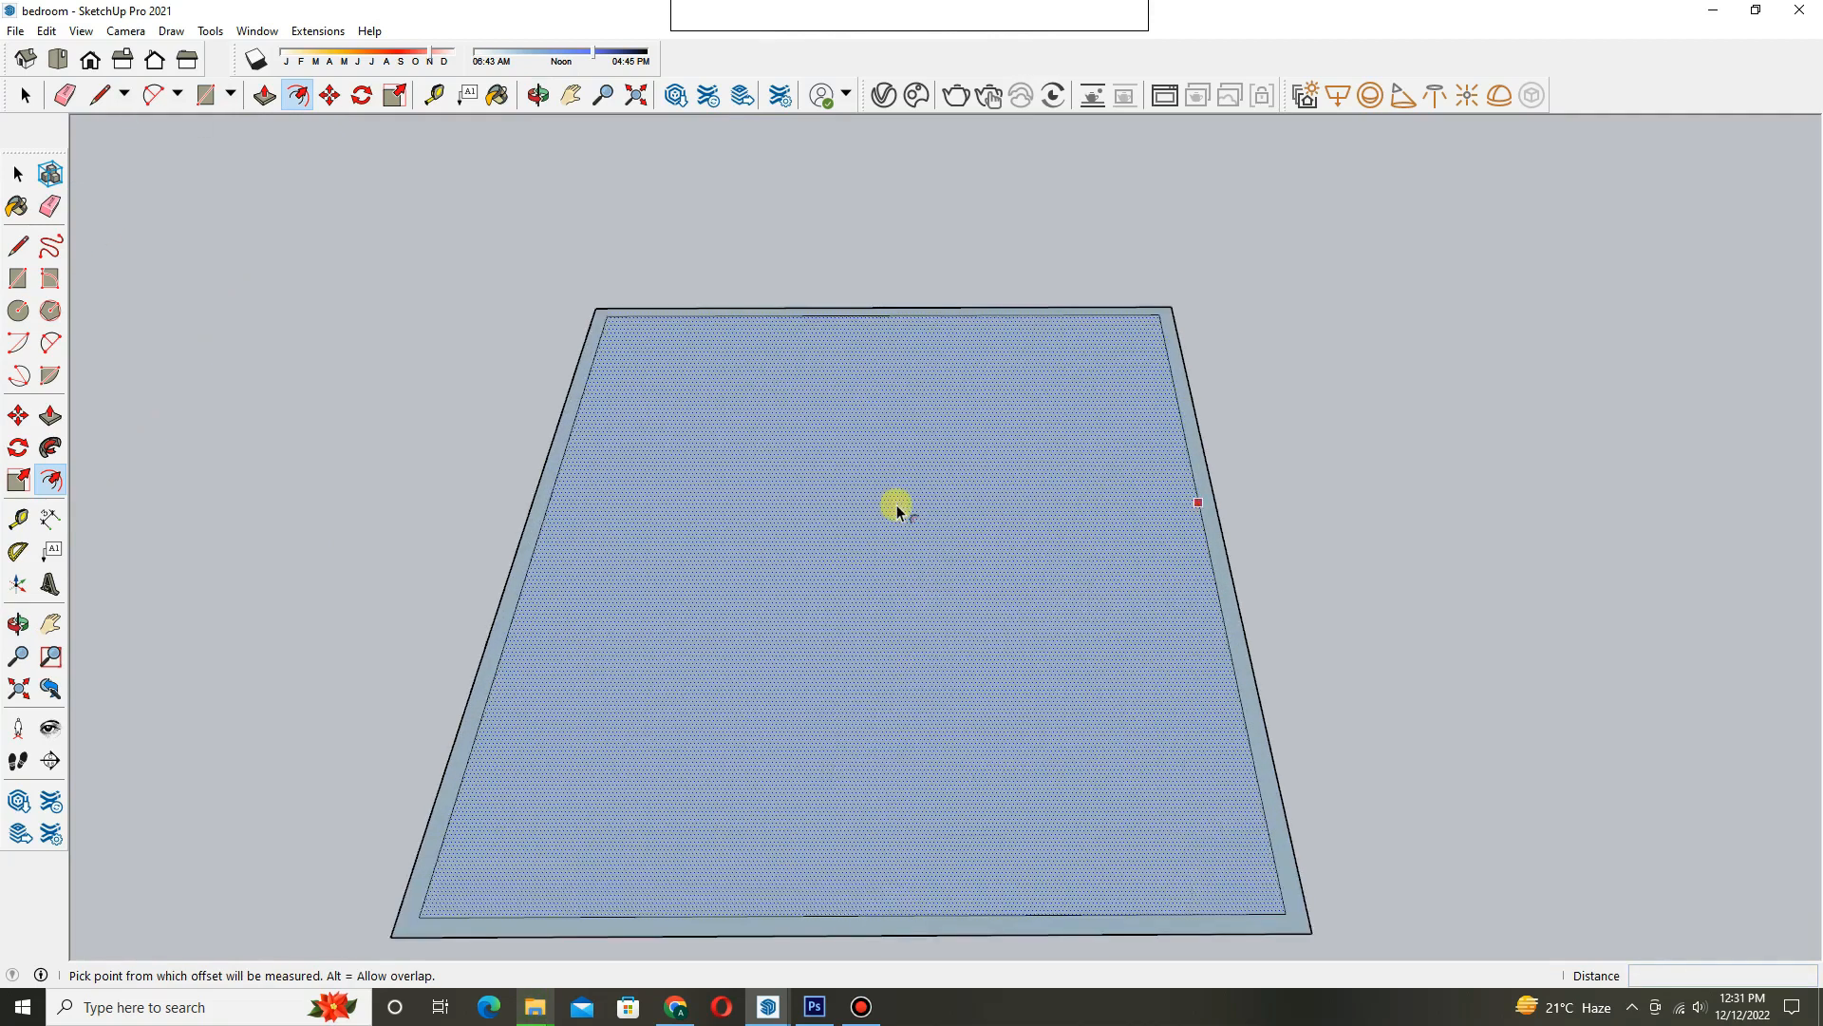
- Split the floor plan's wall border at its front corners and erase the front strip, leaving three wall sides
scroll(967, 482, down, 2)
scroll(1029, 459, up, 2)
scroll(1028, 460, down, 1)
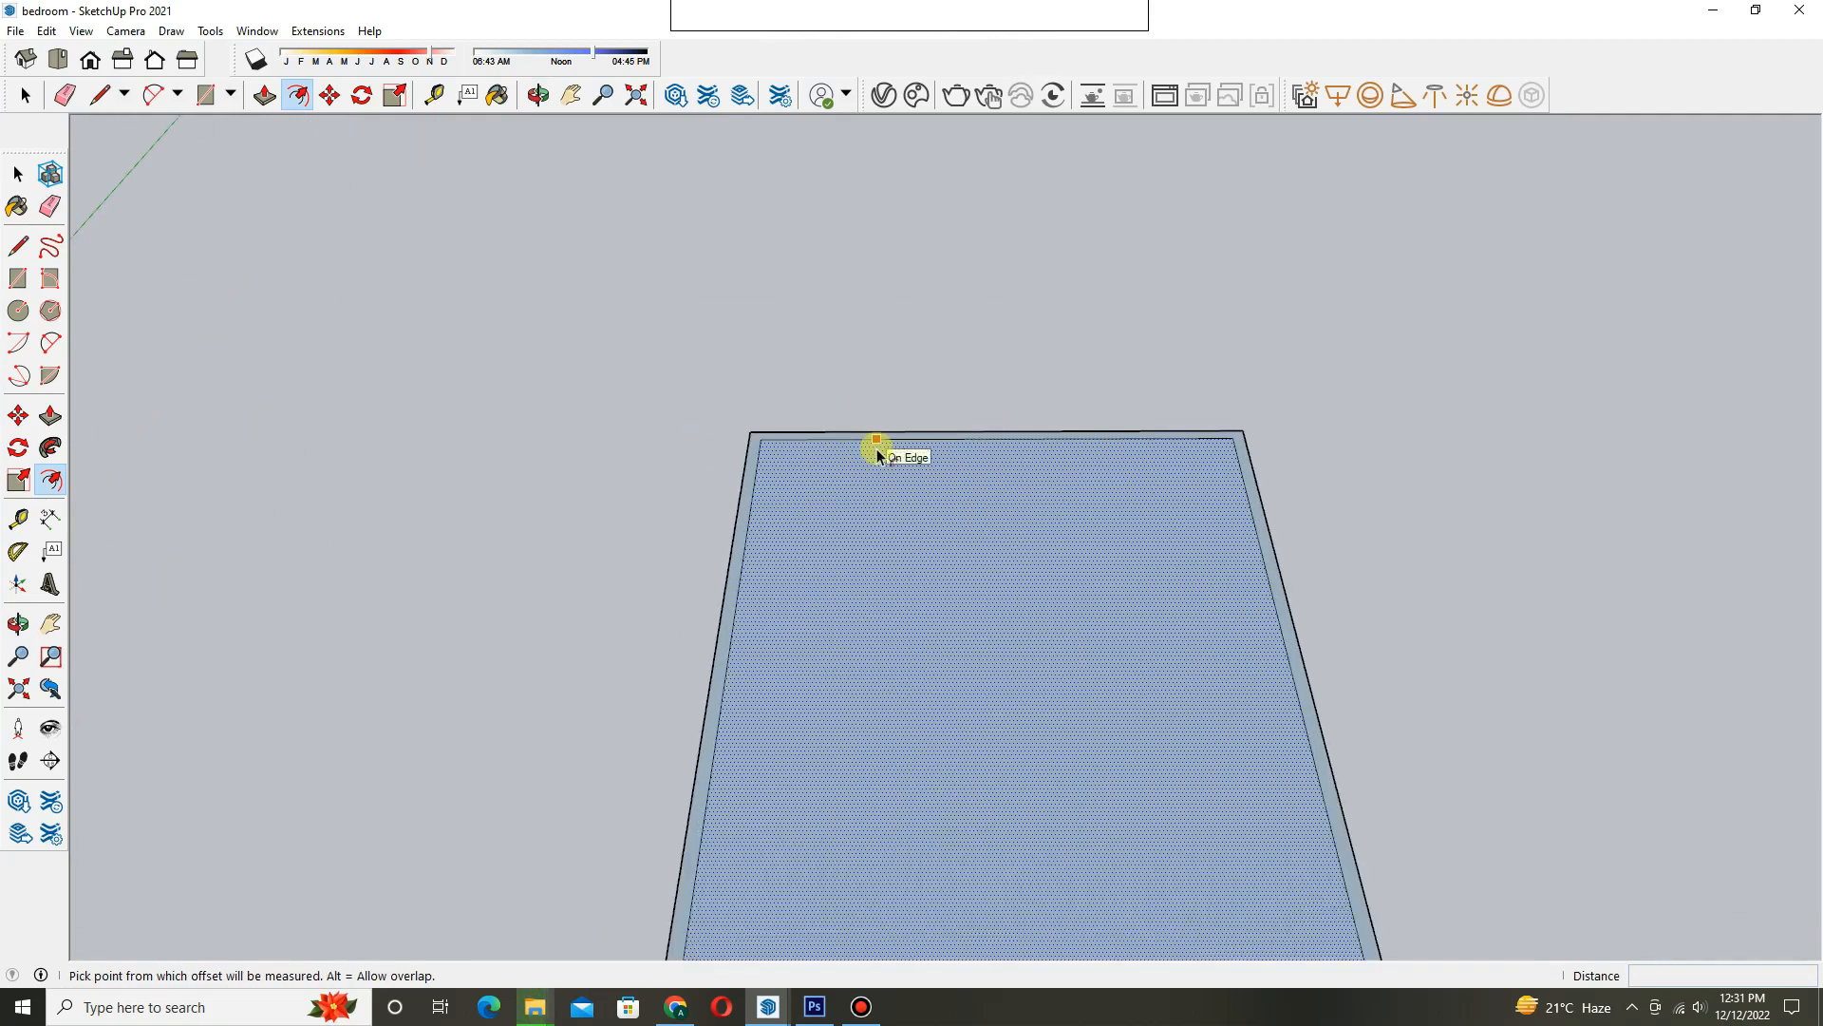
scroll(940, 473, down, 2)
scroll(807, 570, down, 2)
scroll(761, 513, up, 2)
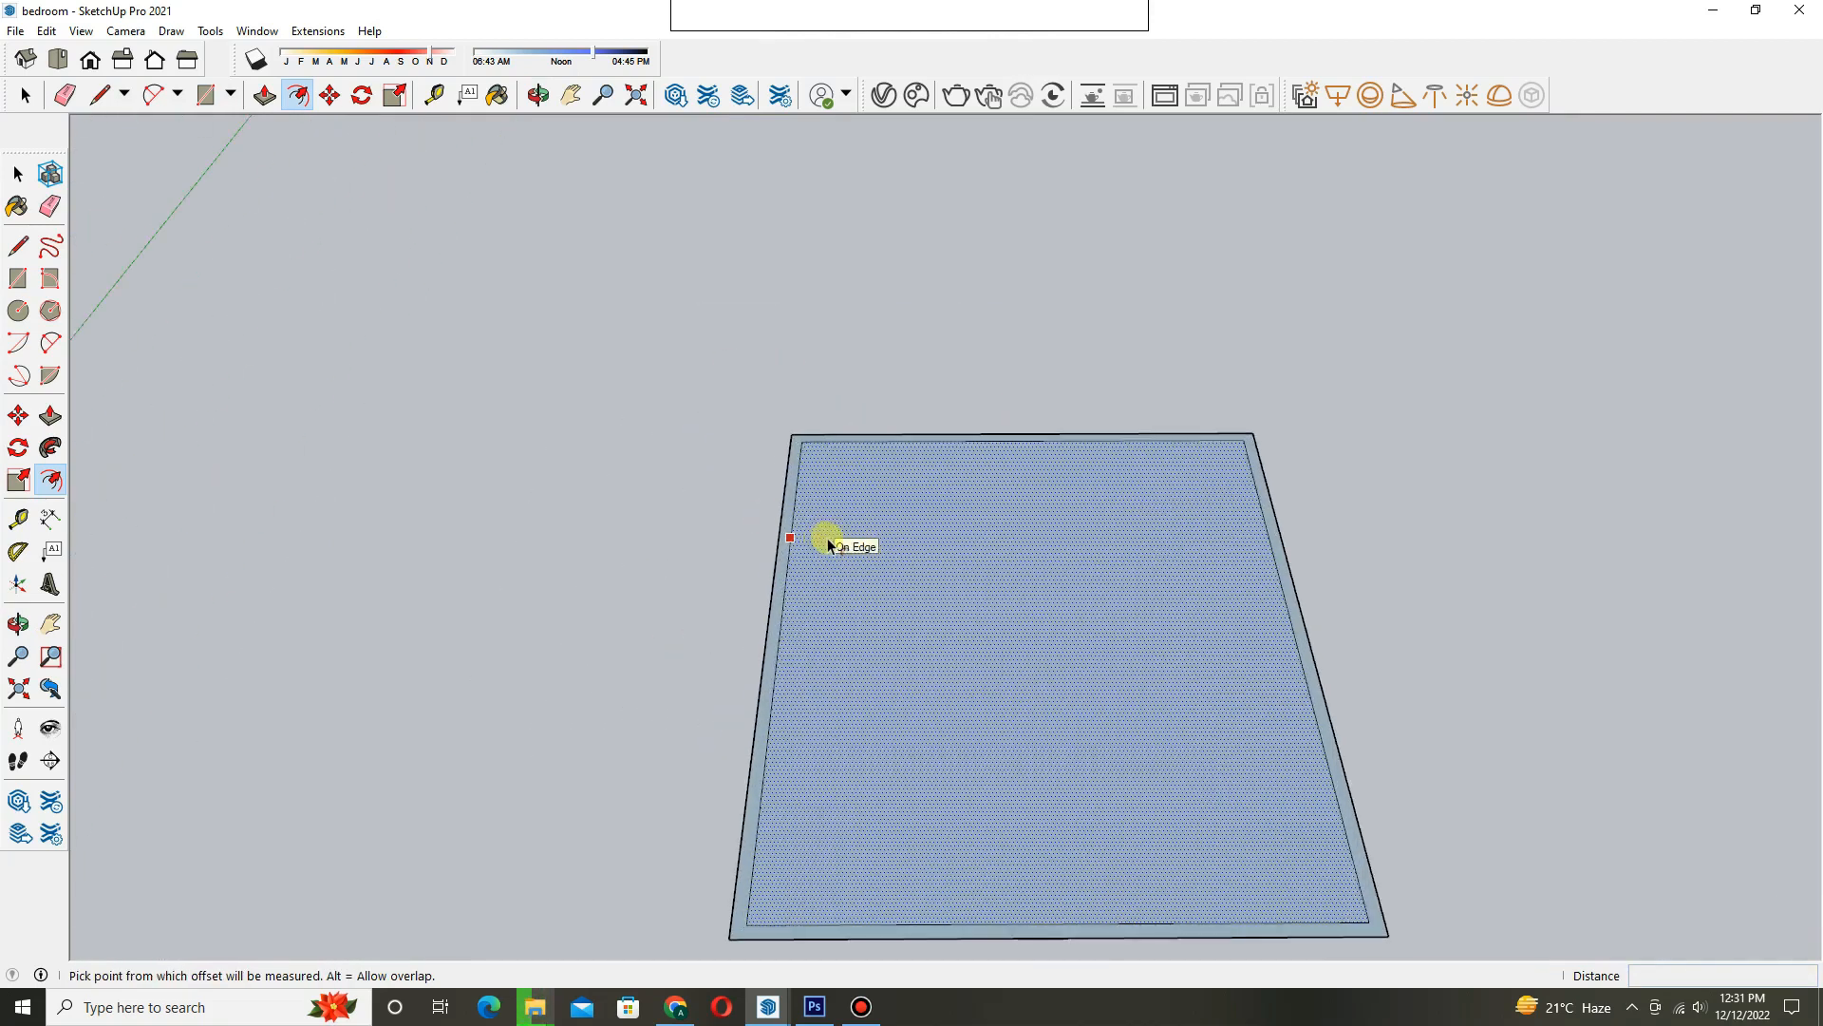
key(l)
scroll(1341, 897, up, 1)
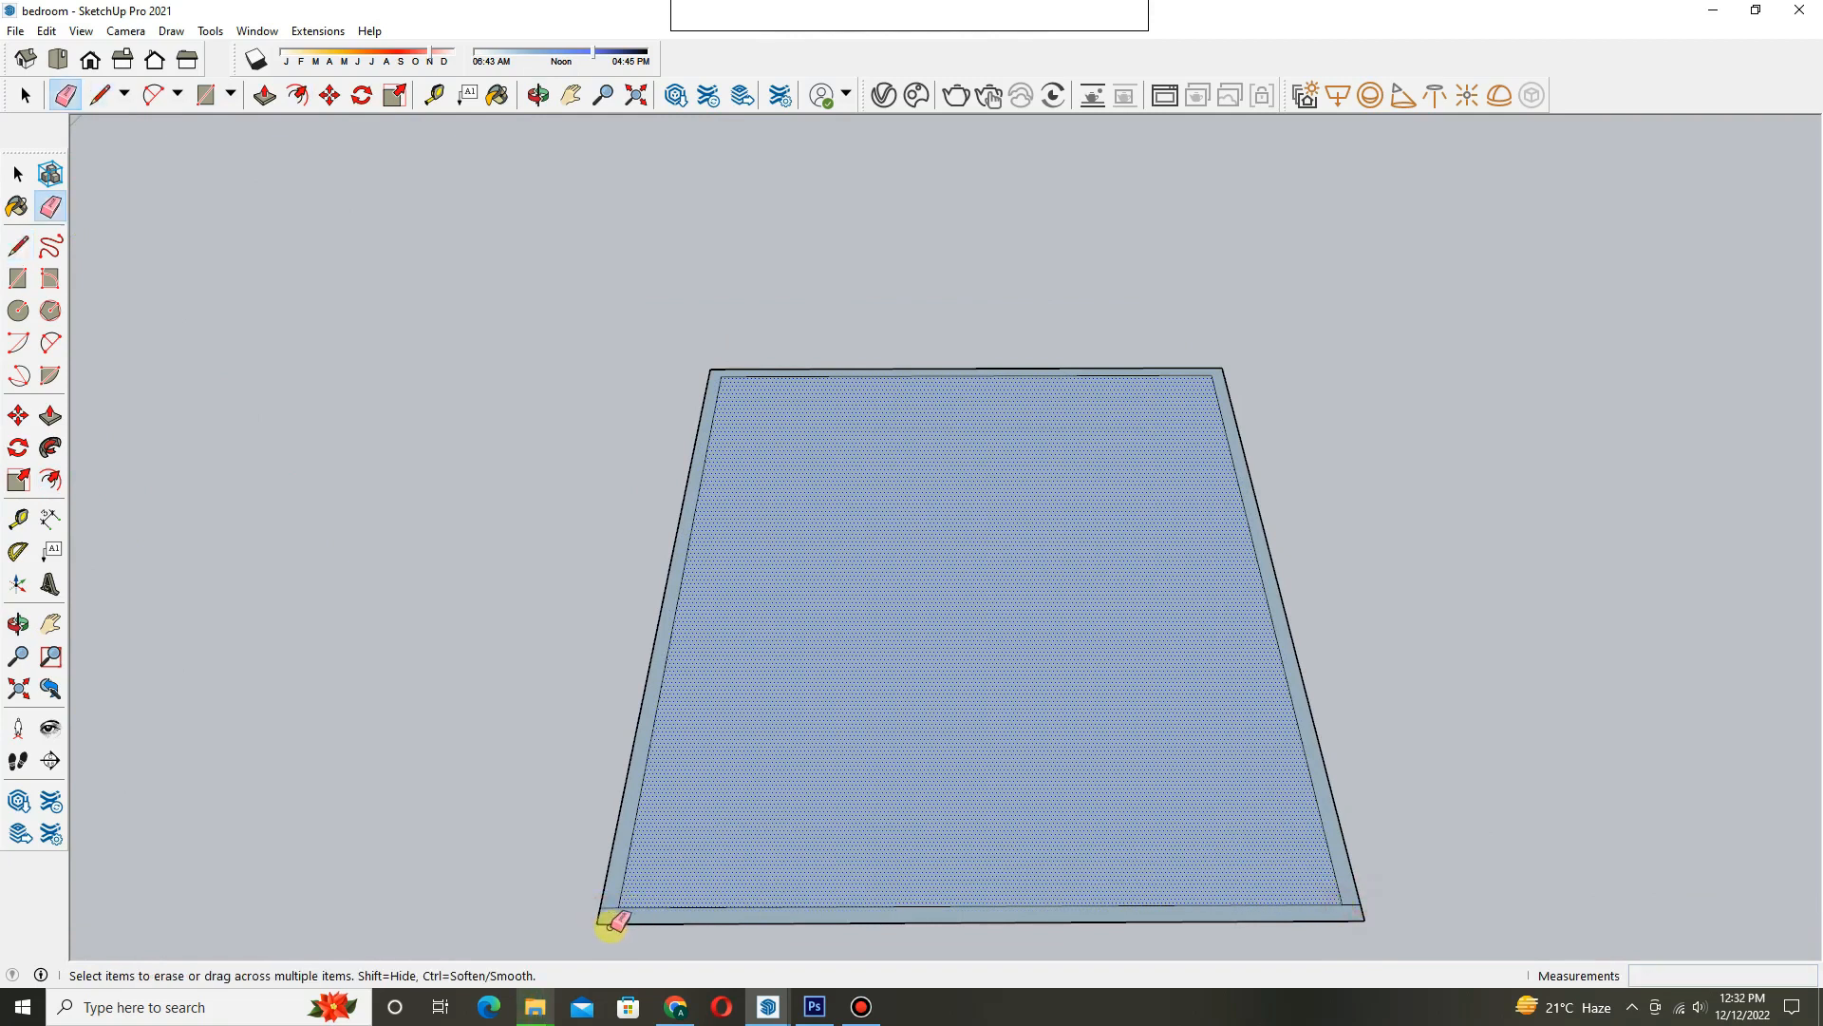
click(611, 922)
- Push/pull the three-sided wall border upward to form the room's walls
middle_drag(1341, 879, 1246, 543)
key(p)
drag(1389, 881, 1398, 887)
- Move the right side wall inward along the room's width to narrow the room
key(m)
scroll(1078, 698, up, 1)
click(1091, 698)
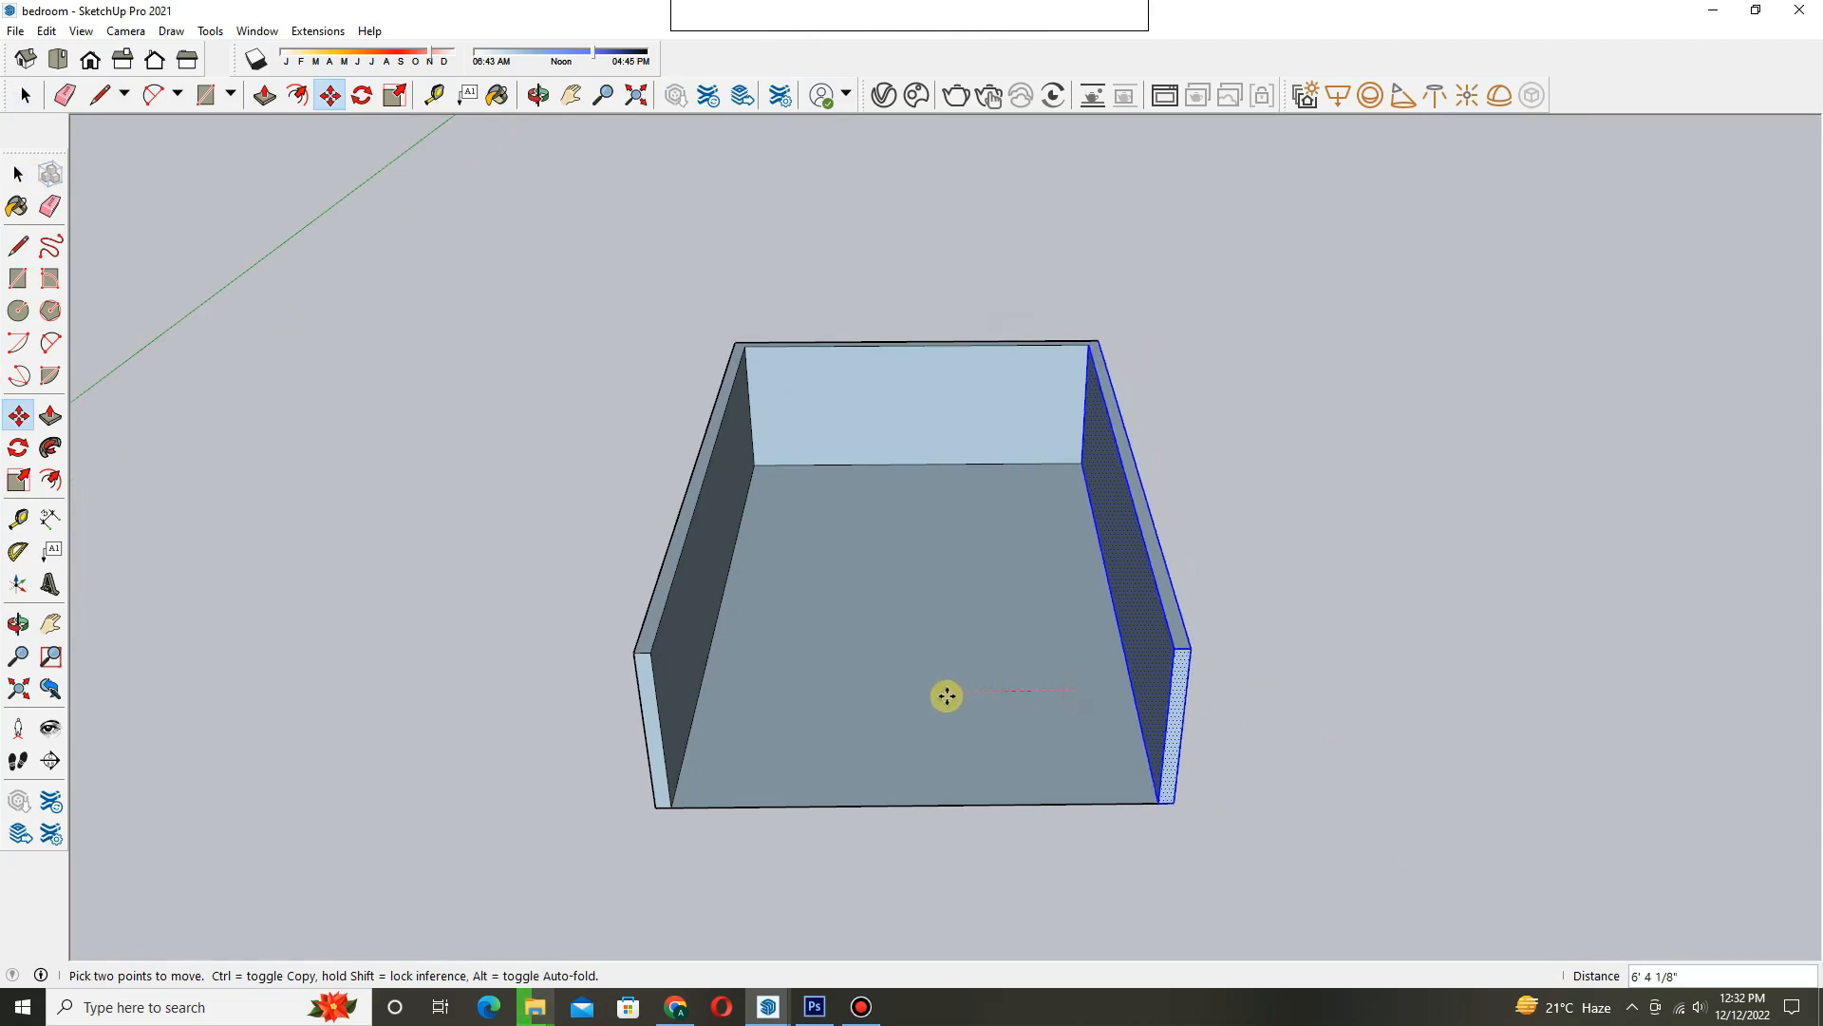
click(926, 696)
key(space)
middle_drag(926, 665, 923, 760)
drag(428, 597, 1256, 878)
key(space)
middle_drag(959, 624, 1026, 655)
- Paint the room's walls and floor white from the Colors materials
key(b)
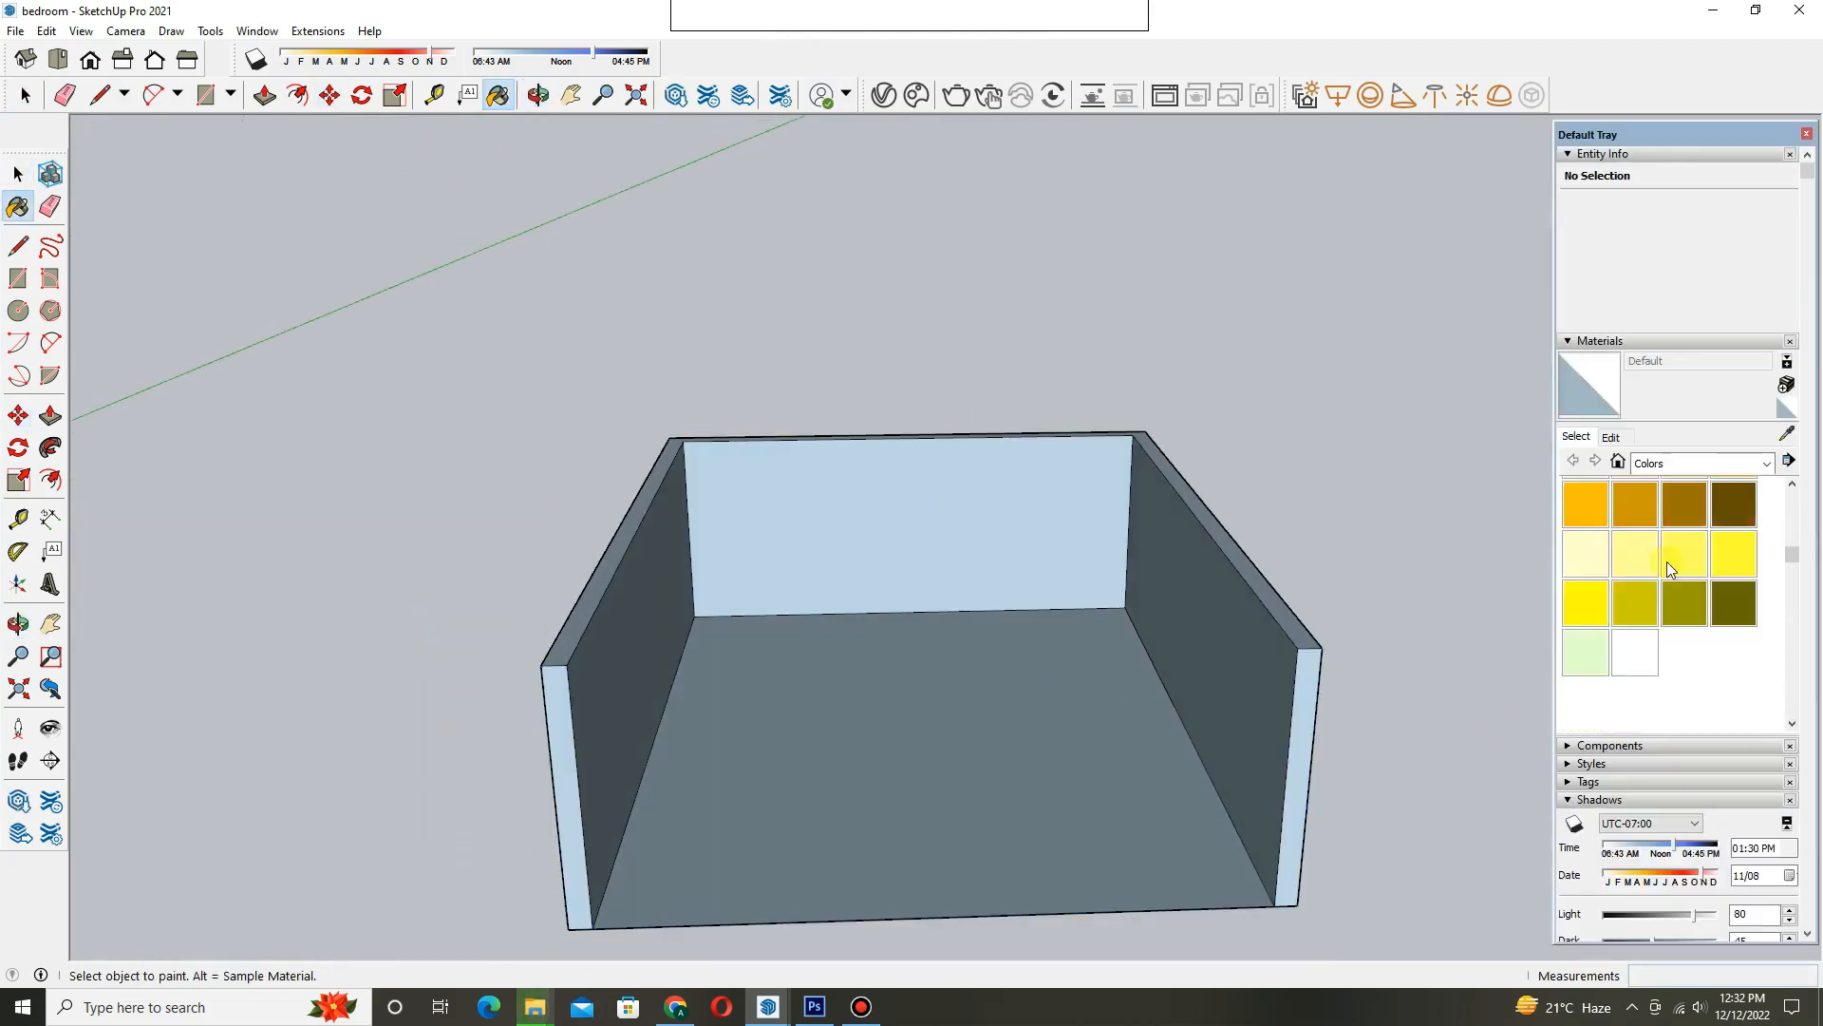
click(1209, 598)
key(space)
scroll(997, 532, down, 3)
scroll(989, 476, up, 3)
mouse_move(990, 476)
middle_down()
mouse_move(992, 380)
mouse_move(1007, 506)
mouse_move(839, 567)
mouse_move(1114, 494)
middle_up()
click(1806, 134)
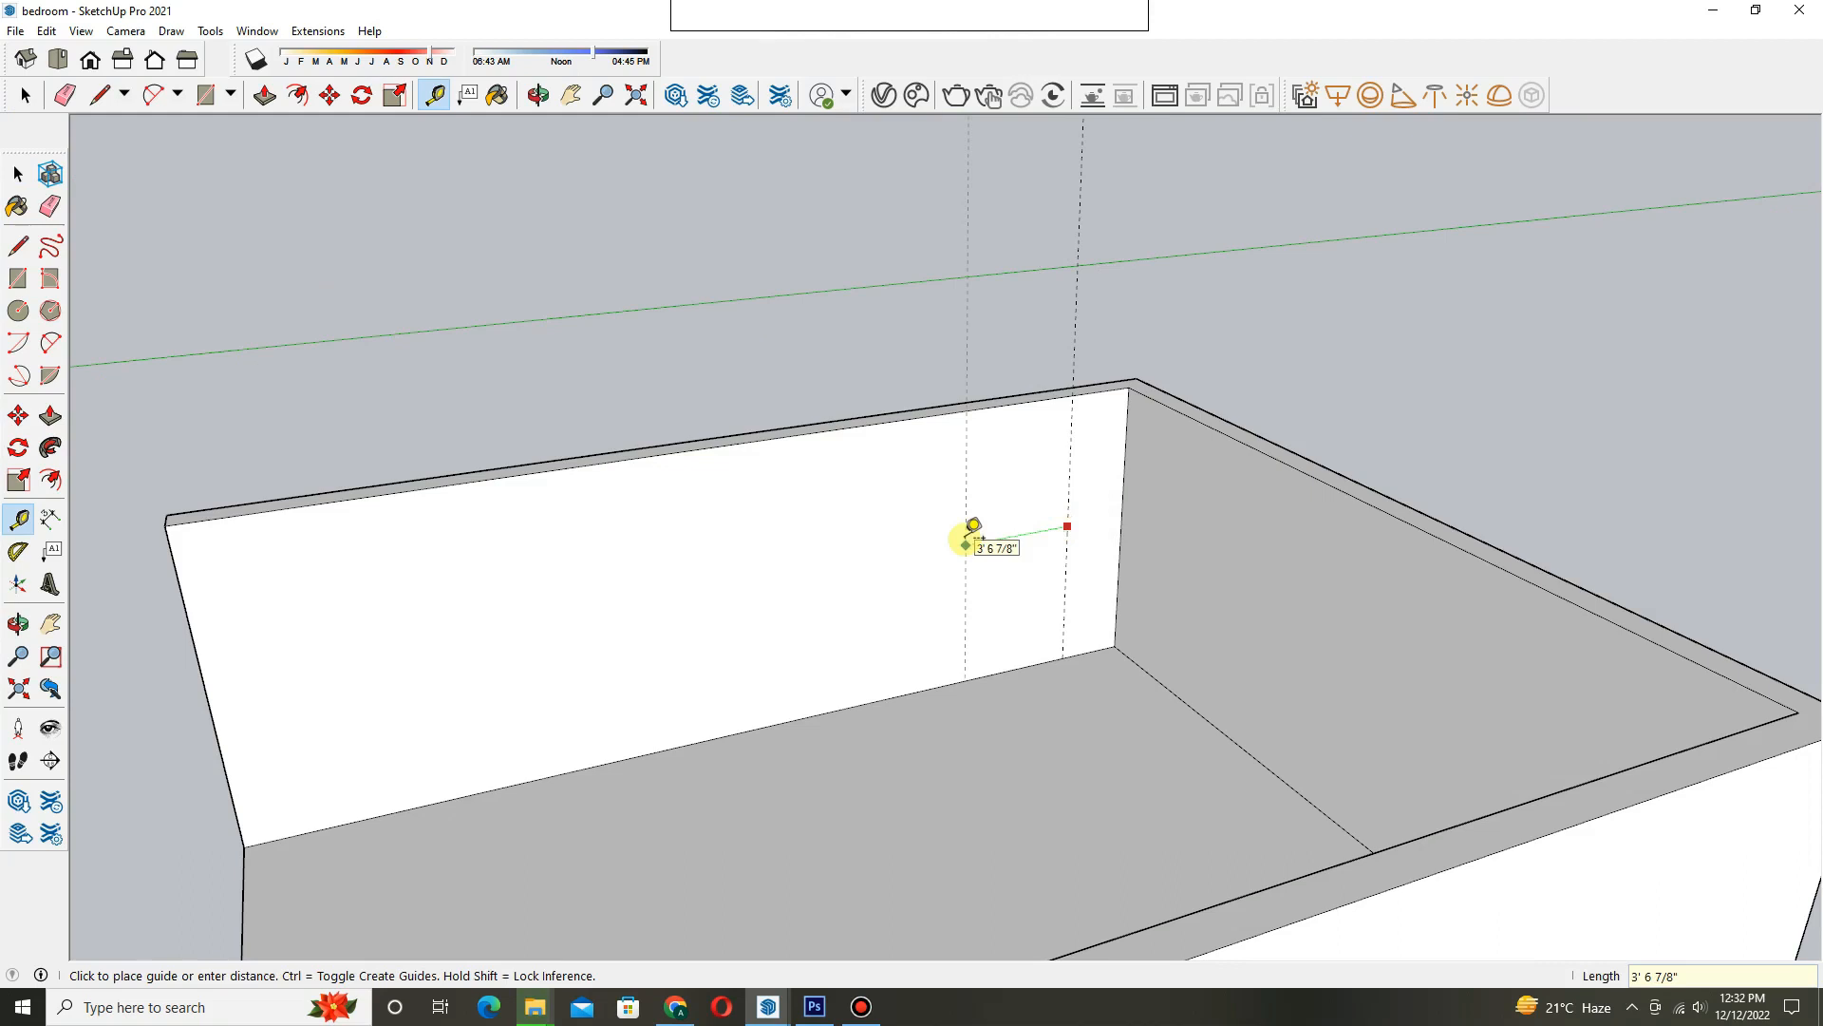
- Add a second vertical guide on the side wall and draw a window rectangle about 9' by 6' 2" between the guides
click(967, 541)
scroll(844, 550, up, 3)
key(r)
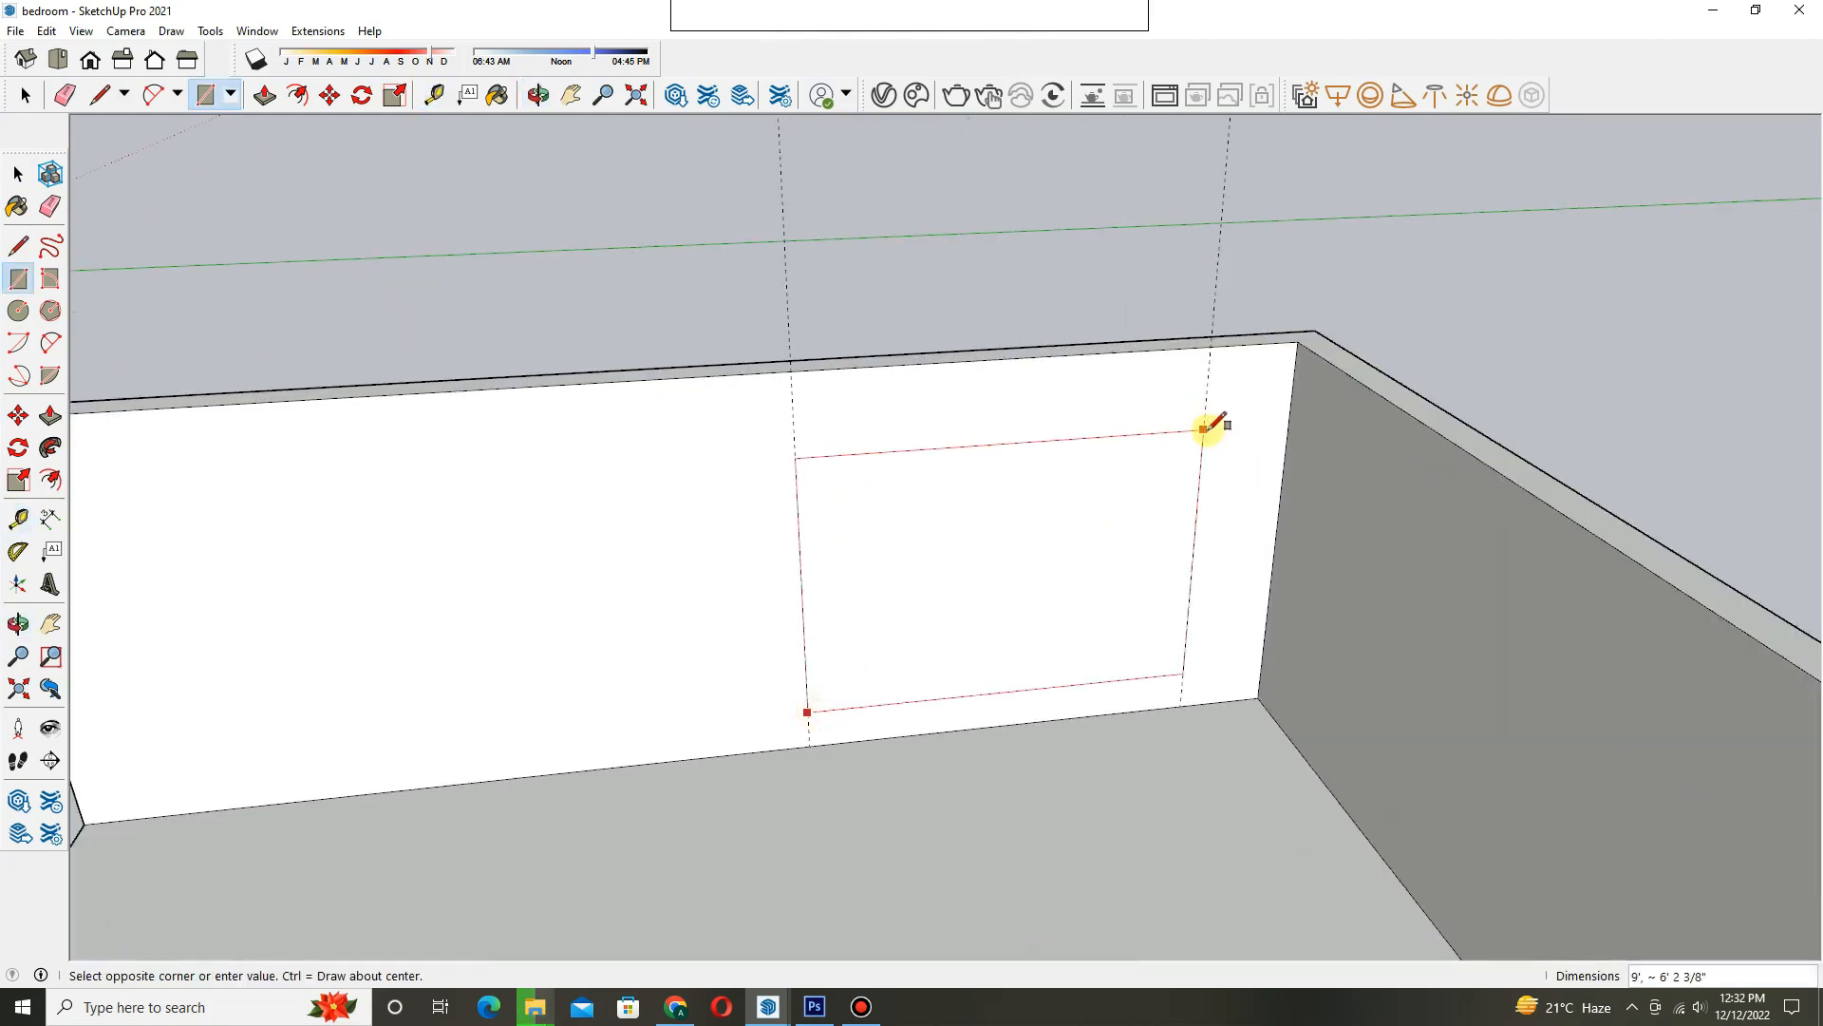
click(789, 364)
- Push/pull the window rectangle through the wall's thickness to cut the opening
middle_drag(855, 551, 993, 569)
scroll(993, 570, up, 2)
key(p)
drag(988, 570, 932, 562)
key(space)
- Move the wall opposite the window opening inward to make the room narrower
mouse_move(933, 562)
middle_down()
mouse_move(1102, 561)
mouse_move(1019, 508)
mouse_move(845, 504)
middle_up()
key(m)
drag(1107, 664, 985, 643)
key(space)
- Select the front ends of the side walls and floor and move them back to shorten the room
middle_drag(997, 577, 1054, 665)
drag(626, 728, 1136, 909)
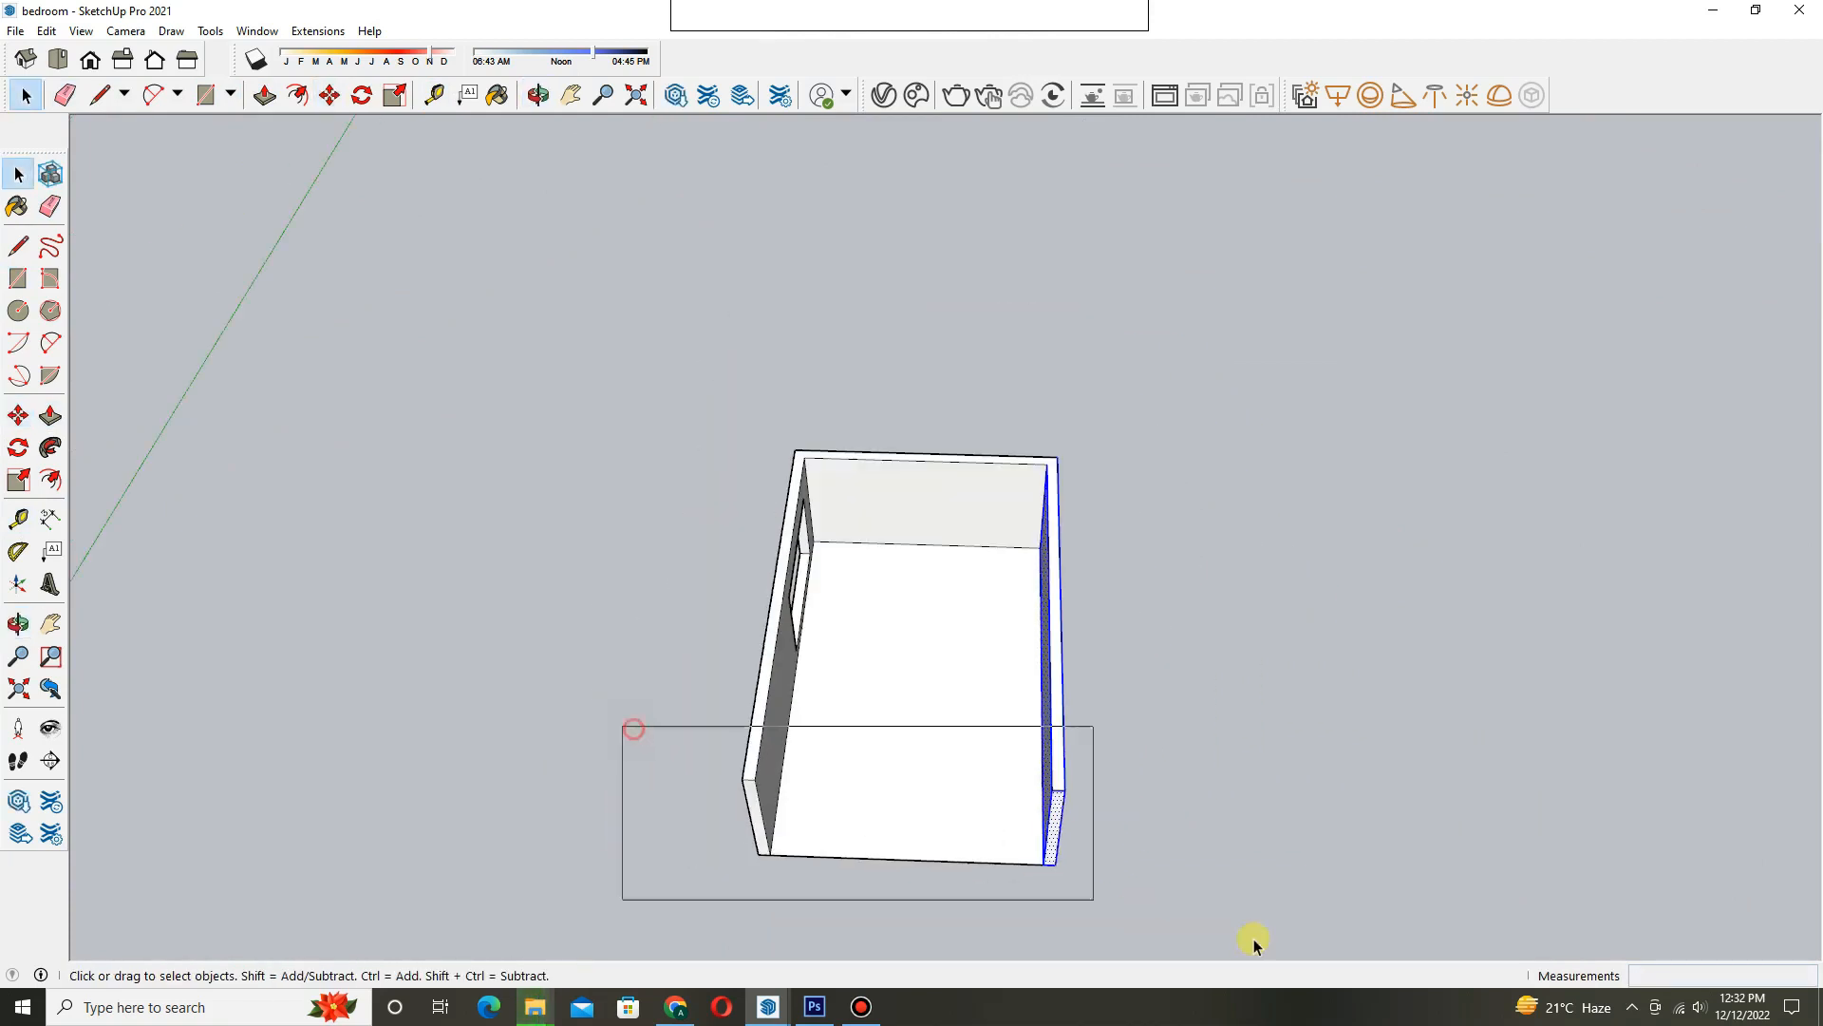
key(m)
click(911, 688)
click(929, 588)
key(space)
- Select the entire room and make it a group
scroll(844, 604, up, 3)
scroll(855, 691, down, 4)
middle_drag(855, 691, 930, 555)
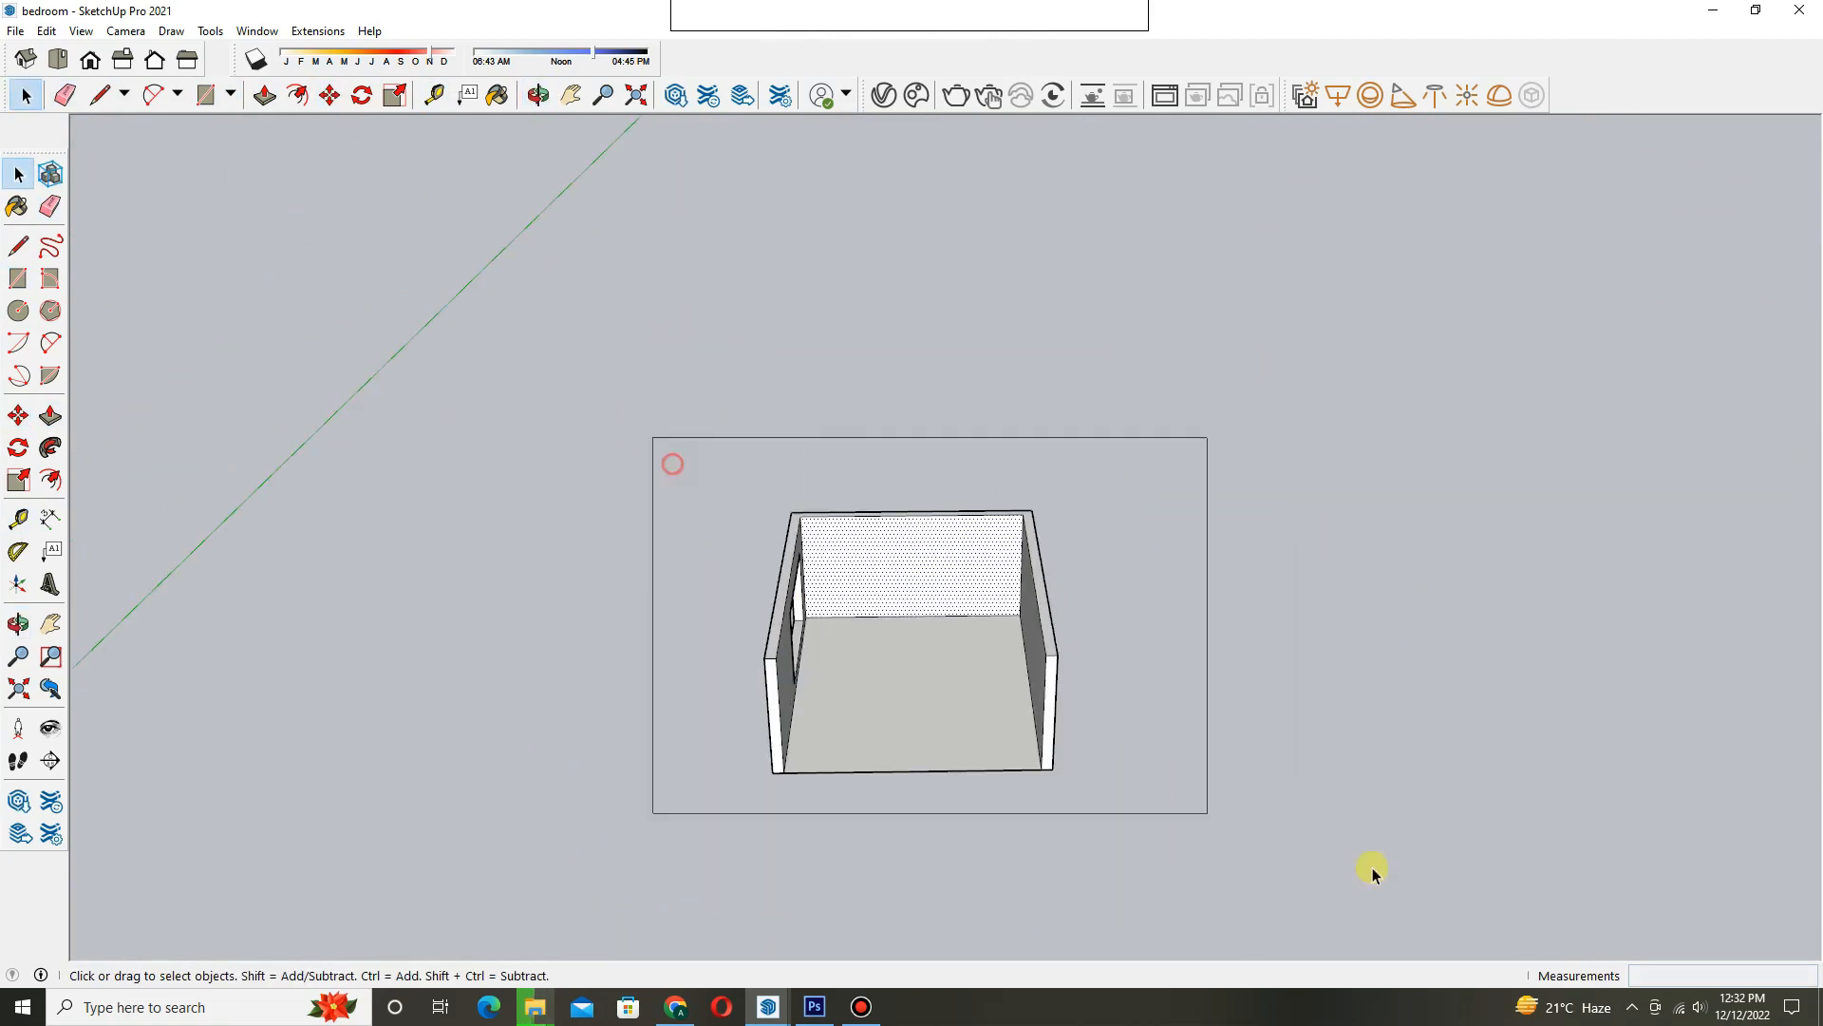
click(975, 714)
scroll(887, 610, up, 4)
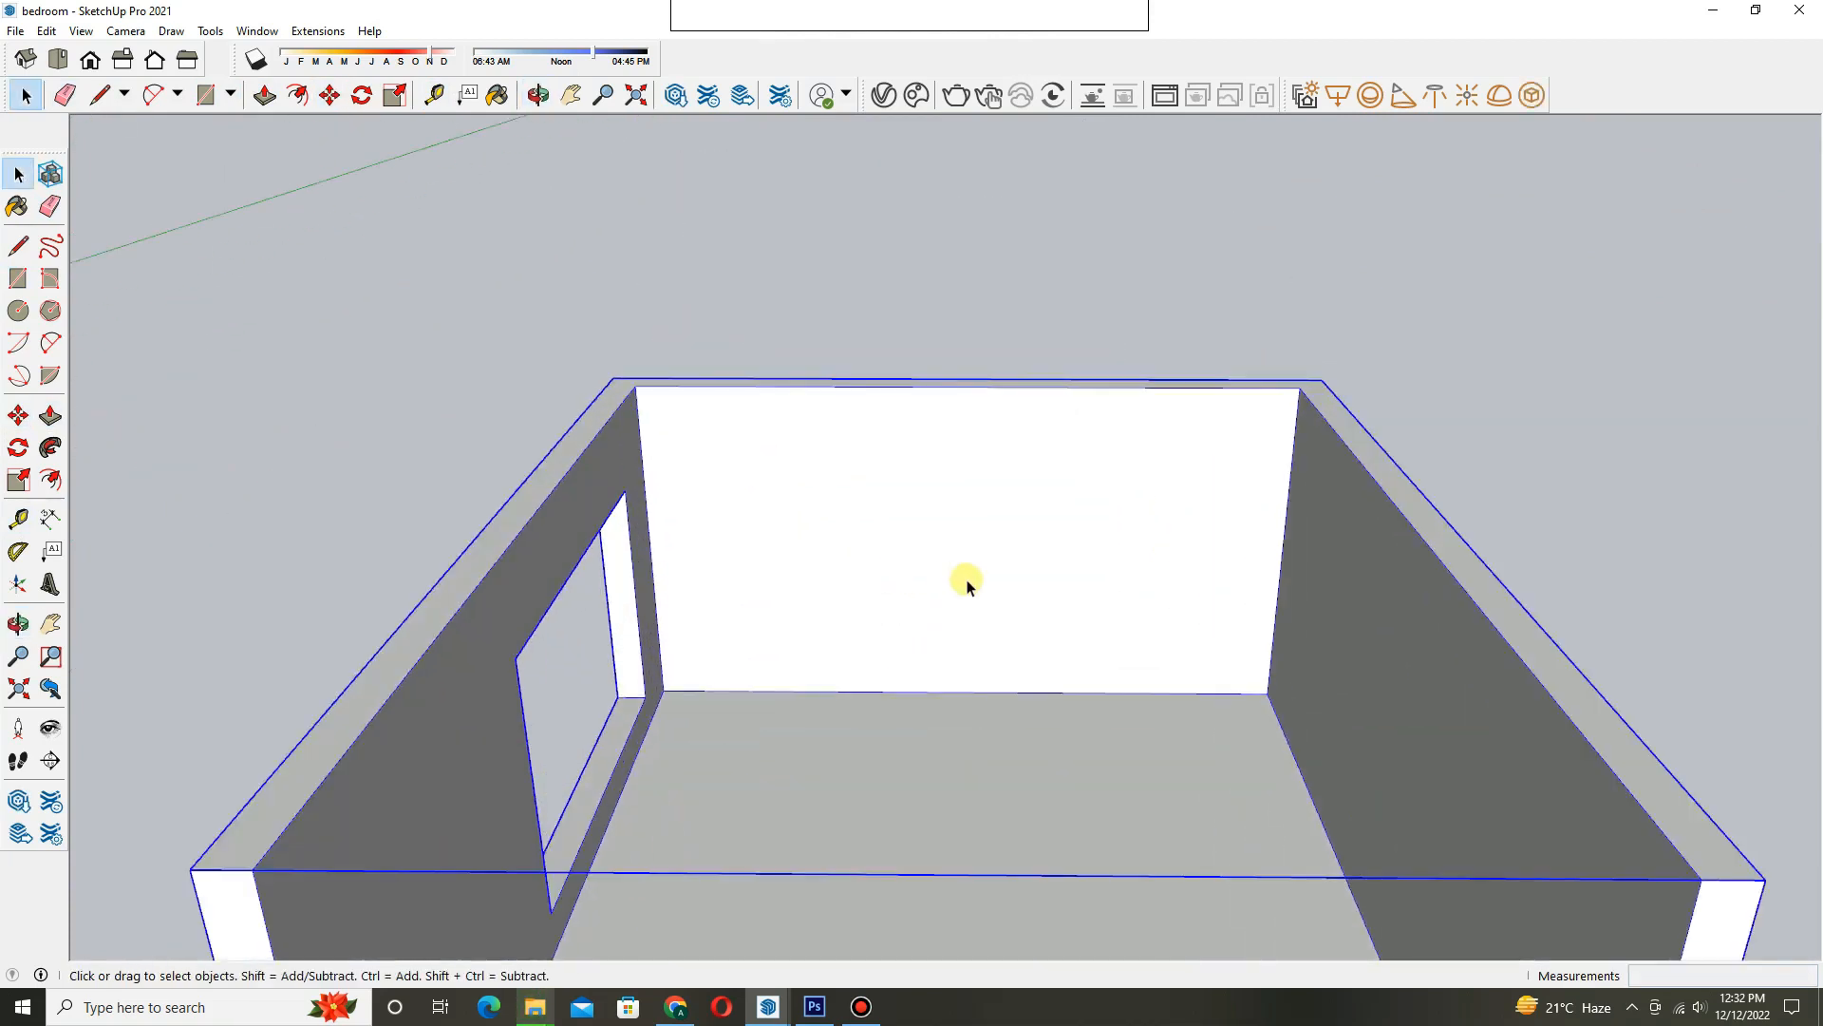
middle_drag(948, 583, 904, 114)
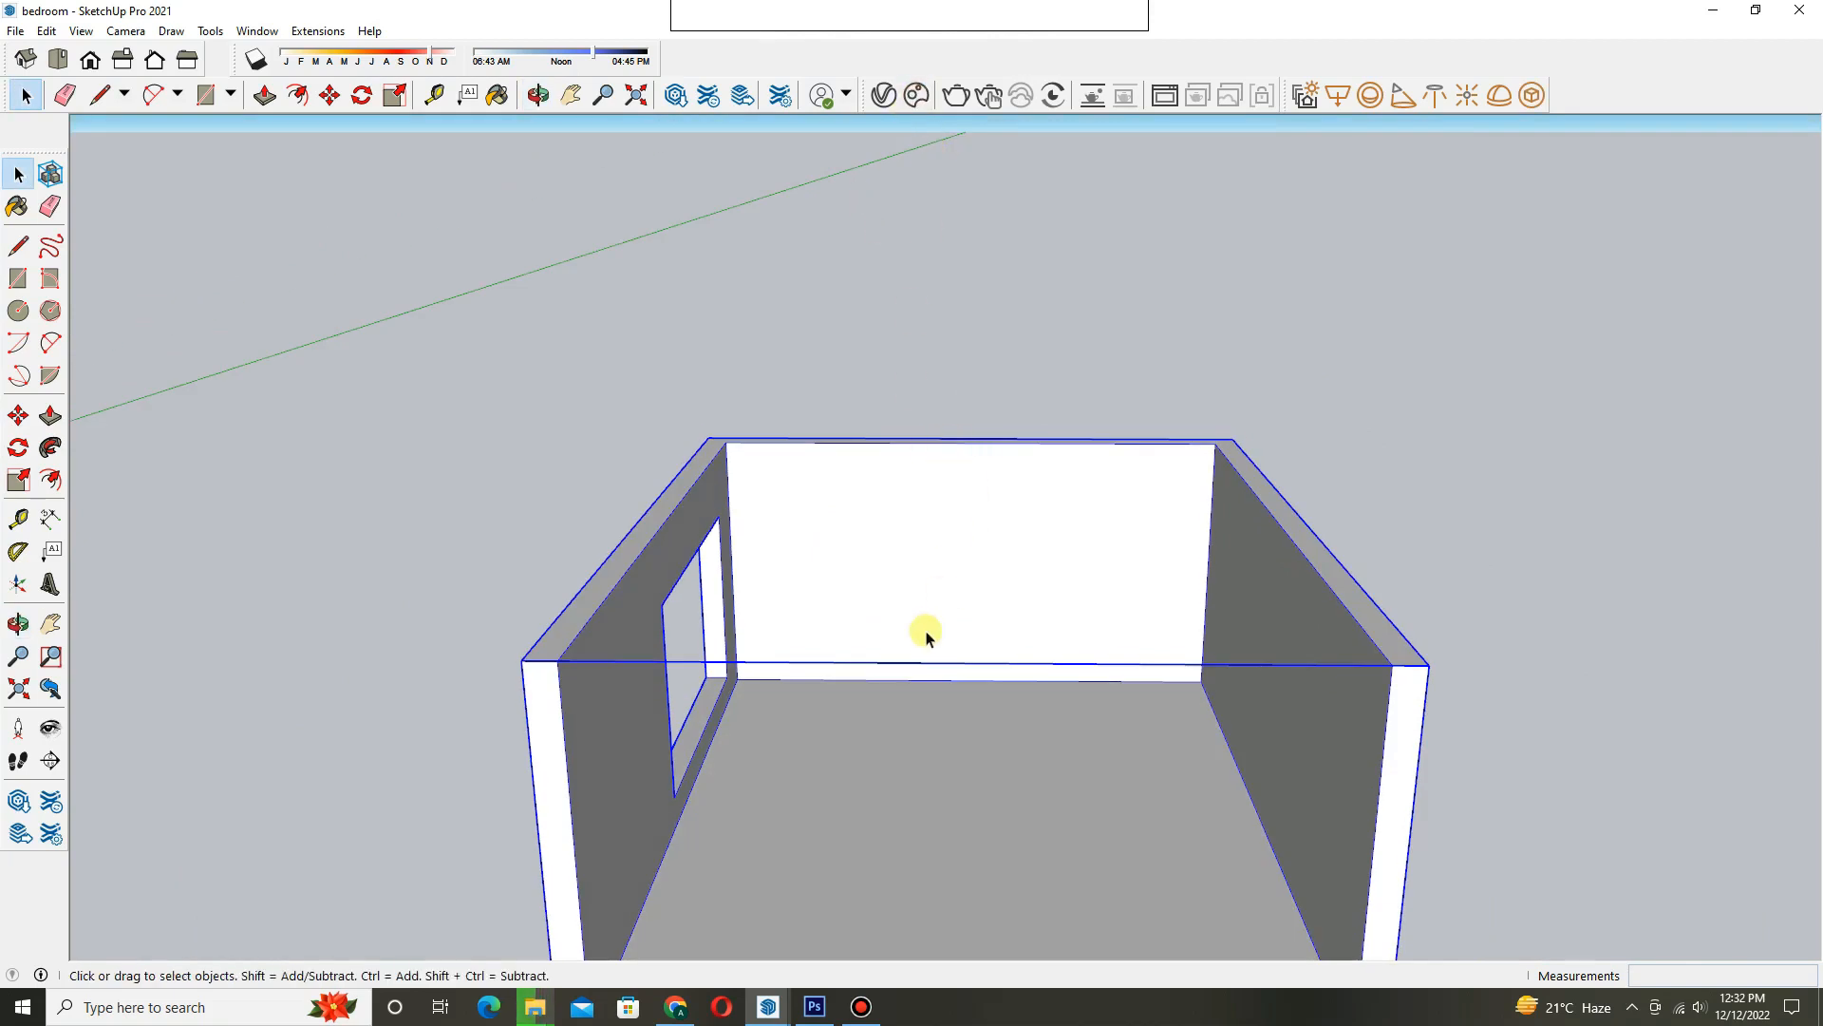
scroll(867, 504, up, 5)
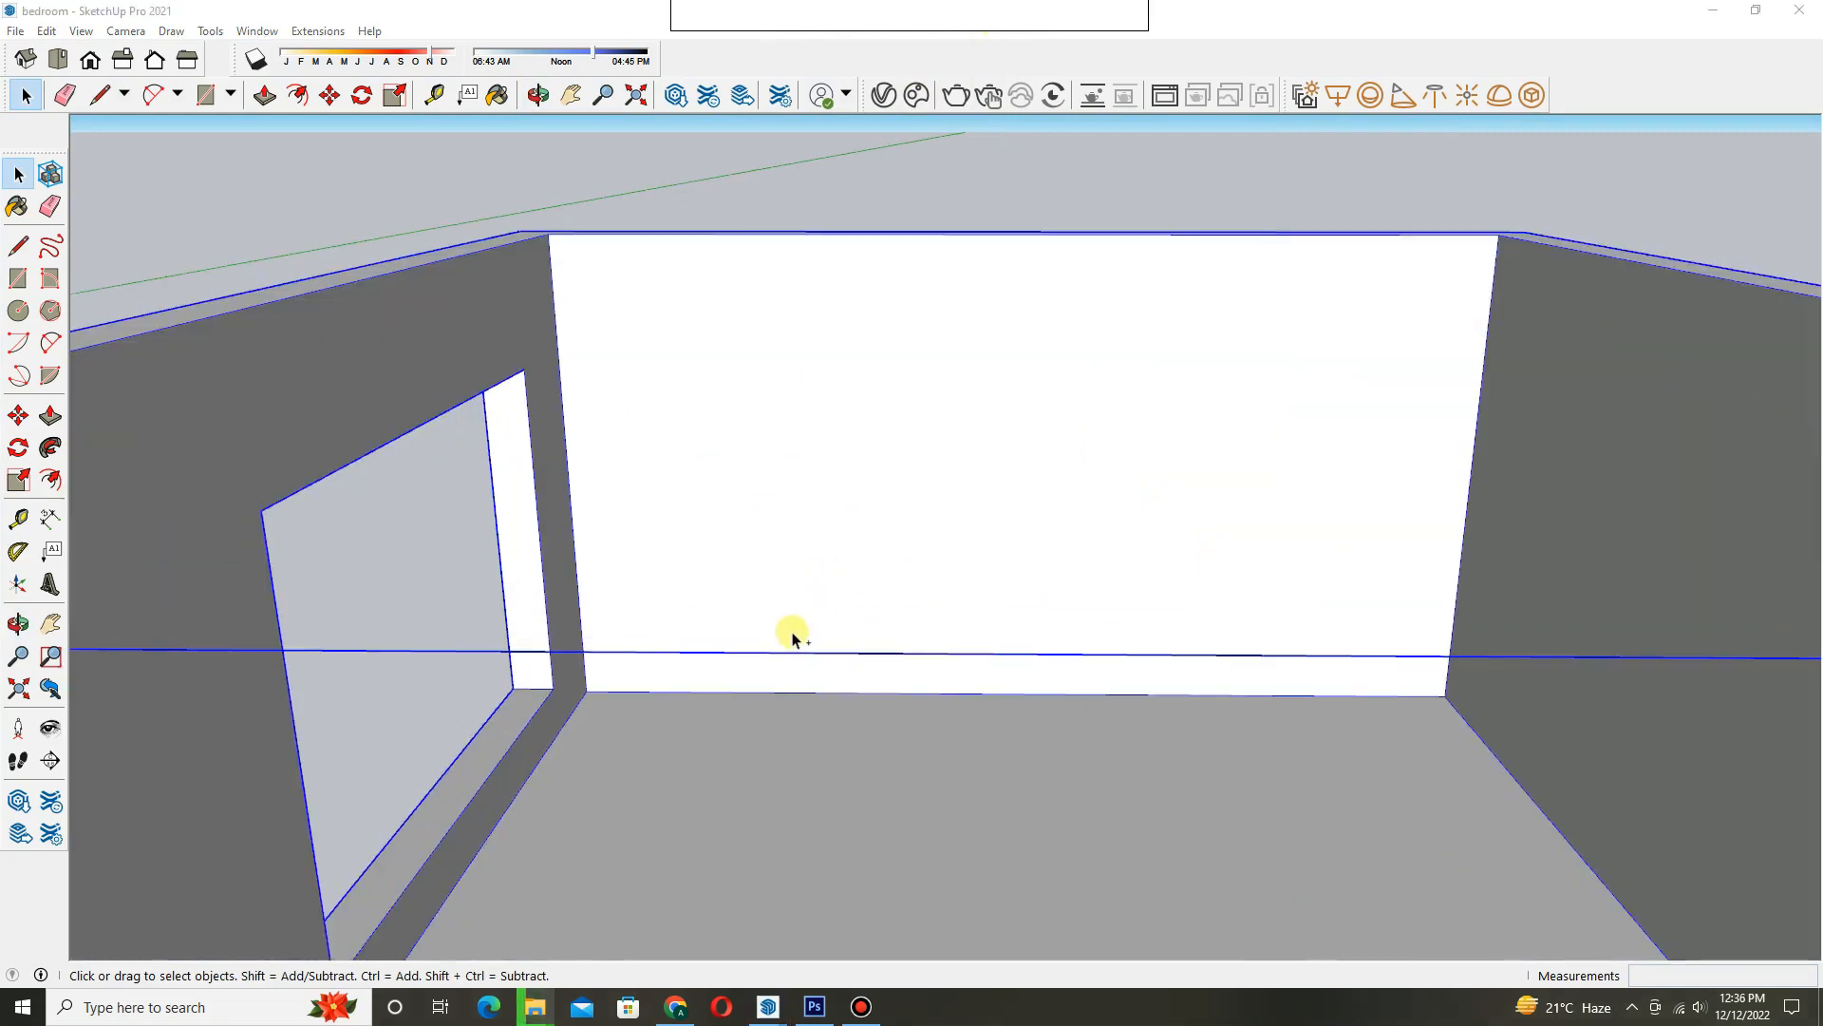
- Place the copied three-panel sliding window on the floor and rotate it parallel to the side wall
scroll(835, 533, down, 3)
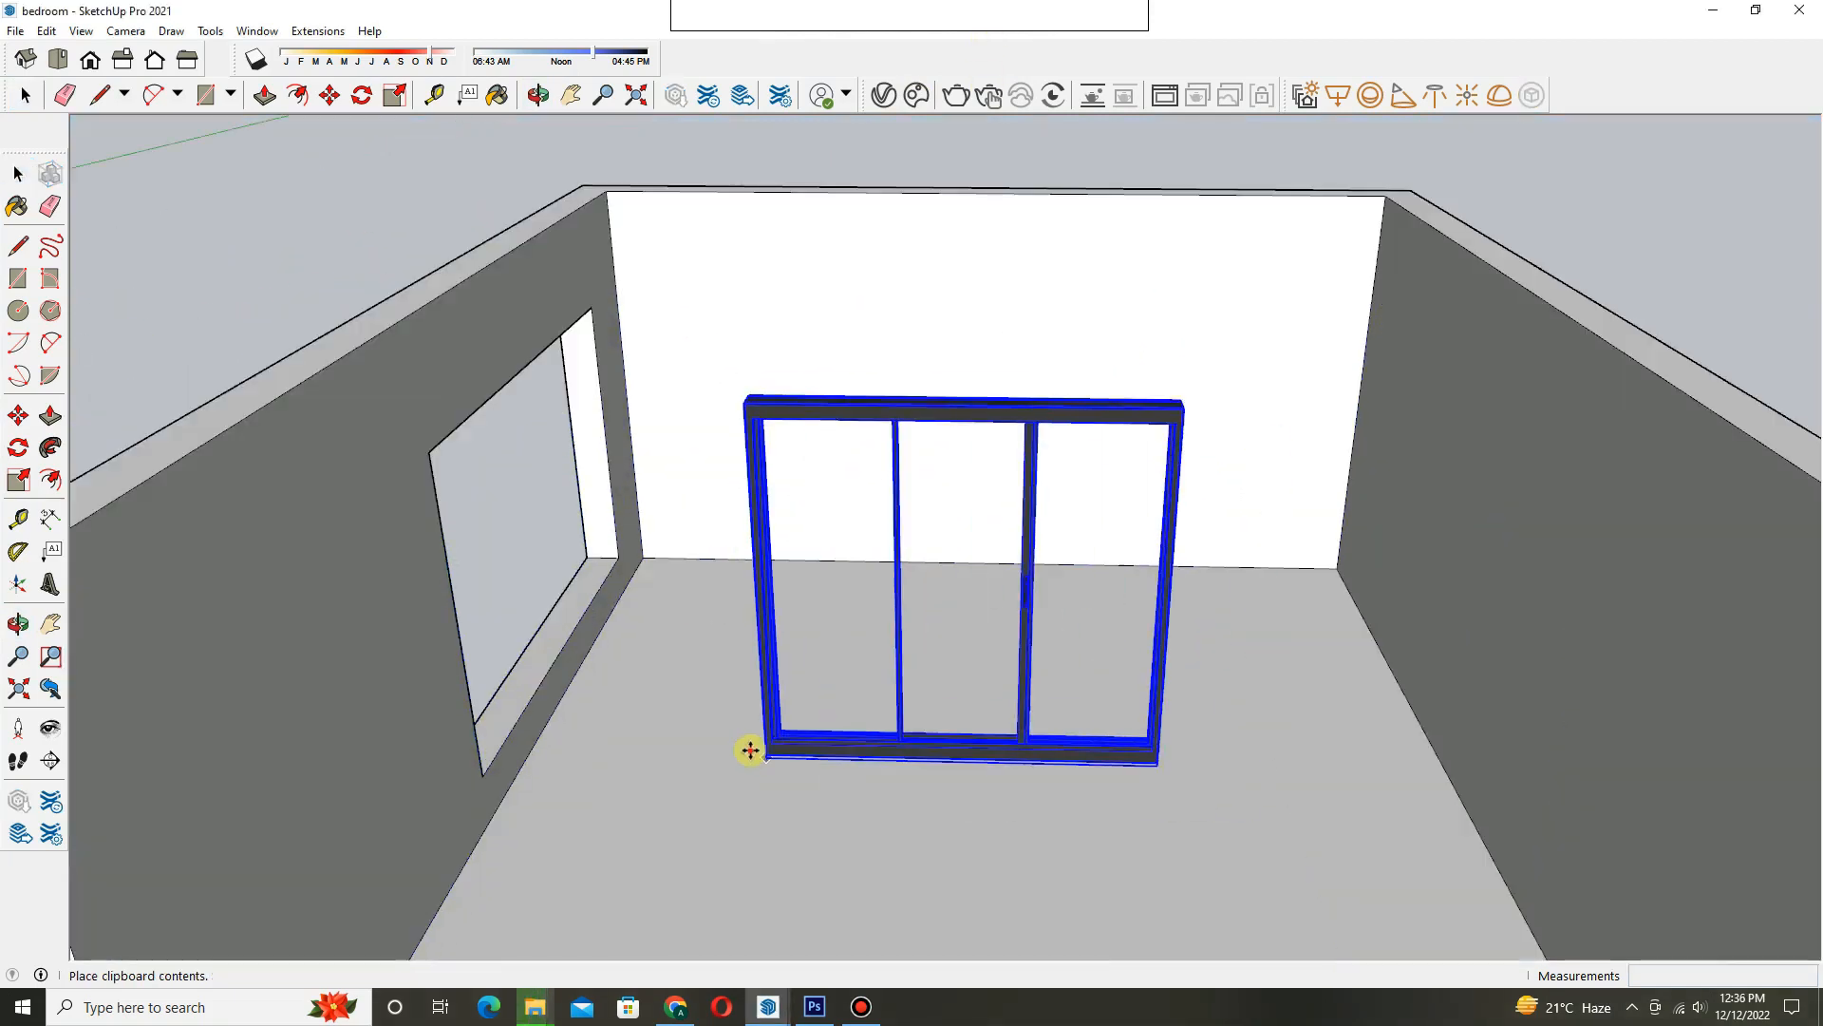
click(765, 757)
scroll(817, 773, up, 5)
key(q)
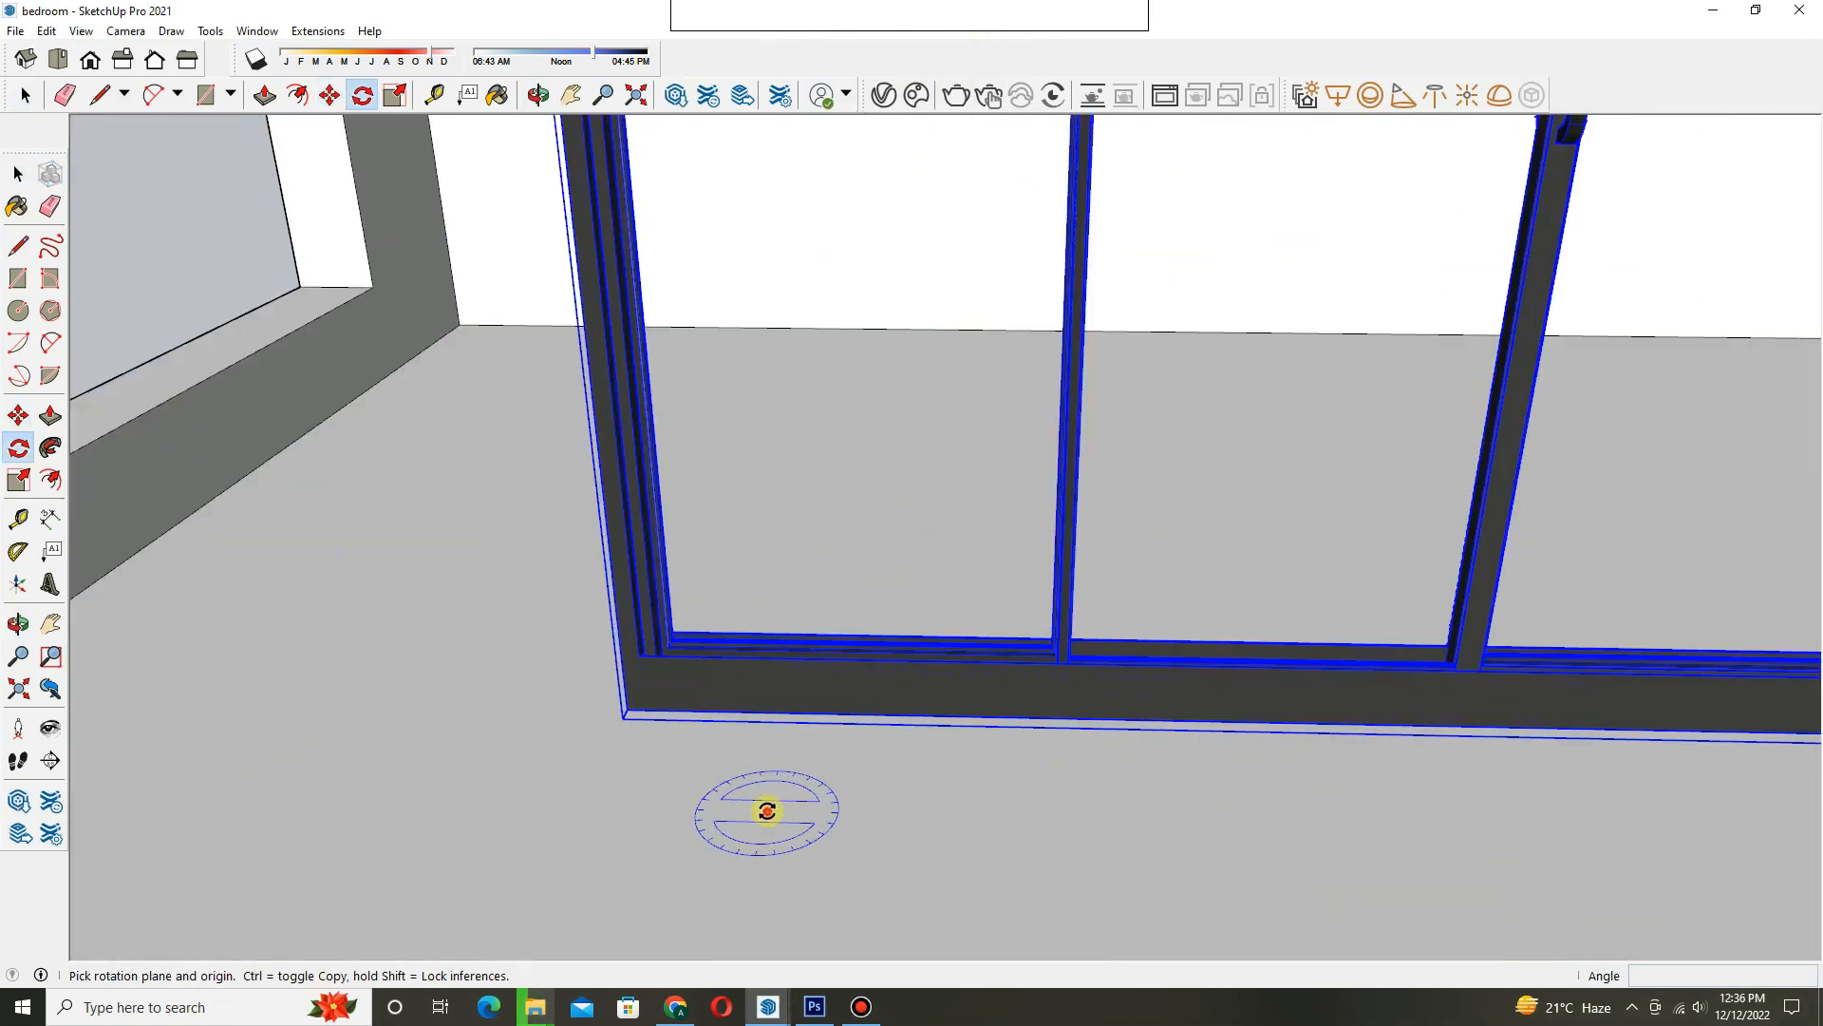
click(766, 814)
click(725, 810)
- Move the sliding window into the side wall's opening and scale it to fit
key(m)
middle_drag(961, 691, 896, 622)
key(s)
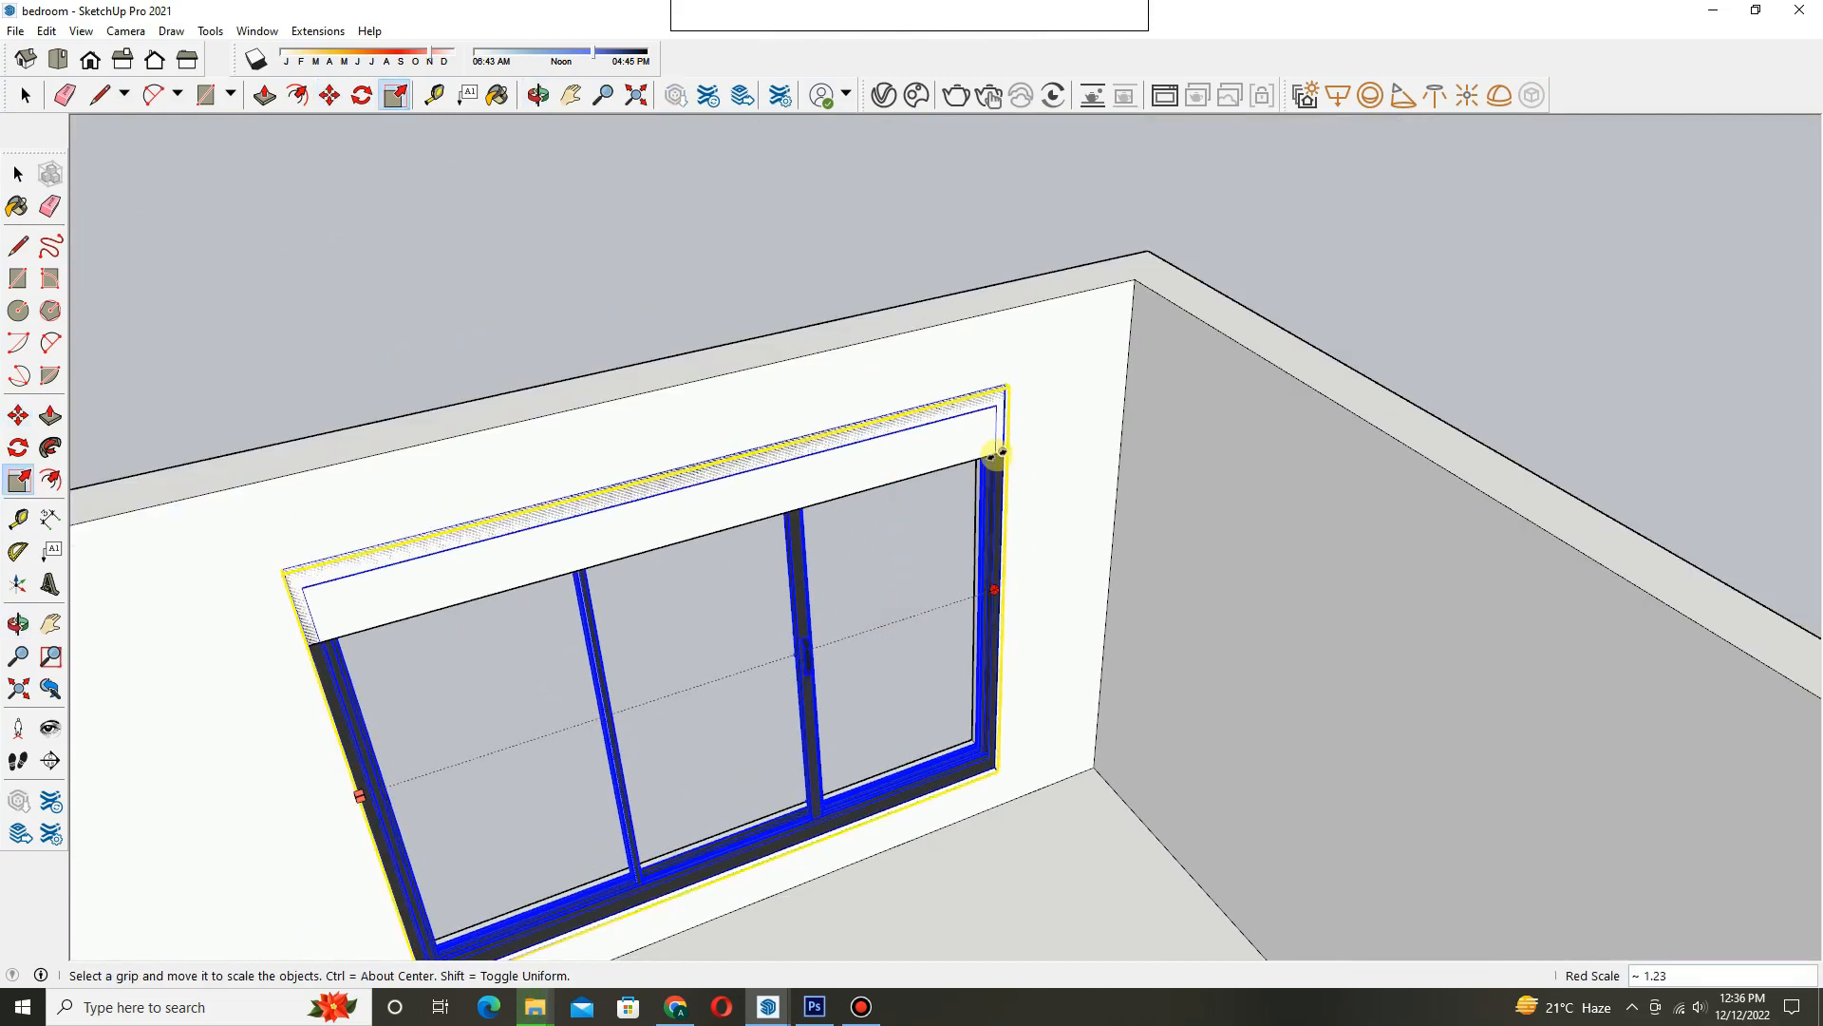
key(space)
scroll(1168, 631, down, 5)
scroll(981, 561, up, 8)
middle_drag(981, 561, 1026, 617)
scroll(1004, 729, down, 6)
click(1005, 730)
middle_drag(826, 655, 1029, 623)
scroll(1028, 619, down, 3)
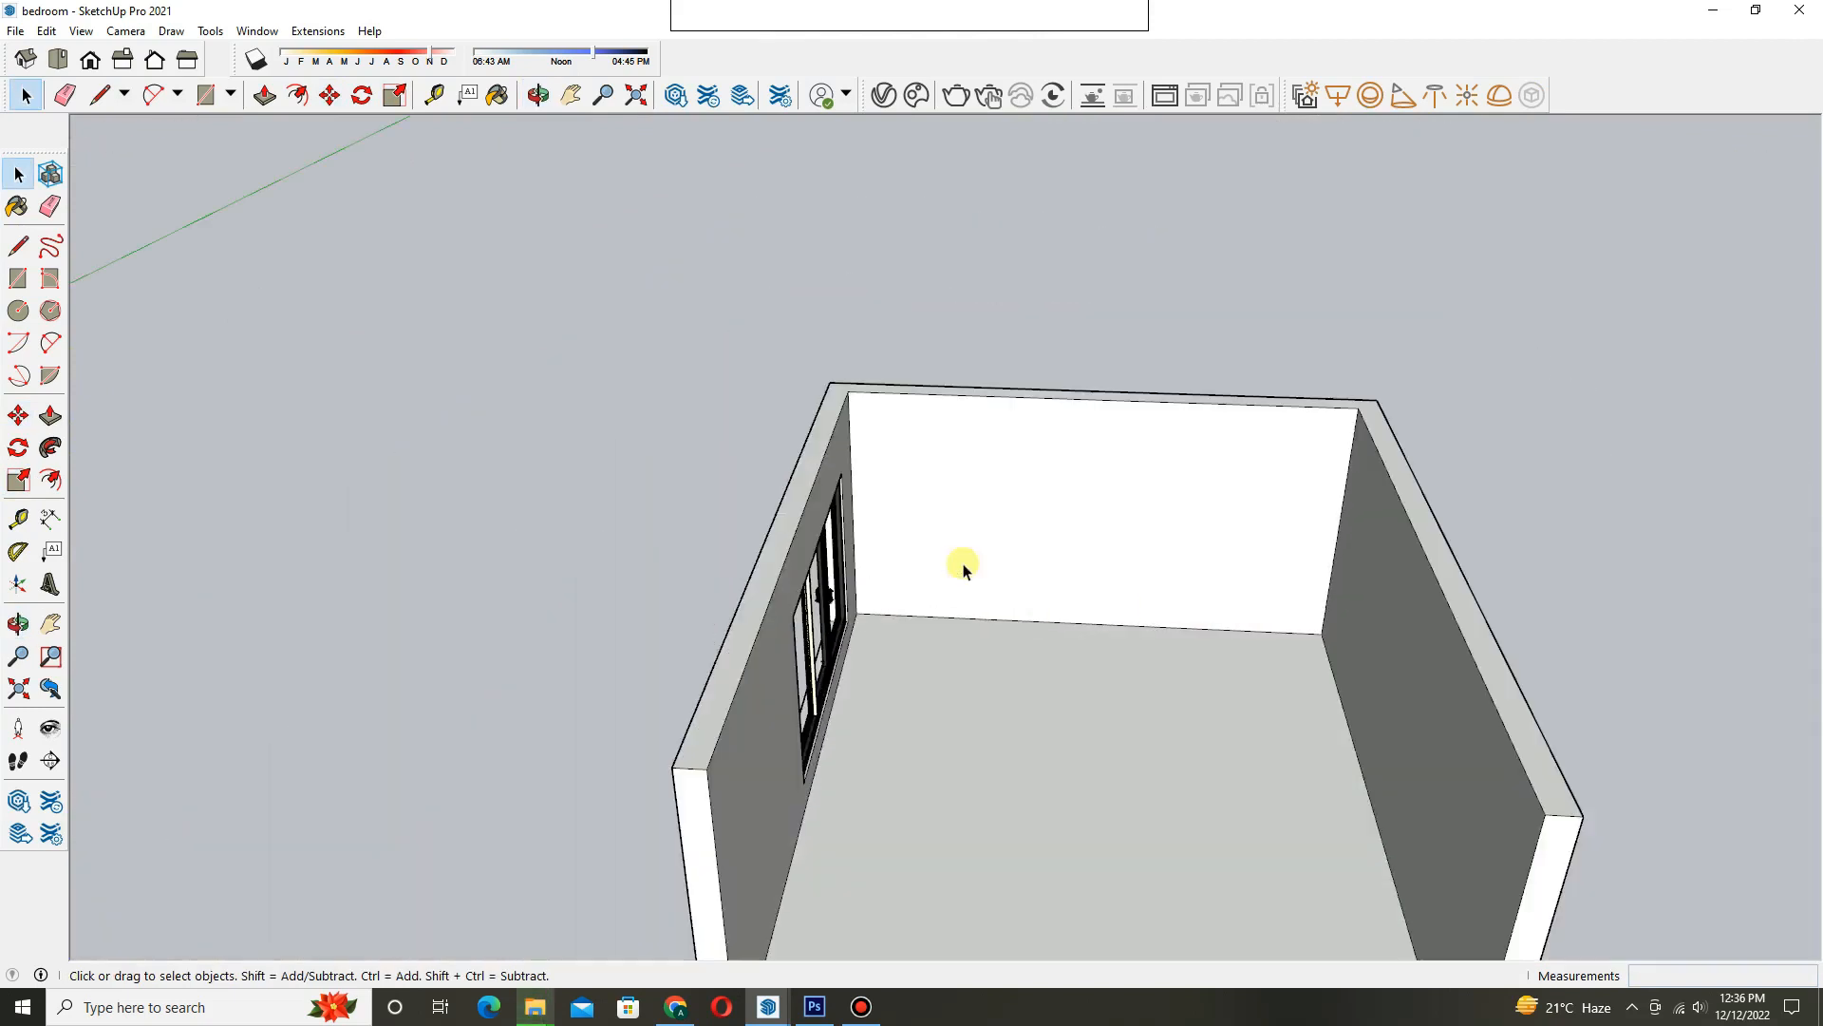
- Open the Chaos Cosmos browser in full size and look through the downloaded 3D models
click(917, 95)
scroll(360, 544, down, 2)
scroll(361, 544, down, 6)
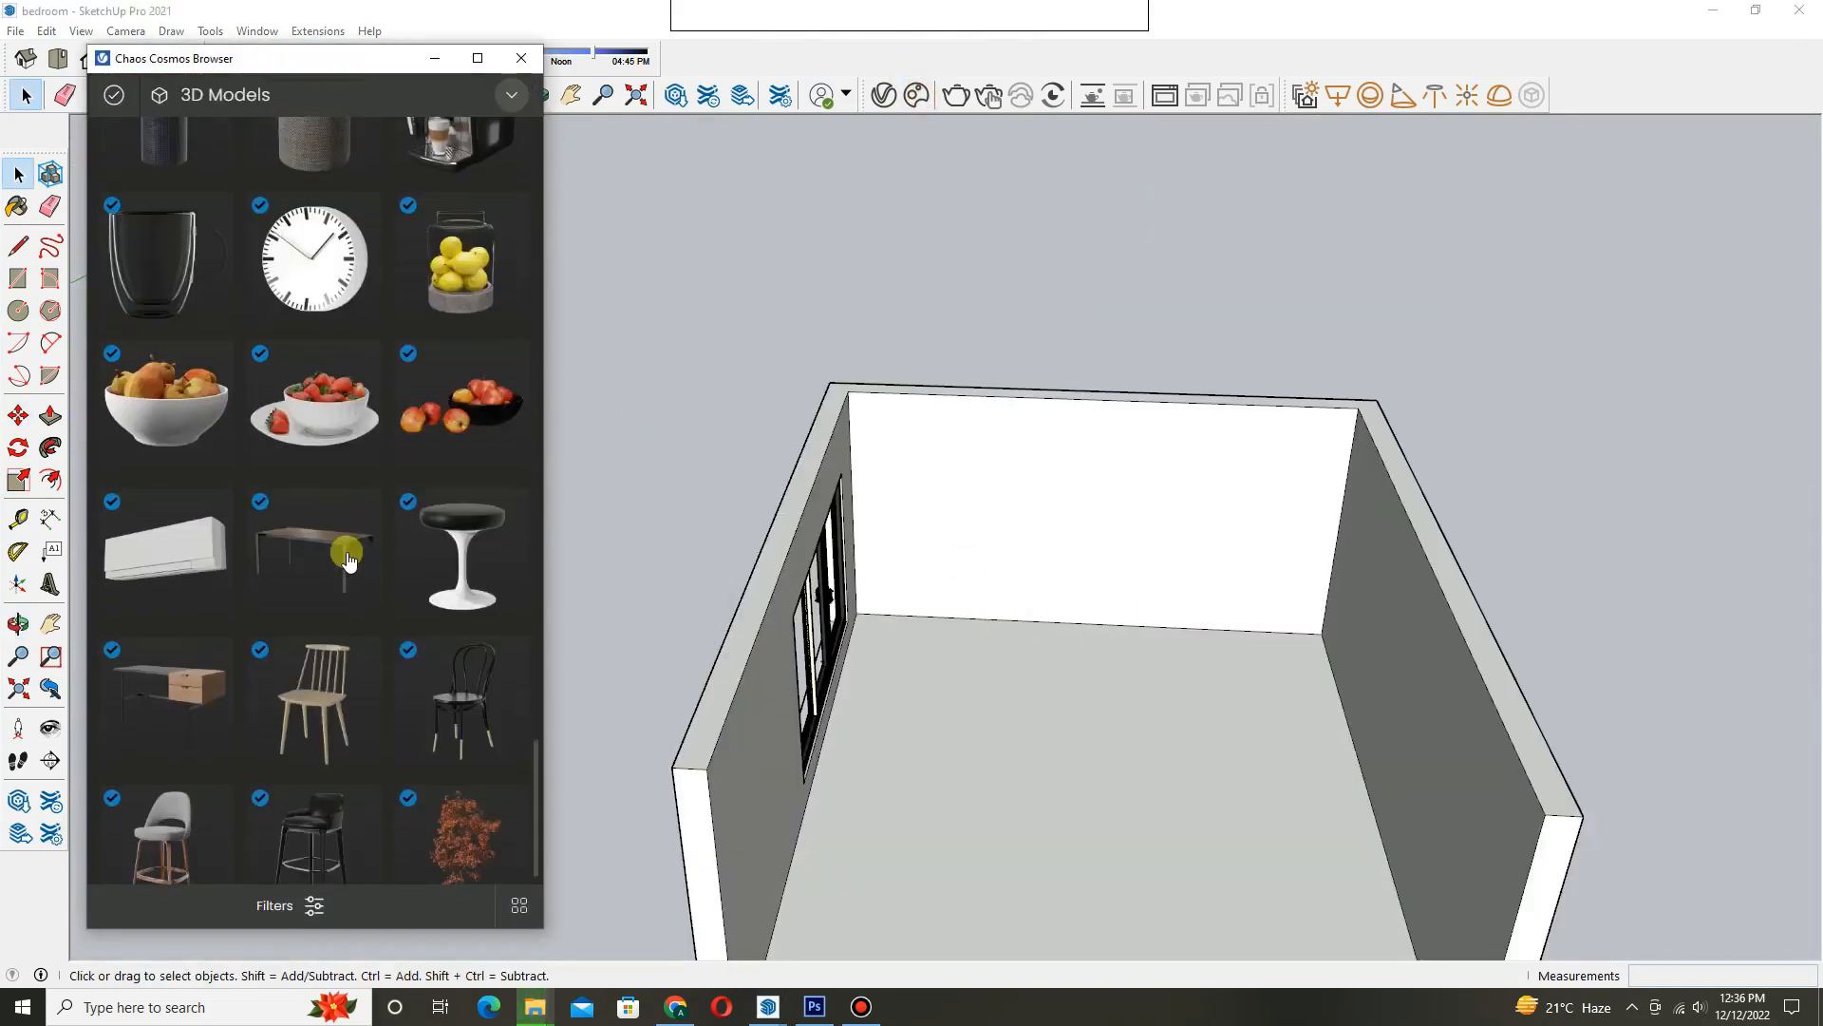
scroll(228, 627, up, 4)
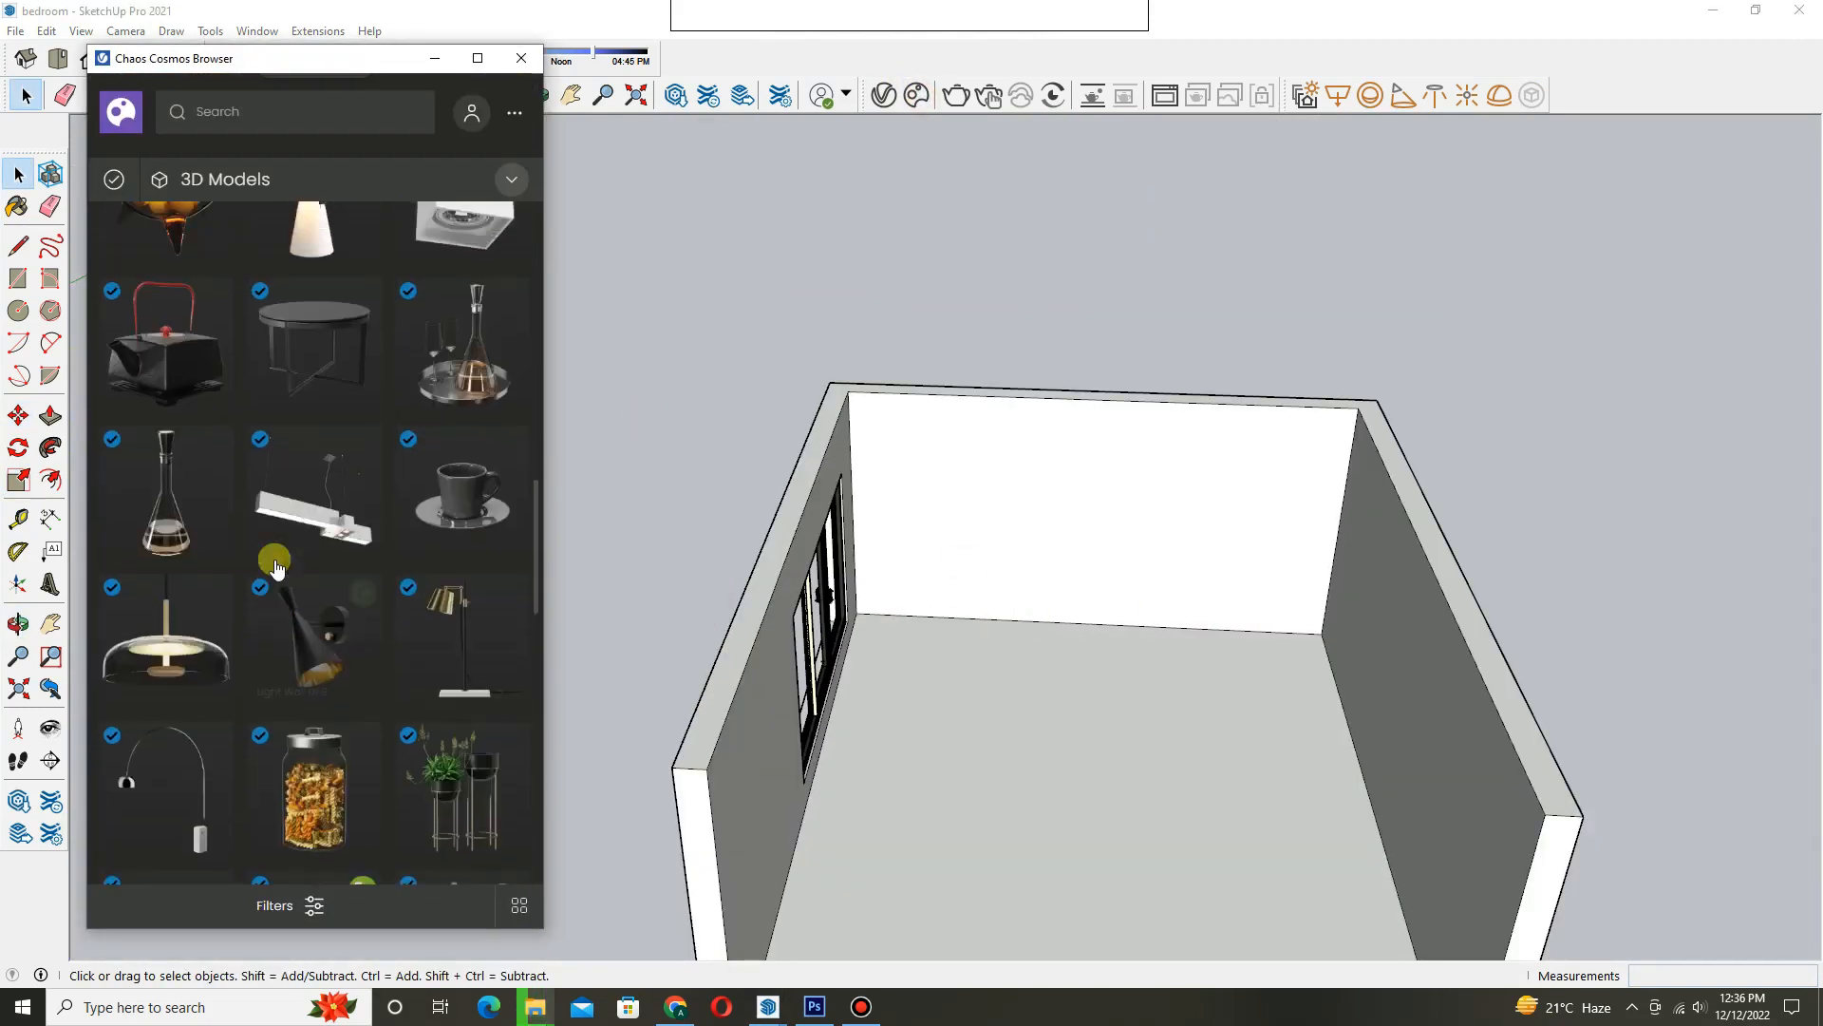
scroll(275, 567, up, 2)
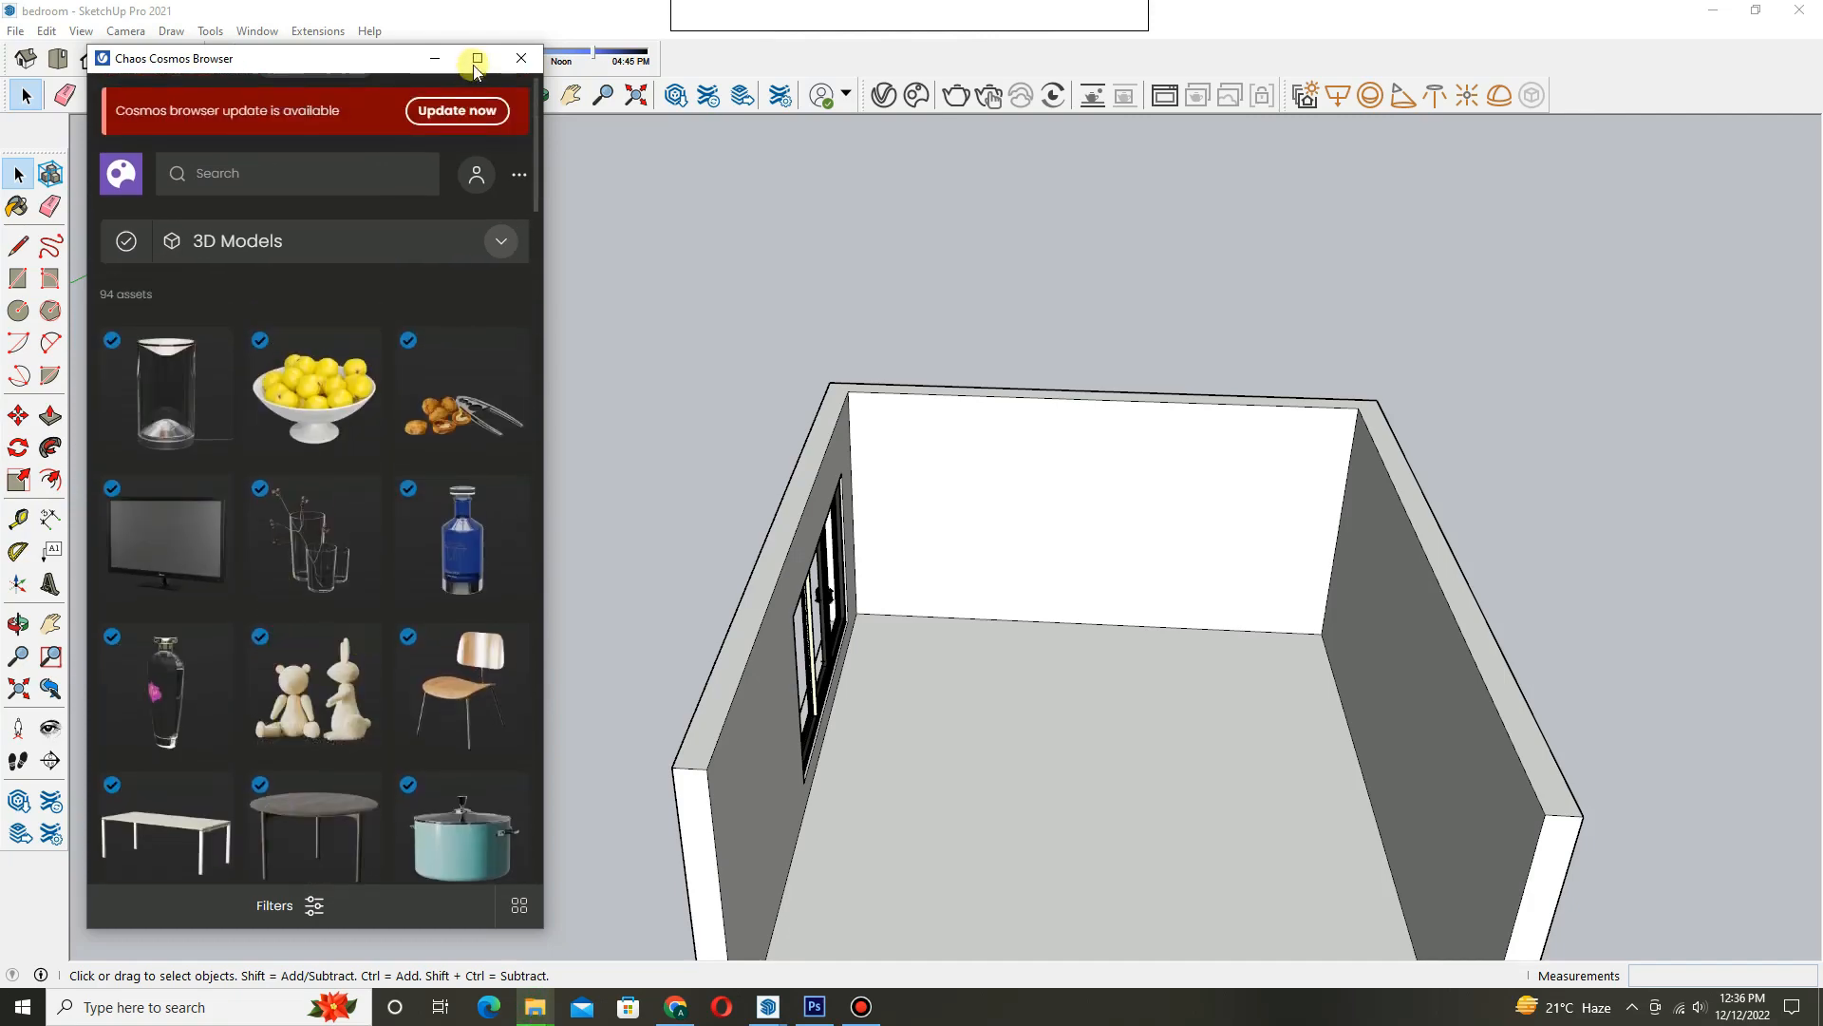
click(478, 58)
scroll(1558, 589, down, 5)
scroll(1558, 588, down, 15)
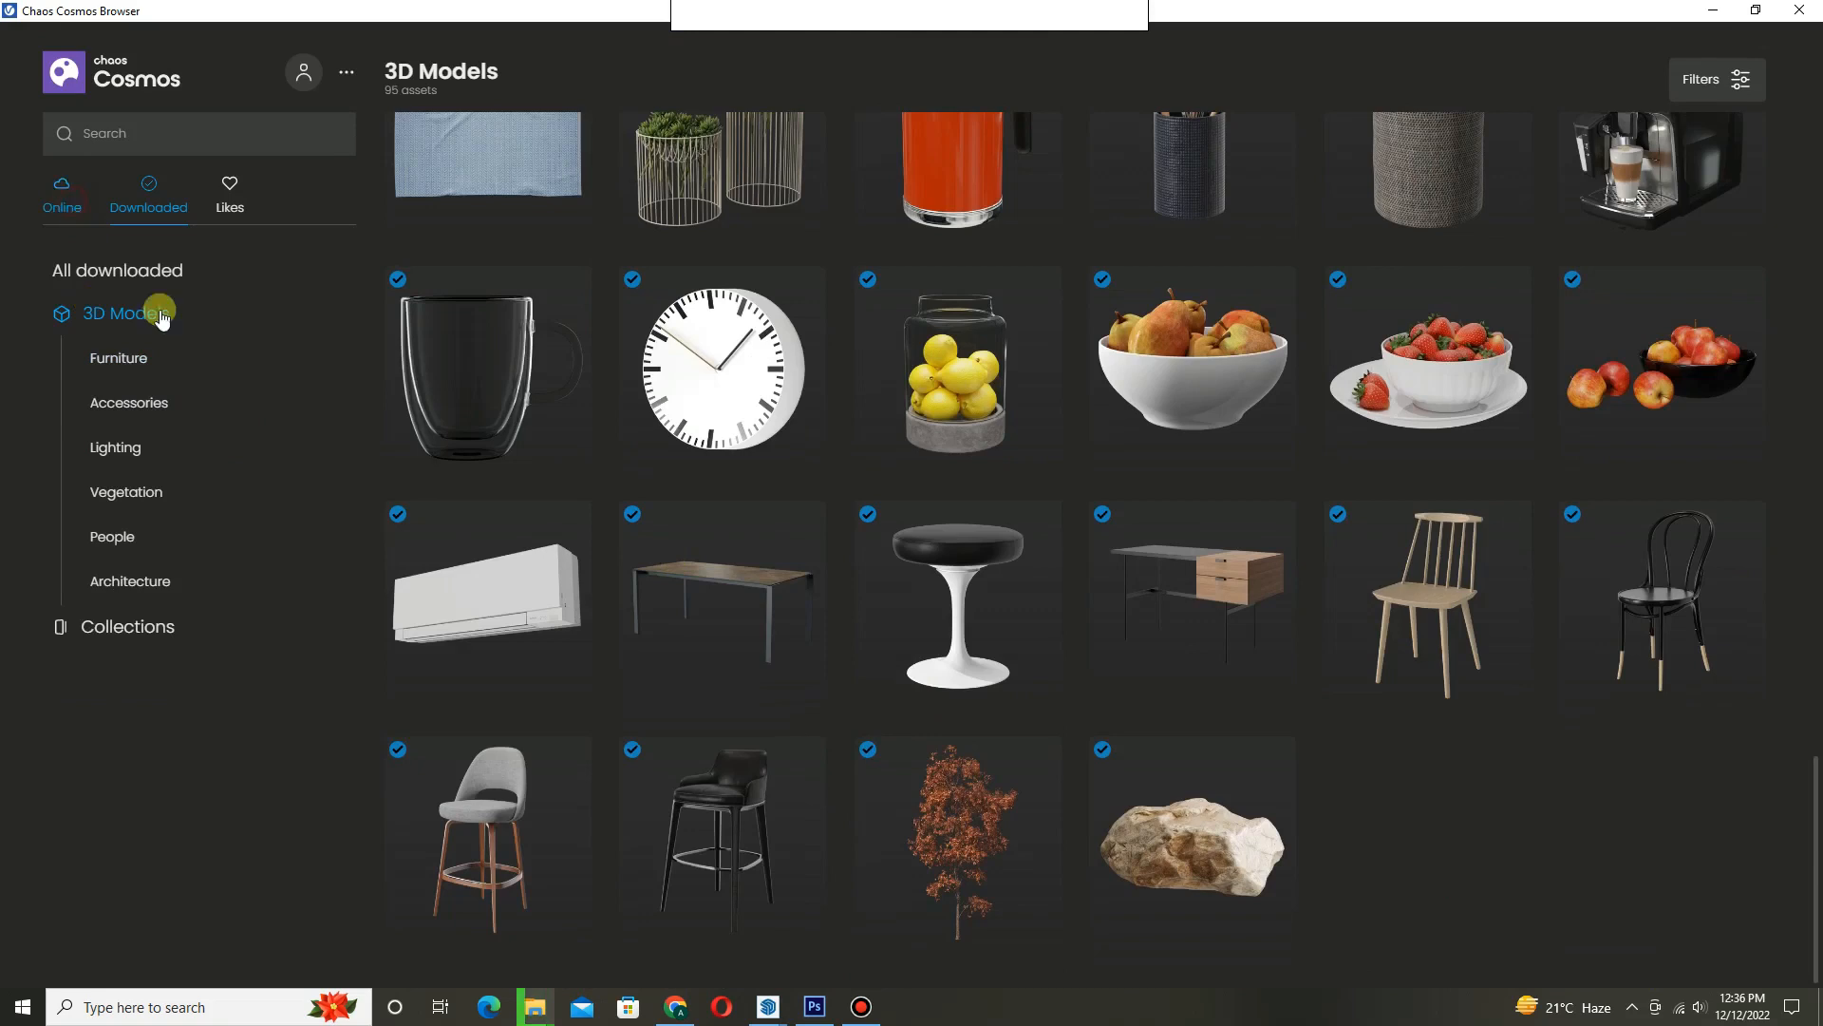
- Import Bed 004 from the online Bedroom & storage furniture category
click(160, 314)
click(145, 579)
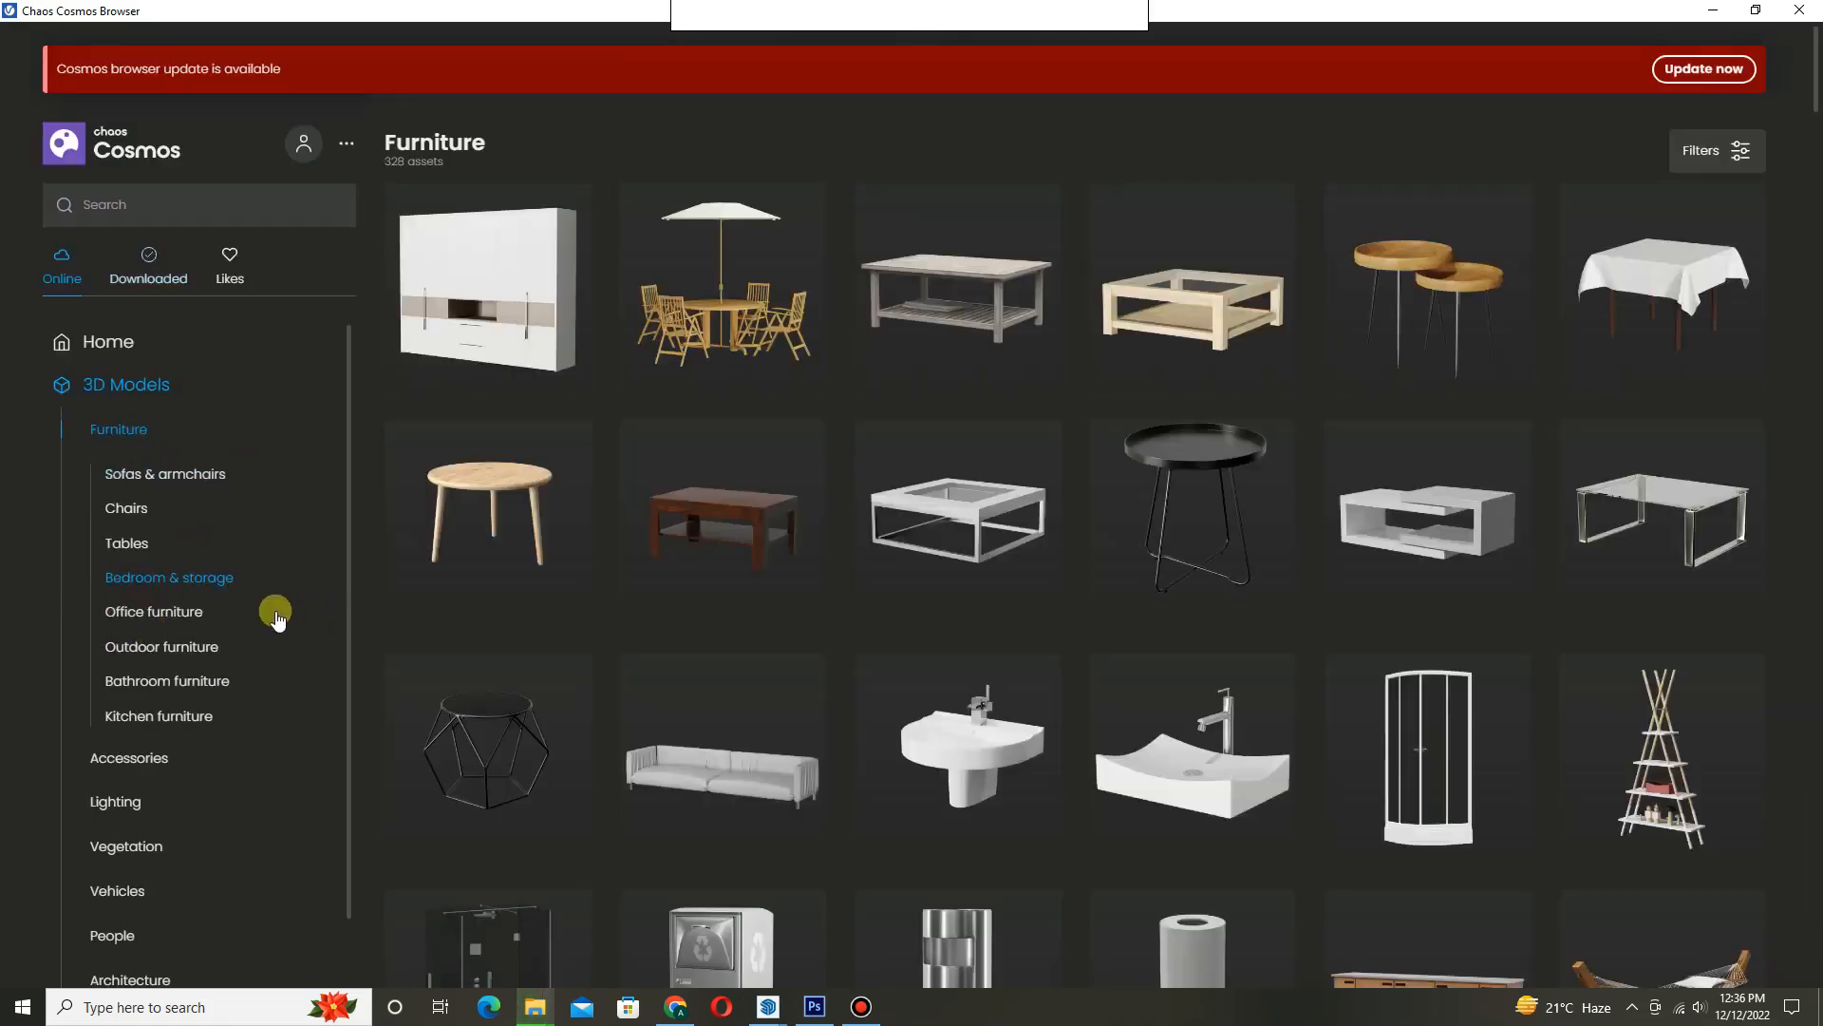
scroll(1705, 486, down, 5)
scroll(1706, 486, up, 3)
click(1748, 473)
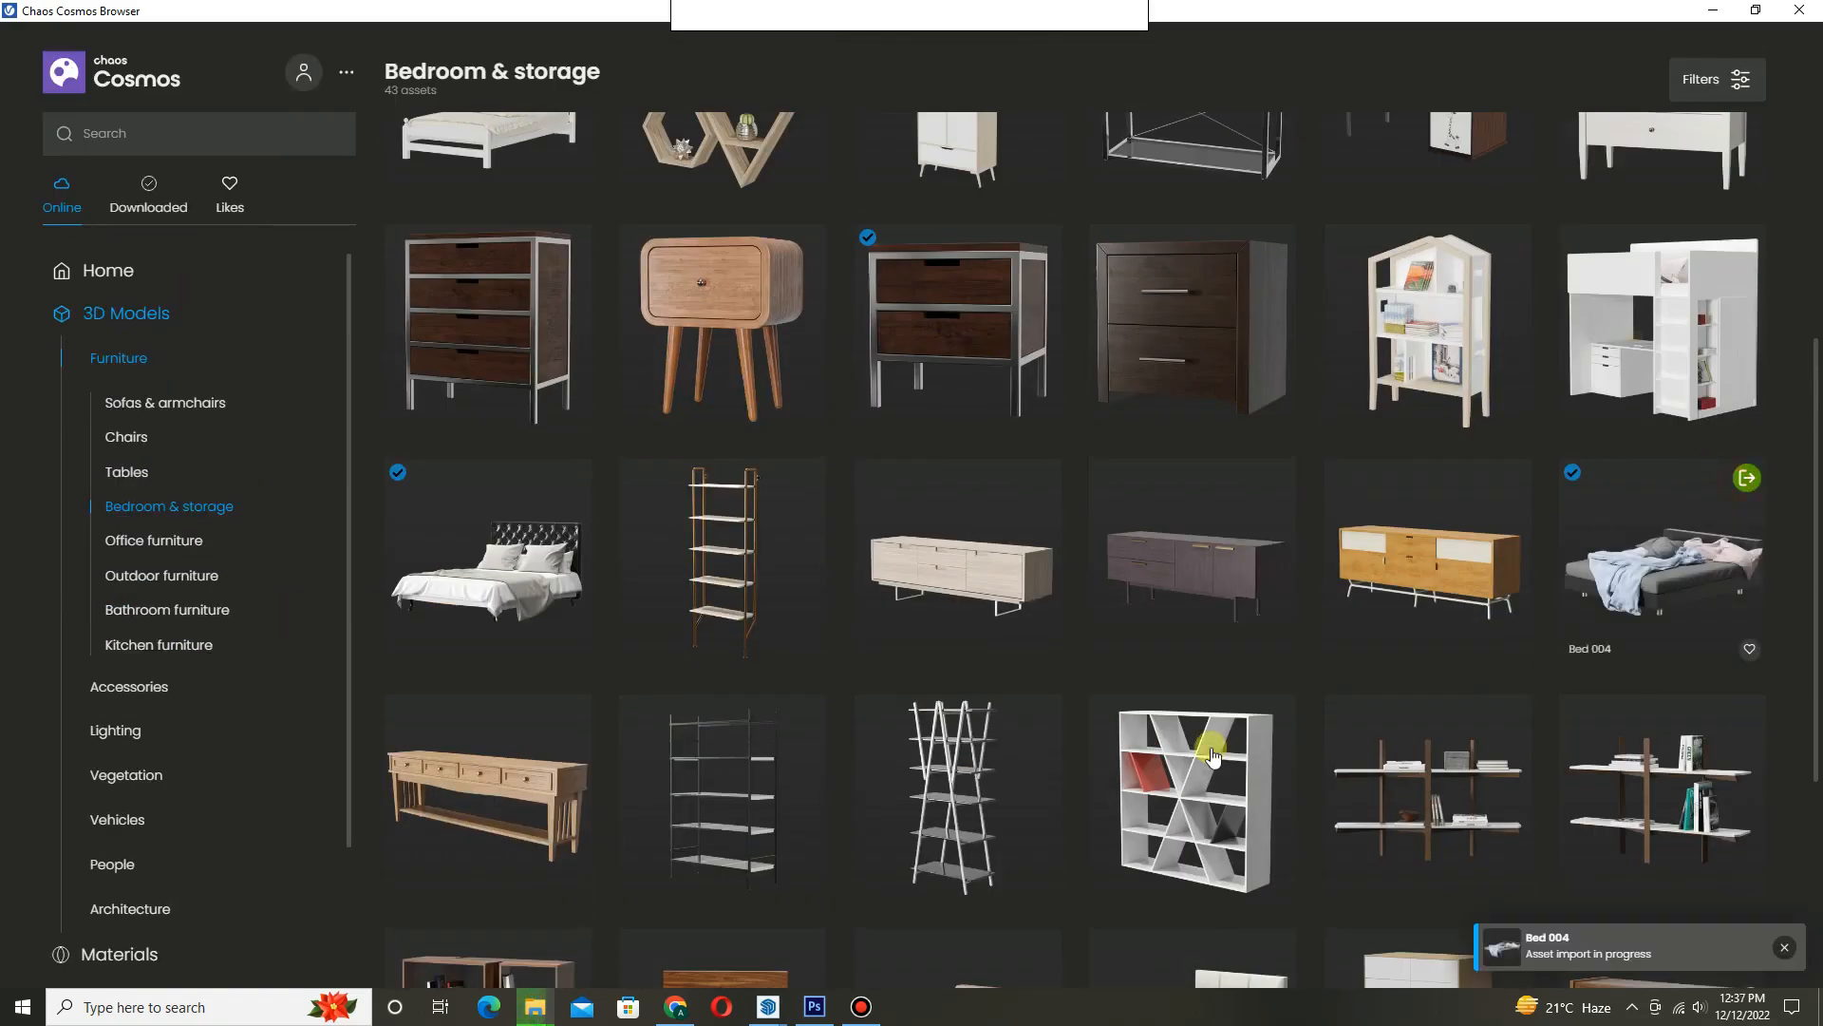
scroll(1444, 627, down, 2)
scroll(1071, 708, up, 5)
- Place one copy of the bed on the room's floor and end the placement
click(1057, 574)
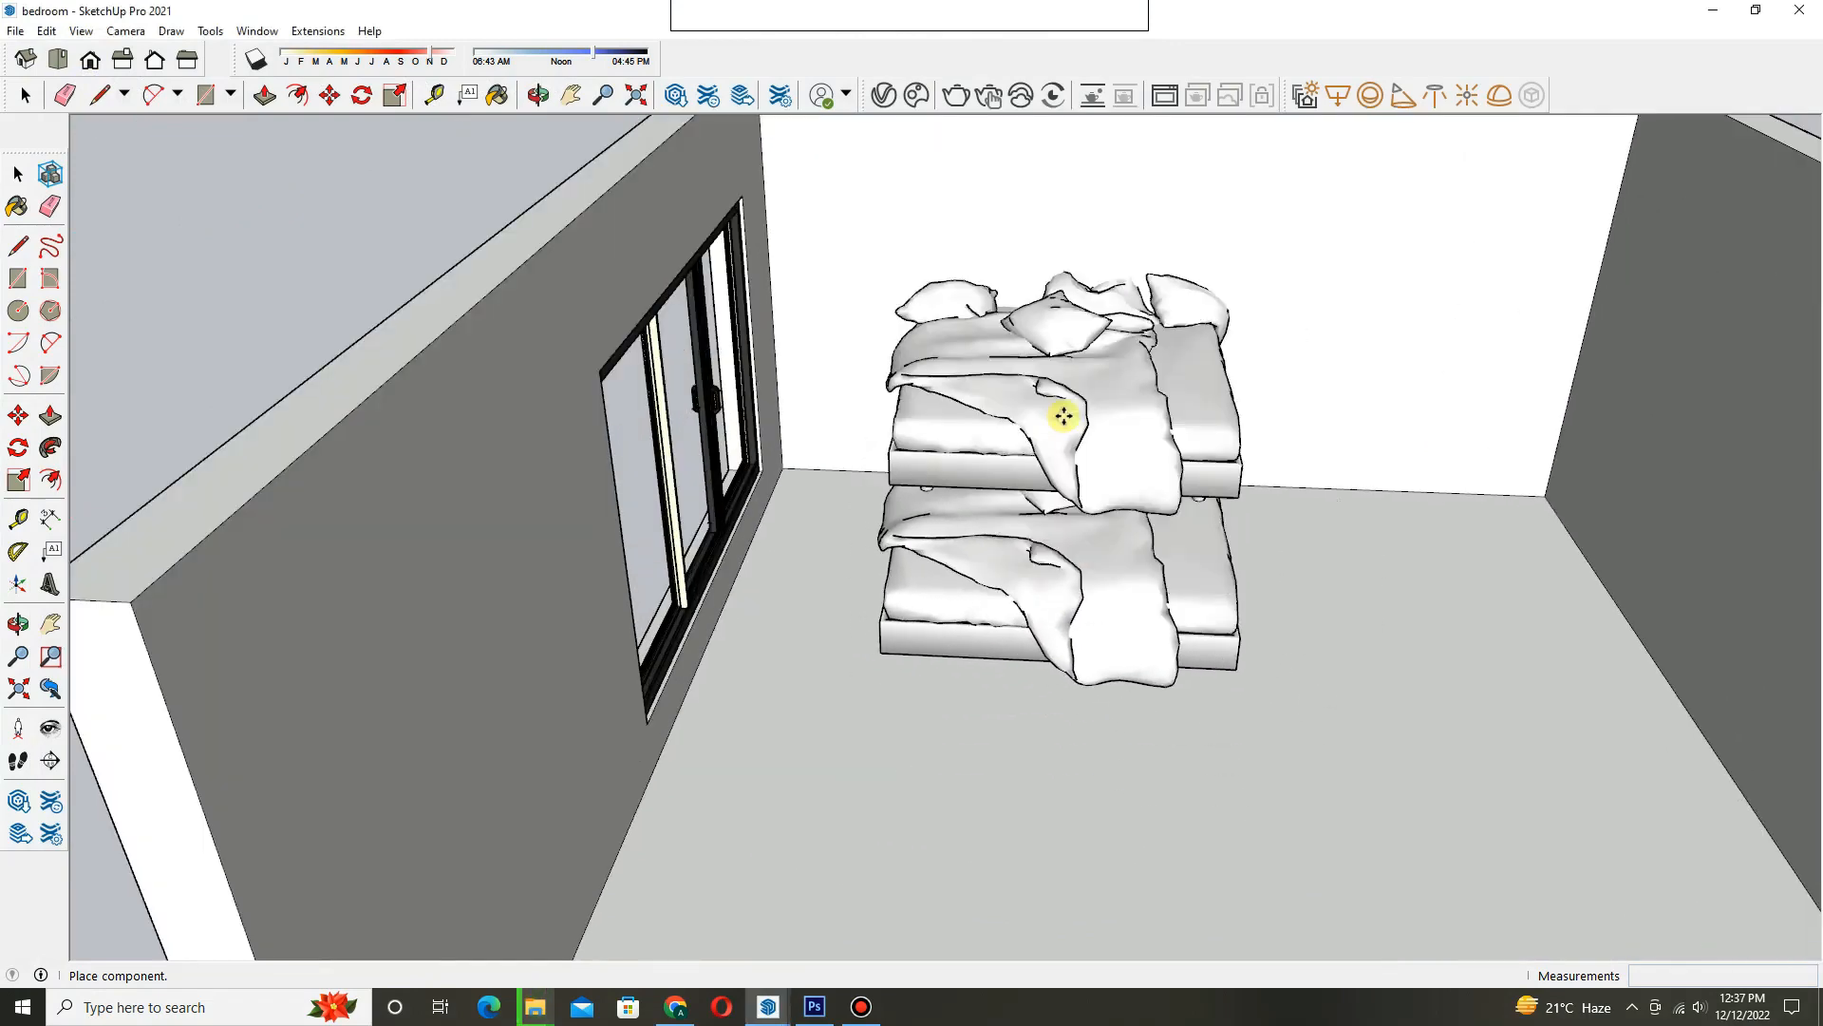
key(space)
middle_drag(1067, 415, 737, 493)
scroll(1197, 598, up, 5)
- Move the bed so its headboard stands against the back wall
click(1234, 693)
middle_drag(1234, 692, 1025, 703)
shift+middle_drag(1025, 703, 1482, 817)
key(m)
scroll(940, 766, up, 1)
scroll(1046, 512, down, 5)
key(space)
scroll(1046, 513, down, 5)
middle_drag(1046, 513, 932, 281)
key(Escape)
scroll(892, 611, up, 5)
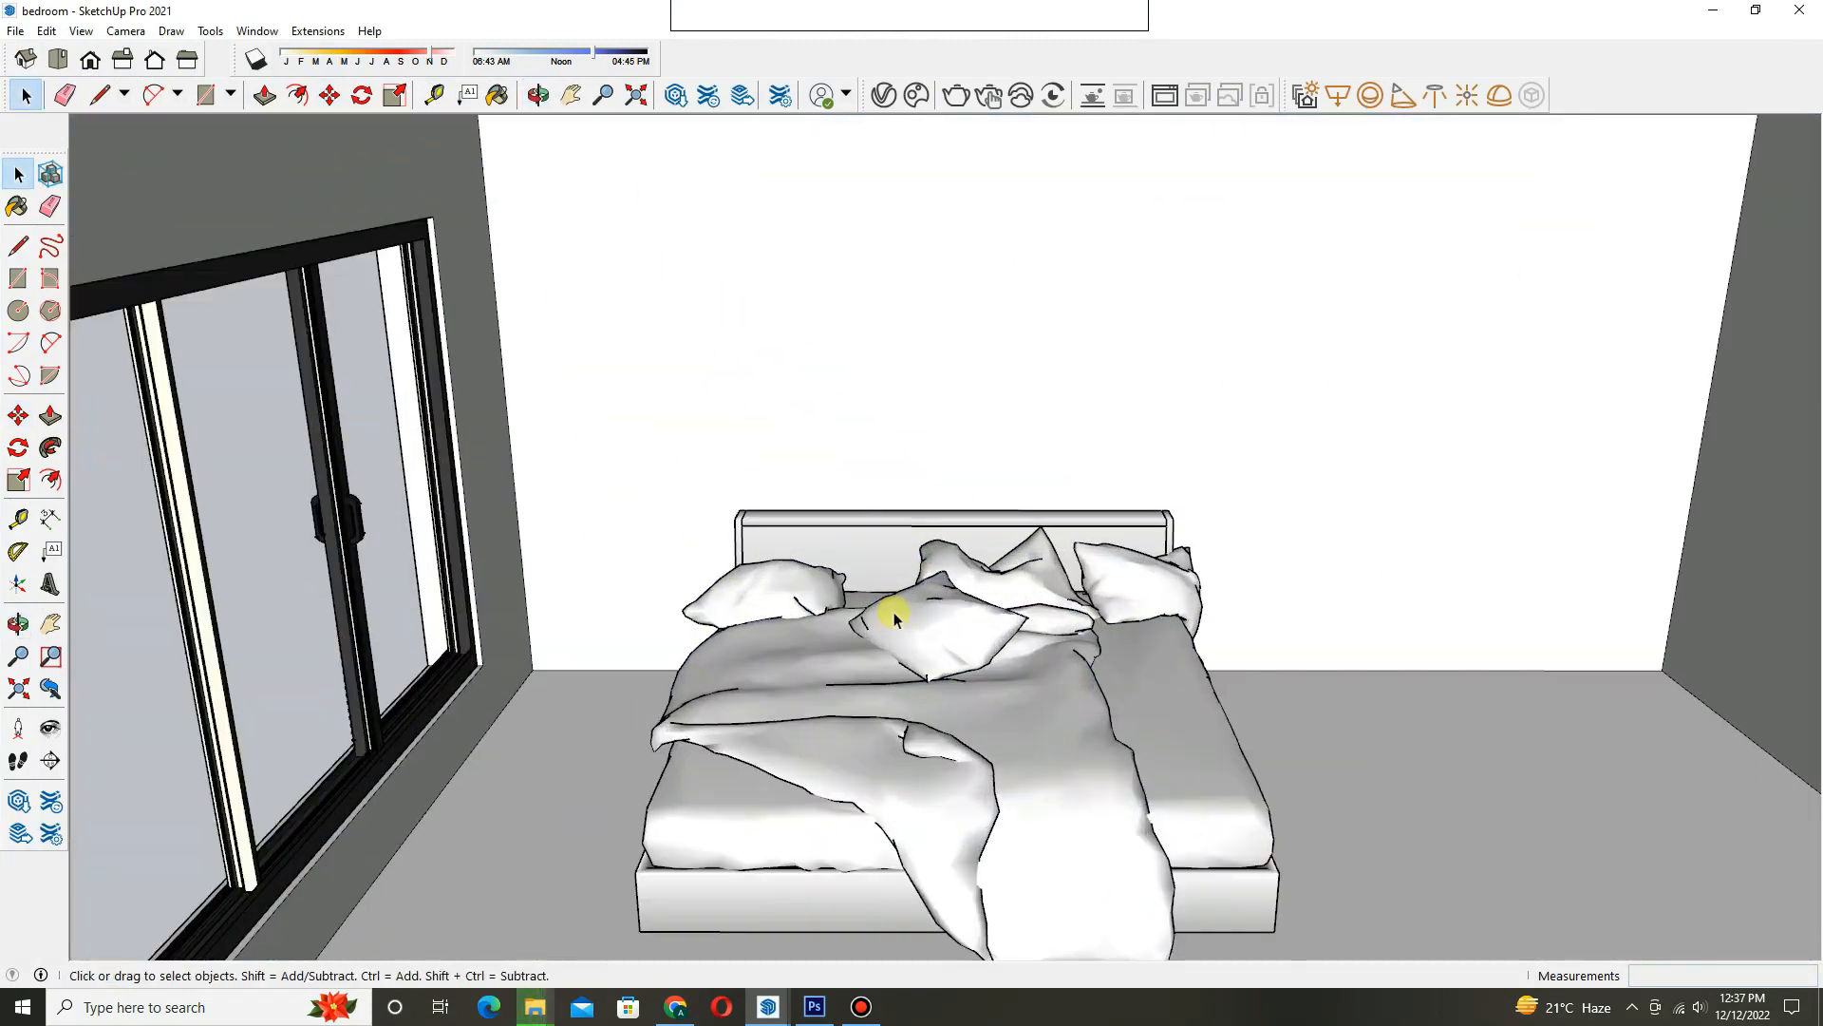
- Find a flat rug model among the downloaded Chaos Cosmos assets and import it
click(914, 96)
scroll(1038, 663, down, 1)
scroll(1038, 663, up, 6)
click(155, 196)
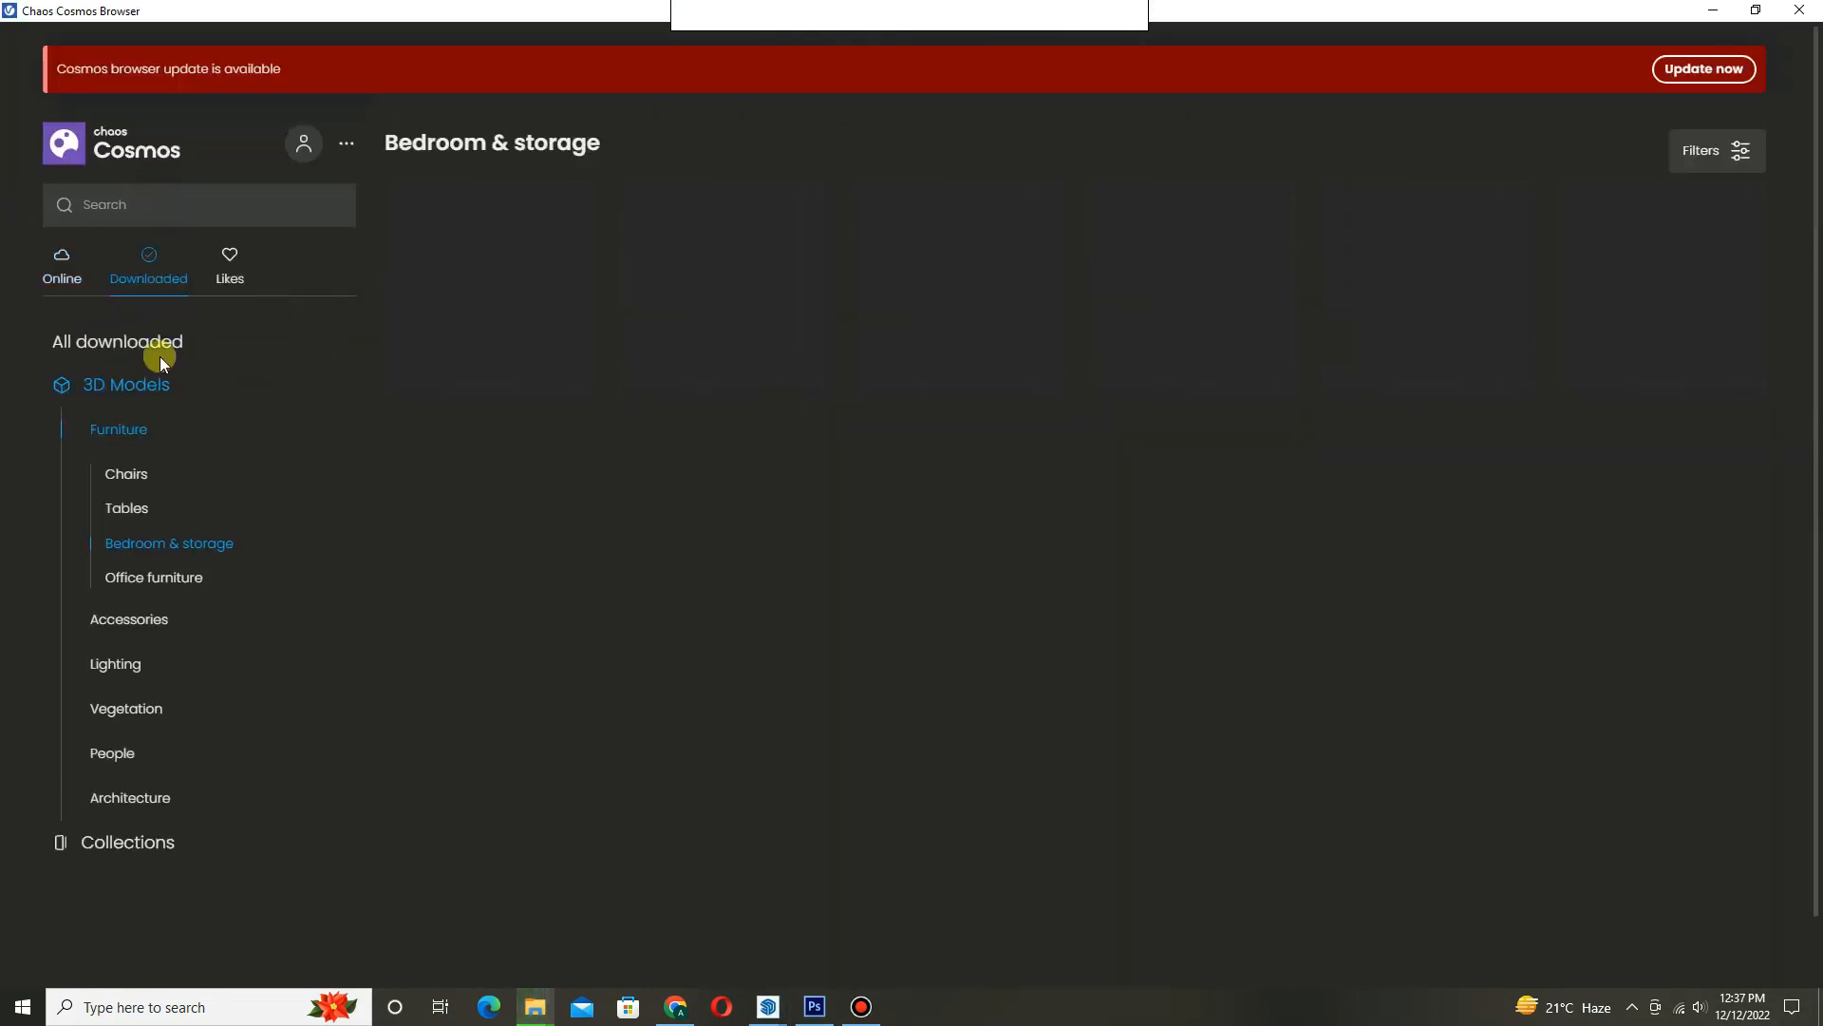
scroll(1384, 468, down, 11)
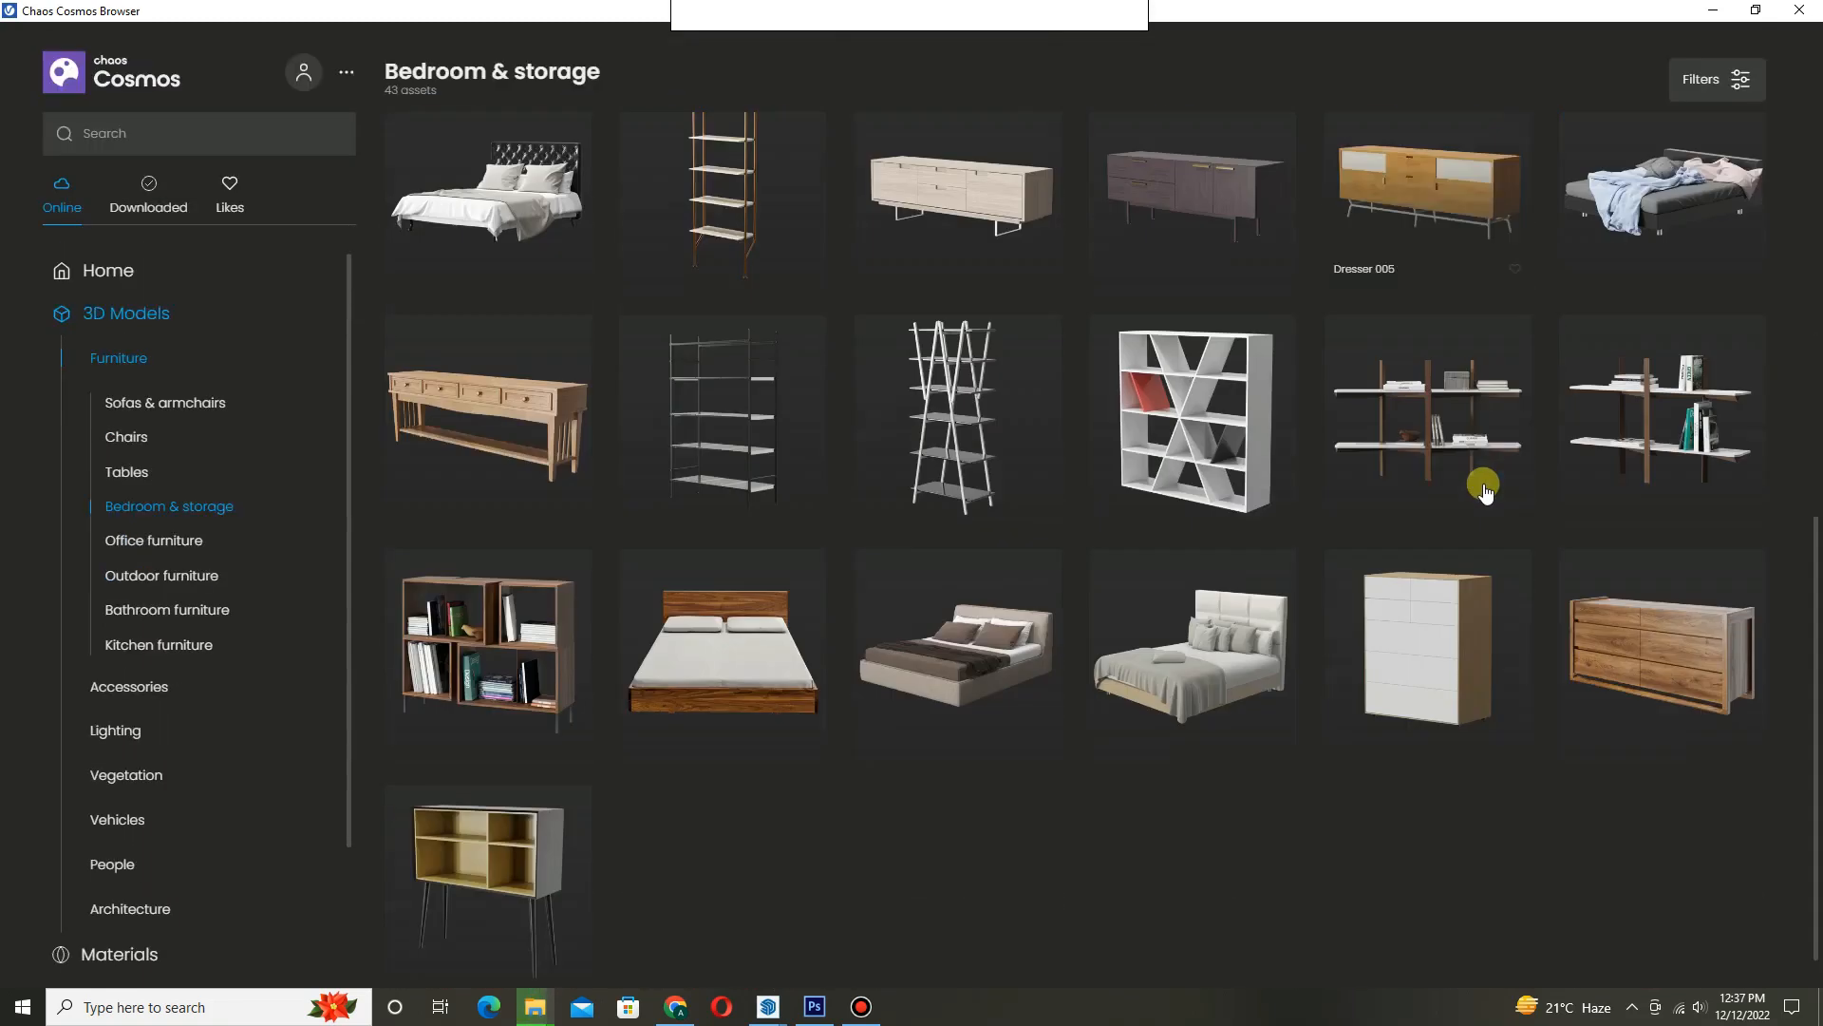
scroll(1482, 484, up, 4)
click(63, 209)
click(127, 514)
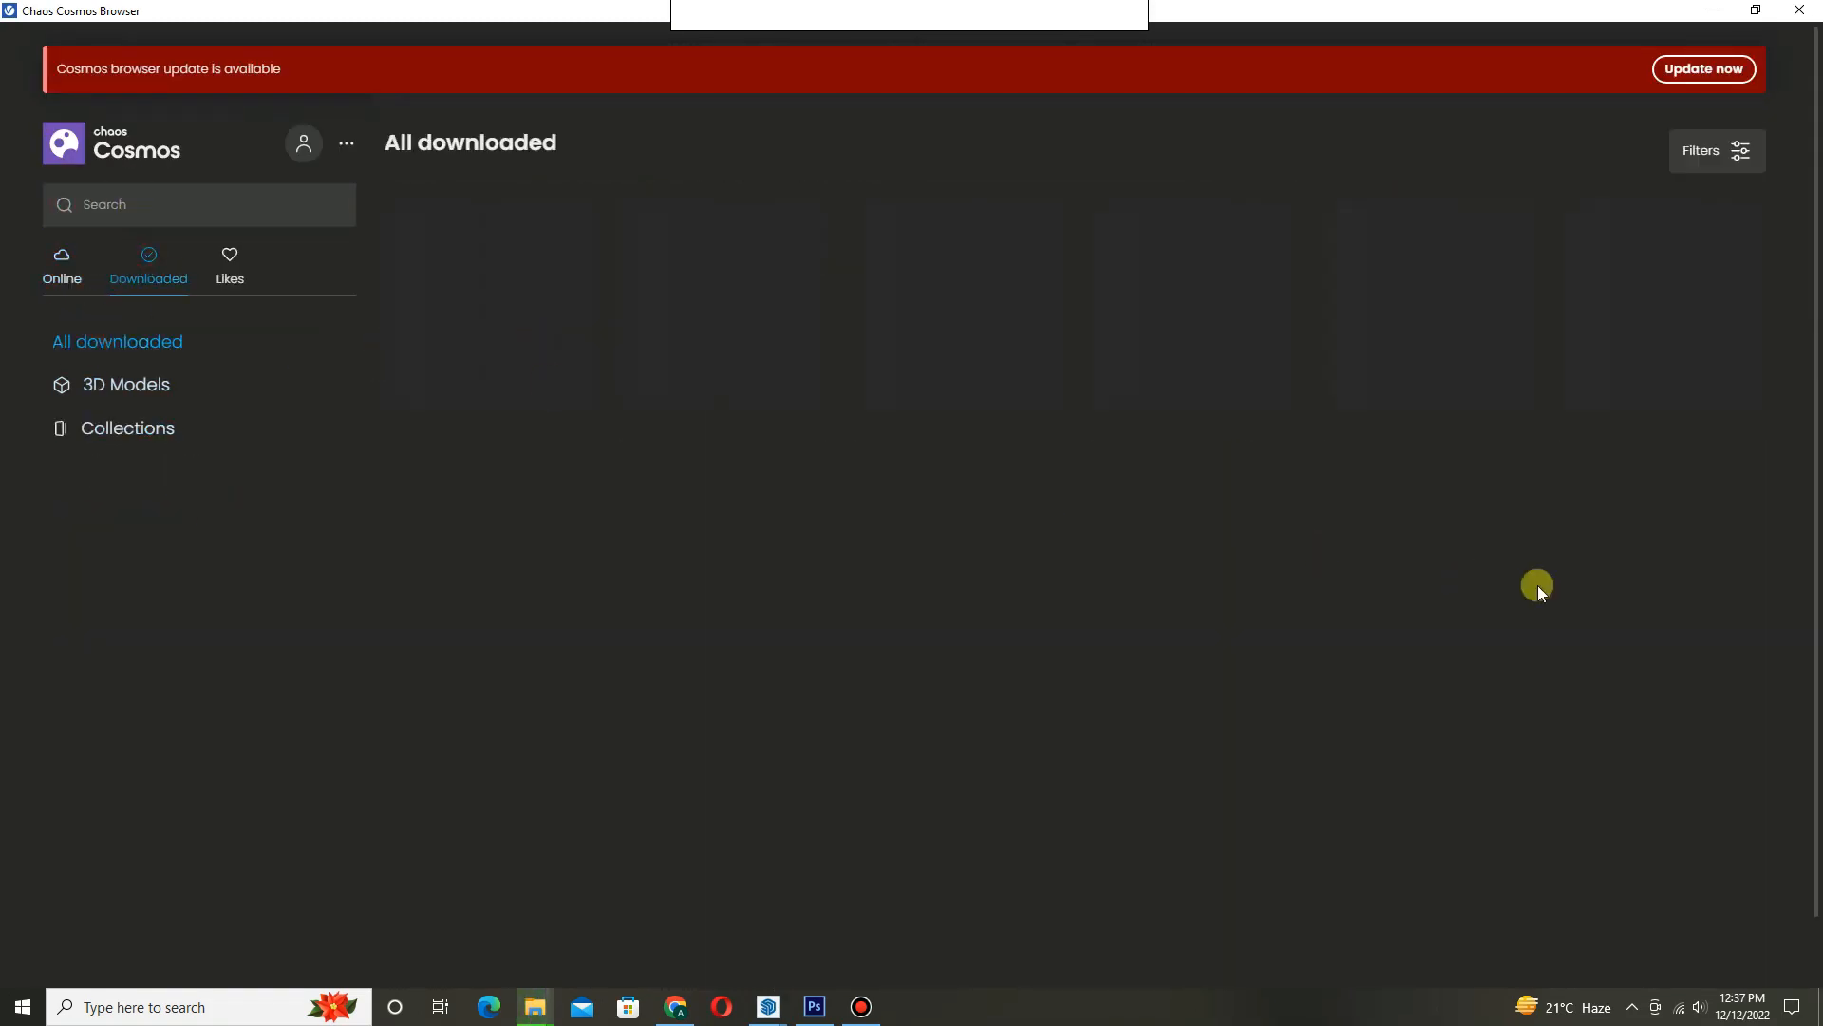
scroll(1790, 527, down, 20)
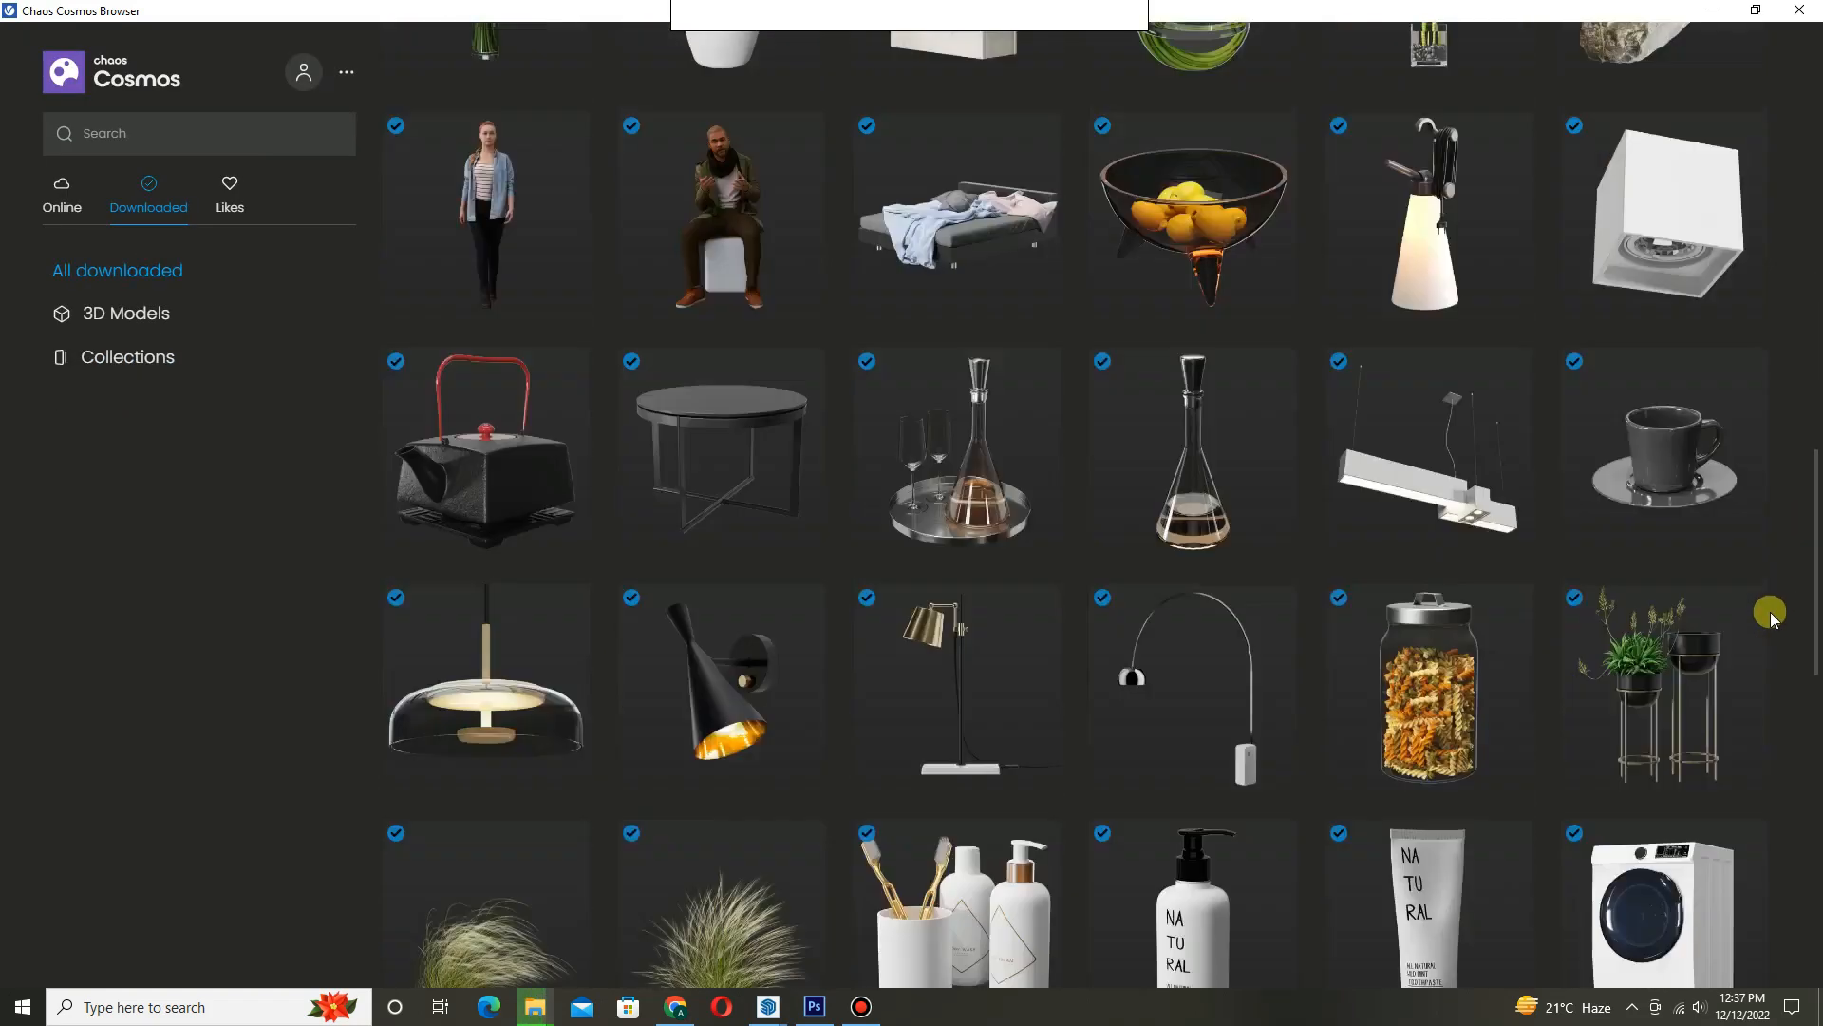
scroll(1772, 618, up, 3)
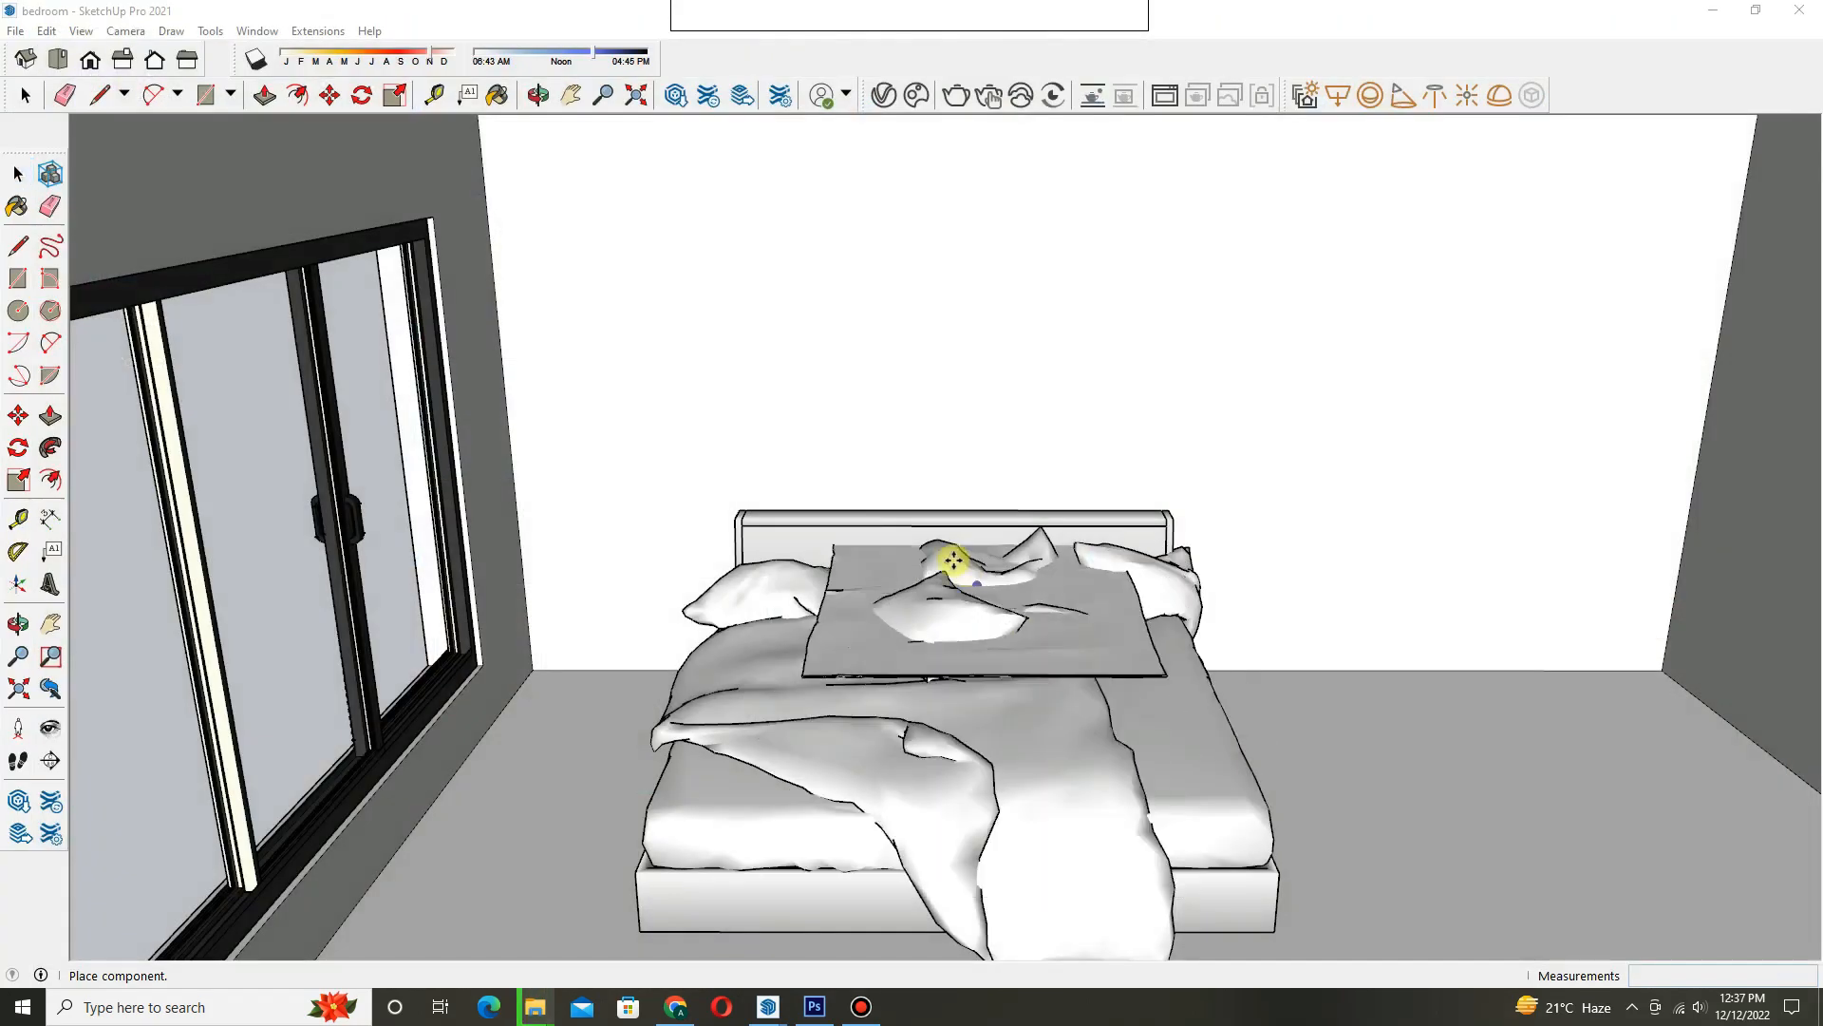
- Place the rug on the floor at the foot of the bed and rotate it into line with the bed
middle_drag(956, 562, 926, 750)
click(892, 841)
middle_drag(862, 684, 895, 712)
scroll(896, 712, down, 3)
scroll(895, 712, up, 5)
key(a)
key(q)
scroll(1071, 739, down, 5)
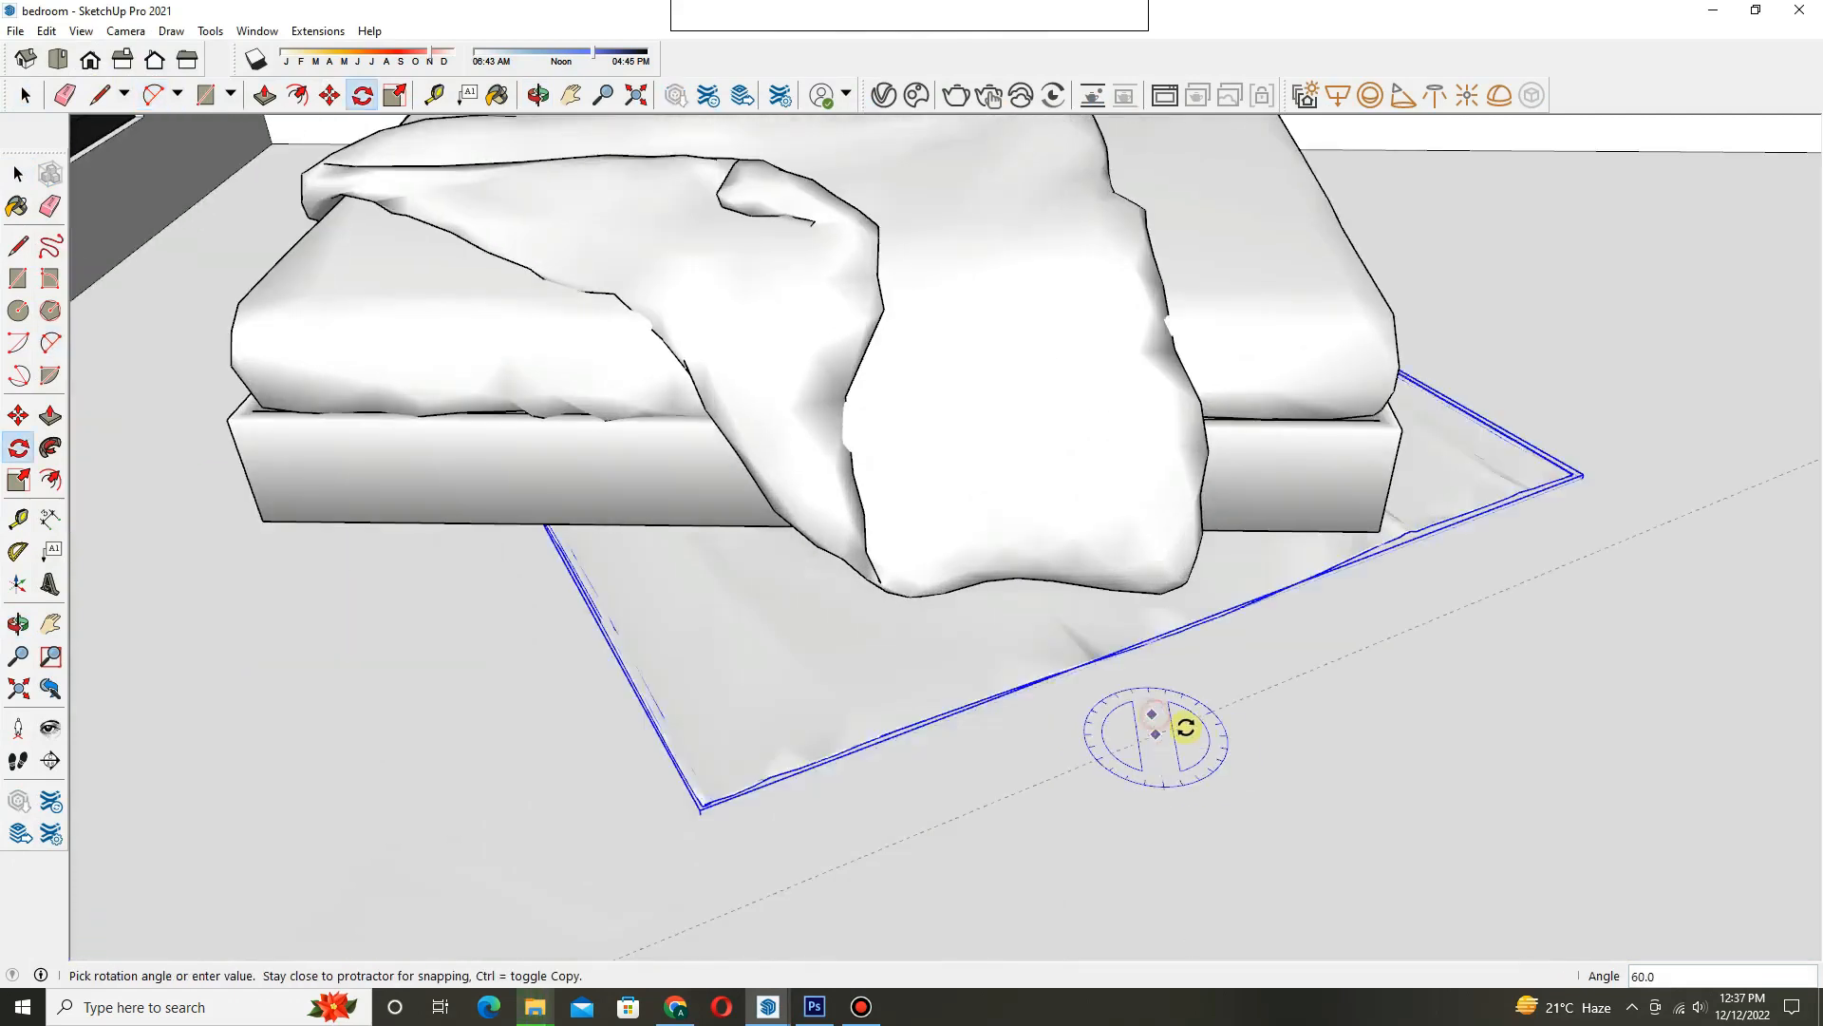
- Scale the rug by about 1.25 and position it partly under the foot of the bed
scroll(823, 804, down, 2)
key(s)
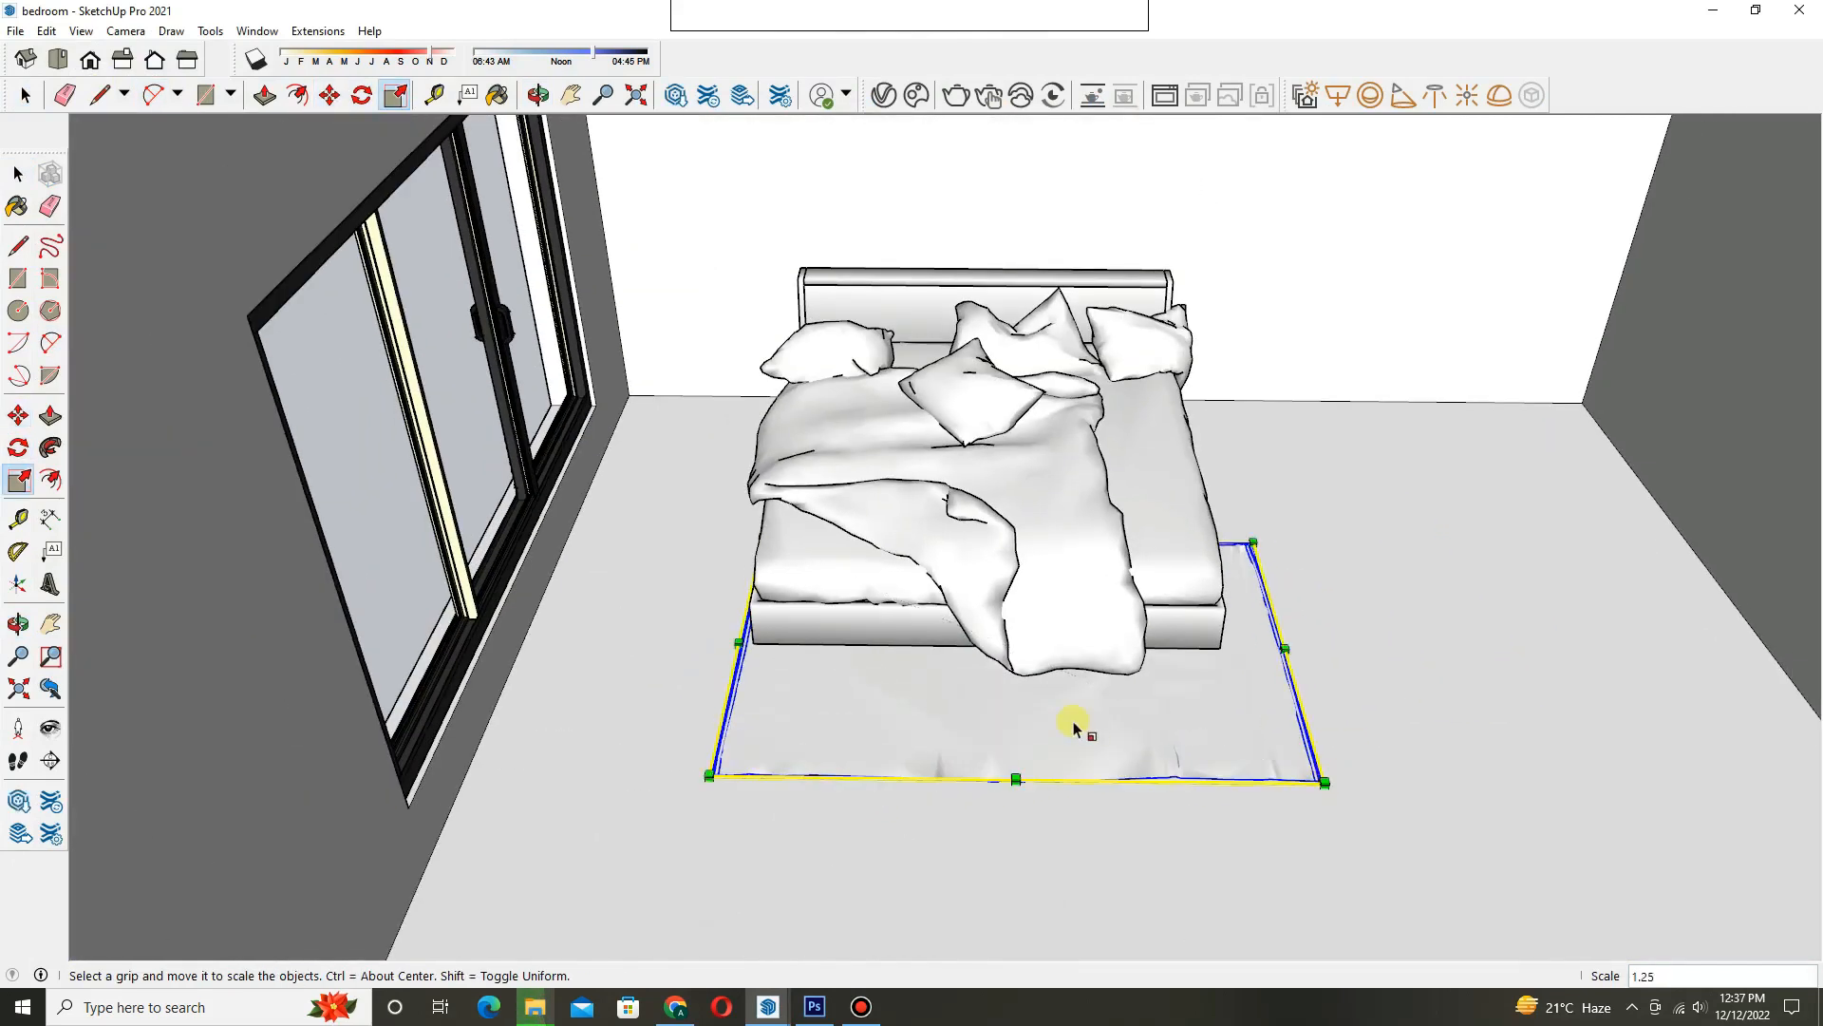
key(m)
scroll(1074, 724, up, 4)
click(1071, 846)
scroll(1045, 836, down, 4)
key(space)
mouse_move(1206, 760)
middle_down()
mouse_move(1156, 664)
mouse_move(1187, 779)
middle_up()
- Import Cabinet 49-13 from the downloaded Chaos Cosmos assets and return to the SketchUp model
click(911, 99)
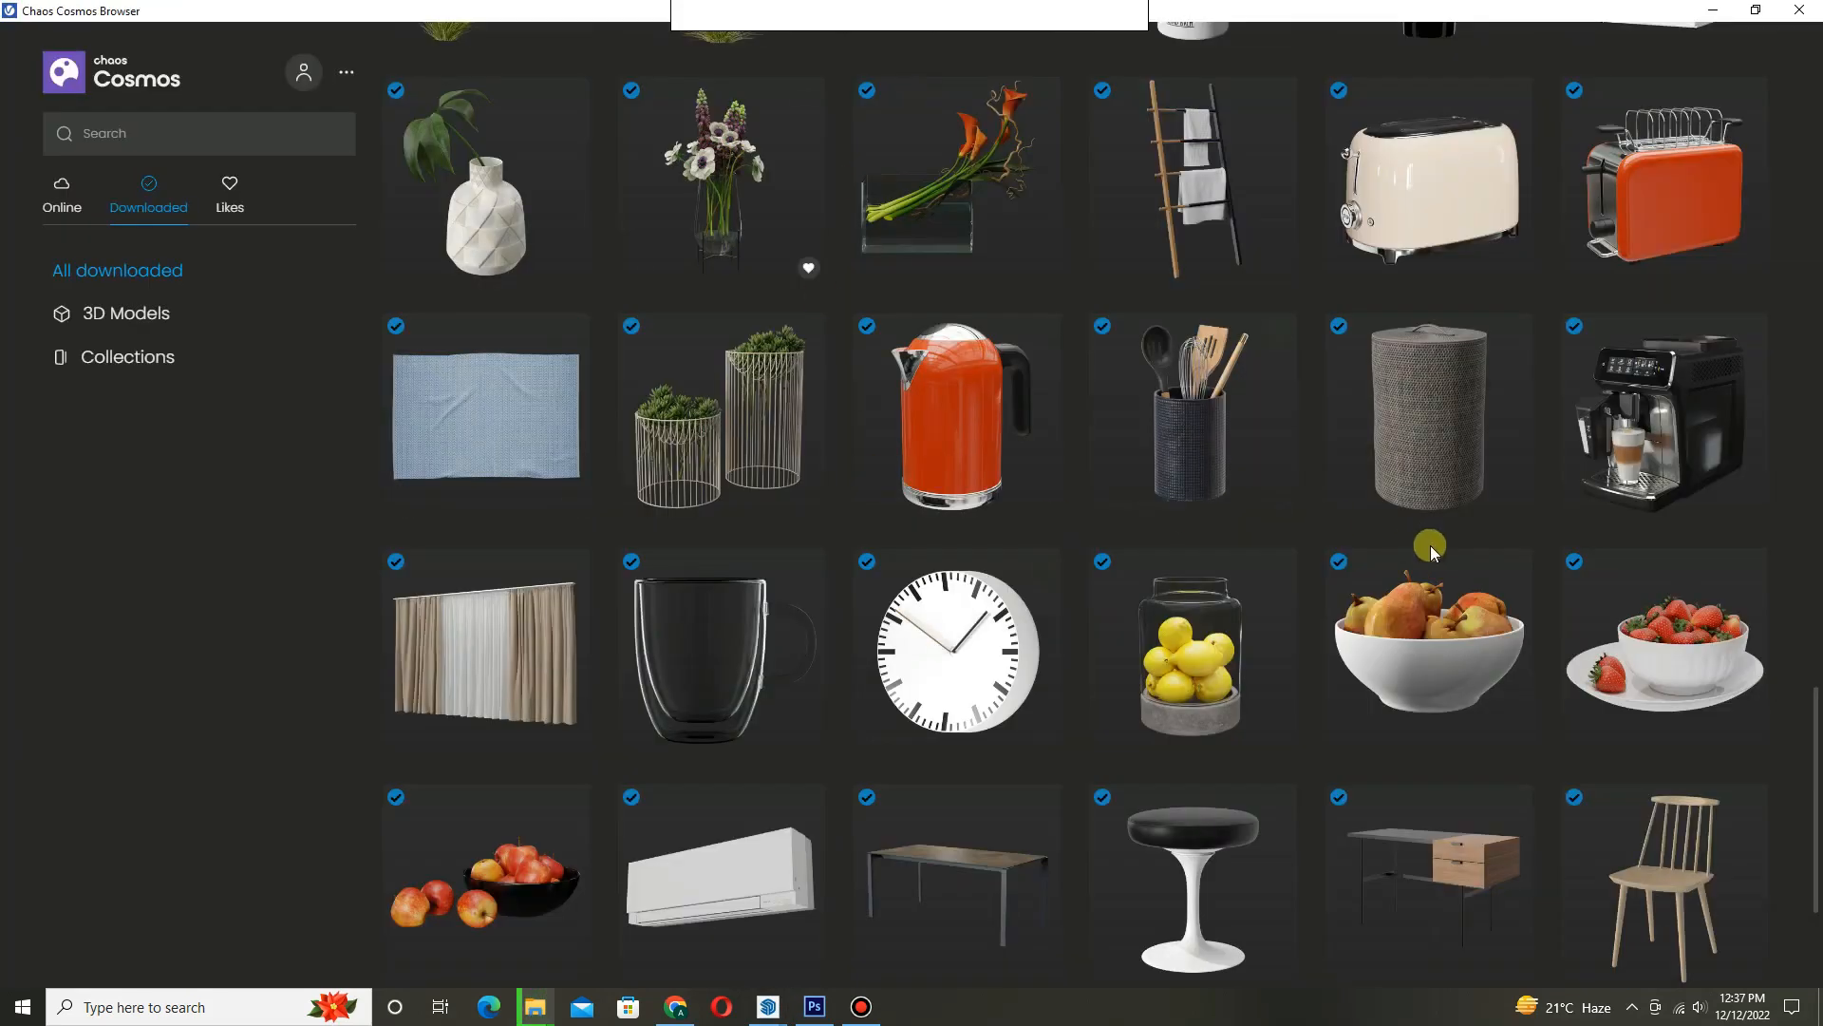
scroll(1662, 600, up, 12)
scroll(1067, 579, up, 7)
scroll(1183, 578, down, 2)
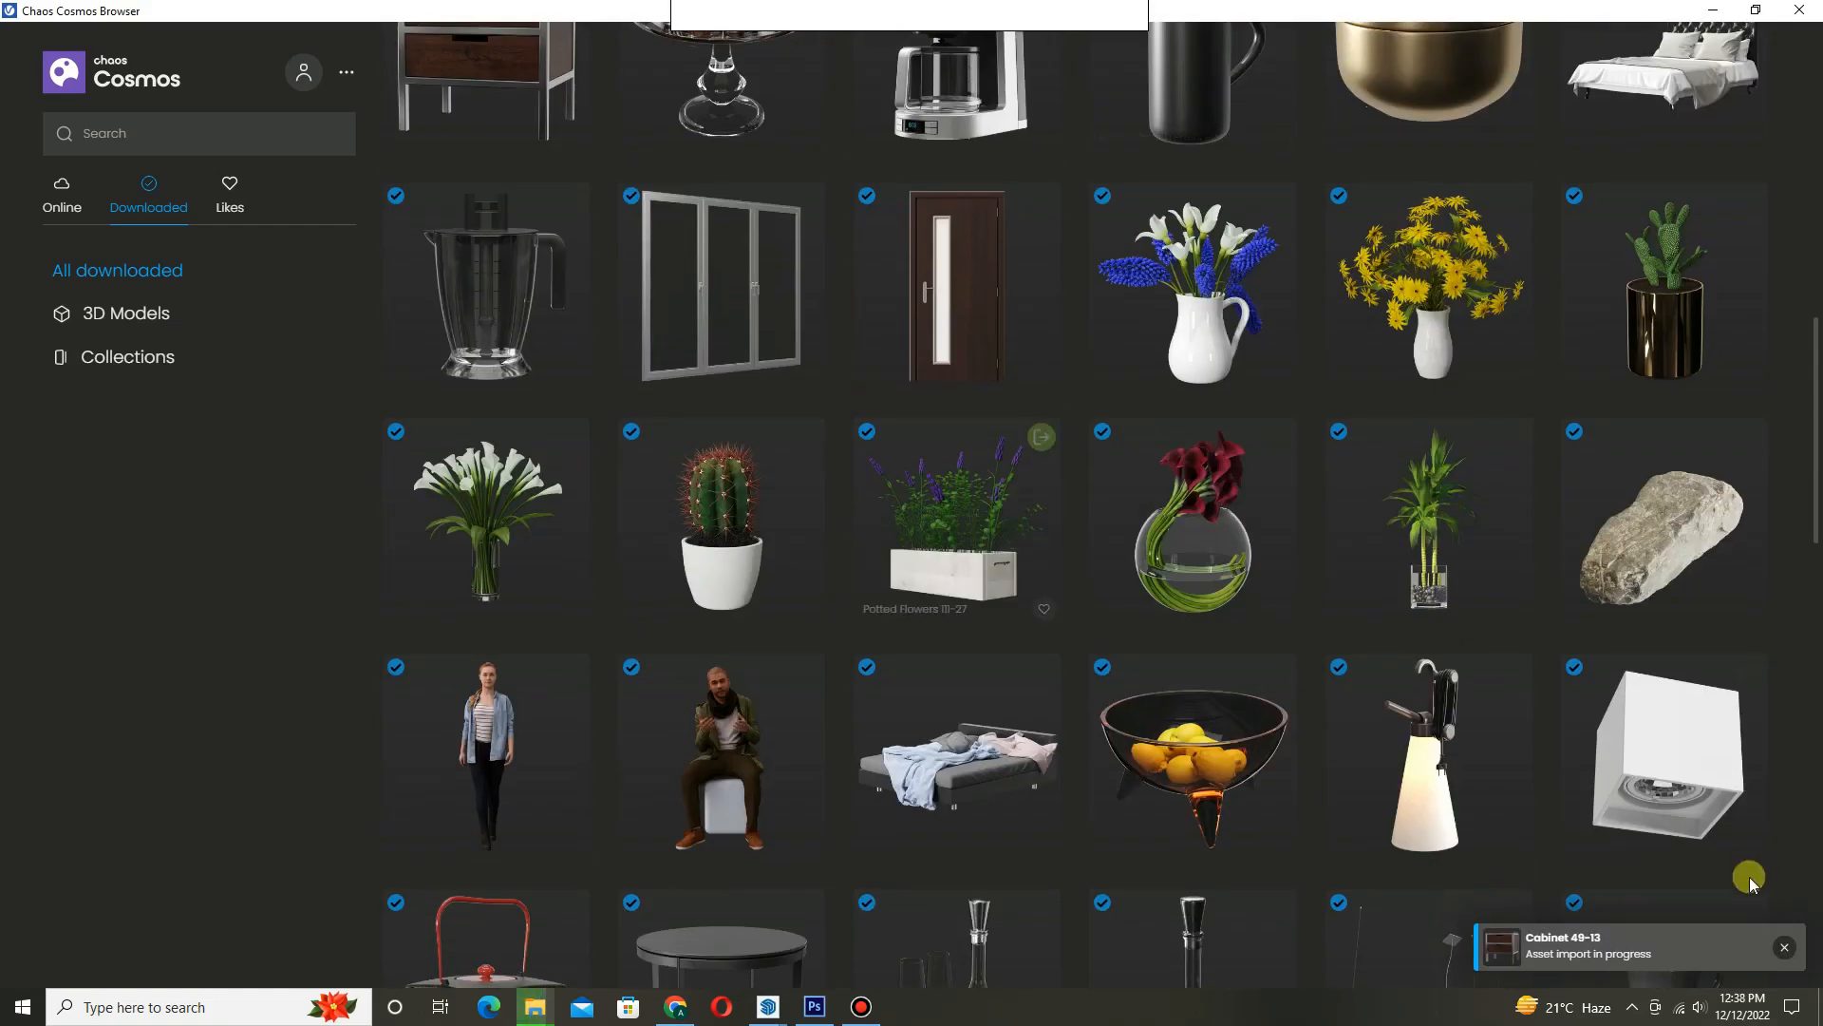
scroll(568, 351, up, 4)
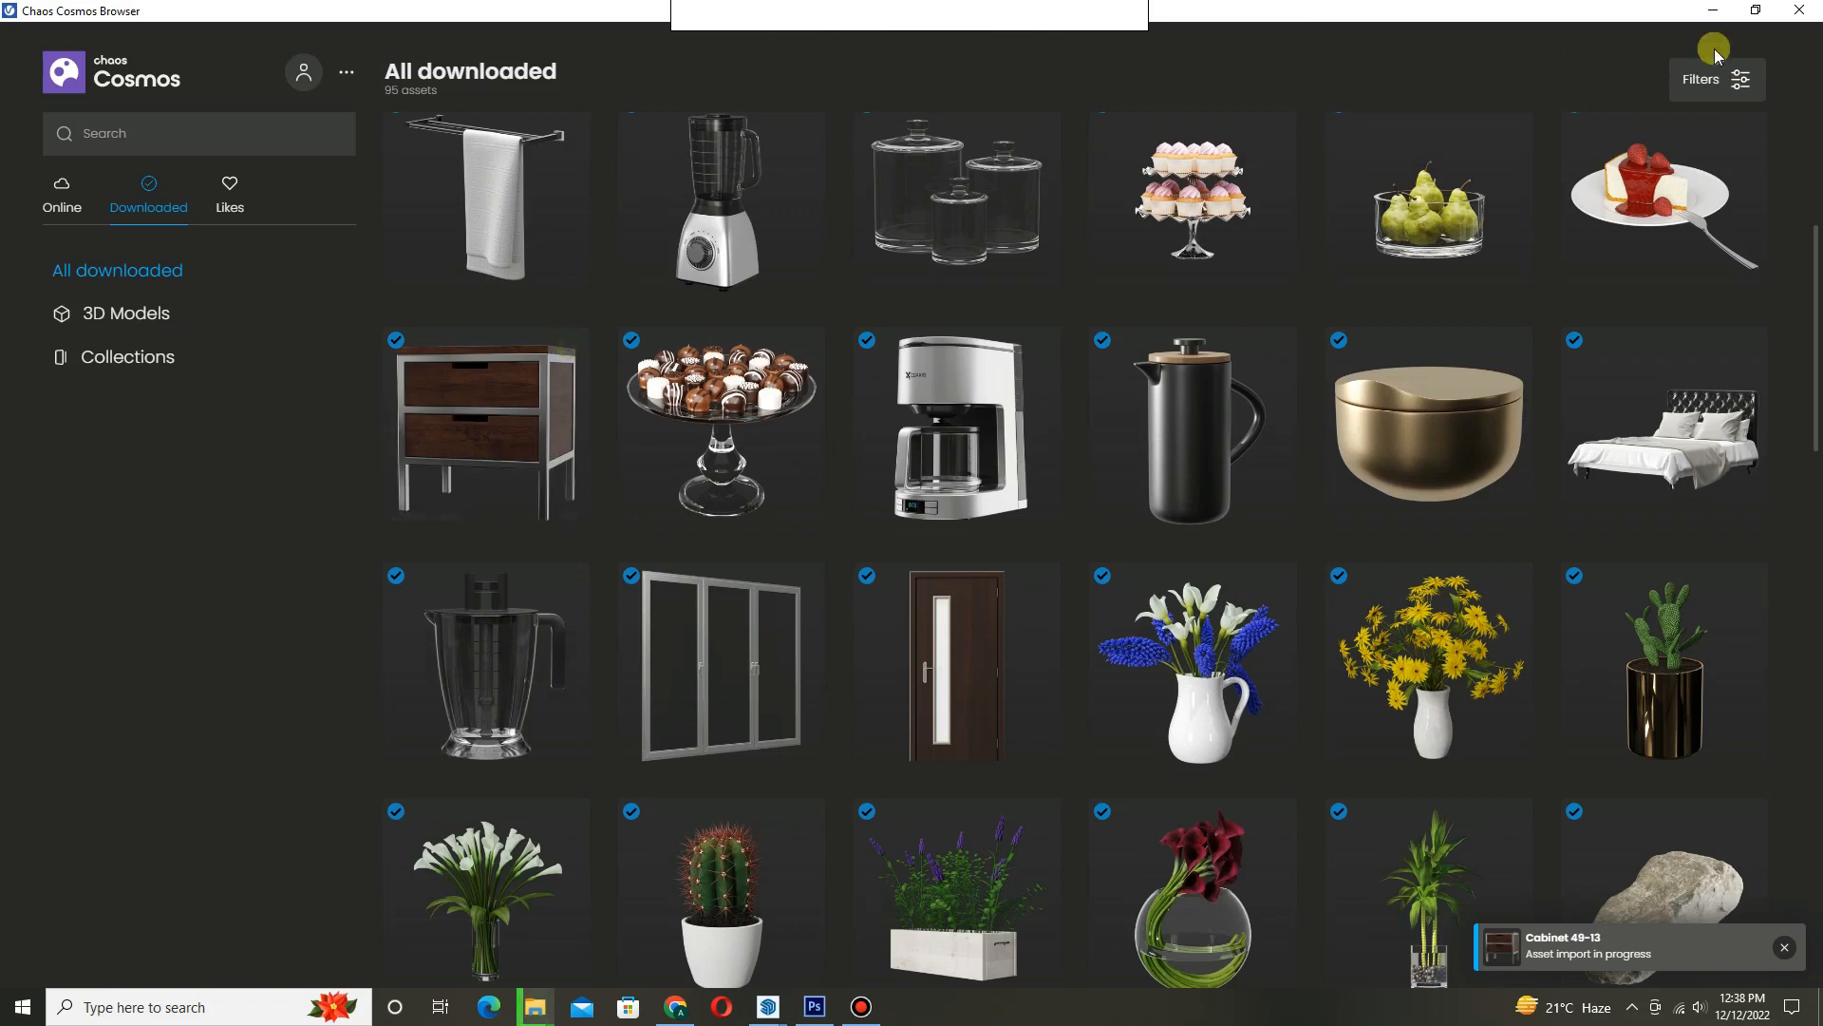
click(1713, 10)
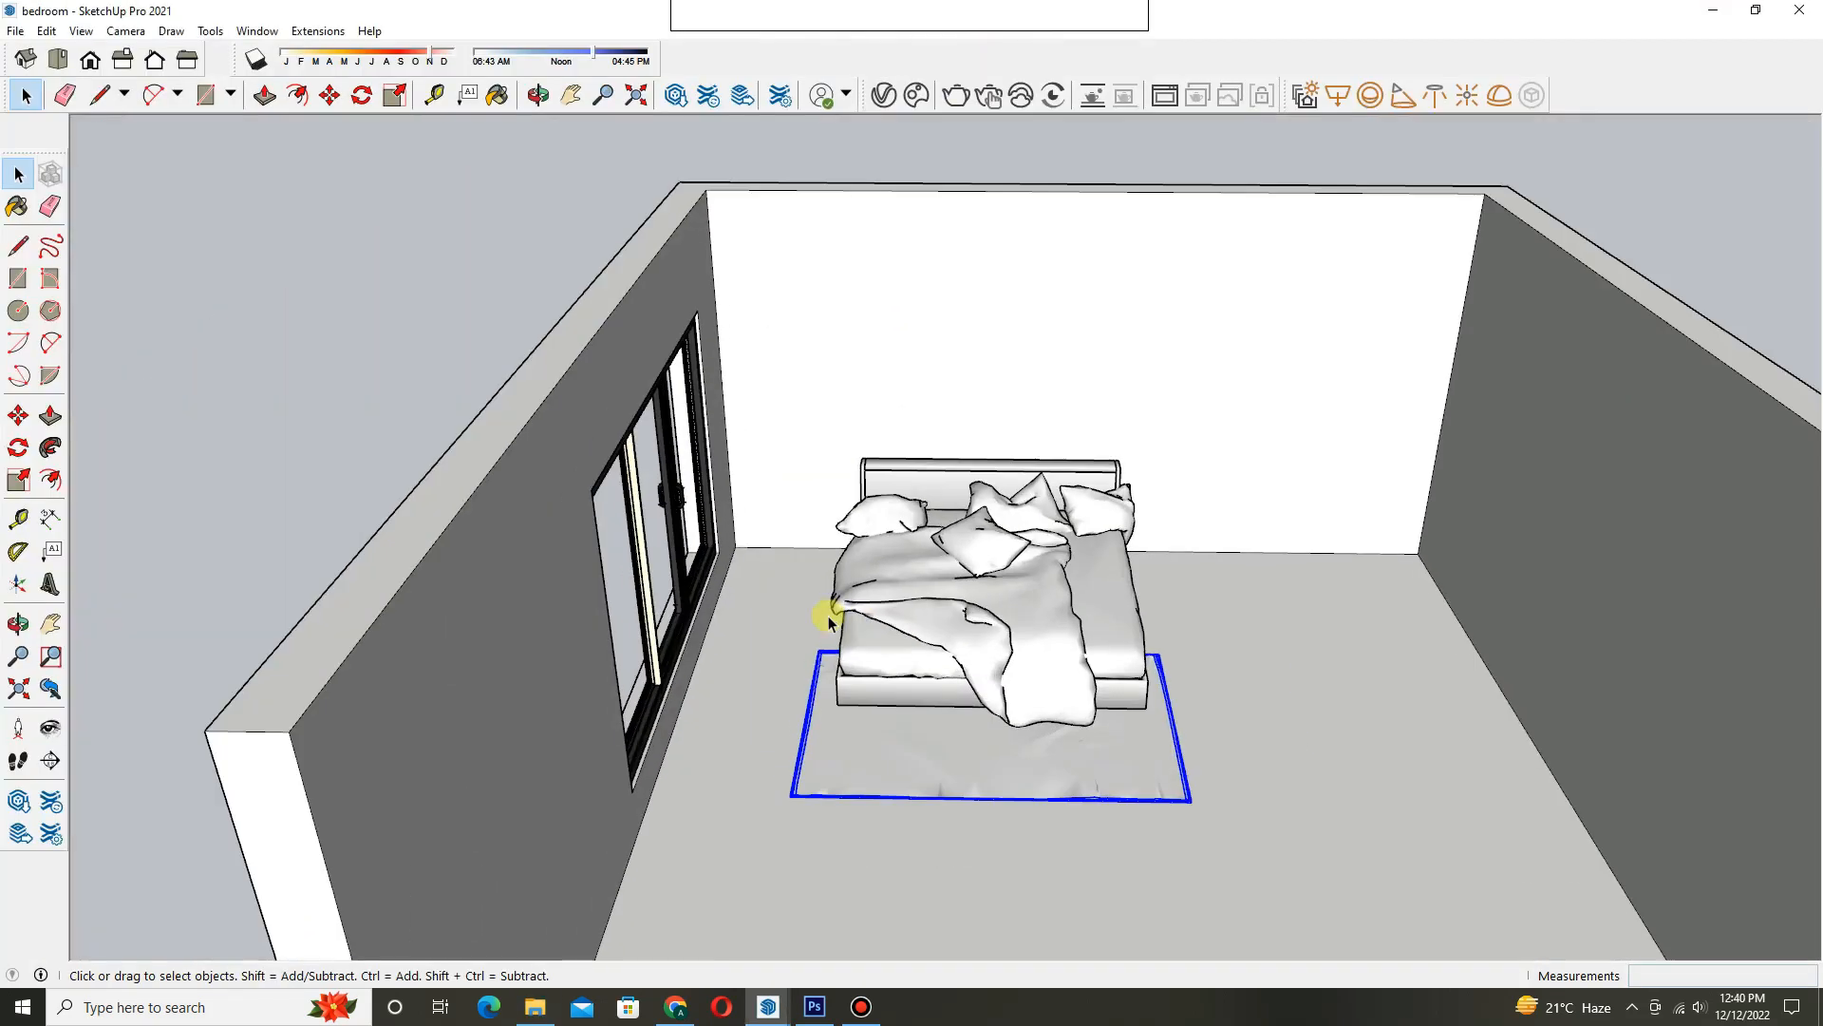
- Place the cabinet against the back wall beside the head of the bed, on the window side
scroll(766, 575, up, 5)
key(s)
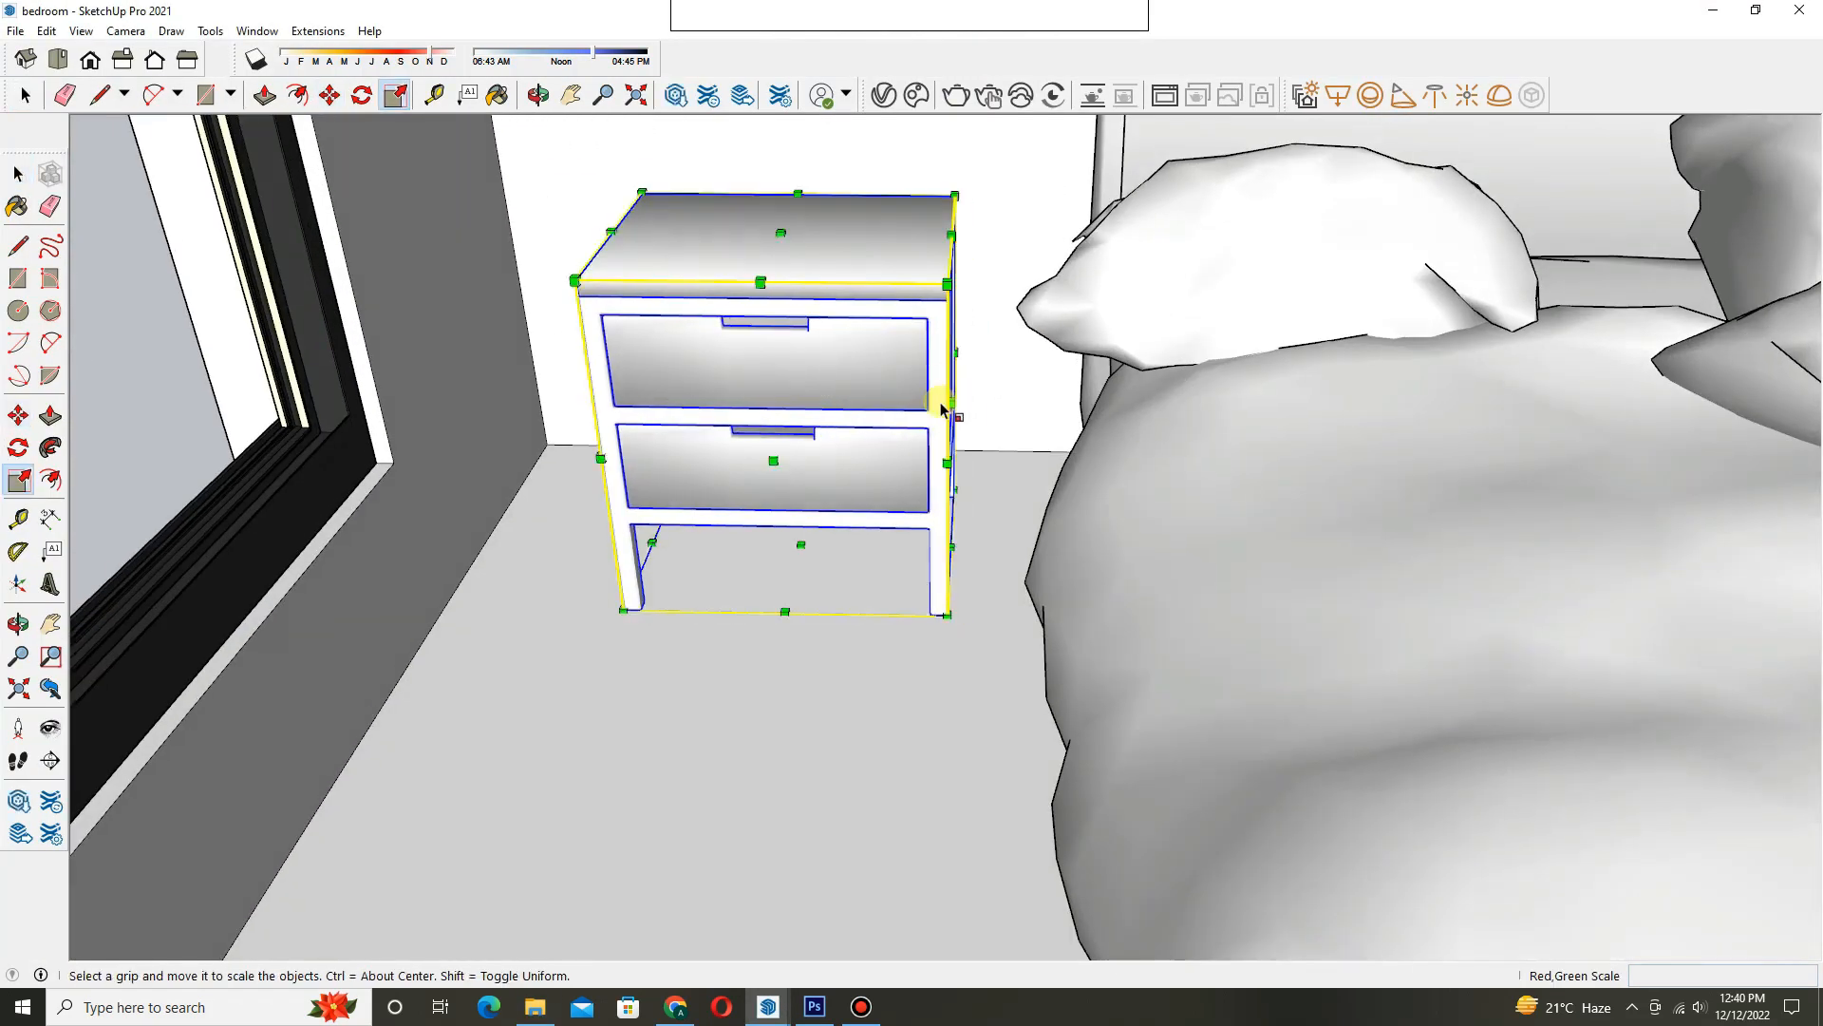
scroll(1000, 435, down, 2)
- Copy the bedside cabinet to the opposite side of the bed, about 8' 11" away
key(m)
key(ctrl)
click(846, 586)
scroll(1329, 541, down, 1)
shift+middle_drag(1330, 542, 271, 618)
scroll(950, 693, up, 3)
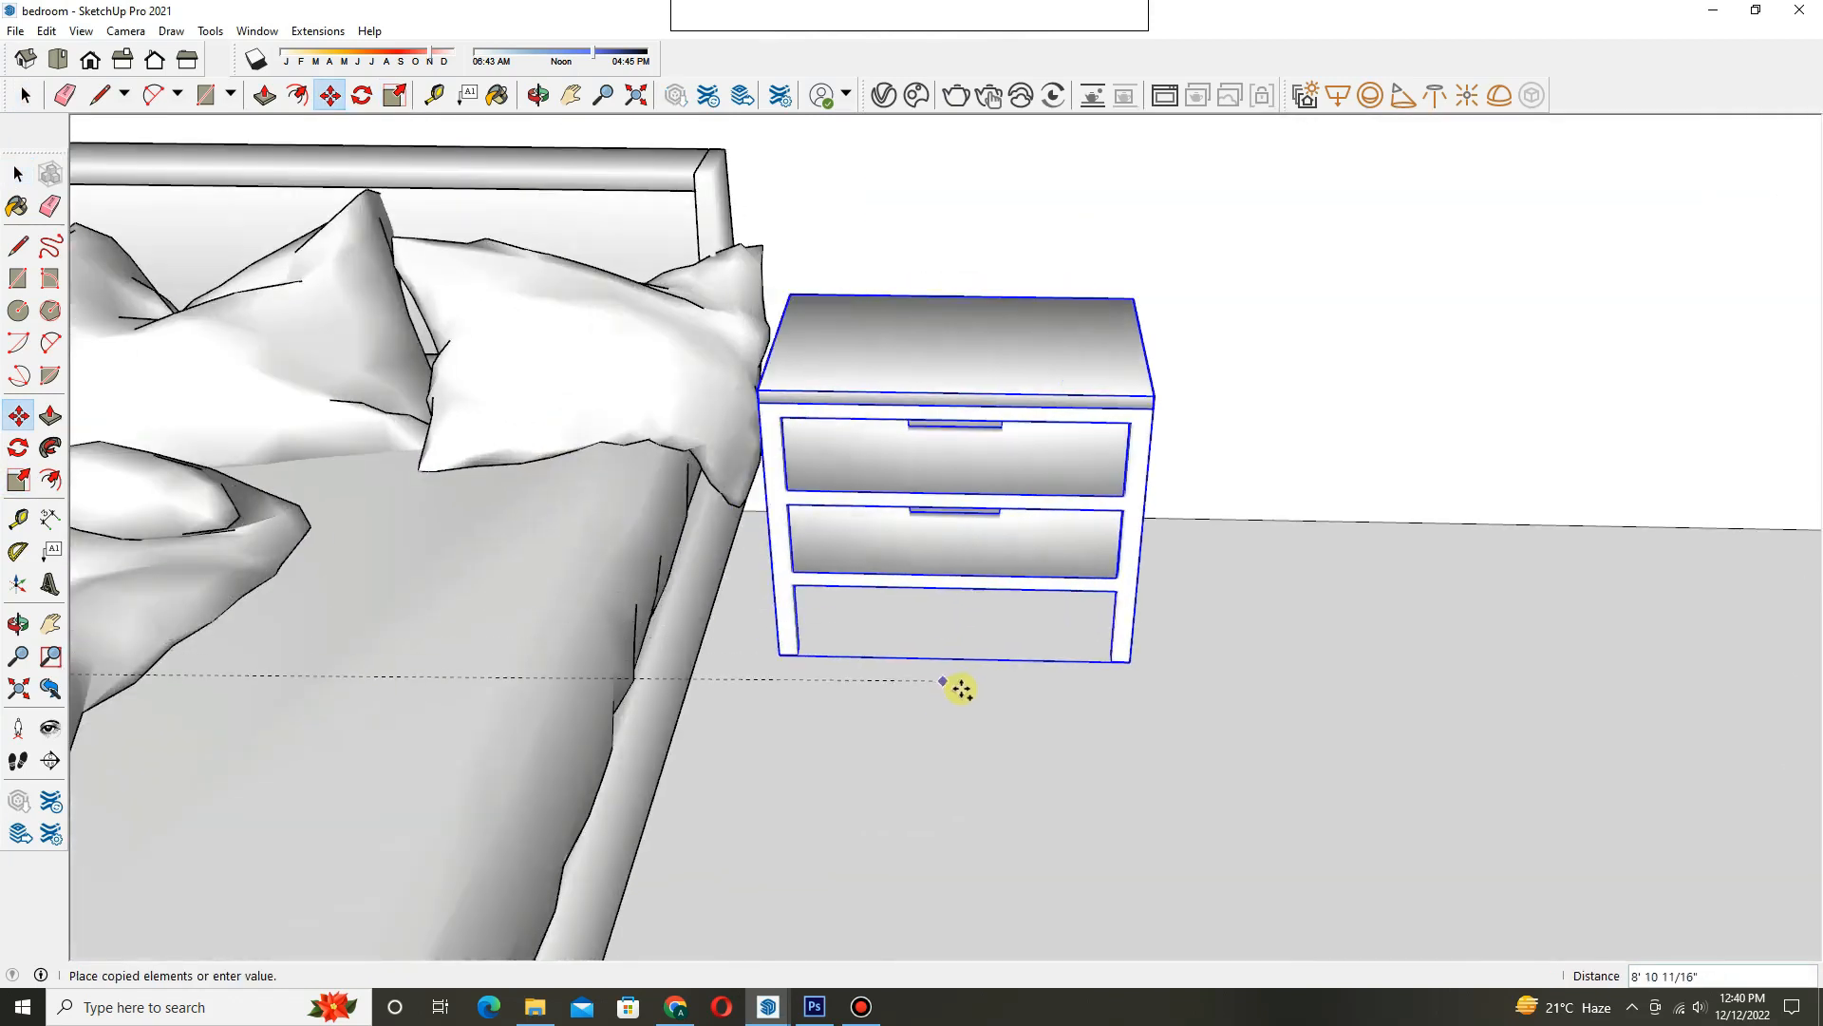
click(947, 710)
key(space)
scroll(947, 707, down, 2)
middle_drag(924, 610, 933, 424)
scroll(1017, 436, down, 4)
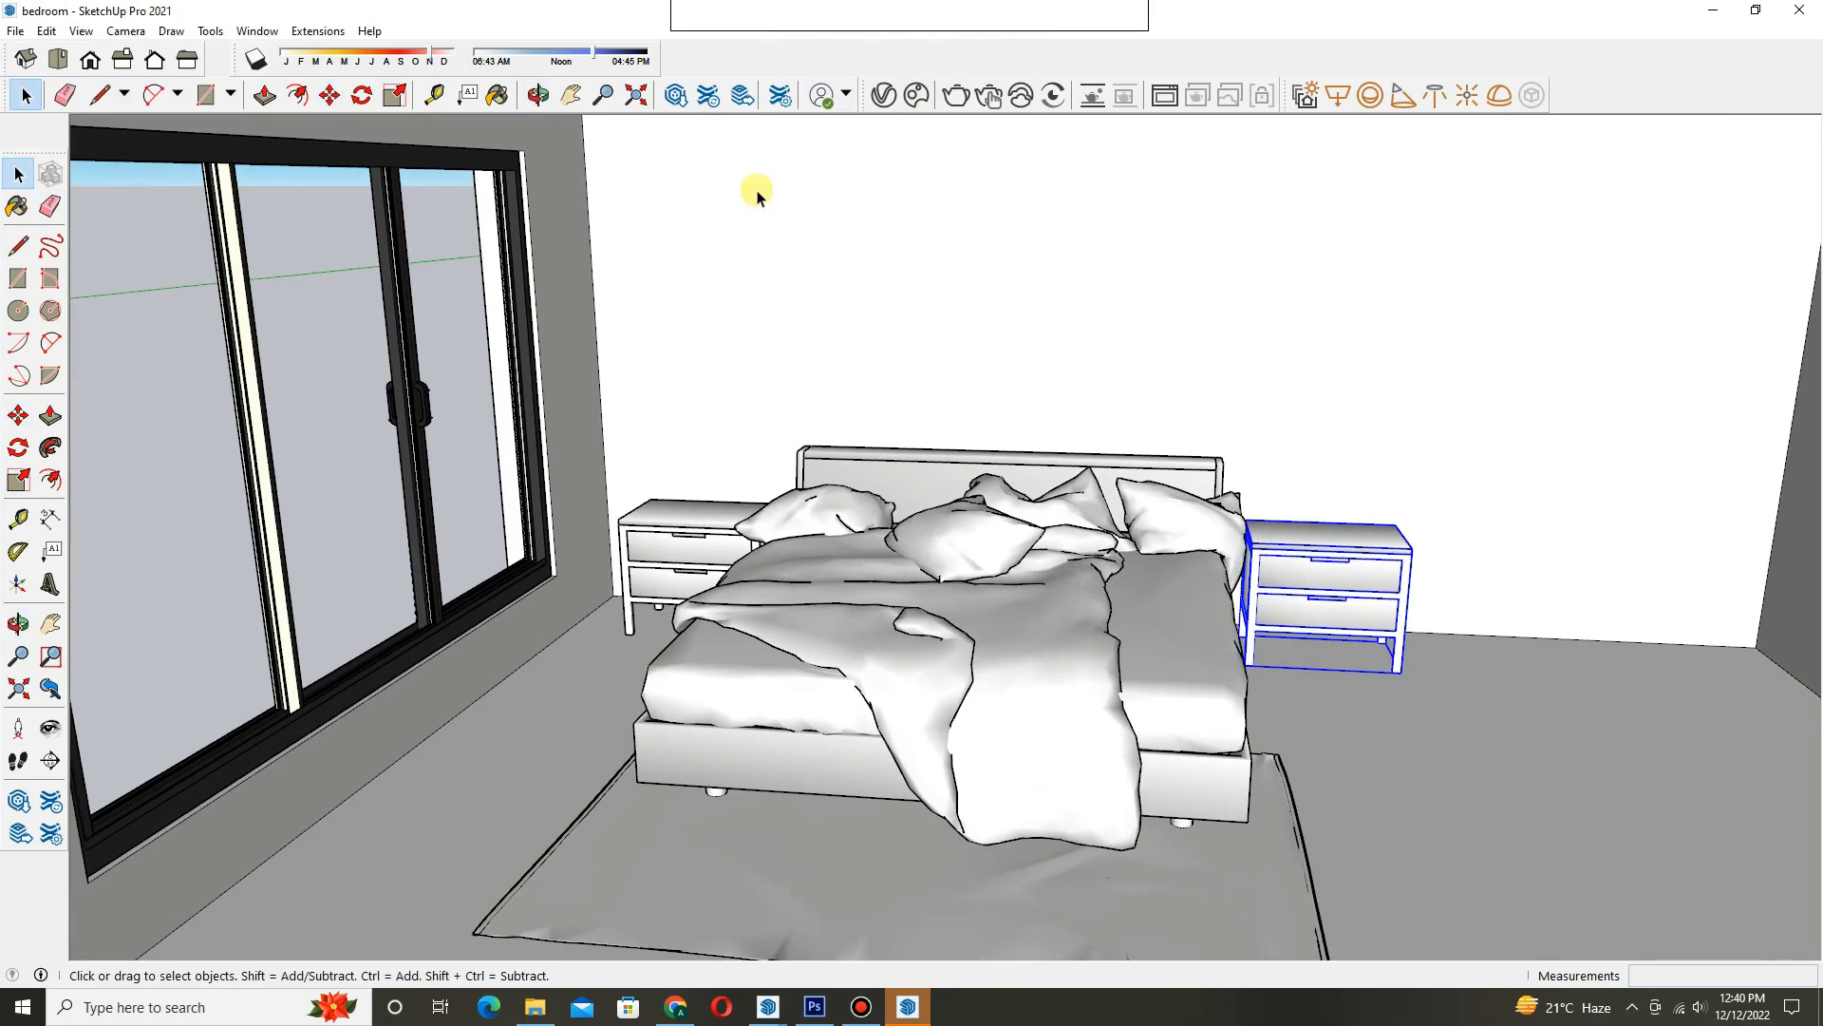
- Decline opening the locked bedroom.skp as read-only in the second SketchUp window and return to the bedroom model
click(909, 943)
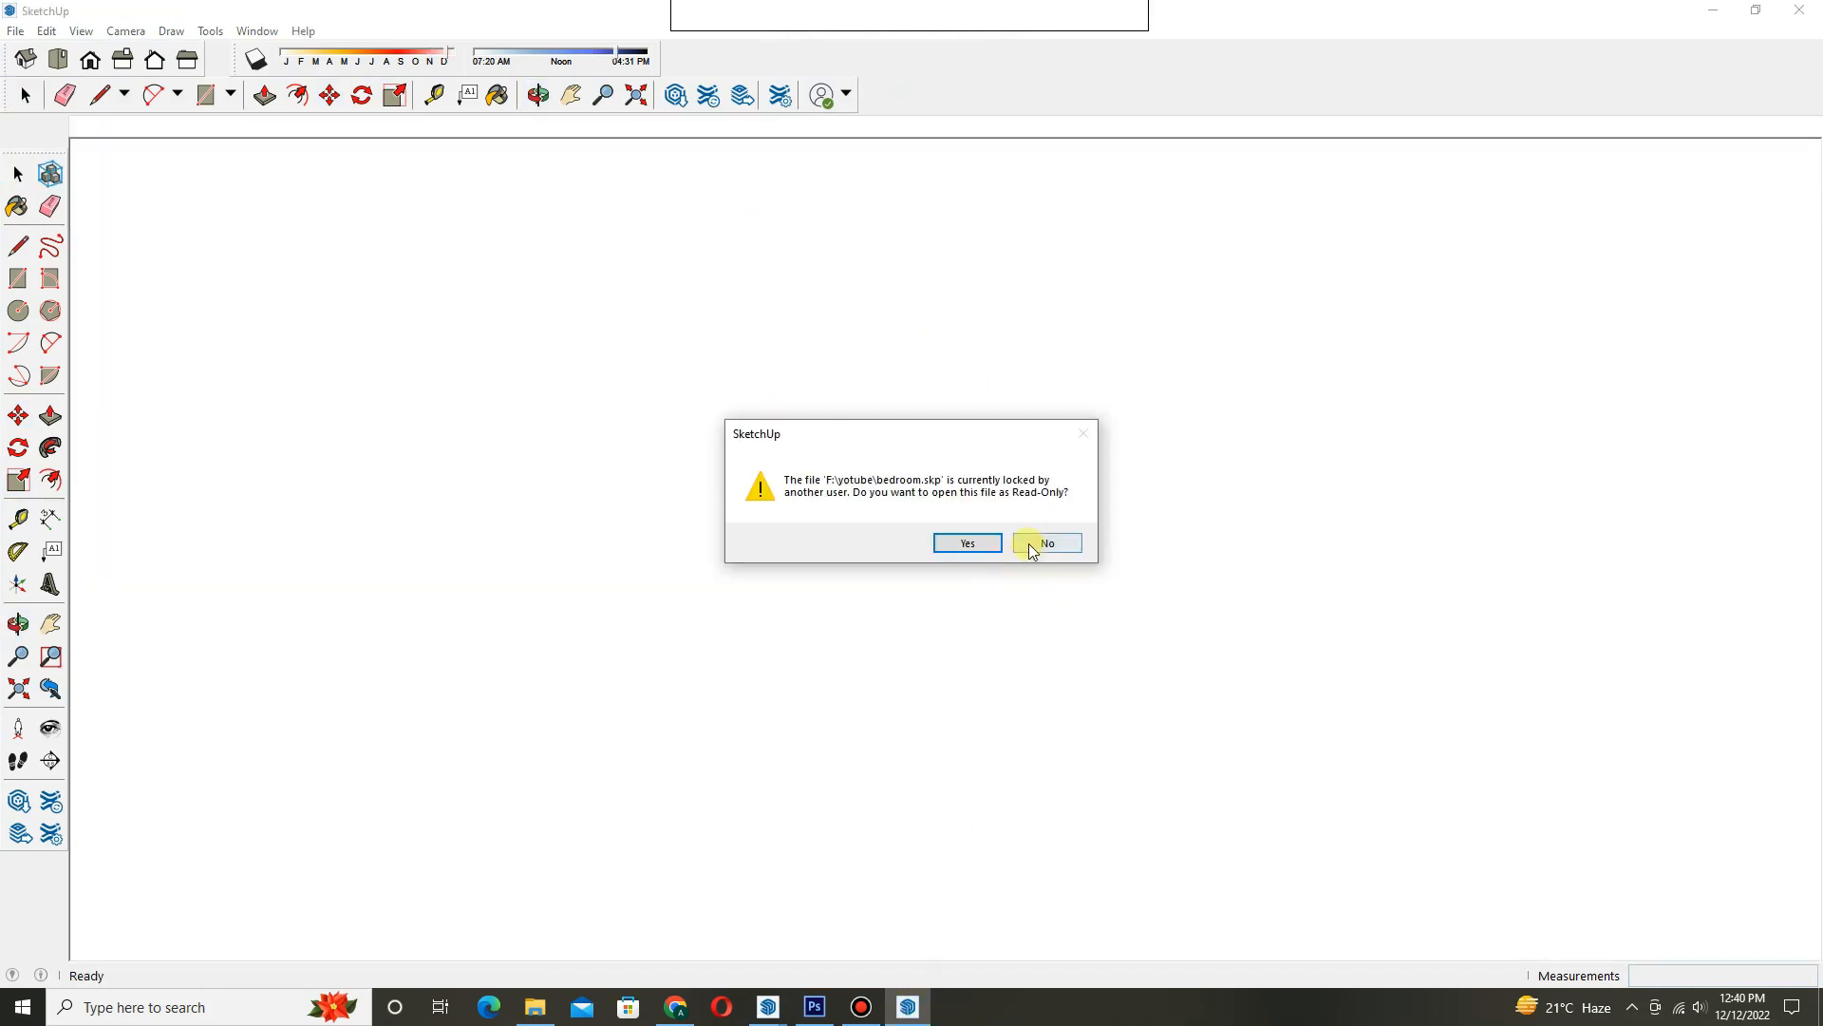
click(1028, 543)
scroll(789, 683, down, 2)
middle_drag(779, 475, 761, 510)
scroll(817, 437, up, 2)
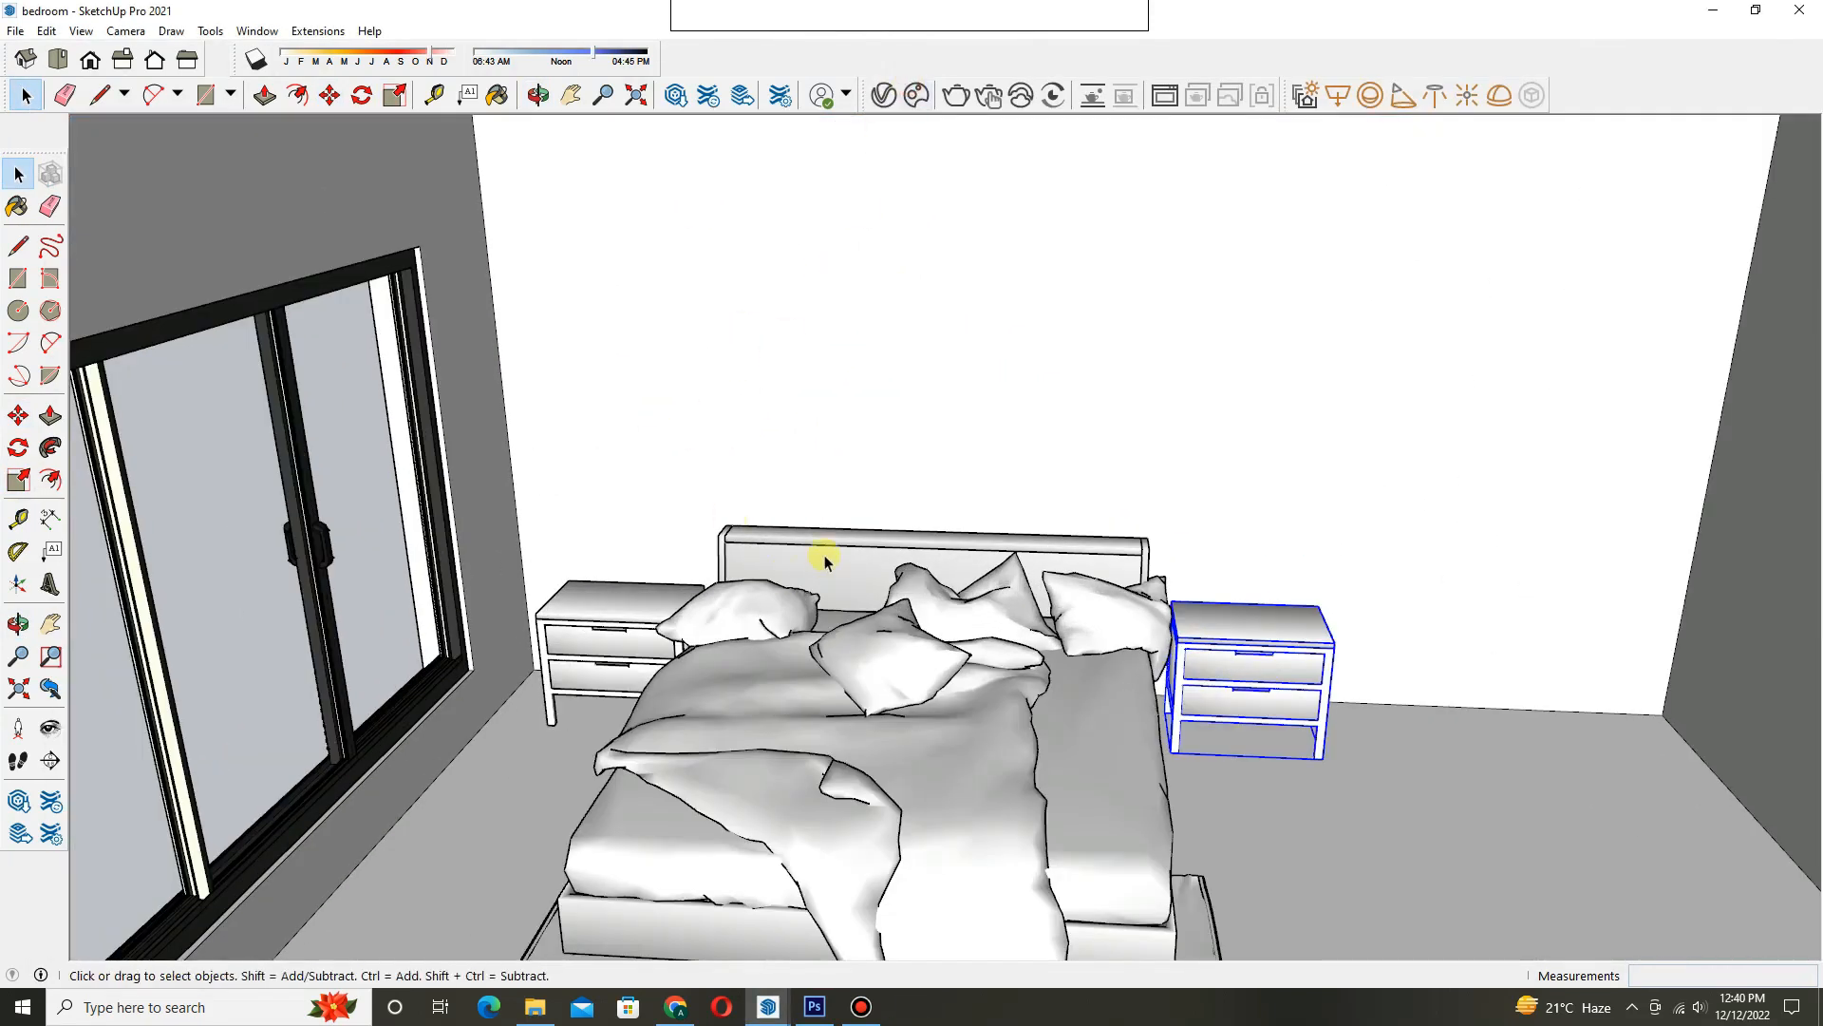
scroll(824, 555, down, 5)
scroll(851, 460, up, 4)
middle_drag(851, 460, 769, 542)
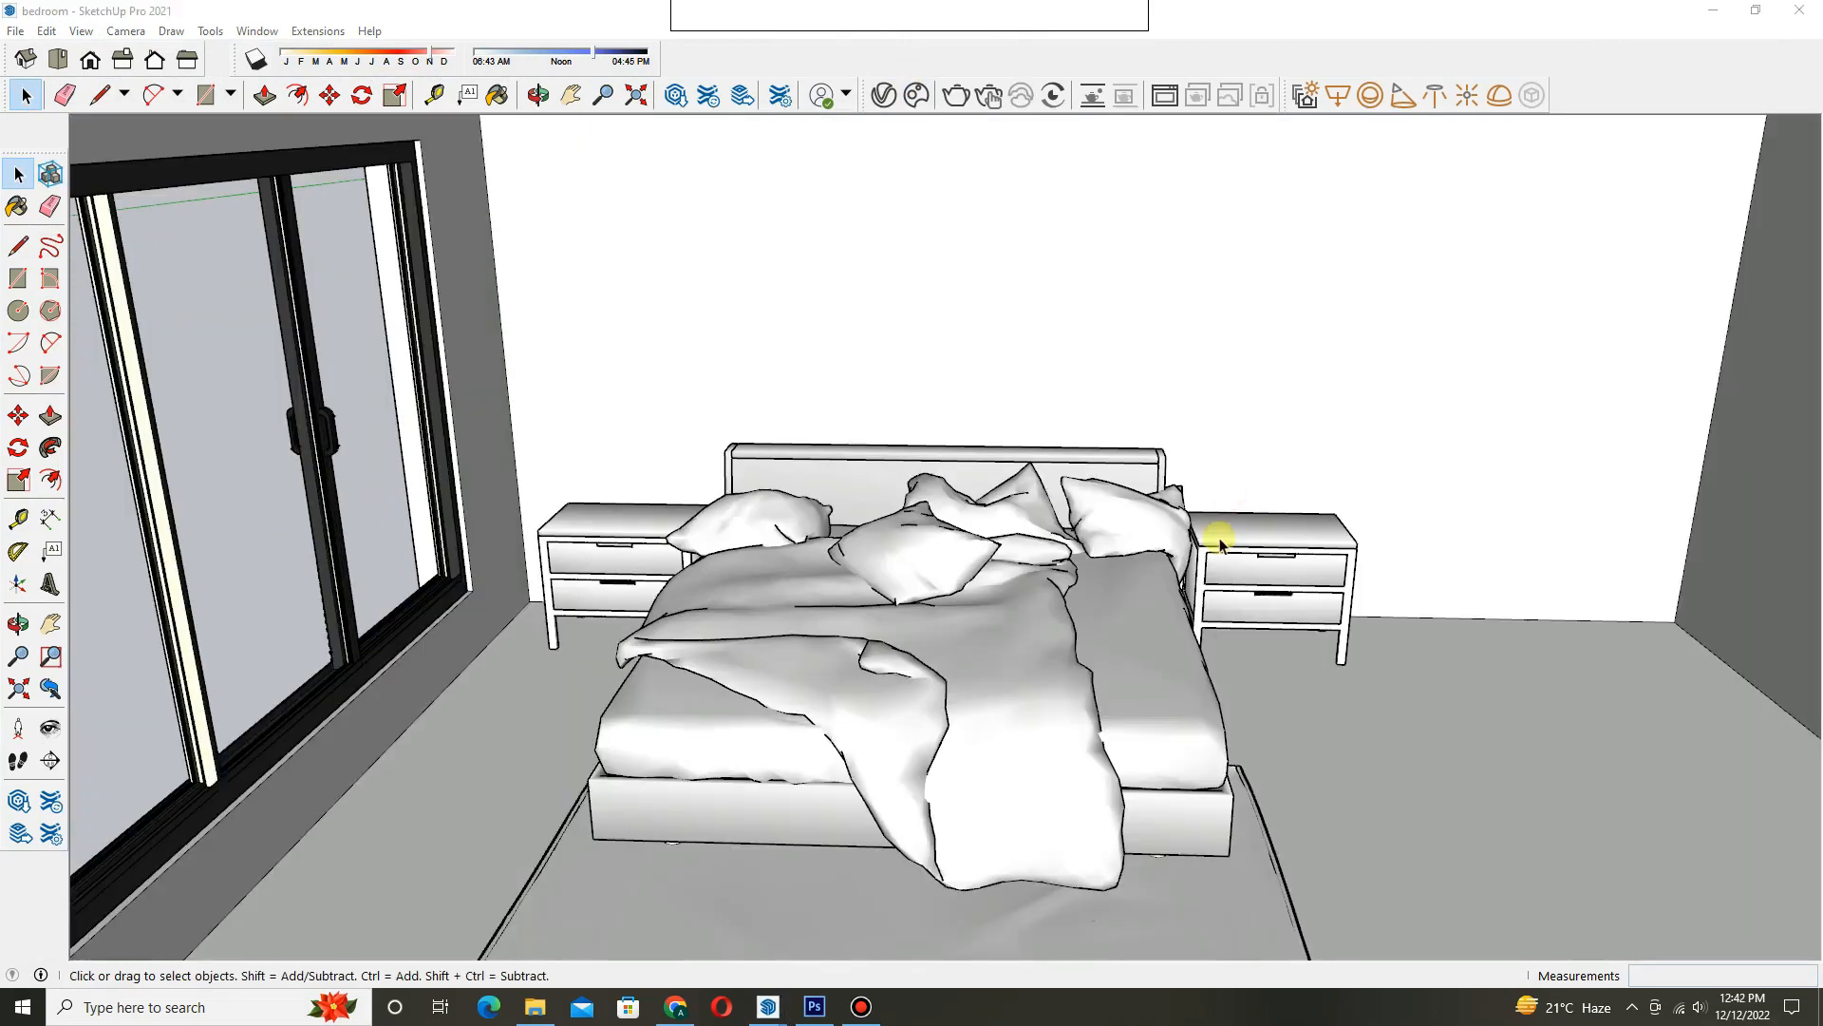
- Draw a rectangle about 2' 6" by 5' 10" on the back wall above the cabinet farther from the window, and group it
scroll(1217, 538, up, 2)
key(r)
middle_drag(1216, 538, 1232, 472)
click(1092, 549)
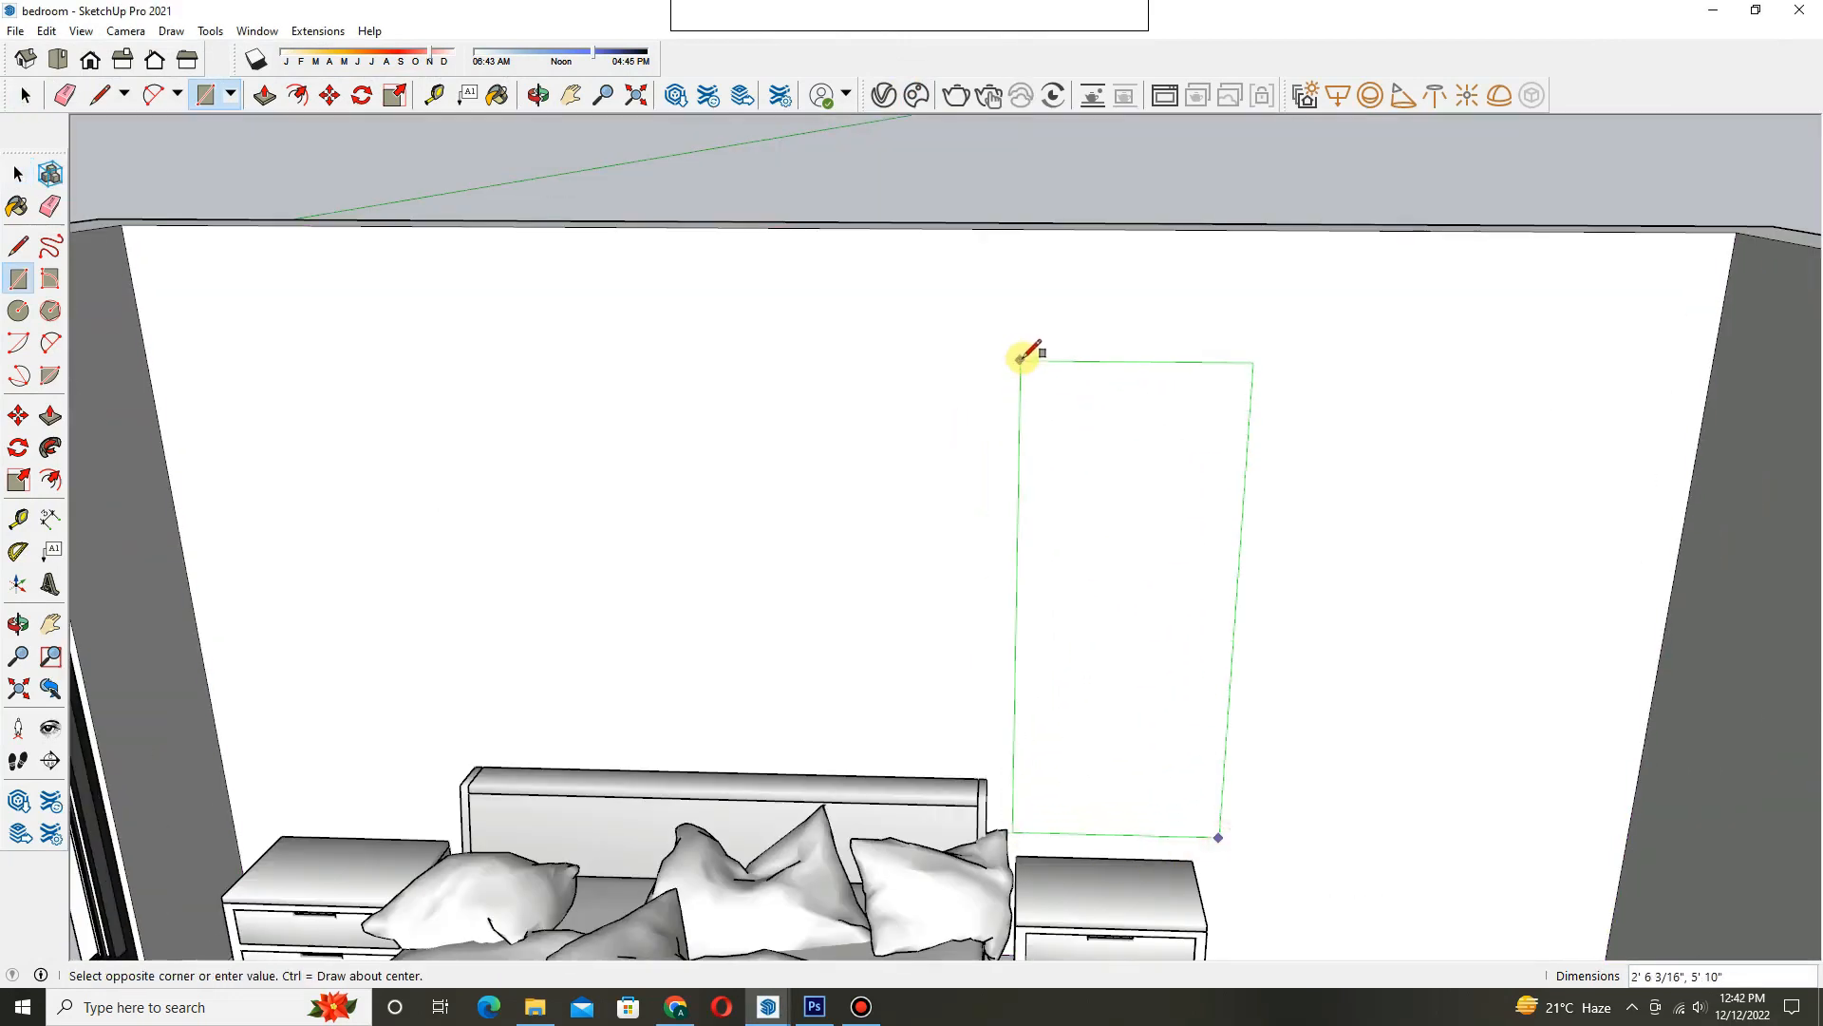
click(1014, 350)
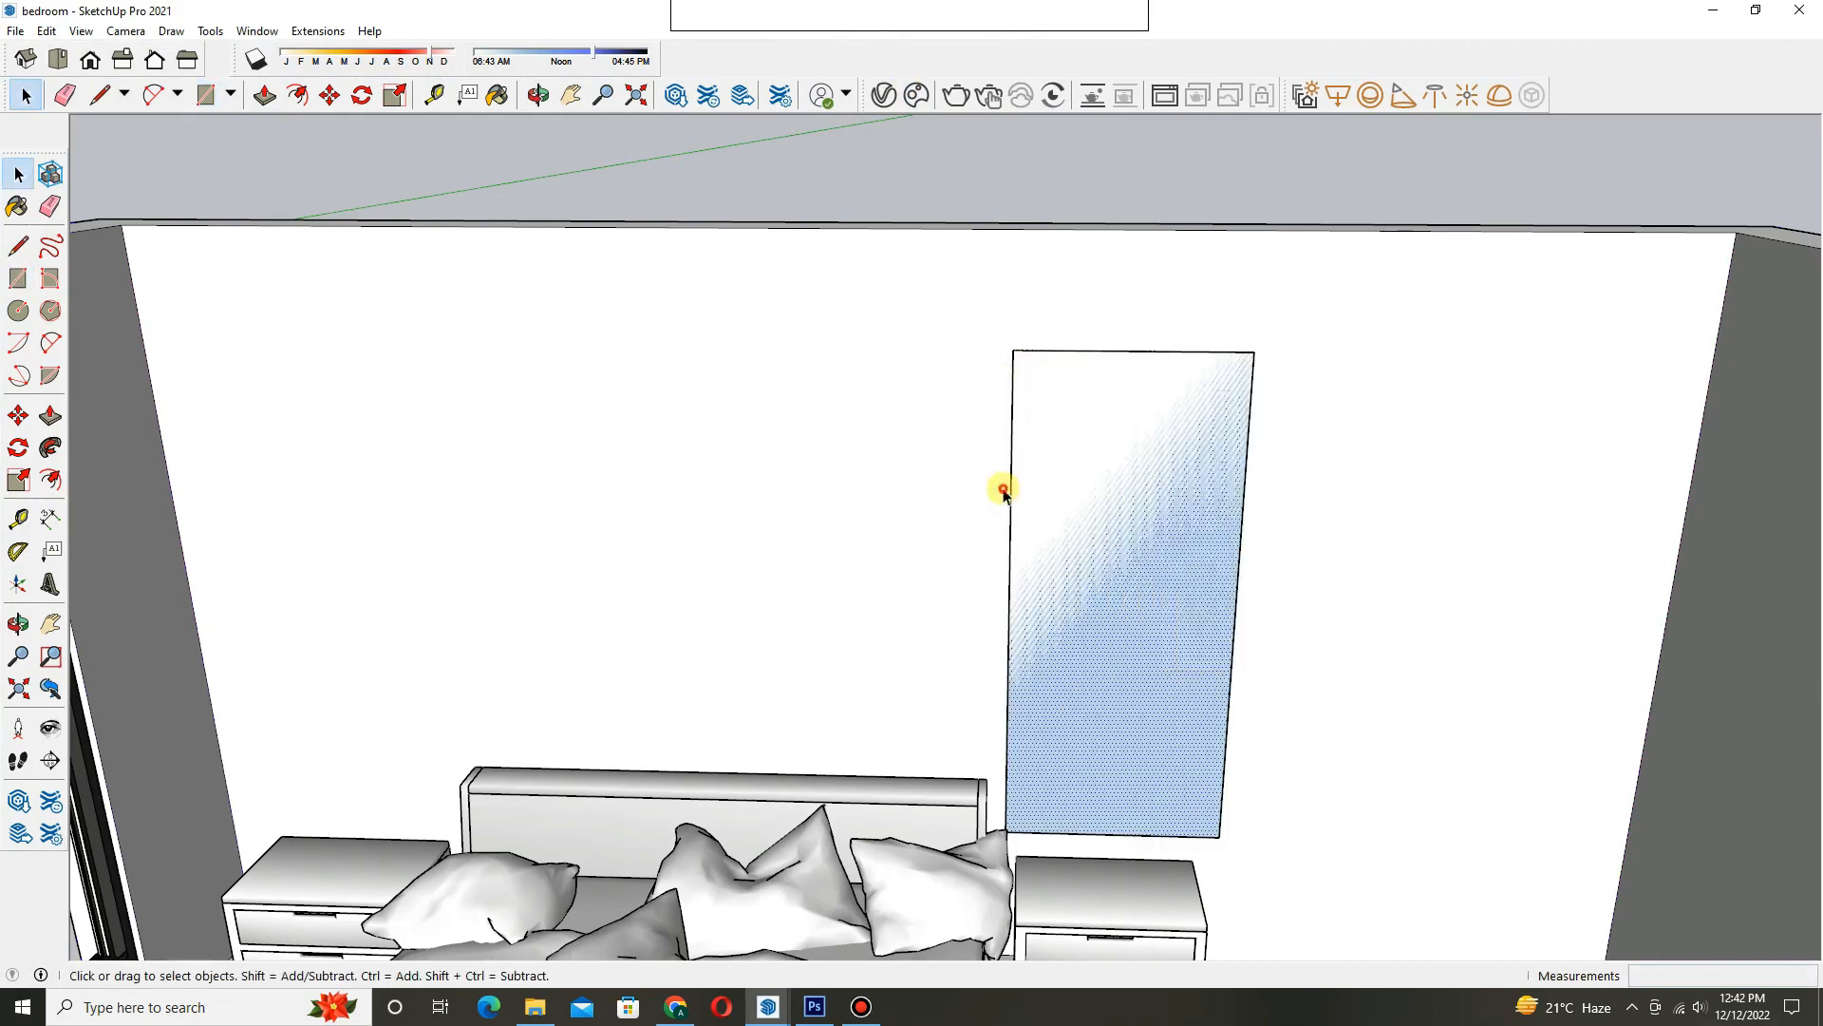
click(1121, 647)
double_click(1067, 488)
- Offset the grouped wall rectangle's outline inward to form a narrow frame border
key(f)
scroll(1020, 355, up, 5)
click(943, 304)
scroll(972, 354, down, 1)
scroll(971, 361, up, 2)
scroll(960, 465, down, 2)
scroll(967, 408, up, 2)
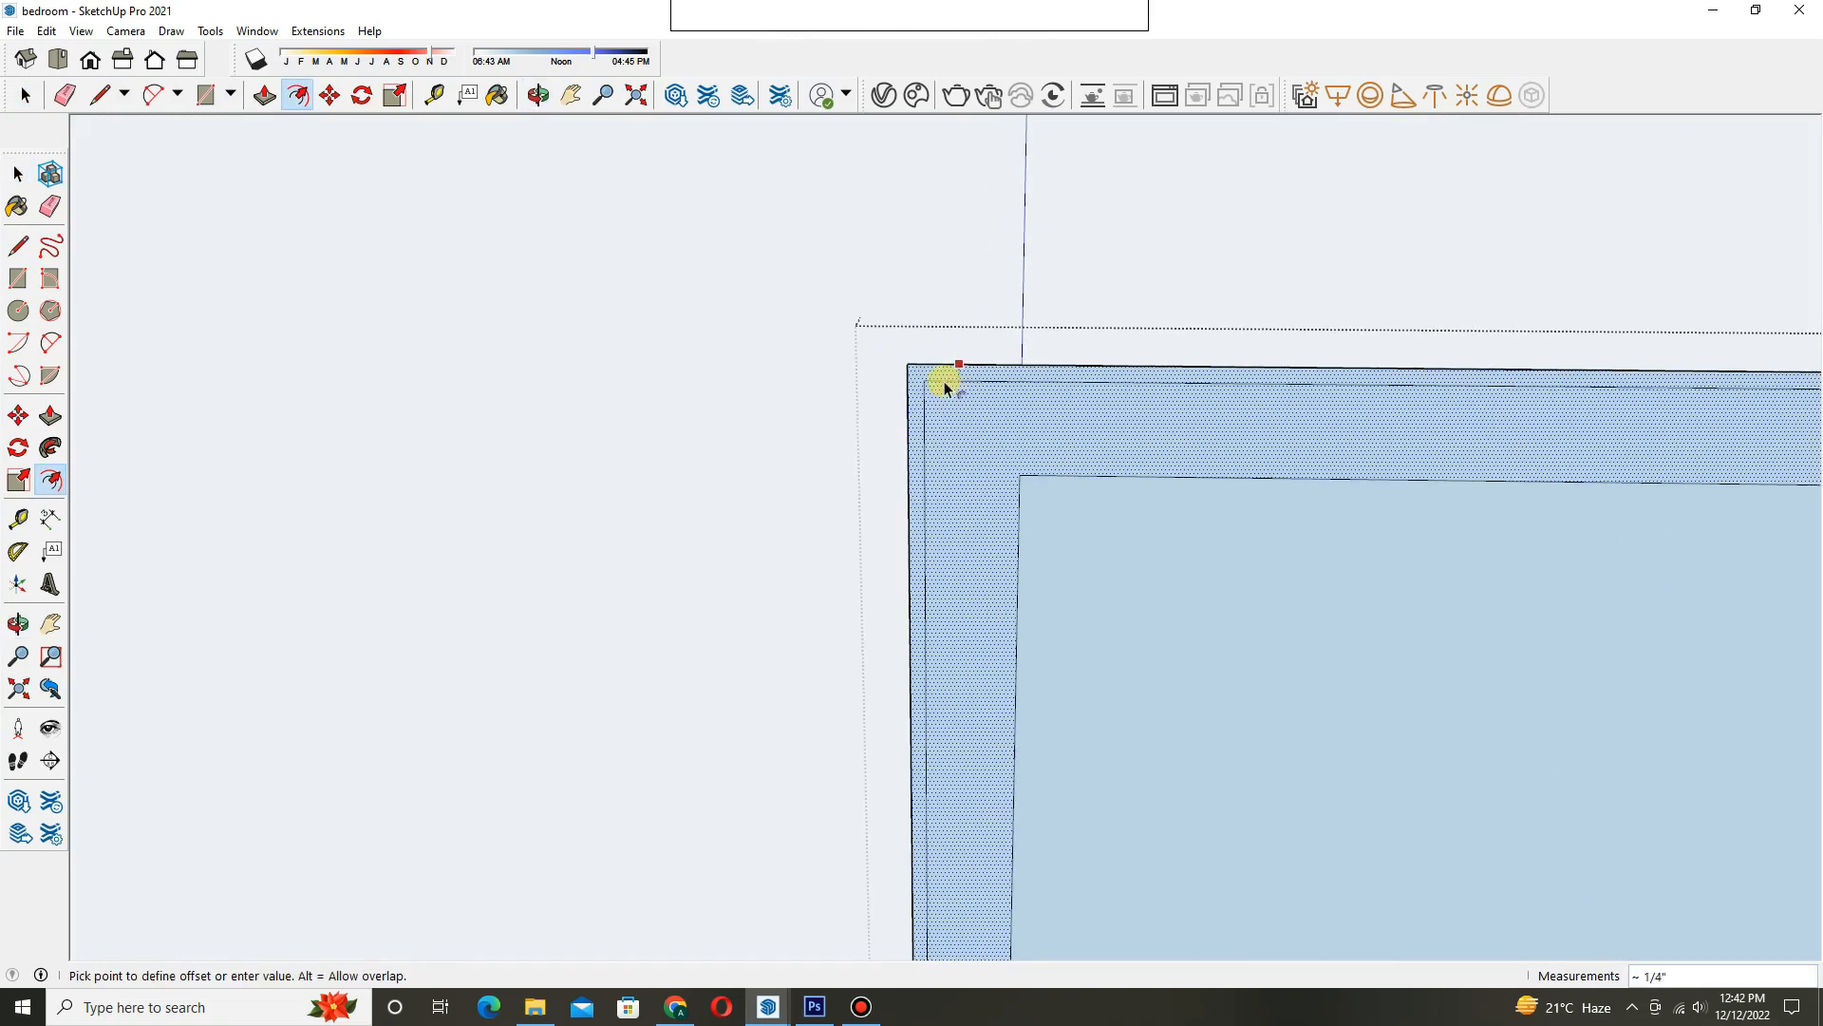
key(space)
key(Escape)
right_click(917, 456)
- Add further inward offsets so the wall panel's border consists of three narrow nested bands
double_click(1138, 509)
key(e)
scroll(995, 479, up, 2)
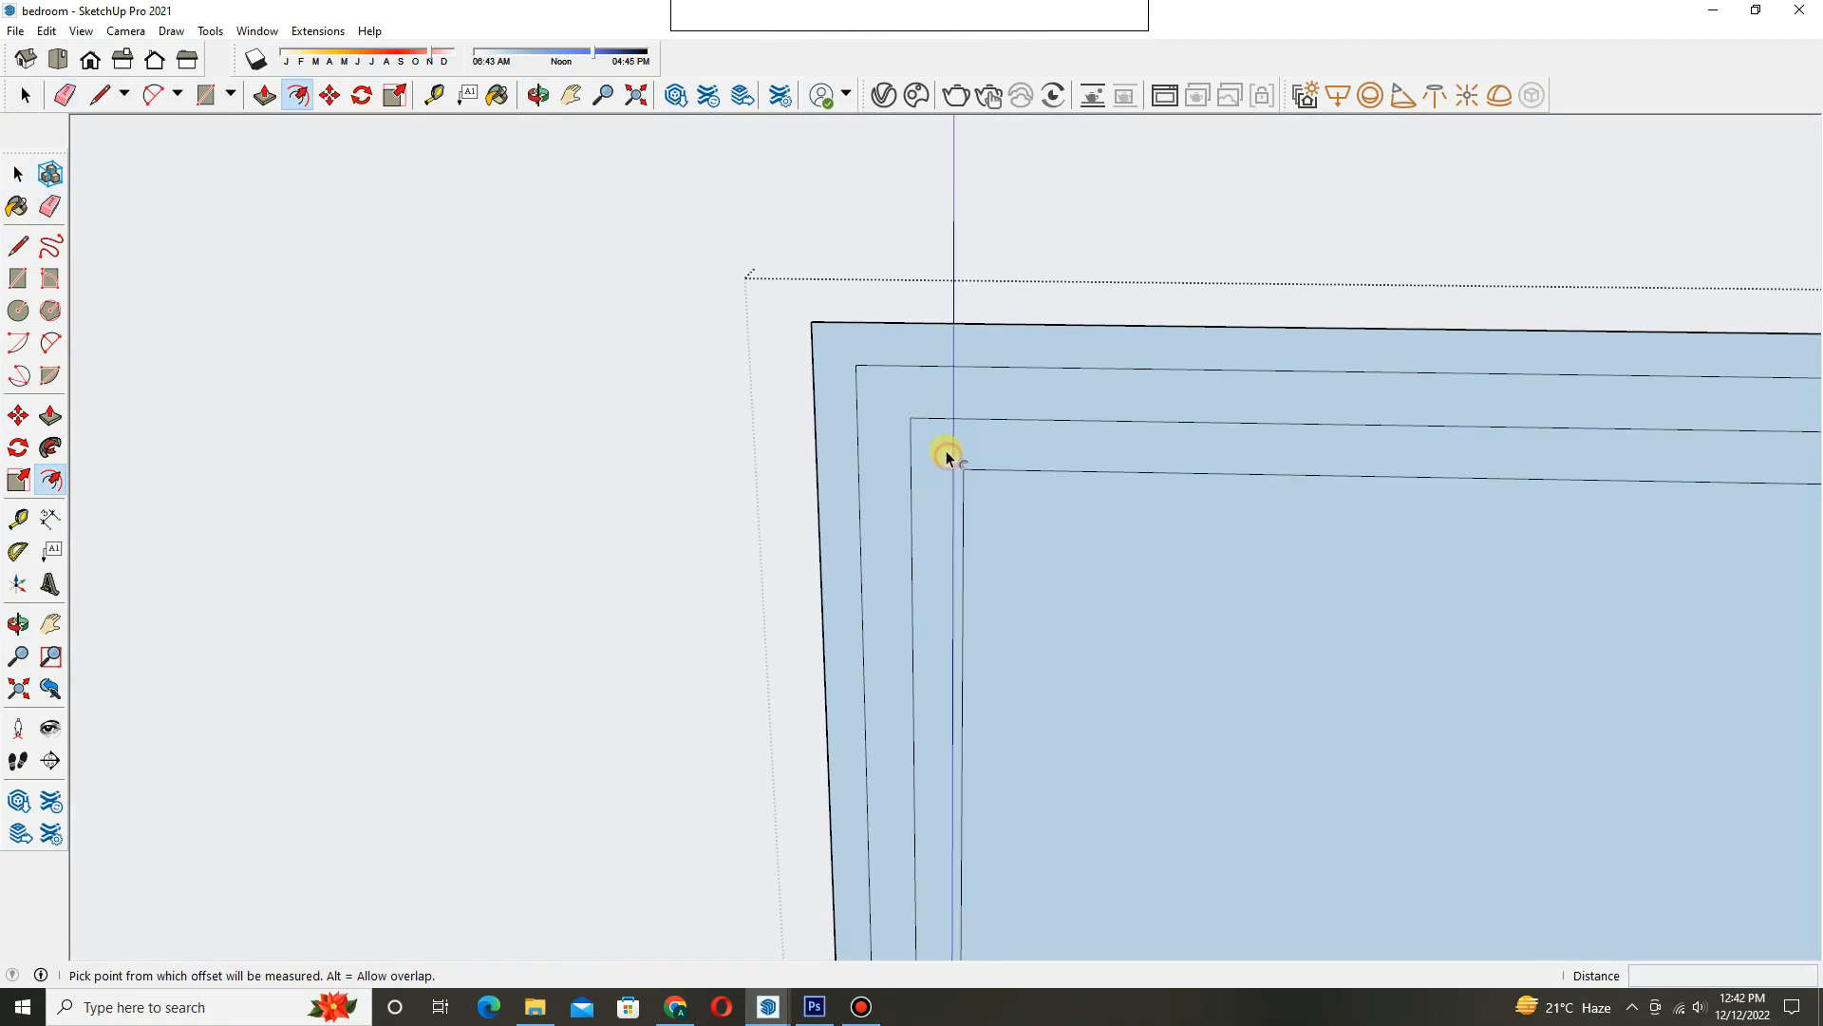
scroll(949, 461, down, 4)
key(e)
scroll(1068, 653, up, 4)
scroll(1092, 637, down, 3)
key(space)
key(Escape)
- Push/Pull the outermost border band of the wall panel outward from the wall
shift+middle_drag(983, 579, 969, 855)
scroll(720, 310, down, 3)
key(p)
middle_drag(719, 310, 798, 529)
key(space)
double_click(814, 539)
key(p)
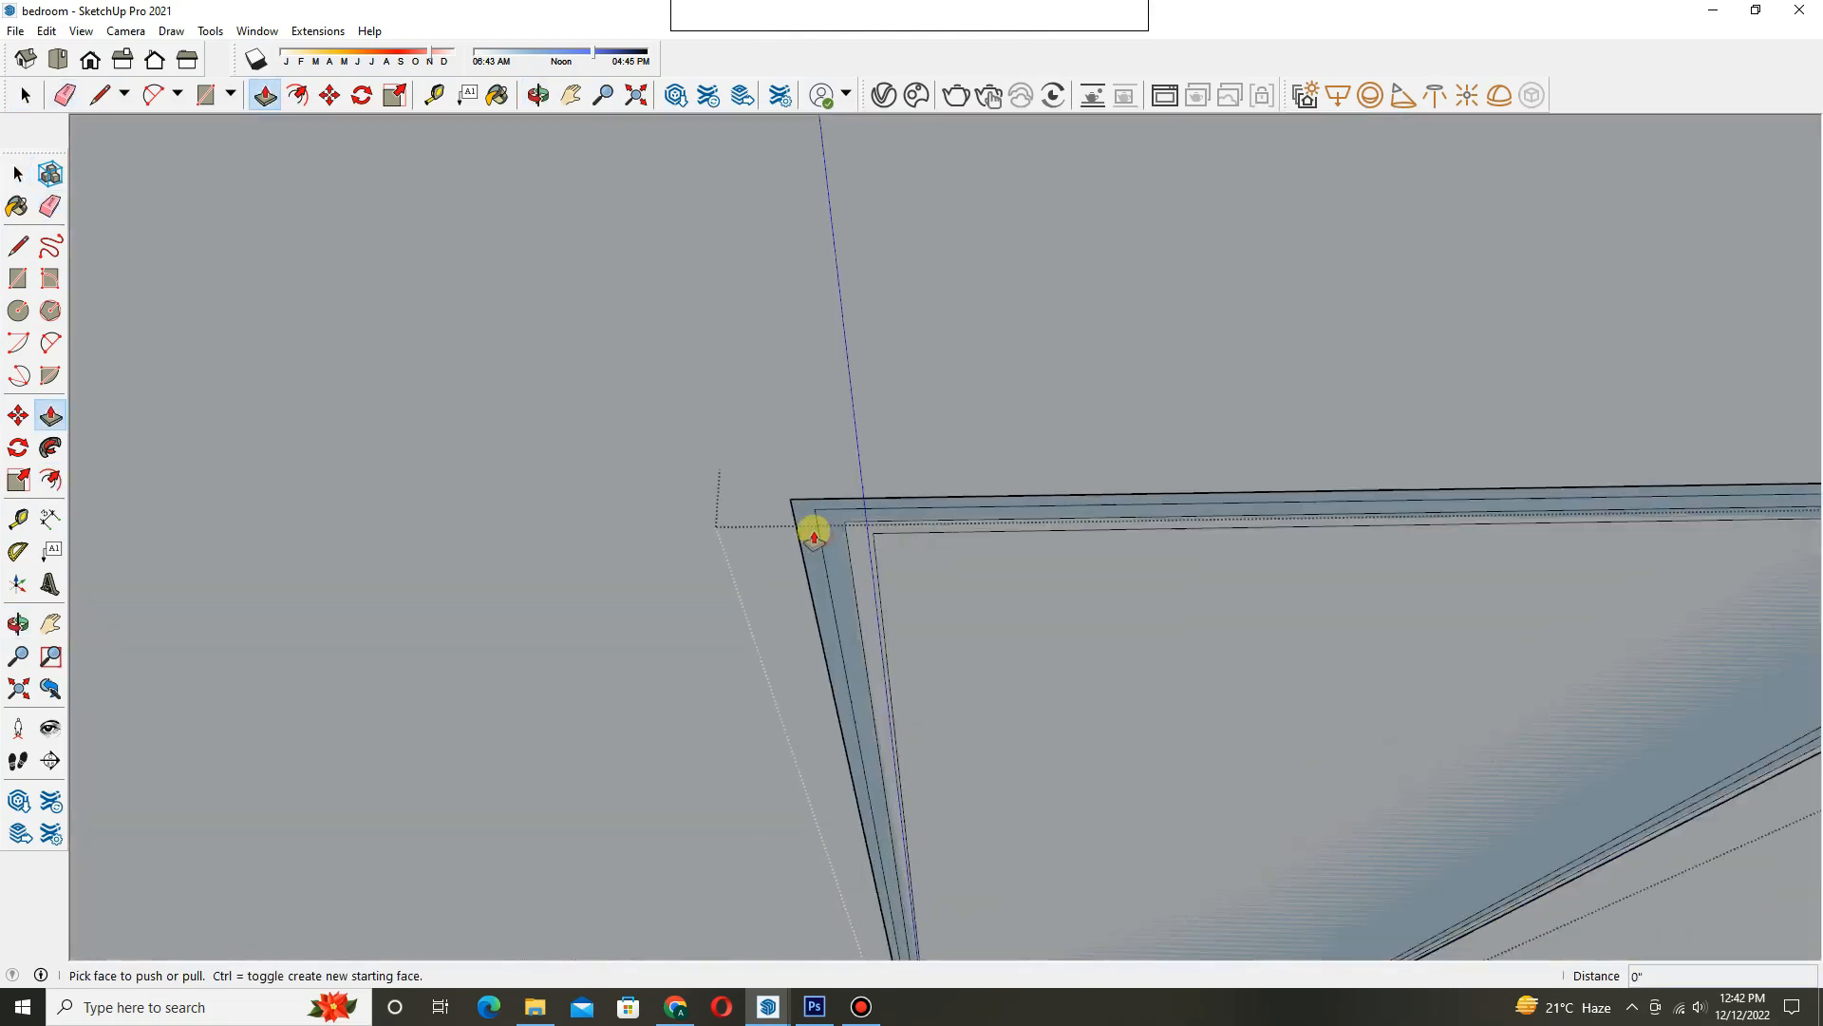
scroll(814, 537, up, 1)
click(812, 538)
middle_drag(803, 591, 793, 504)
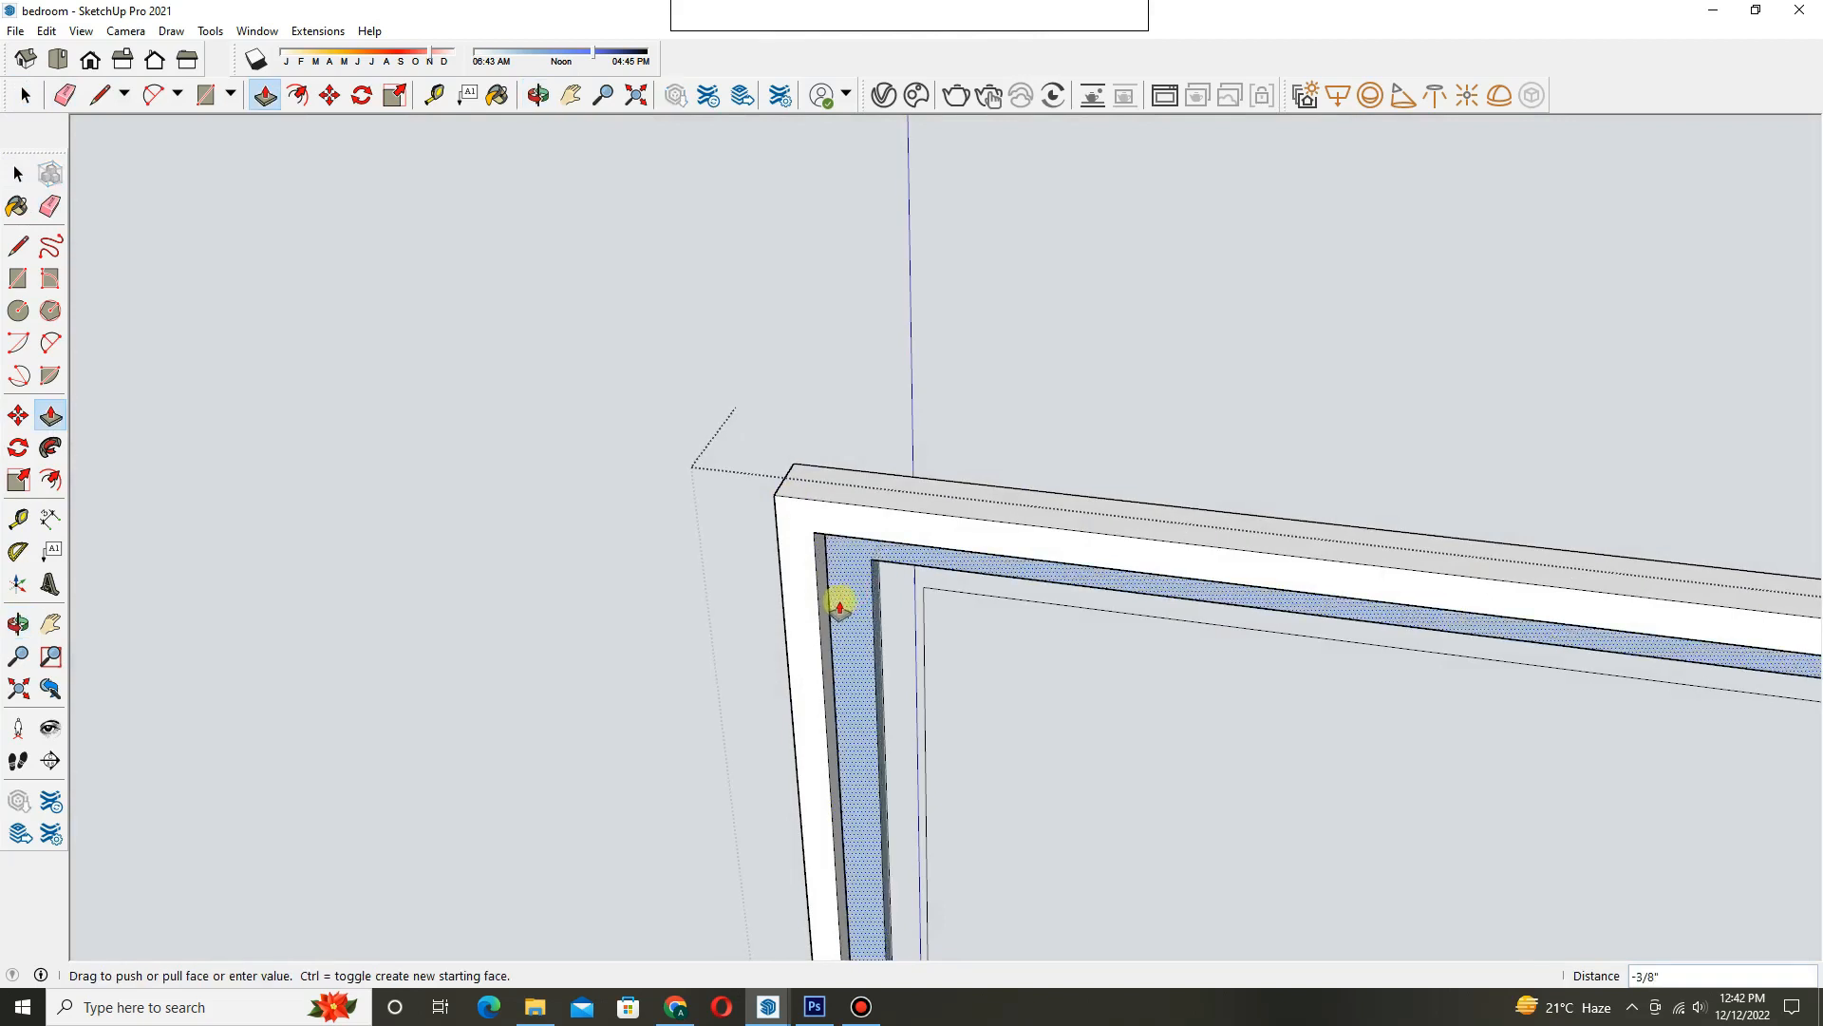
- Push/Pull the middle and inner bands to give the frame a stepped profile, the last by about 5/16"
click(843, 603)
middle_drag(847, 606, 888, 580)
click(905, 615)
scroll(897, 570, down, 1)
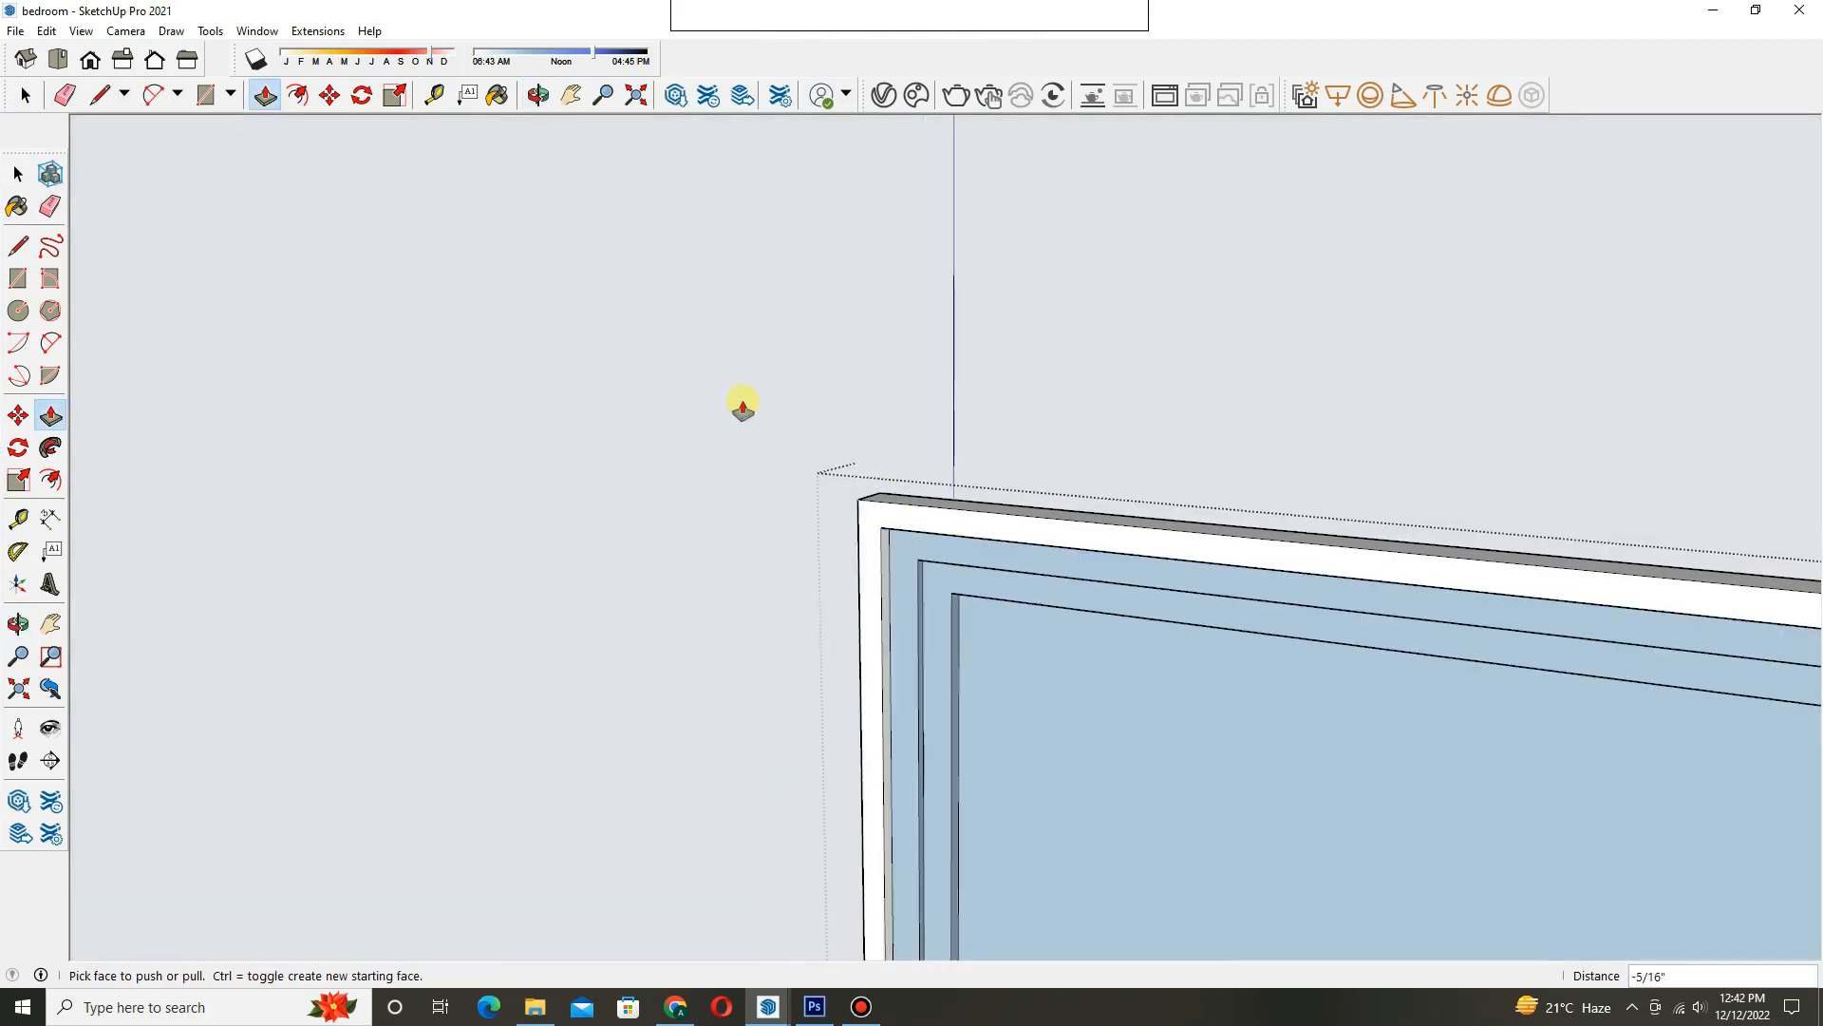
key(space)
click(798, 407)
- Paint the blue border bands of the wall frame with Color M00 and leave the group
scroll(798, 407, down, 4)
middle_drag(800, 409, 912, 442)
key(b)
scroll(907, 475, up, 2)
double_click(824, 365)
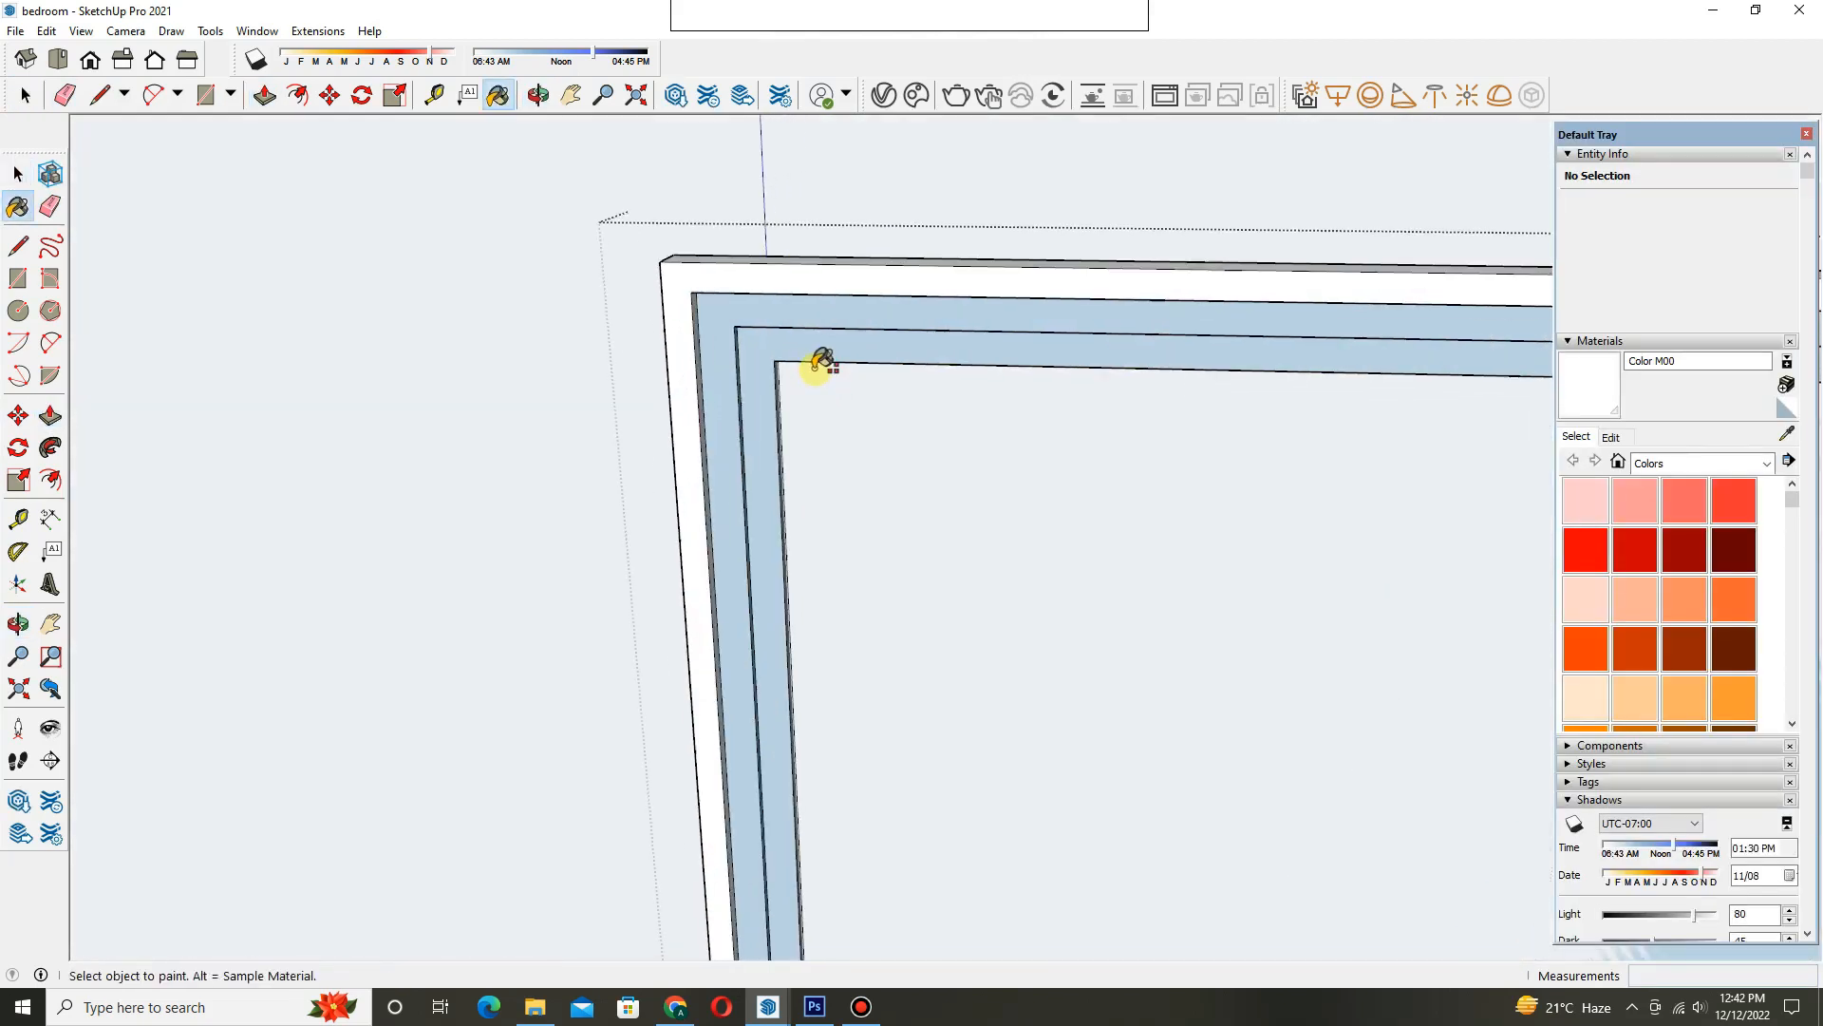
click(826, 365)
key(space)
scroll(908, 333, down, 3)
click(907, 335)
- Copy the wall frame along the back wall to above the cabinet on the window side
scroll(902, 340, down, 6)
middle_drag(942, 300, 977, 293)
scroll(978, 294, up, 1)
key(m)
key(ctrl)
click(991, 294)
scroll(608, 309, down, 1)
shift+middle_drag(332, 284, 863, 399)
click(723, 284)
scroll(864, 402, down, 3)
key(space)
scroll(750, 589, up, 5)
key(r)
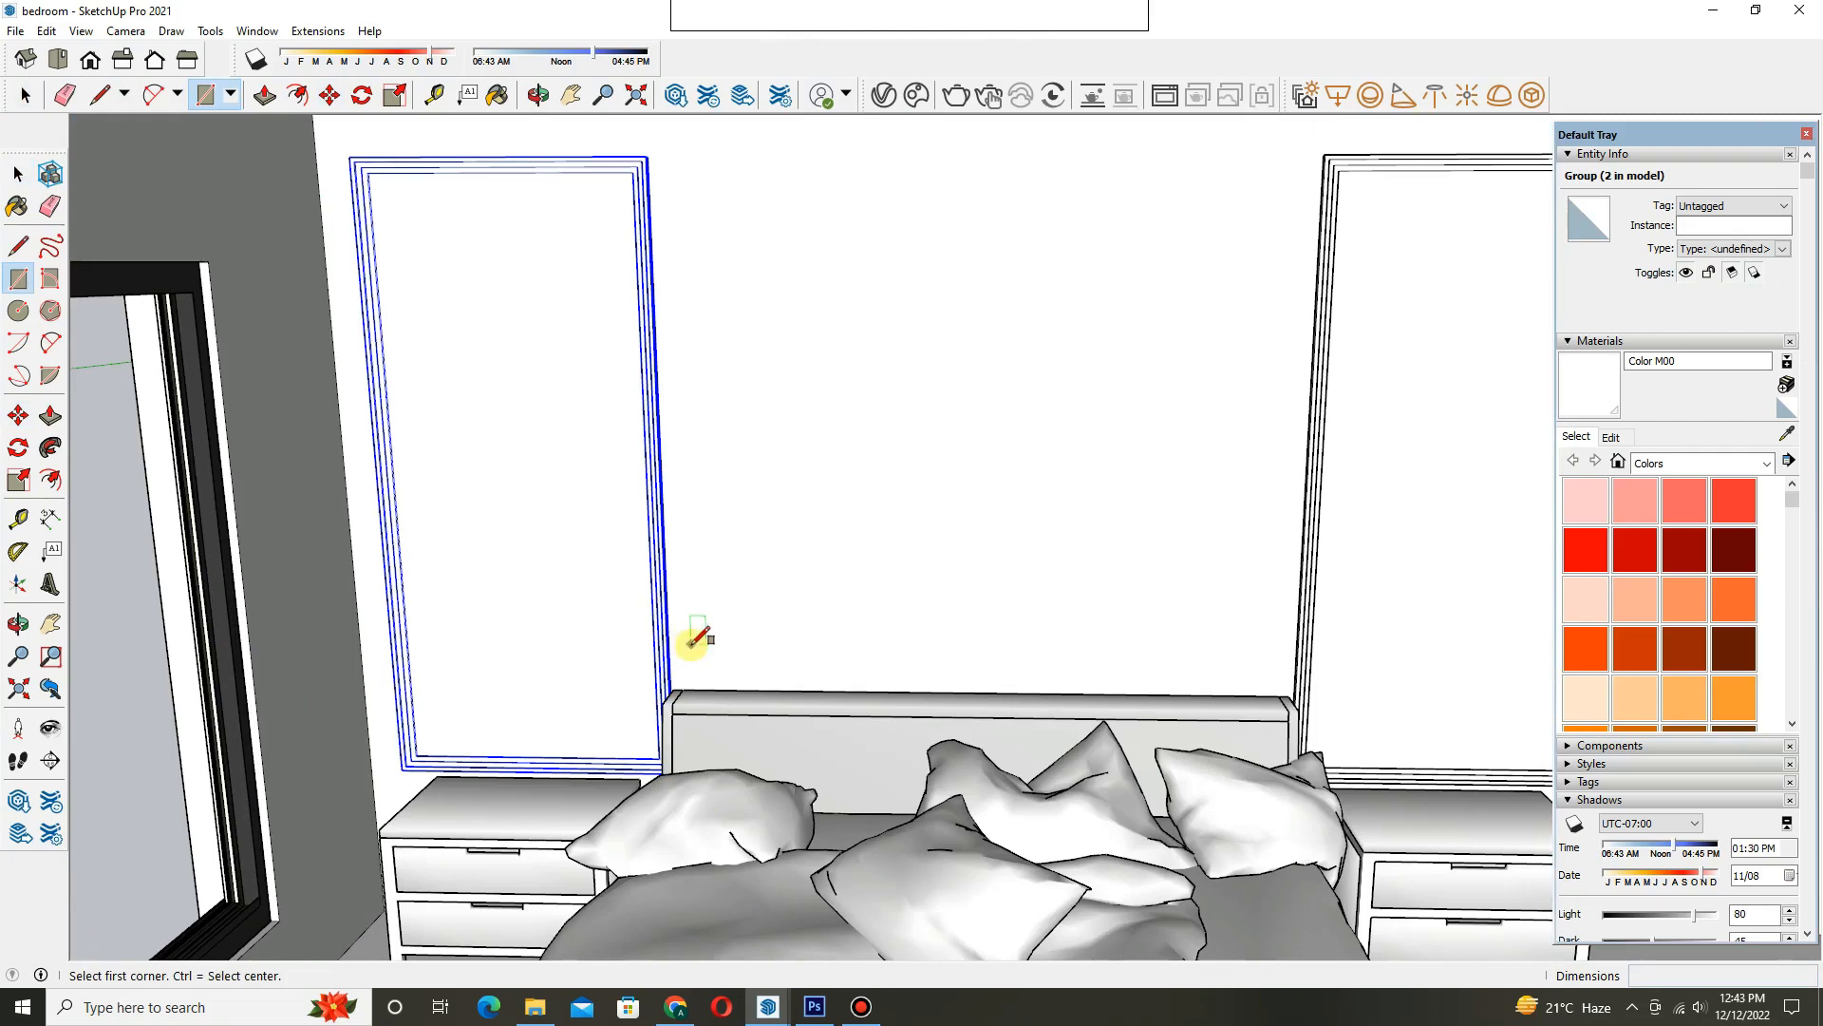
click(694, 648)
scroll(940, 480, down, 2)
click(1139, 319)
key(space)
double_click(1068, 407)
key(Delete)
scroll(754, 386, down, 3)
- Draw a wide rectangle above the headboard between the two wall frames and make it a group
key(r)
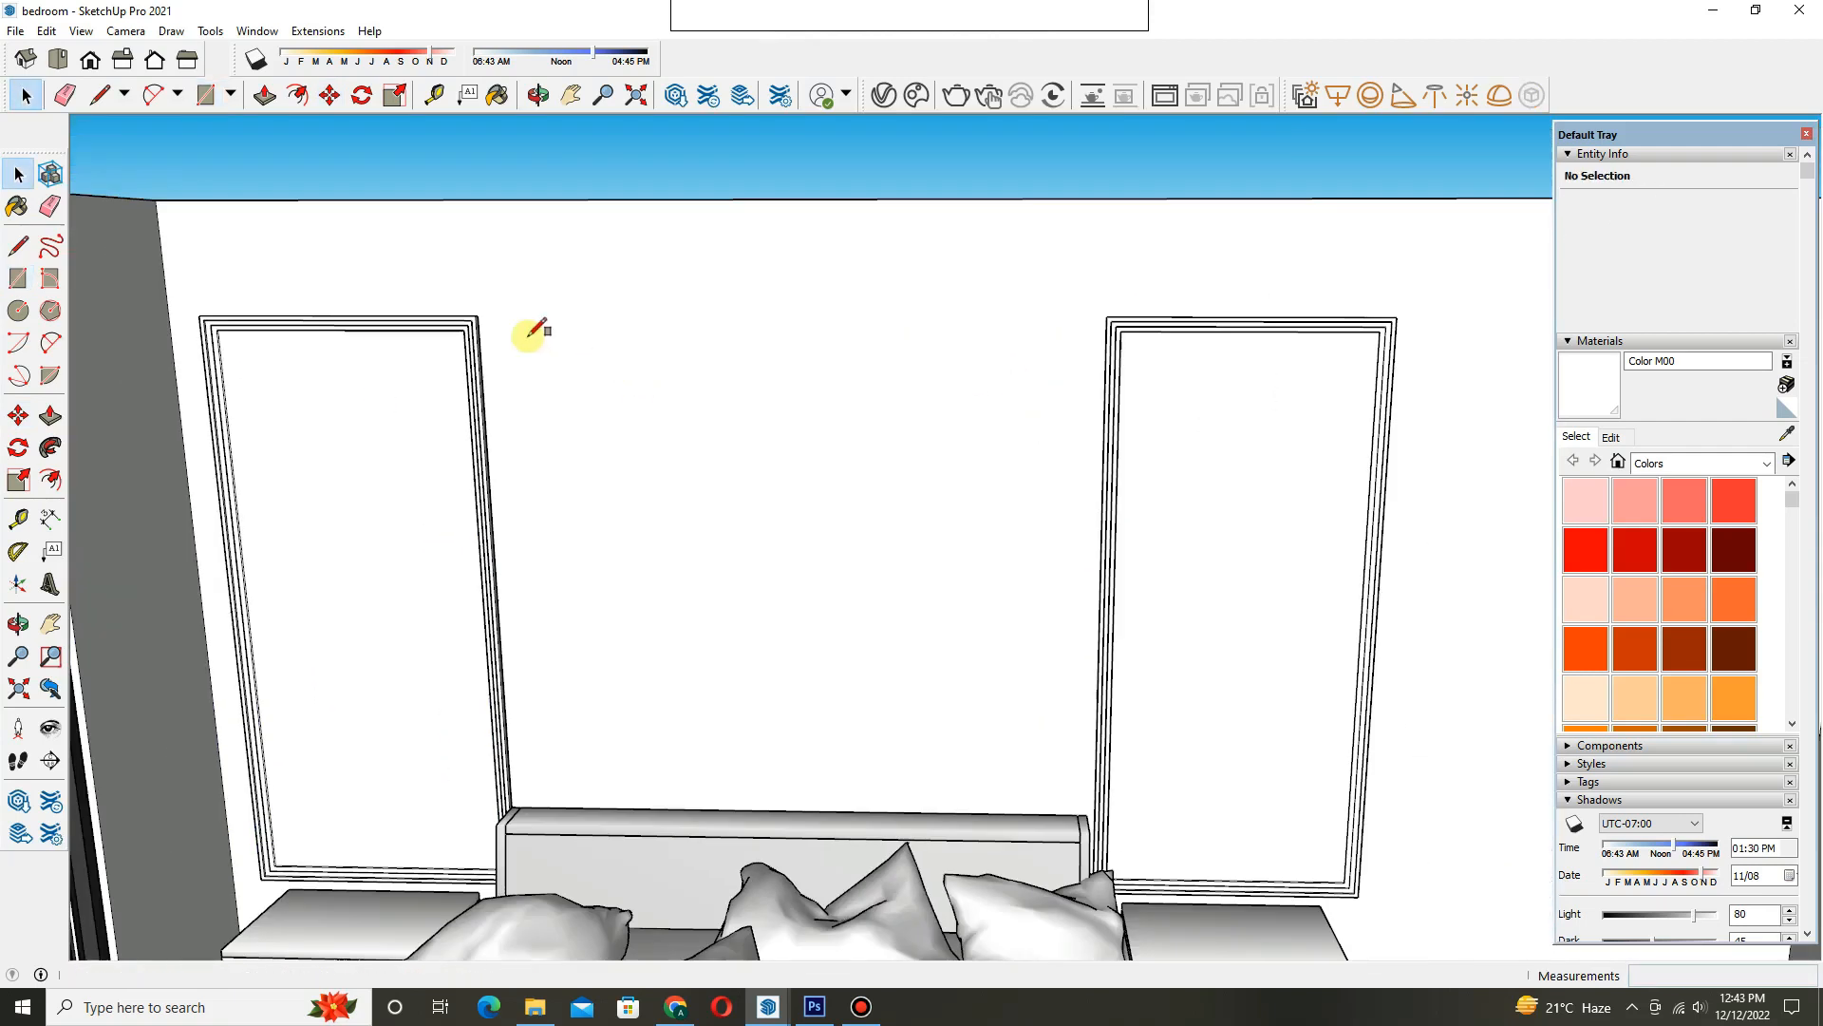
click(1067, 782)
key(space)
right_click(982, 642)
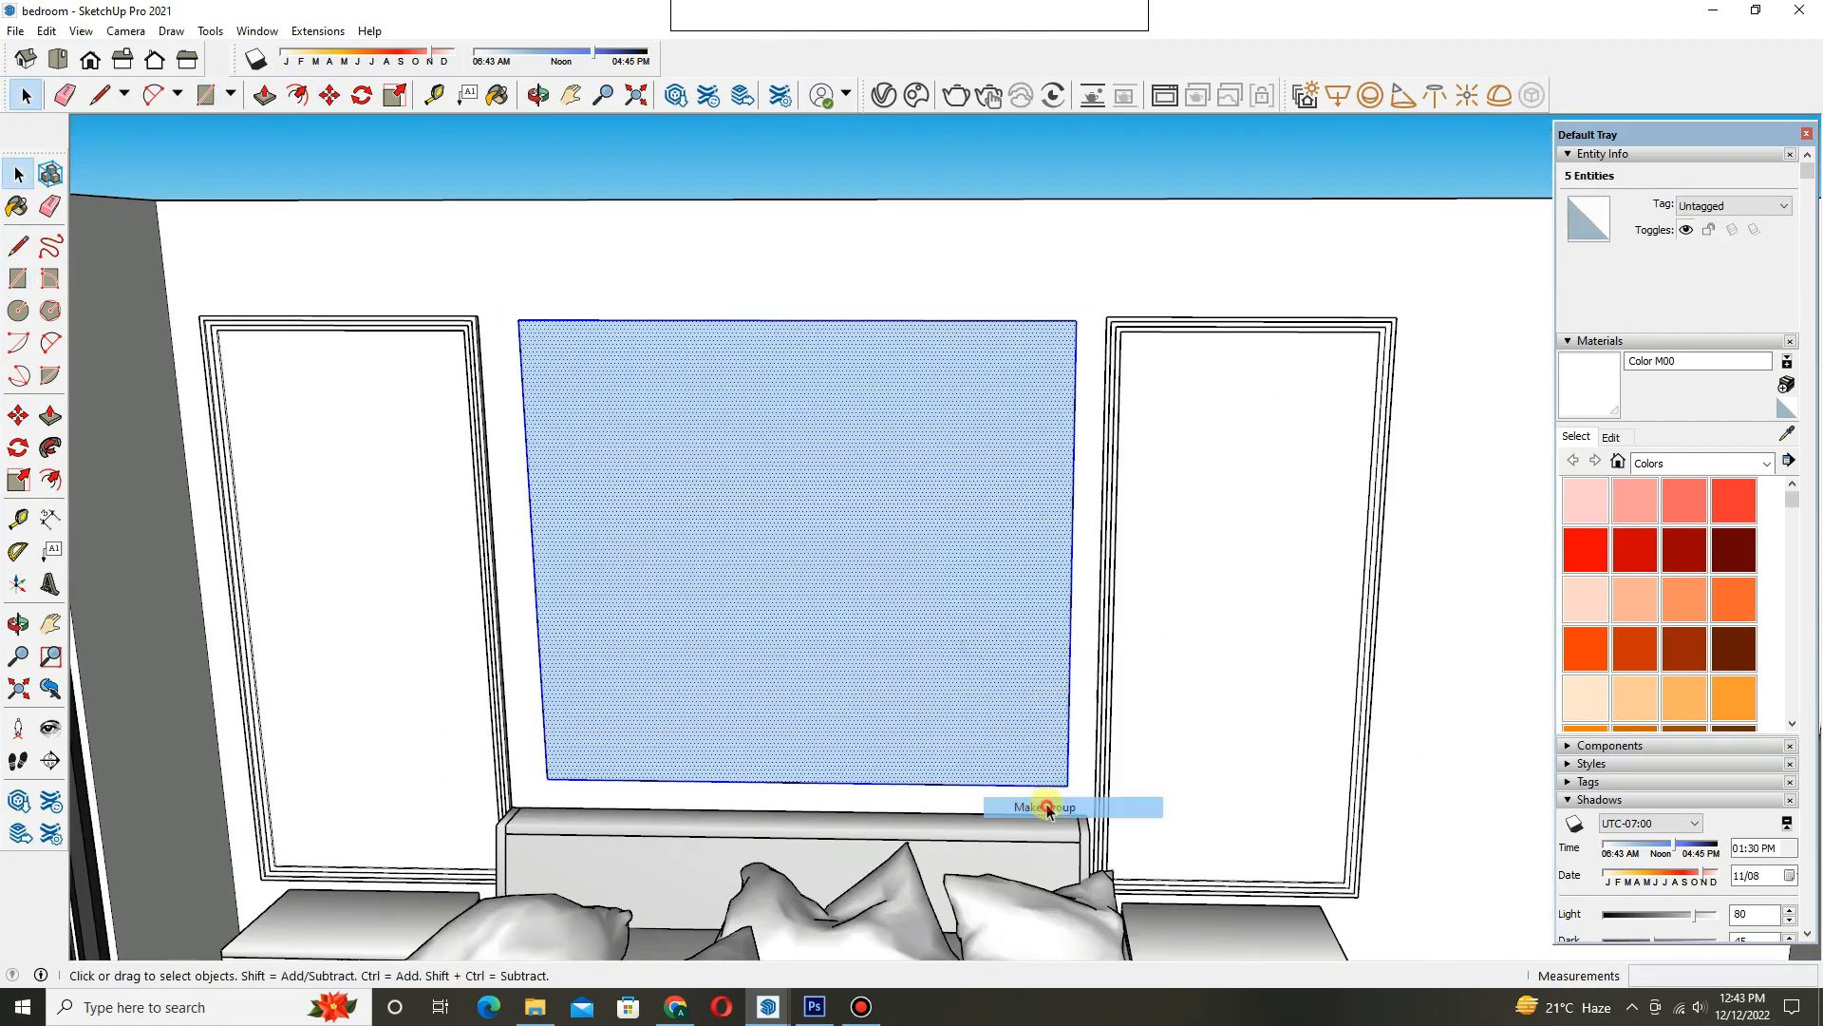
click(1048, 808)
- Offset the central rectangle's outline inward repeatedly to form nested border bands like those of the side frames
scroll(891, 575, down, 5)
double_click(891, 576)
scroll(760, 598, up, 6)
middle_drag(759, 603, 793, 494)
scroll(785, 394, up, 2)
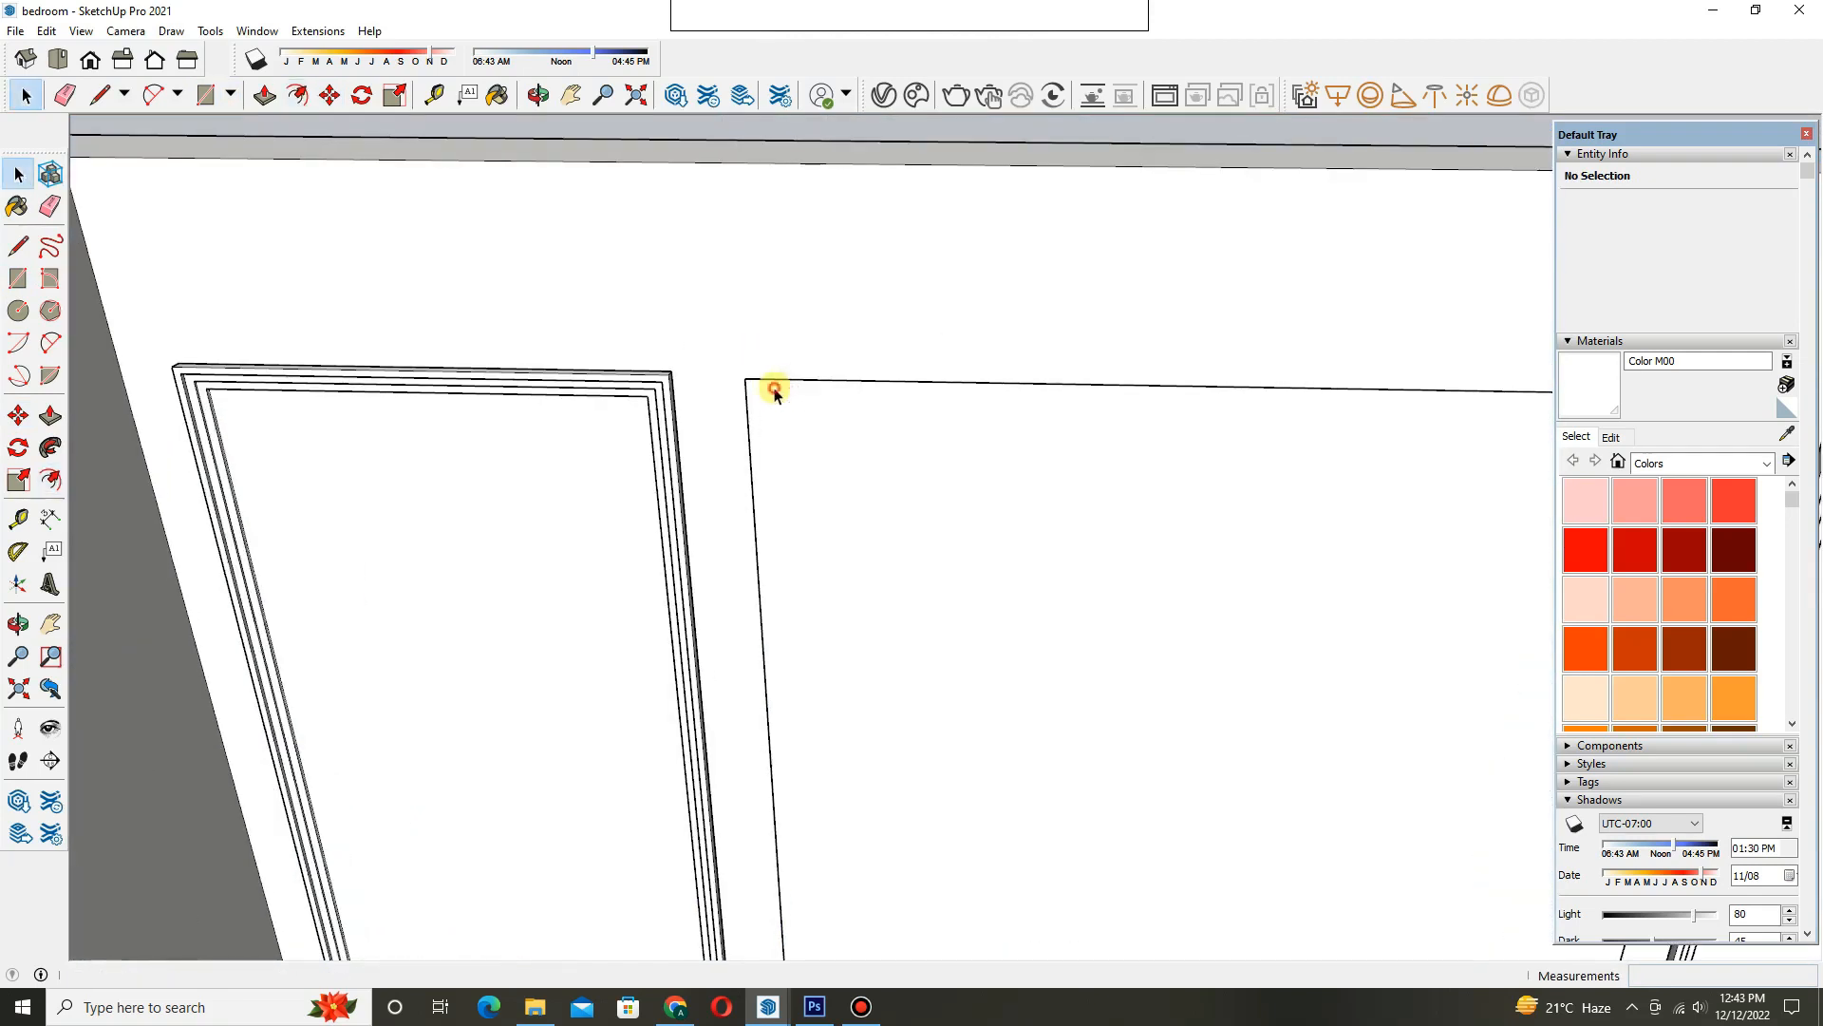
key(f)
double_click(799, 405)
double_click(824, 415)
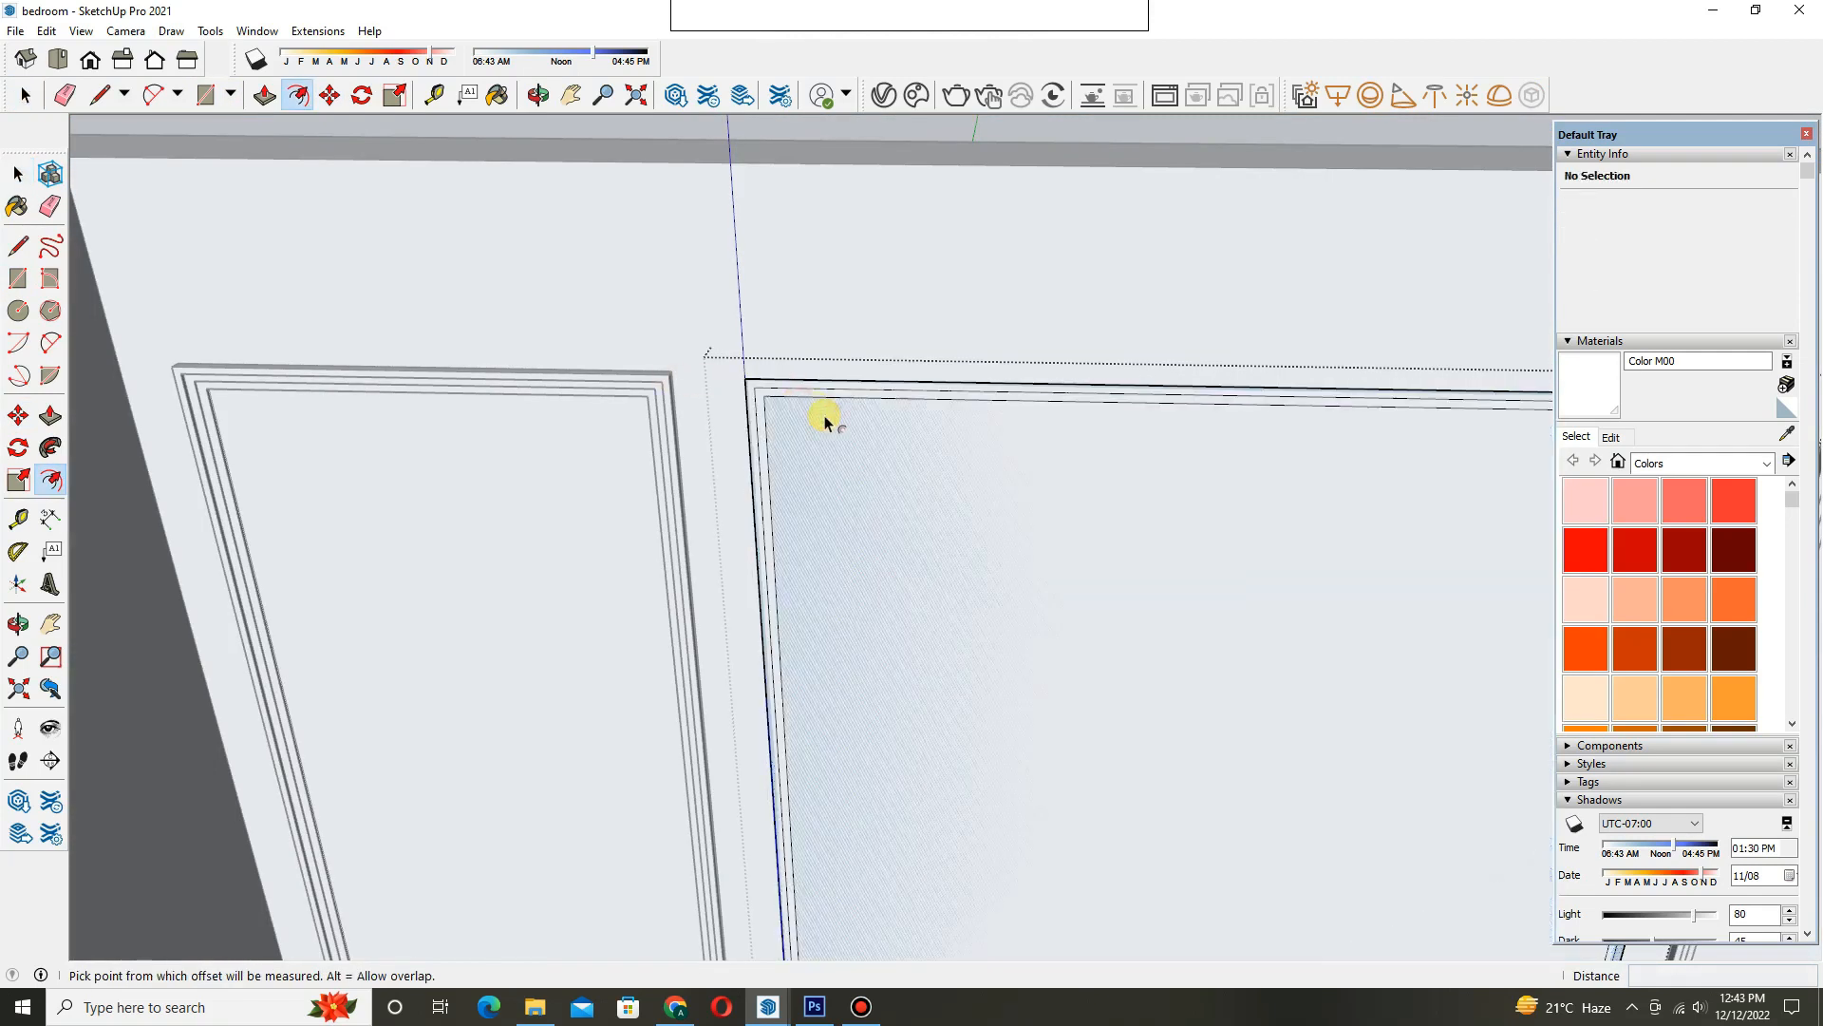
double_click(823, 415)
scroll(823, 415, down, 1)
- Push/Pull the central panel's outer band outward by about 13/16", matching the depth of the neighbouring frame
scroll(788, 403, up, 6)
key(p)
click(748, 385)
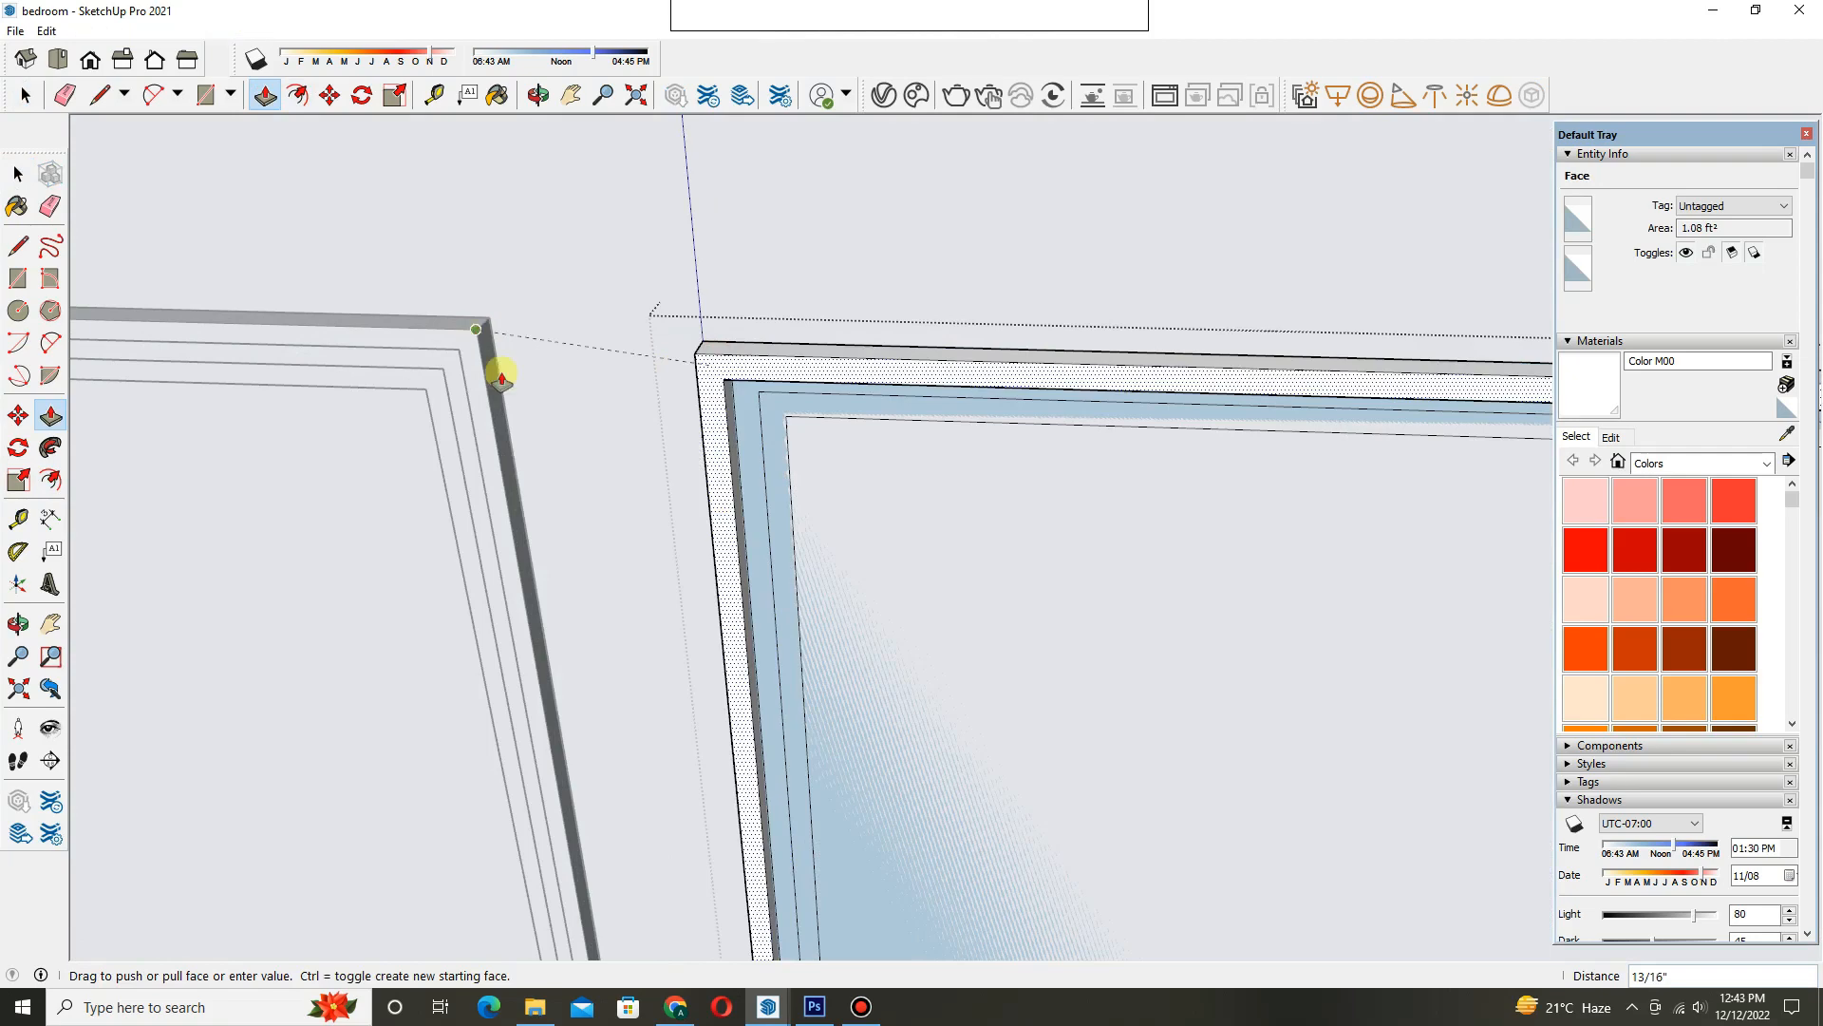
click(430, 410)
key(space)
scroll(802, 338, down, 6)
scroll(1038, 354, up, 3)
- Paint the central frame's border with Color M00 and leave its group
key(b)
scroll(1063, 384, up, 3)
click(973, 379)
key(space)
scroll(960, 342, down, 8)
click(940, 265)
- Close the tray and examine the three wall frames above the bed and cabinets
scroll(1030, 418, up, 4)
shift+middle_drag(1040, 417, 1025, 517)
scroll(1025, 518, down, 3)
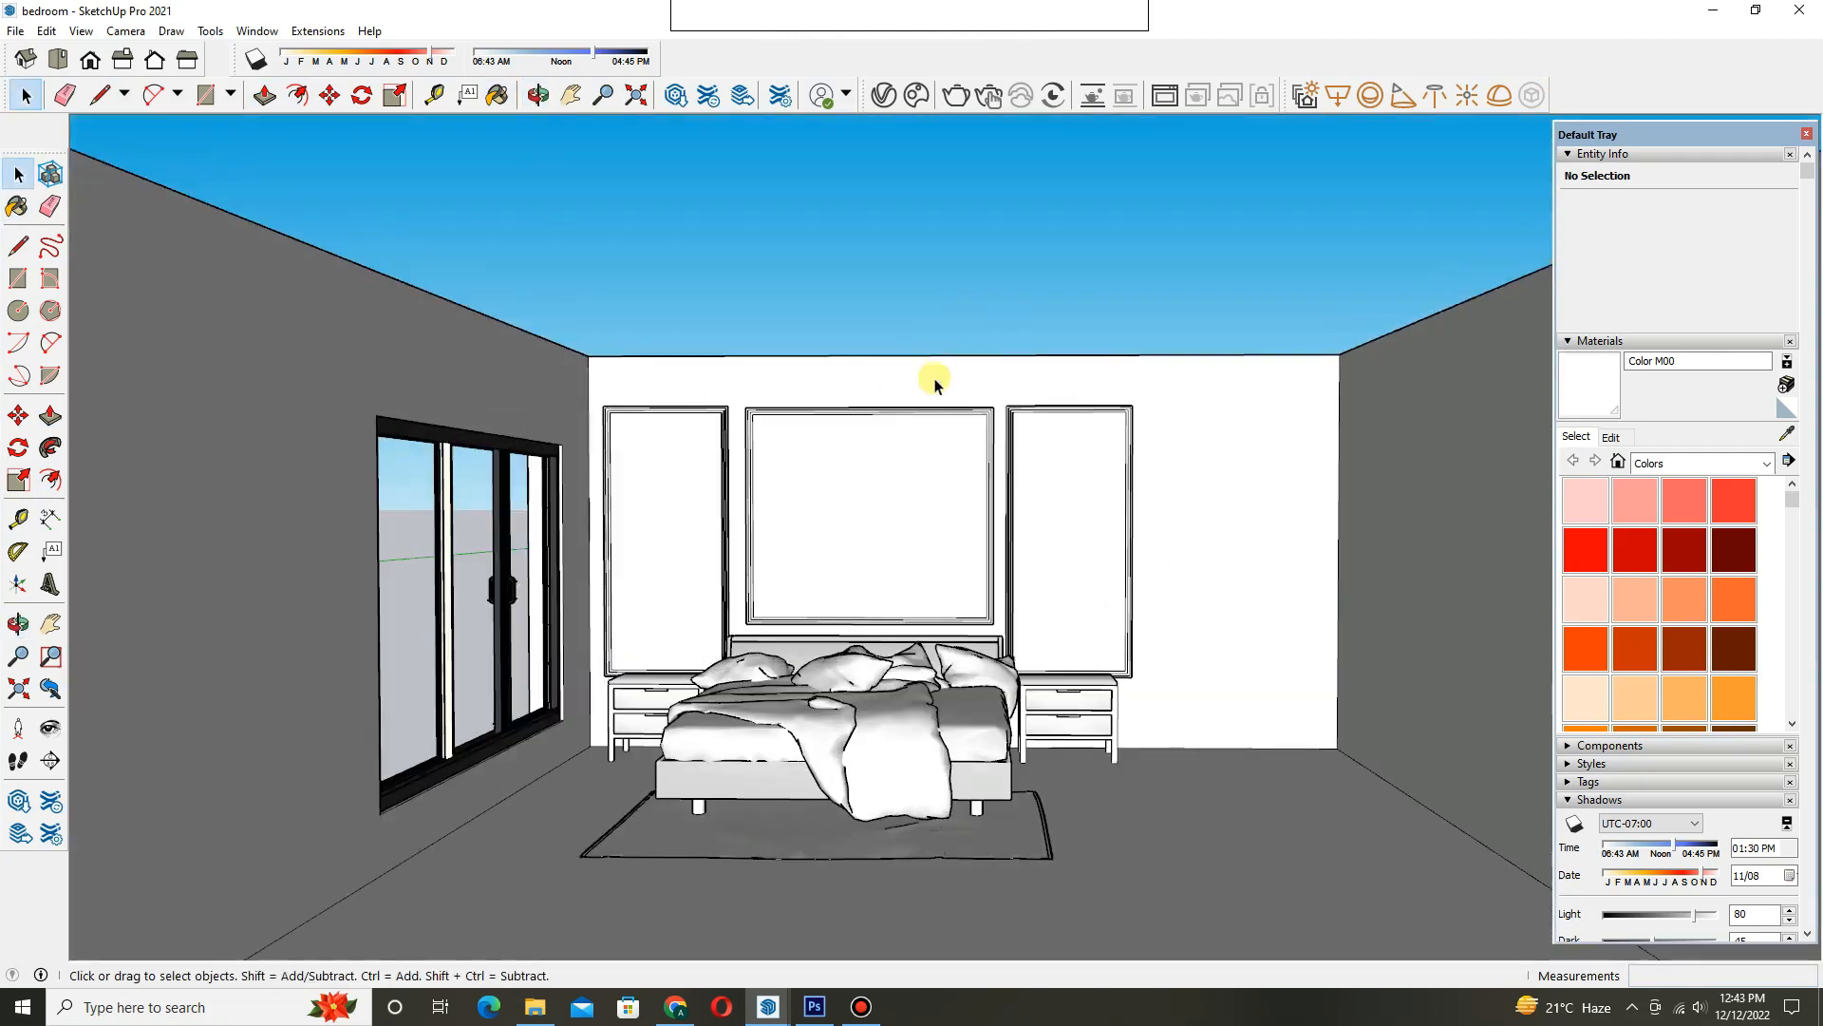
scroll(932, 391, up, 2)
click(1807, 134)
scroll(1015, 494, up, 3)
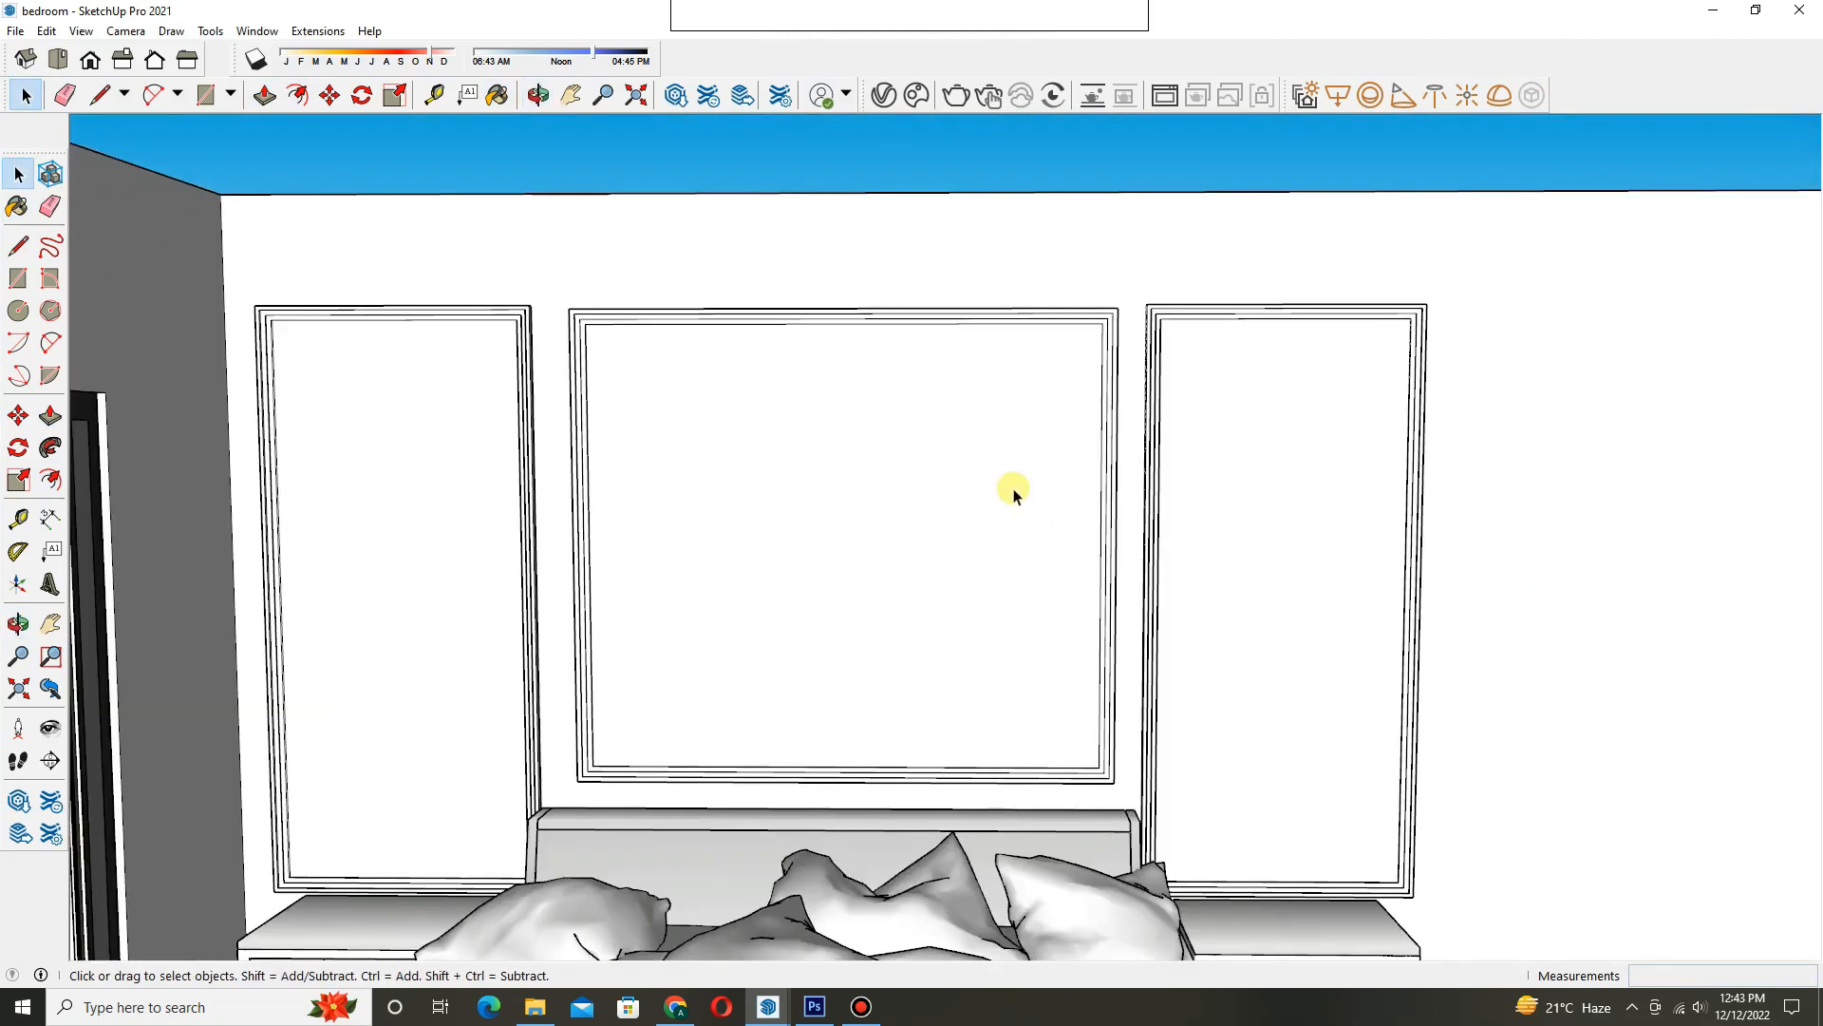
scroll(1005, 501, down, 4)
scroll(997, 489, up, 3)
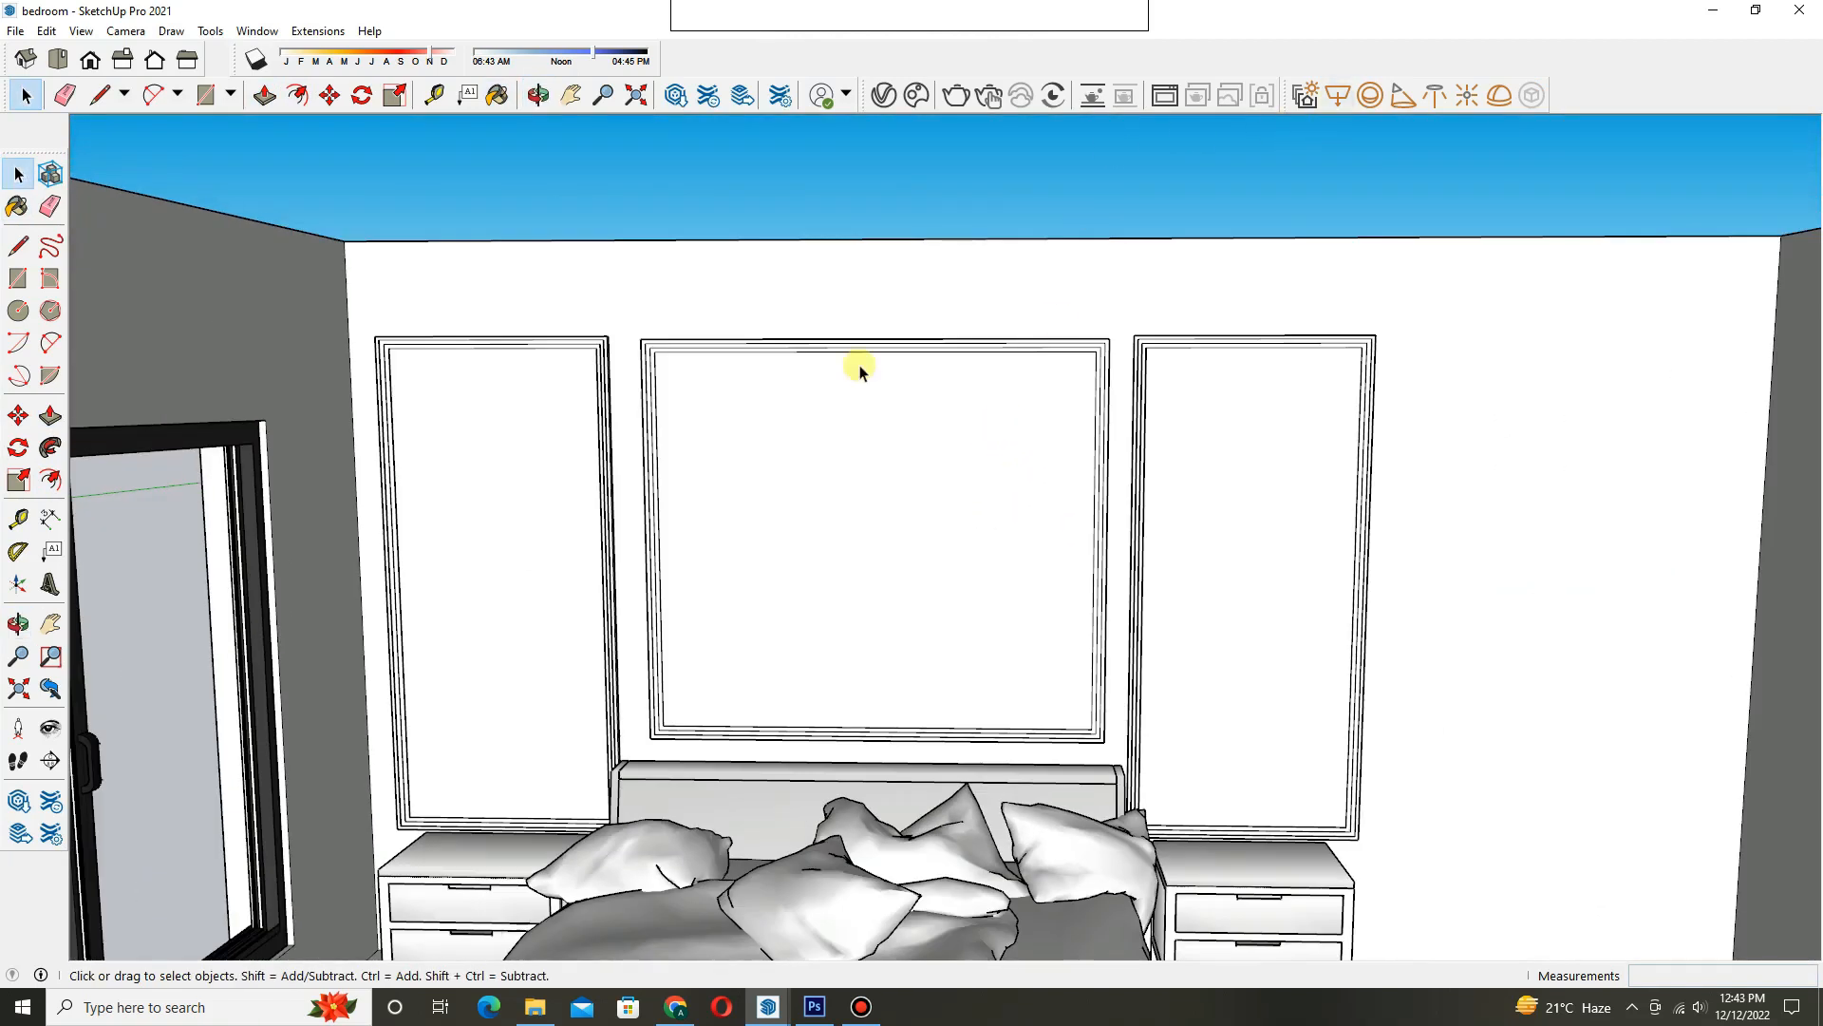
scroll(854, 327, down, 4)
scroll(665, 285, up, 2)
scroll(577, 252, down, 5)
- Draw a ceiling rectangle between opposite inner top corners of the walls and delete the extra face at the open front
middle_drag(722, 314, 1274, 548)
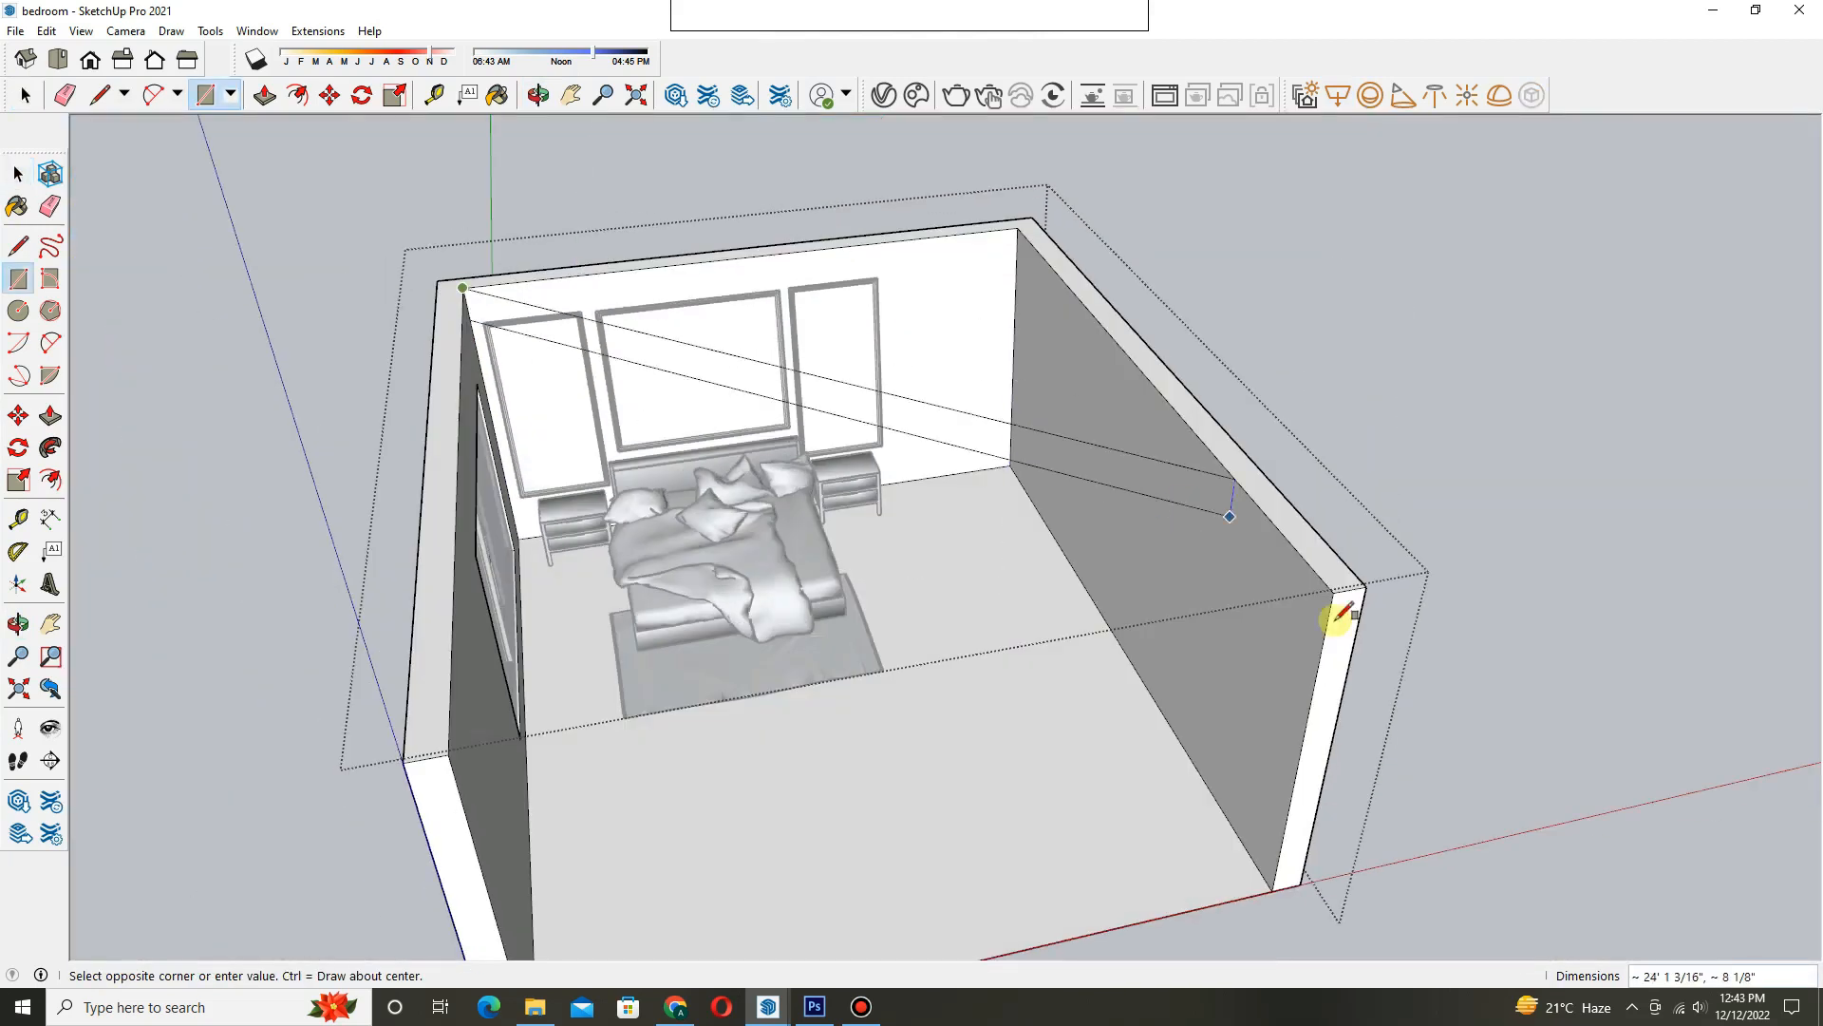
click(1333, 591)
key(space)
double_click(1227, 562)
key(e)
key(space)
click(1103, 683)
key(Delete)
- Push/Pull the ceiling face to give it thickness as a slab between the walls
middle_drag(1104, 683, 958, 442)
scroll(989, 437, up, 2)
key(p)
click(988, 431)
click(976, 470)
key(space)
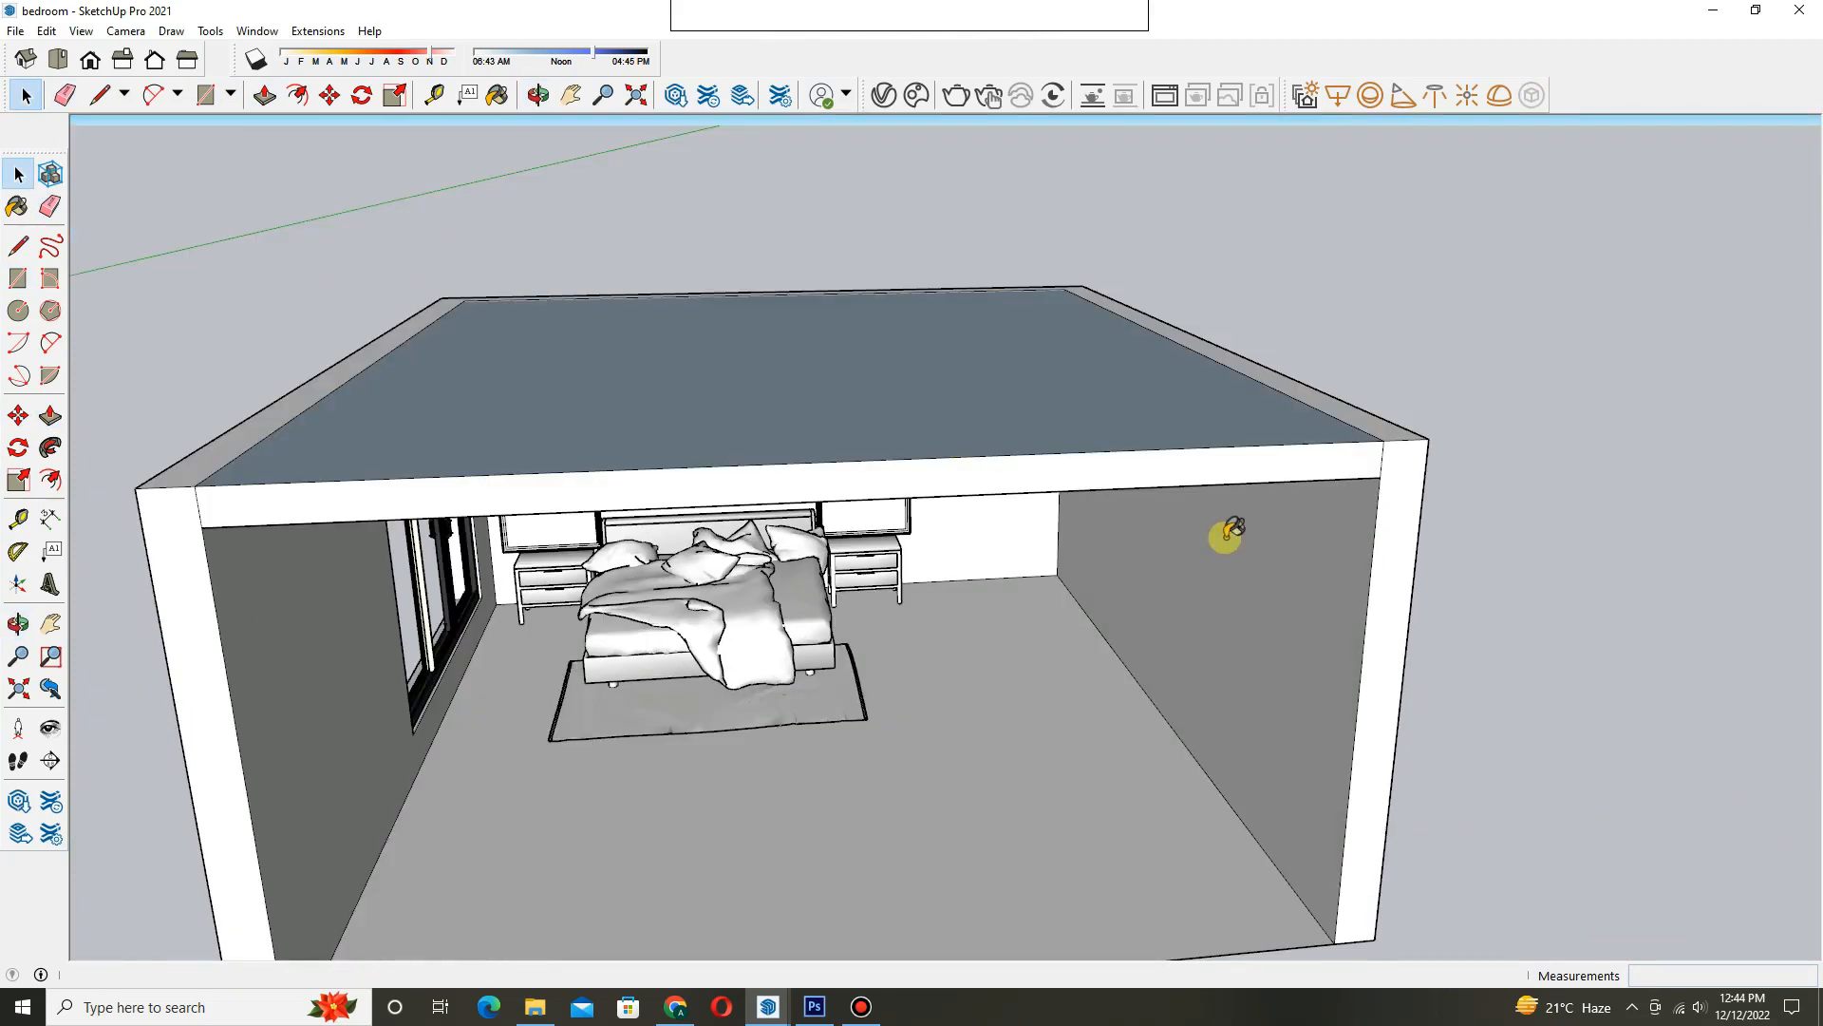
- Paint the ceiling slab with Color M00 and close the tray
click(1179, 439)
key(space)
middle_drag(1181, 472, 1083, 407)
scroll(1083, 408, up, 3)
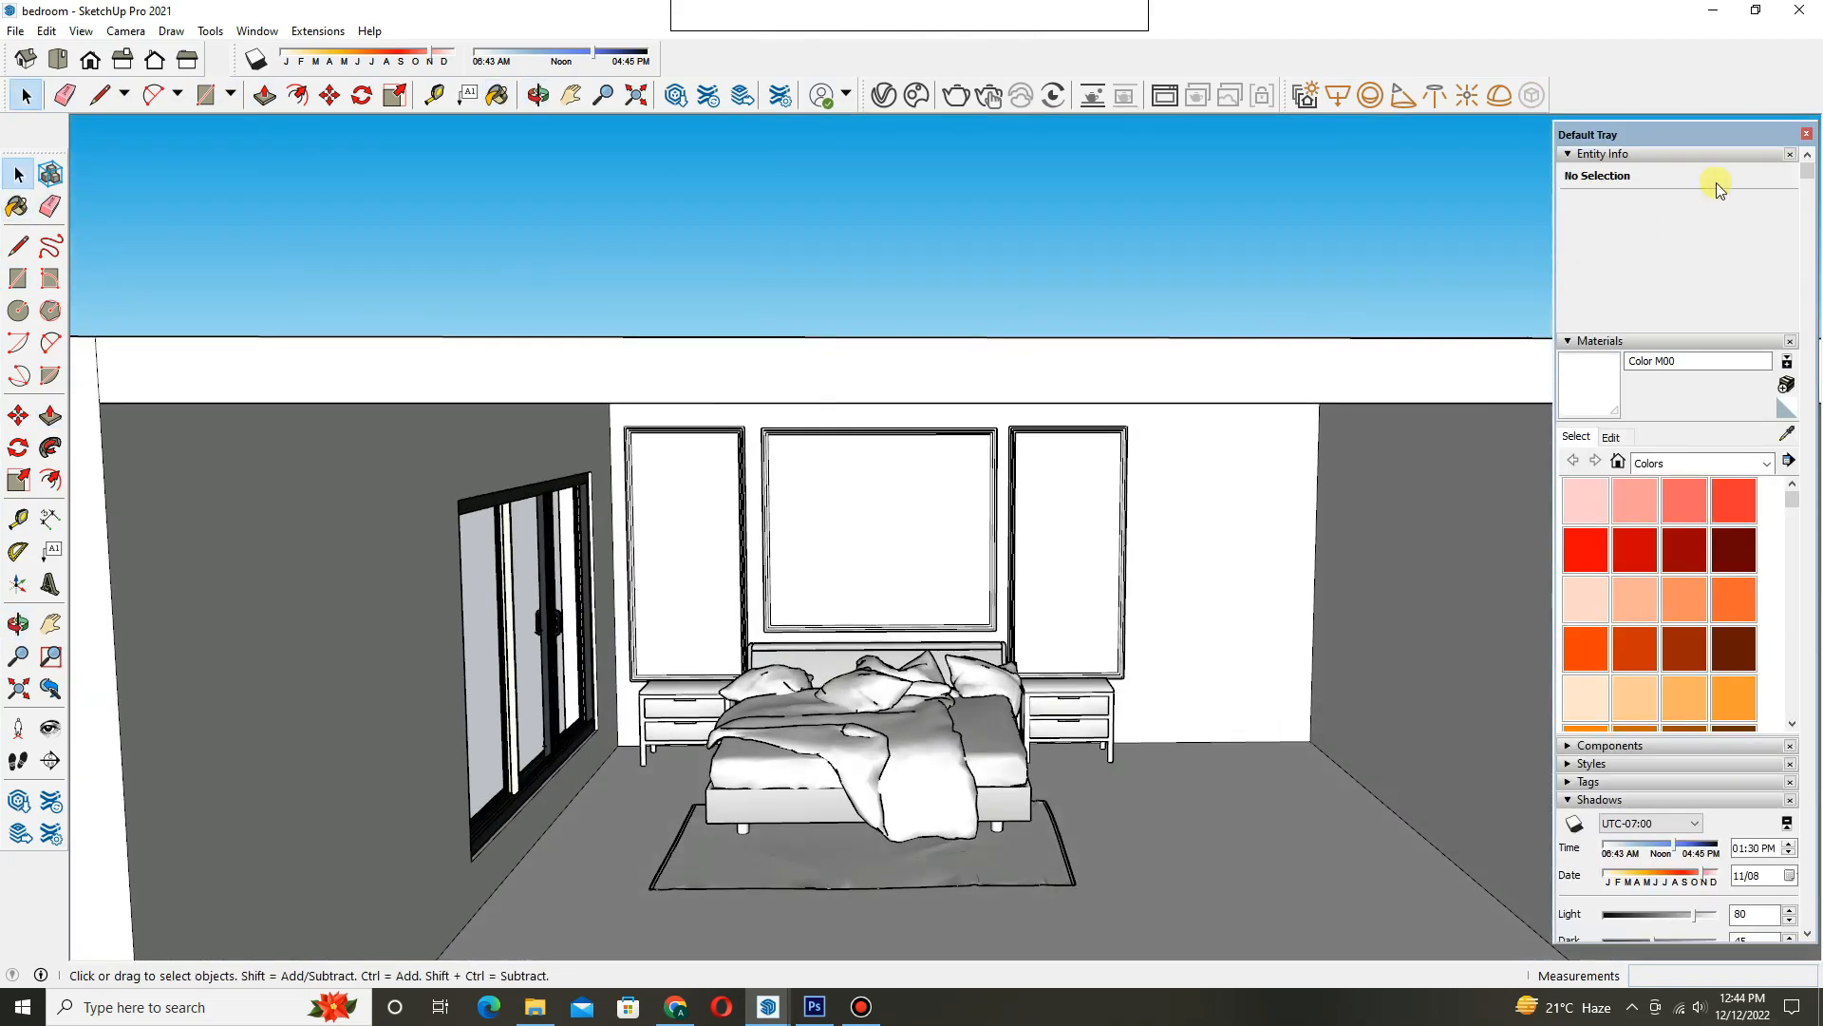
click(1808, 133)
- Draw a narrow rectangle on the underside of the ceiling along the window wall, starting from the back corner
scroll(1201, 415, up, 2)
middle_drag(919, 346, 897, 266)
scroll(838, 346, up, 3)
shift+middle_drag(838, 346, 1048, 352)
key(r)
click(640, 400)
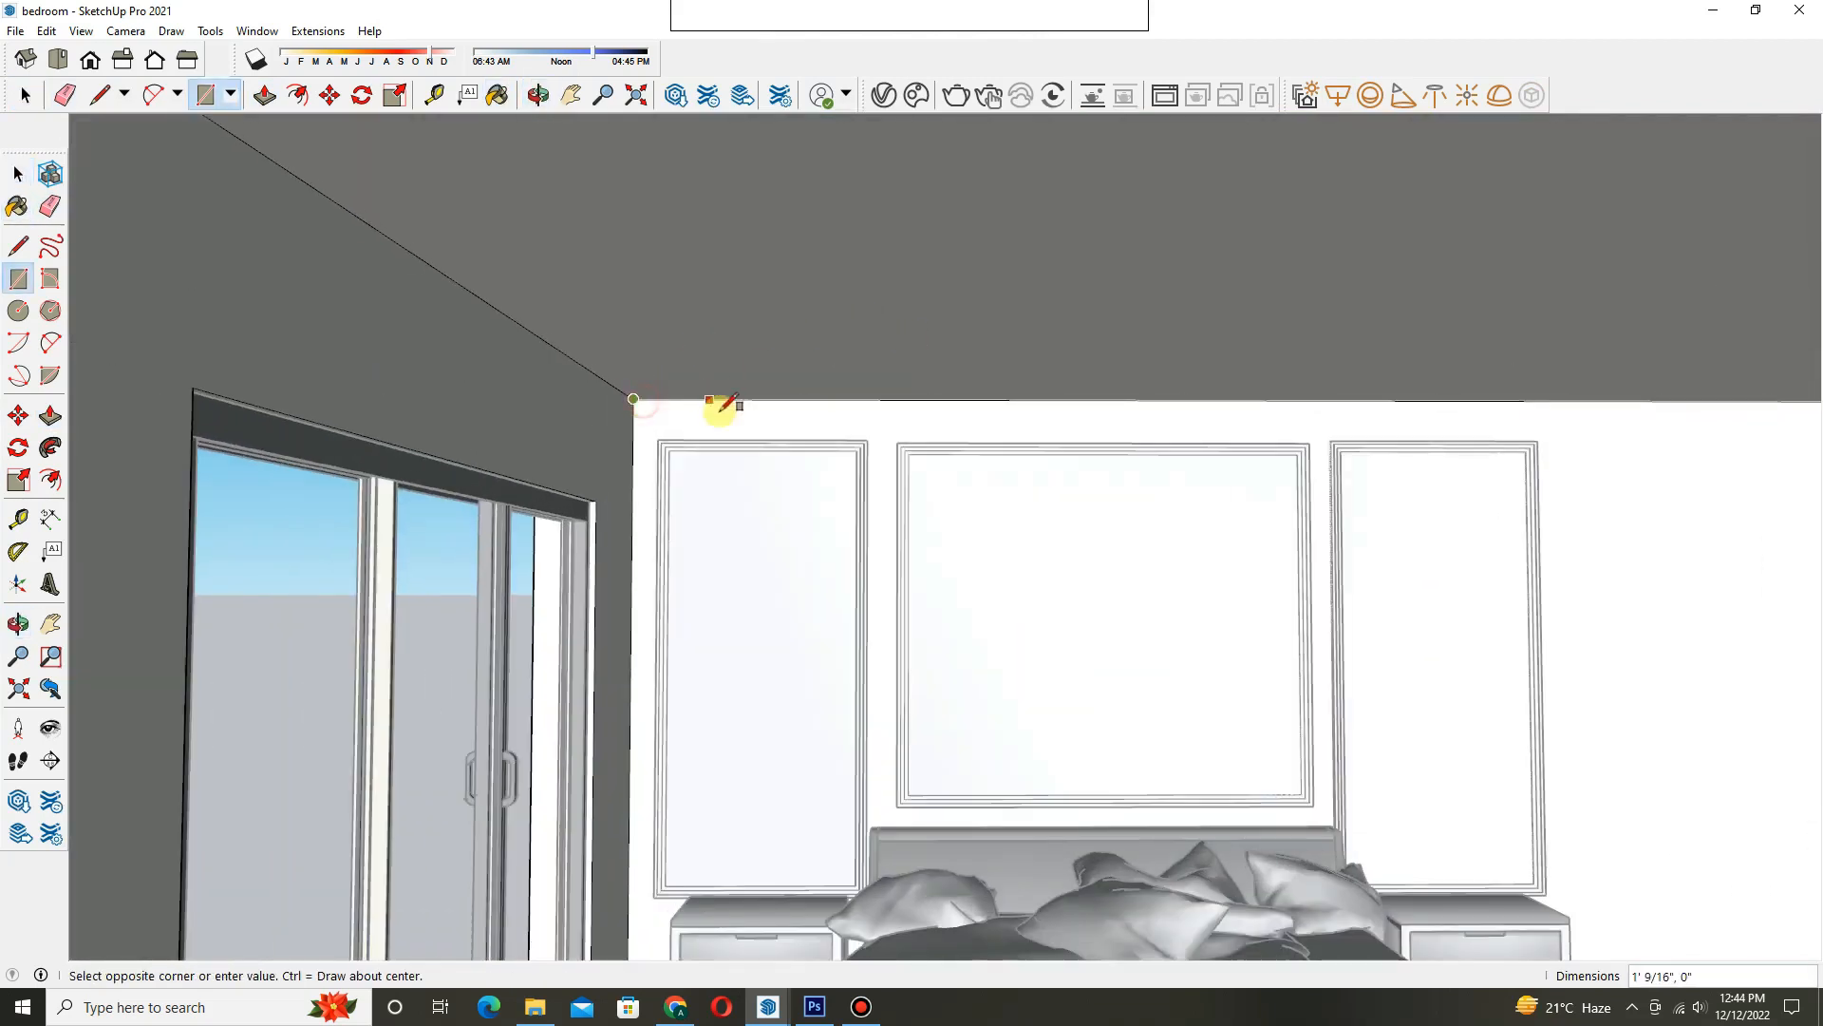
scroll(684, 389, down, 5)
scroll(622, 374, up, 1)
- Push/Pull the narrow ceiling strip upward to form a curtain recess in the slab along the window wall
key(p)
click(617, 382)
click(613, 378)
key(space)
scroll(855, 539, up, 3)
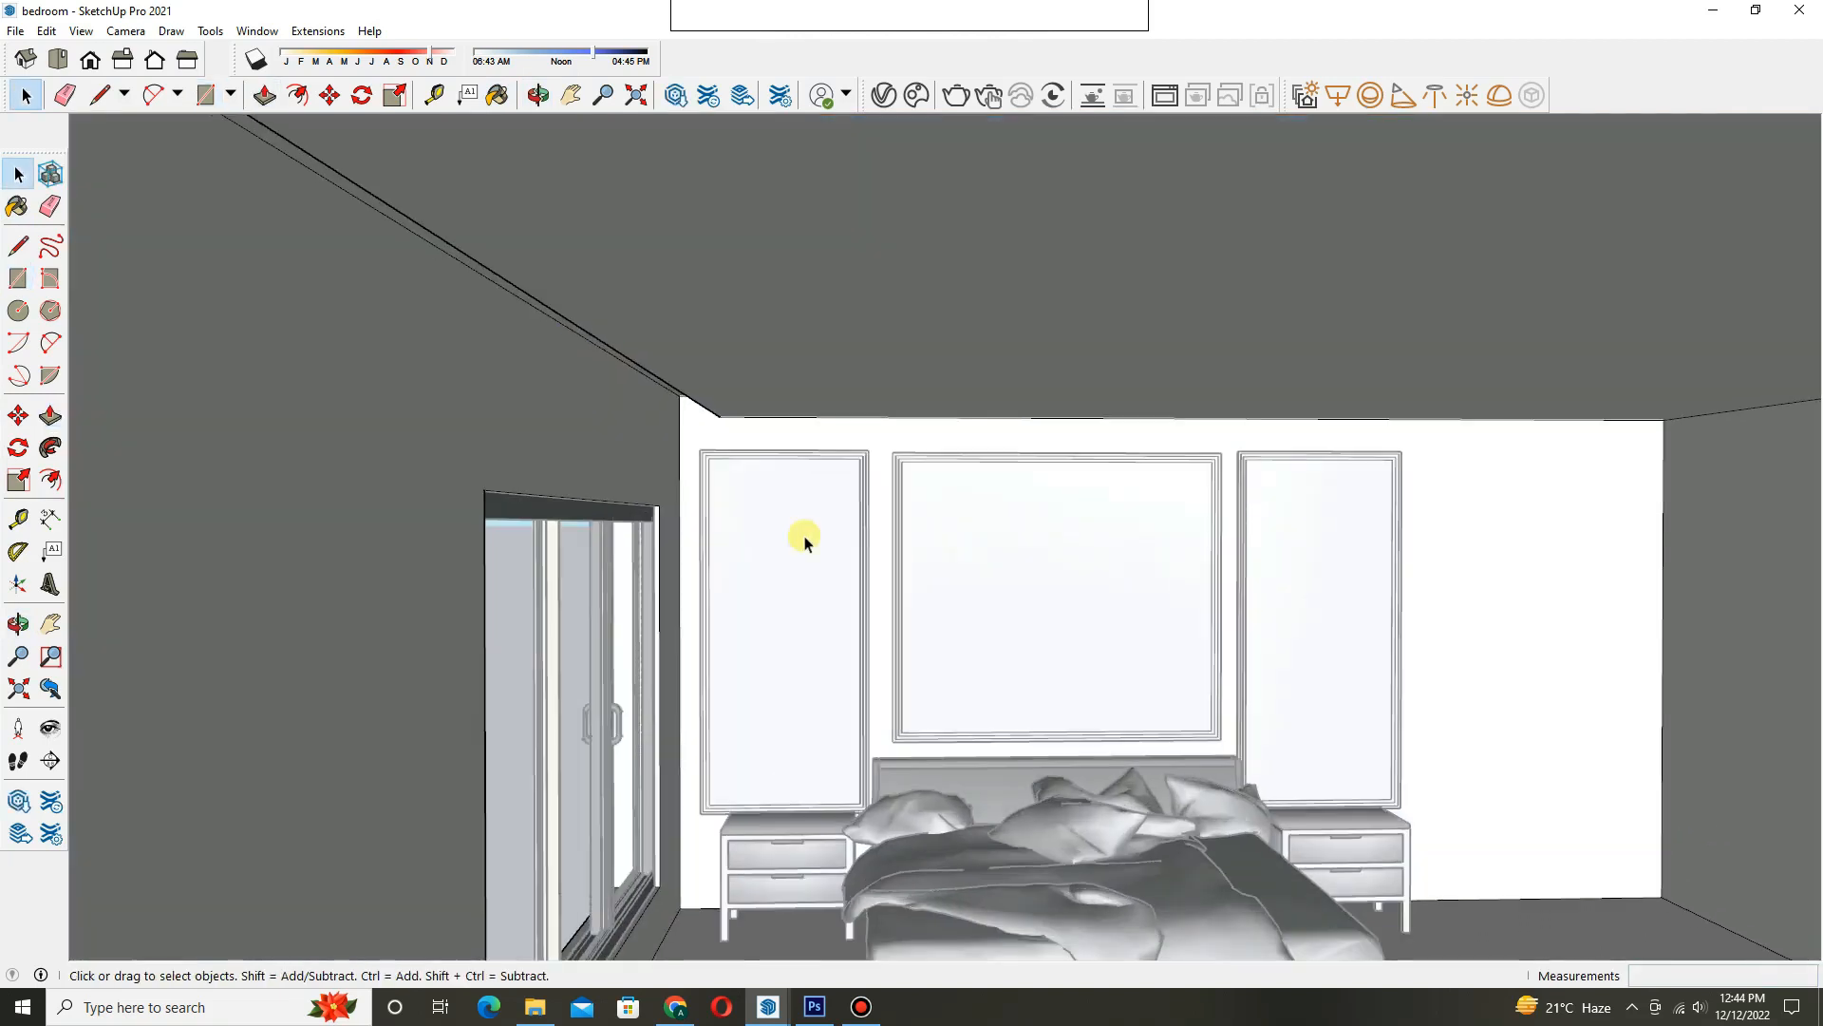
- Select the wall frames, cabinets and bed together and move them slightly away from the window wall
click(804, 536)
scroll(926, 701, up, 4)
scroll(874, 707, down, 4)
shift+click(822, 818)
scroll(823, 807, down, 4)
shift+click(1045, 779)
shift+click(1130, 713)
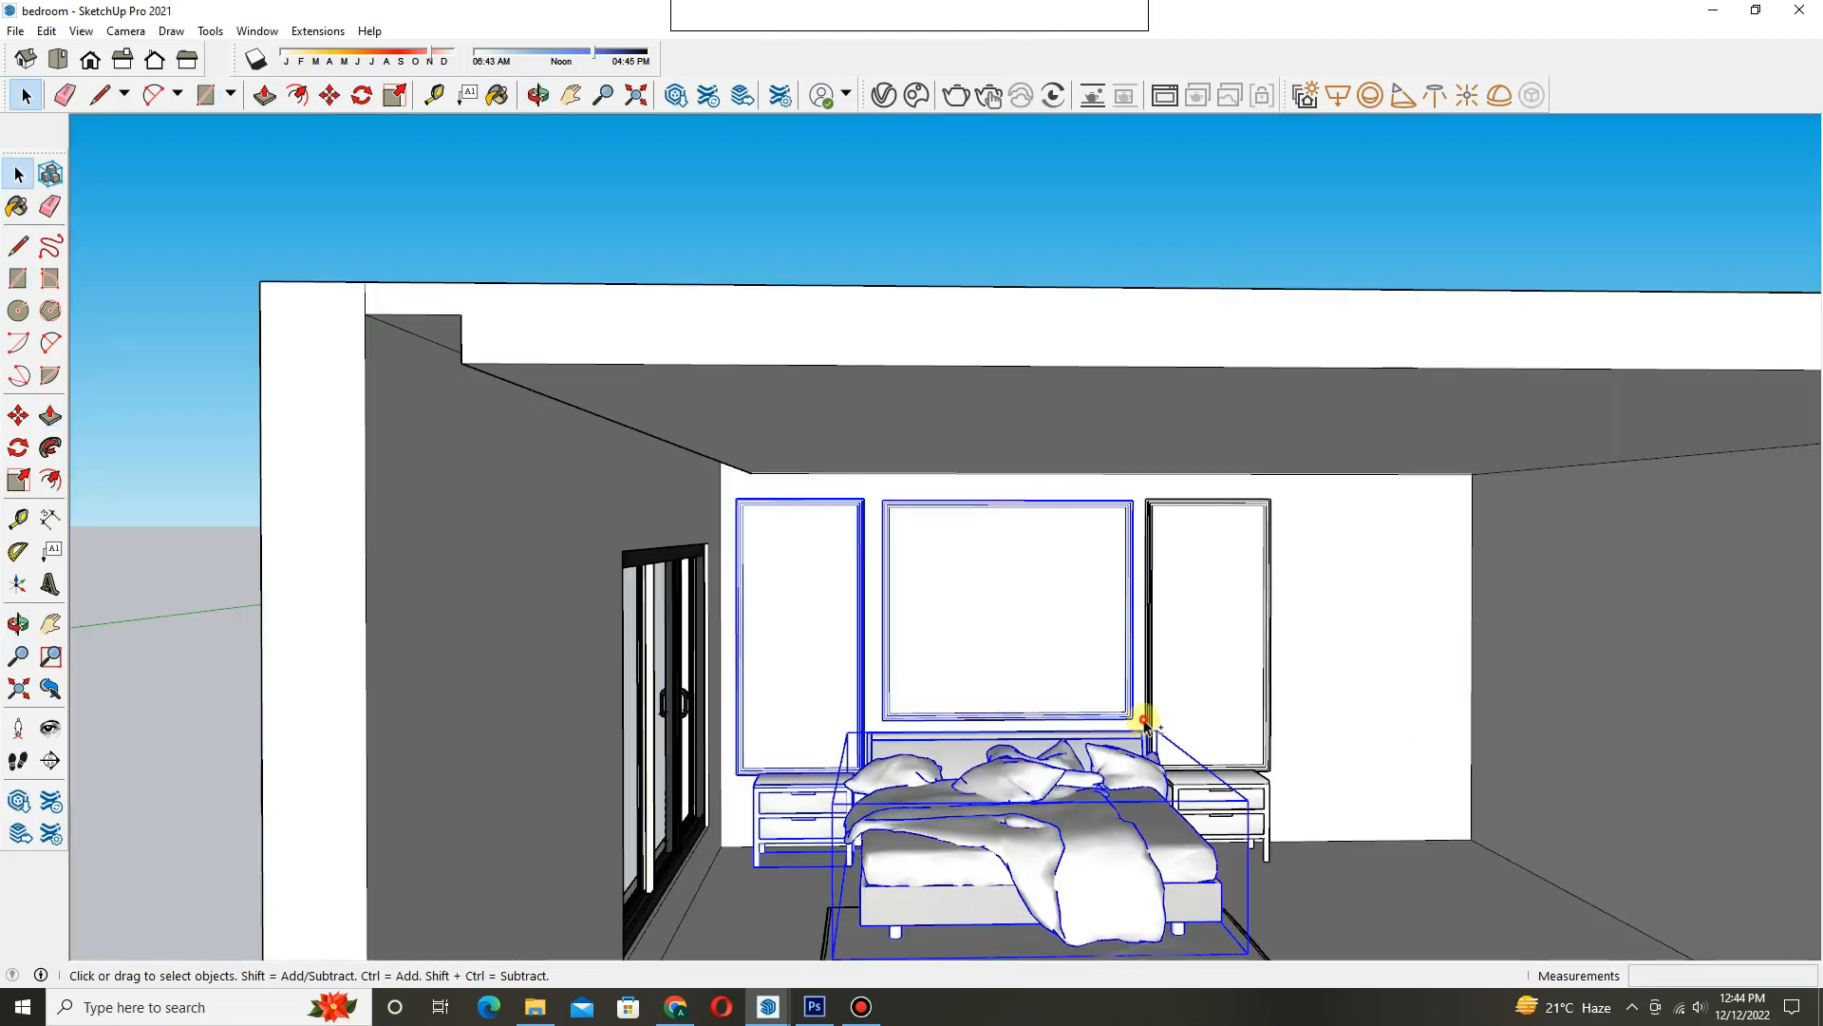
shift+click(1148, 724)
key(m)
scroll(1220, 879, up, 4)
scroll(1263, 853, down, 3)
key(space)
- Open the Chaos Cosmos browser, go to the downloaded assets and place the curtain model in the scene
scroll(851, 594, down, 4)
click(775, 475)
middle_drag(773, 496, 827, 418)
click(915, 96)
click(563, 78)
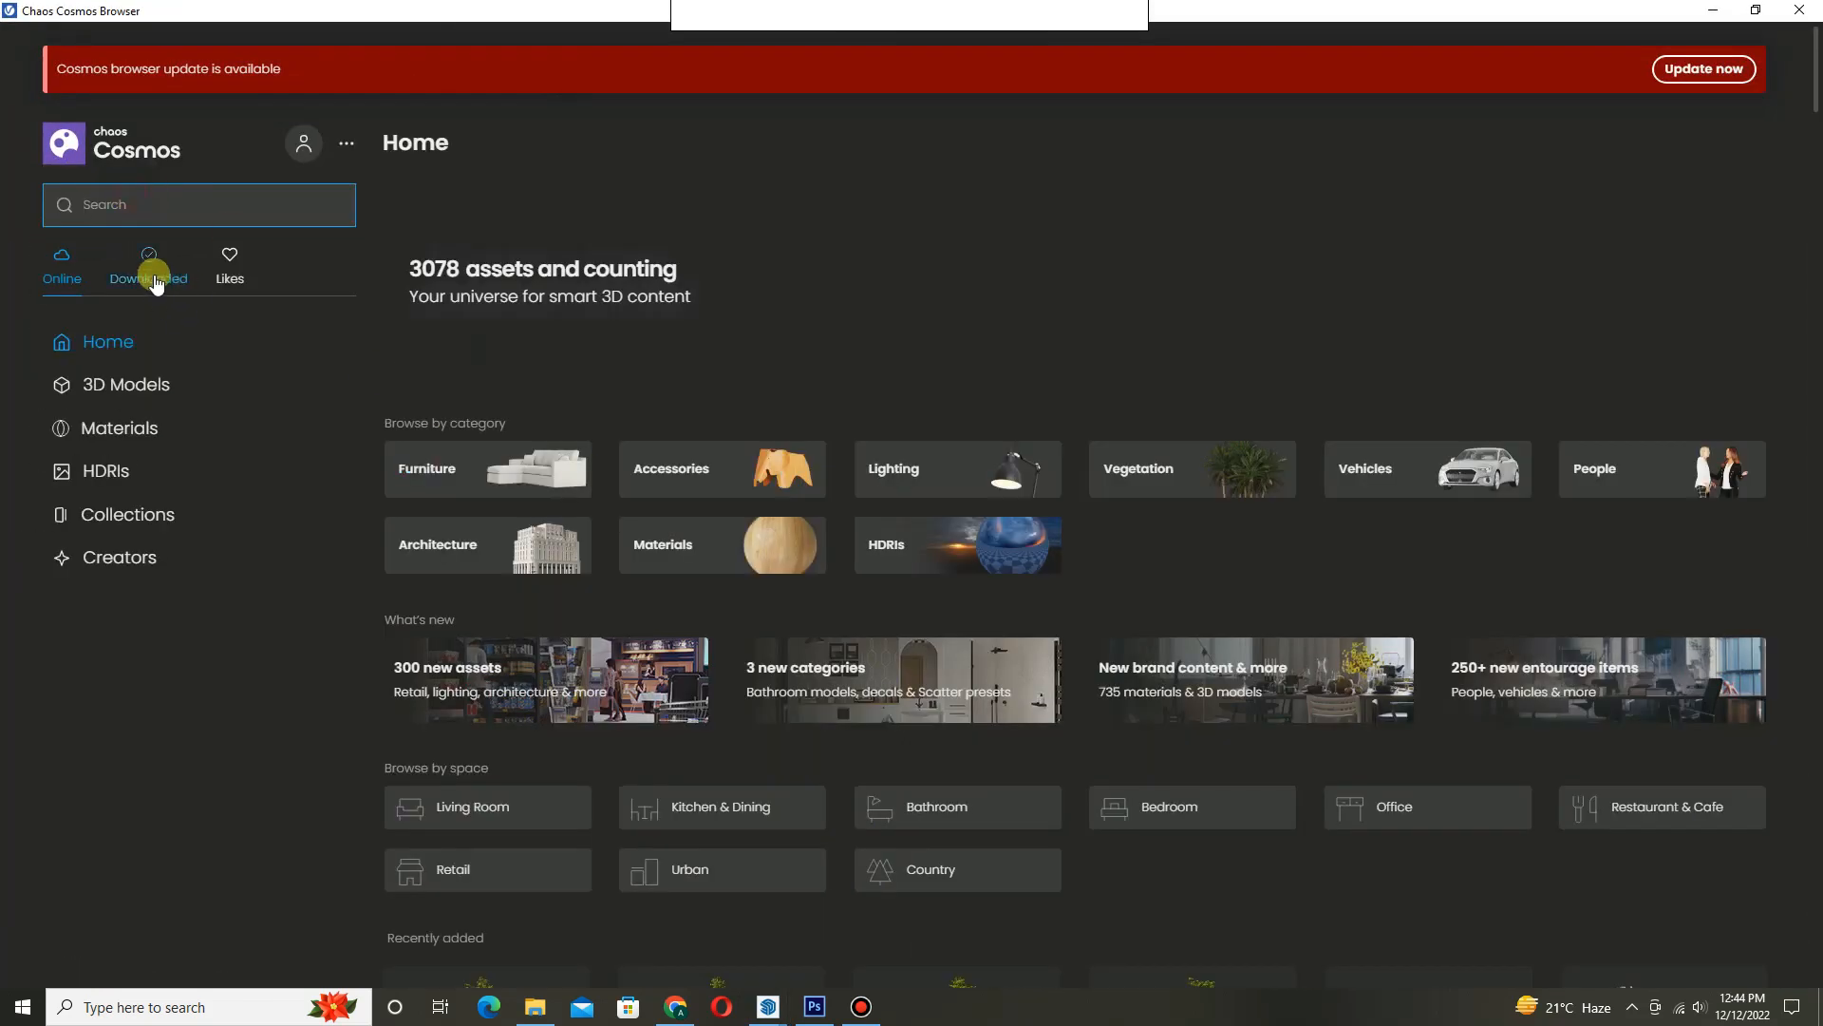
click(152, 277)
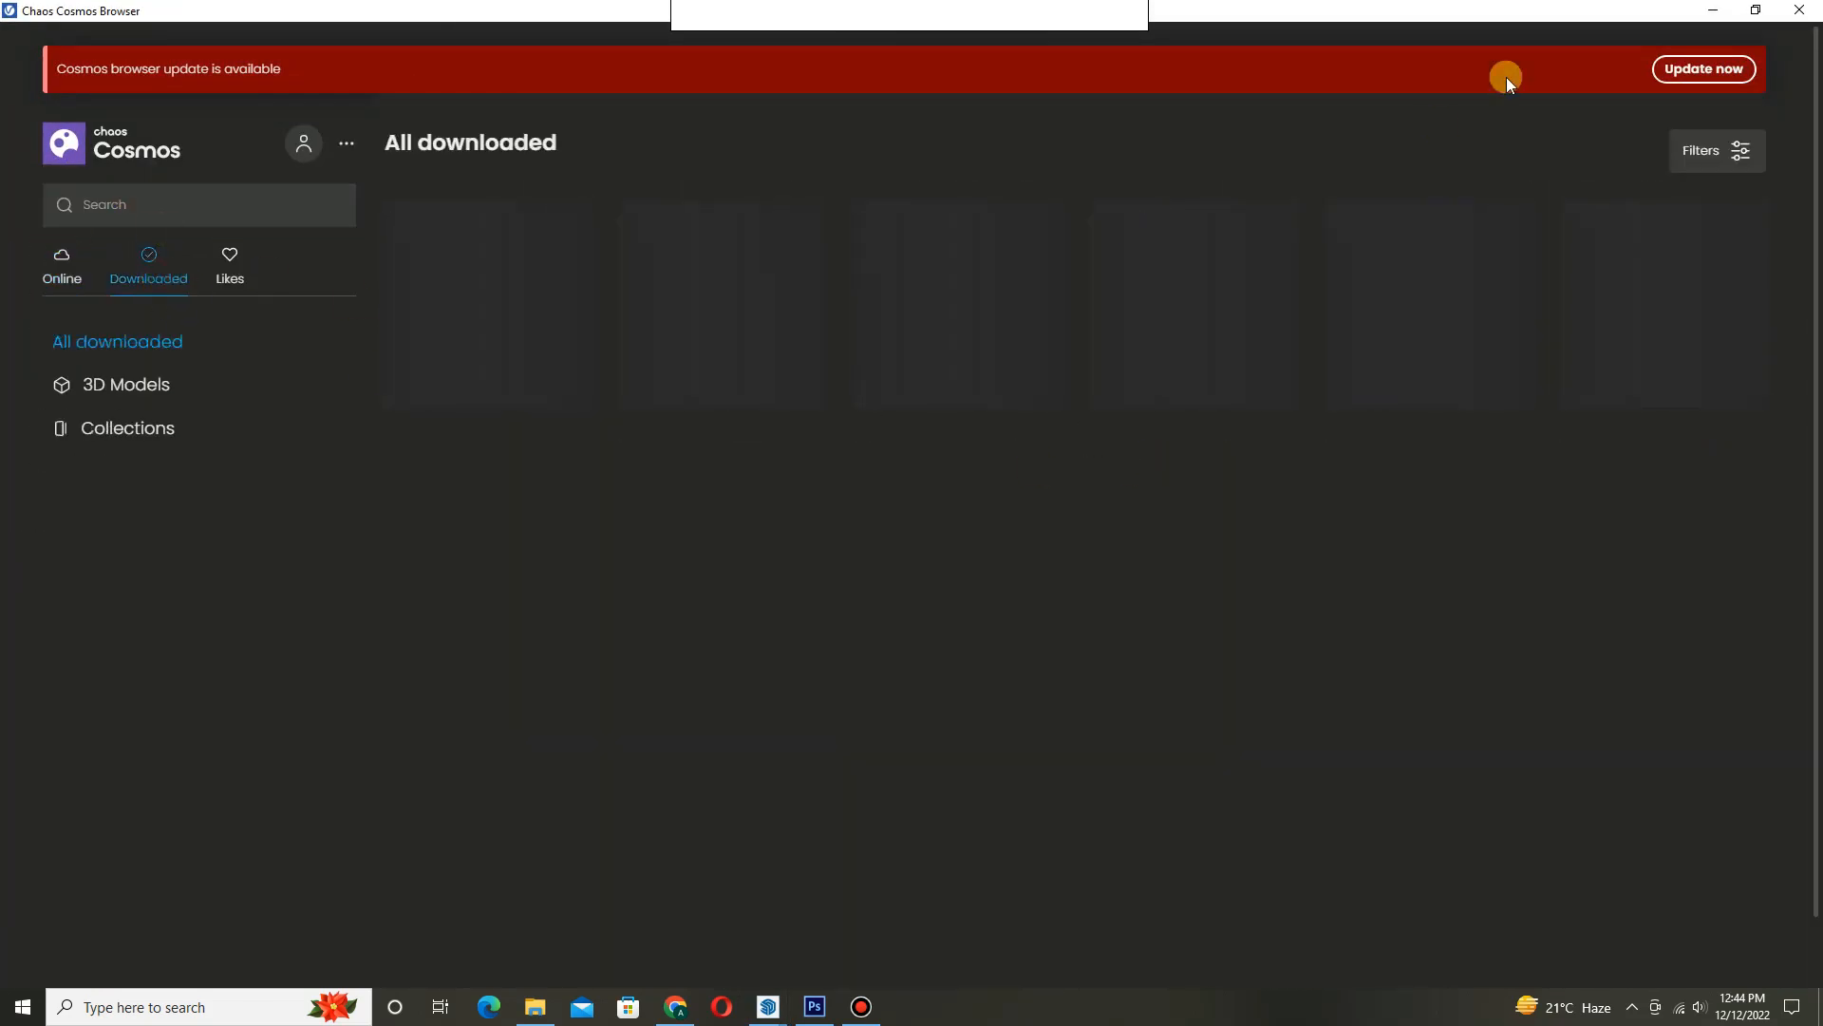
click(1756, 10)
scroll(418, 532, down, 10)
scroll(404, 549, down, 5)
scroll(314, 446, up, 1)
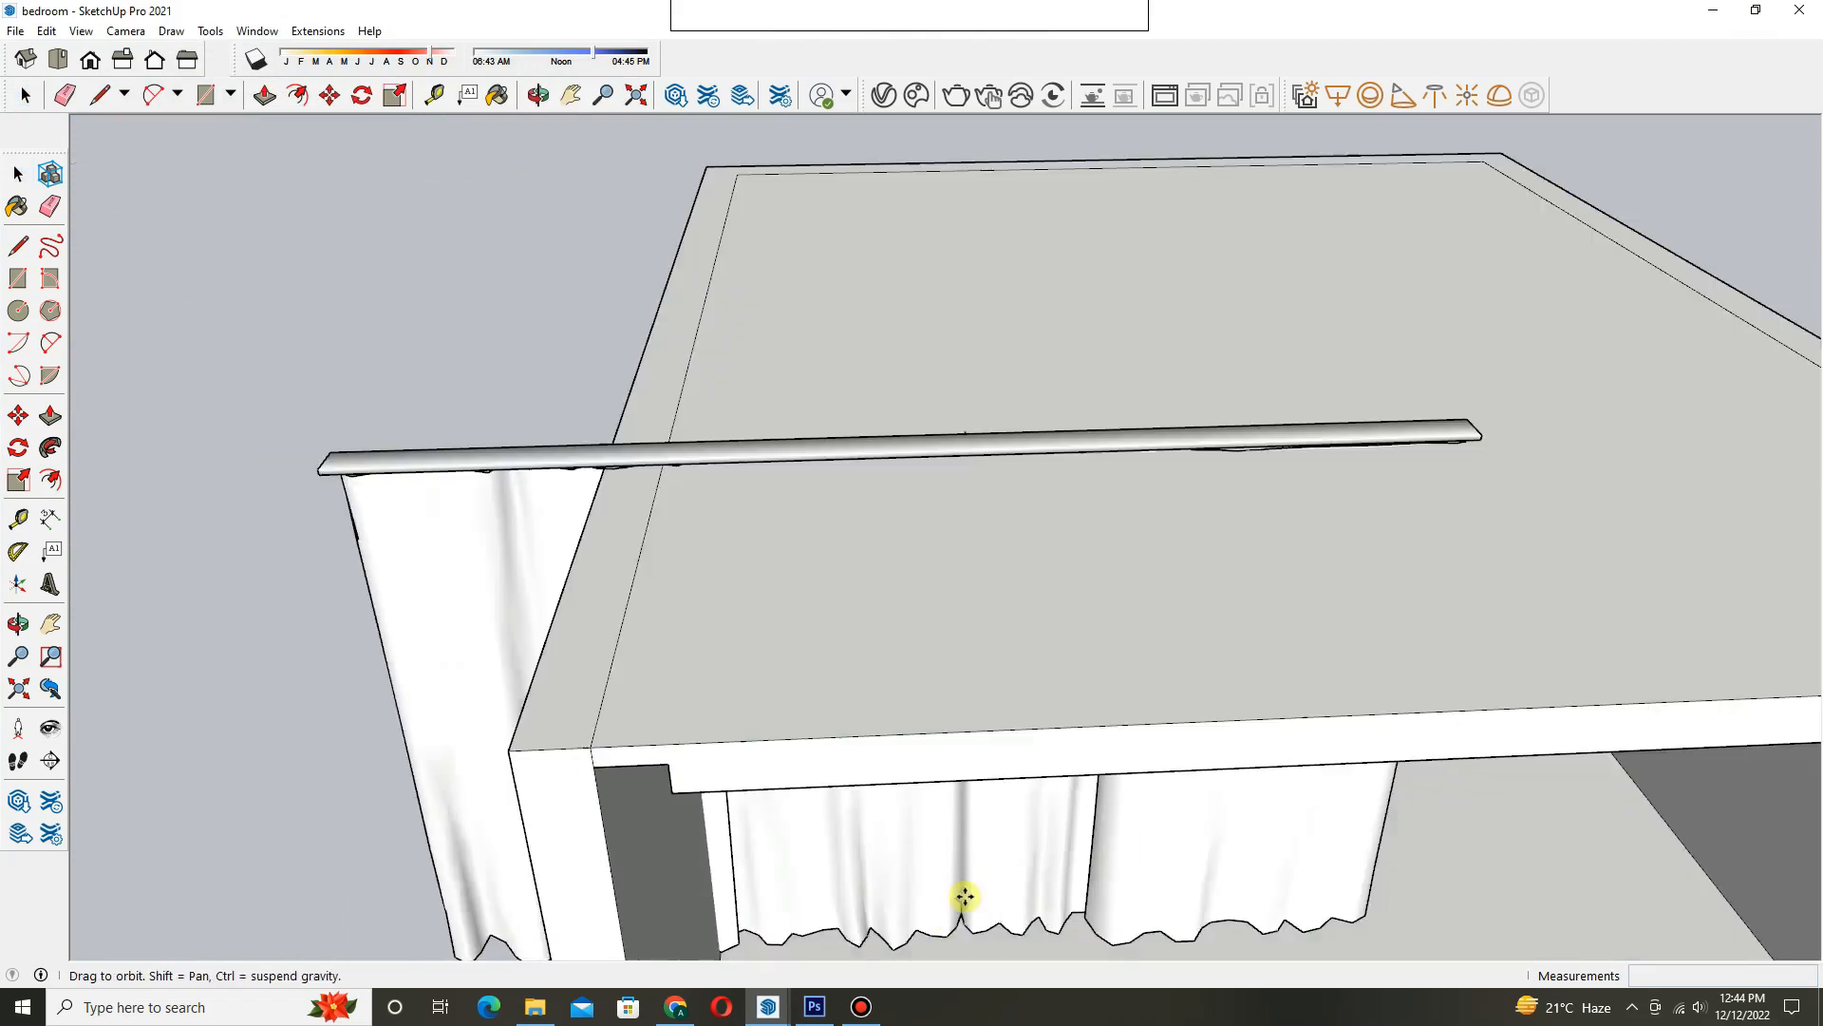
- Rotate the curtain parallel to the window wall and move it over to the inner side of that wall
key(q)
scroll(721, 504, down, 3)
scroll(694, 389, up, 4)
key(m)
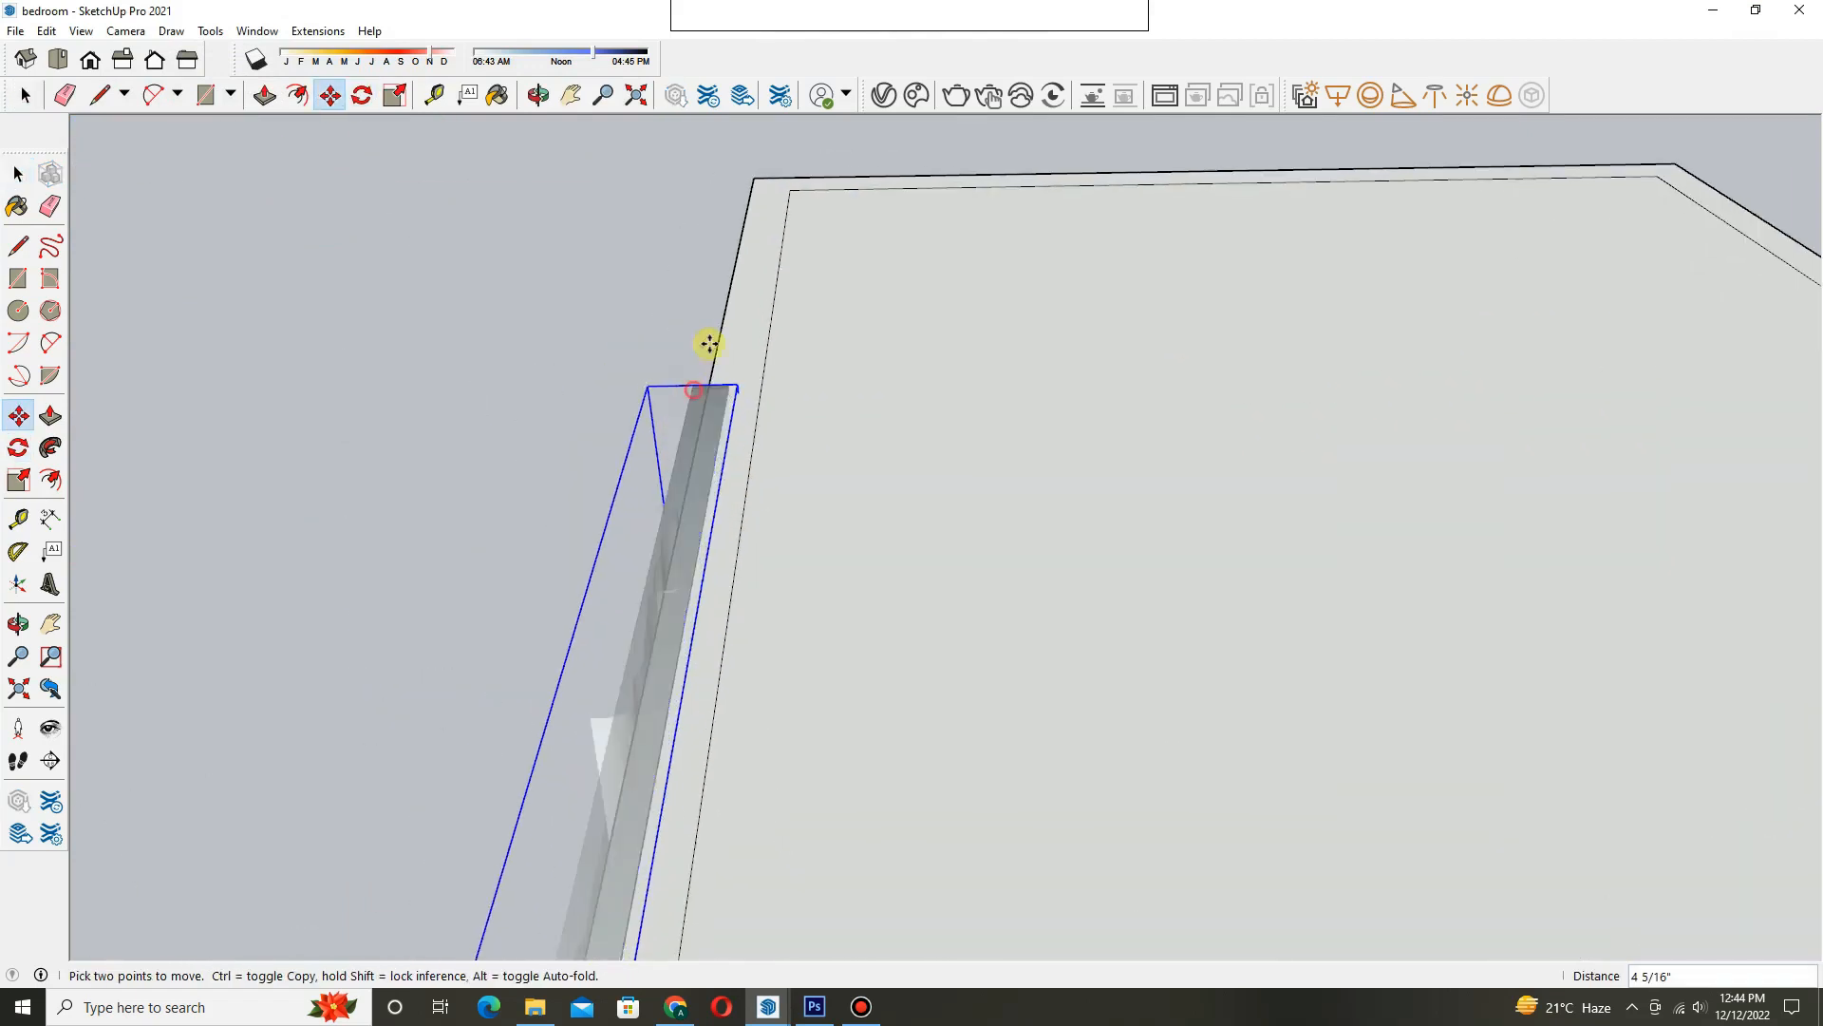
scroll(803, 211, up, 2)
click(807, 211)
click(879, 265)
- Move the curtain so that it hangs in the ceiling recess in front of the window
middle_drag(859, 570, 751, 387)
scroll(712, 387, up, 2)
click(618, 355)
click(617, 382)
middle_drag(616, 381, 806, 293)
click(762, 307)
middle_drag(879, 408, 839, 496)
scroll(839, 497, down, 3)
mouse_move(807, 712)
middle_down()
mouse_move(745, 647)
mouse_move(793, 689)
middle_up()
key(space)
key(s)
scroll(744, 647, down, 4)
key(space)
- Run a V-Ray test render of the open room with its curtain and close the frame buffer
middle_drag(779, 600, 840, 494)
scroll(887, 598, up, 4)
scroll(887, 598, up, 2)
middle_drag(887, 598, 897, 698)
scroll(916, 602, down, 3)
scroll(915, 602, down, 2)
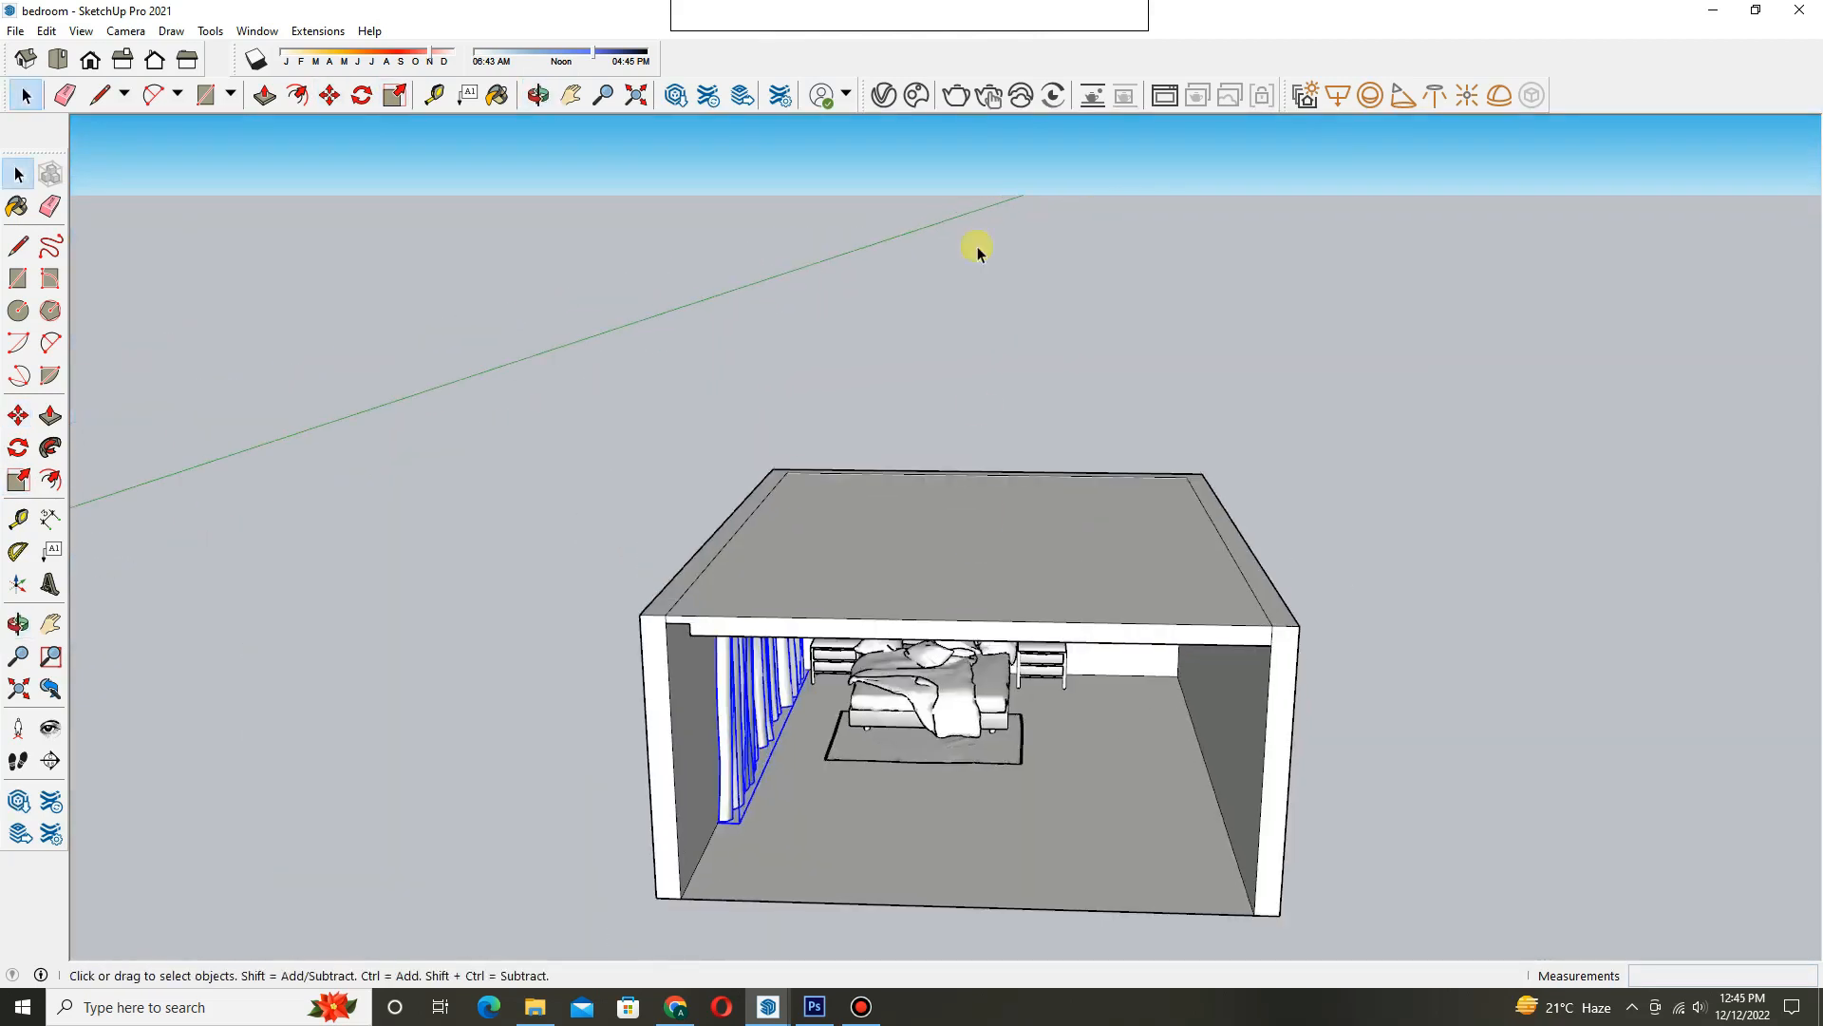
middle_drag(979, 415, 971, 360)
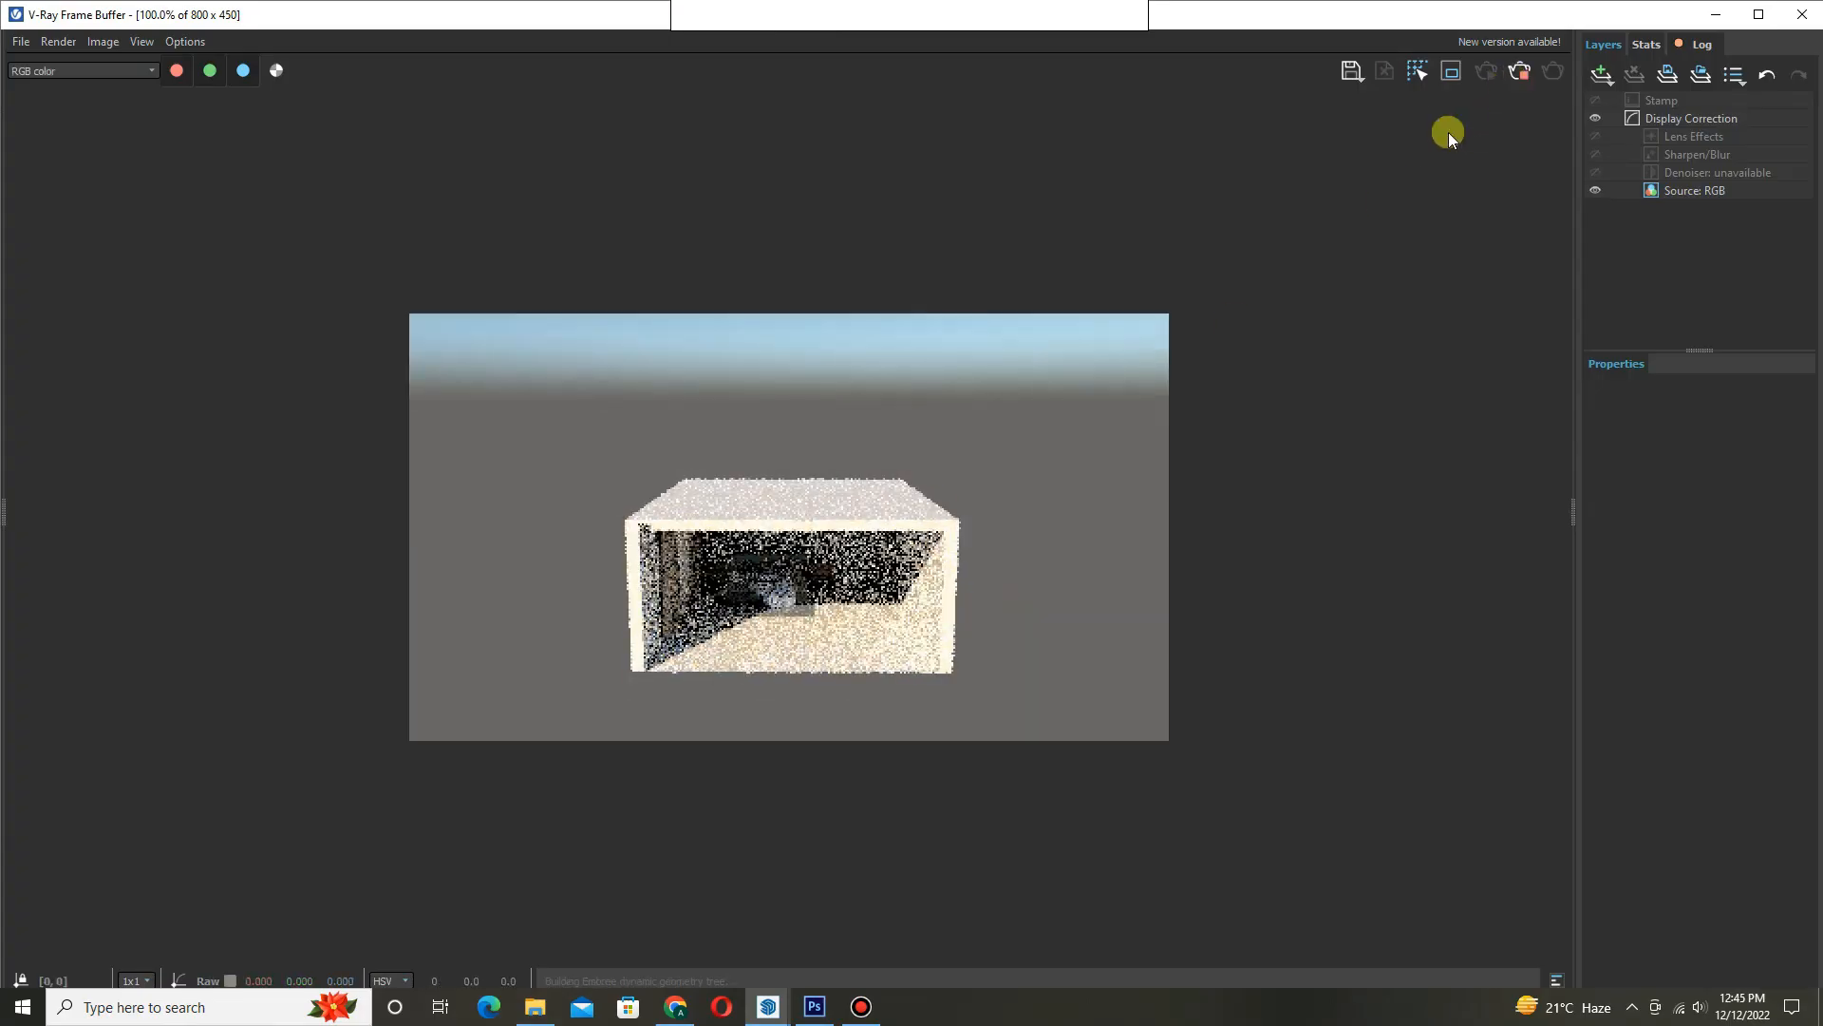
click(1798, 11)
- Open the light list in the V-Ray Asset Editor, switch off SunLight and close the editor
click(771, 583)
click(1044, 502)
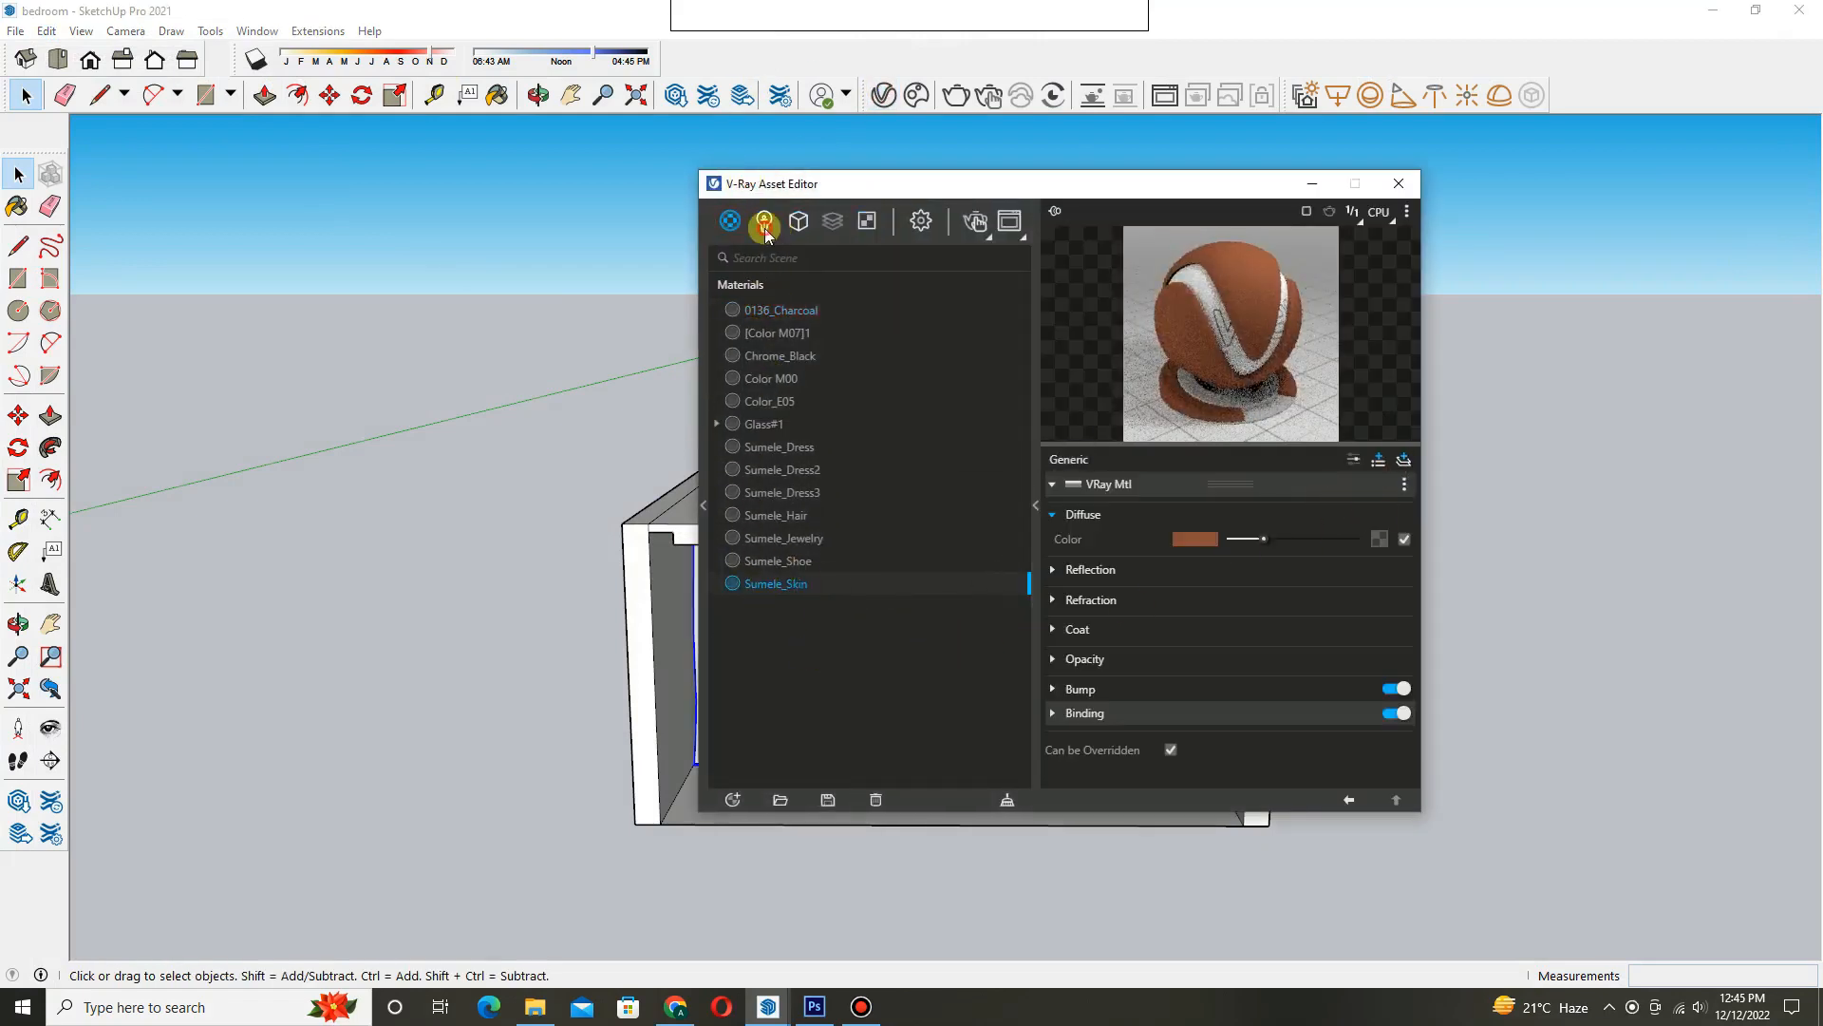
drag(788, 179, 602, 203)
click(580, 245)
click(581, 335)
click(1211, 208)
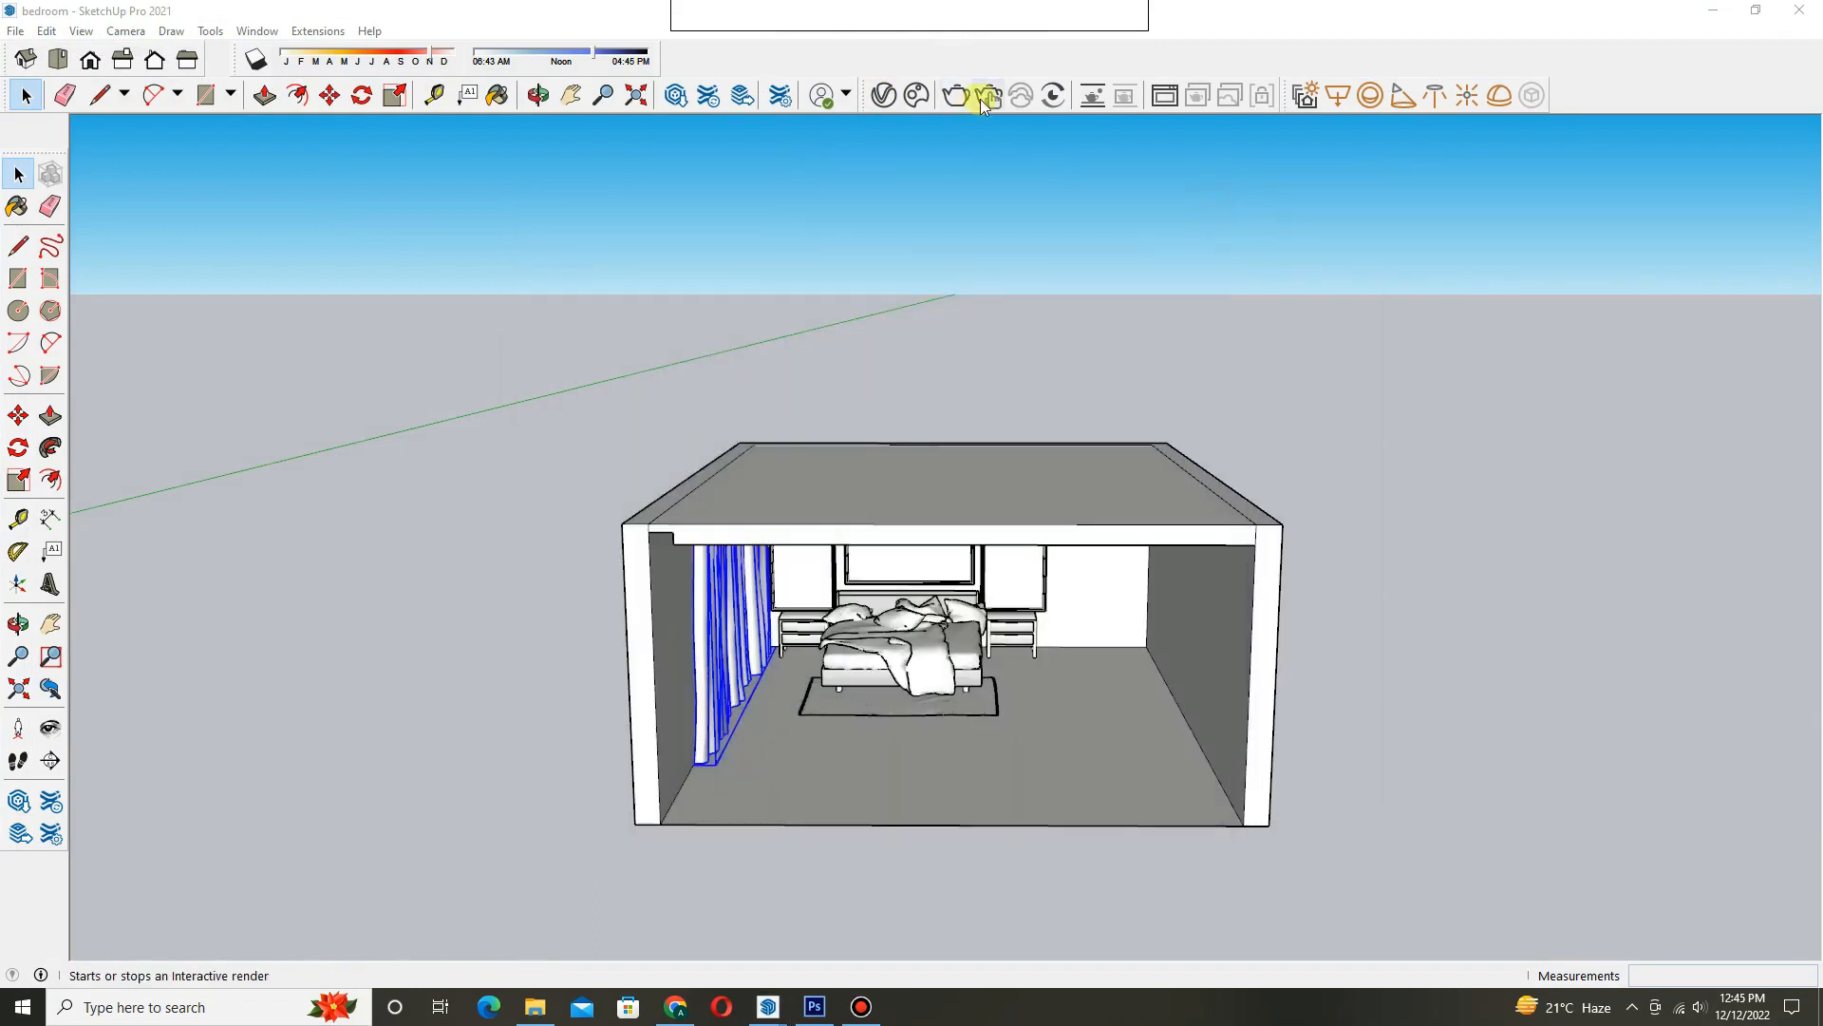
- Check the room in an interactive V-Ray render, stop the render and close the frame buffer
click(971, 99)
scroll(798, 643, up, 2)
middle_drag(779, 652, 793, 603)
click(1520, 72)
click(1798, 15)
- Draw a V-Ray Rectangle Light over the window opening and flip it to shine into the room
middle_drag(959, 532, 1253, 542)
click(1338, 95)
scroll(760, 531, up, 2)
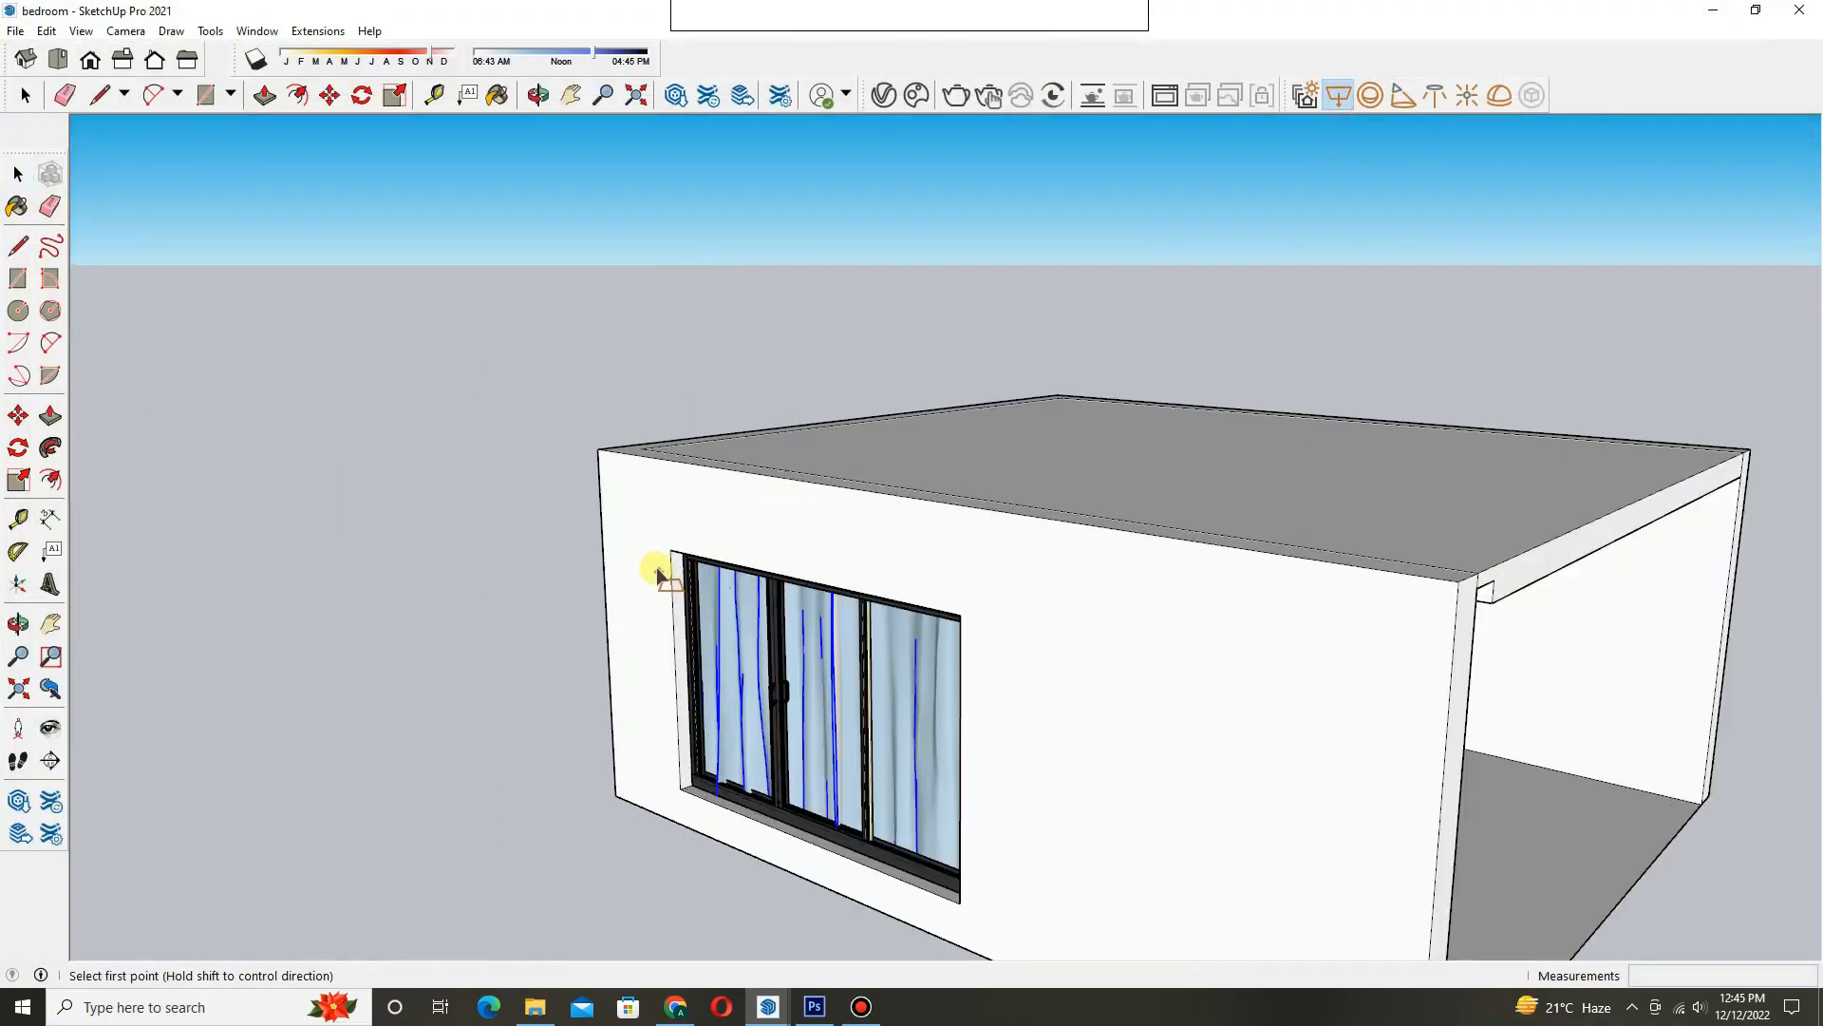
click(960, 903)
click(936, 757)
right_click(936, 757)
mouse_move(1079, 634)
click(1144, 676)
- Move the rectangle light from the window opening inward past the curtain
scroll(1079, 684, down, 3)
middle_drag(1063, 693, 751, 854)
key(m)
click(718, 885)
click(811, 846)
key(space)
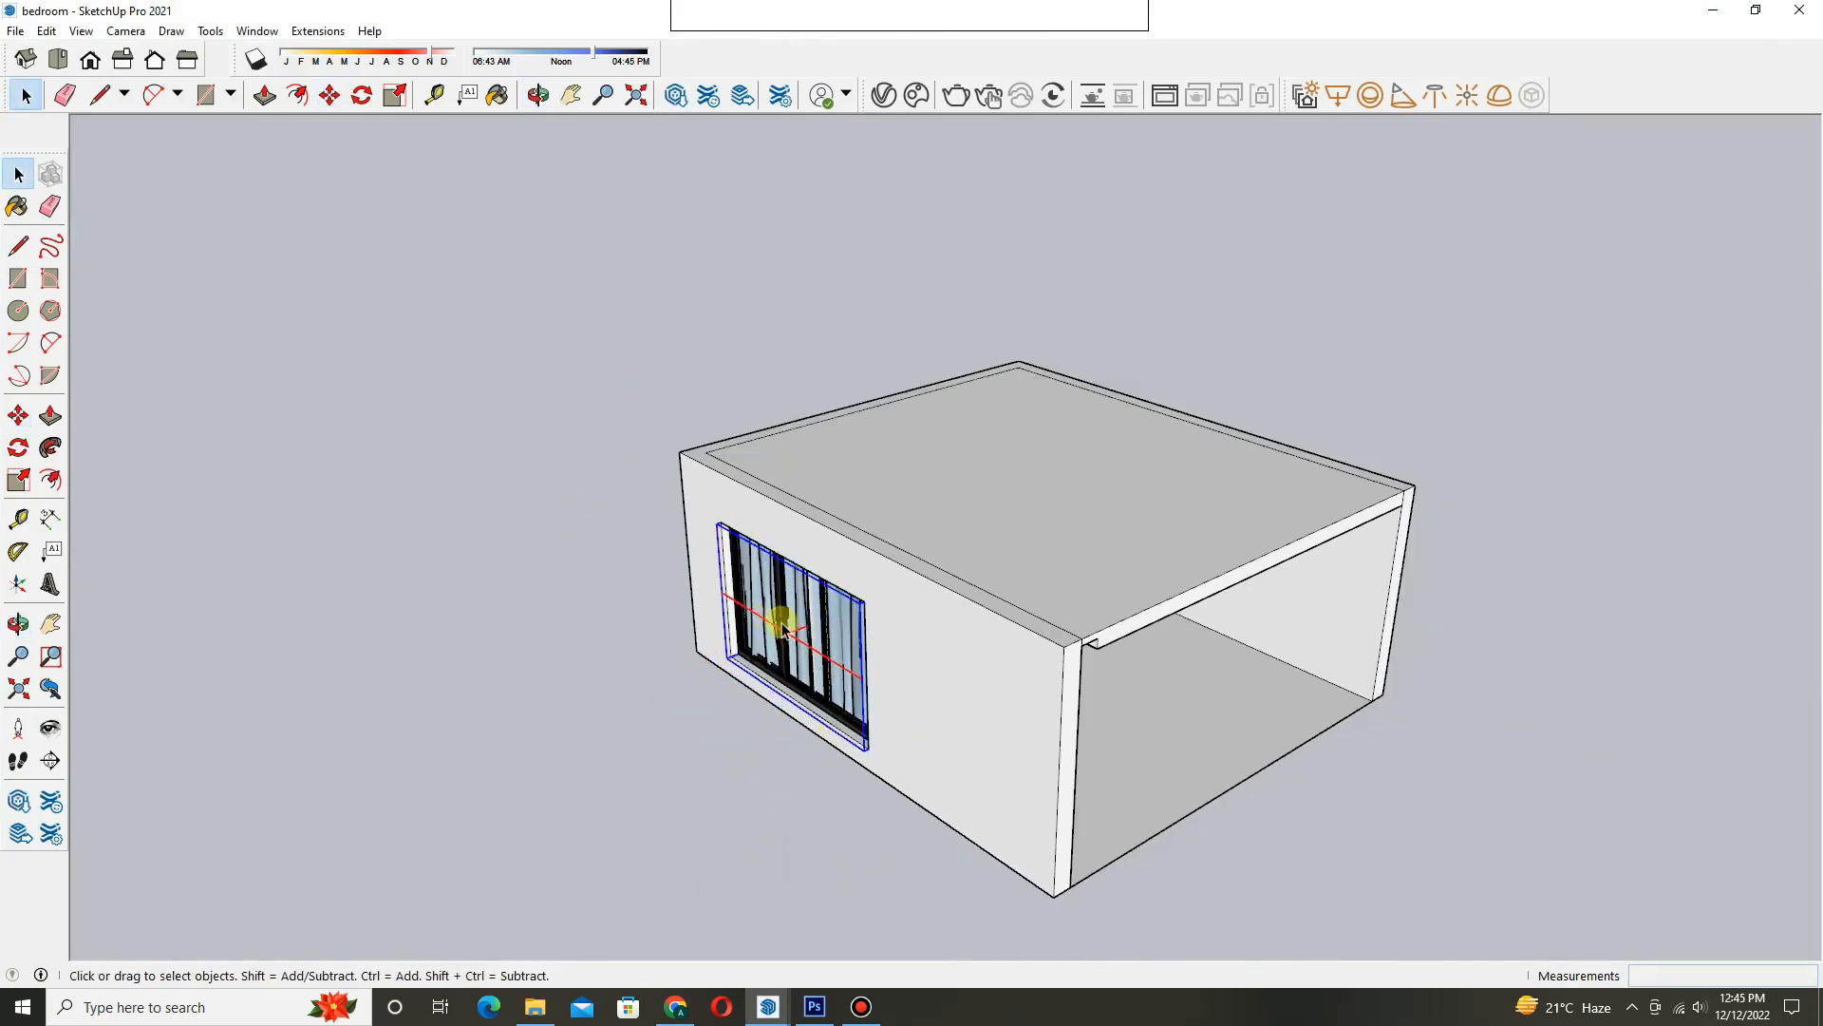
- Rename the rectangle light as "window light" in the V-Ray Asset Editor
scroll(773, 619, up, 1)
click(883, 103)
drag(993, 208, 1210, 196)
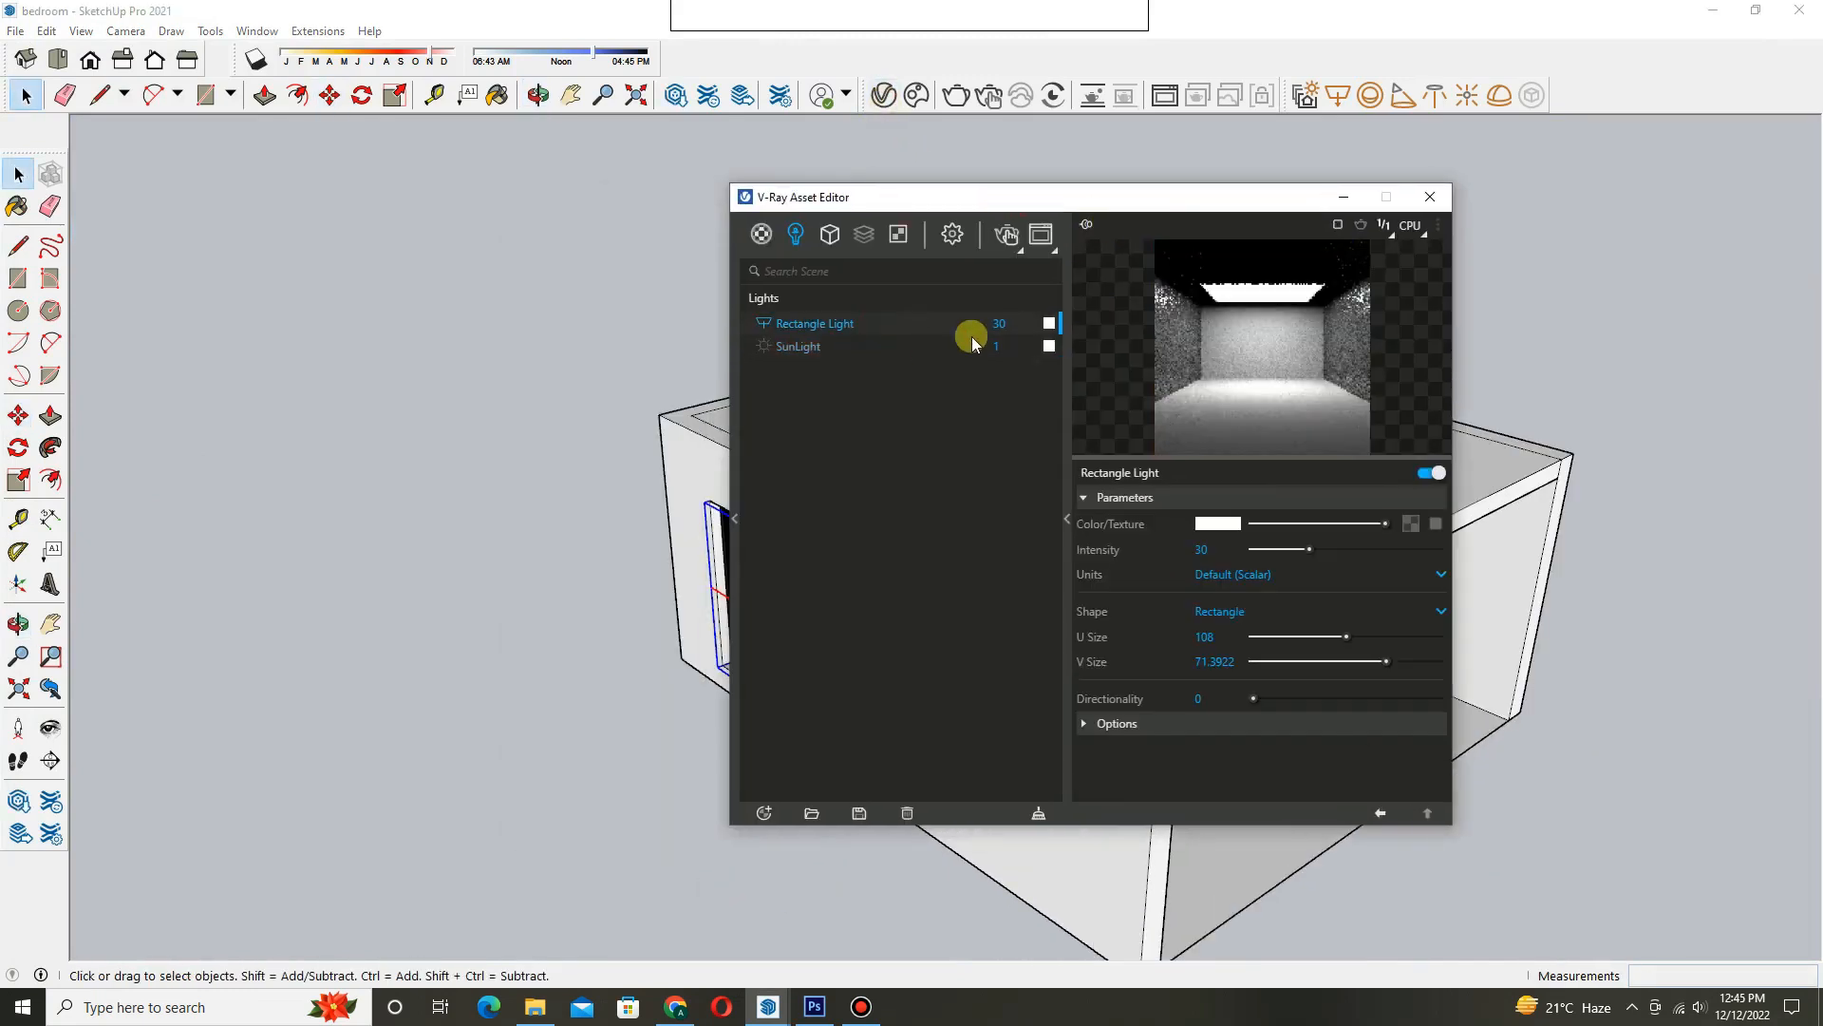
text(window loght)
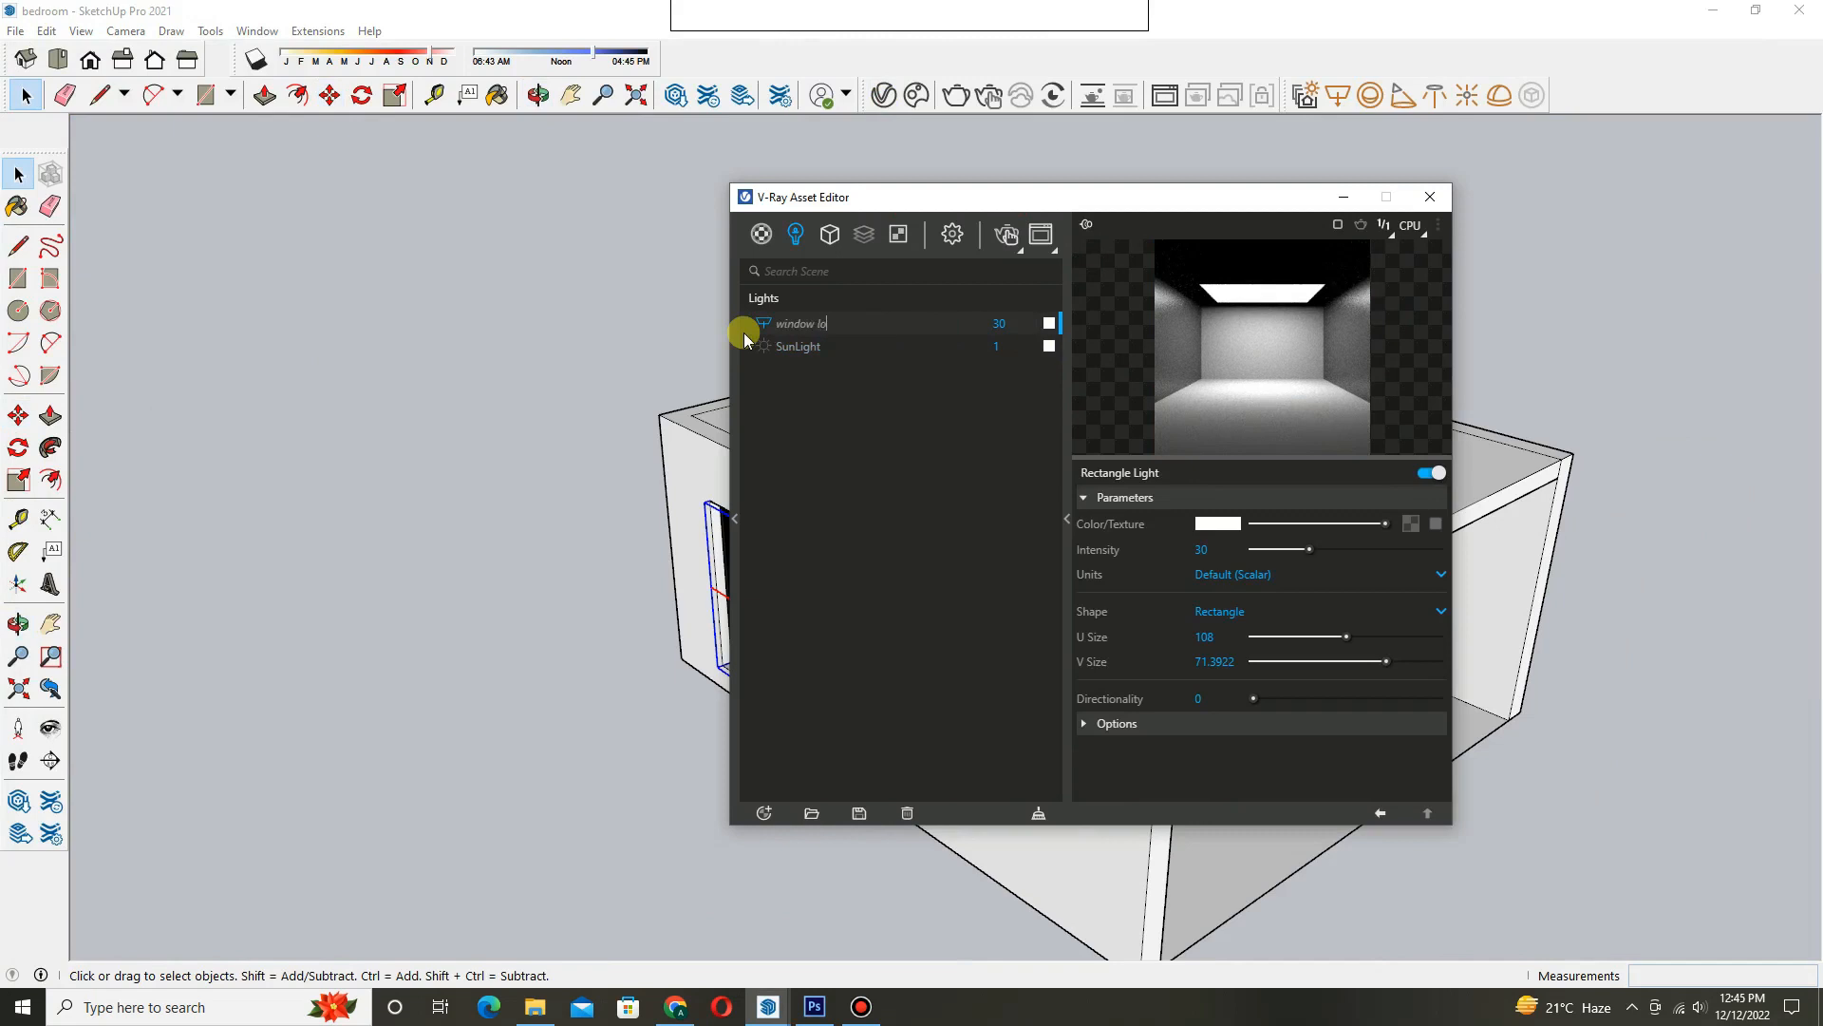
key(BackSpace)
key(BackSpace)
key(BackSpace)
key(BackSpace)
text(ight)
key(Return)
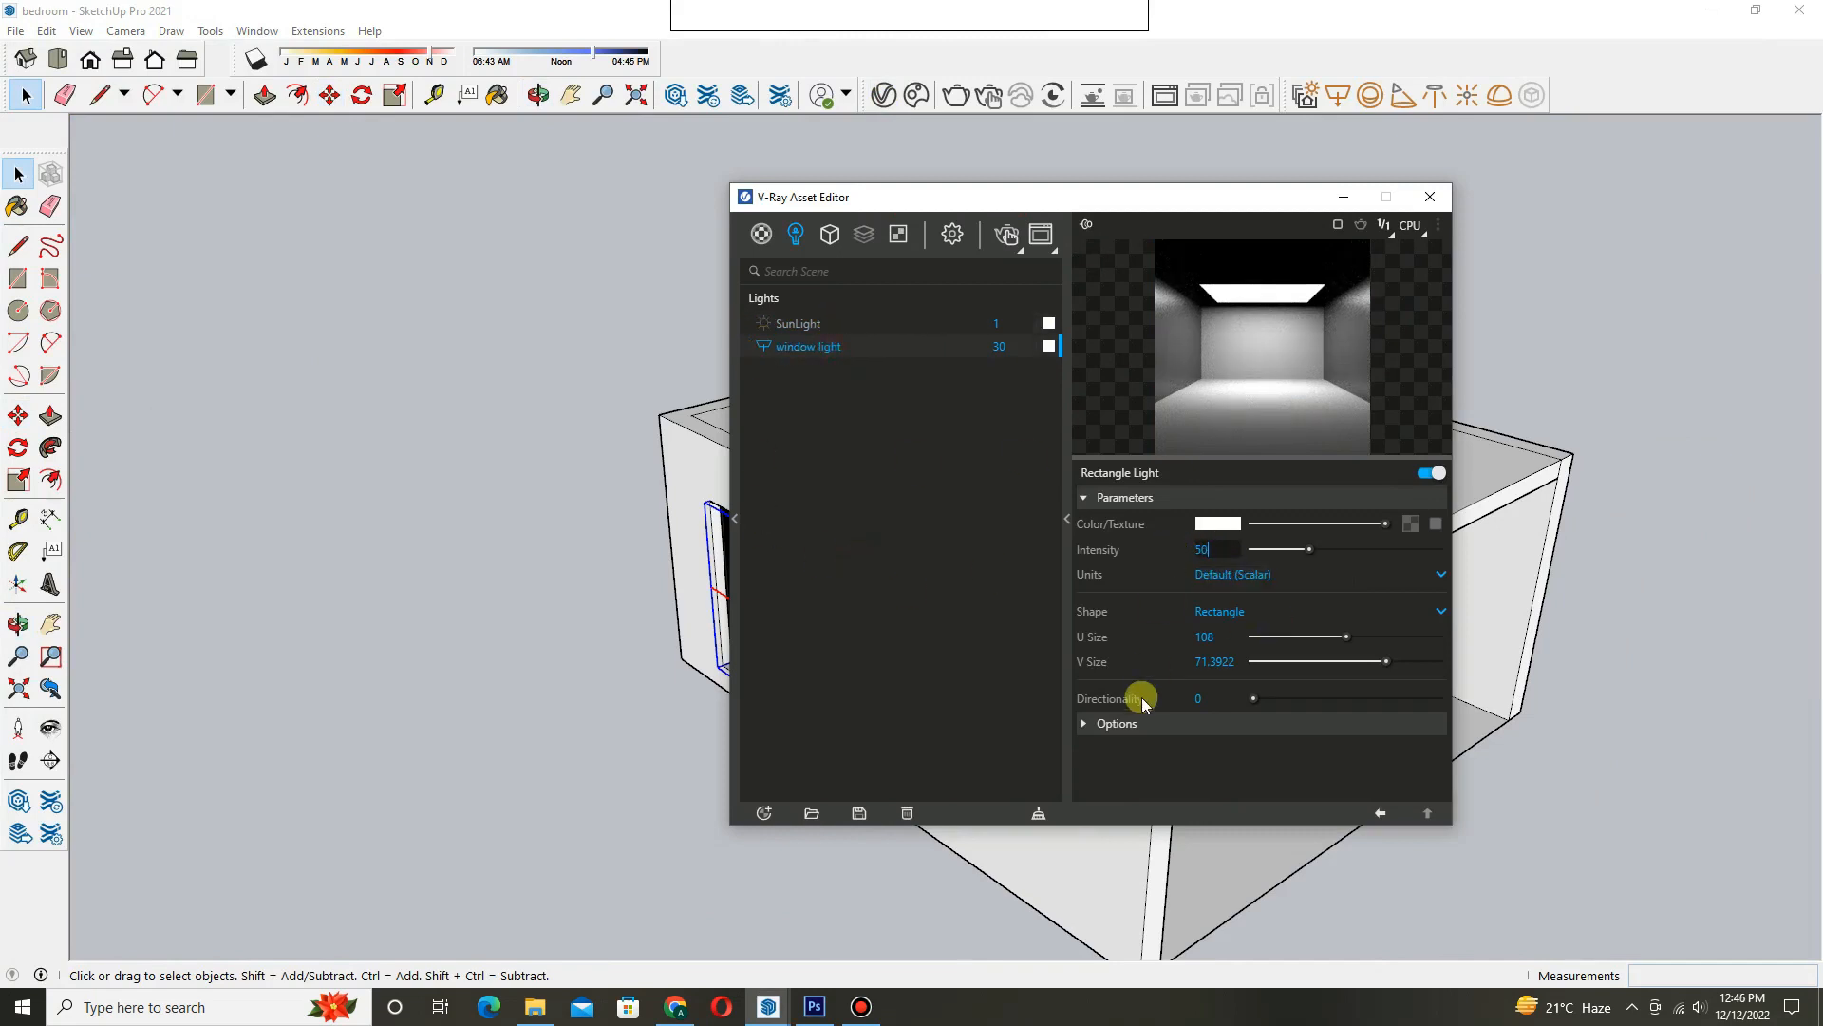
- Set the window light's intensity to 50, make it invisible and turn off Affect Reflections
click(1176, 735)
scroll(1160, 669, down, 3)
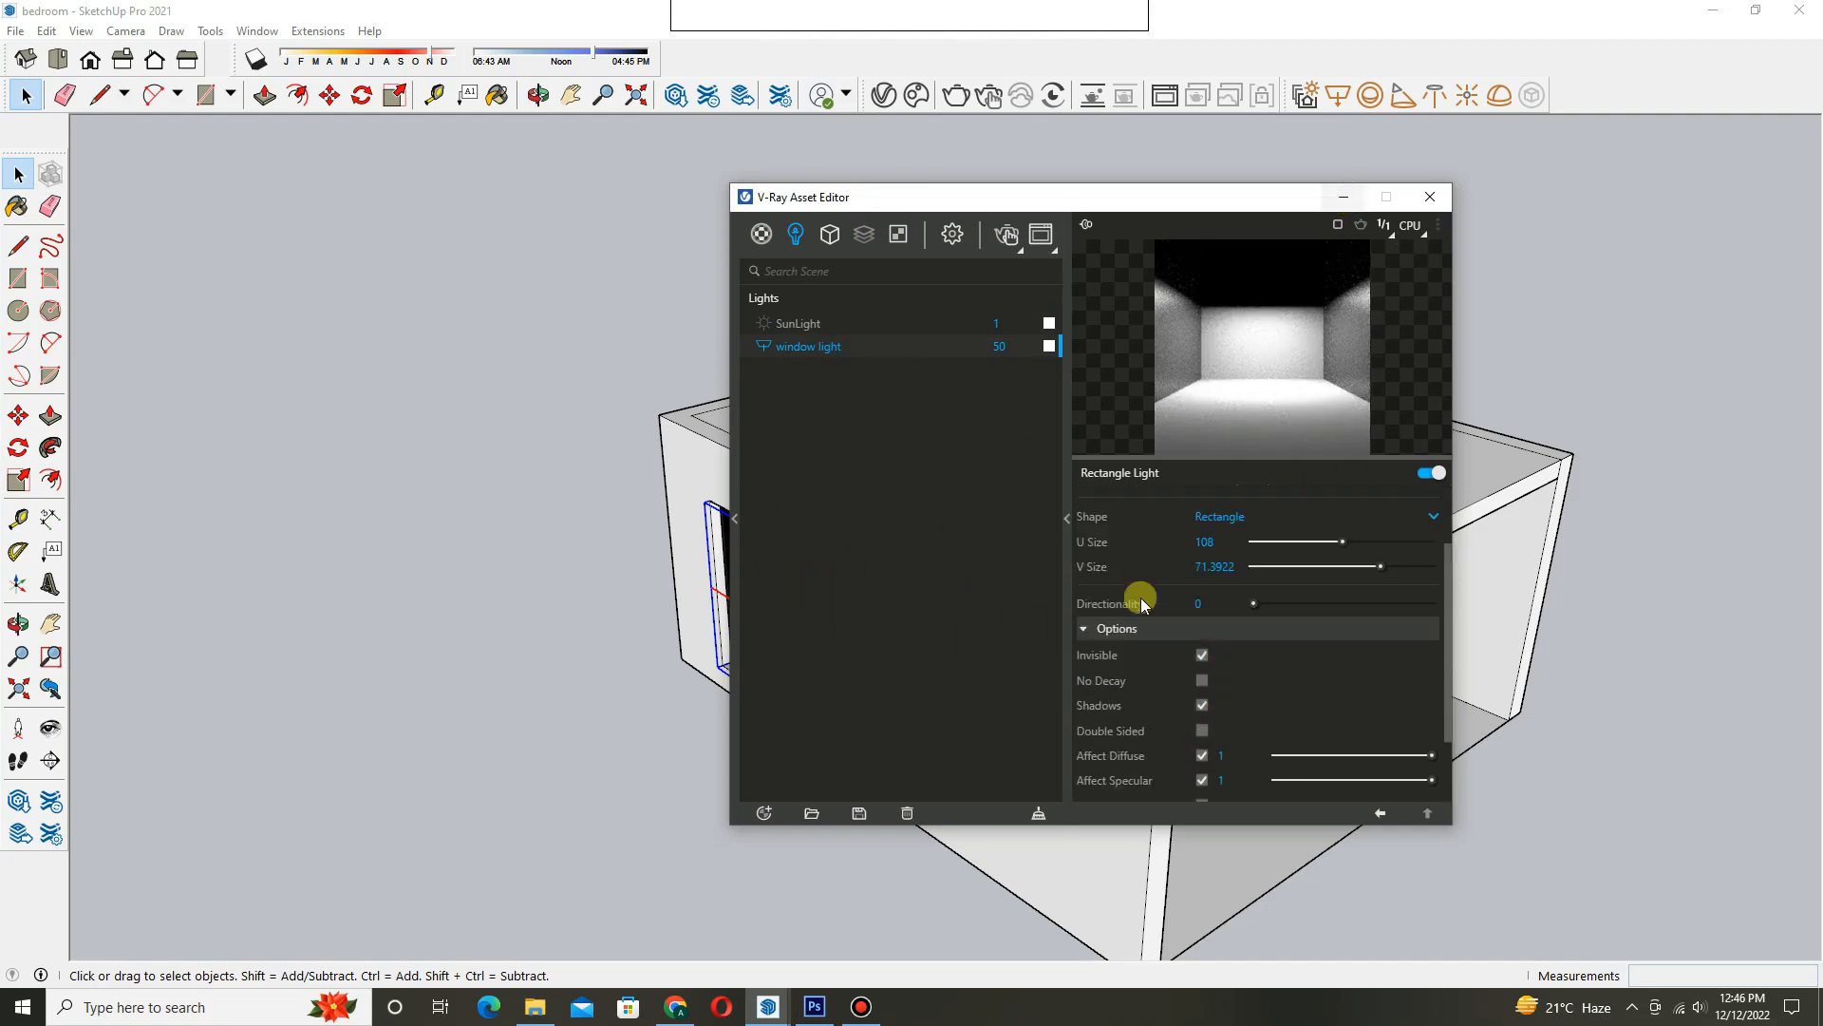
scroll(1142, 603, down, 1)
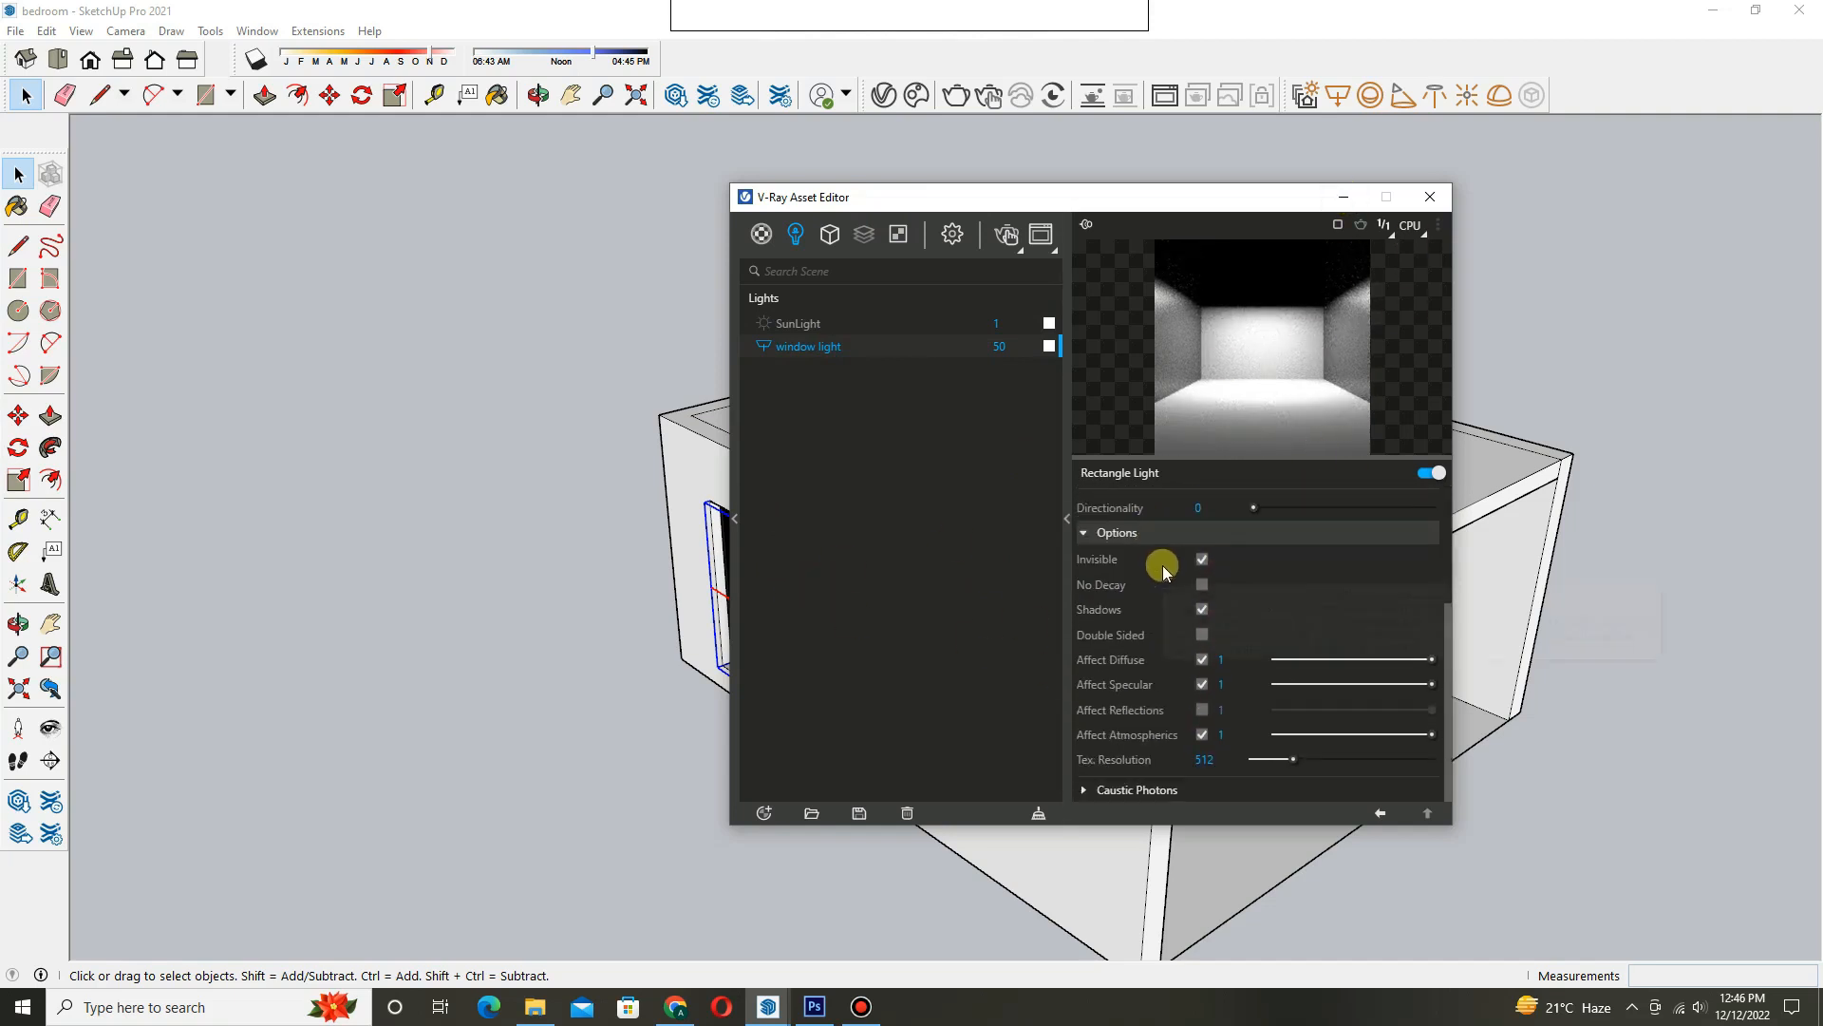
click(1430, 197)
- Examine the window light's effect in an interactive render beside the model and close the frame buffer
scroll(874, 618, up, 10)
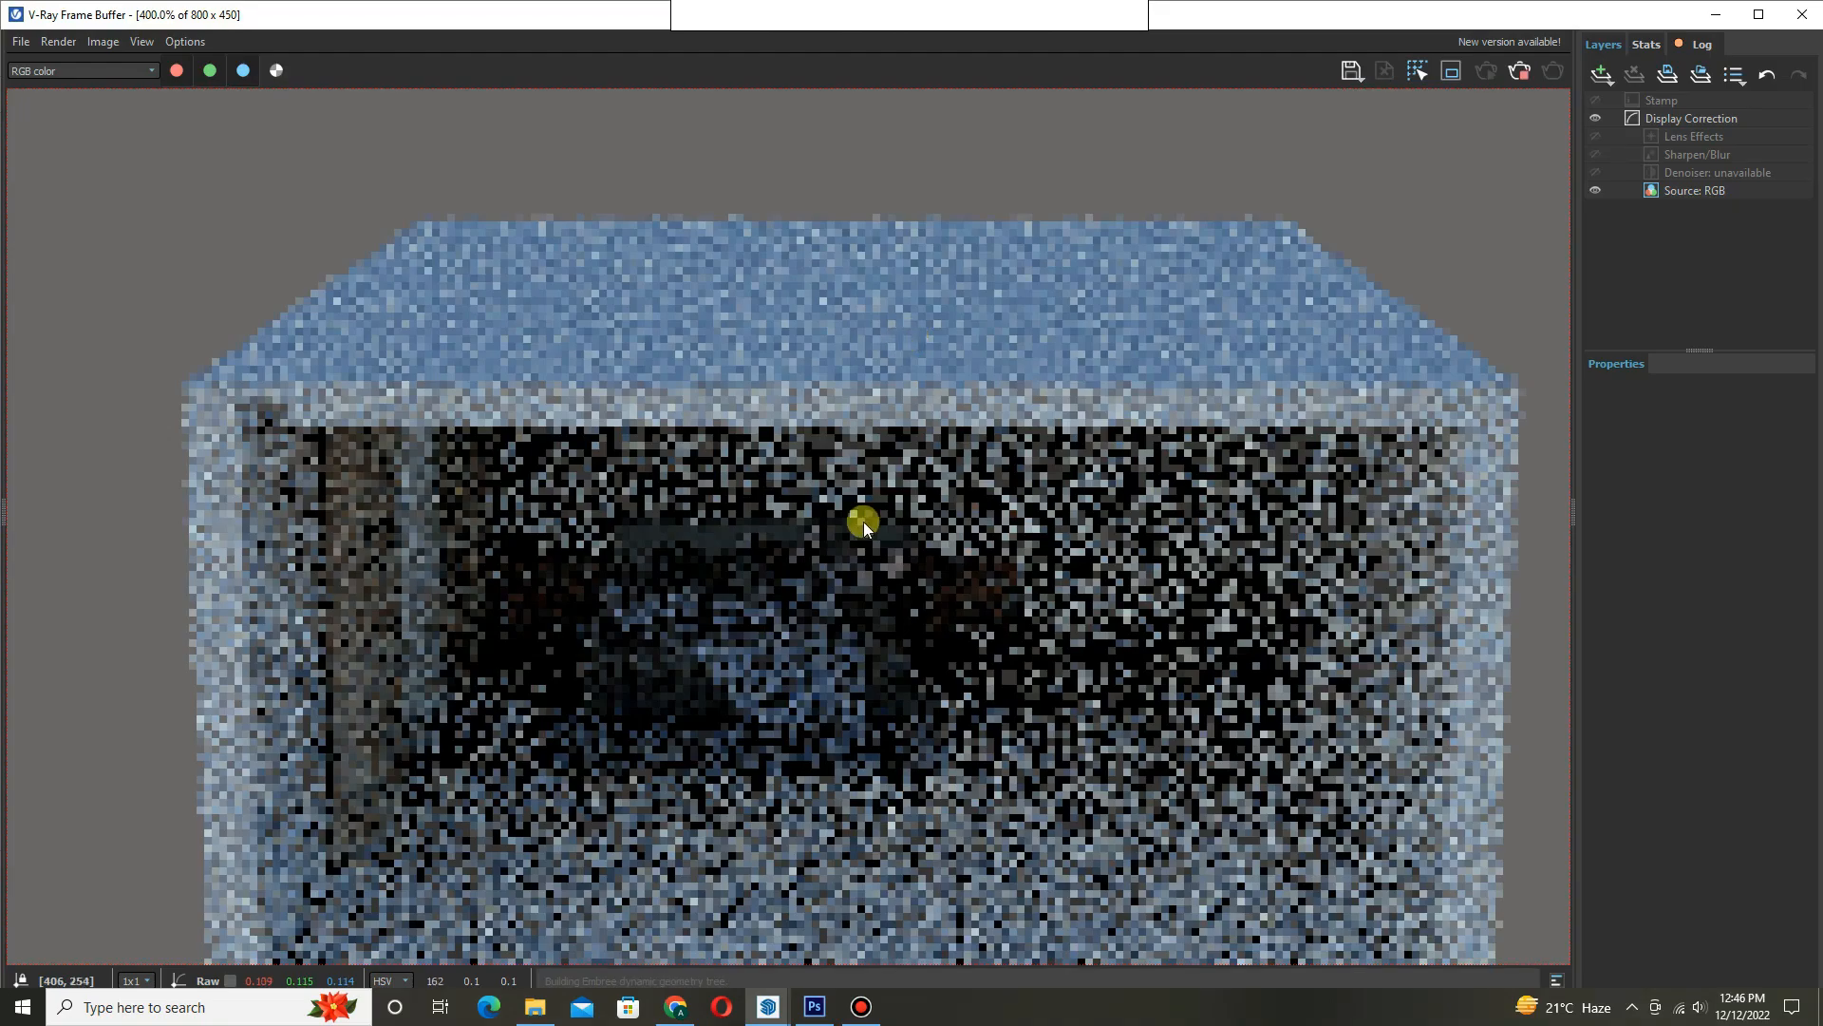
scroll(1056, 496, down, 2)
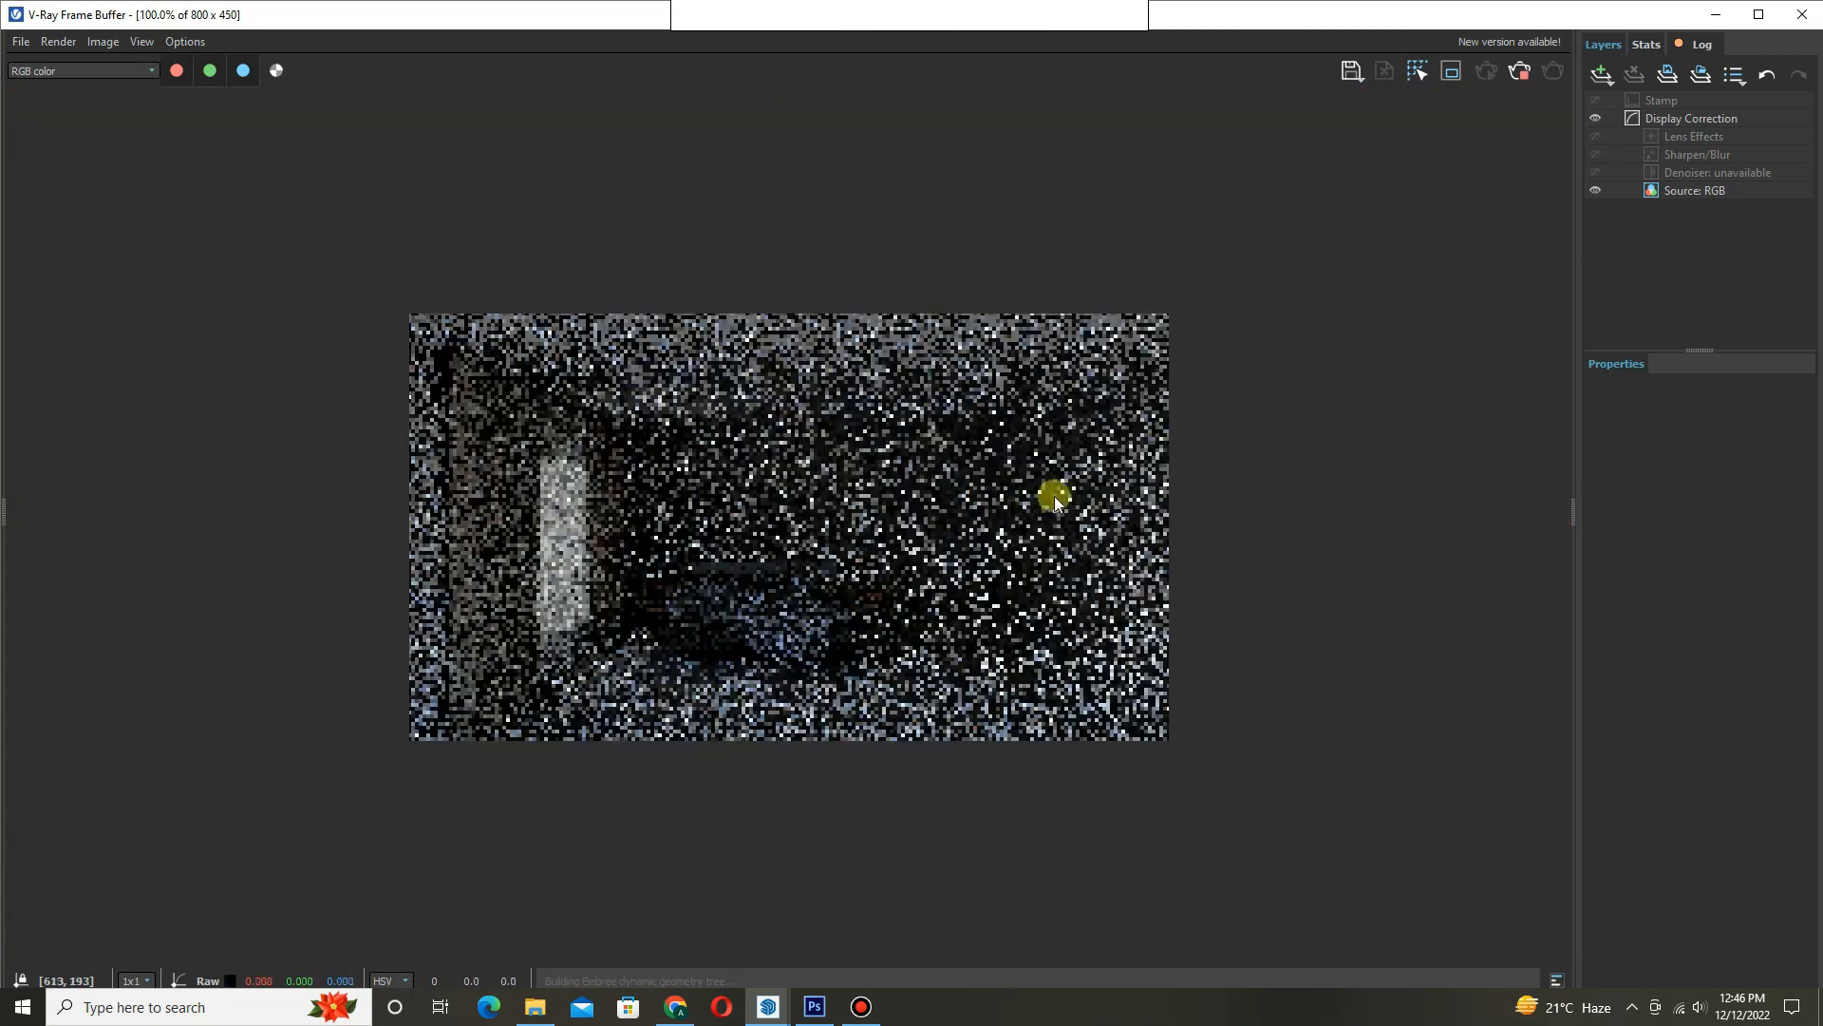
click(1758, 15)
click(1573, 652)
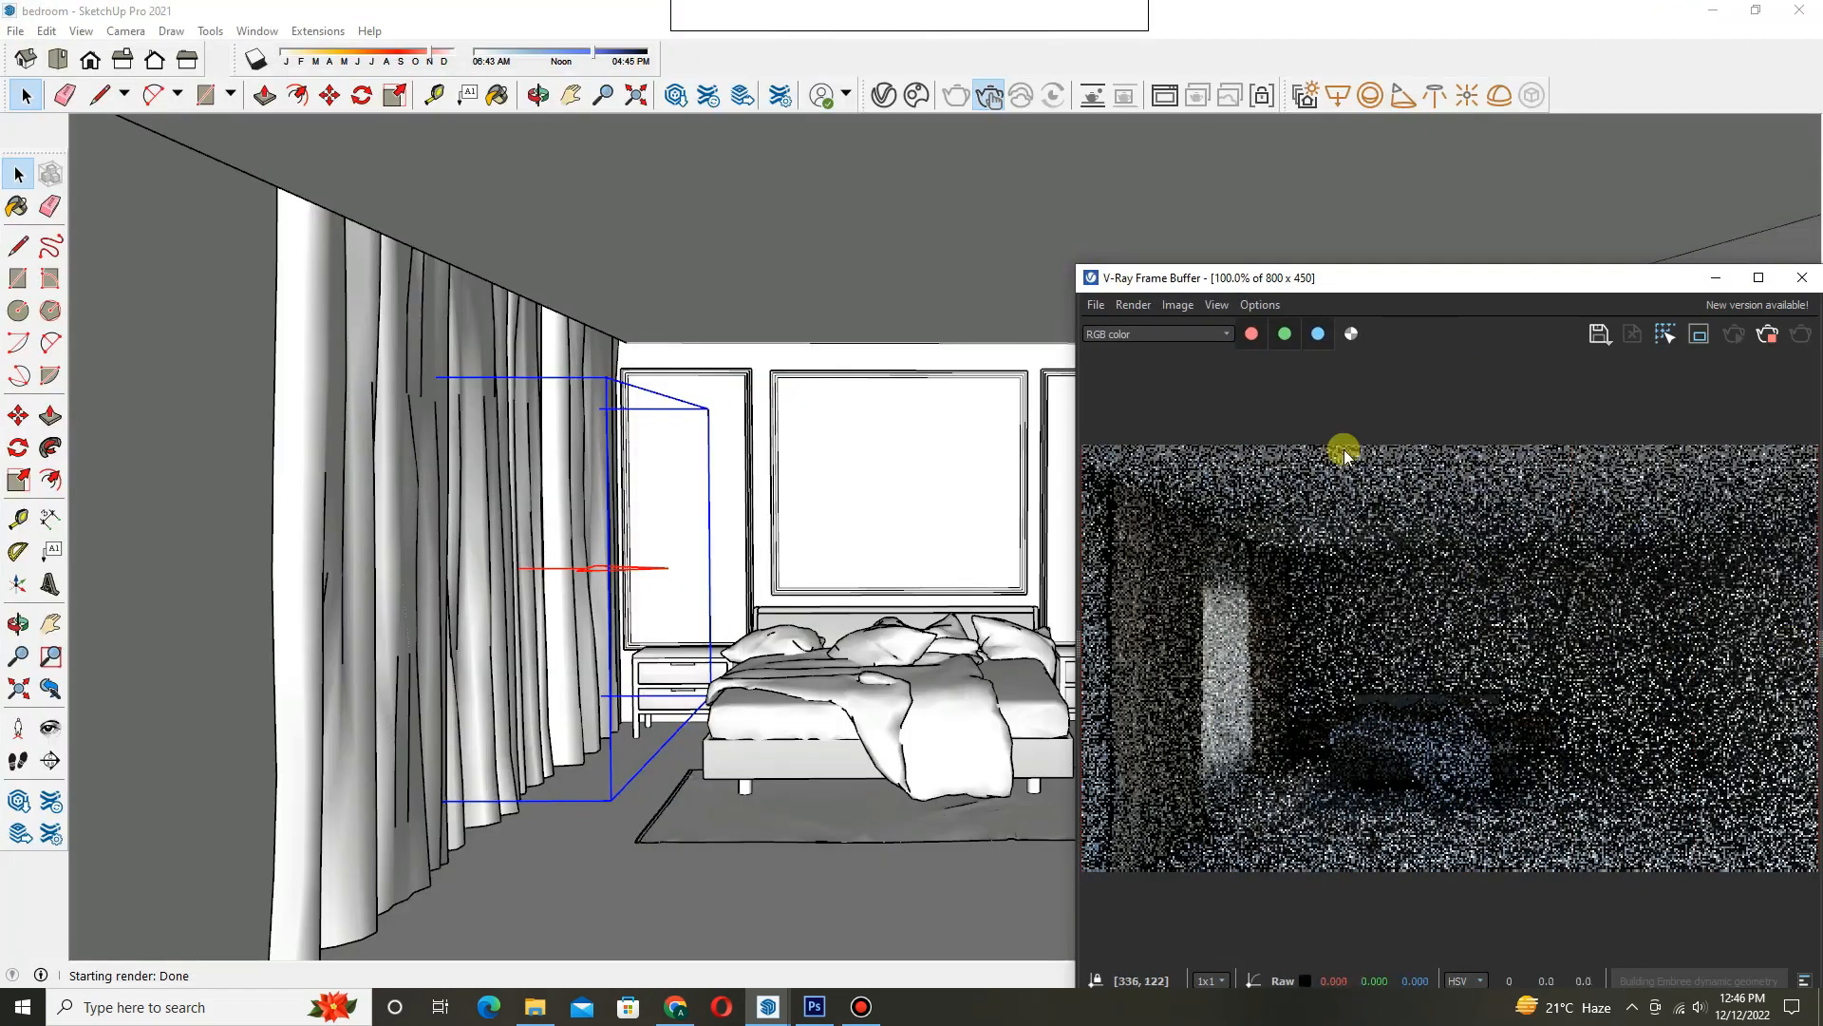
drag(1441, 278, 1436, 222)
drag(1665, 215, 1488, 177)
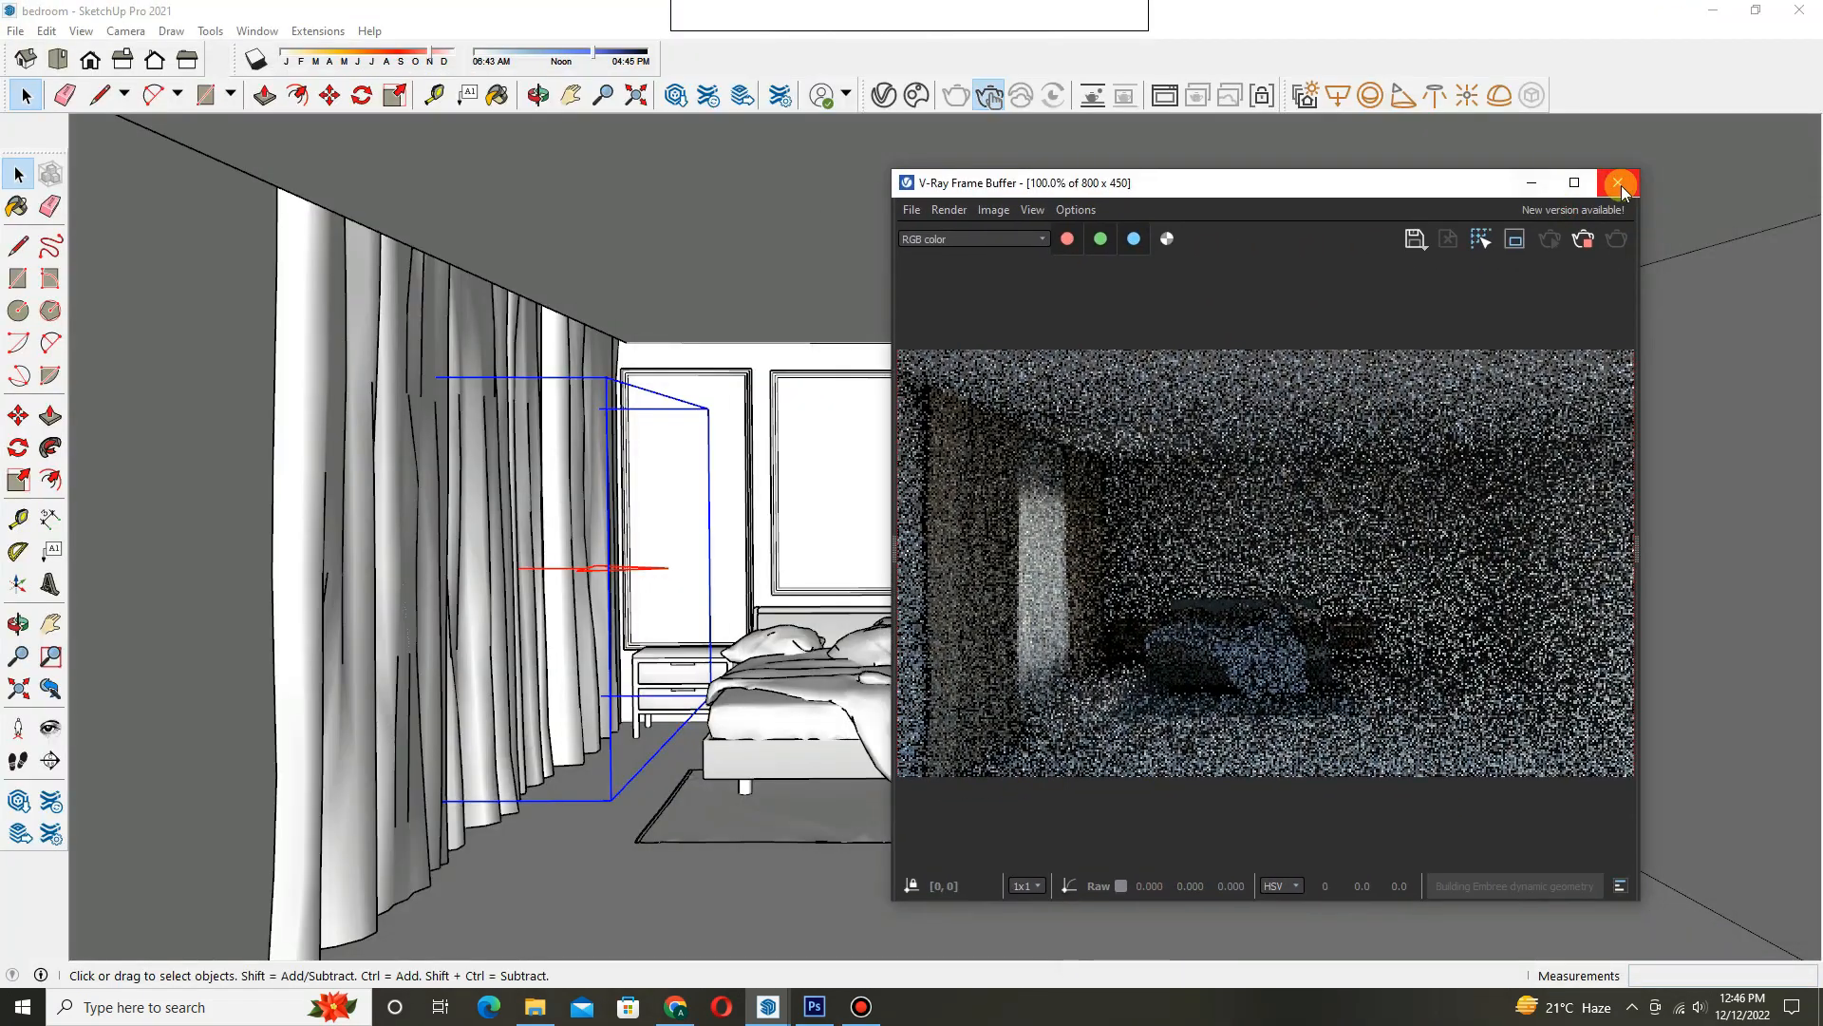
click(1618, 183)
- Draw a rectangle between opposite corners of the room's open front to close it
scroll(1029, 834, down, 5)
scroll(1029, 834, up, 2)
key(r)
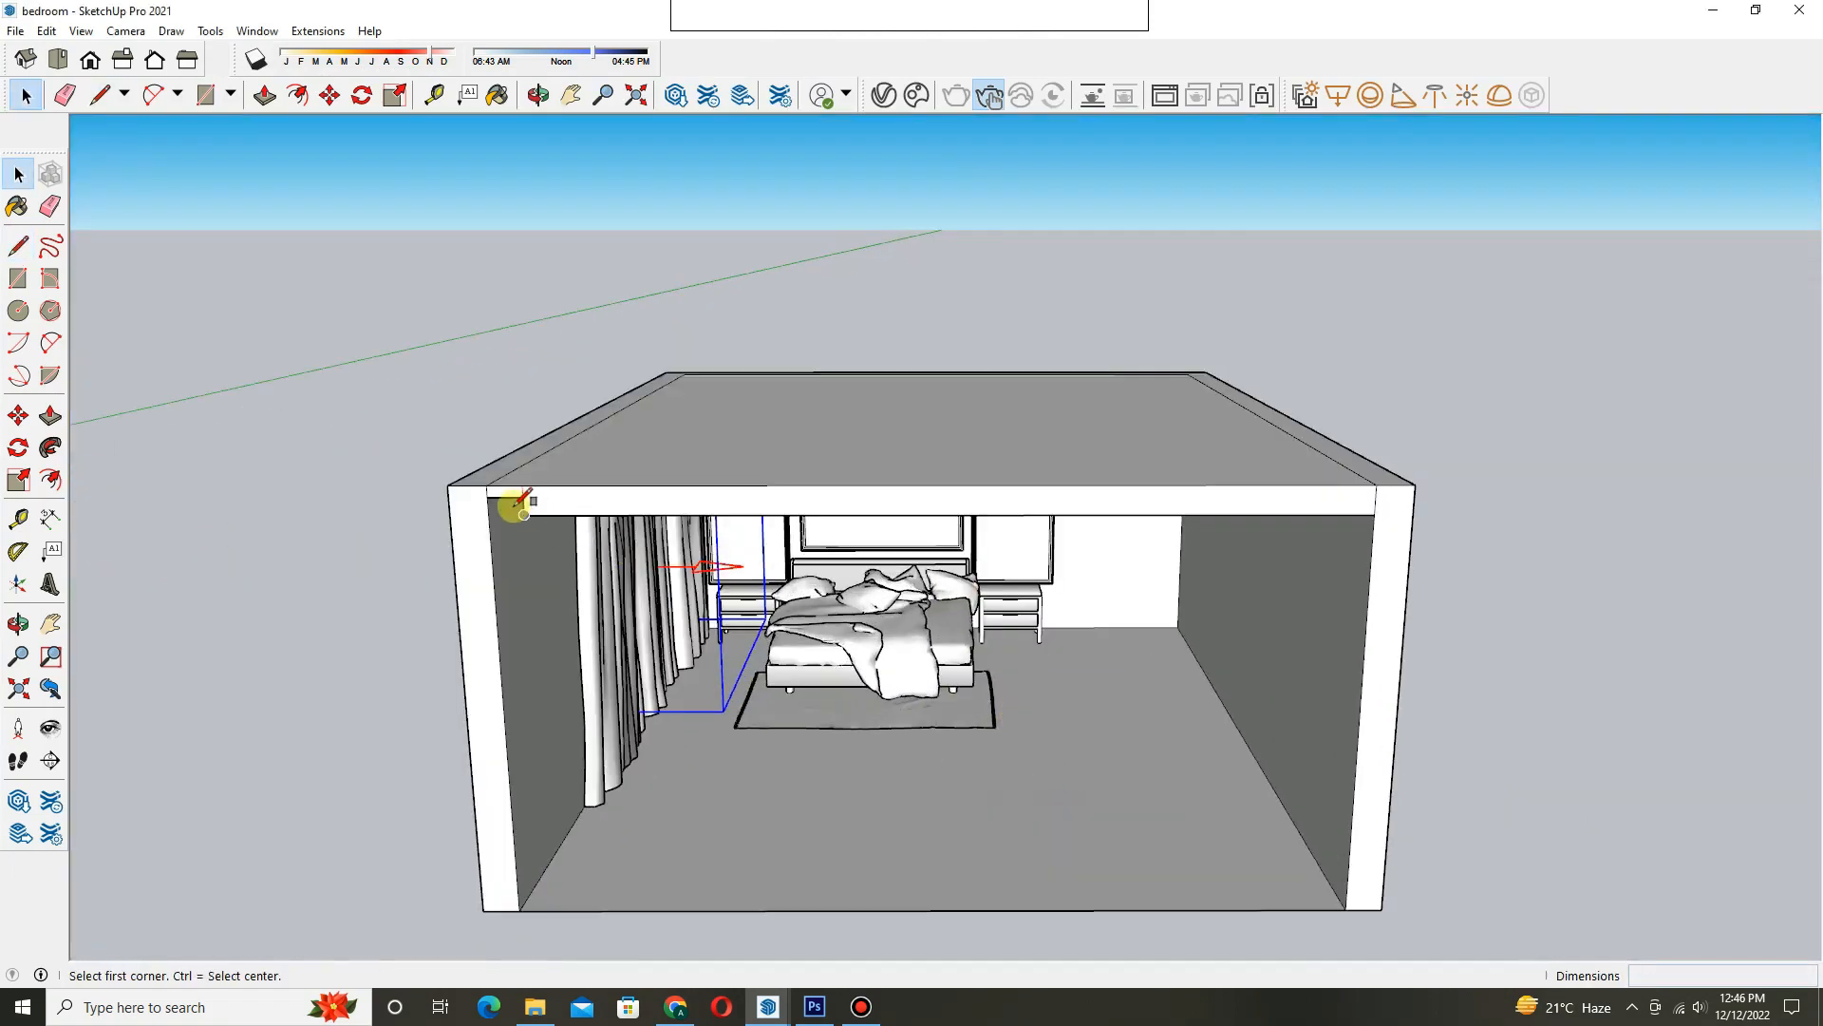
click(495, 504)
shift+middle_drag(1321, 911, 1266, 778)
click(1297, 783)
key(space)
- Set an interior camera view facing the bed wall and save it as a scene
scroll(928, 419, up, 8)
middle_drag(921, 641, 935, 570)
mouse_move(936, 570)
shift+middle_down()
mouse_move(994, 495)
mouse_move(1132, 403)
shift+middle_up()
click(18, 760)
mouse_move(1044, 574)
mouse_down()
mouse_move(927, 639)
mouse_move(977, 757)
mouse_move(1078, 643)
mouse_move(1046, 631)
mouse_move(1038, 599)
mouse_up()
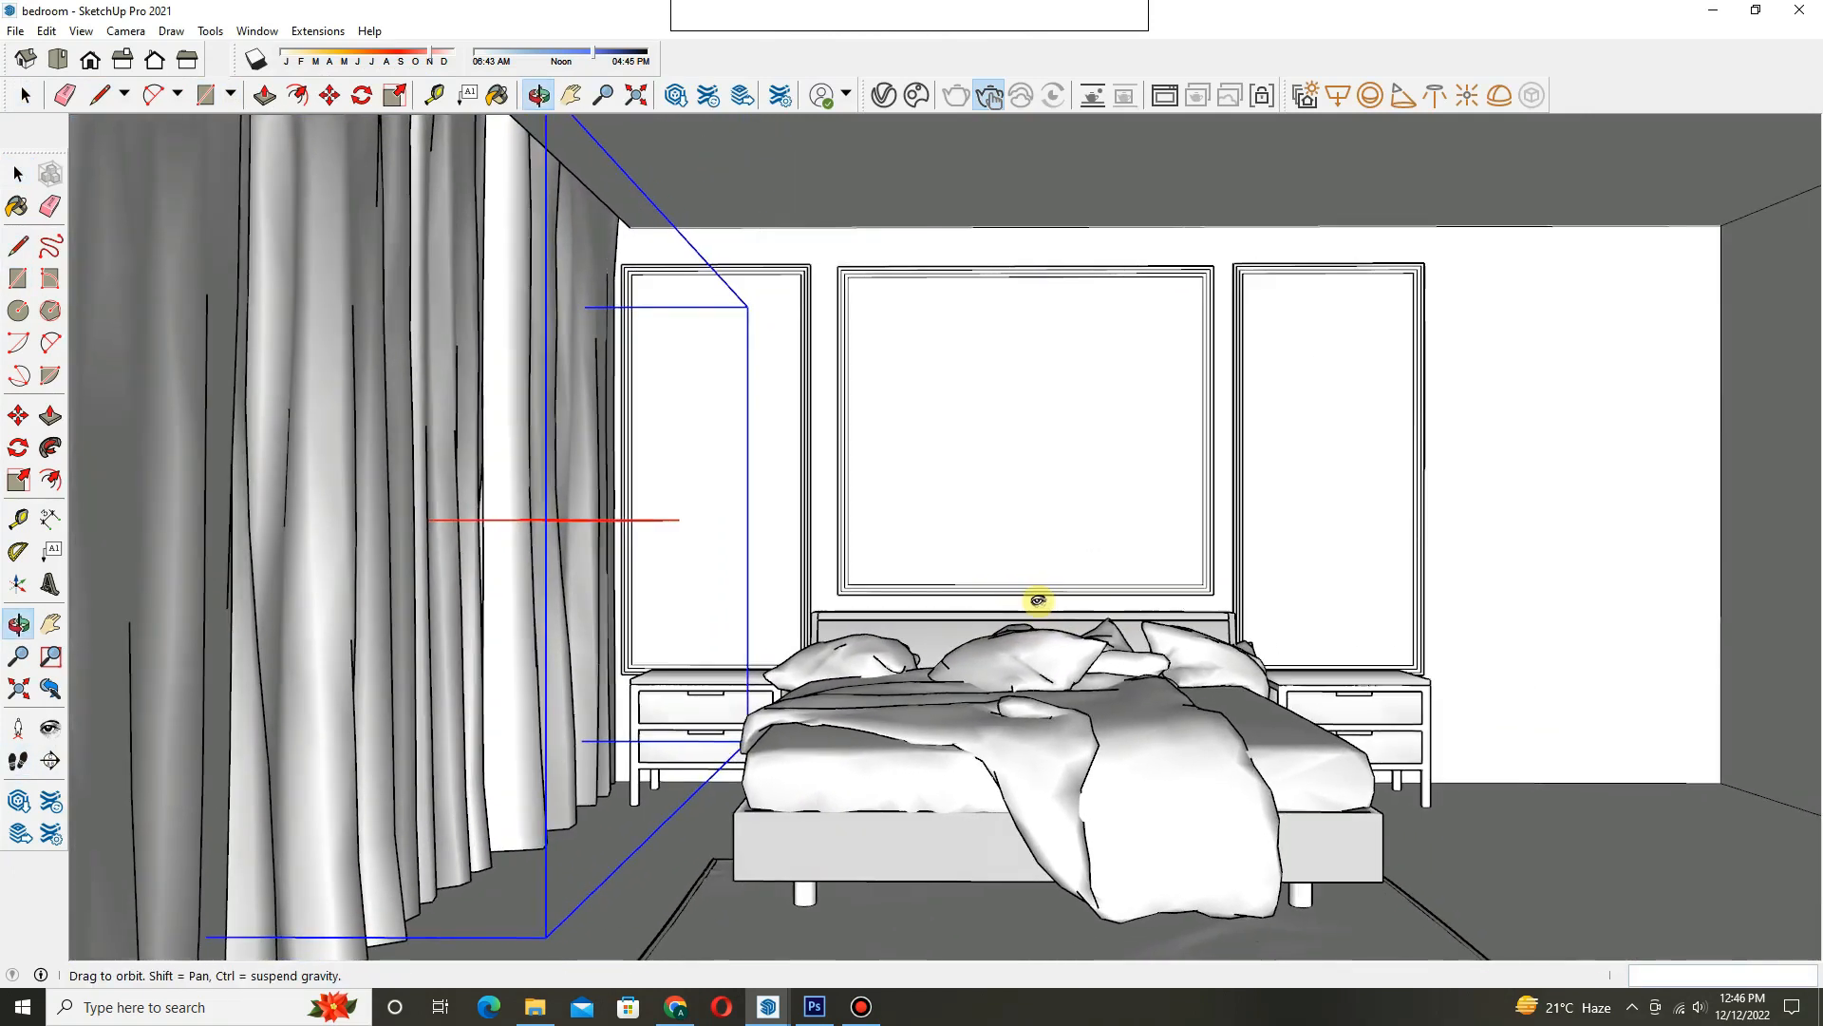
key(space)
click(81, 31)
mouse_move(190, 371)
click(276, 369)
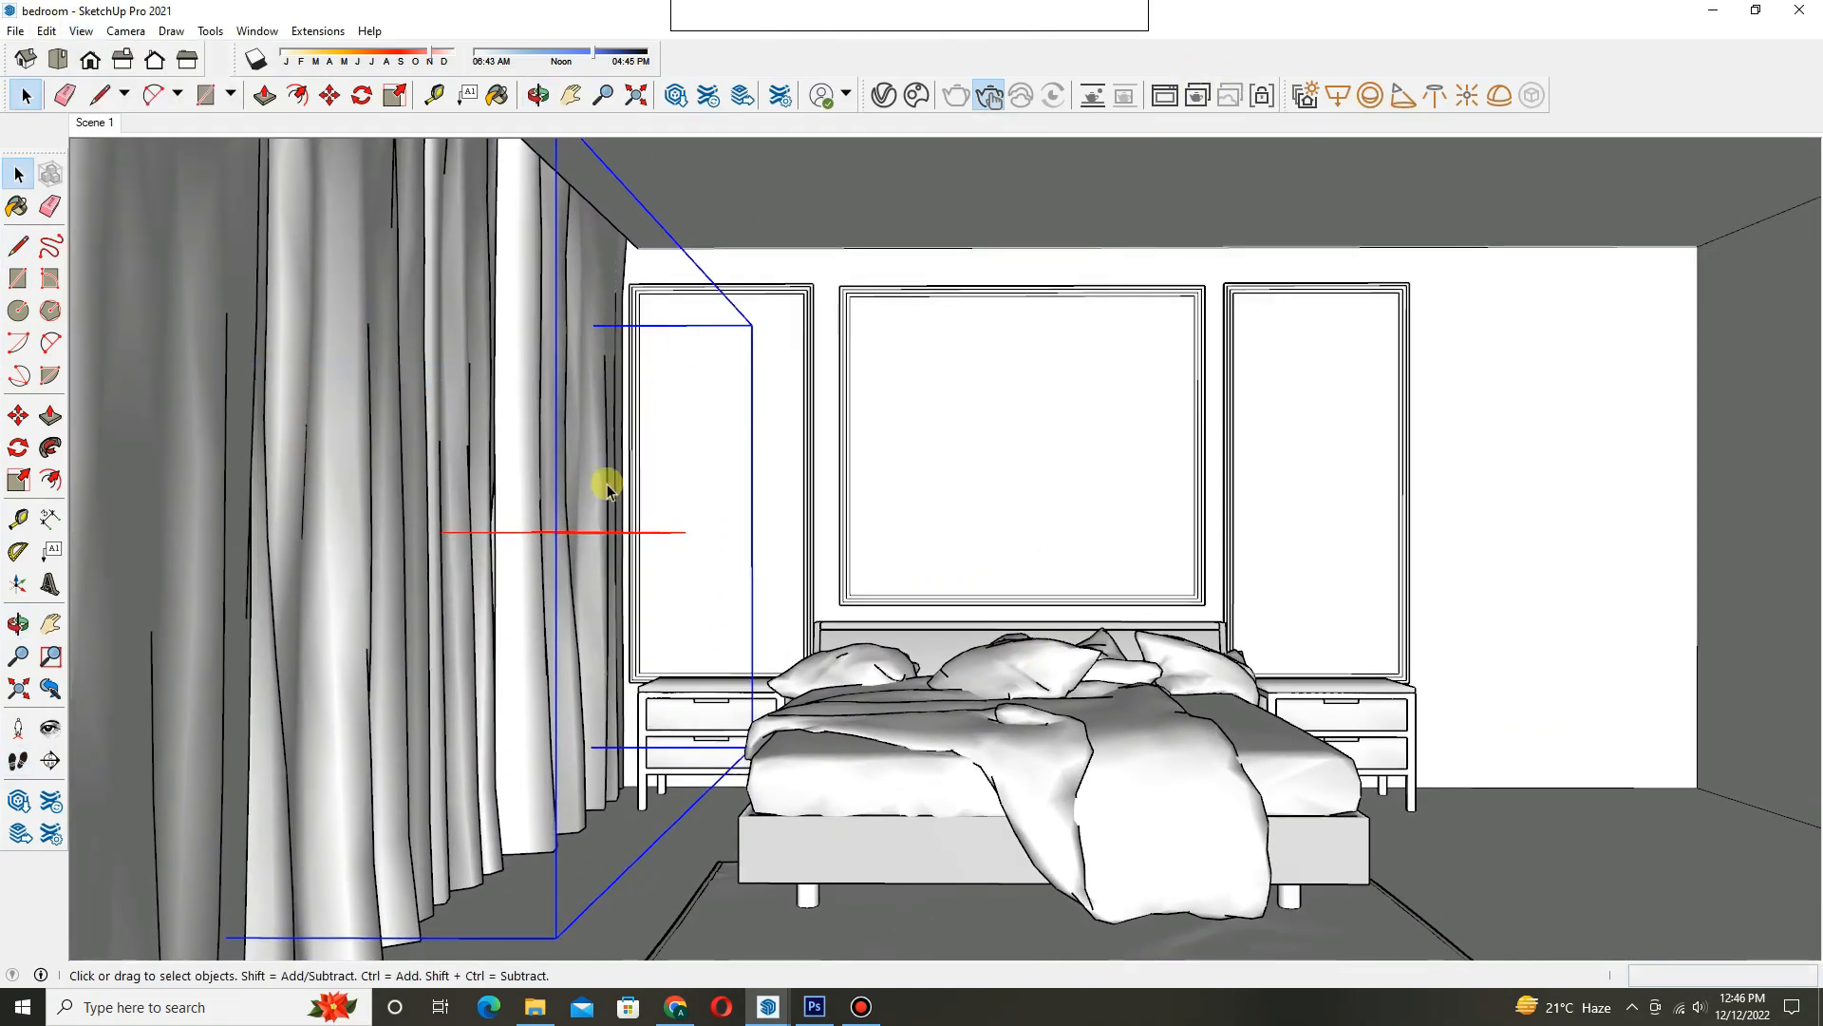
- Set the window light's intensity to 100 in the V-Ray Asset Editor and close the editor
click(884, 95)
text(100)
key(Return)
click(1429, 198)
- Show the V-Ray frame buffer to examine the interior render and close it
click(1165, 95)
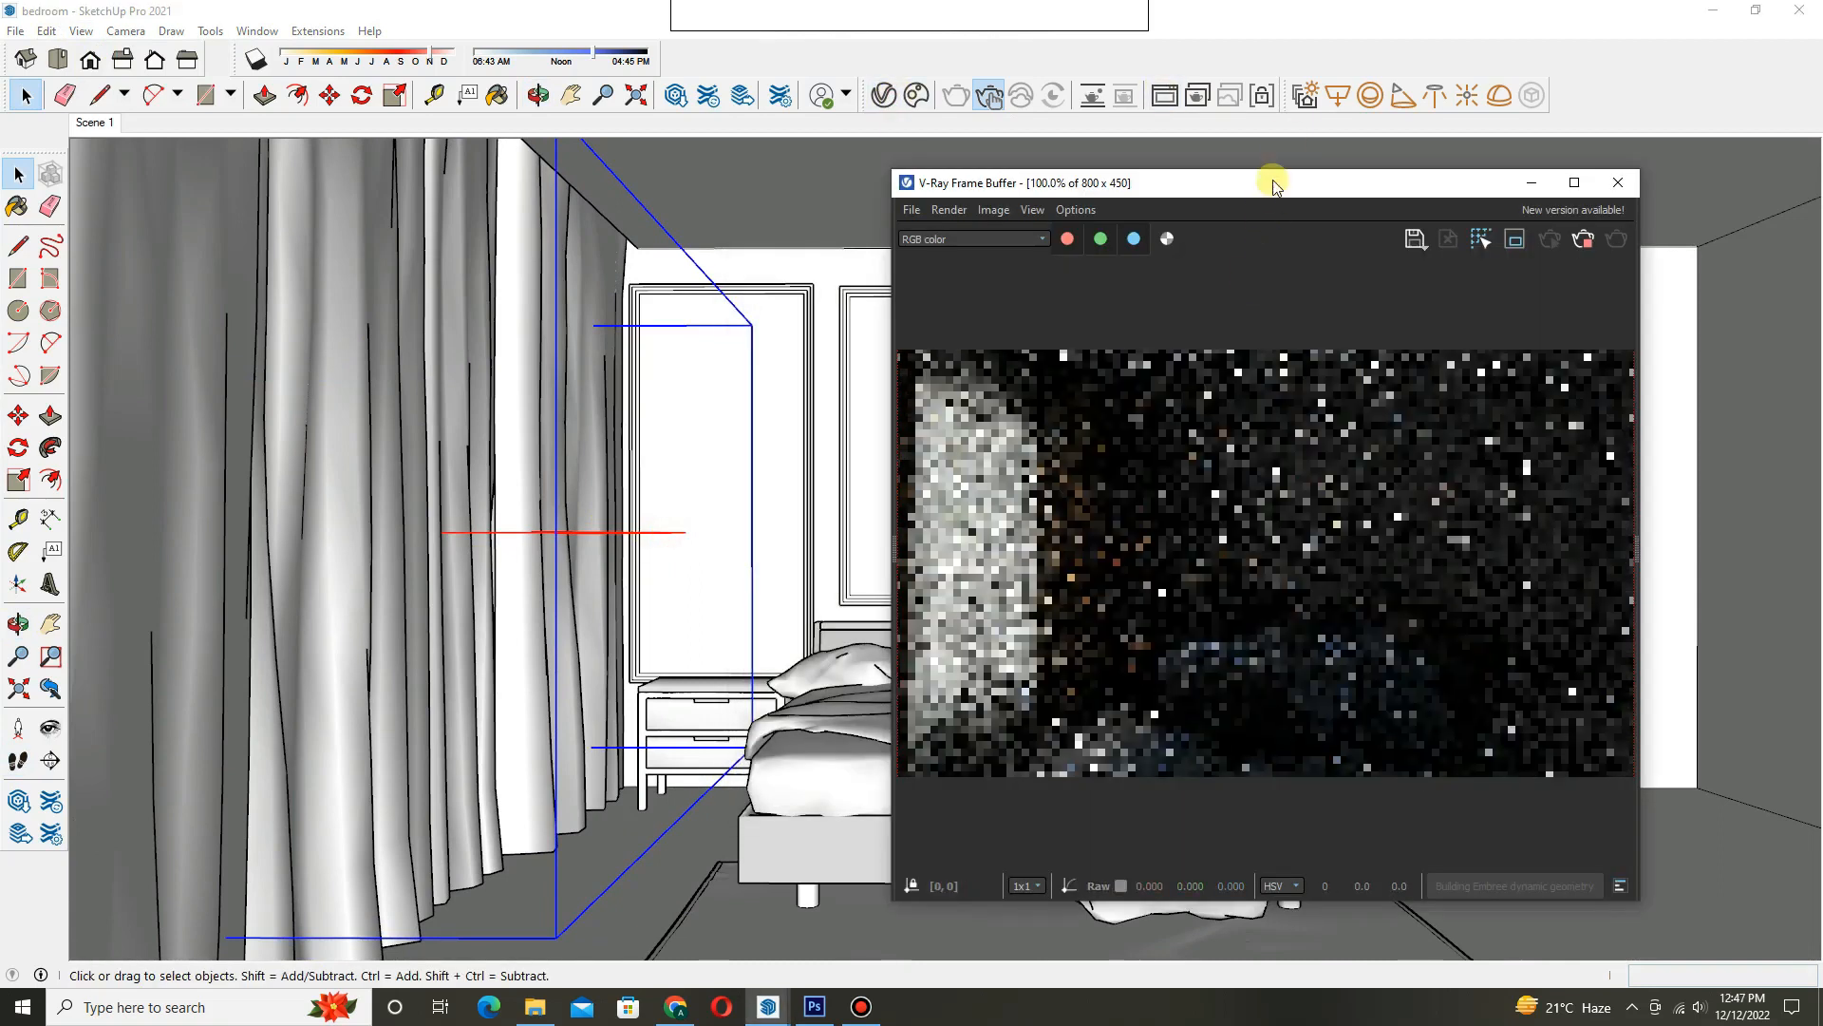
drag(1274, 180, 1017, 128)
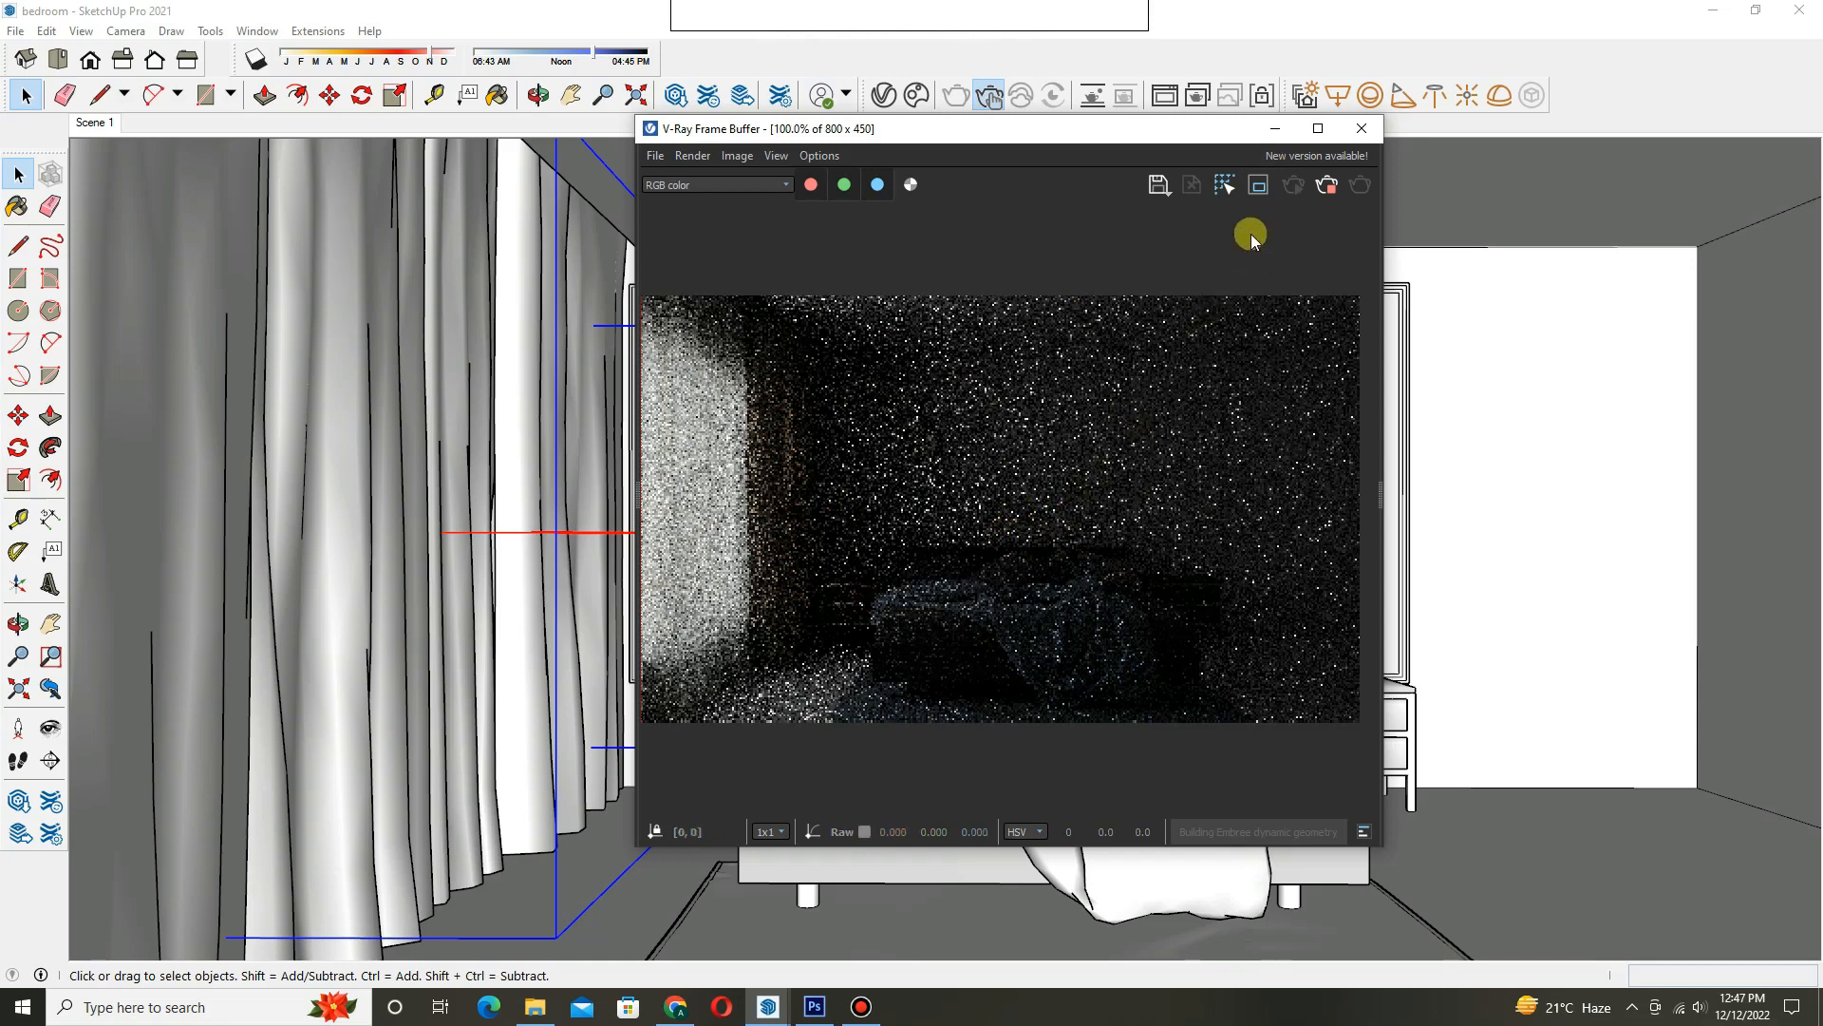
click(1360, 133)
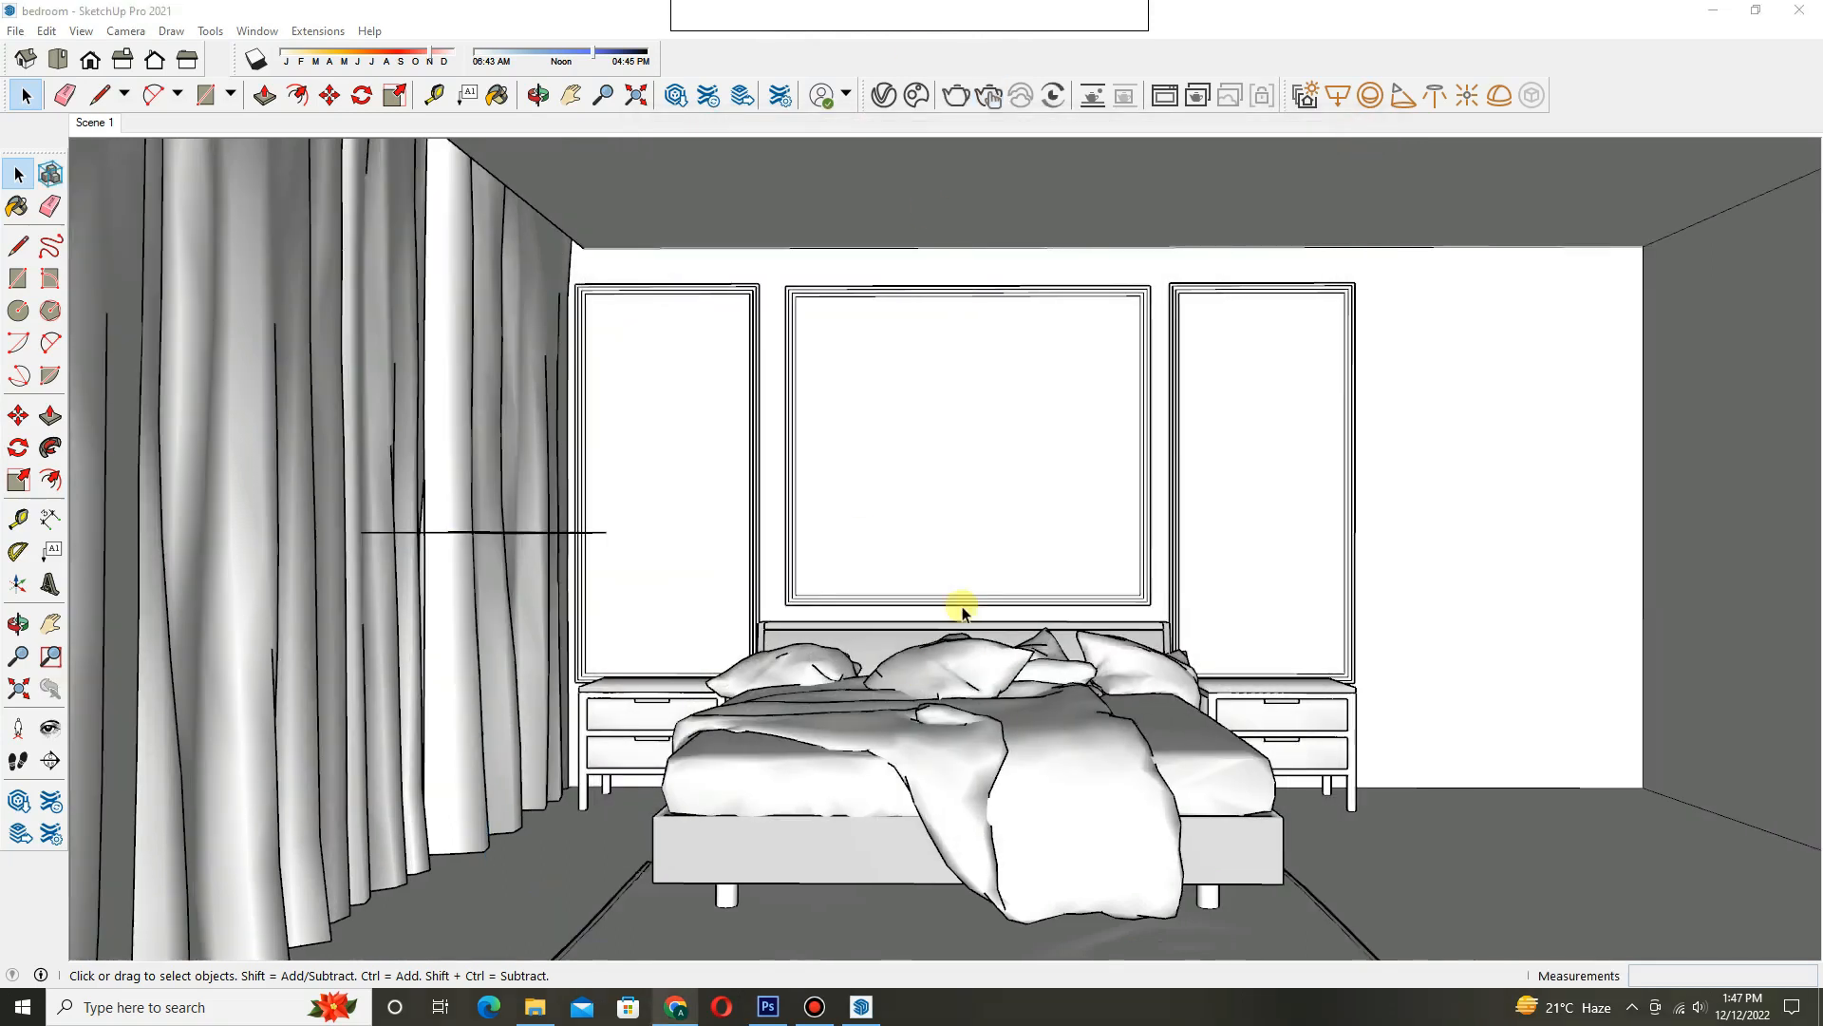
- Create a material from the texture image xfghjhdfdgfs.jpg in Downloads with a texture width of 4 feet
click(929, 567)
scroll(930, 567, up, 3)
key(b)
scroll(1626, 530, down, 5)
click(1785, 384)
click(1779, 604)
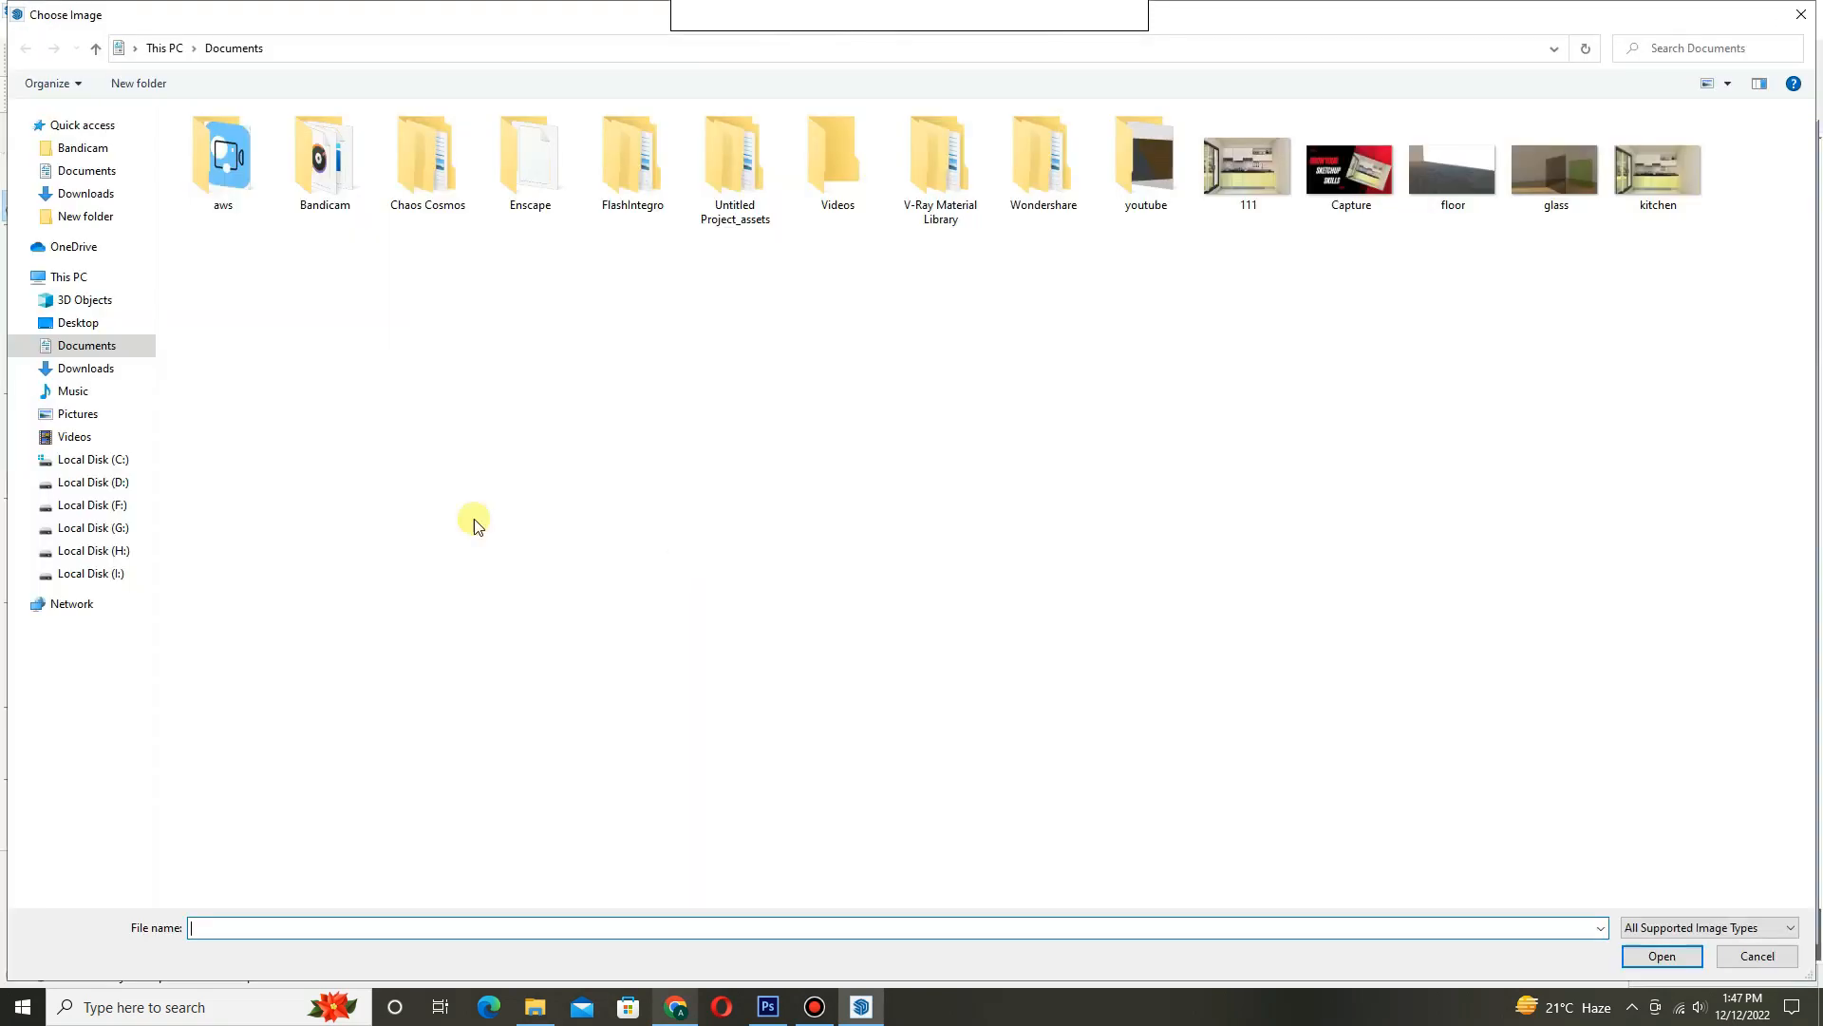
click(82, 193)
scroll(849, 437, down, 2)
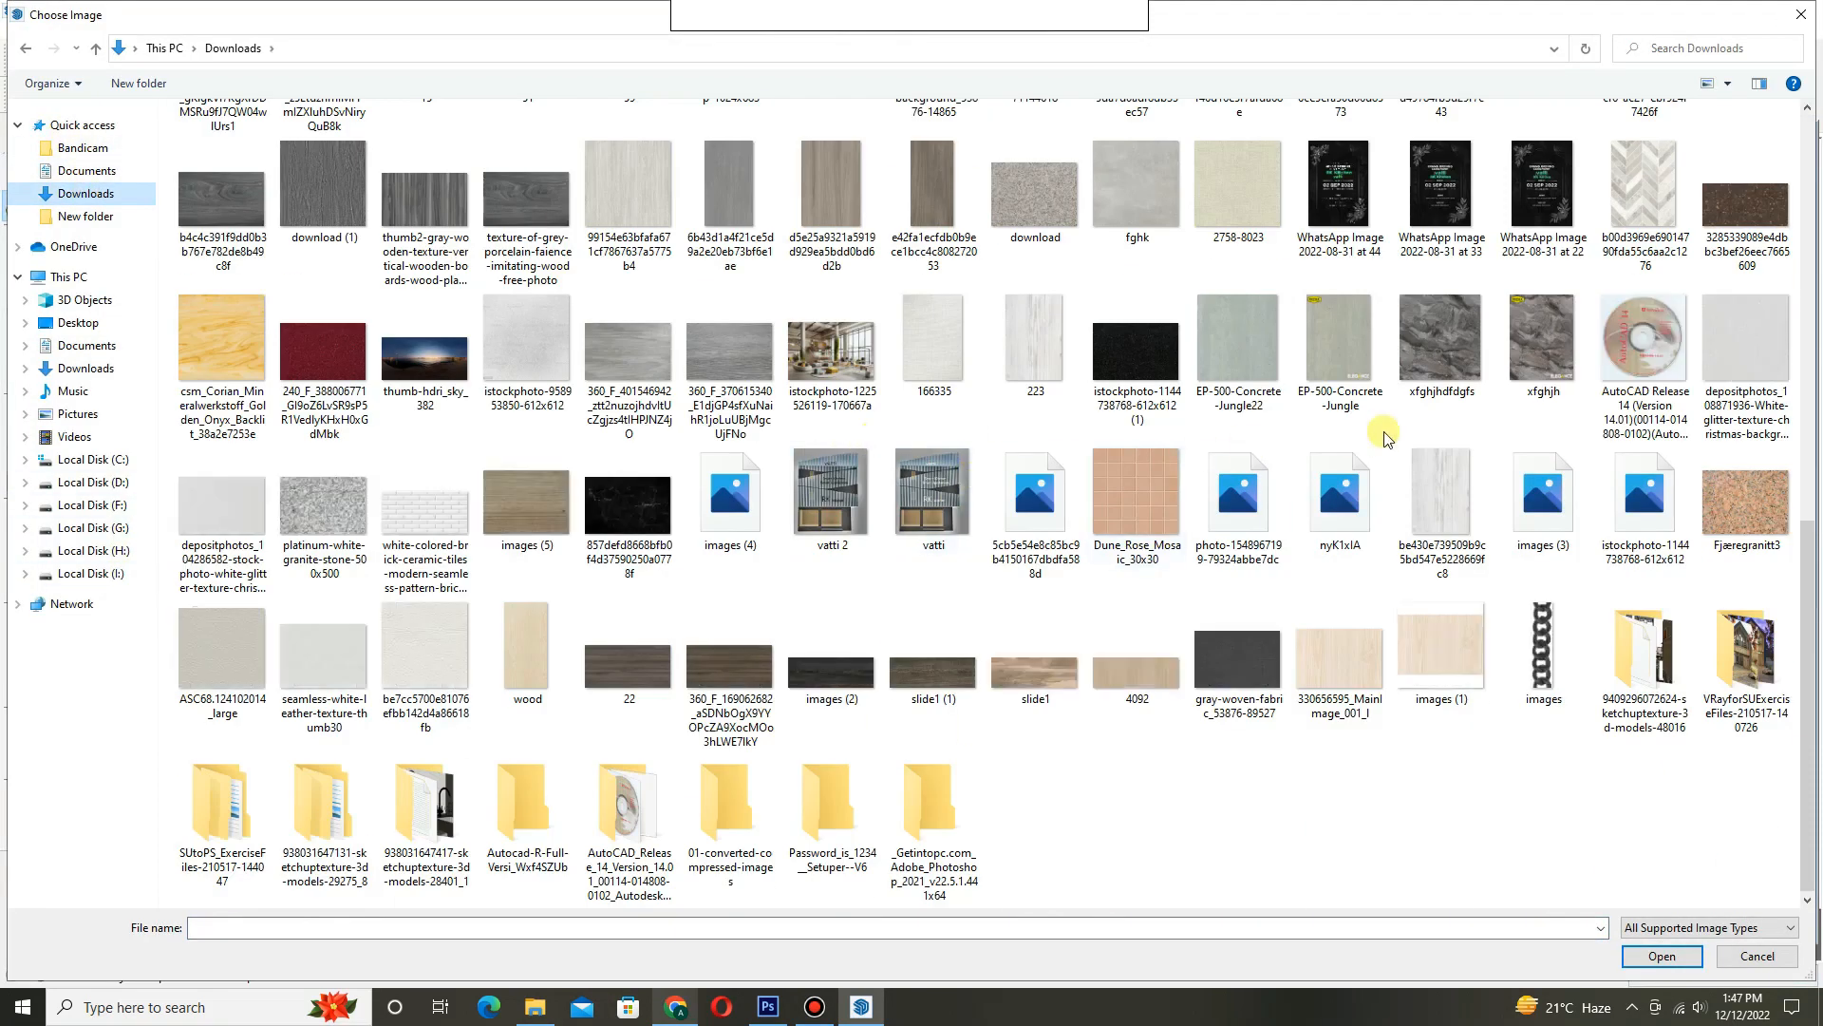
double_click(1421, 371)
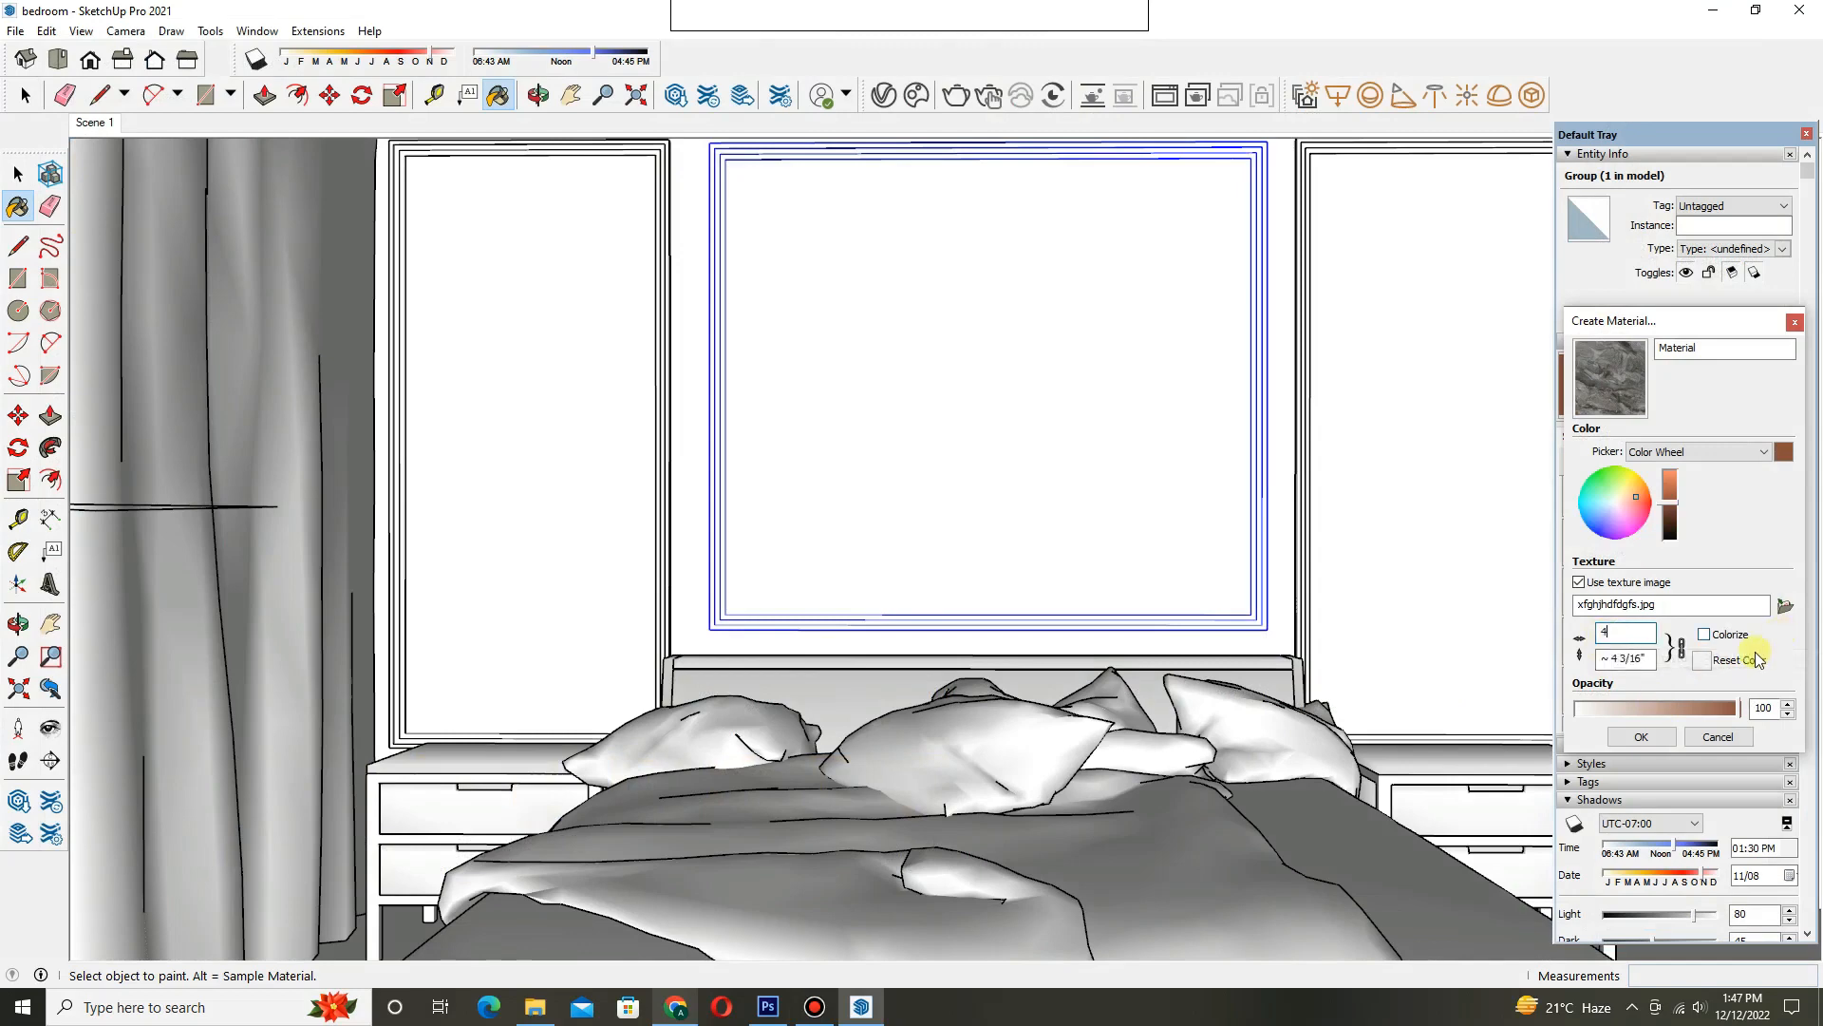
text(4)
key(Return)
- Open the middle frame group above the bed and paint its inner face with the new stone material
key(space)
double_click(1029, 390)
key(b)
click(1026, 397)
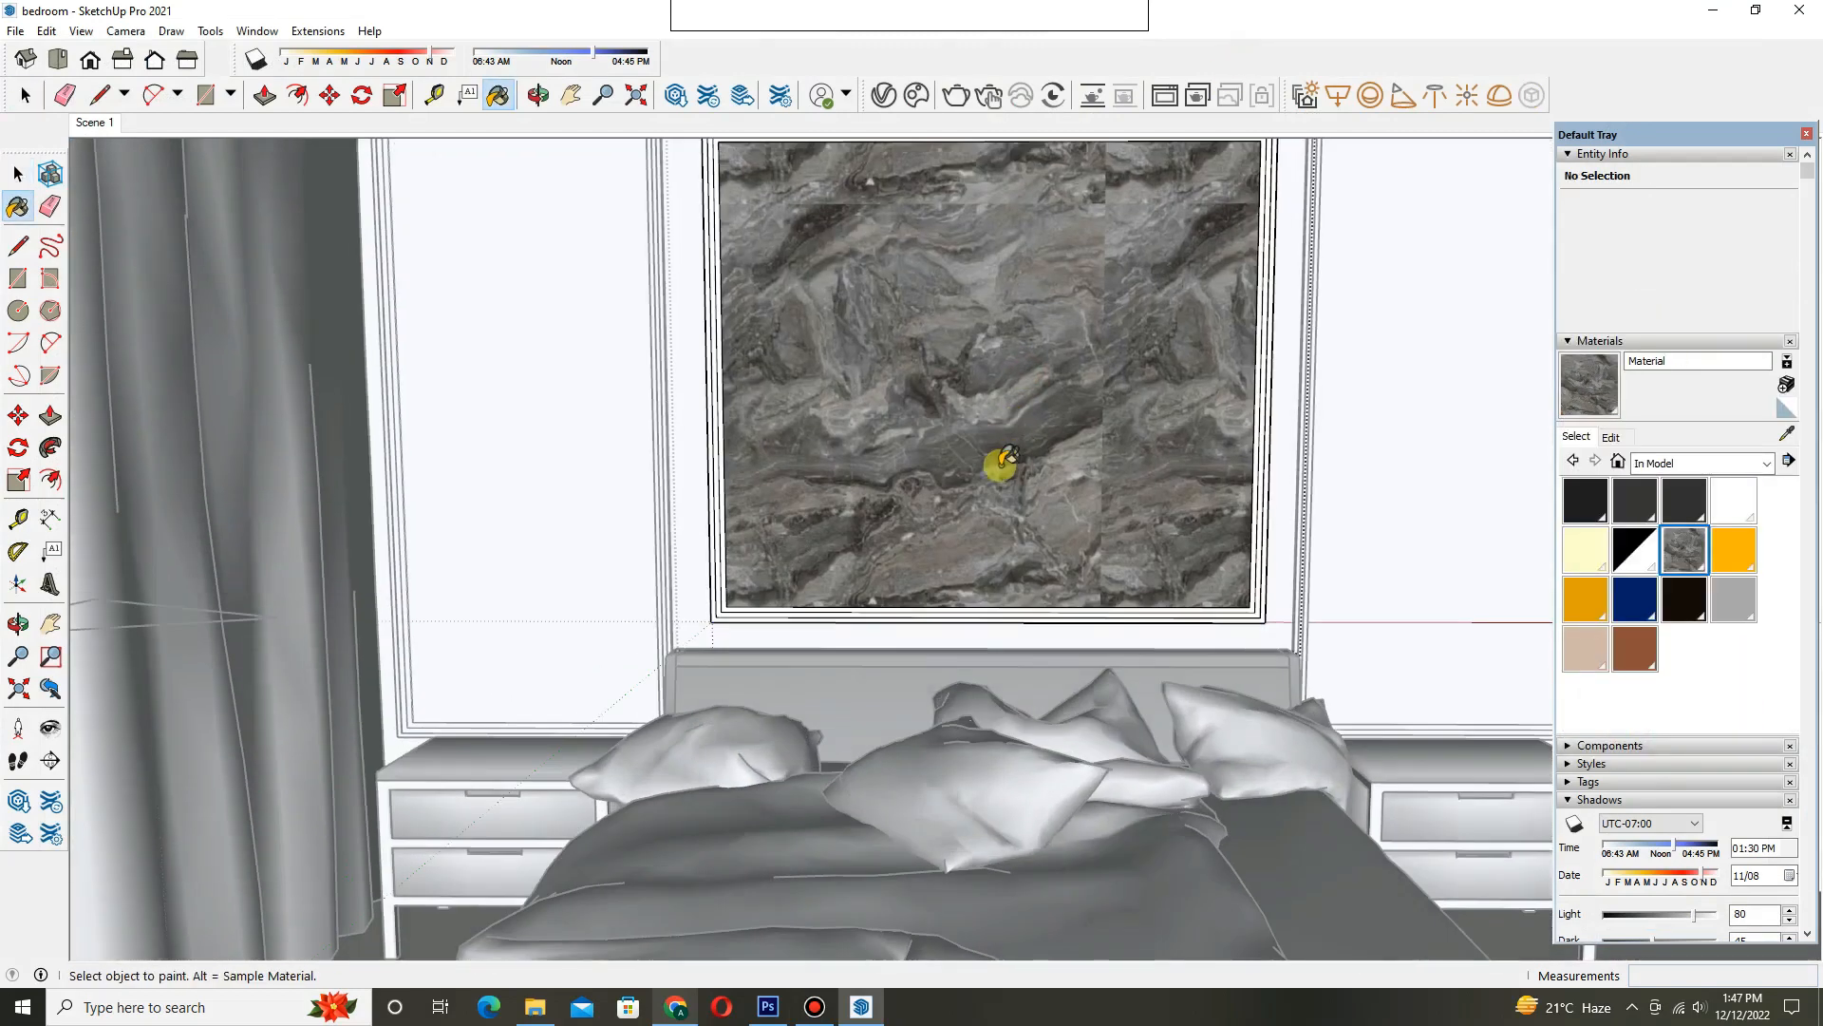
- Push/Pull the stone-textured face slightly within the middle frame
middle_drag(1001, 464, 830, 465)
scroll(819, 255, up, 3)
key(p)
scroll(817, 256, up, 2)
click(718, 312)
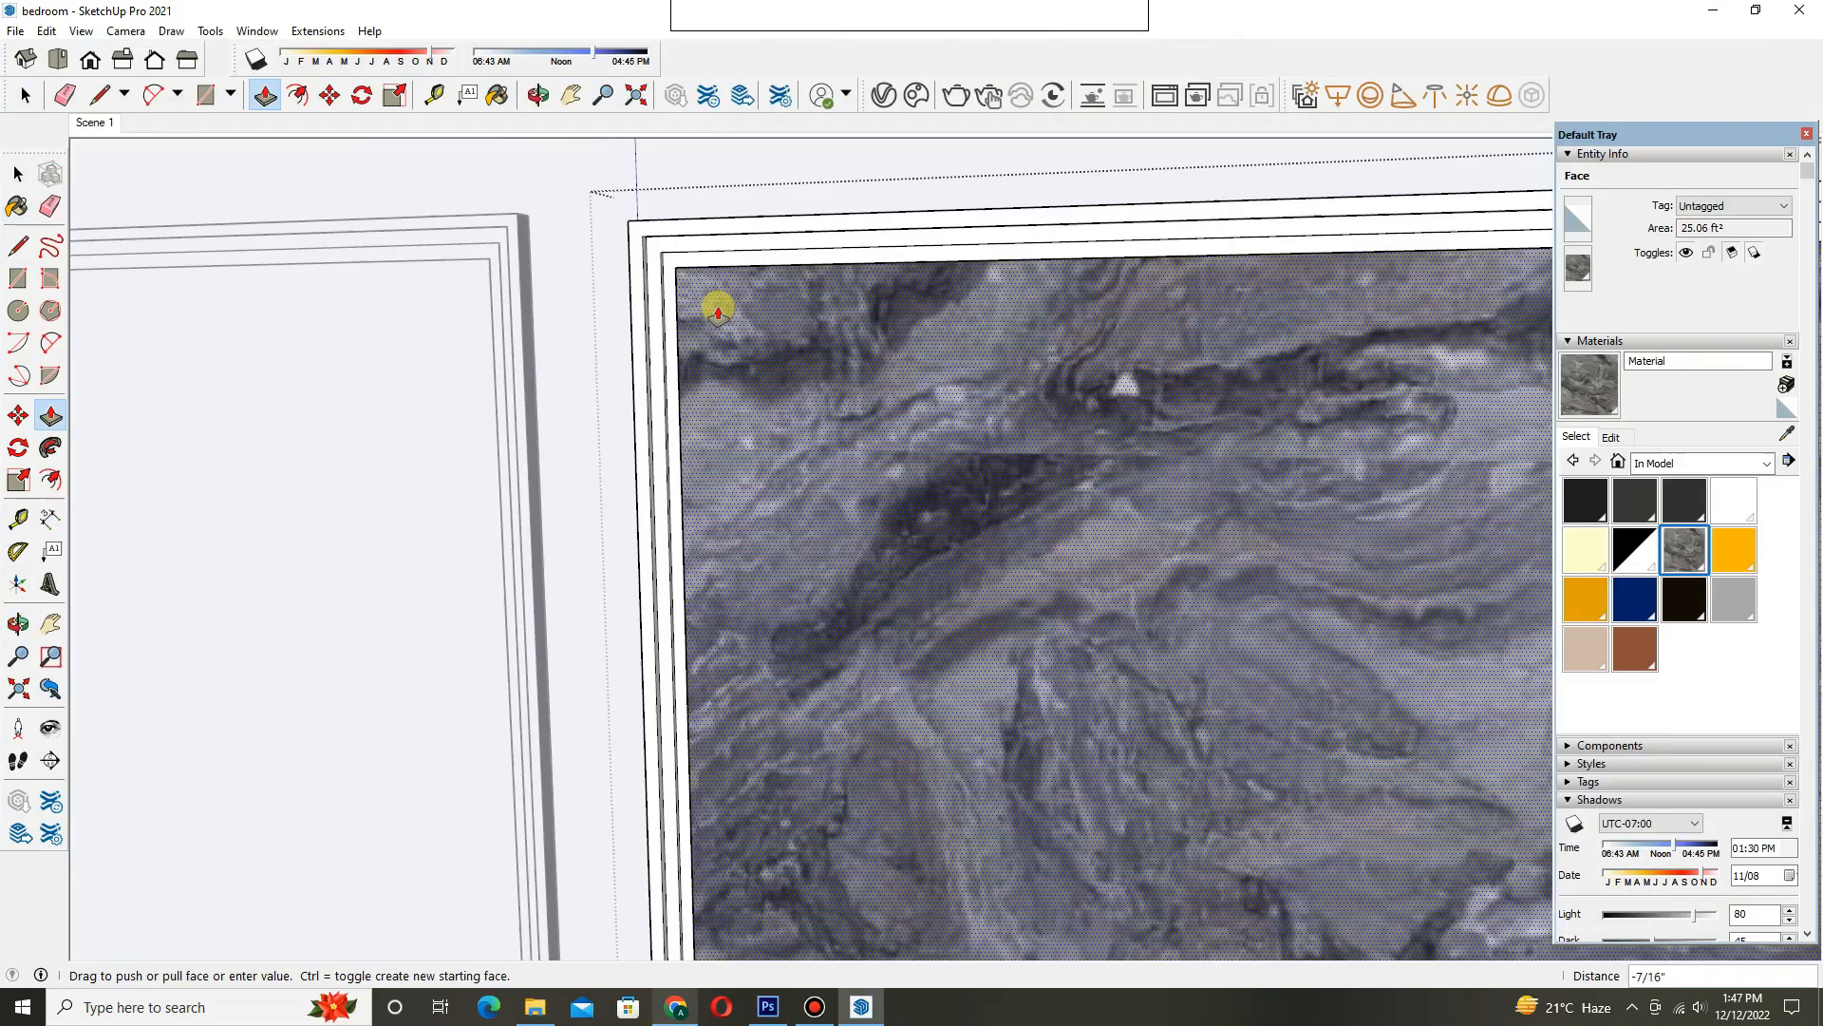
key(Return)
- Reposition, scale and rotate the stone texture on the middle frame's inner face so its veins run diagonally across it
middle_drag(733, 366, 918, 306)
scroll(919, 306, down, 5)
key(space)
middle_drag(908, 374, 794, 509)
right_click(794, 509)
mouse_move(920, 760)
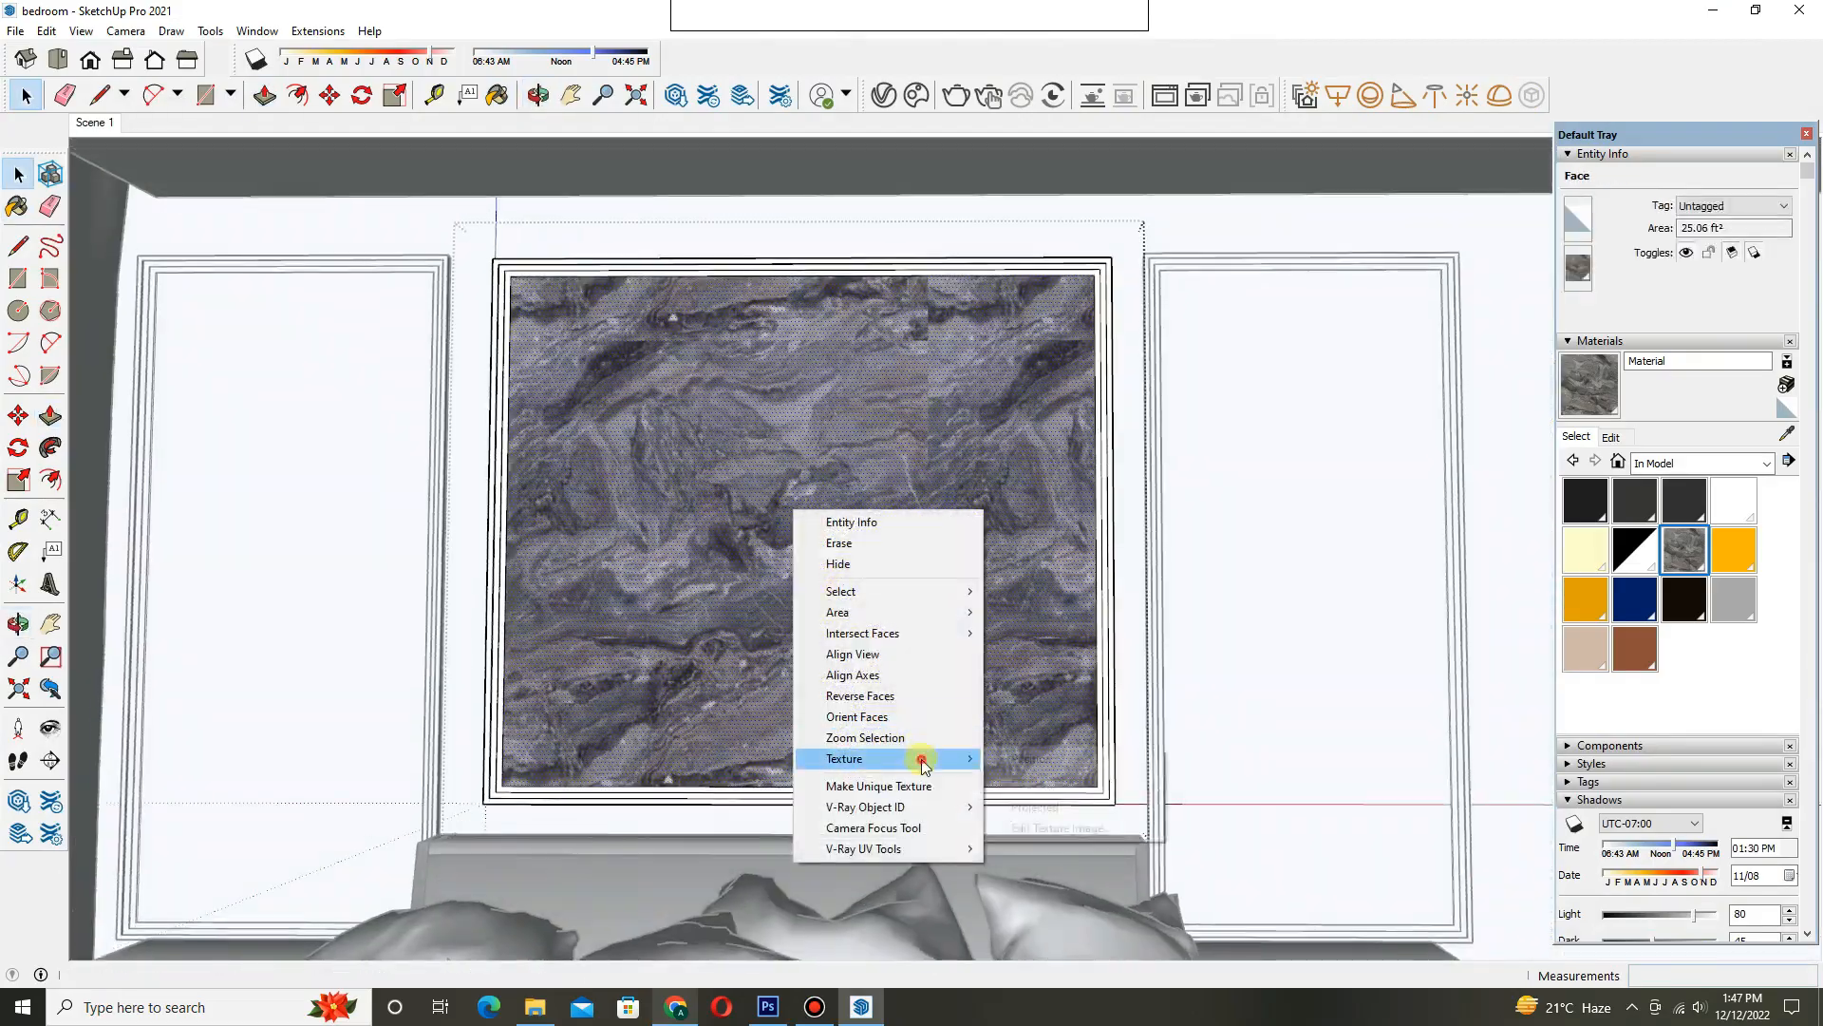
click(1020, 757)
scroll(936, 685, down, 3)
drag(936, 685, 1099, 688)
click(101, 127)
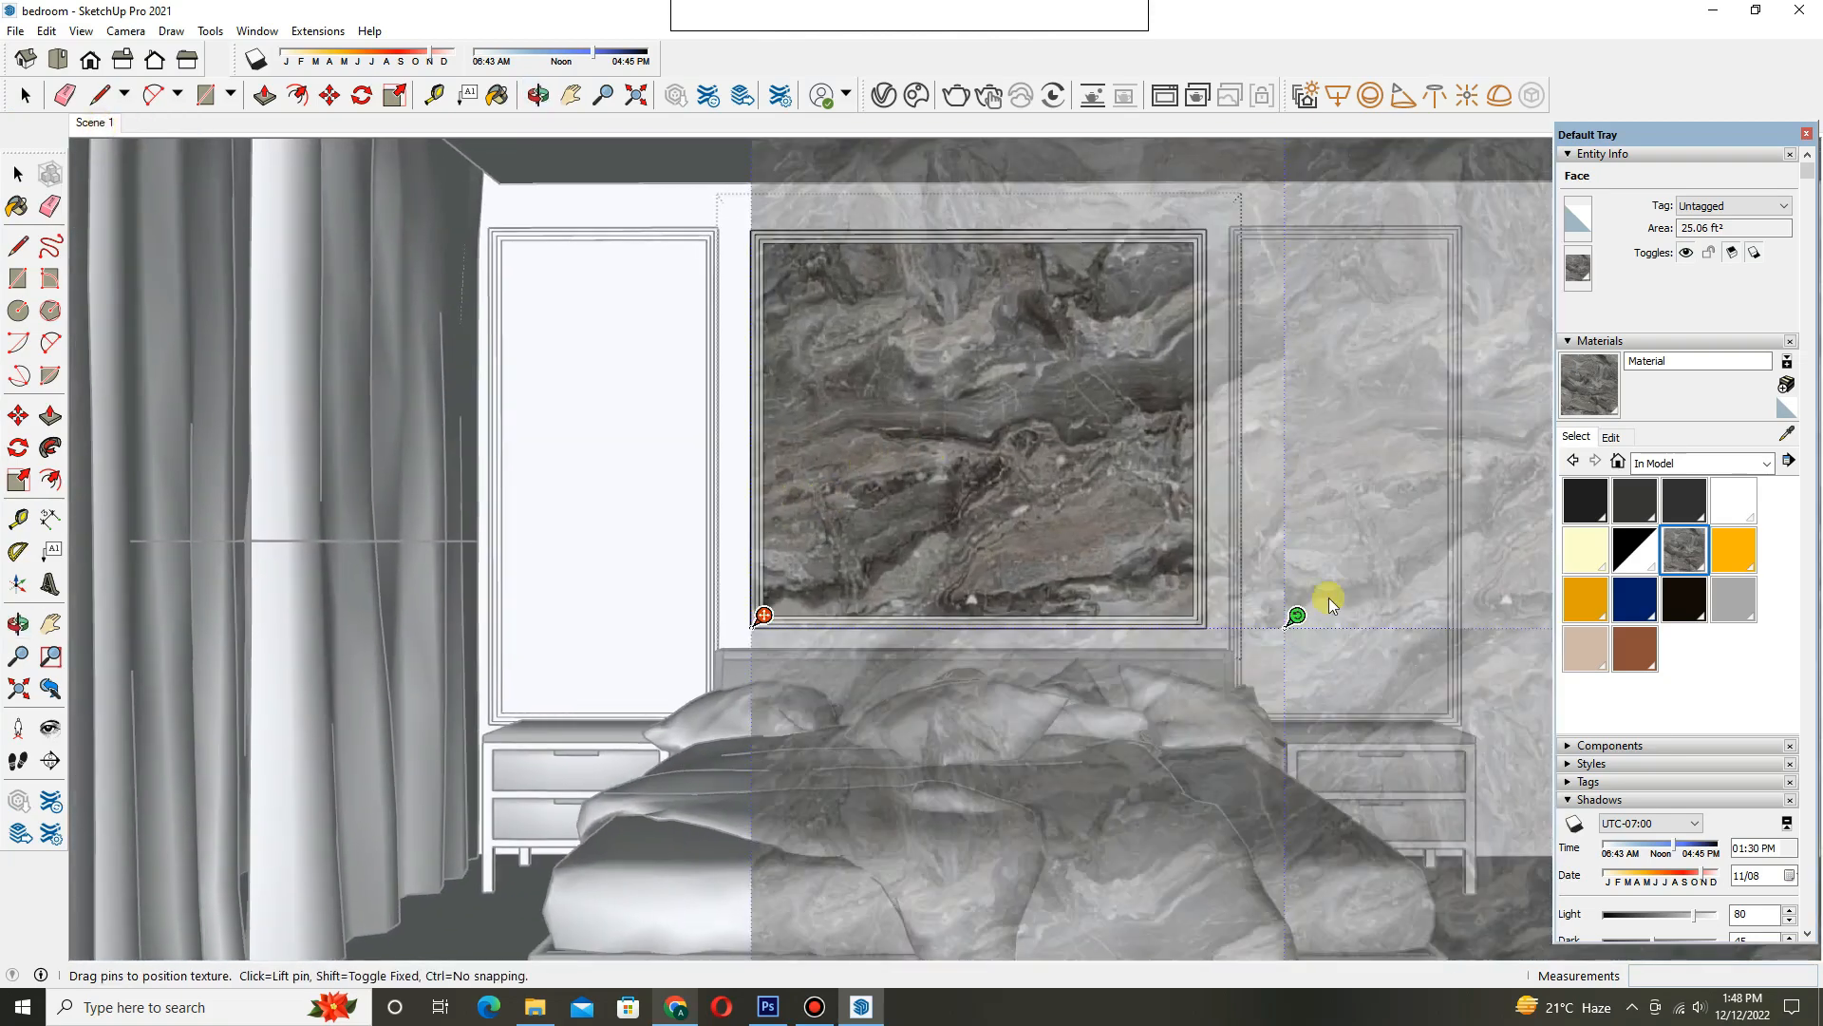
drag(1297, 616, 1502, 228)
drag(1010, 390, 1078, 584)
right_click(1024, 476)
click(1031, 494)
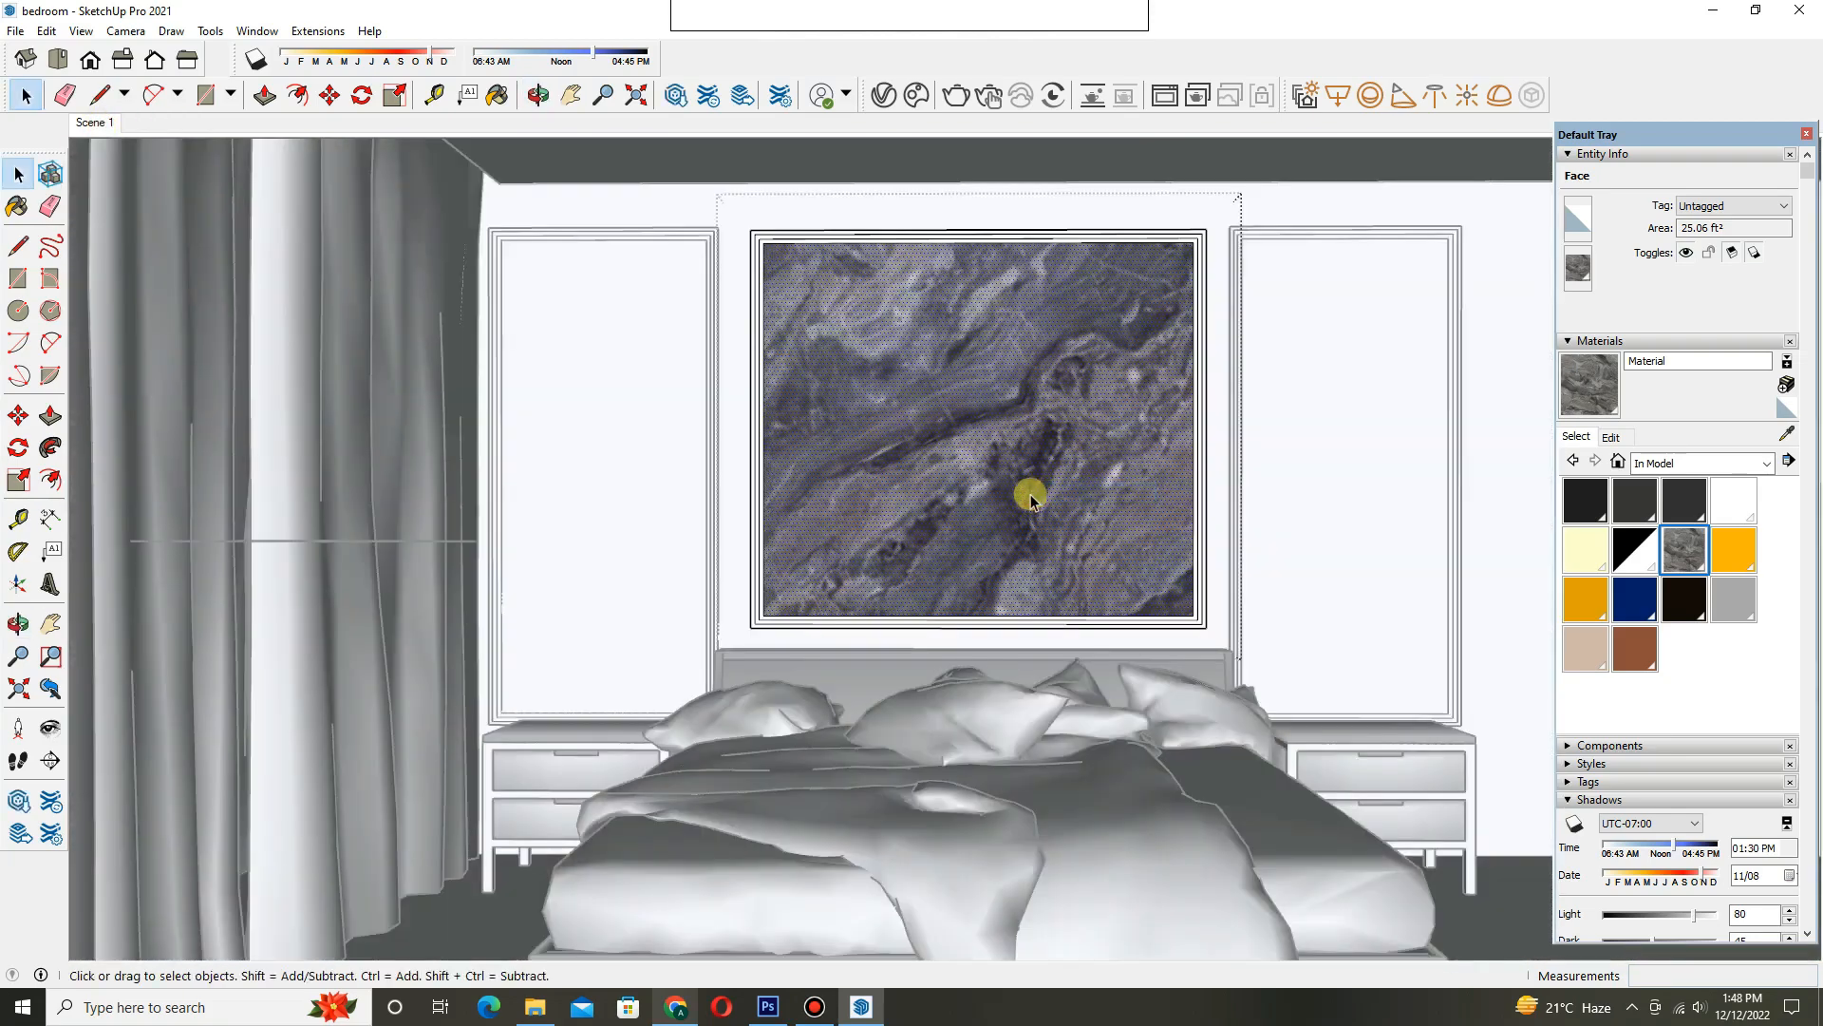
- Open the tall frame group at the curtain side of the bed and paint its inner face with the stone material
key(space)
double_click(663, 454)
key(b)
click(639, 446)
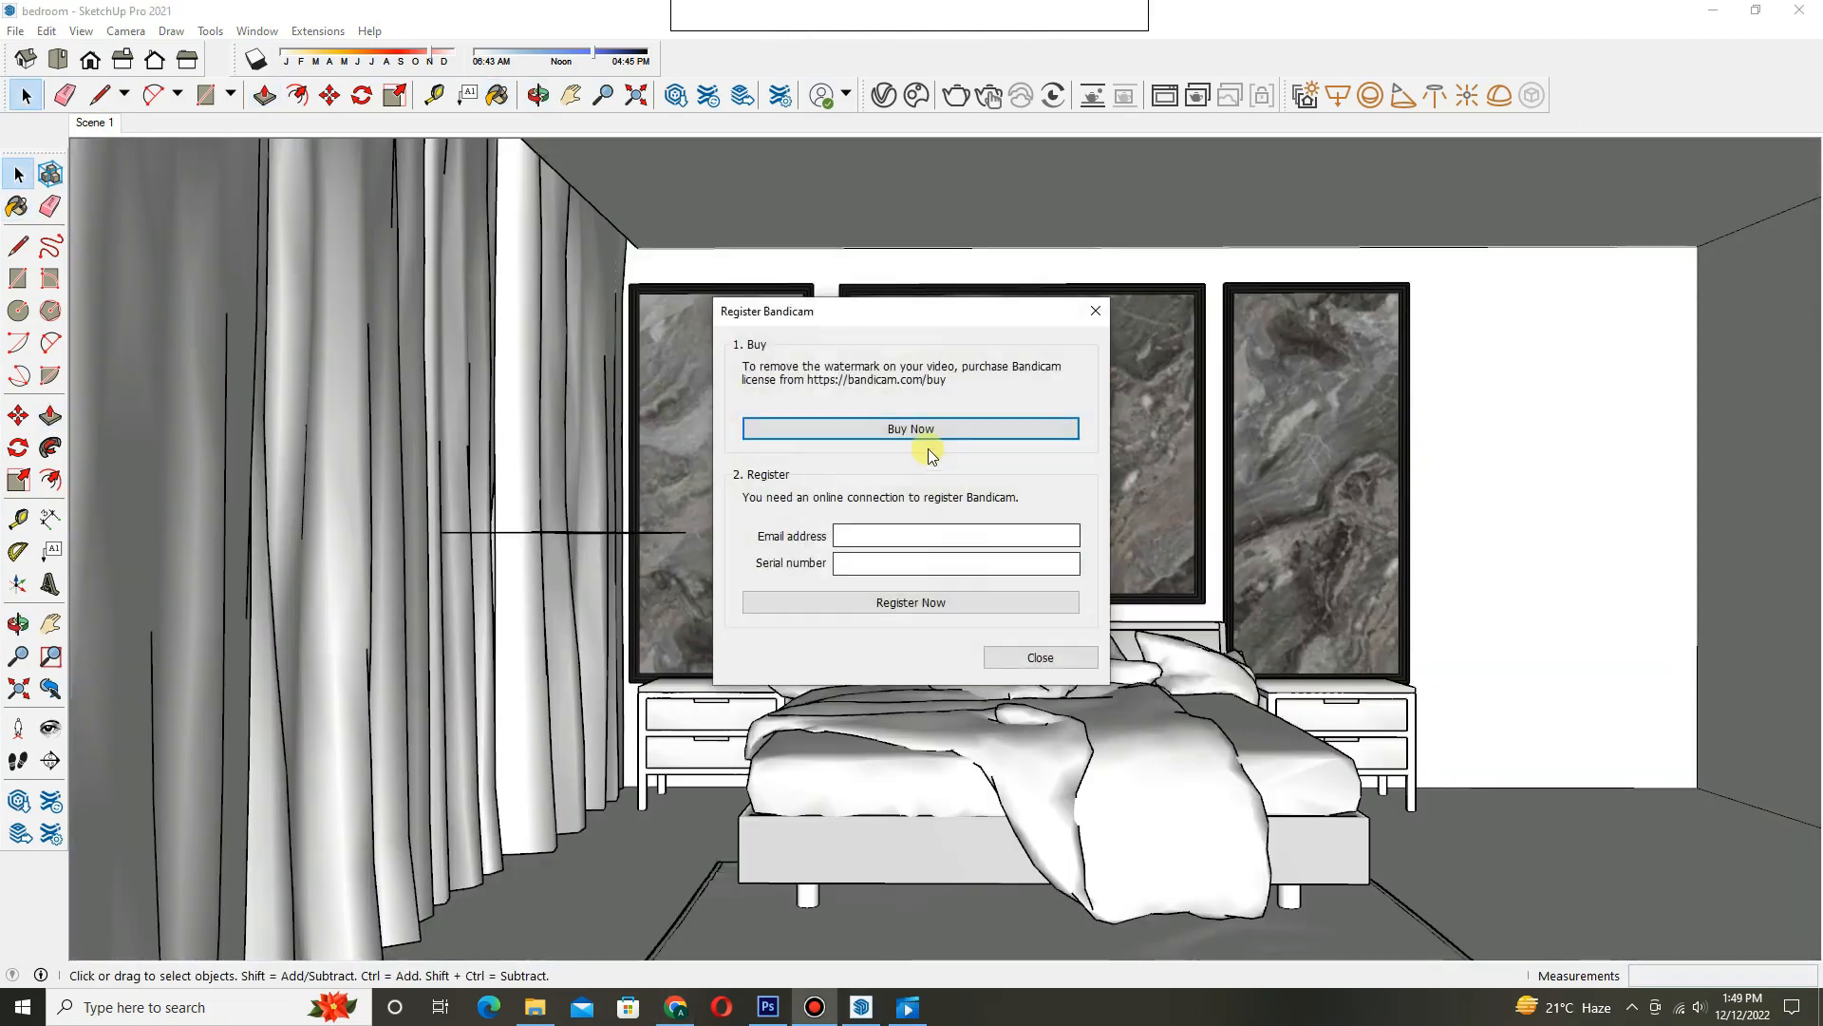
- Dismiss the Bandicam registration dialog and examine the bedroom render in the V-Ray frame buffer
click(1053, 655)
scroll(934, 373, up, 1)
scroll(938, 374, down, 1)
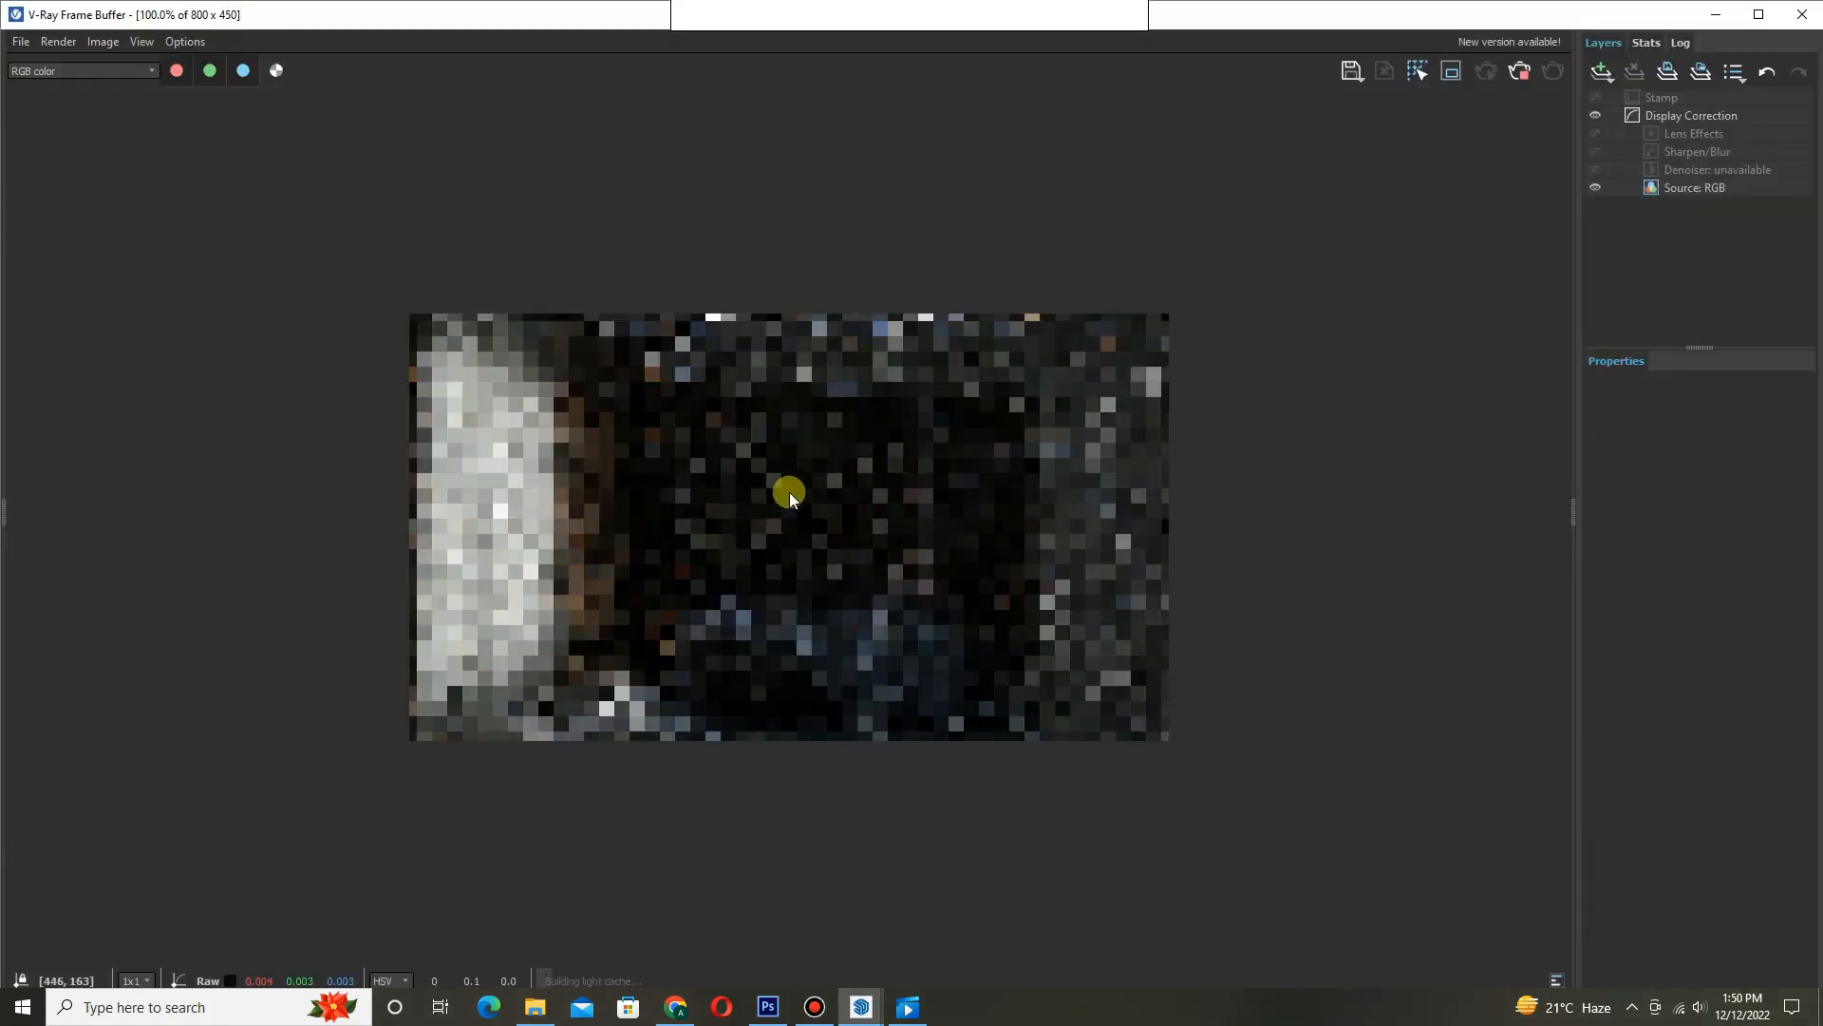
scroll(750, 520, down, 2)
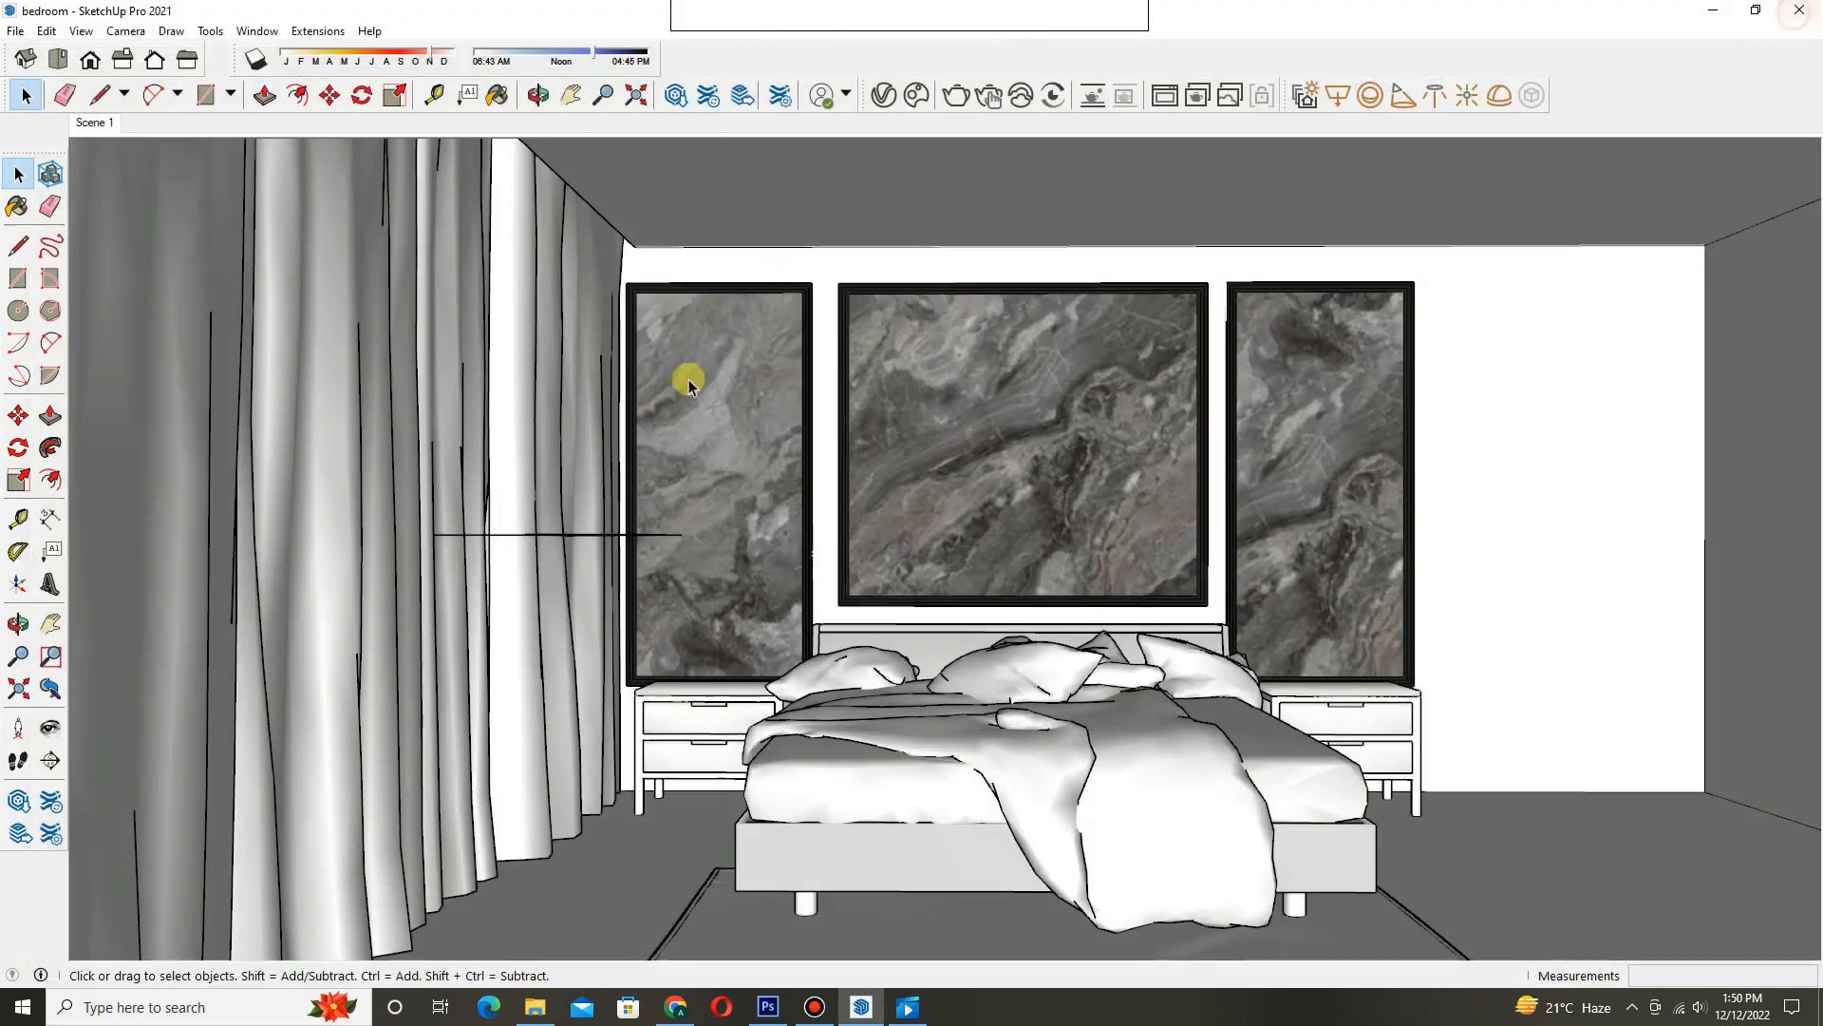
- Set the window light's intensity to 200, then stop the test render and close the frame buffer
click(880, 97)
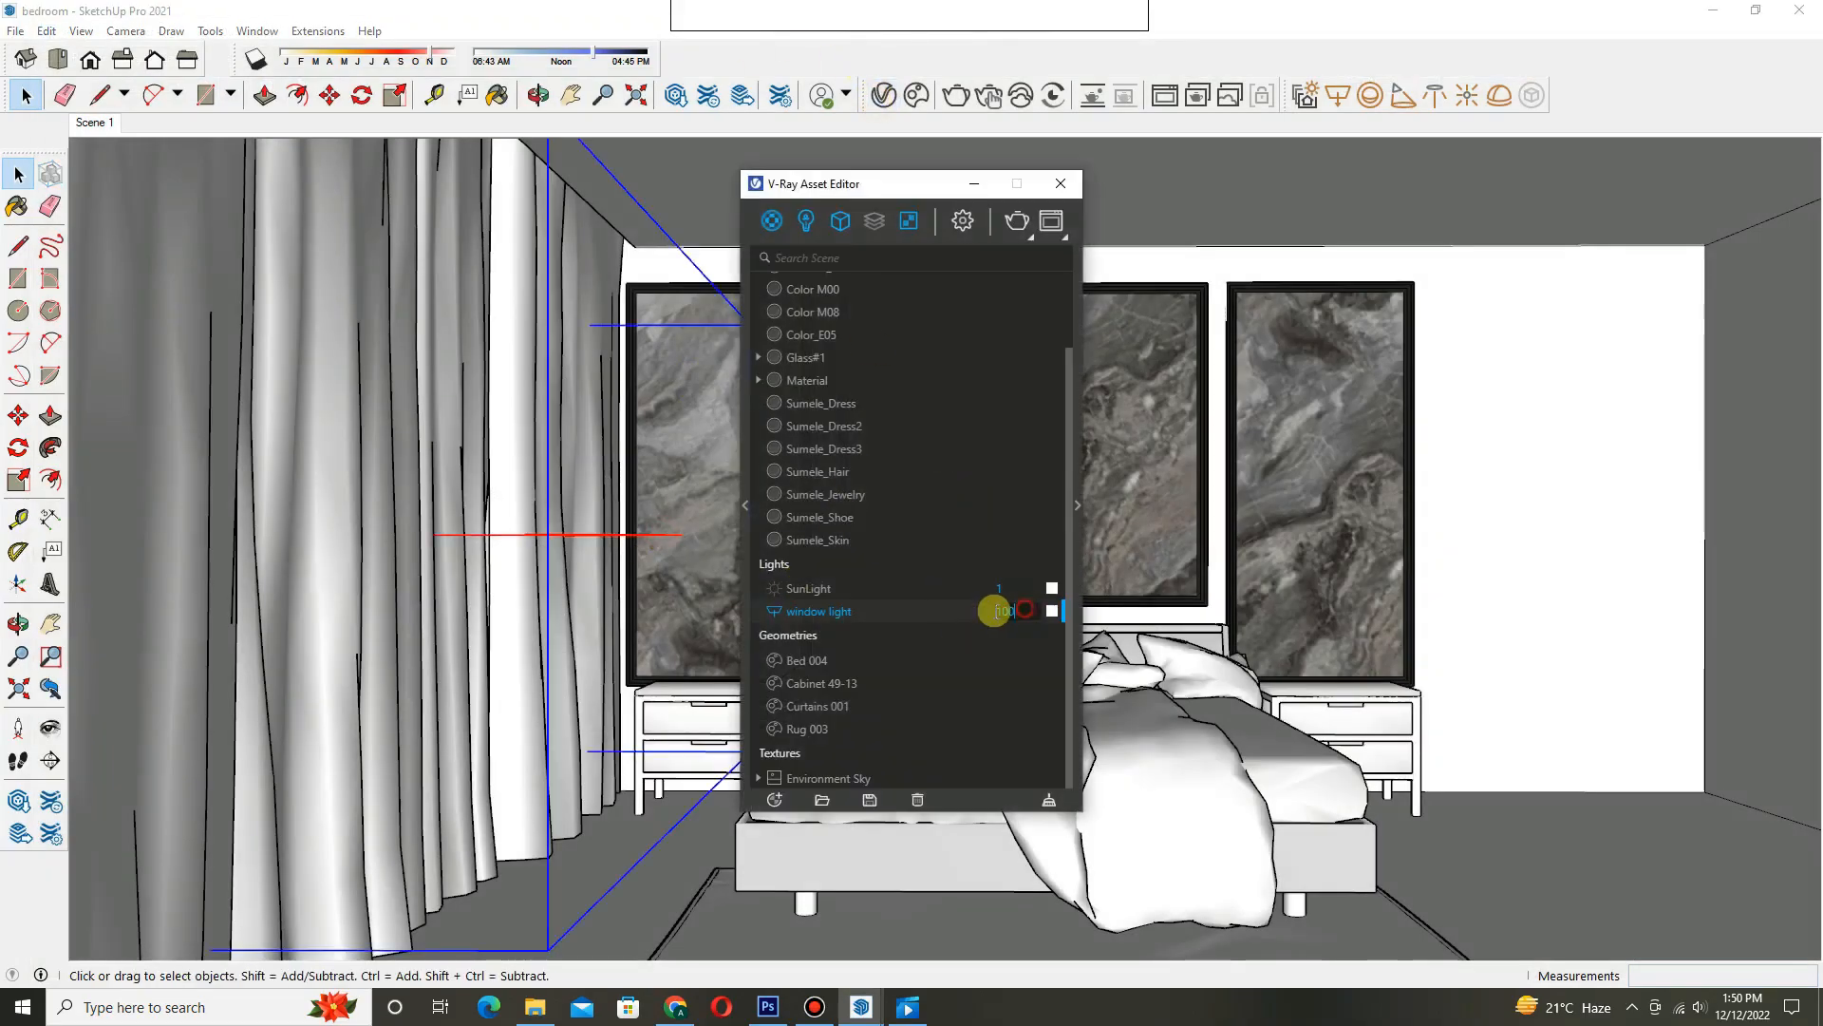
click(1068, 517)
drag(1050, 183, 557, 162)
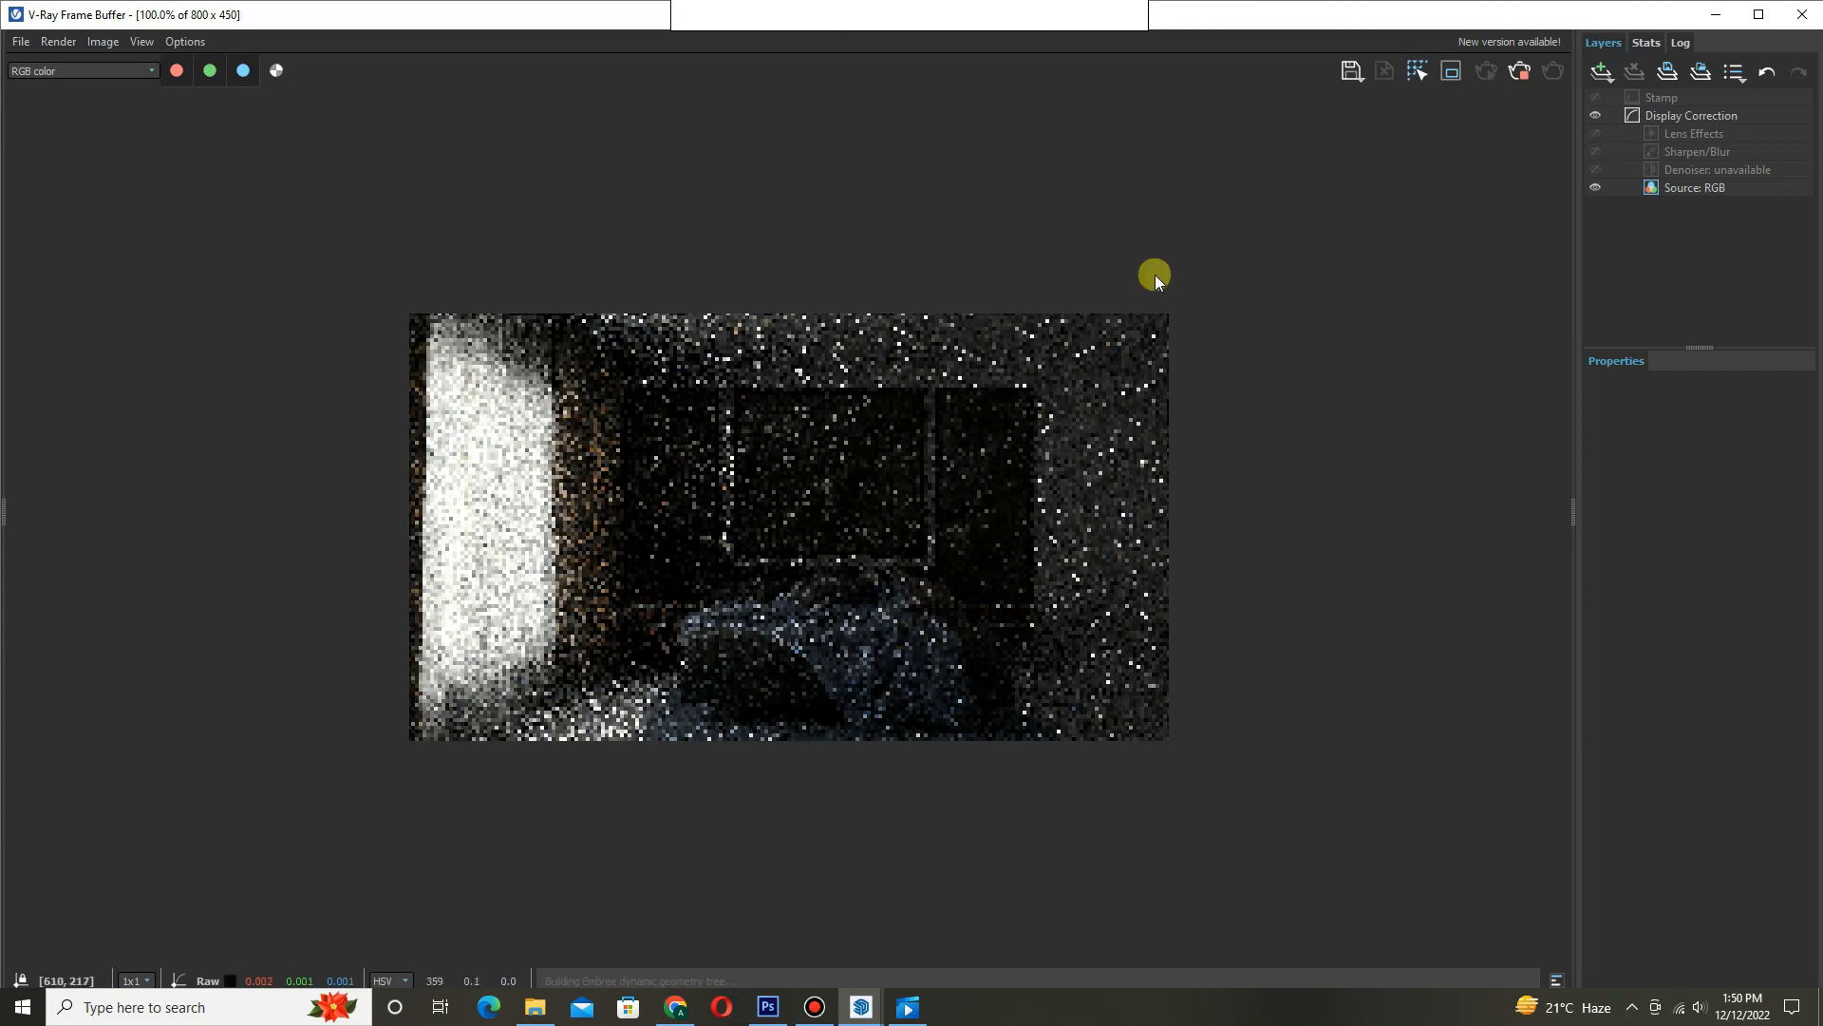
click(1517, 74)
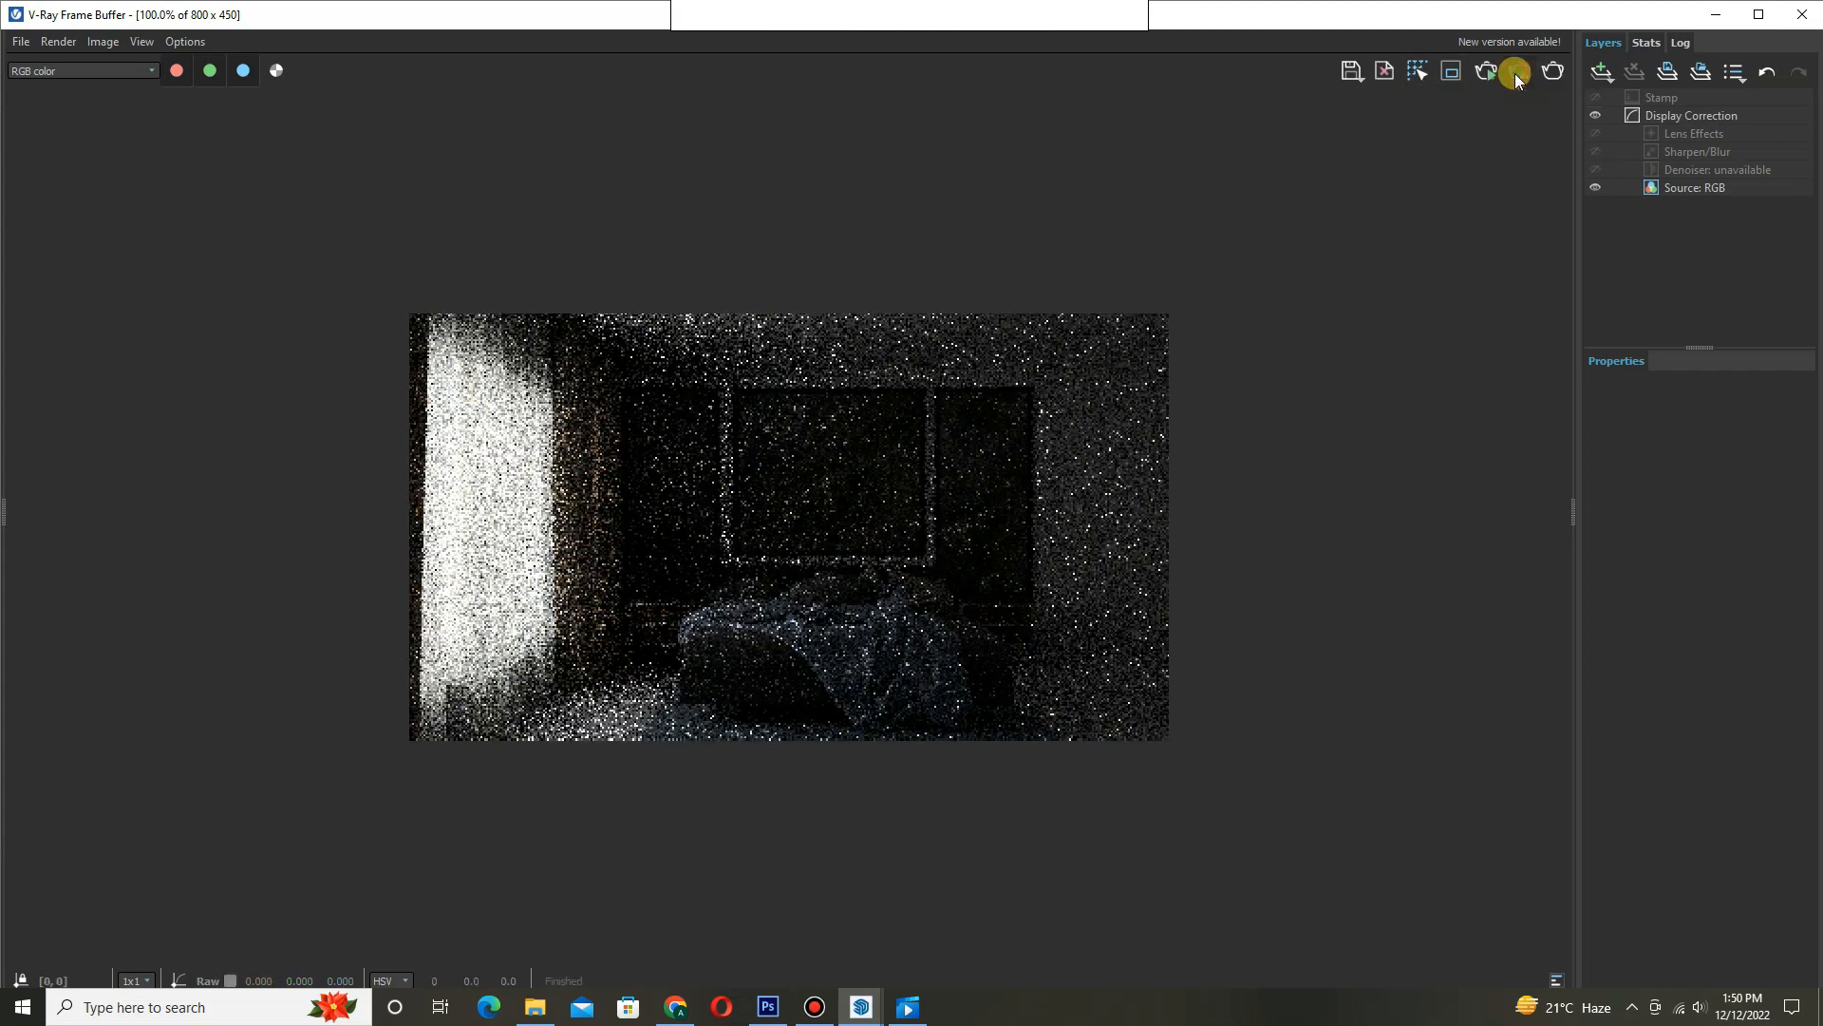
click(1803, 14)
click(907, 183)
- Open the room group and paint the wall behind the bed with Color M00
key(b)
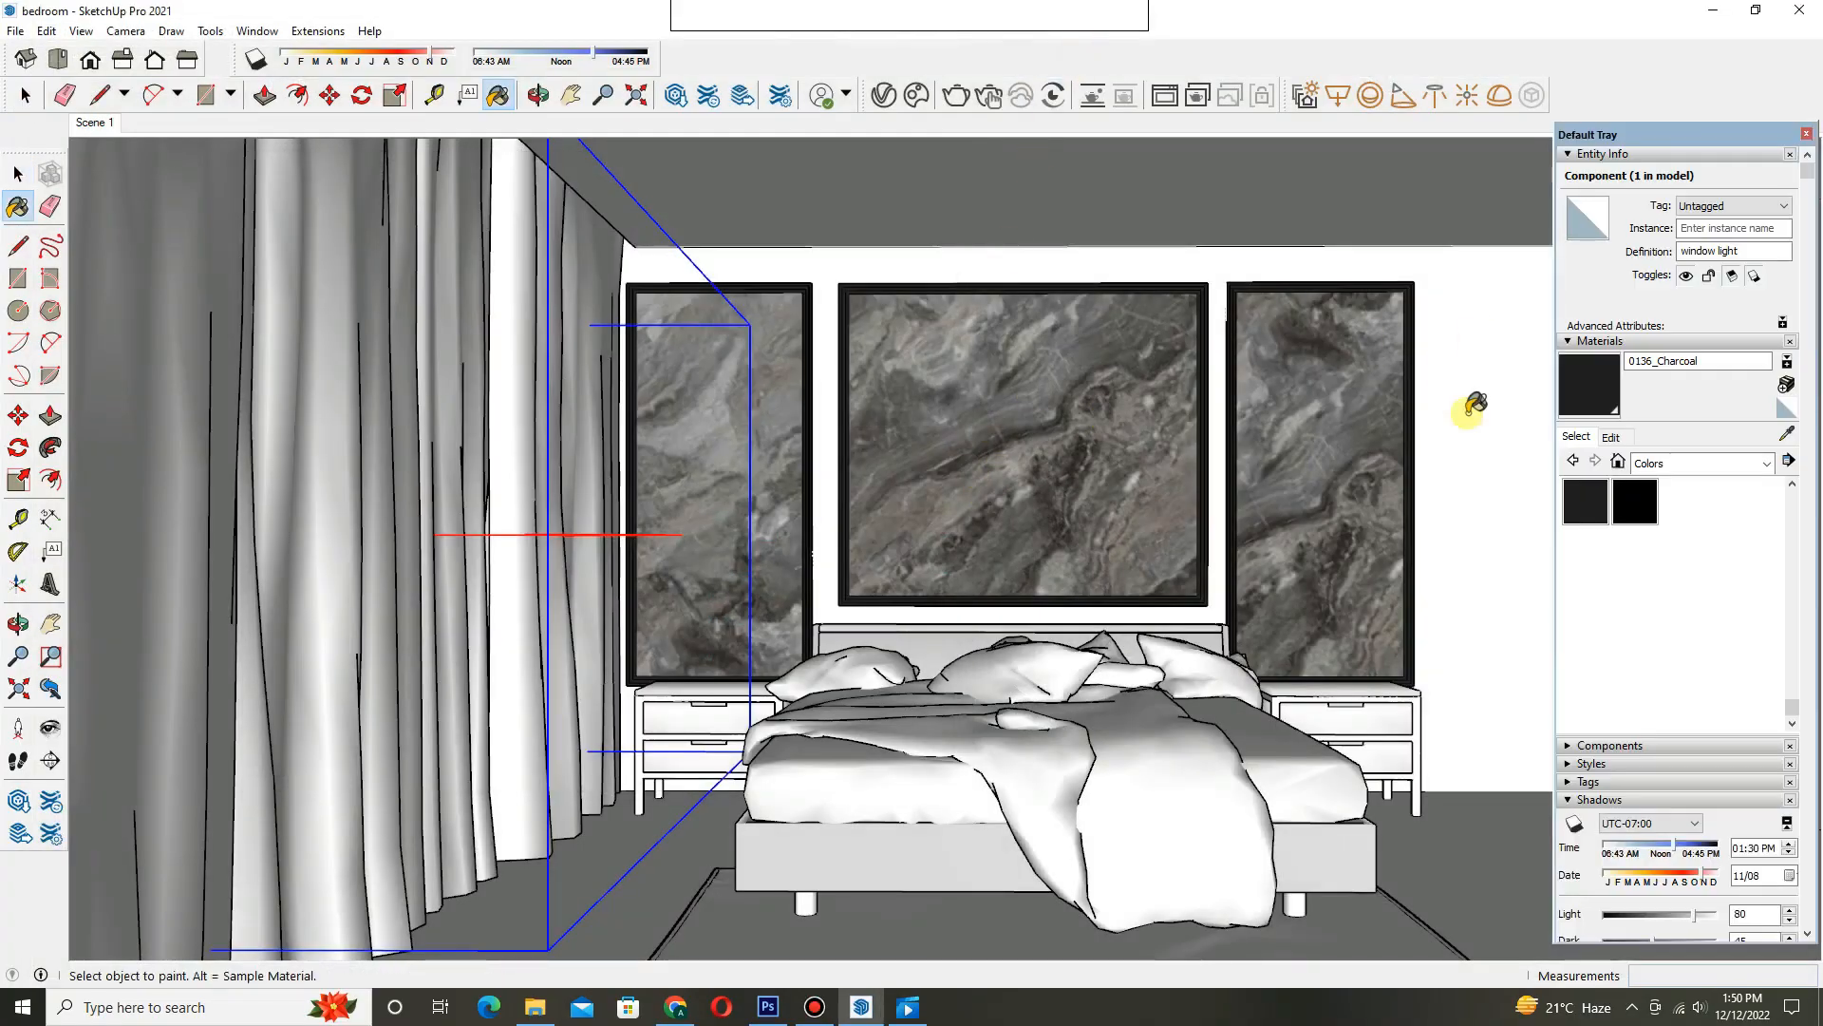
click(1806, 136)
key(space)
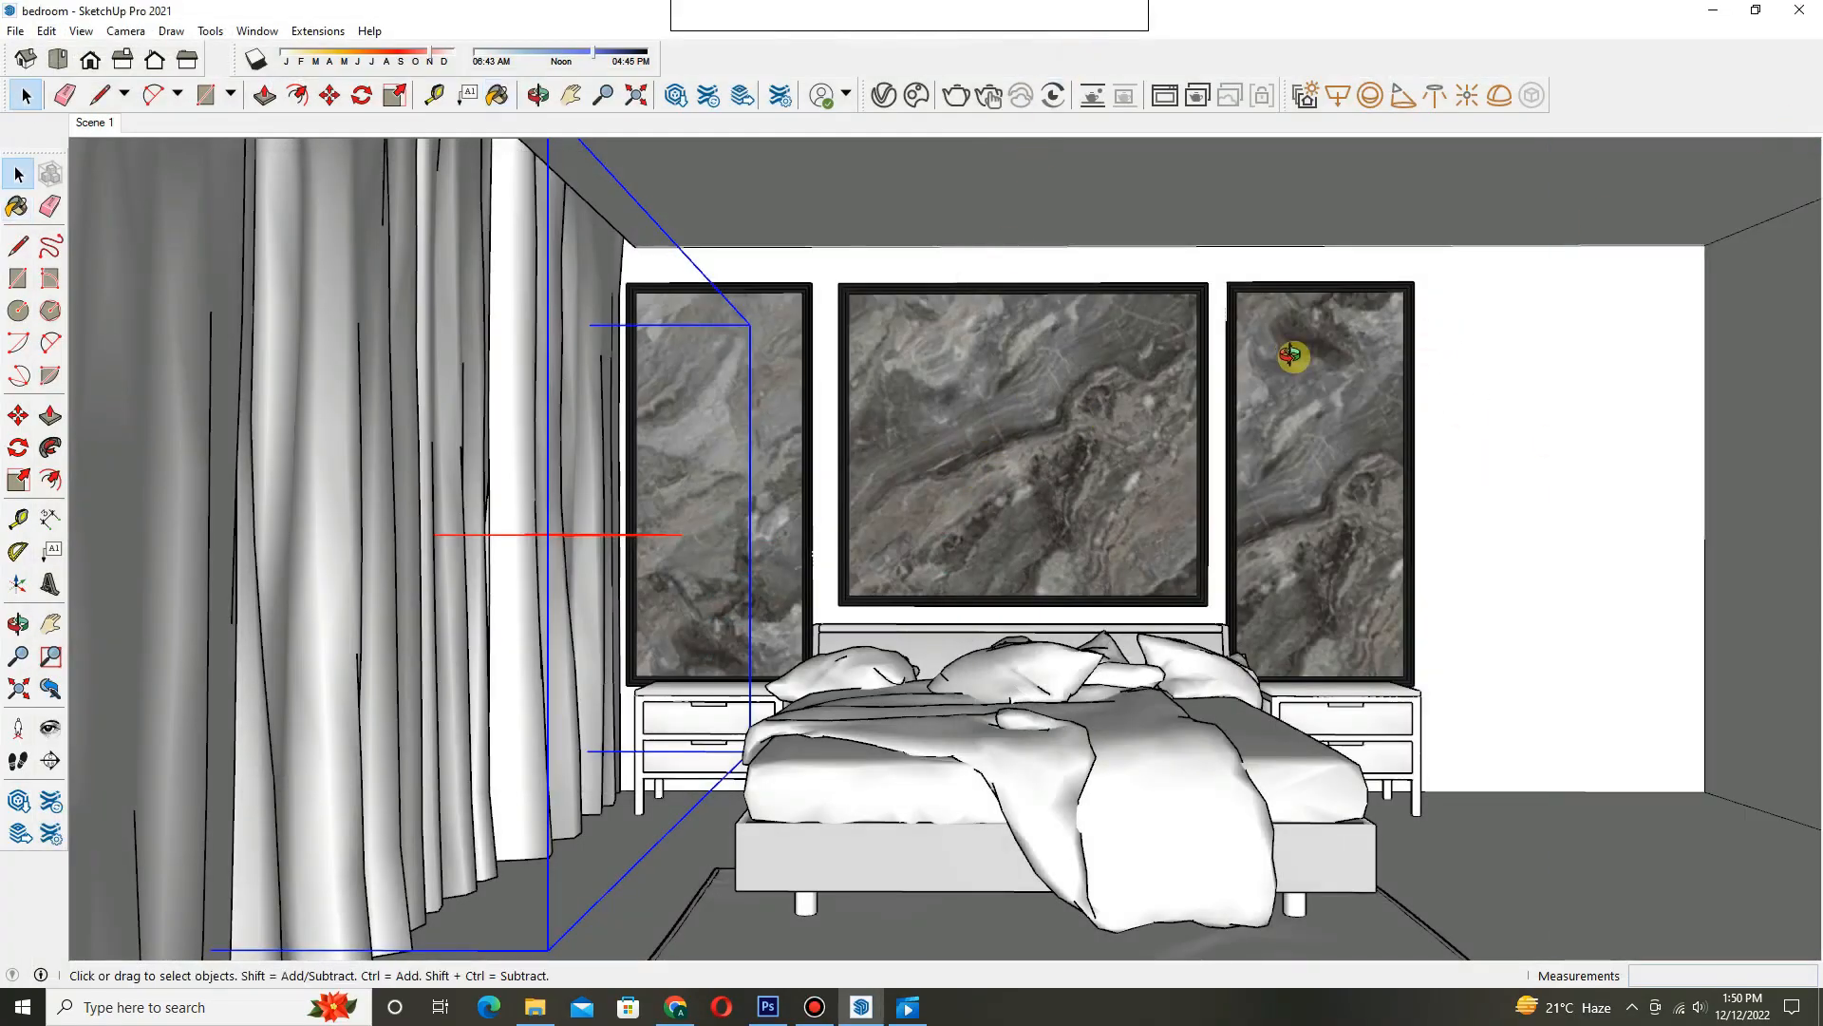
click(1216, 270)
double_click(1216, 268)
key(b)
click(1216, 260)
key(space)
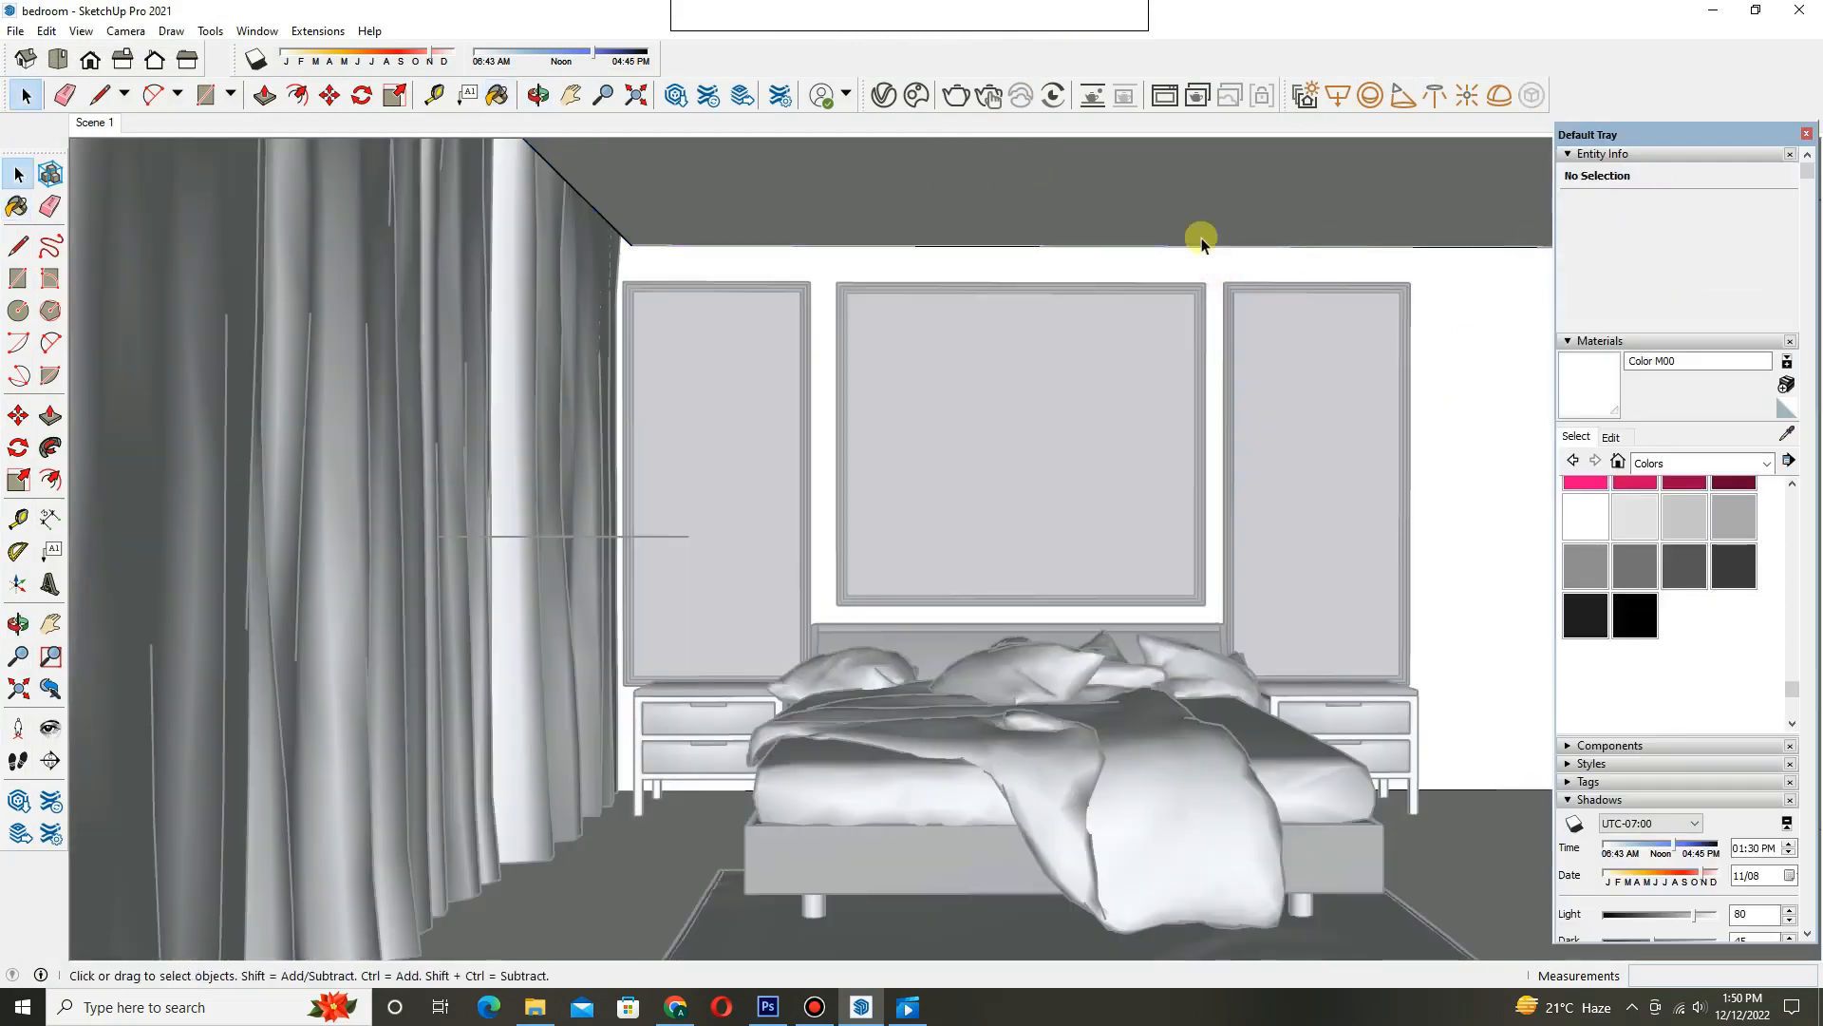
- Add the WallPaint Bumpy 01 Blue 1m material from the V-Ray WallPaint & Wallpaper library to the scene
key(Escape)
click(884, 95)
click(318, 269)
click(205, 485)
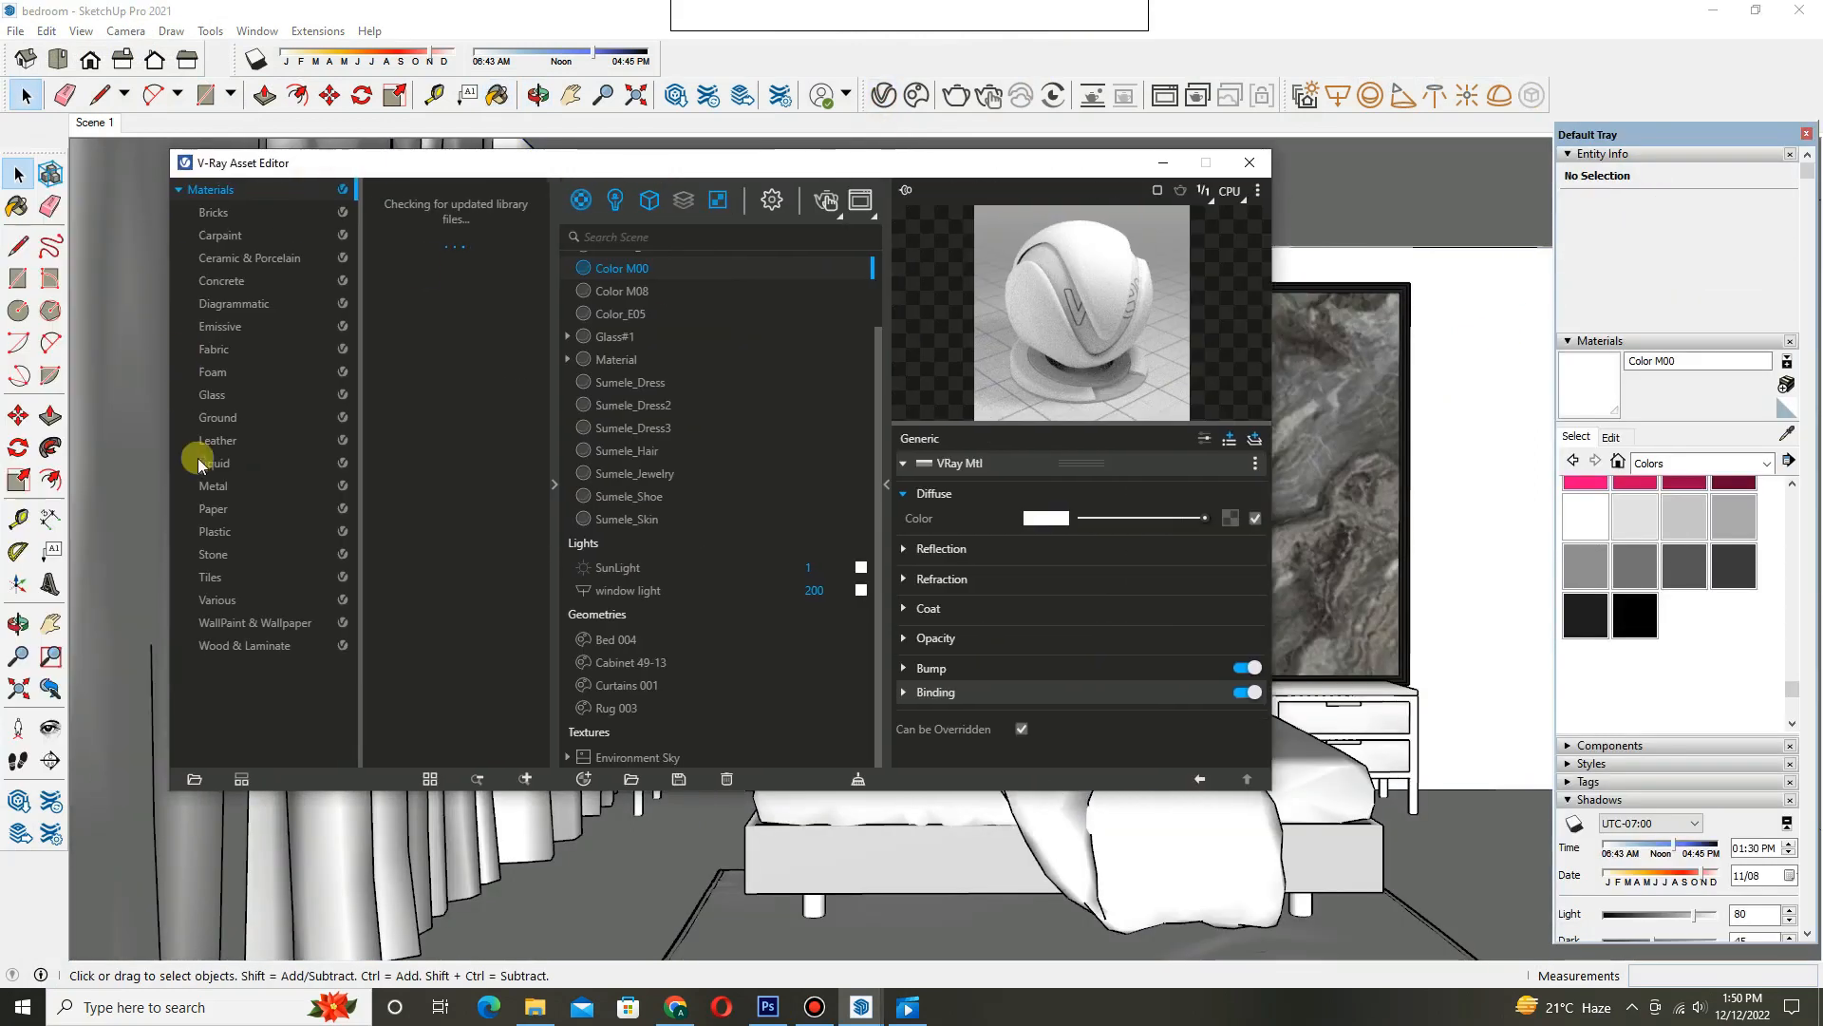
click(247, 623)
scroll(422, 525, down, 5)
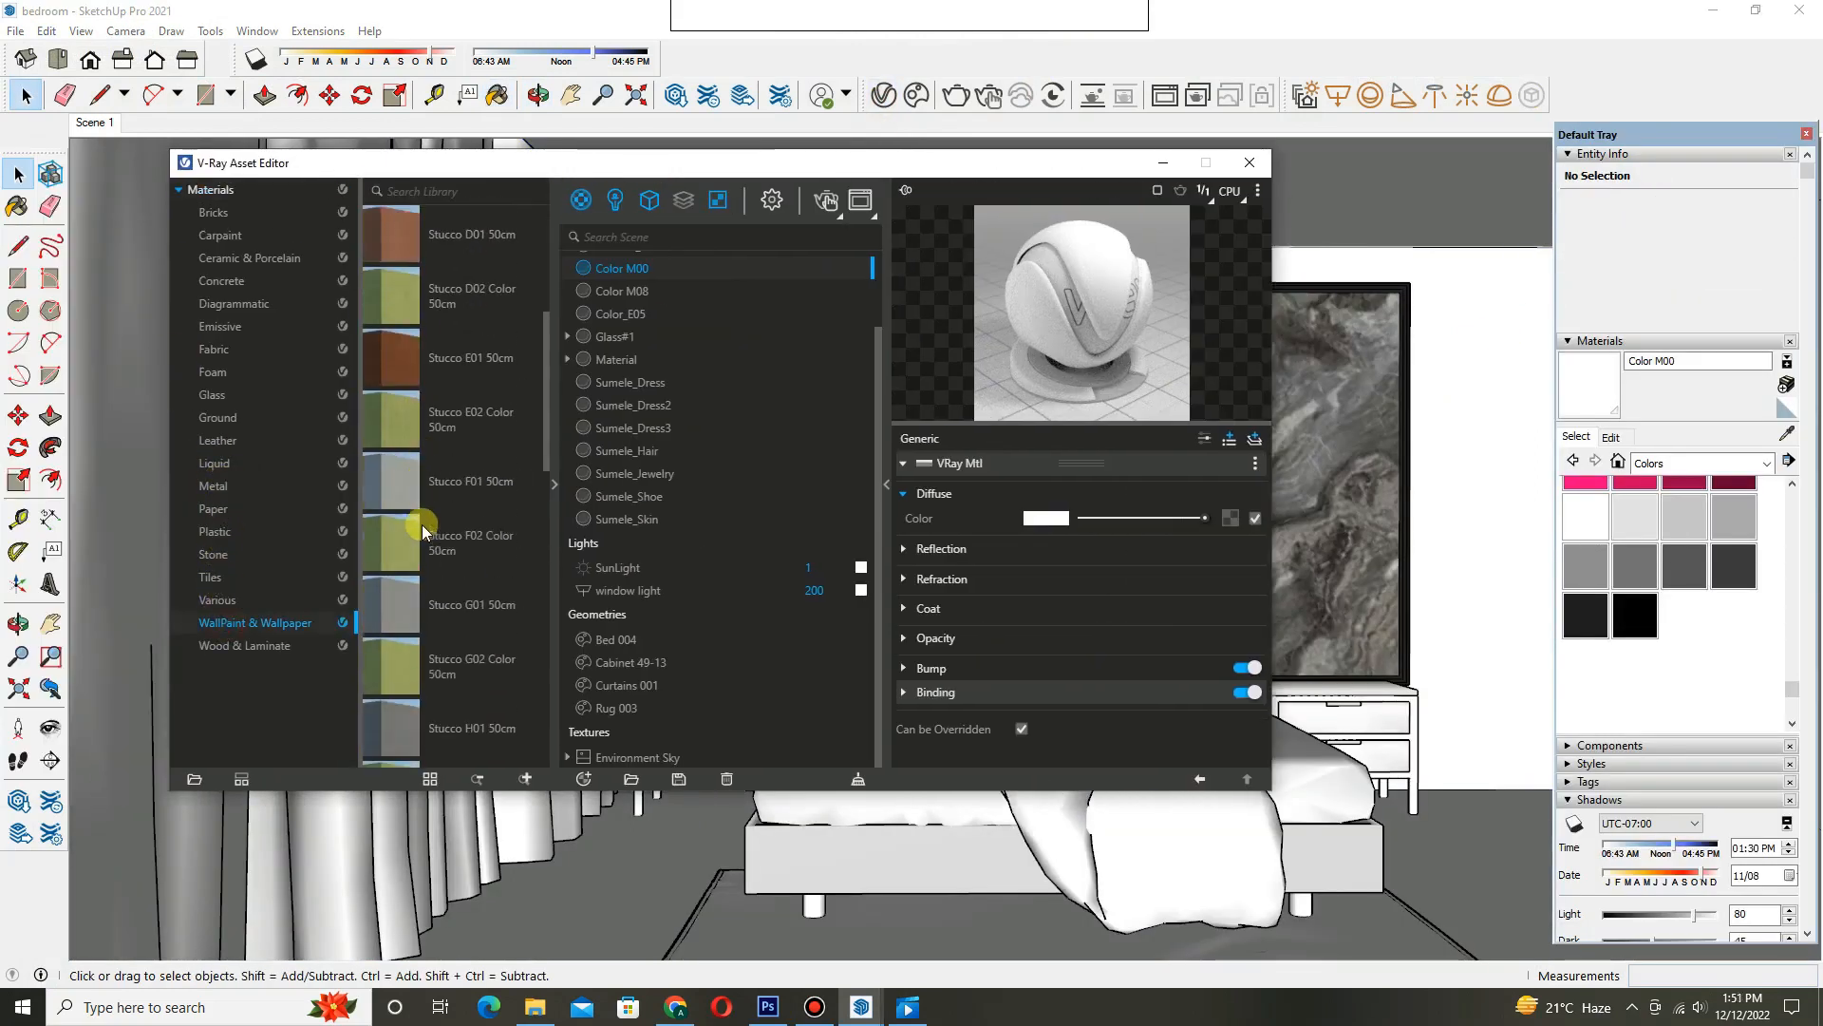
drag(414, 539, 739, 545)
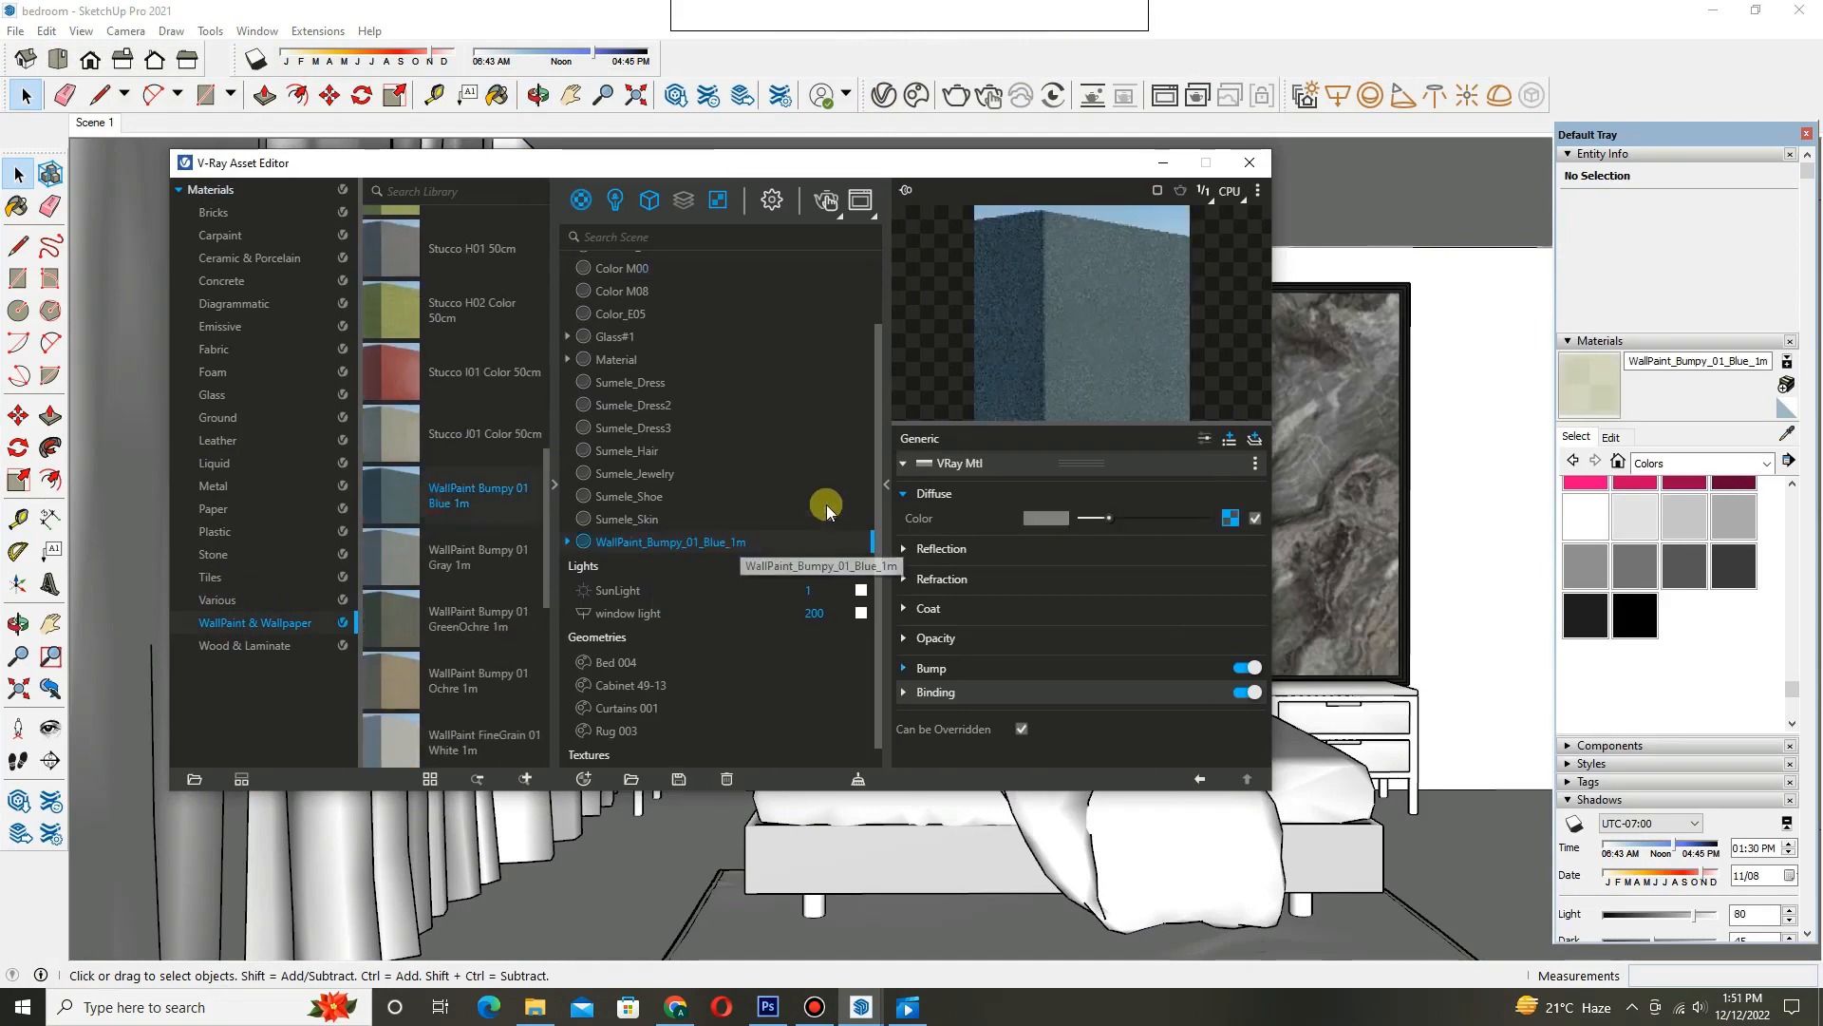
click(1049, 518)
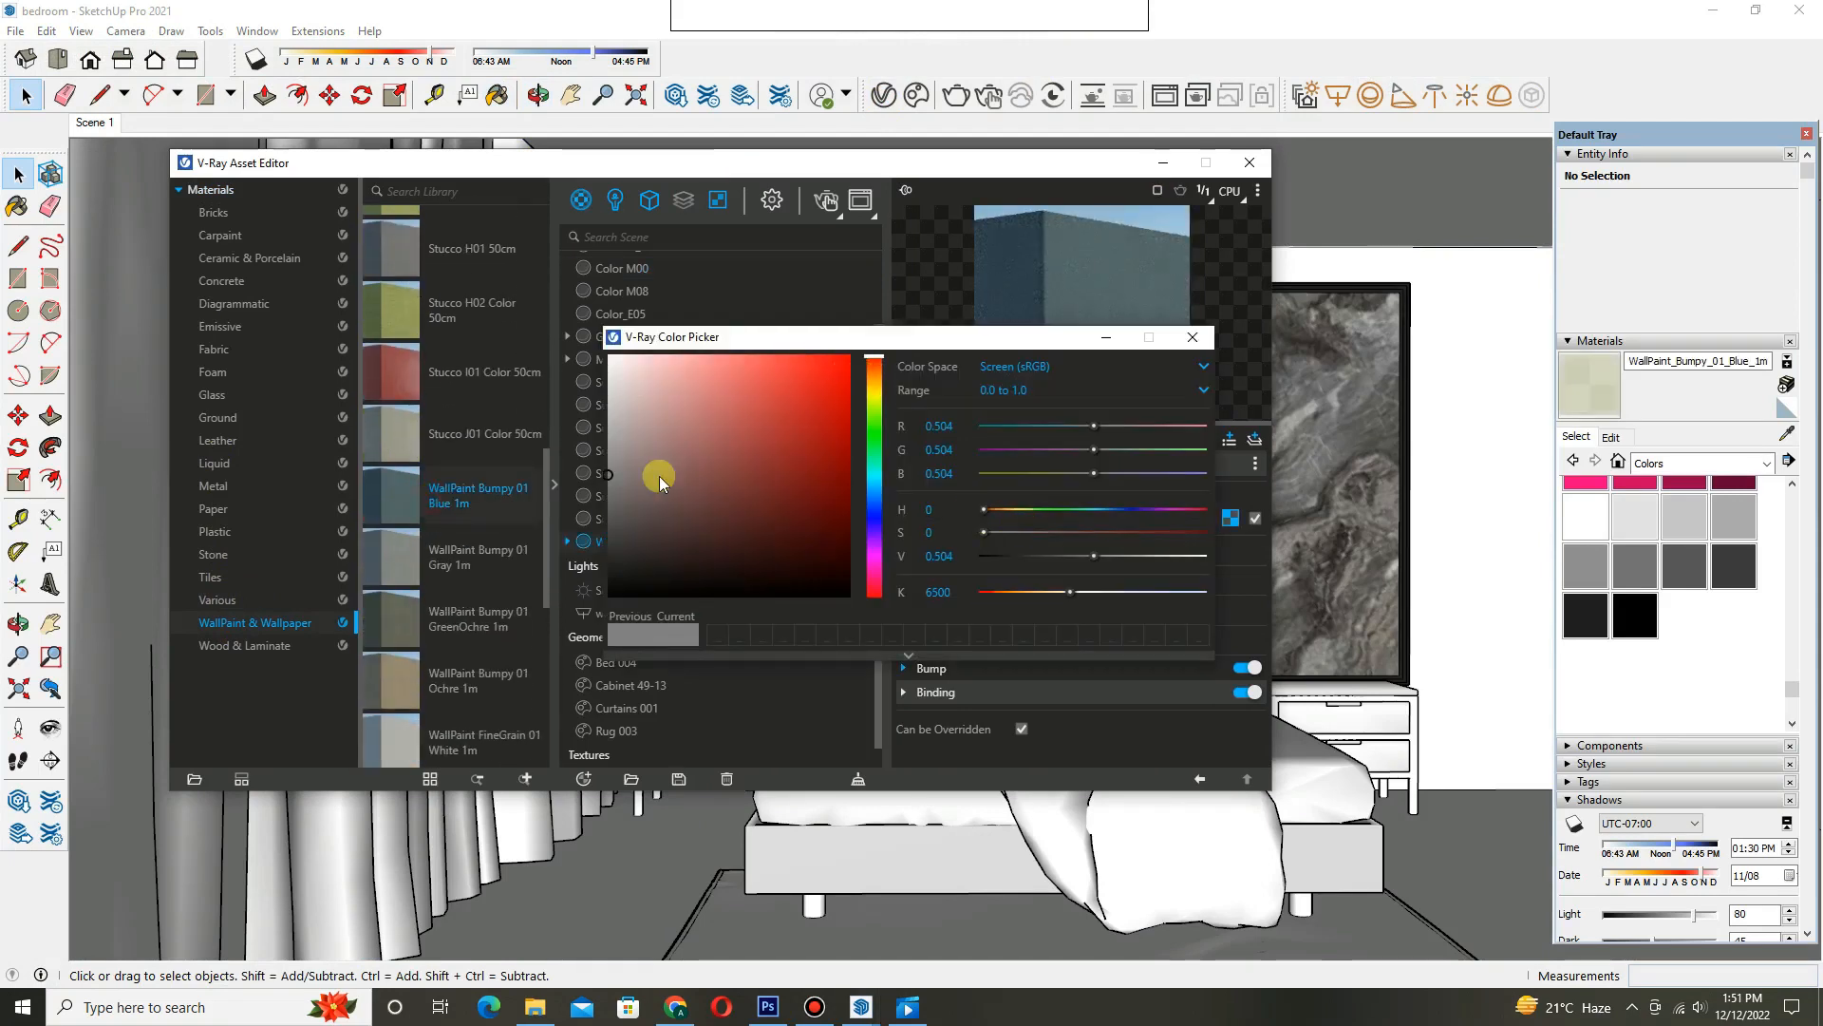
click(1206, 341)
click(1250, 163)
click(1806, 134)
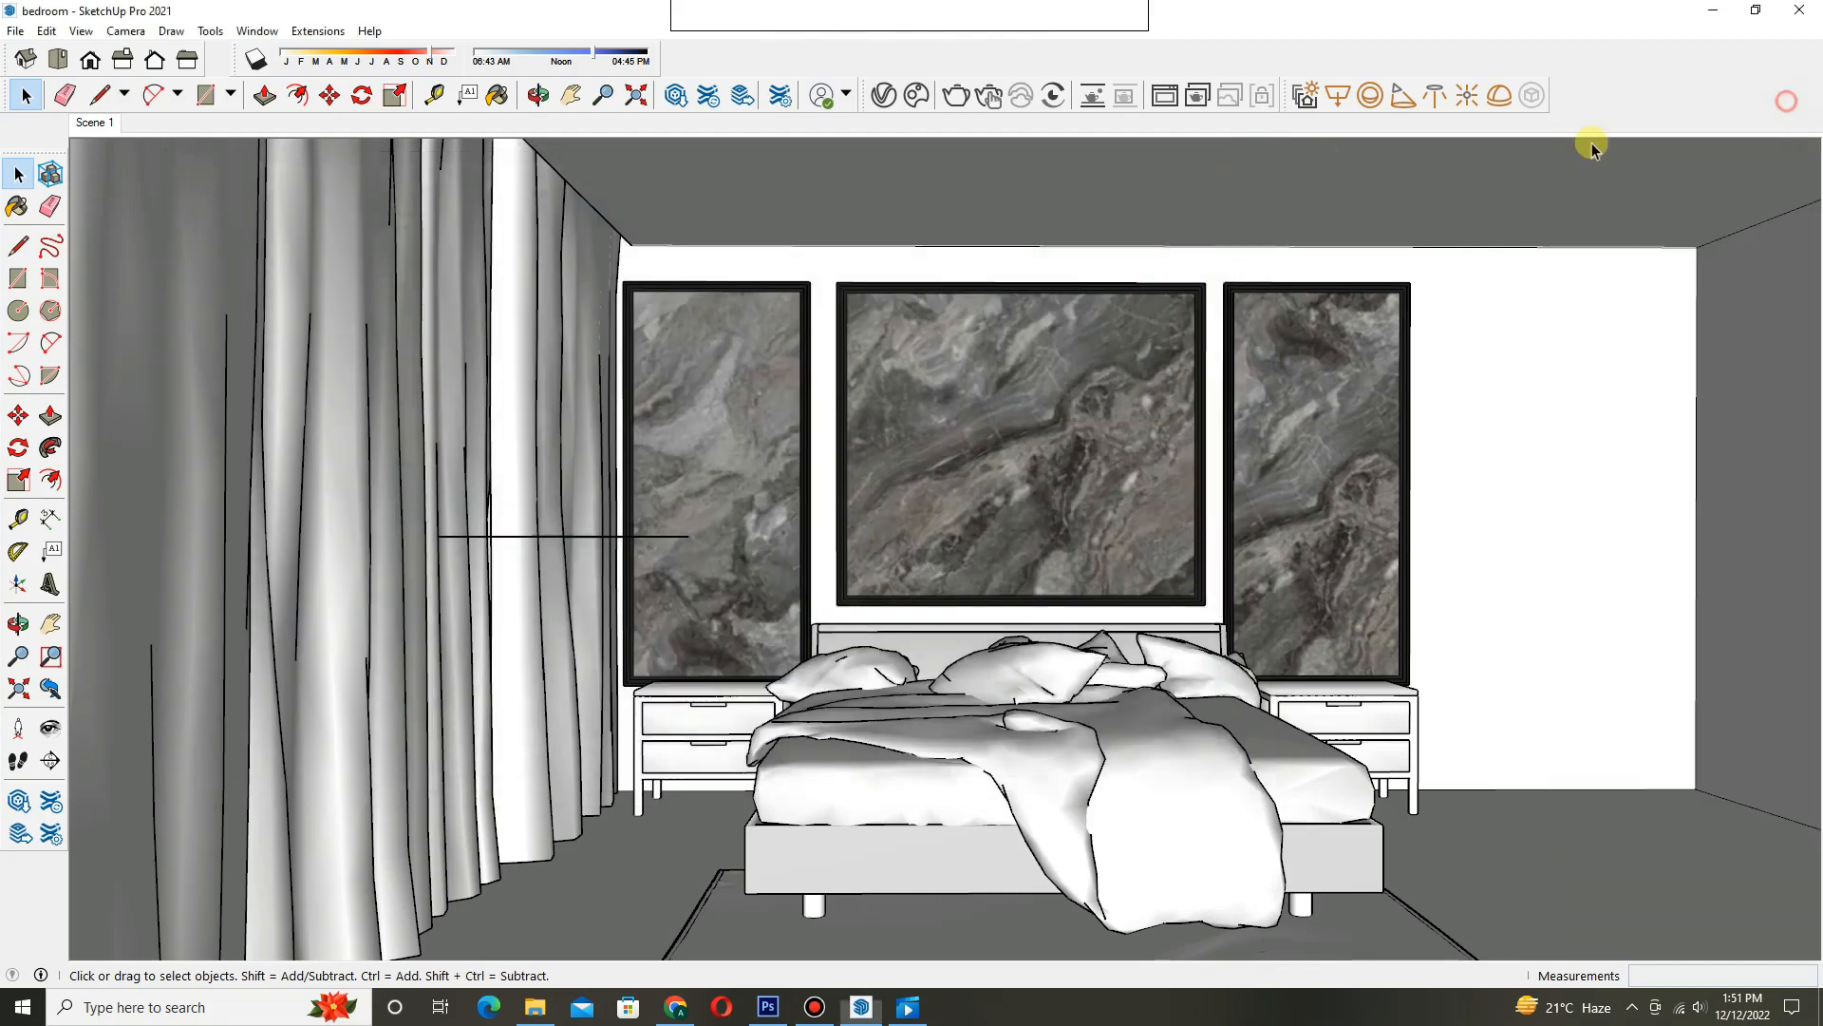
- Open the room group and paint the bedroom walls with WallPaint_Bumpy_01_Blue_1m
double_click(1229, 266)
key(b)
click(1465, 272)
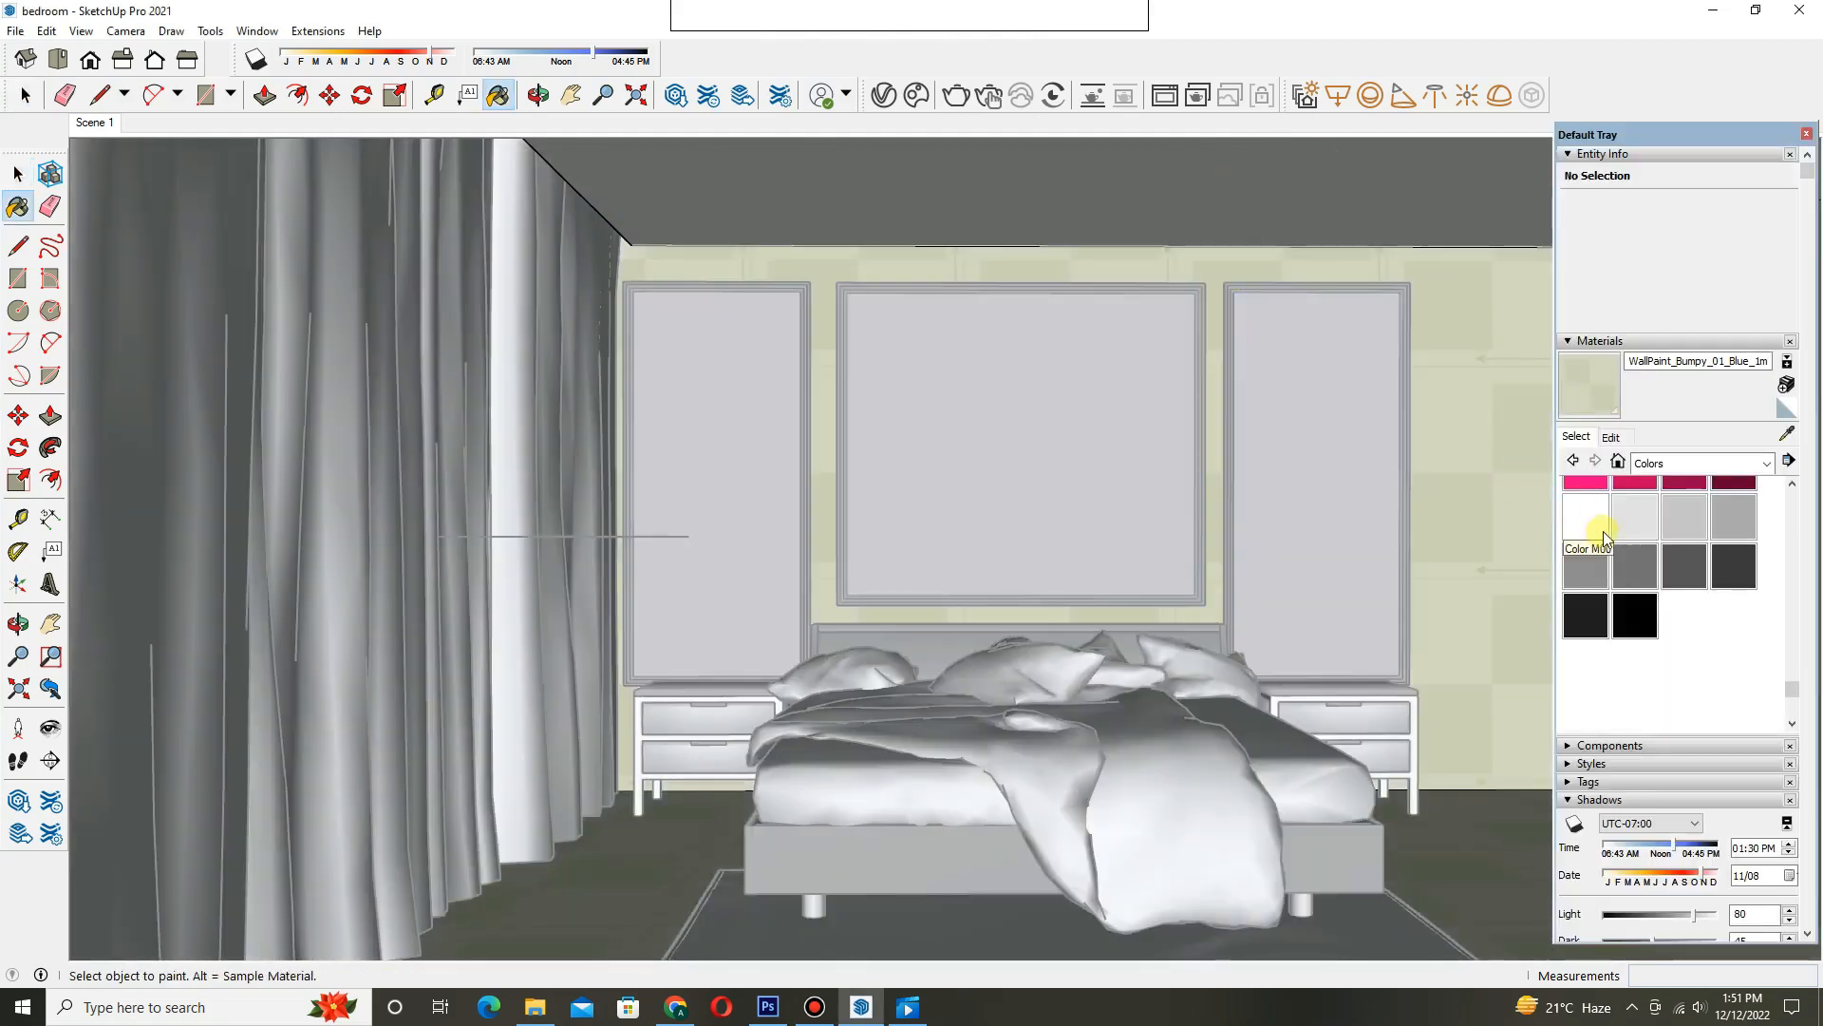
click(1809, 135)
key(space)
key(Escape)
key(b)
click(1807, 136)
key(space)
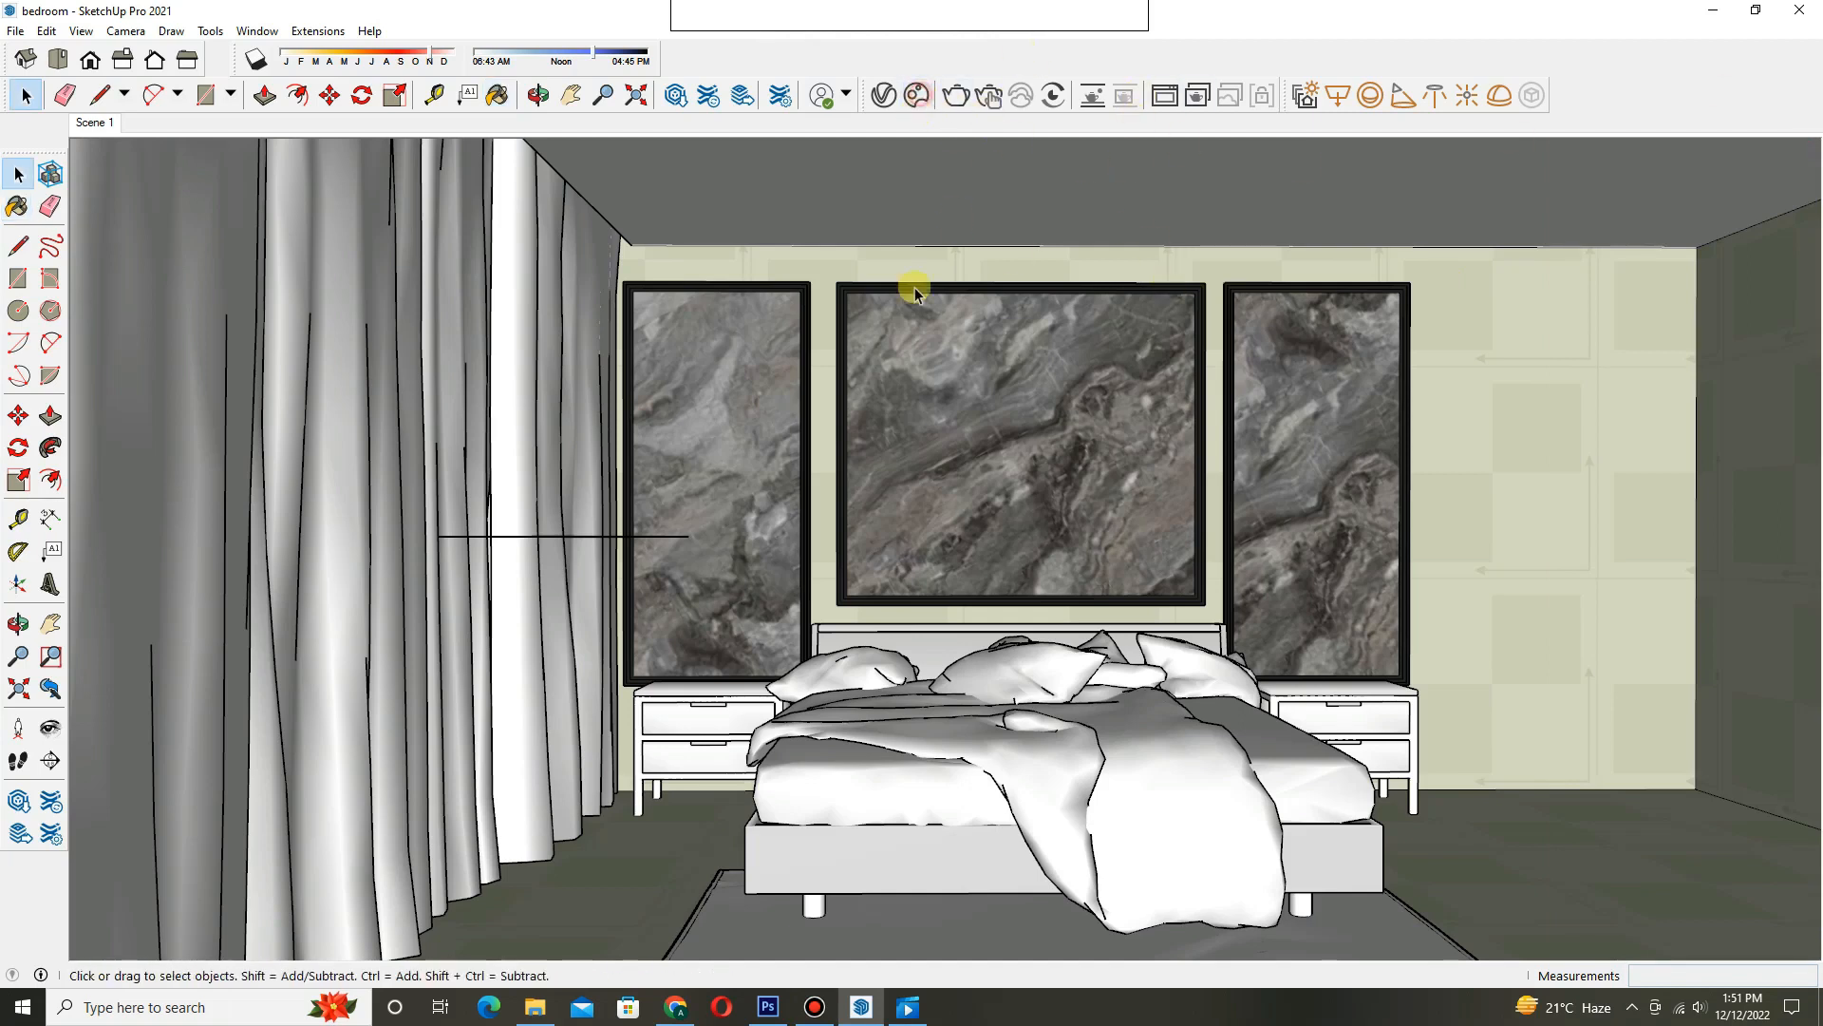
click(914, 99)
drag(915, 58, 406, 57)
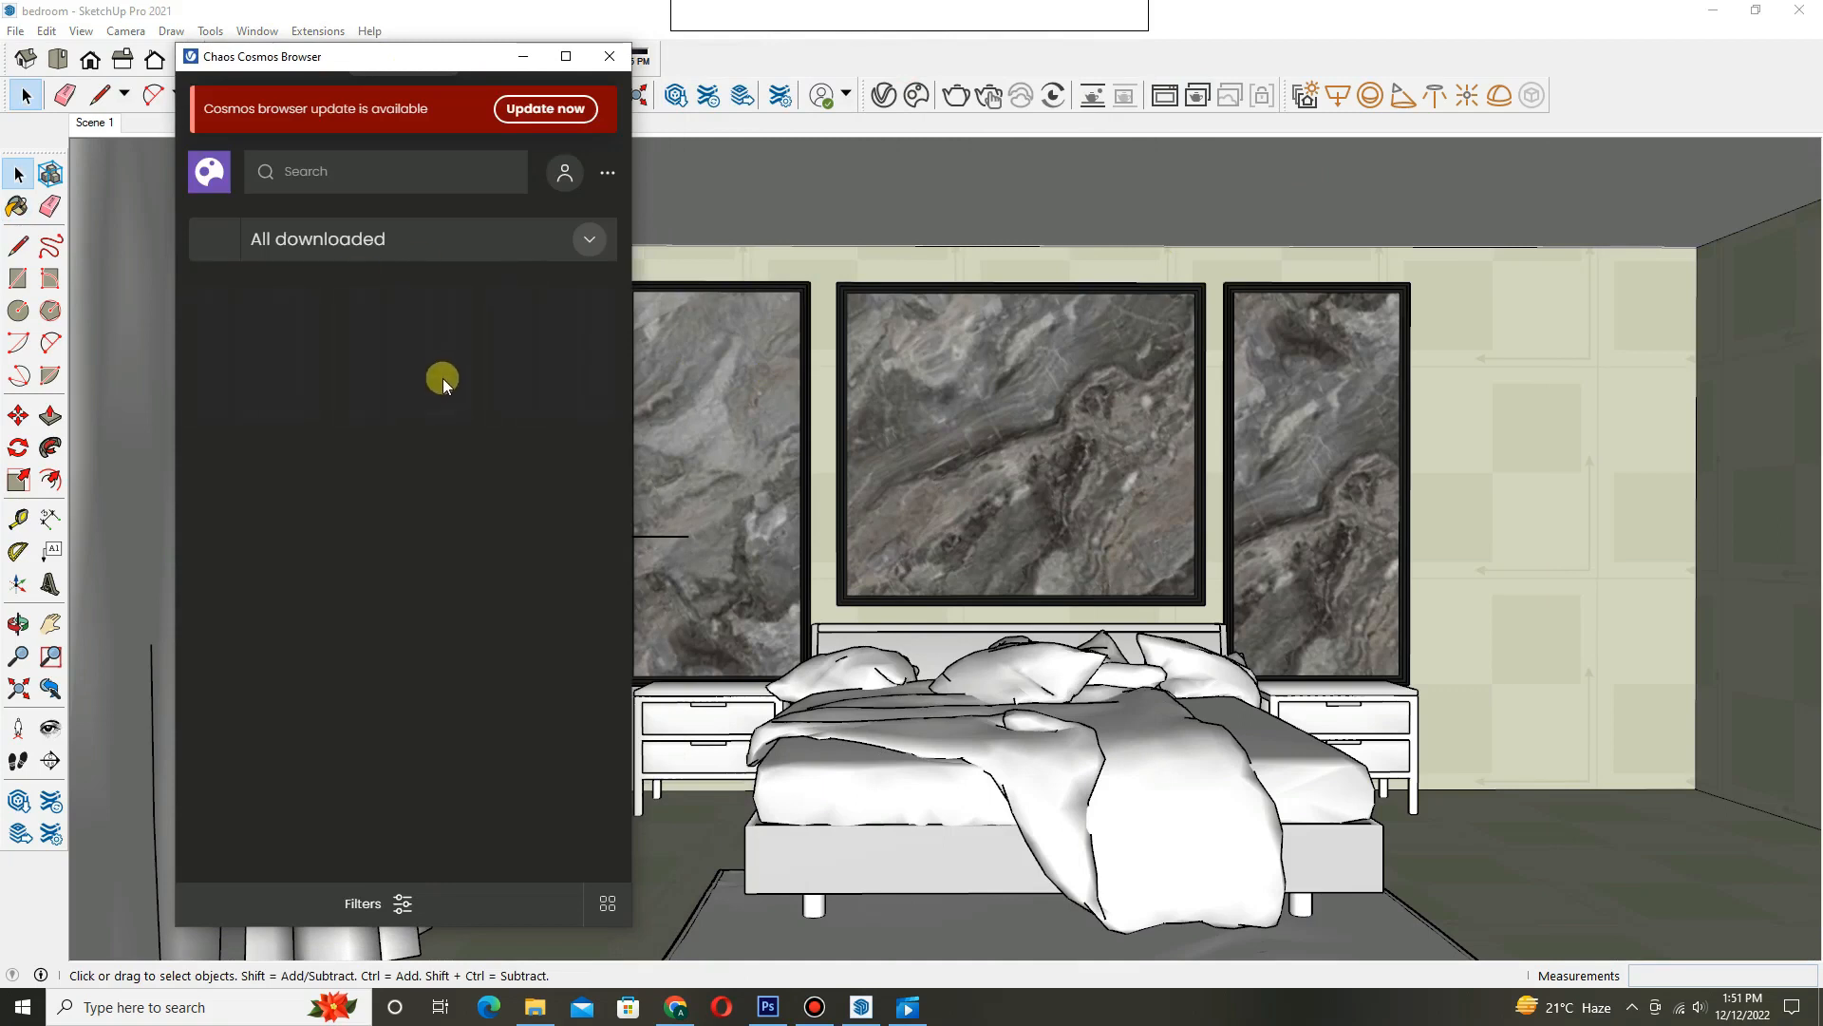
click(1204, 60)
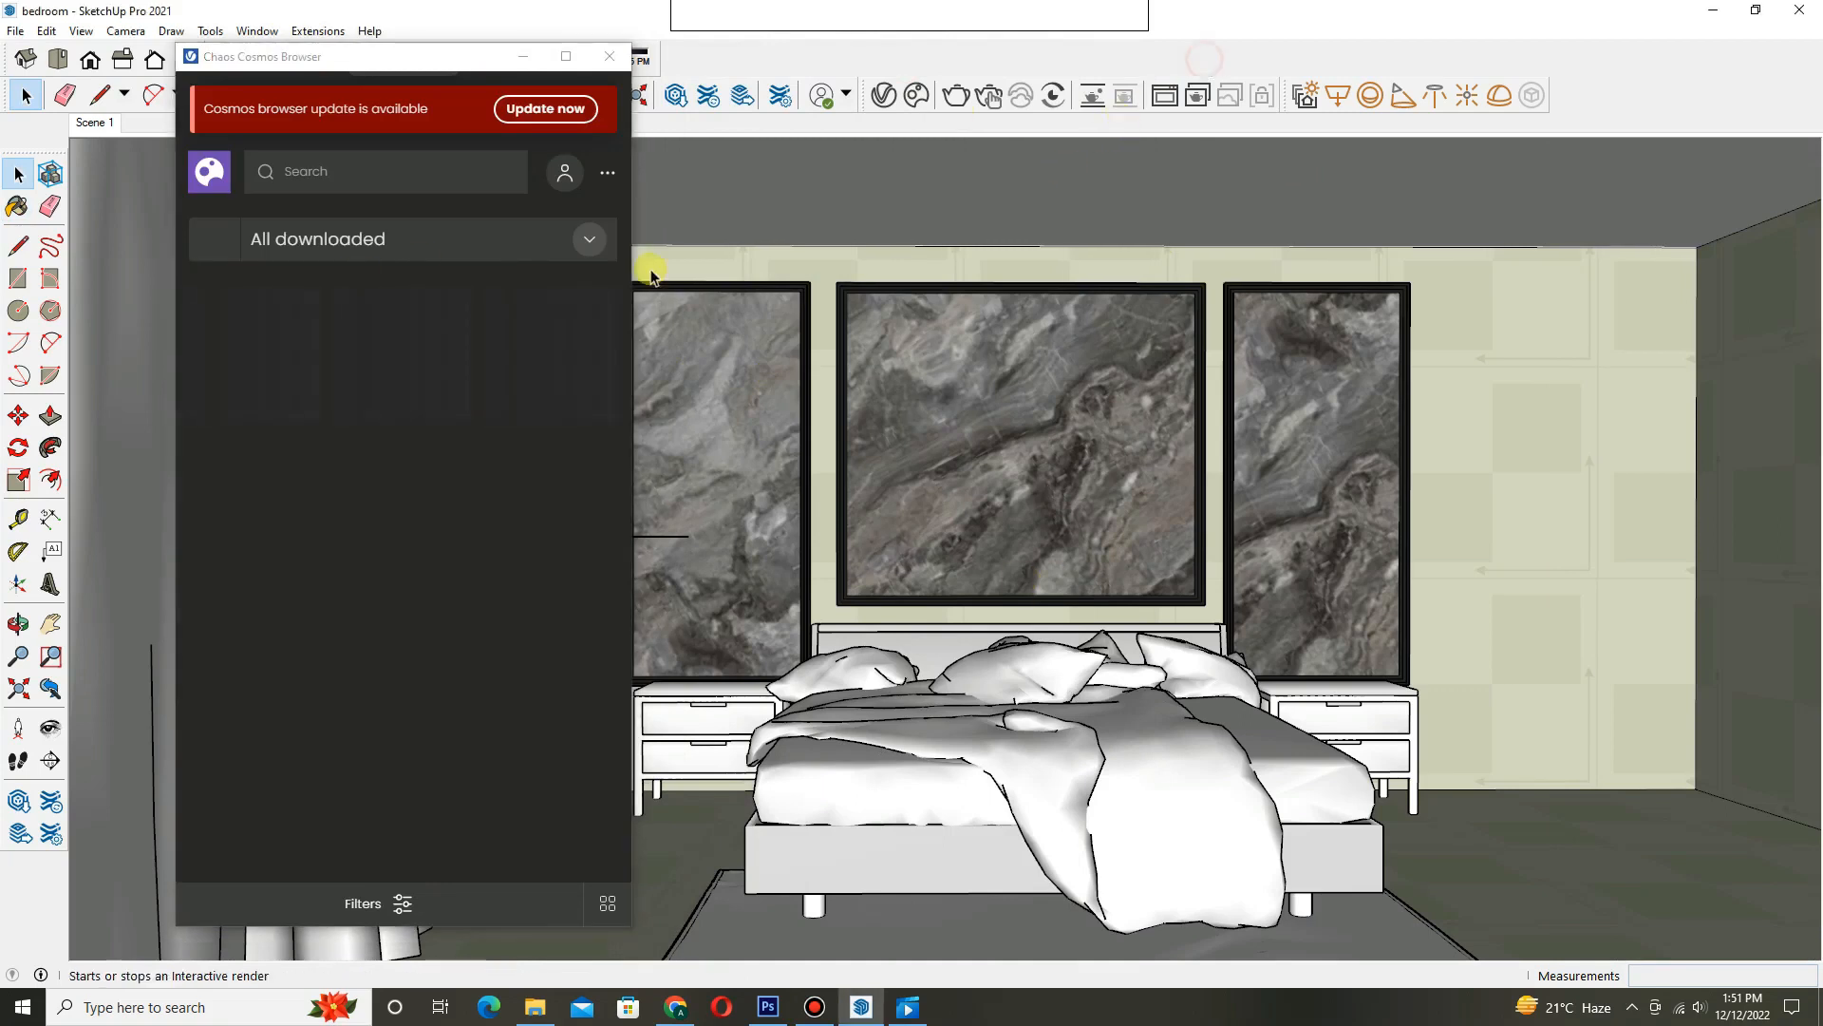
key(b)
click(523, 57)
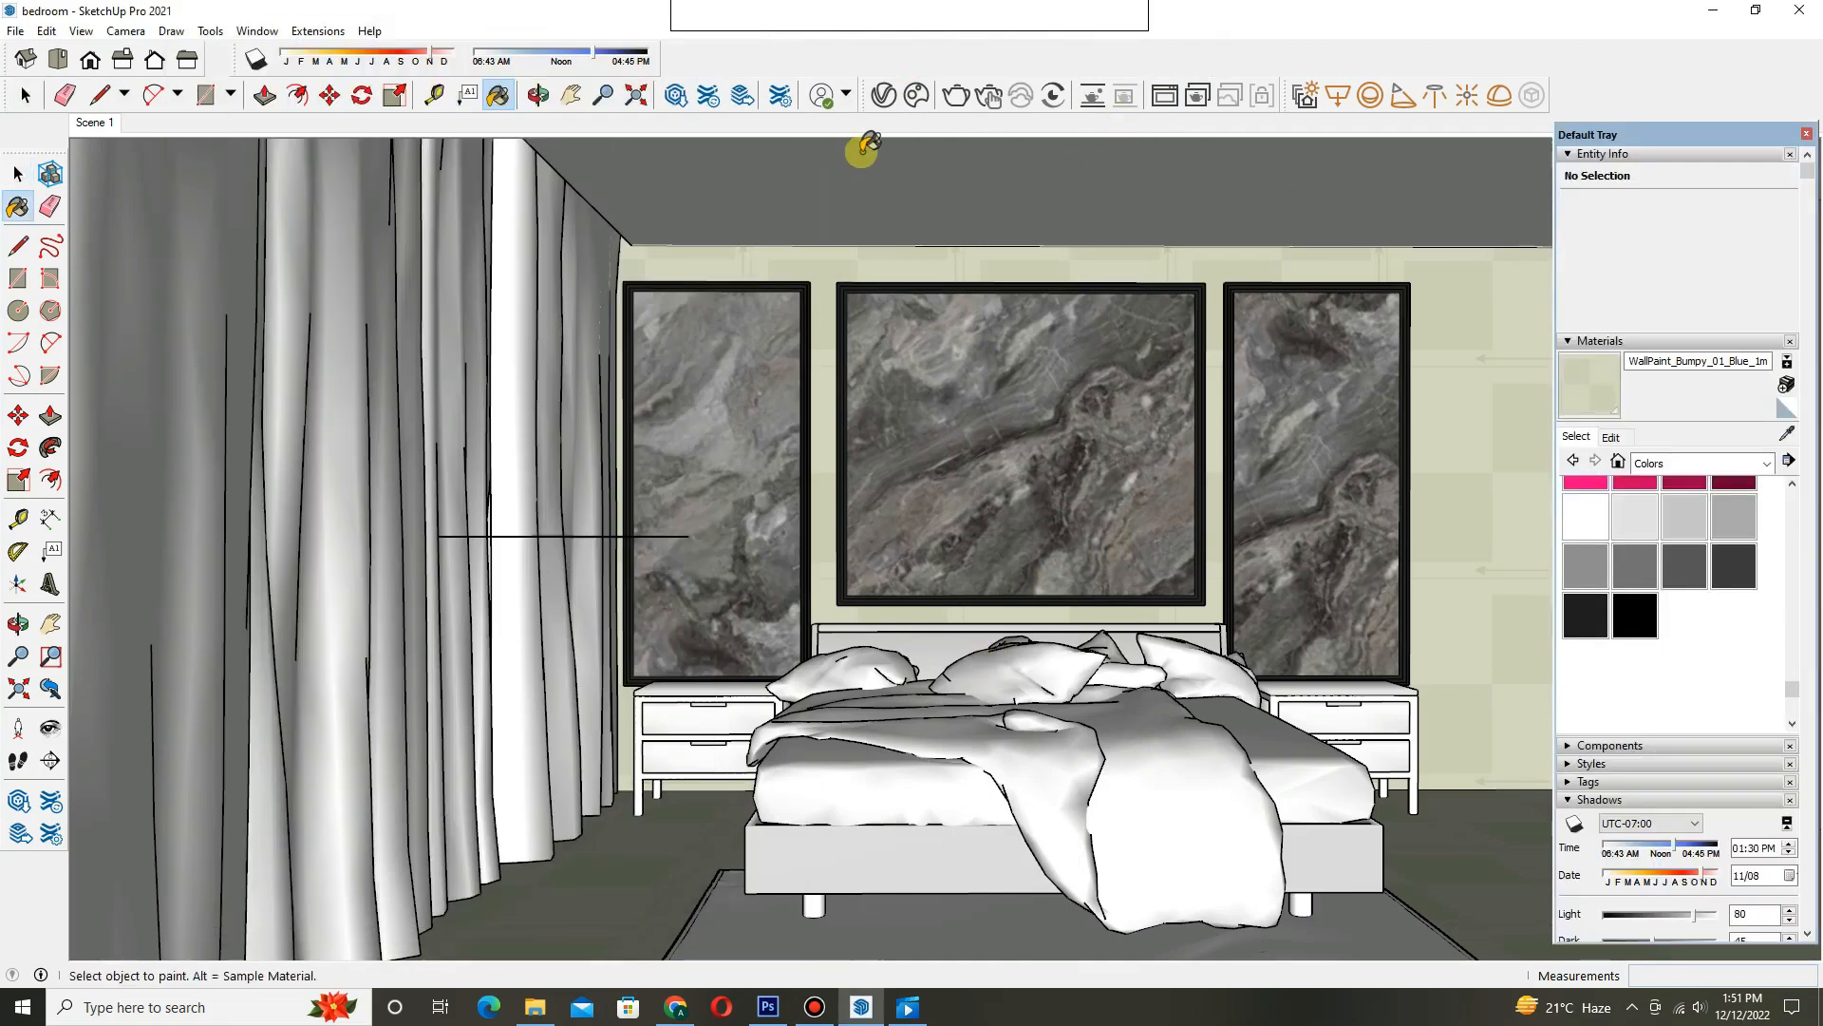
click(1784, 397)
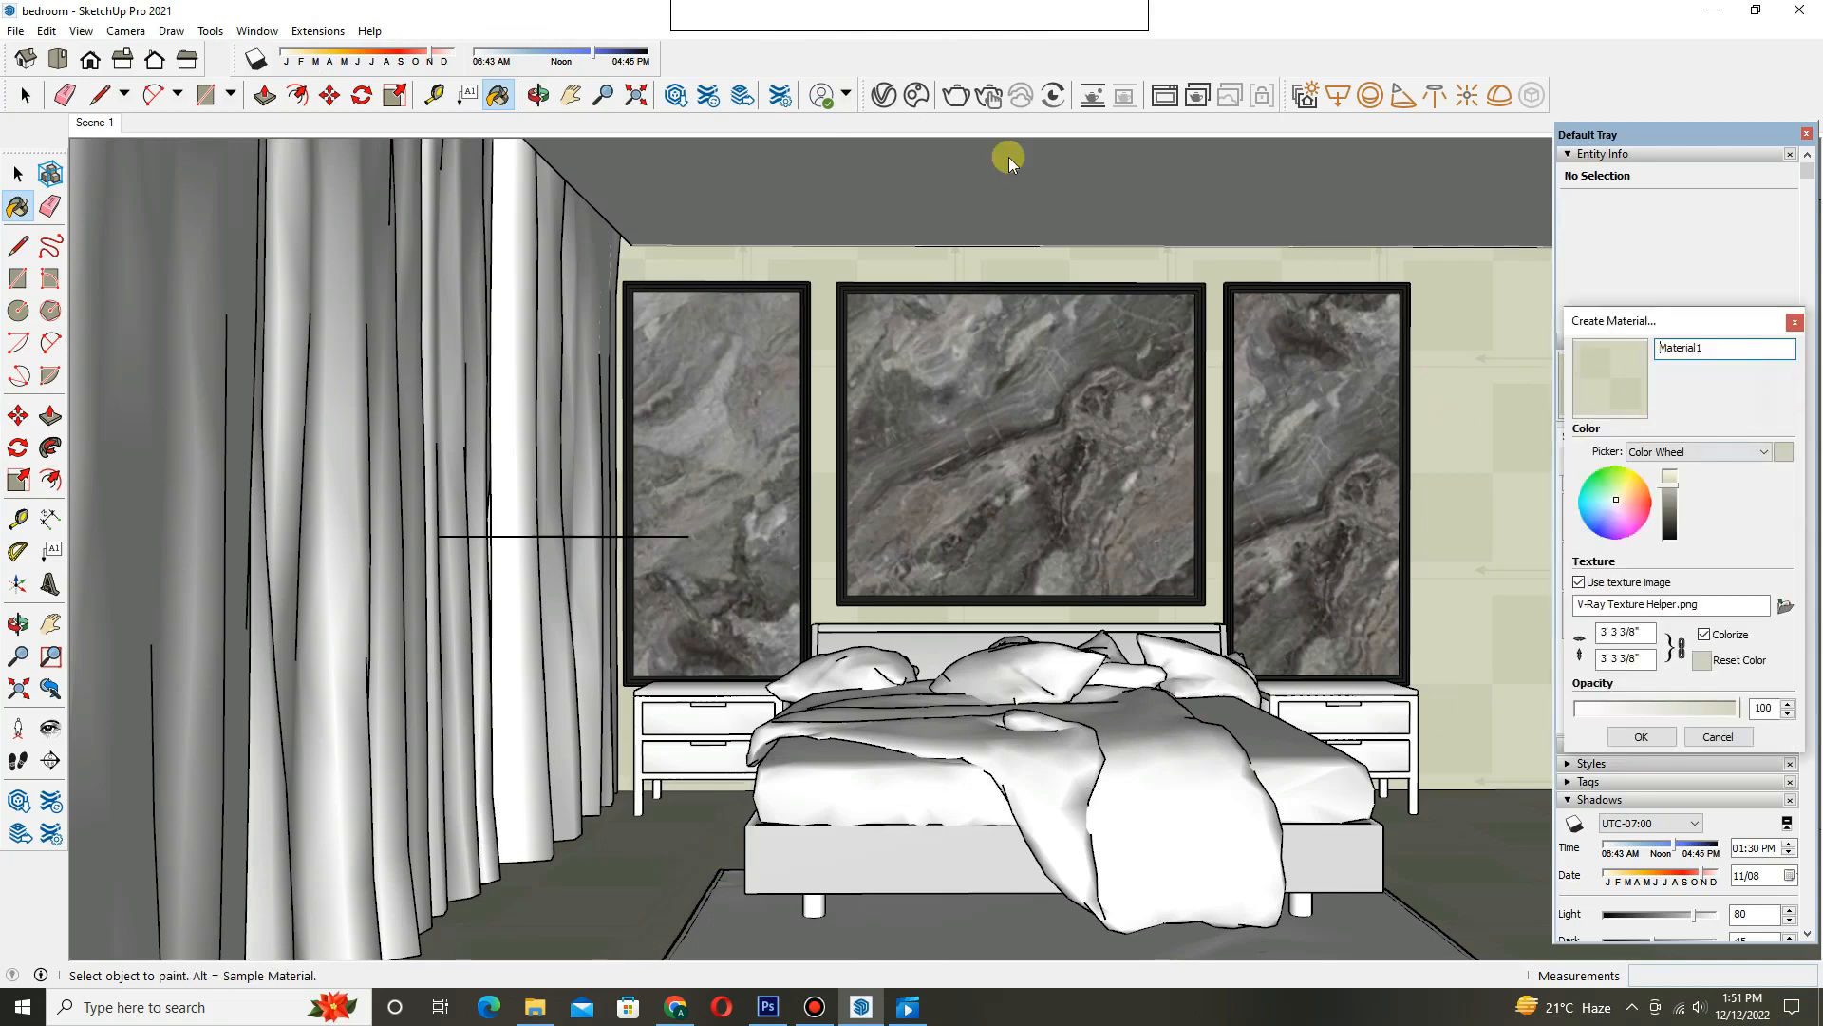
click(1795, 322)
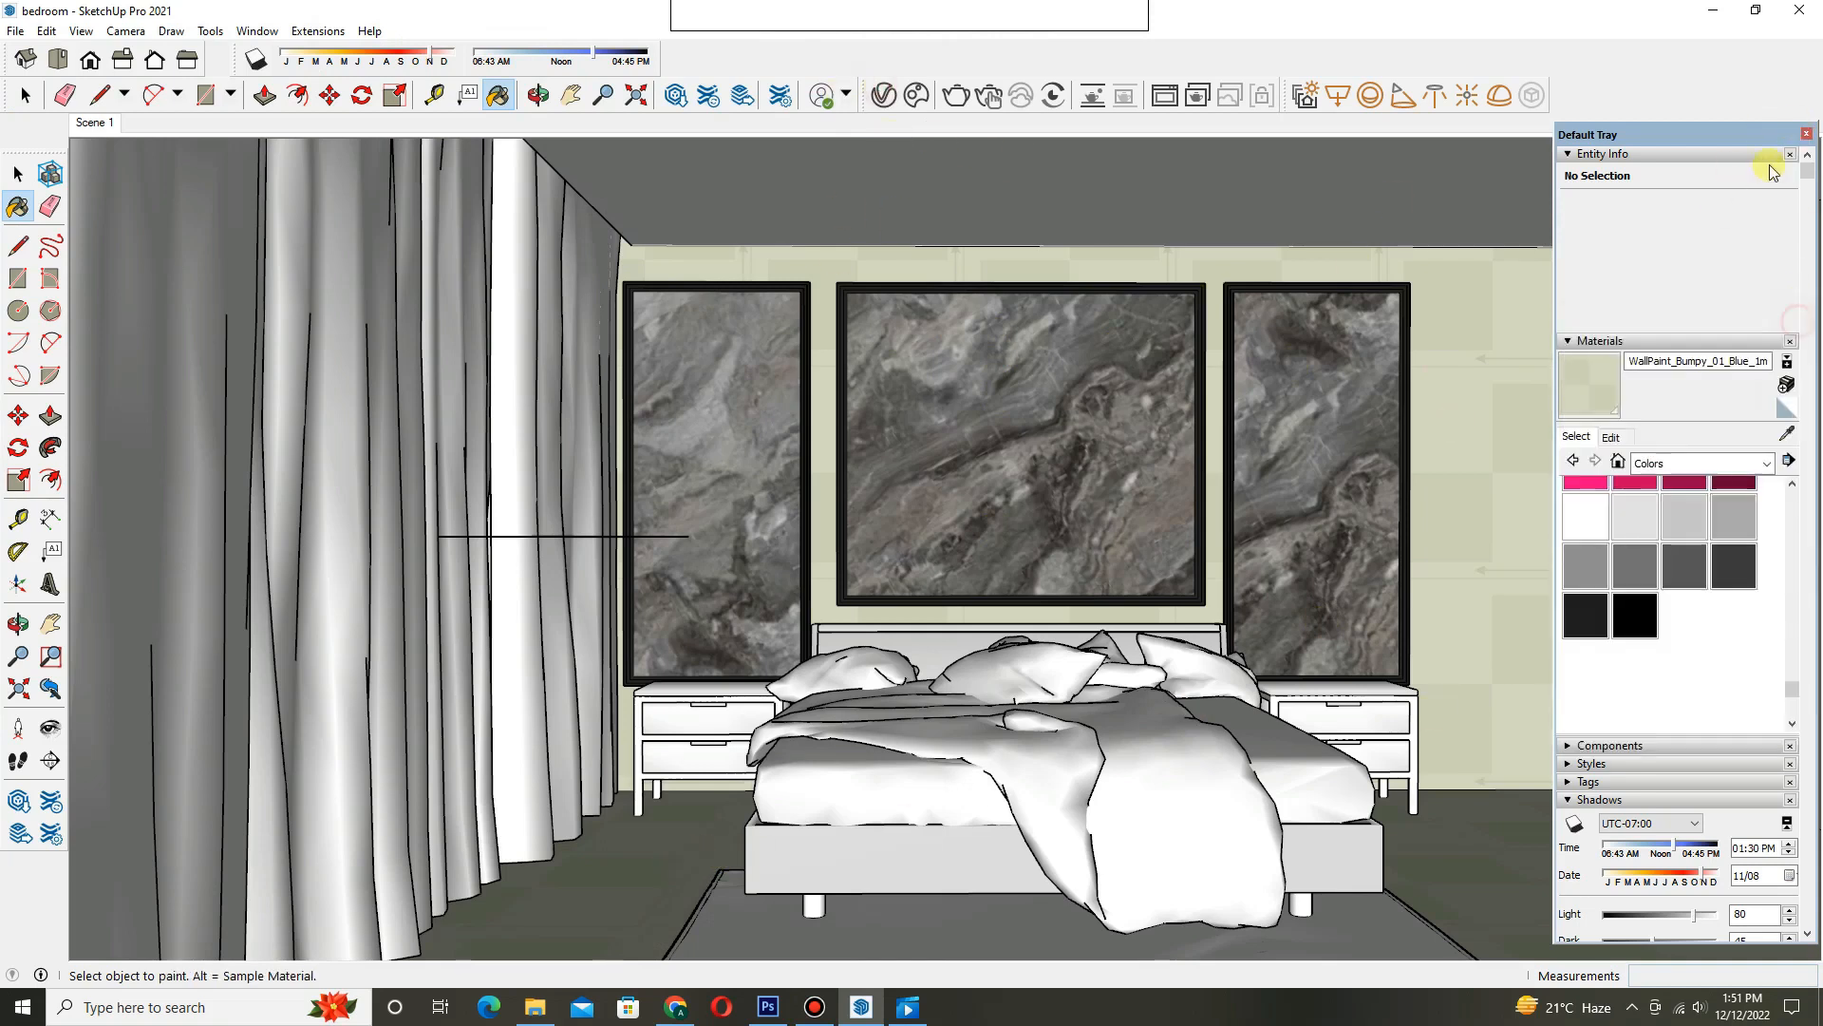
- Create a material from the image 20_slab marble statuary white texture-seamless in the SKP folder with a texture width of 9 feet
click(1785, 392)
click(1779, 603)
click(83, 572)
double_click(448, 309)
key(BackSpace)
double_click(646, 299)
double_click(1140, 163)
click(759, 168)
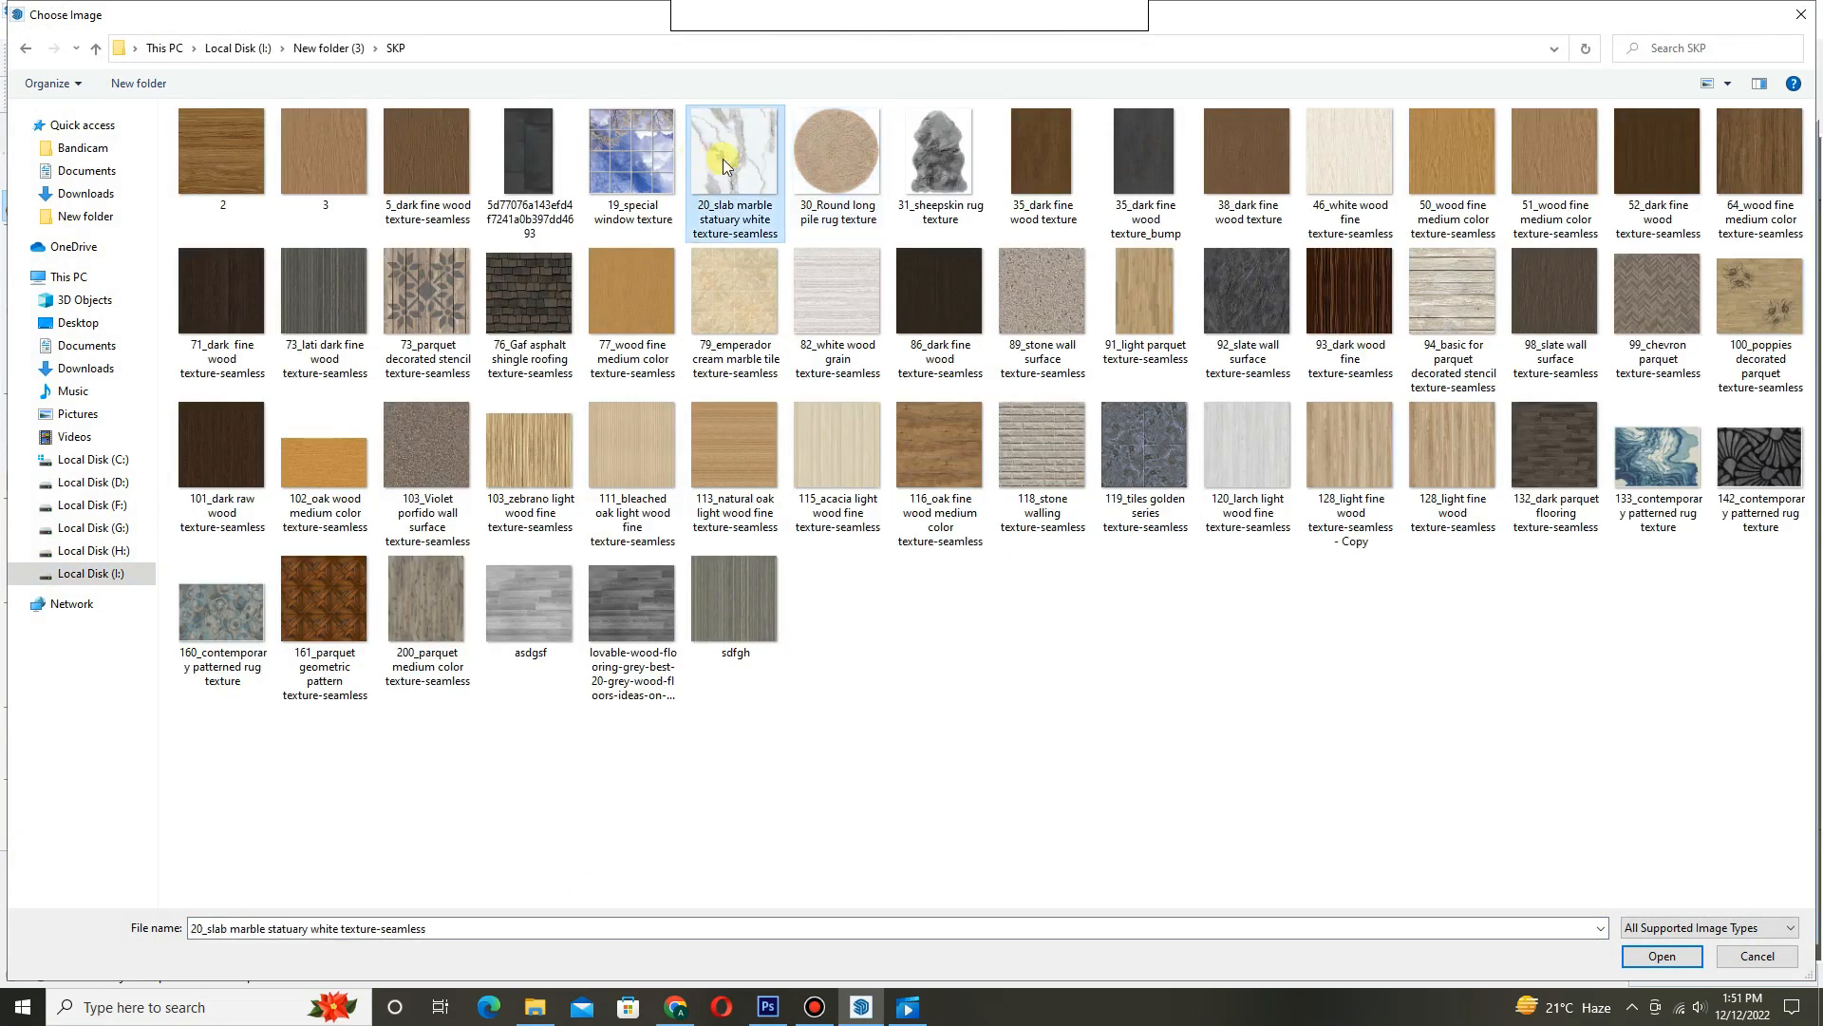
double_click(724, 166)
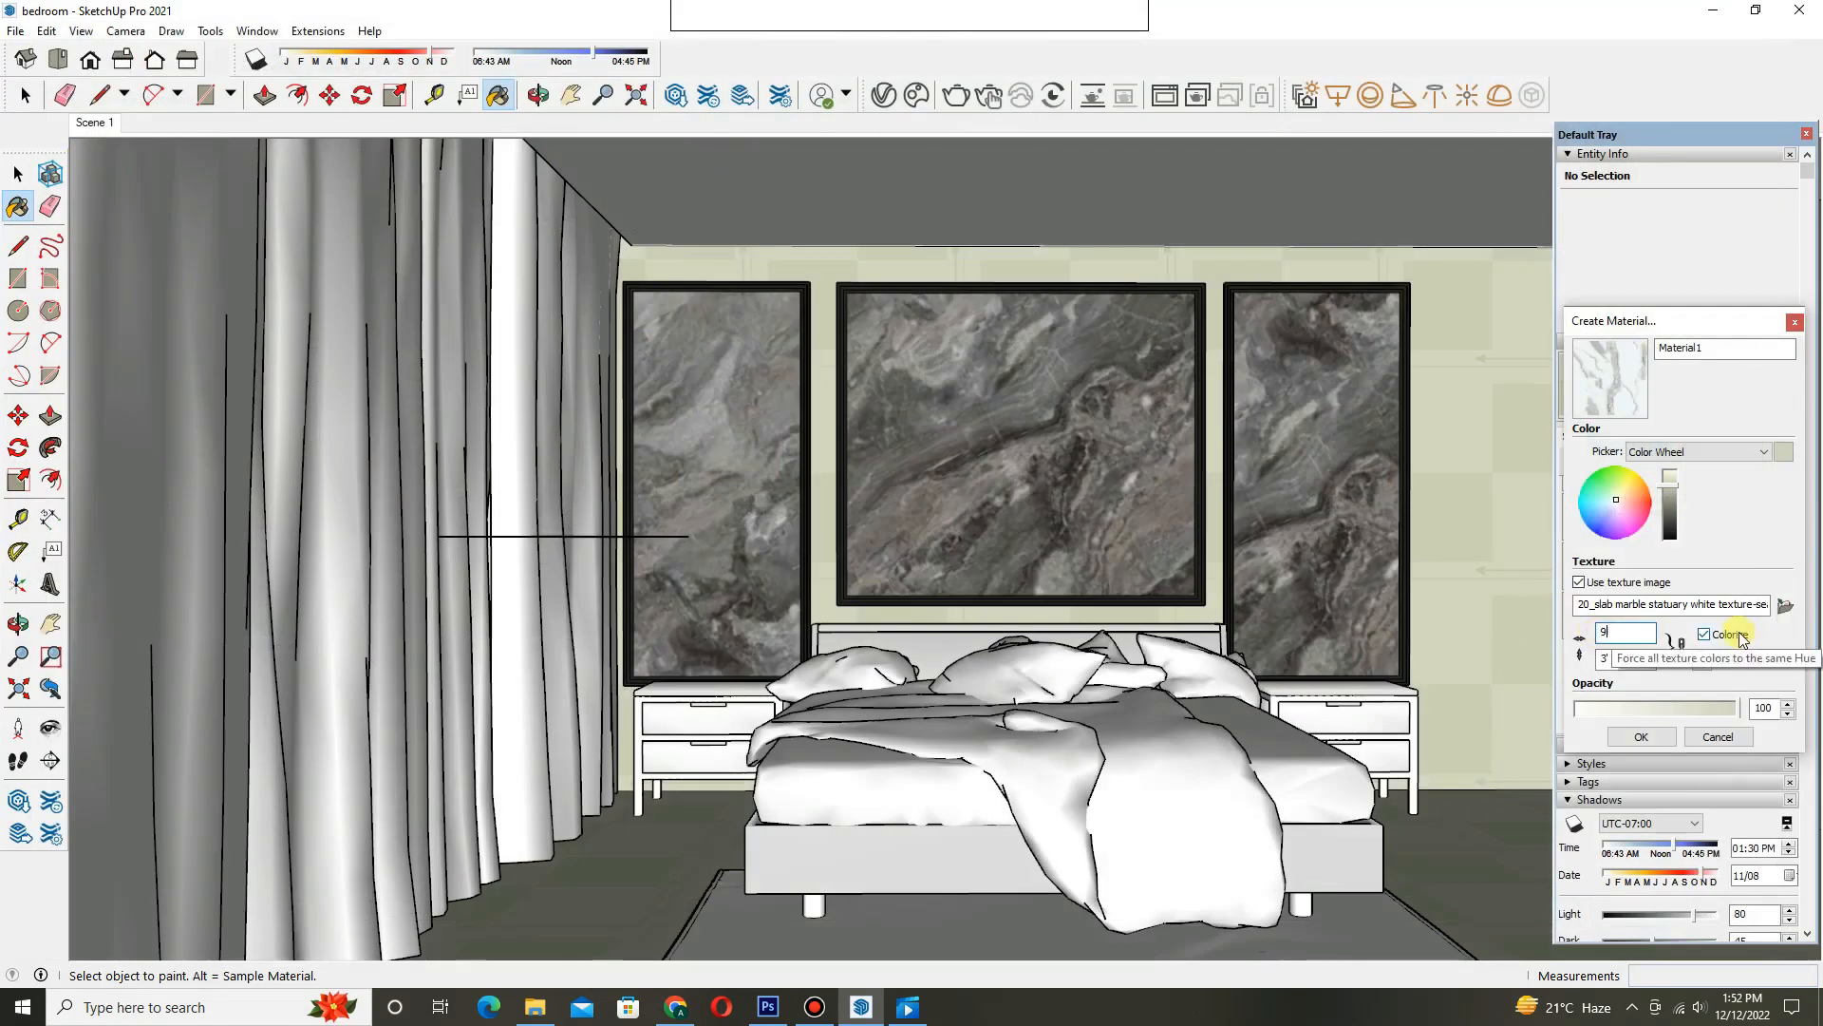
click(1641, 737)
- Paint the bedroom floor with the new white marble material
key(space)
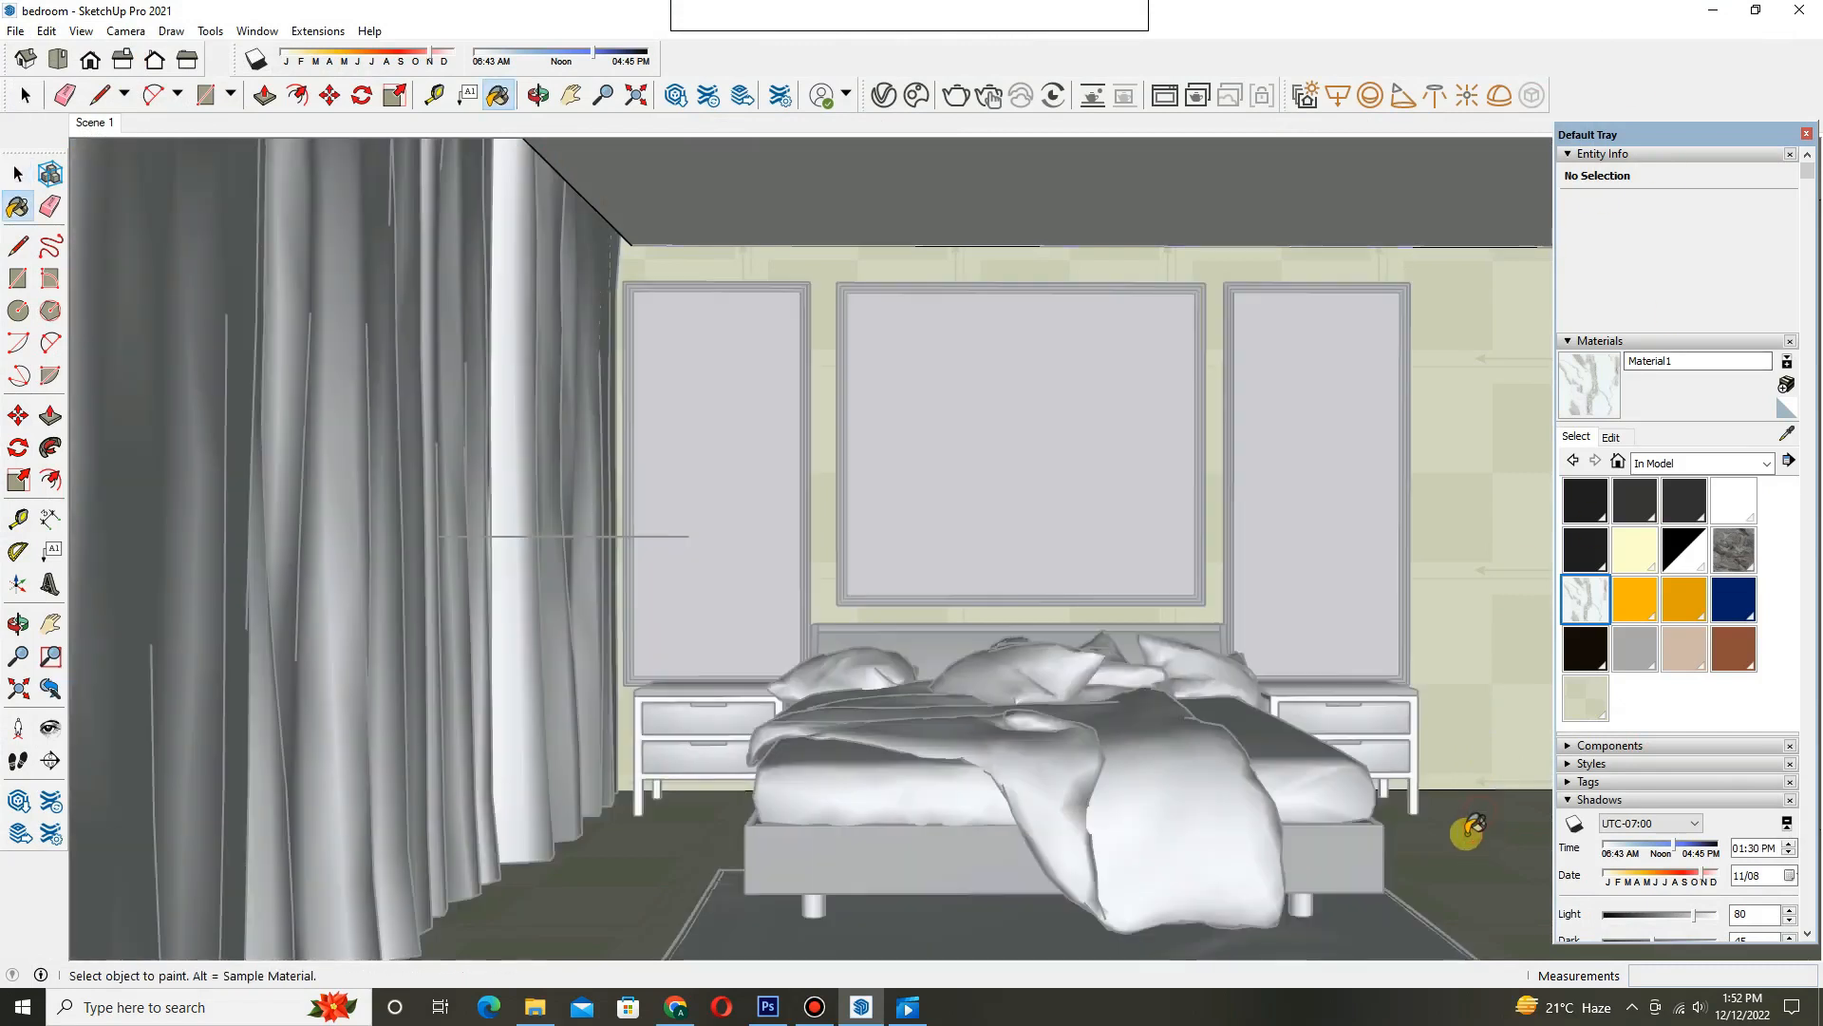
click(1806, 134)
middle_drag(1444, 874, 1365, 775)
key(q)
- Adjust the marble texture's position on the floor face and return to the Scene 1 view
key(space)
click(1370, 780)
right_click(1371, 779)
mouse_move(1486, 671)
click(1614, 671)
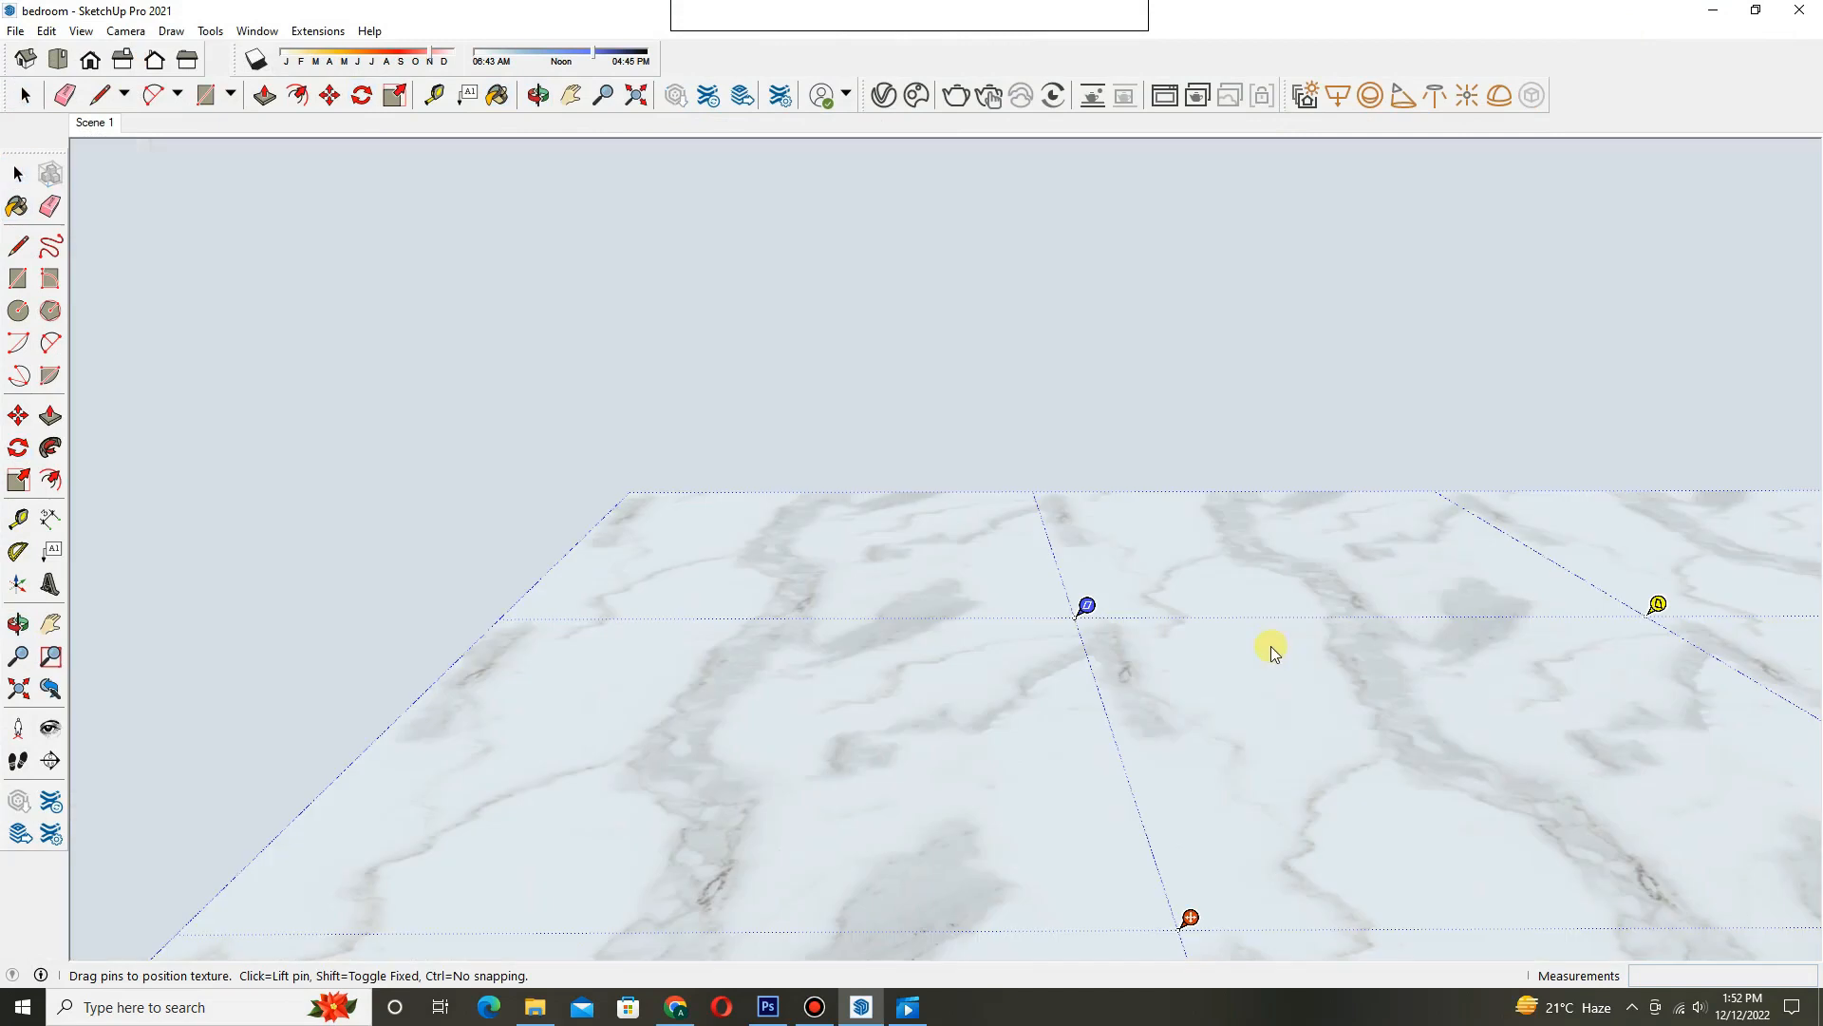
middle_drag(710, 482, 606, 521)
scroll(606, 521, down, 4)
drag(1400, 636, 1444, 891)
right_click(1239, 752)
click(1284, 763)
click(94, 123)
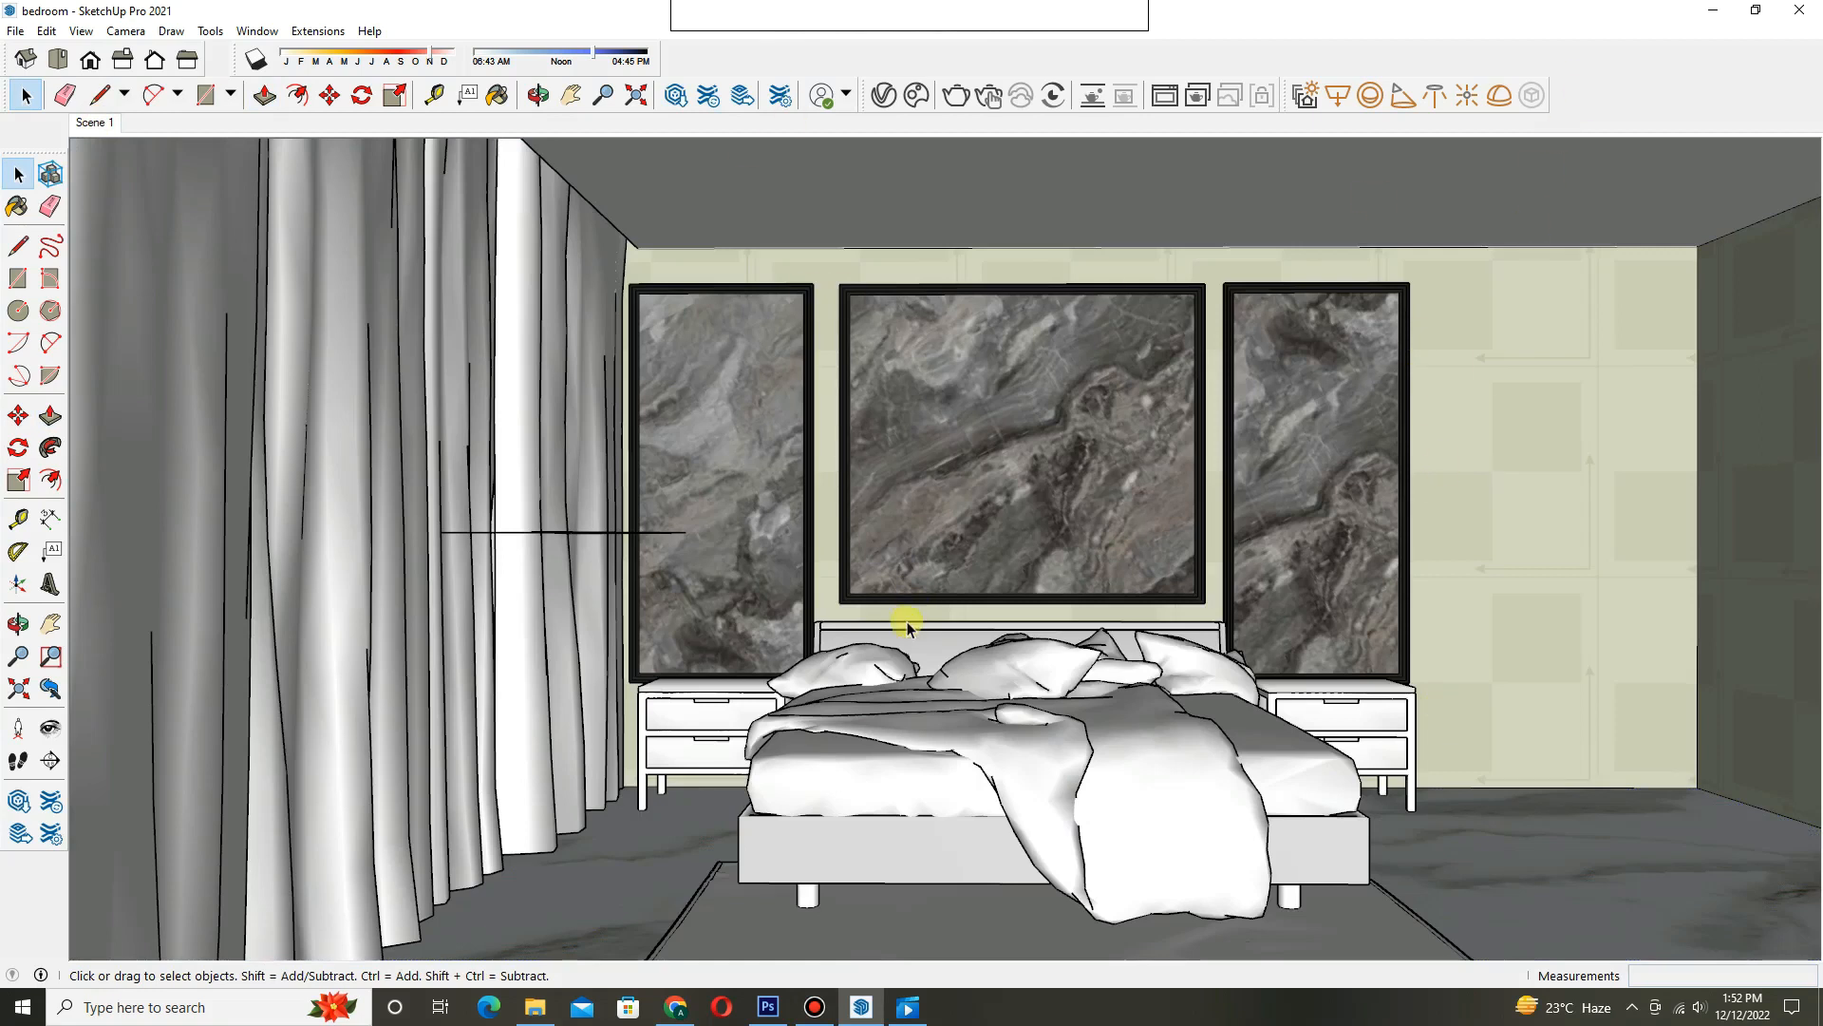
- Insert the arched floor lamp Lamp Floor 006 from the Chaos Cosmos library near the curtain-side nightstand
key(b)
click(916, 95)
scroll(424, 518, down, 5)
scroll(424, 517, down, 15)
click(297, 477)
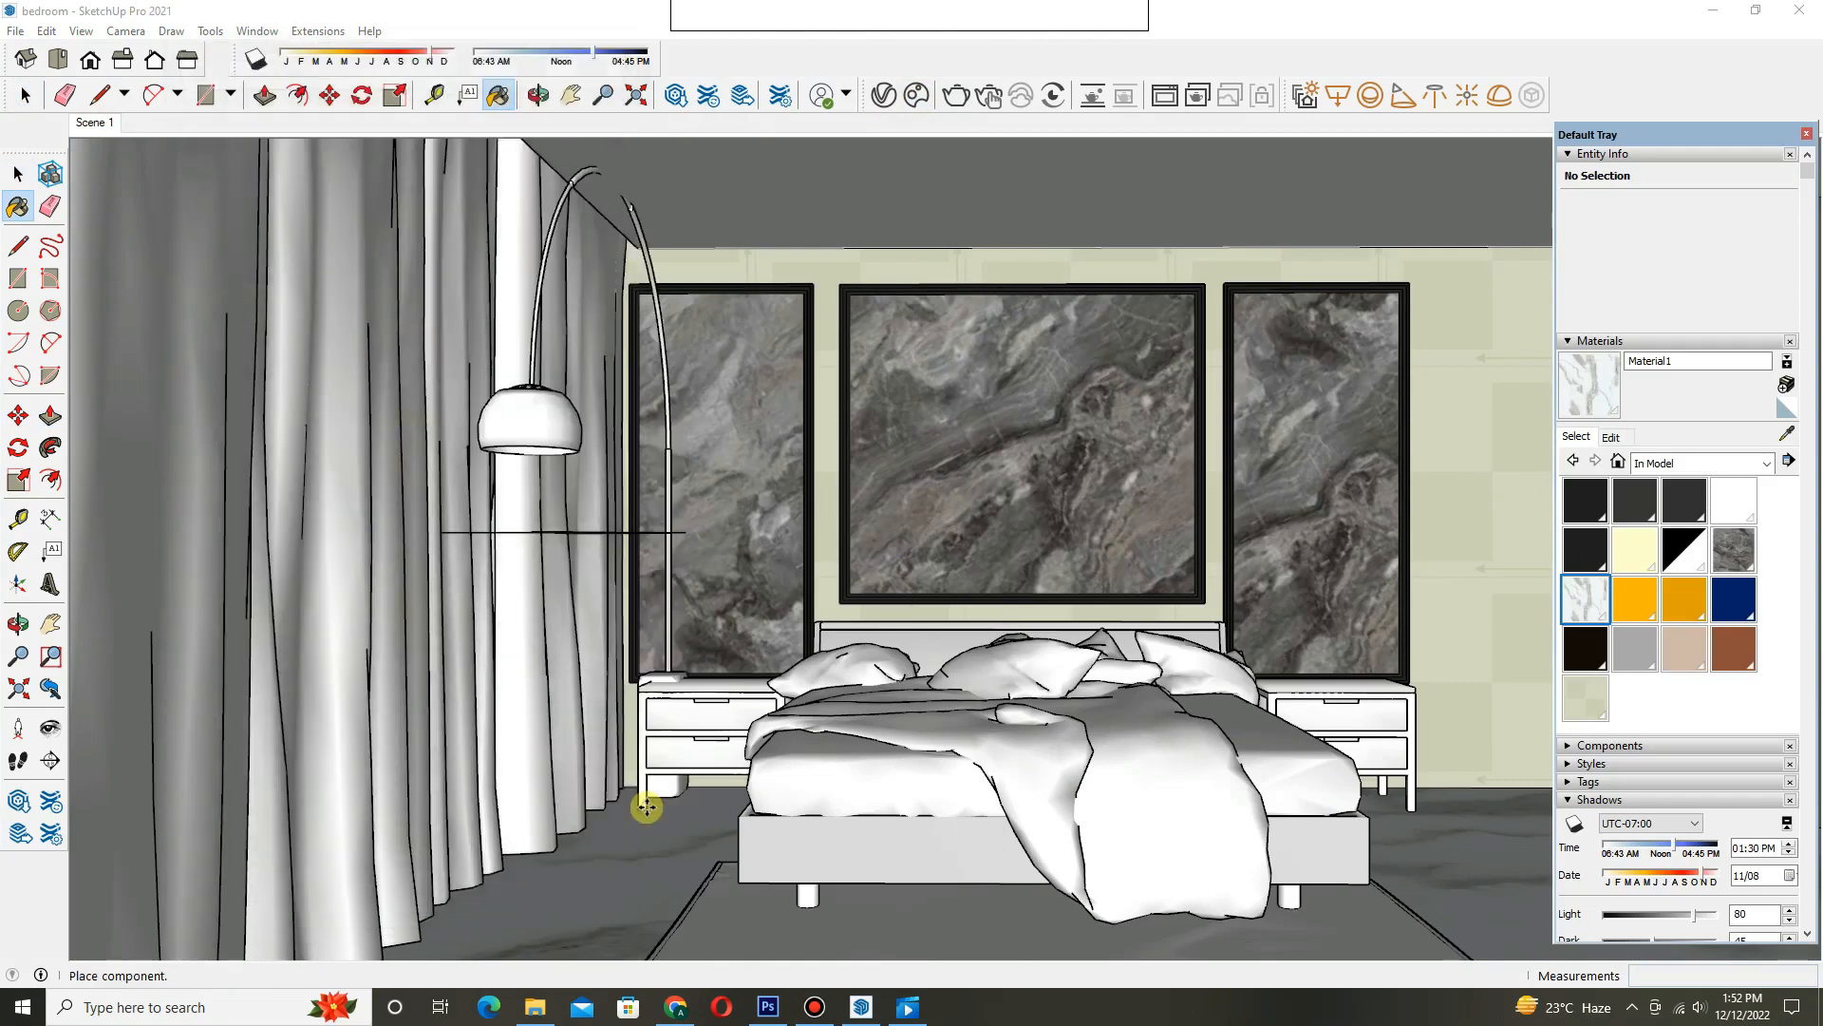
click(606, 702)
- Select the floor lamp and rotate it about its base so its arm reaches over the bed
key(s)
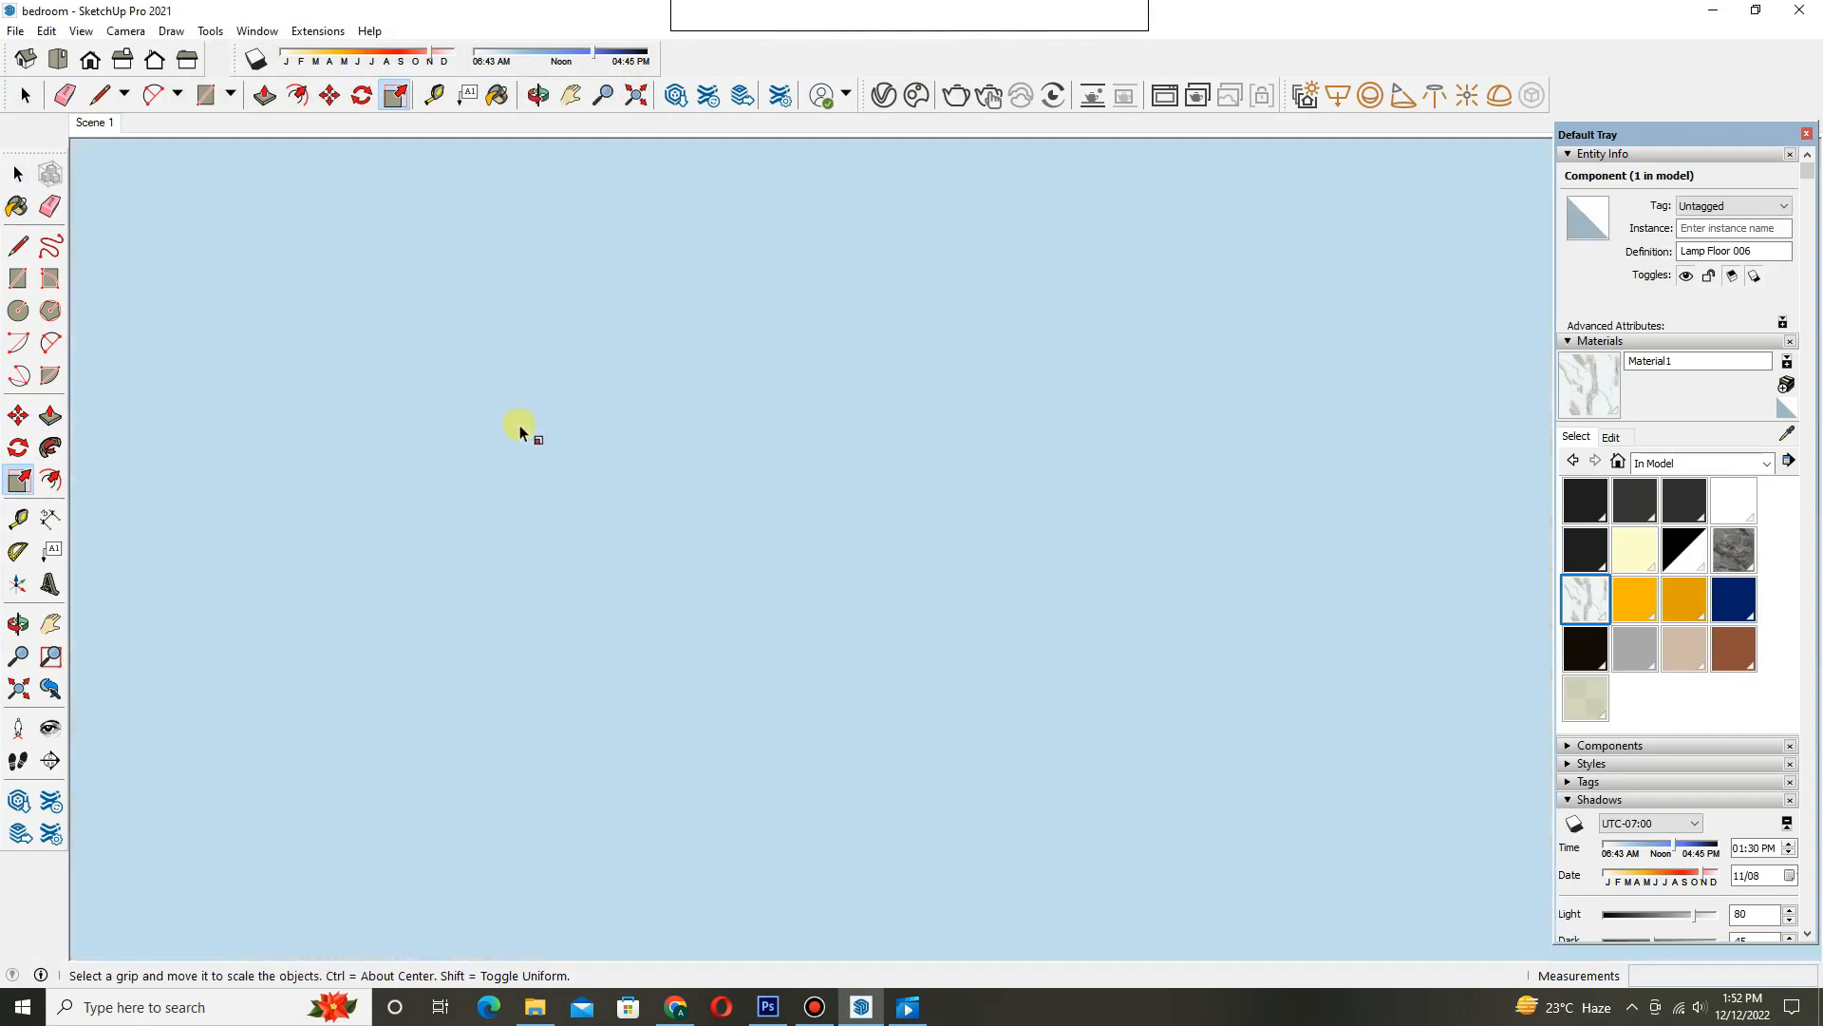
scroll(520, 425, down, 1)
click(25, 95)
click(305, 297)
scroll(1067, 615, down, 4)
click(1218, 637)
middle_drag(1288, 729, 1377, 779)
scroll(1121, 645, down, 4)
middle_drag(916, 509, 898, 380)
key(s)
scroll(935, 622, up, 6)
middle_drag(940, 656, 989, 778)
key(q)
click(950, 697)
click(959, 682)
click(912, 700)
- Move the floor lamp's base next to the curtain-side nightstand
key(m)
click(1007, 788)
middle_drag(955, 699, 949, 797)
click(928, 696)
- Try to scale the floor lamp and undo the scaling
key(space)
scroll(949, 798, down, 3)
key(s)
drag(1162, 257, 1136, 278)
key(ctrl+z)
- Move the floor lamp across to the nightstand on the side of the bed away from the curtains
scroll(935, 836, up, 3)
middle_drag(936, 835, 903, 777)
key(q)
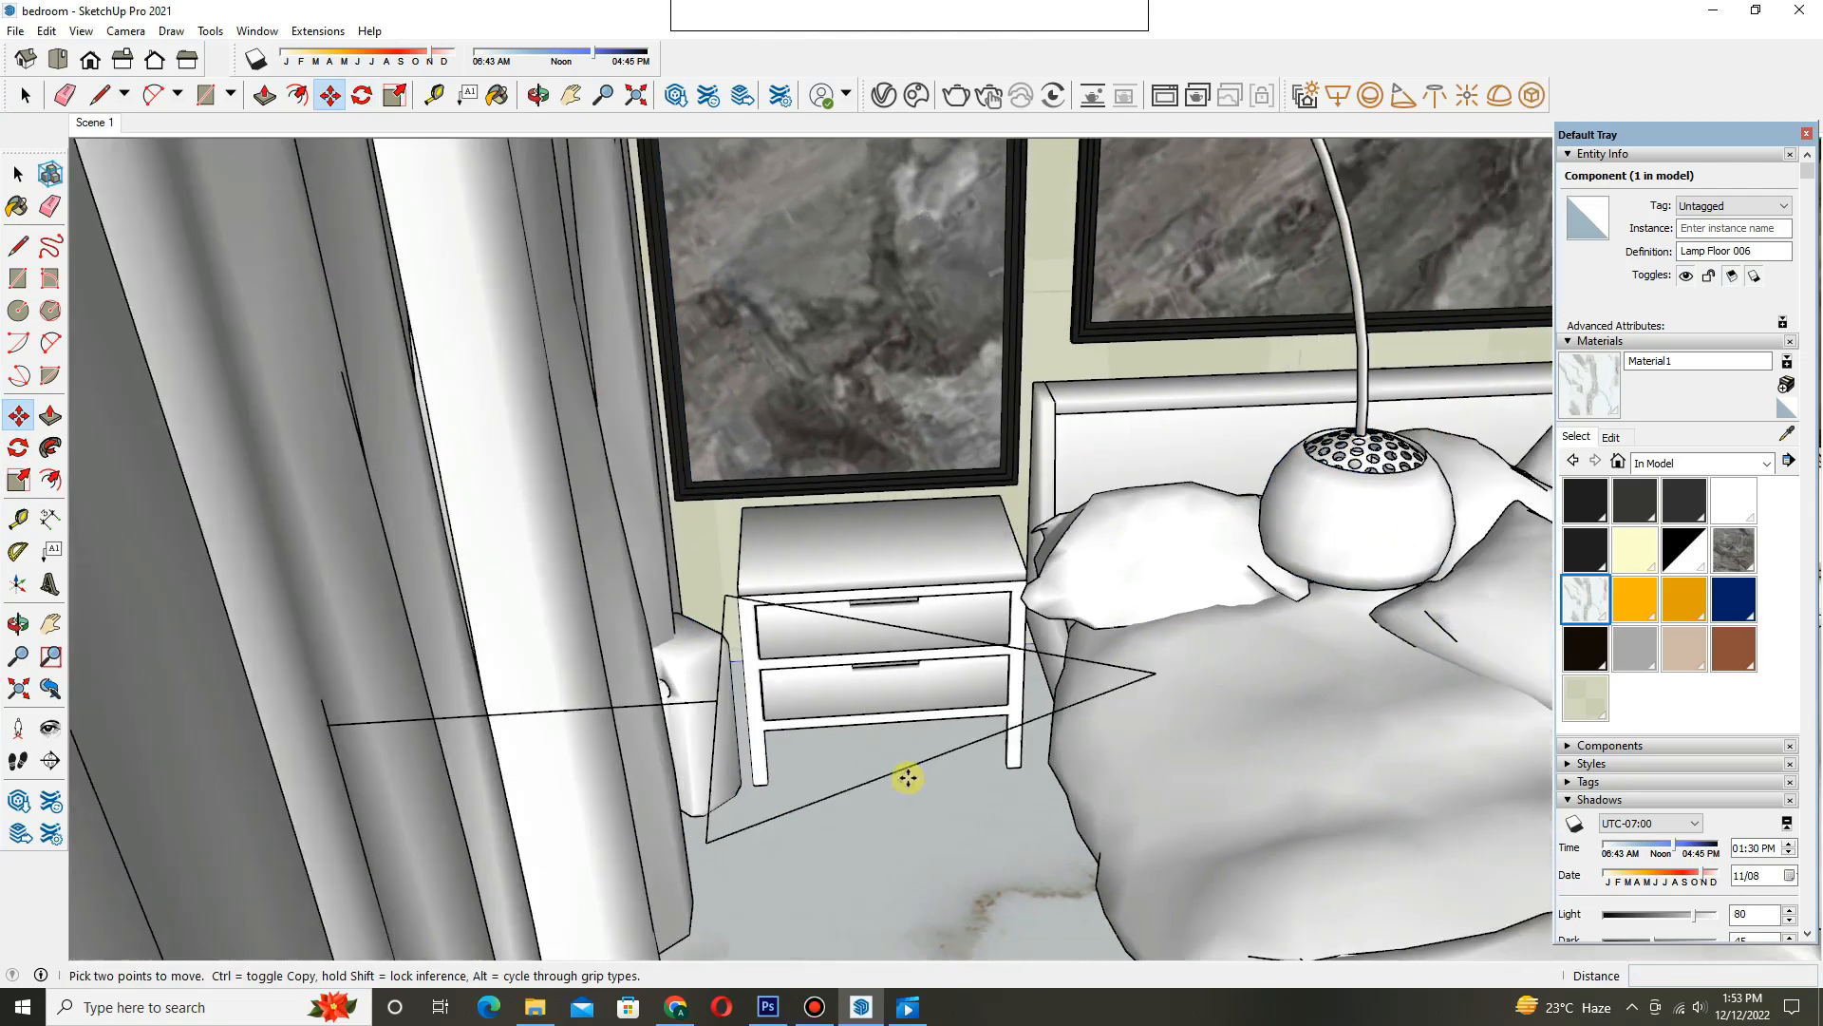
scroll(900, 775, up, 5)
key(space)
click(517, 765)
middle_drag(516, 766, 599, 830)
key(m)
click(598, 830)
scroll(665, 741, down, 5)
middle_drag(757, 720, 956, 883)
- Rotate the floor lamp about its base to turn its arm towards the bed
key(q)
click(957, 883)
click(978, 884)
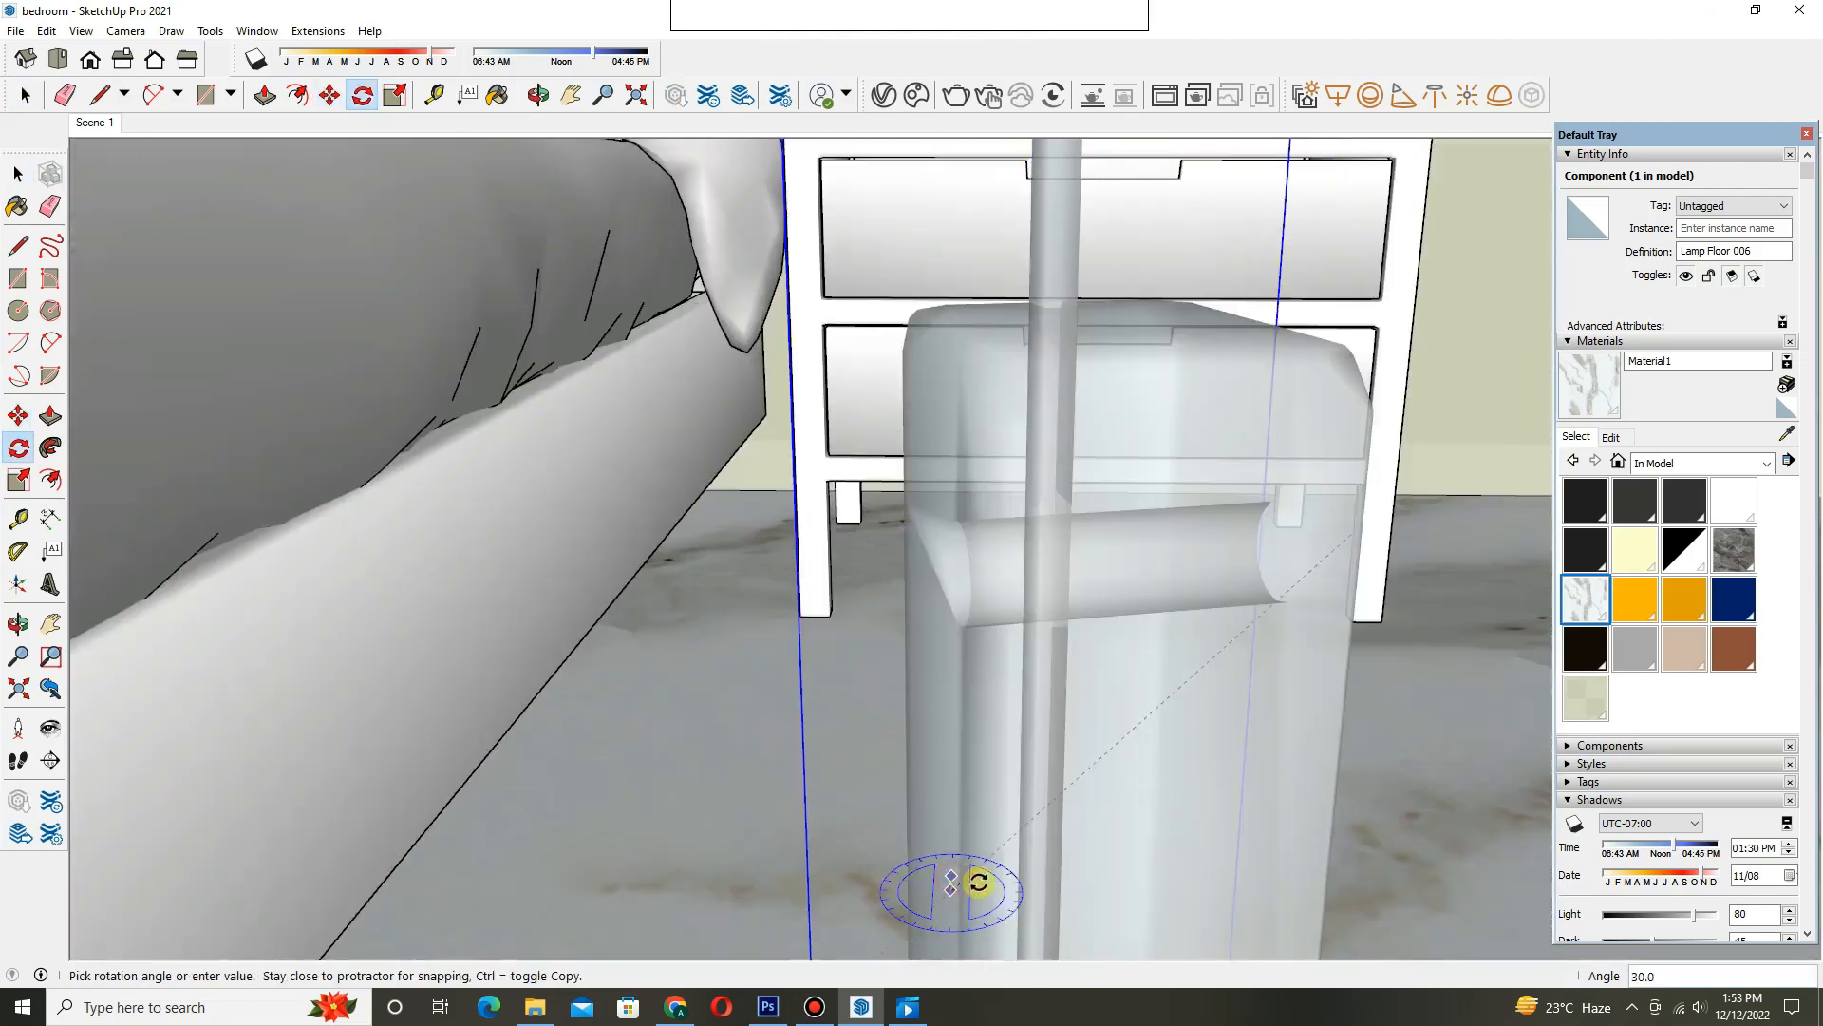
click(960, 899)
- Move the floor lamp to stand just outside the nightstand farthest from the curtains and deselect it
key(m)
click(1444, 612)
key(space)
middle_drag(701, 756, 960, 647)
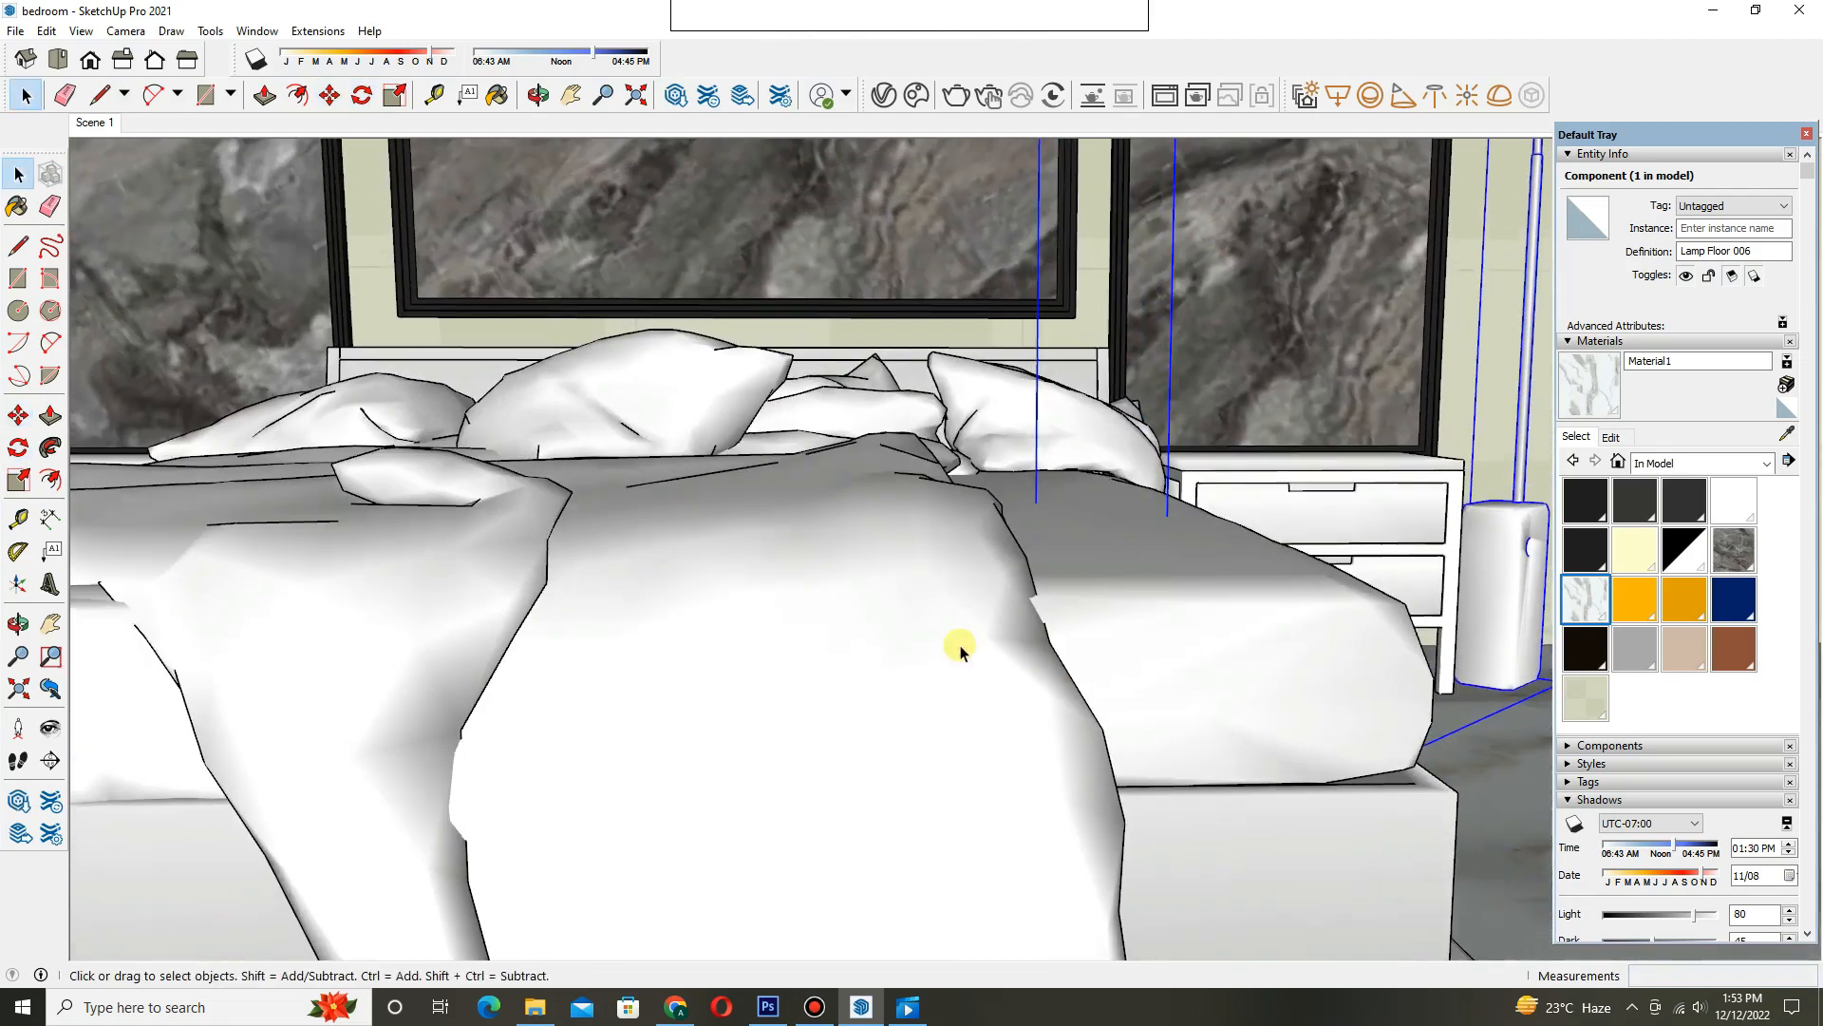
scroll(964, 665, down, 5)
click(1162, 544)
click(1807, 134)
middle_drag(1154, 617, 1158, 561)
scroll(1154, 560, up, 2)
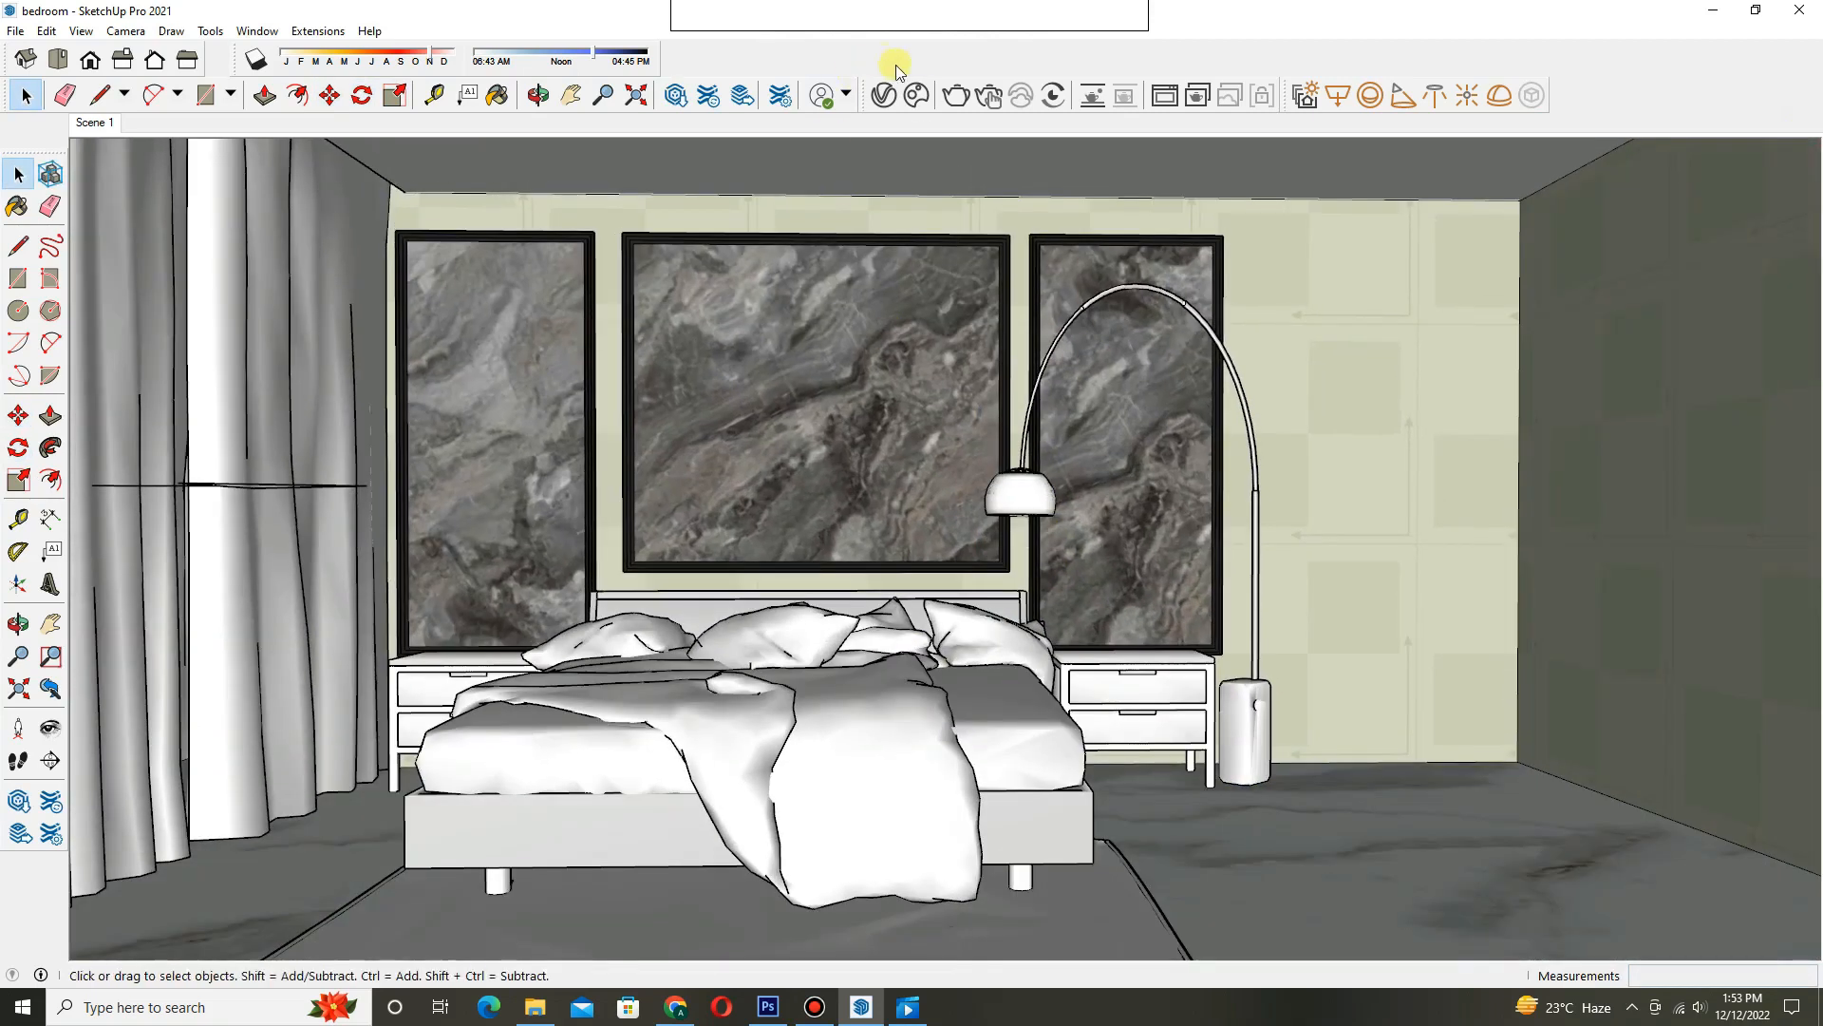
- Import the Planter Stand 001 asset from Chaos Cosmos and place it on the floor beside the floor lamp
click(916, 95)
scroll(462, 503, down, 1)
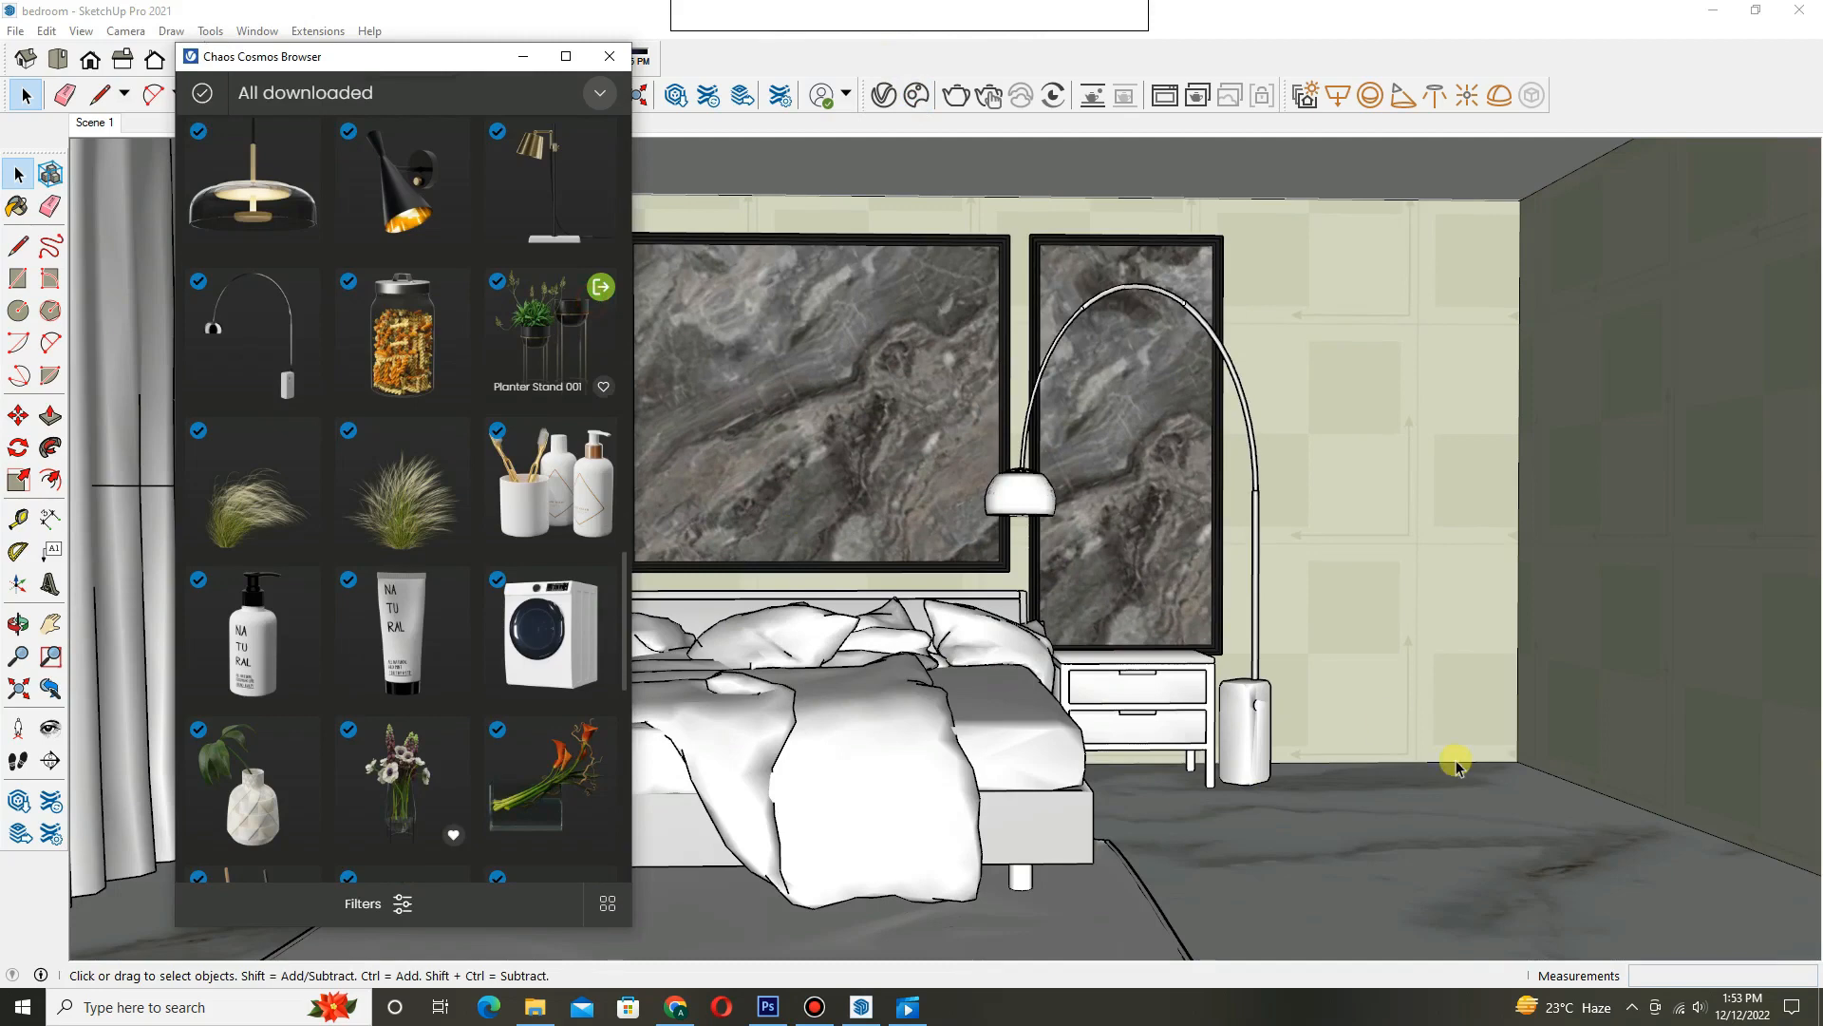
click(549, 340)
click(356, 631)
scroll(1368, 776, up, 3)
click(1339, 777)
scroll(1277, 769, up, 2)
- Rotate the planter stand about its base and position it against the back wall beside the floor lamp
key(q)
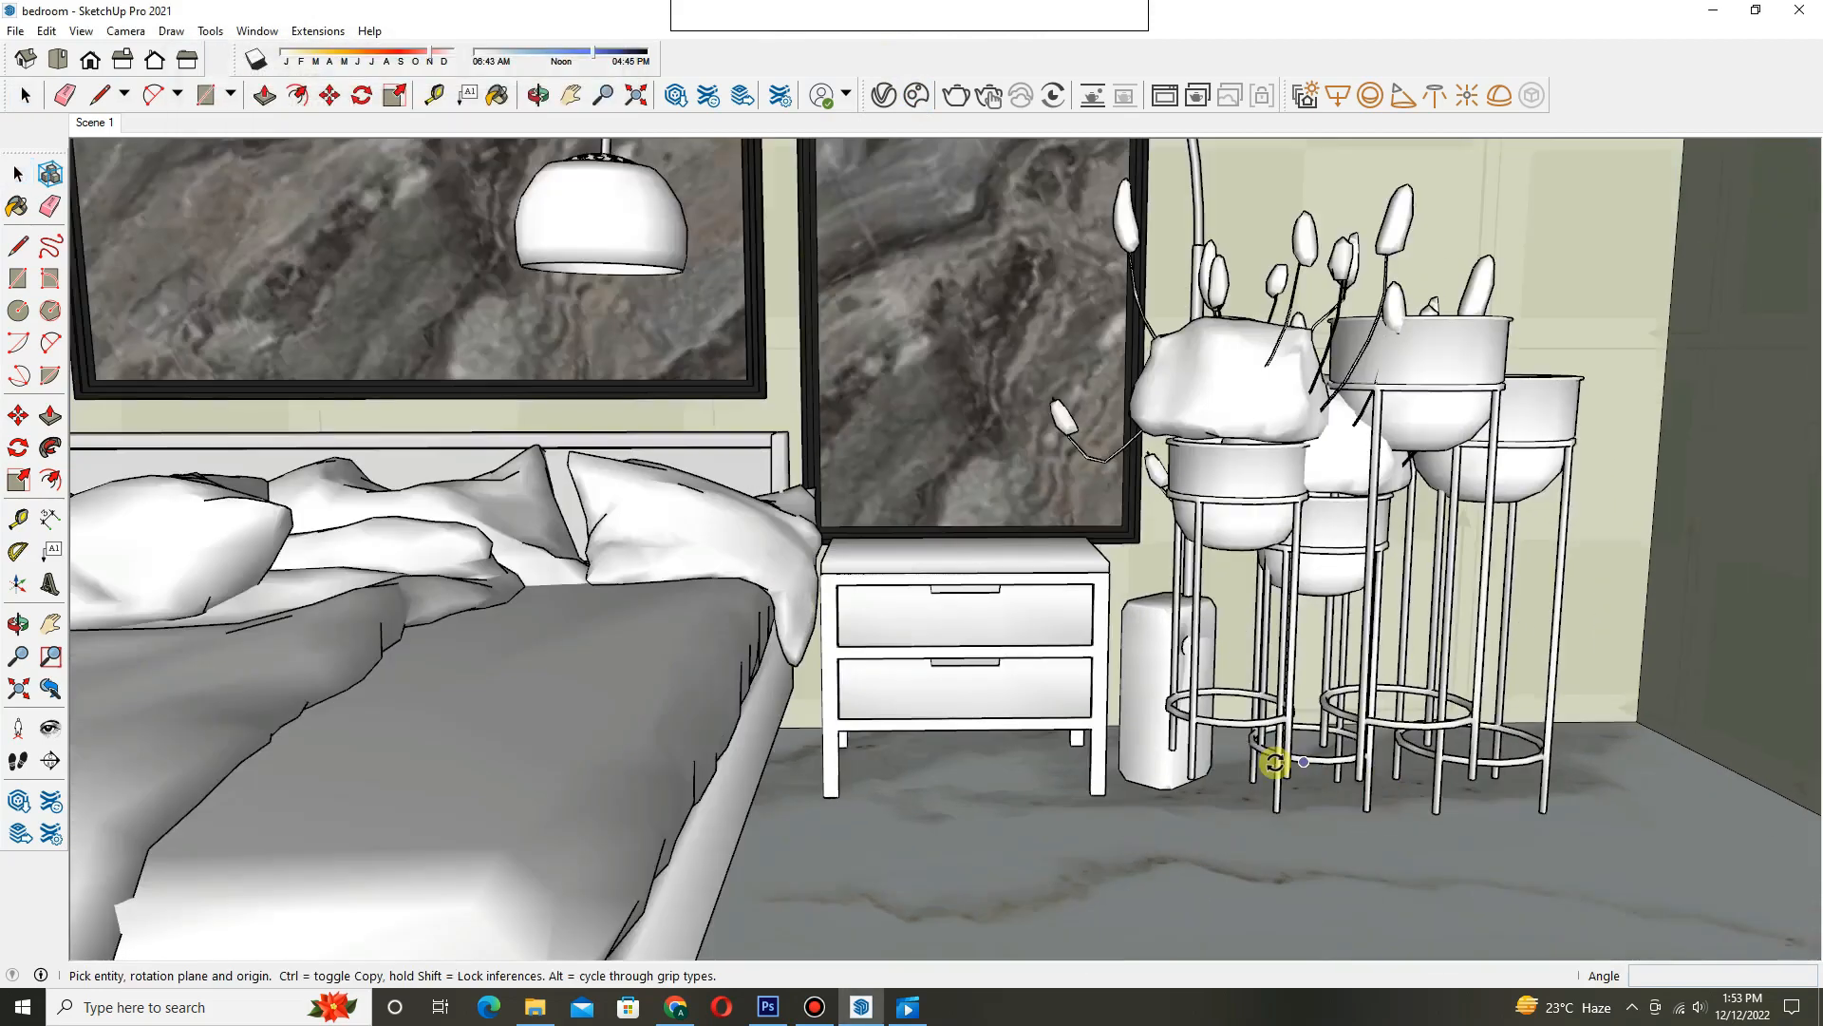
scroll(1275, 763, up, 3)
click(1221, 826)
click(1218, 782)
click(1302, 785)
scroll(1277, 808, down, 3)
key(m)
key(space)
click(1002, 781)
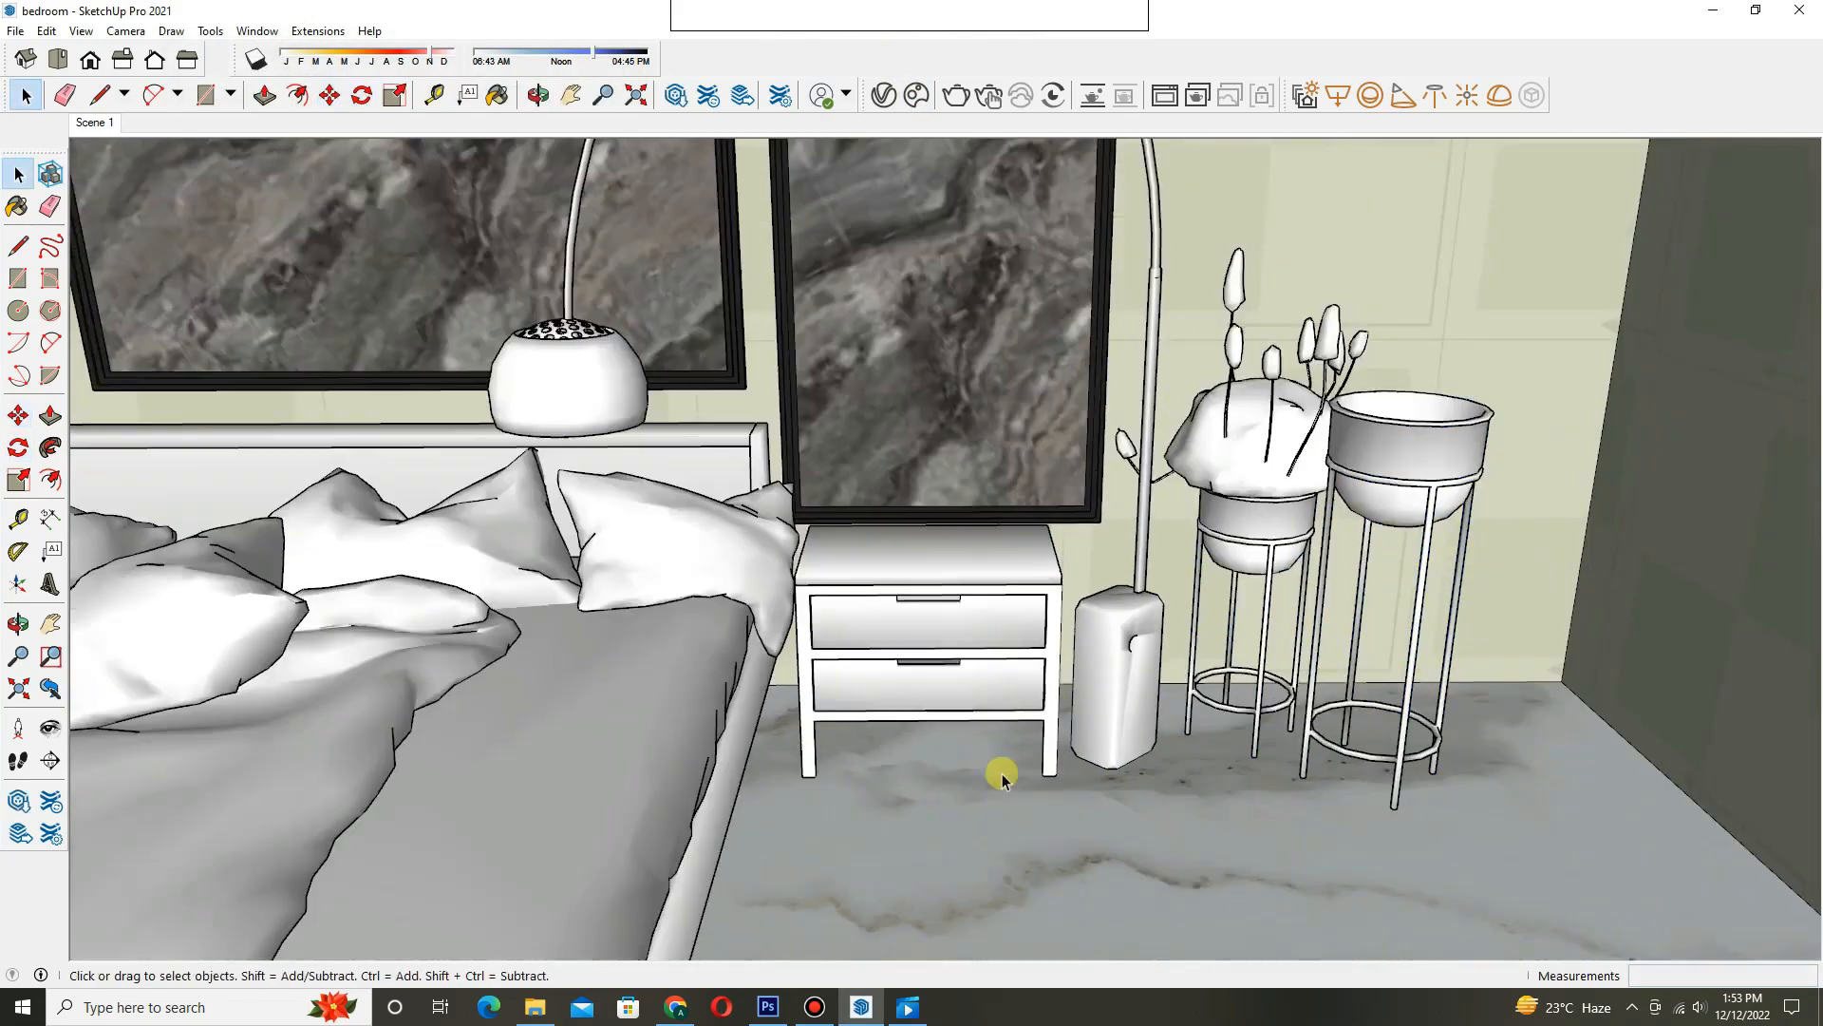
- Return to the saved Scene 1 view and browse the remaining downloaded assets in Chaos Cosmos
middle_drag(1002, 780, 1242, 762)
scroll(1014, 585, down, 3)
click(106, 126)
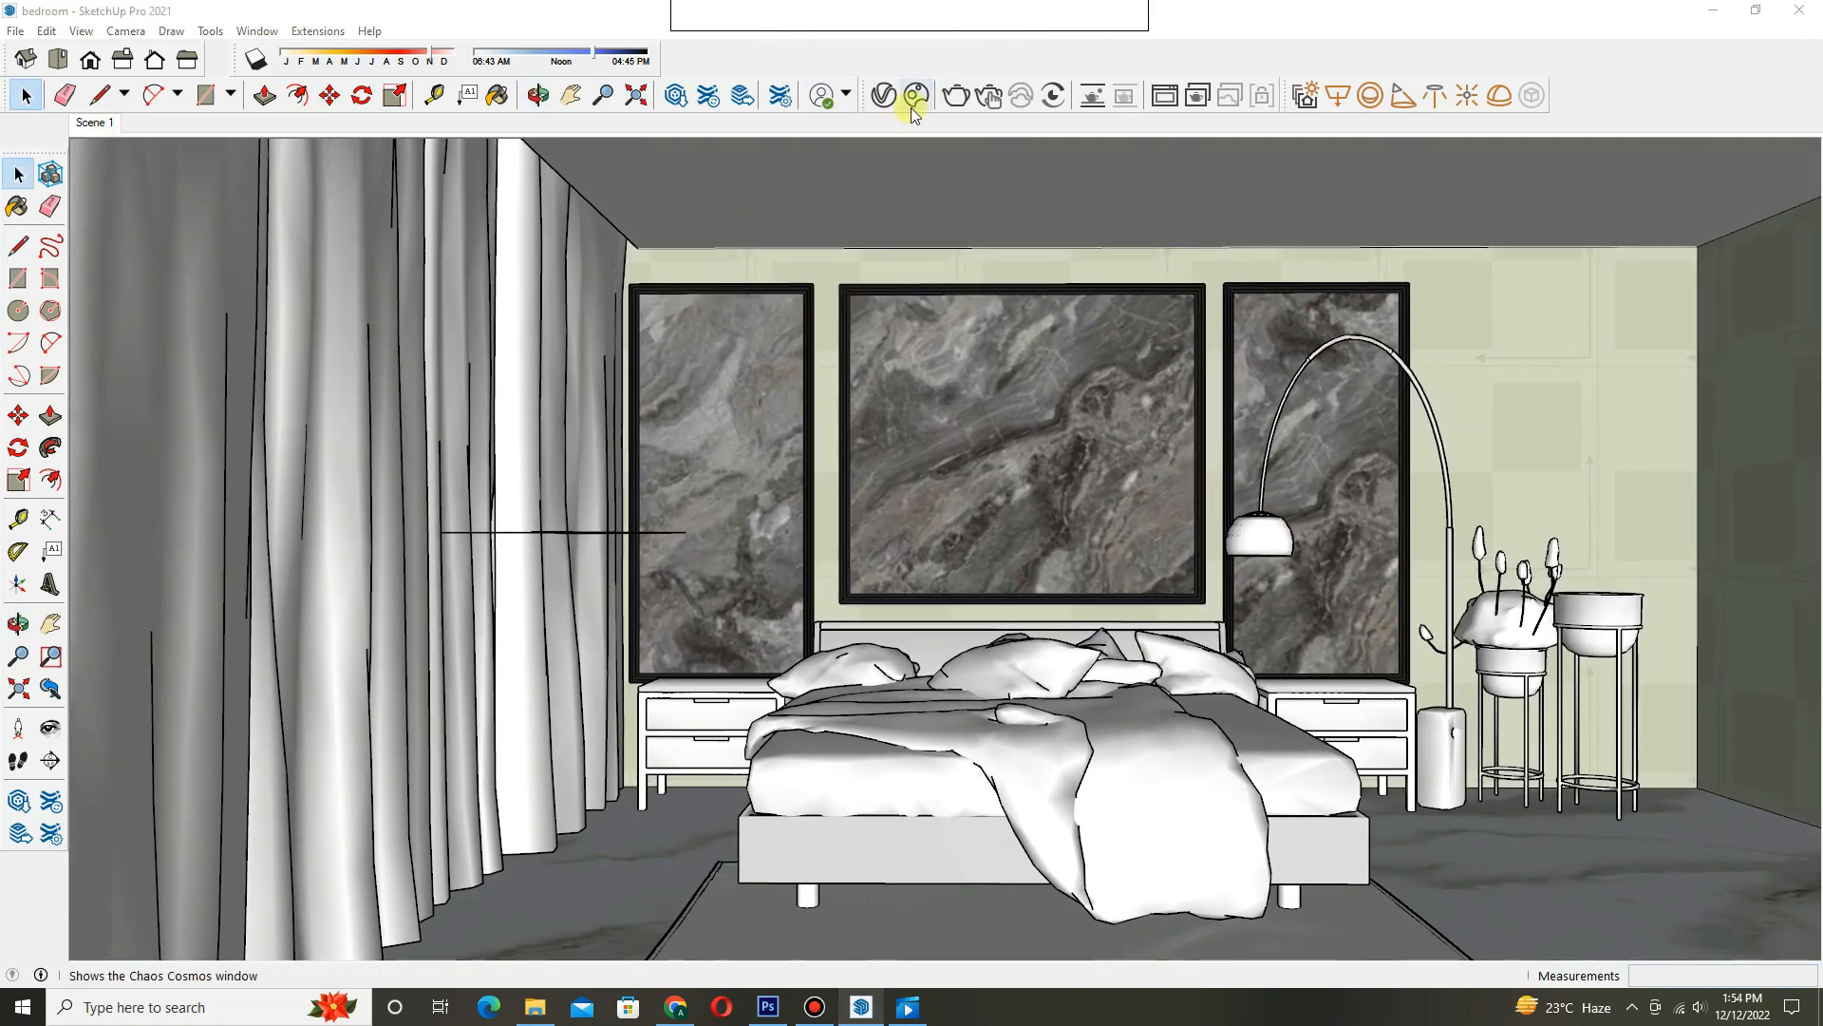
click(915, 96)
click(204, 97)
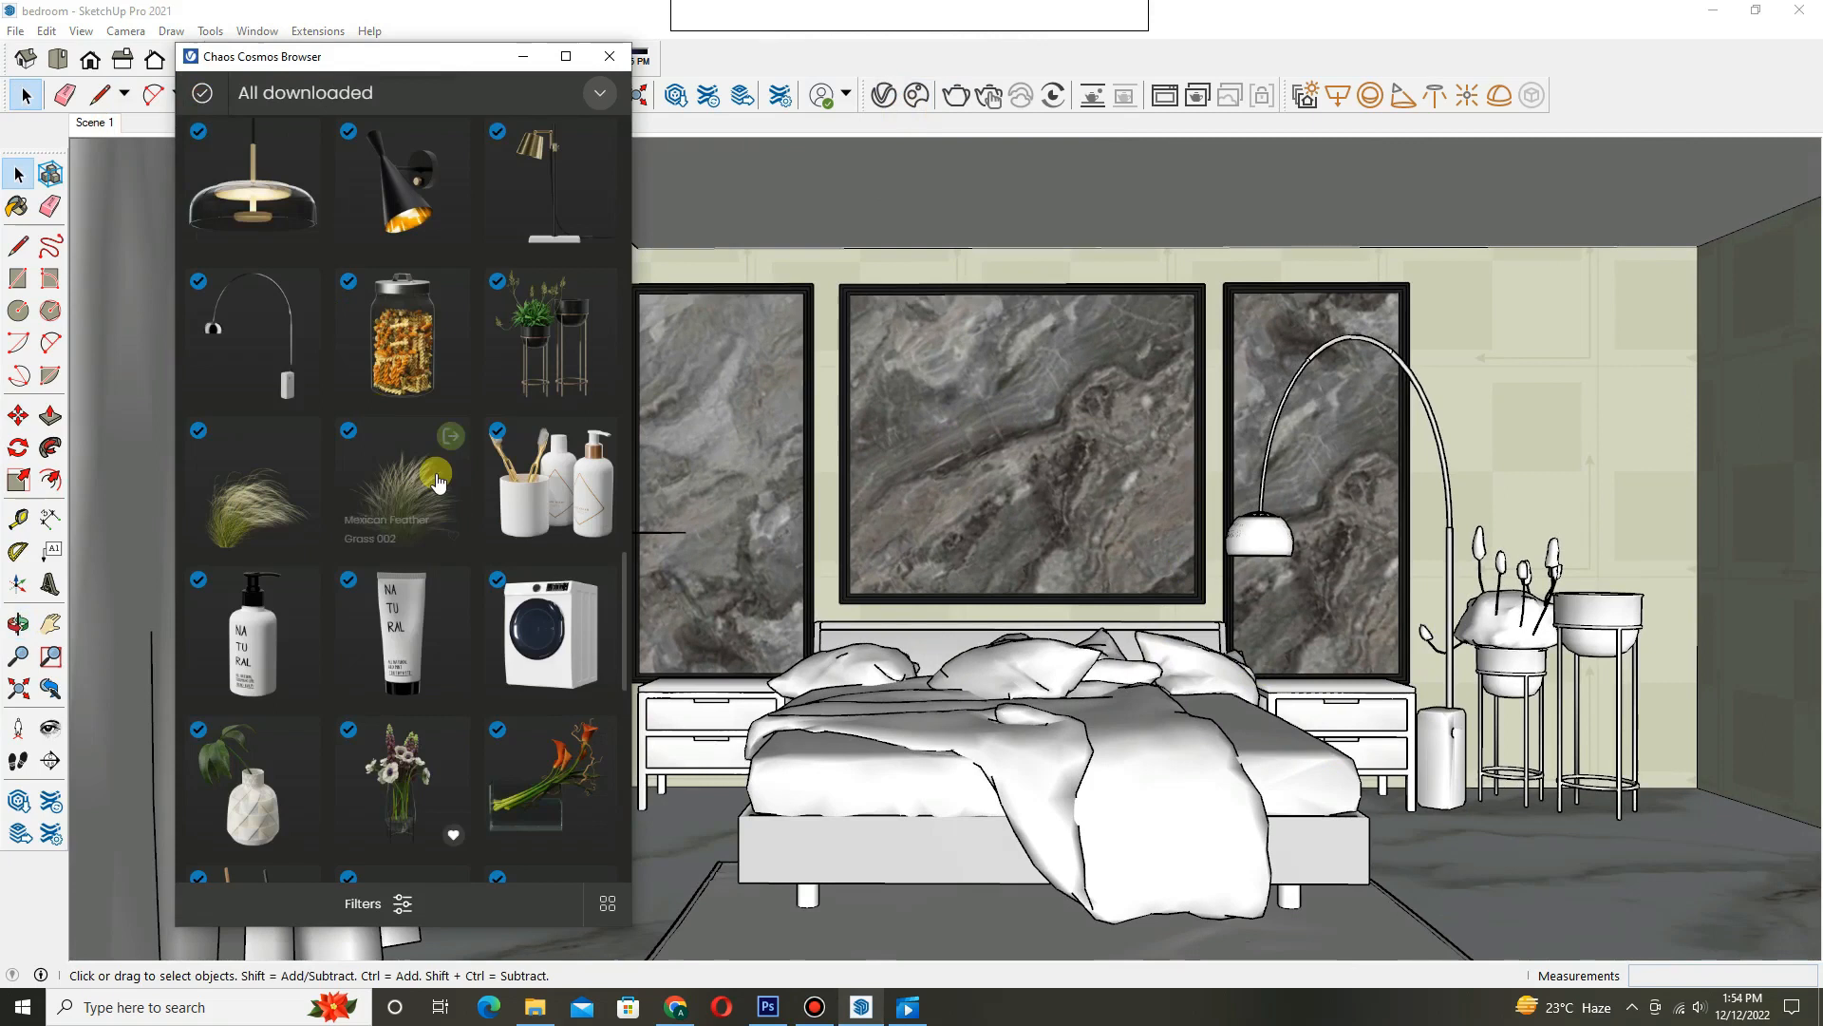
scroll(438, 483, down, 6)
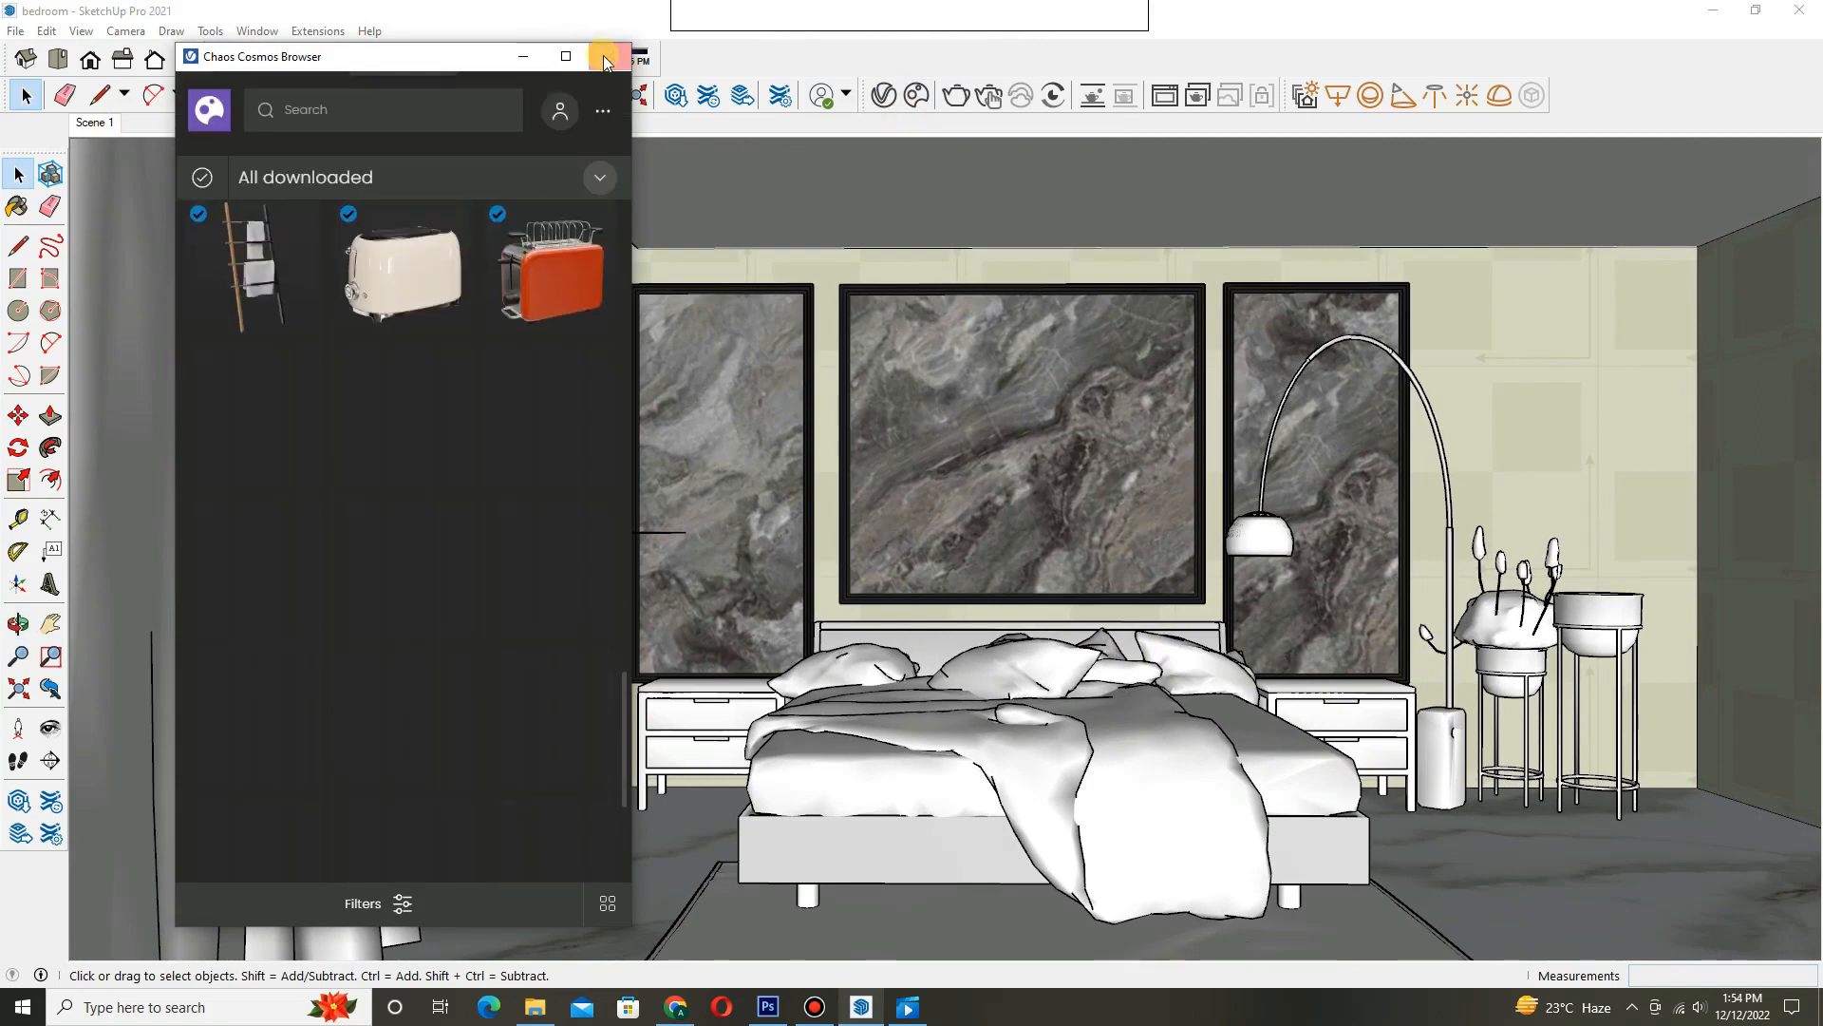
click(608, 56)
- Draw a V-Ray rectangle light along the bed-side edge of the frame nearest the curtains, U size about 0.81, V size about 74.57
click(1339, 95)
scroll(1182, 428, up, 10)
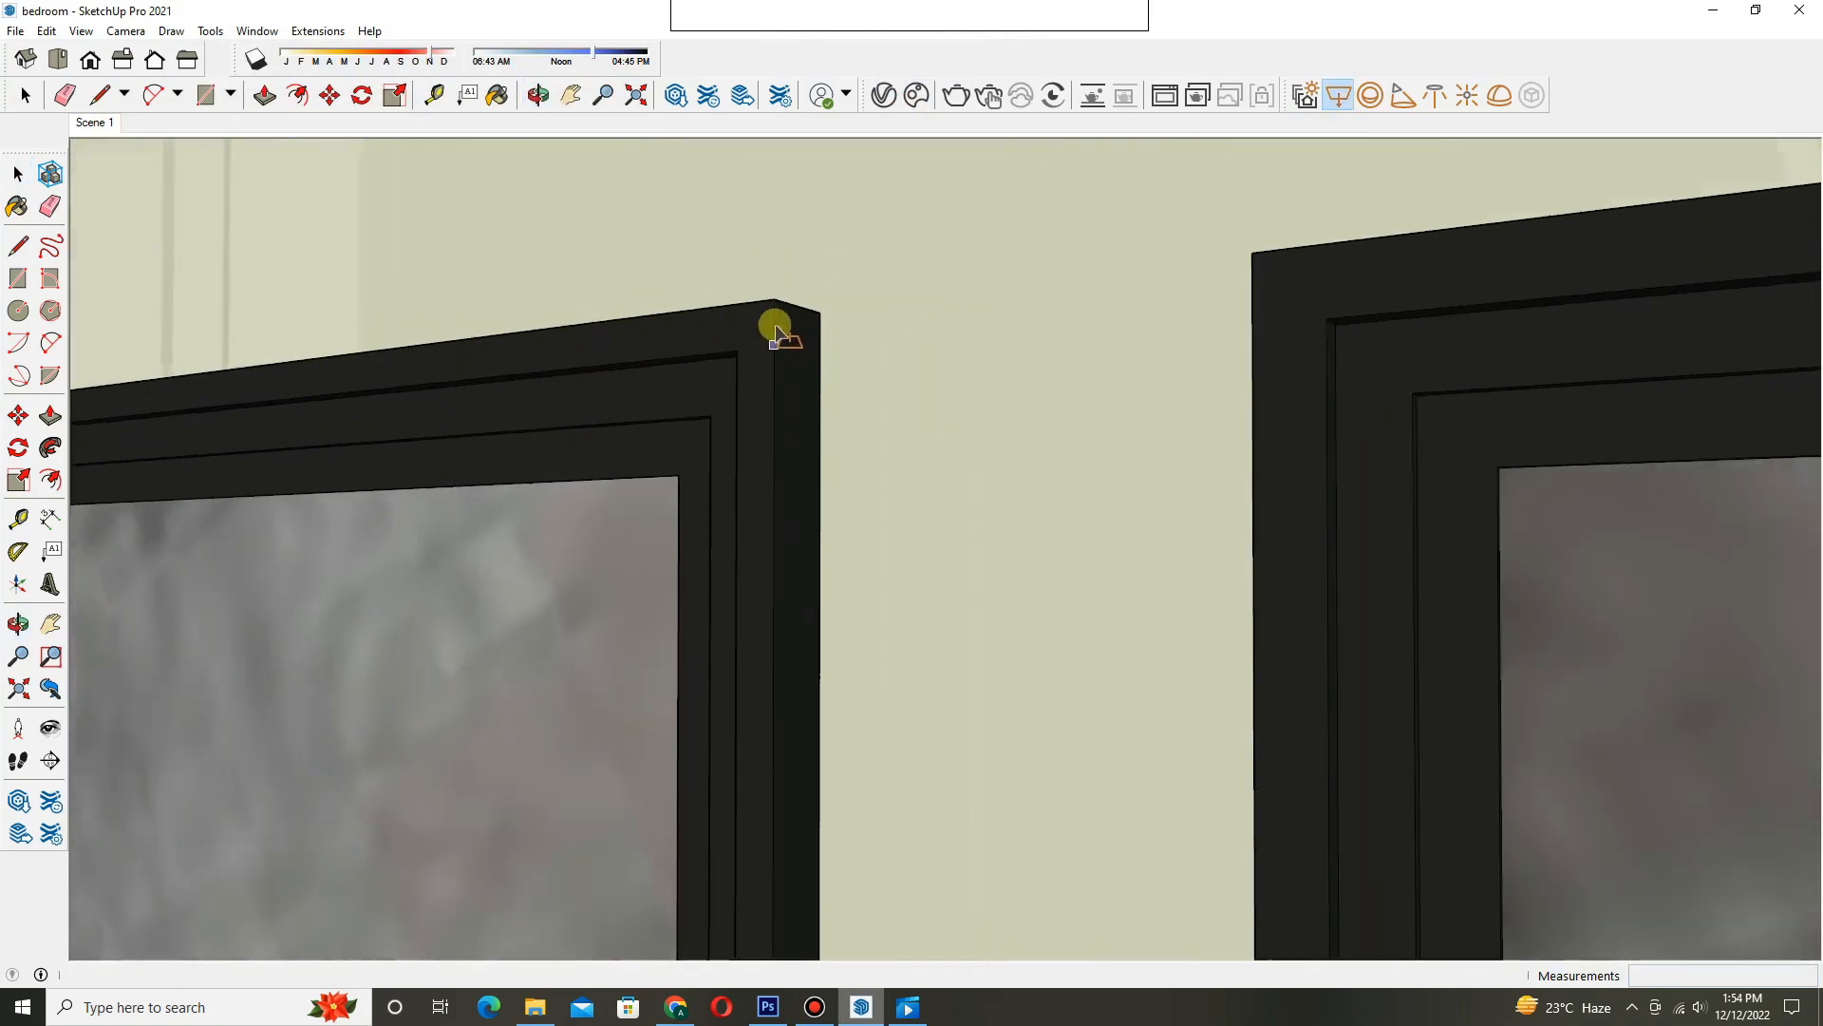
click(775, 305)
scroll(855, 531, down, 4)
middle_drag(875, 634, 893, 705)
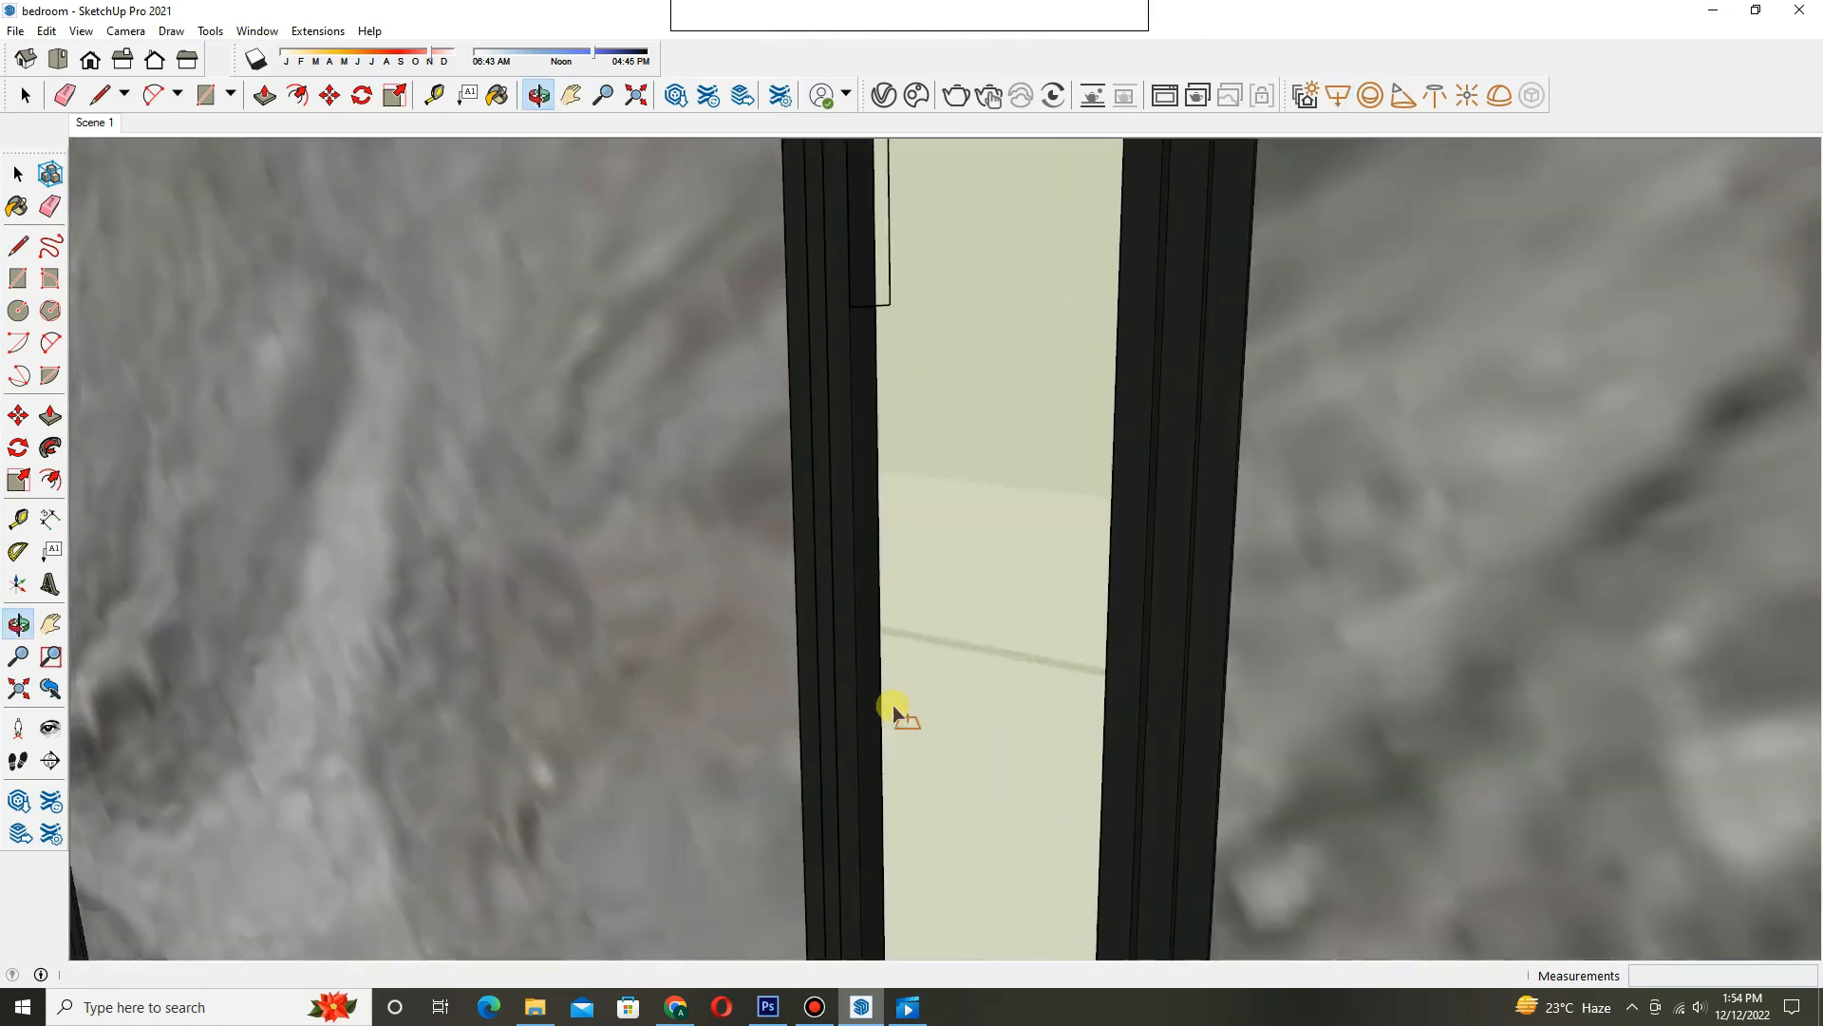
scroll(854, 664, down, 3)
middle_drag(831, 632, 913, 629)
key(space)
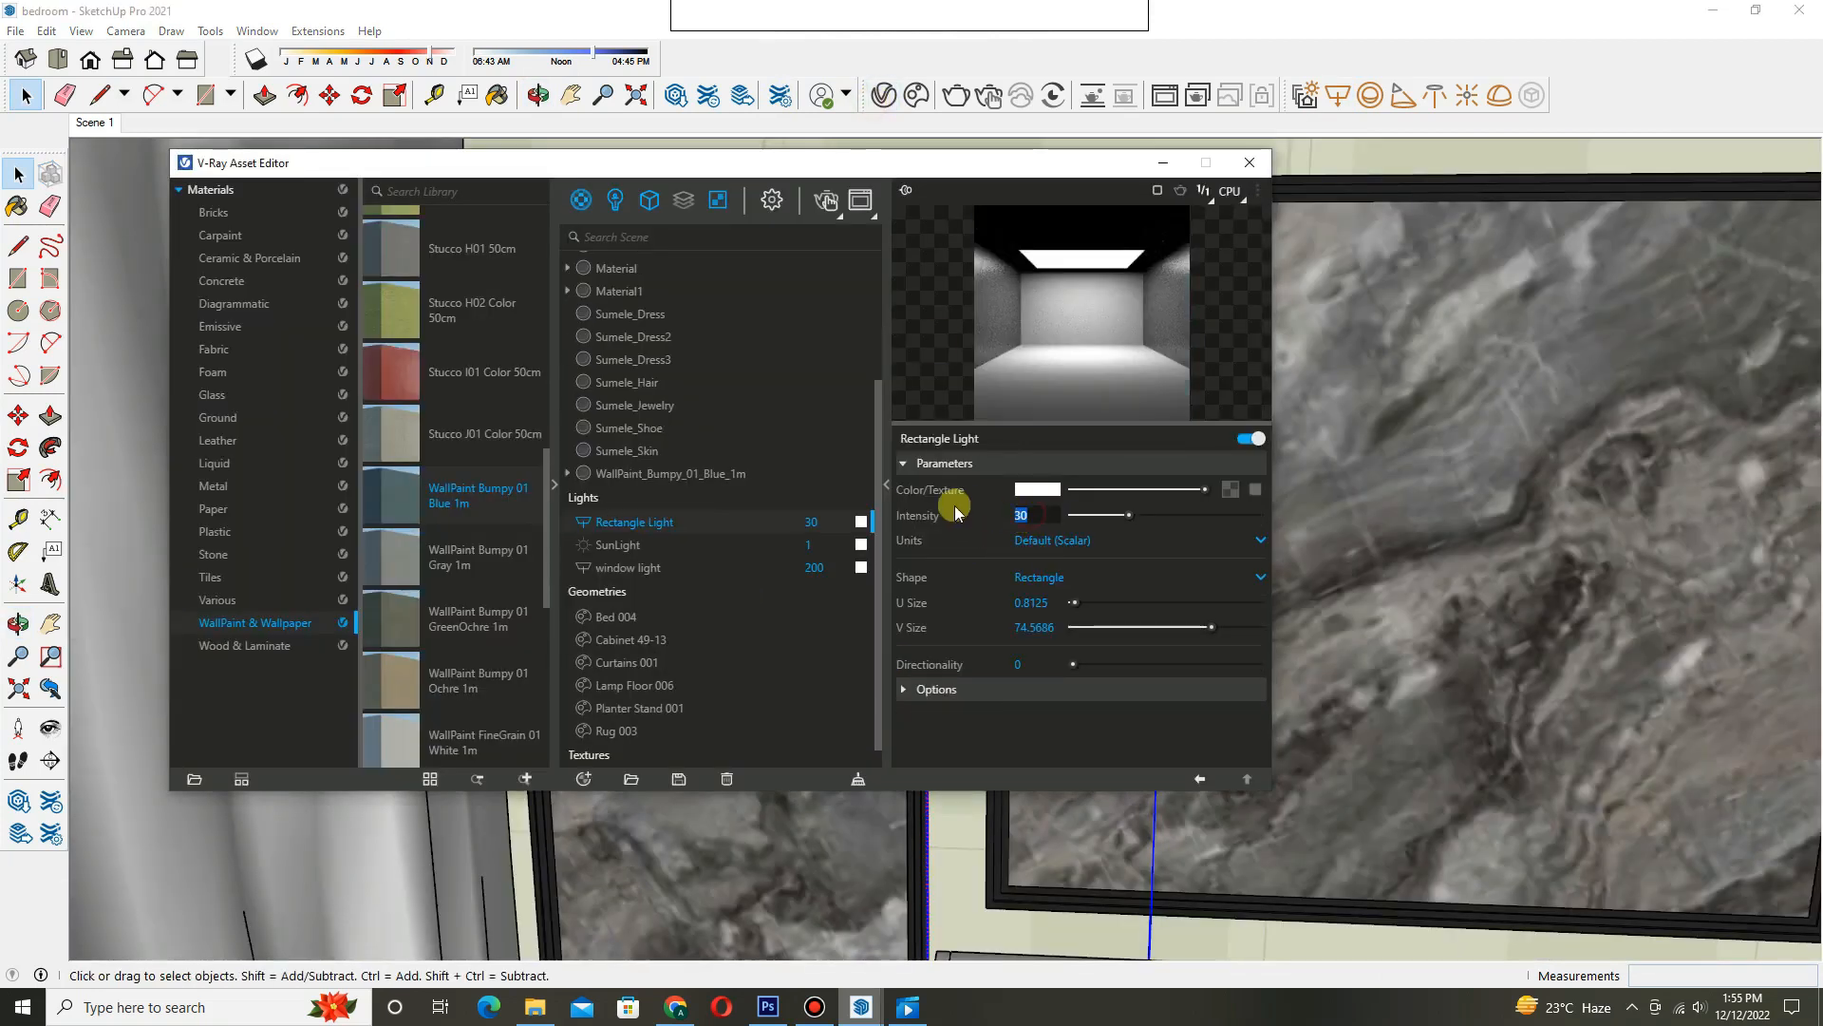
- Set the rectangle light's intensity to 300 and give it a warm orange colour
click(1063, 689)
scroll(1038, 640, up, 3)
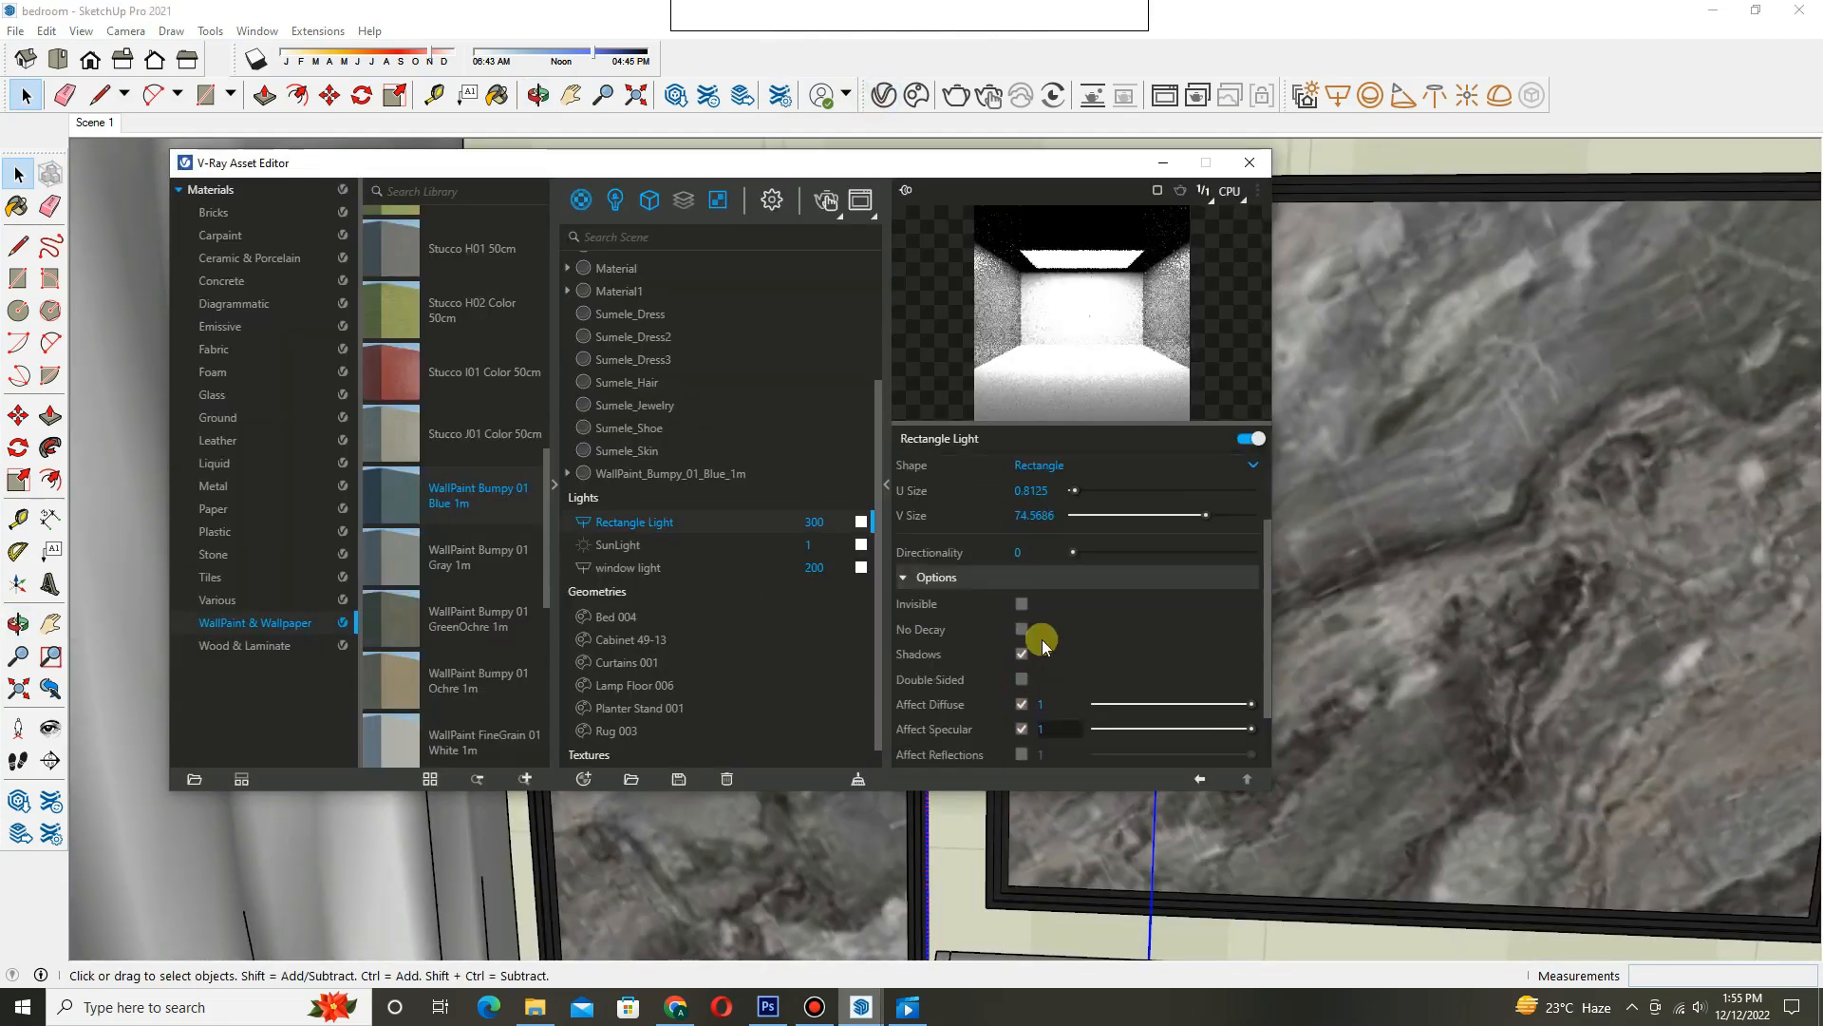
click(1037, 489)
mouse_move(875, 395)
mouse_down()
mouse_move(896, 391)
mouse_move(885, 375)
mouse_up()
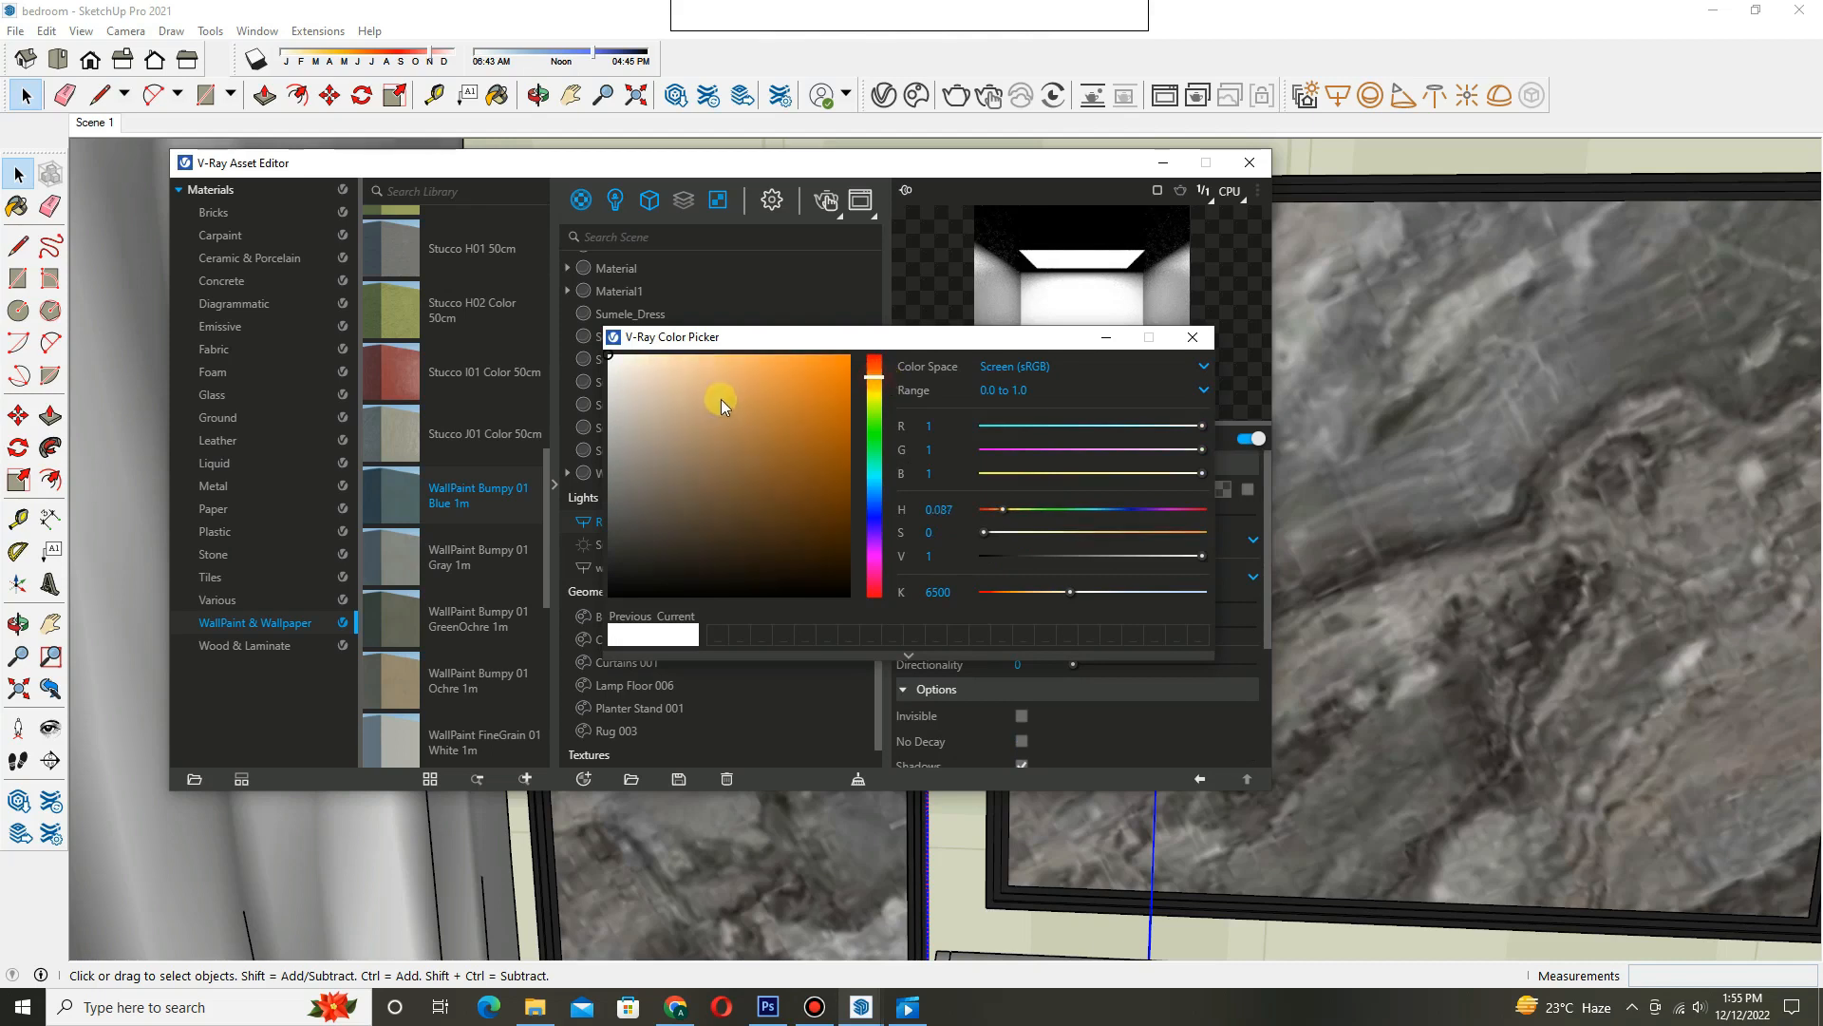
click(714, 397)
click(1193, 337)
click(1246, 165)
- Copy the rectangle light into the gap between the frames and flip the copy along the component's green axis
scroll(883, 456, up, 5)
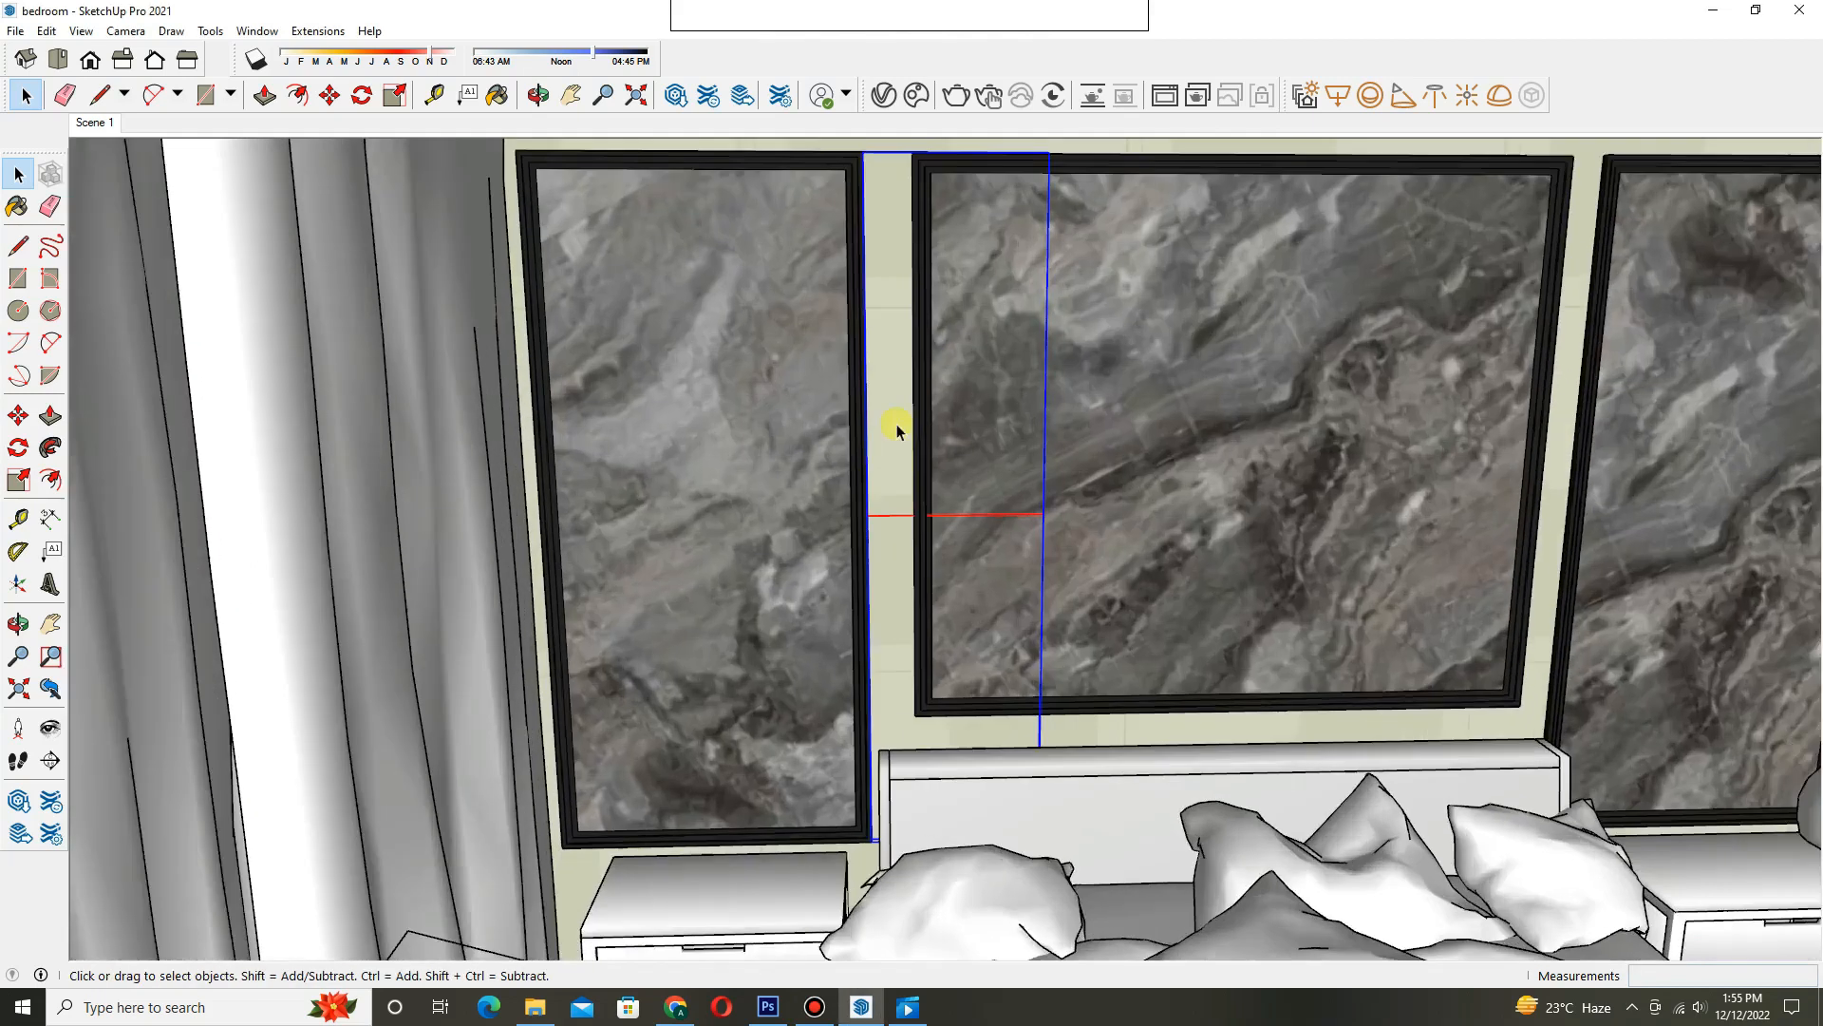
key(q)
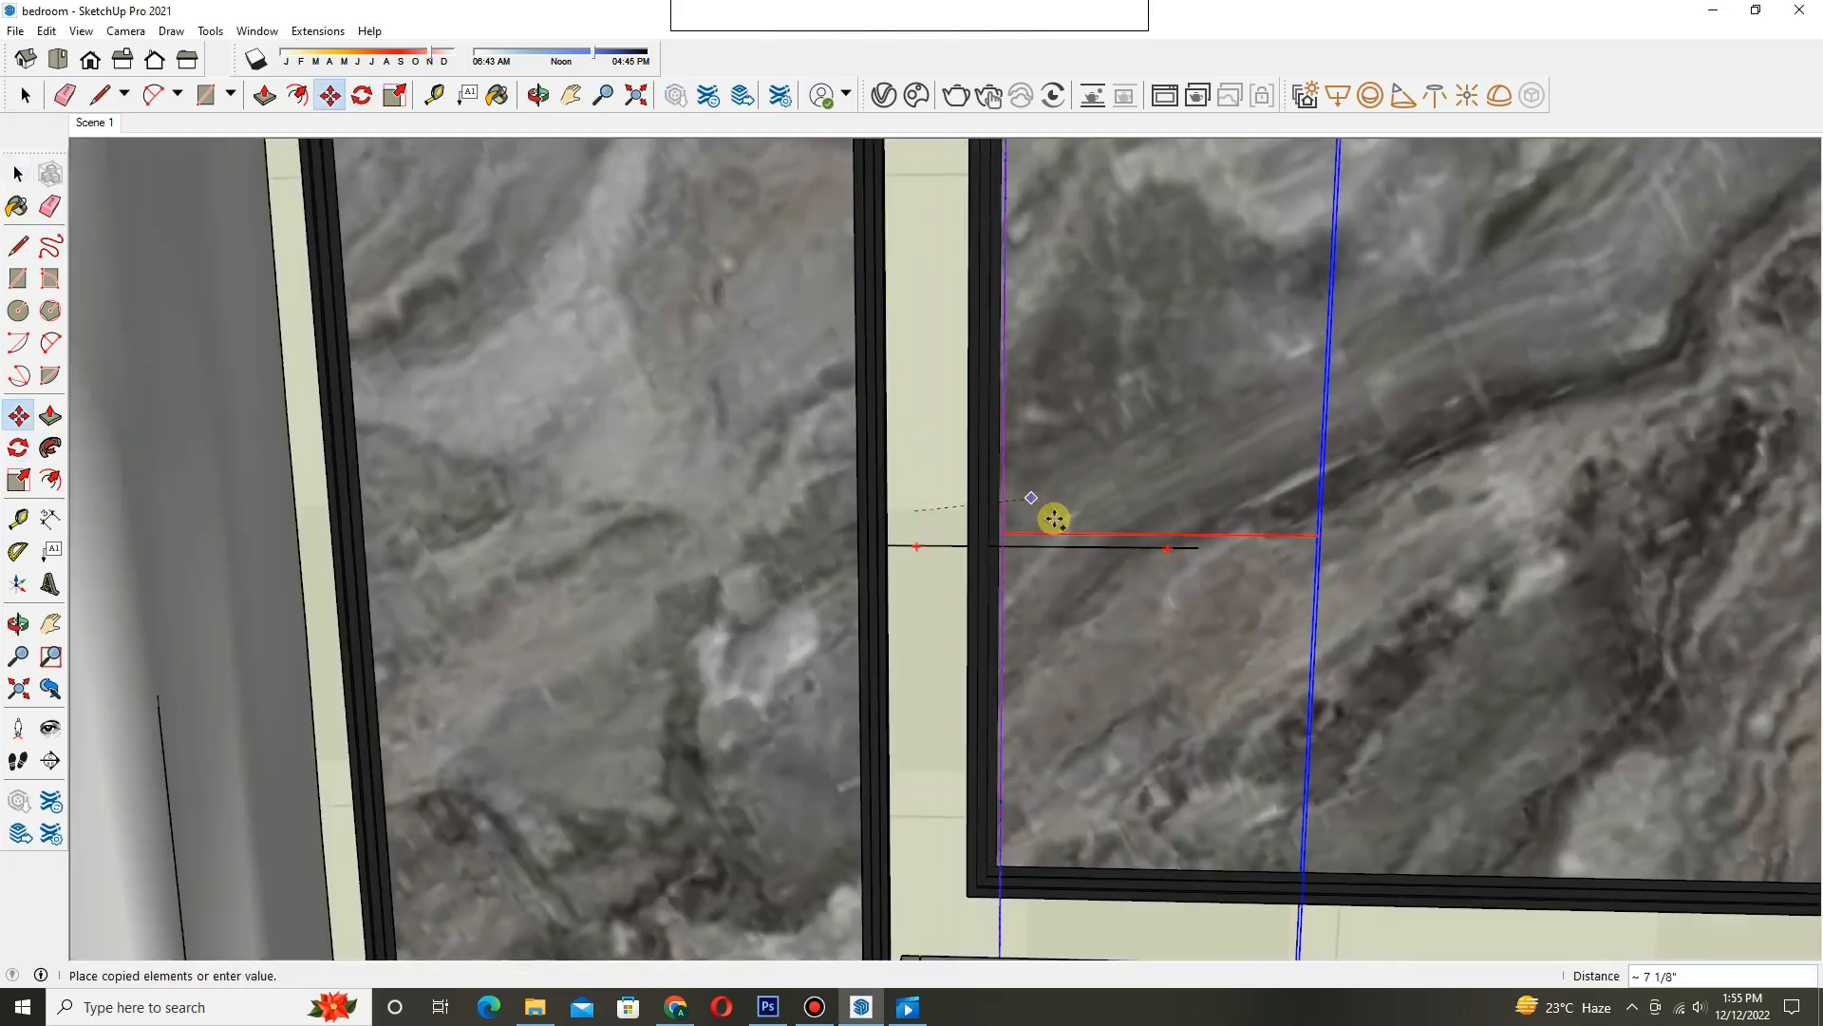
right_click(932, 520)
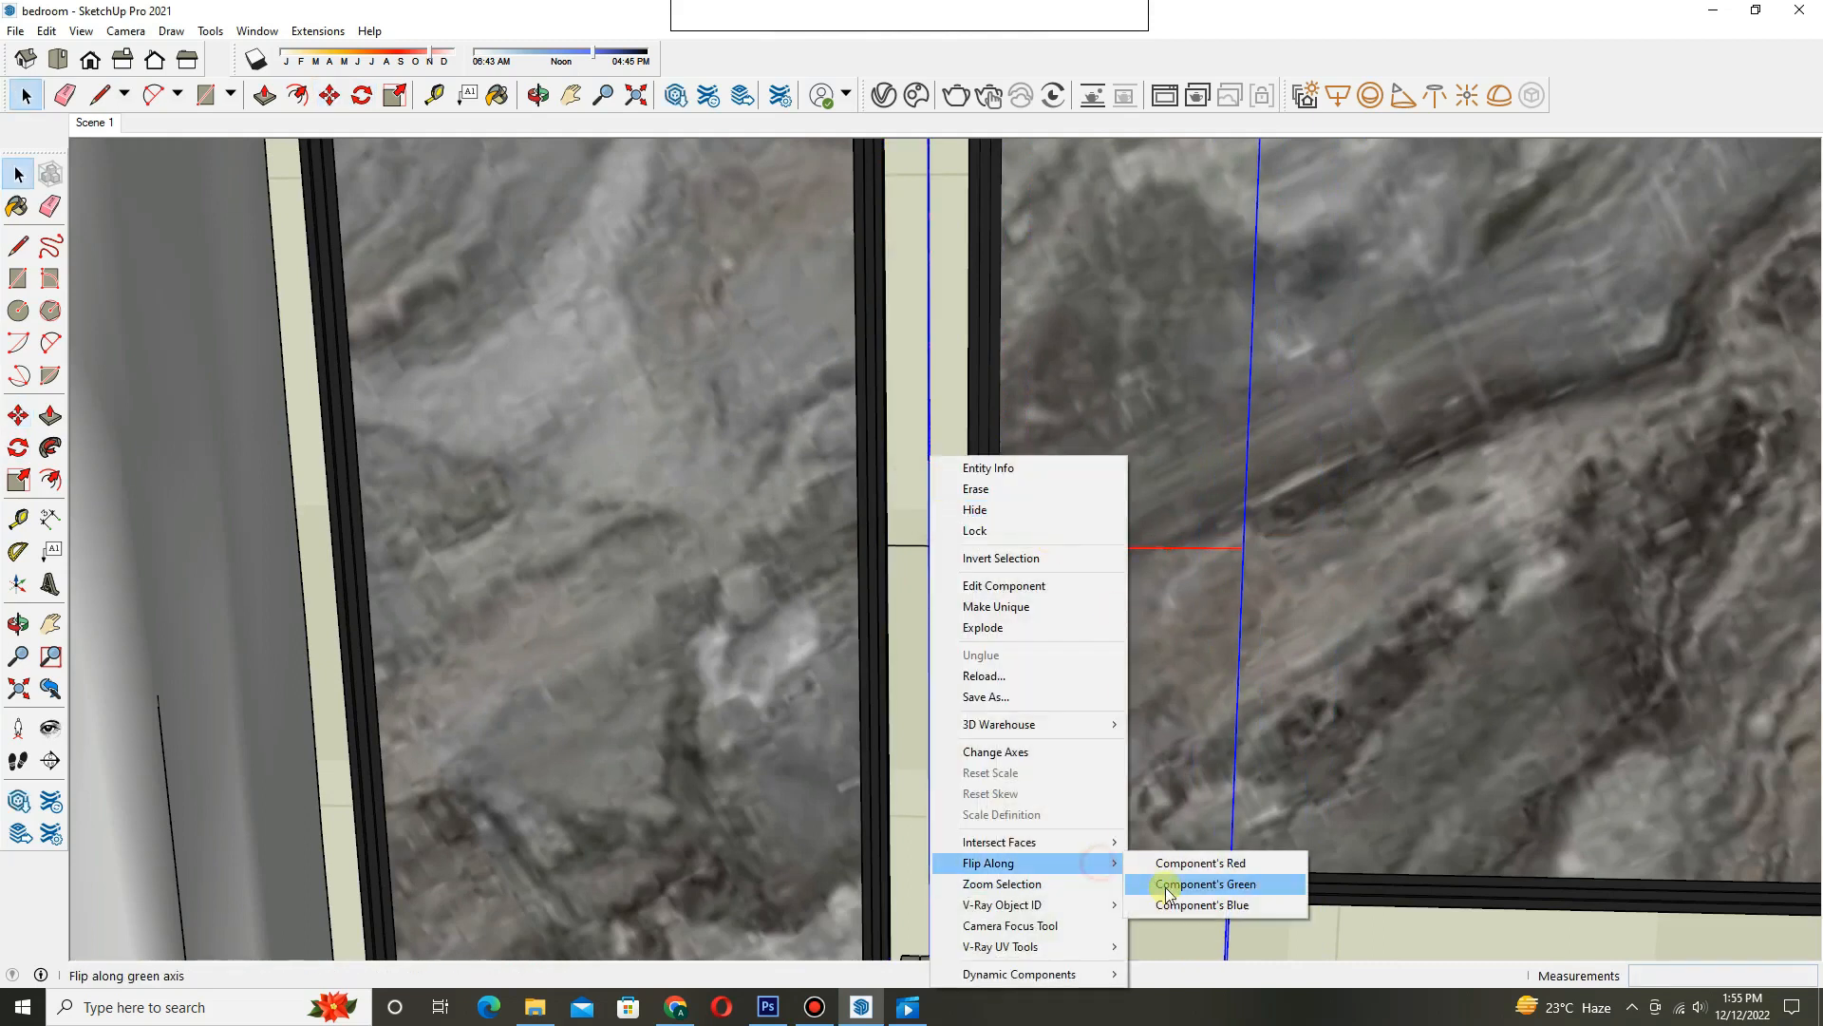
click(1168, 884)
- Move the flipped light to the curtain-side vertical edge of the same frame
scroll(946, 701, down, 3)
click(1152, 168)
scroll(1121, 194, up, 3)
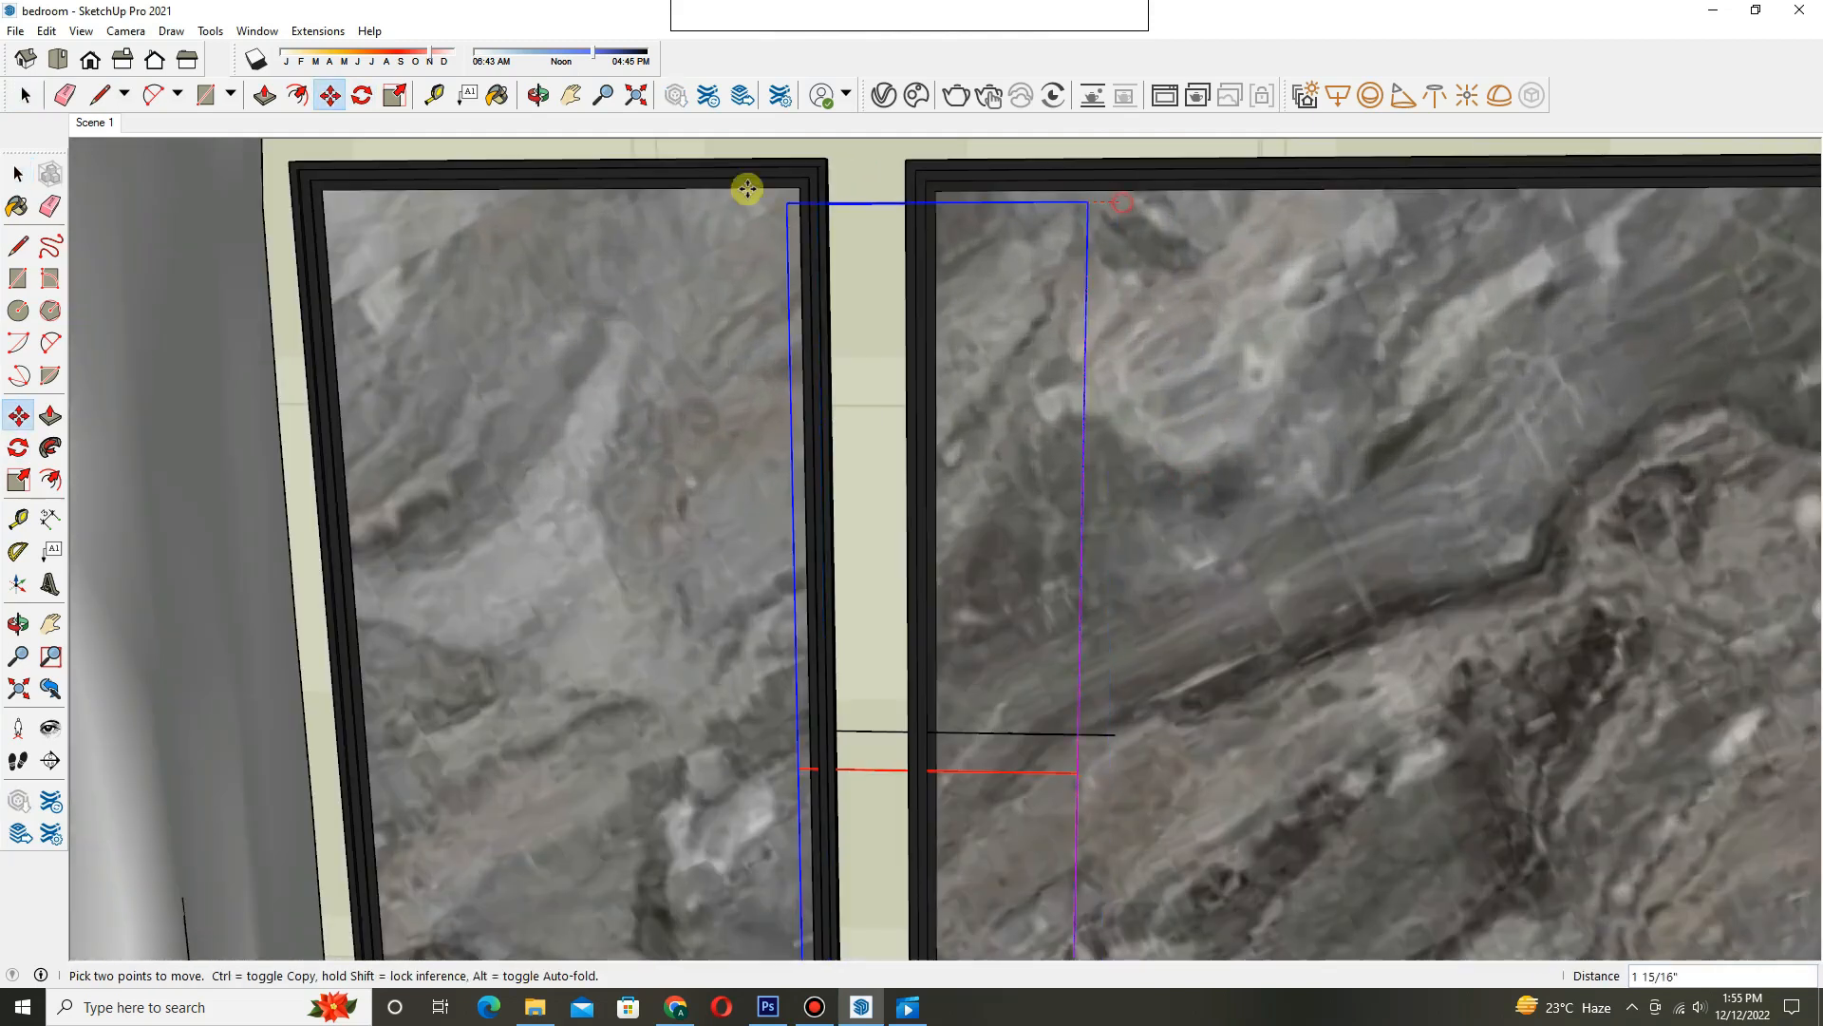
click(292, 163)
key(space)
- Try to make a rotated copy of the two vertical lights on the frame nearest the curtains
scroll(696, 358, down, 4)
shift+click(806, 408)
middle_drag(806, 407, 846, 459)
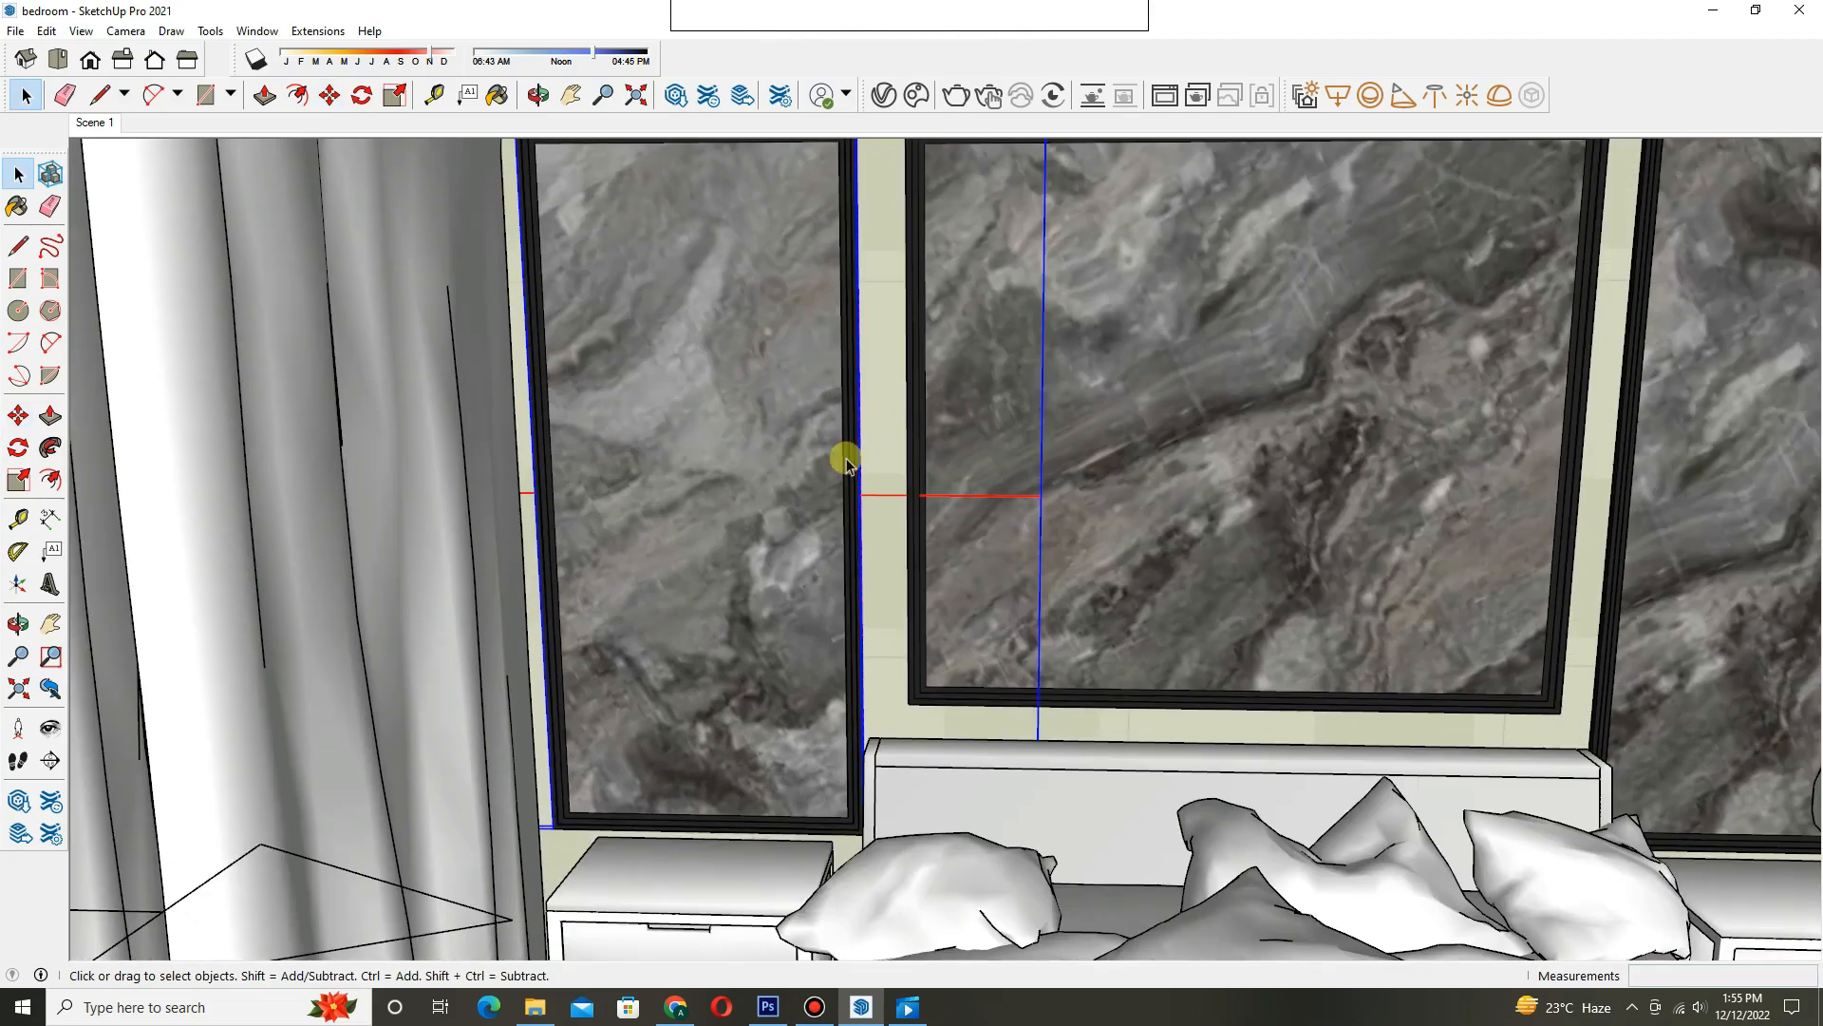
scroll(900, 394, up, 4)
key(q)
key(ctrl)
click(906, 390)
click(905, 369)
click(891, 390)
scroll(893, 390, down, 4)
scroll(1408, 348, up, 3)
key(s)
middle_drag(1404, 346, 988, 574)
key(space)
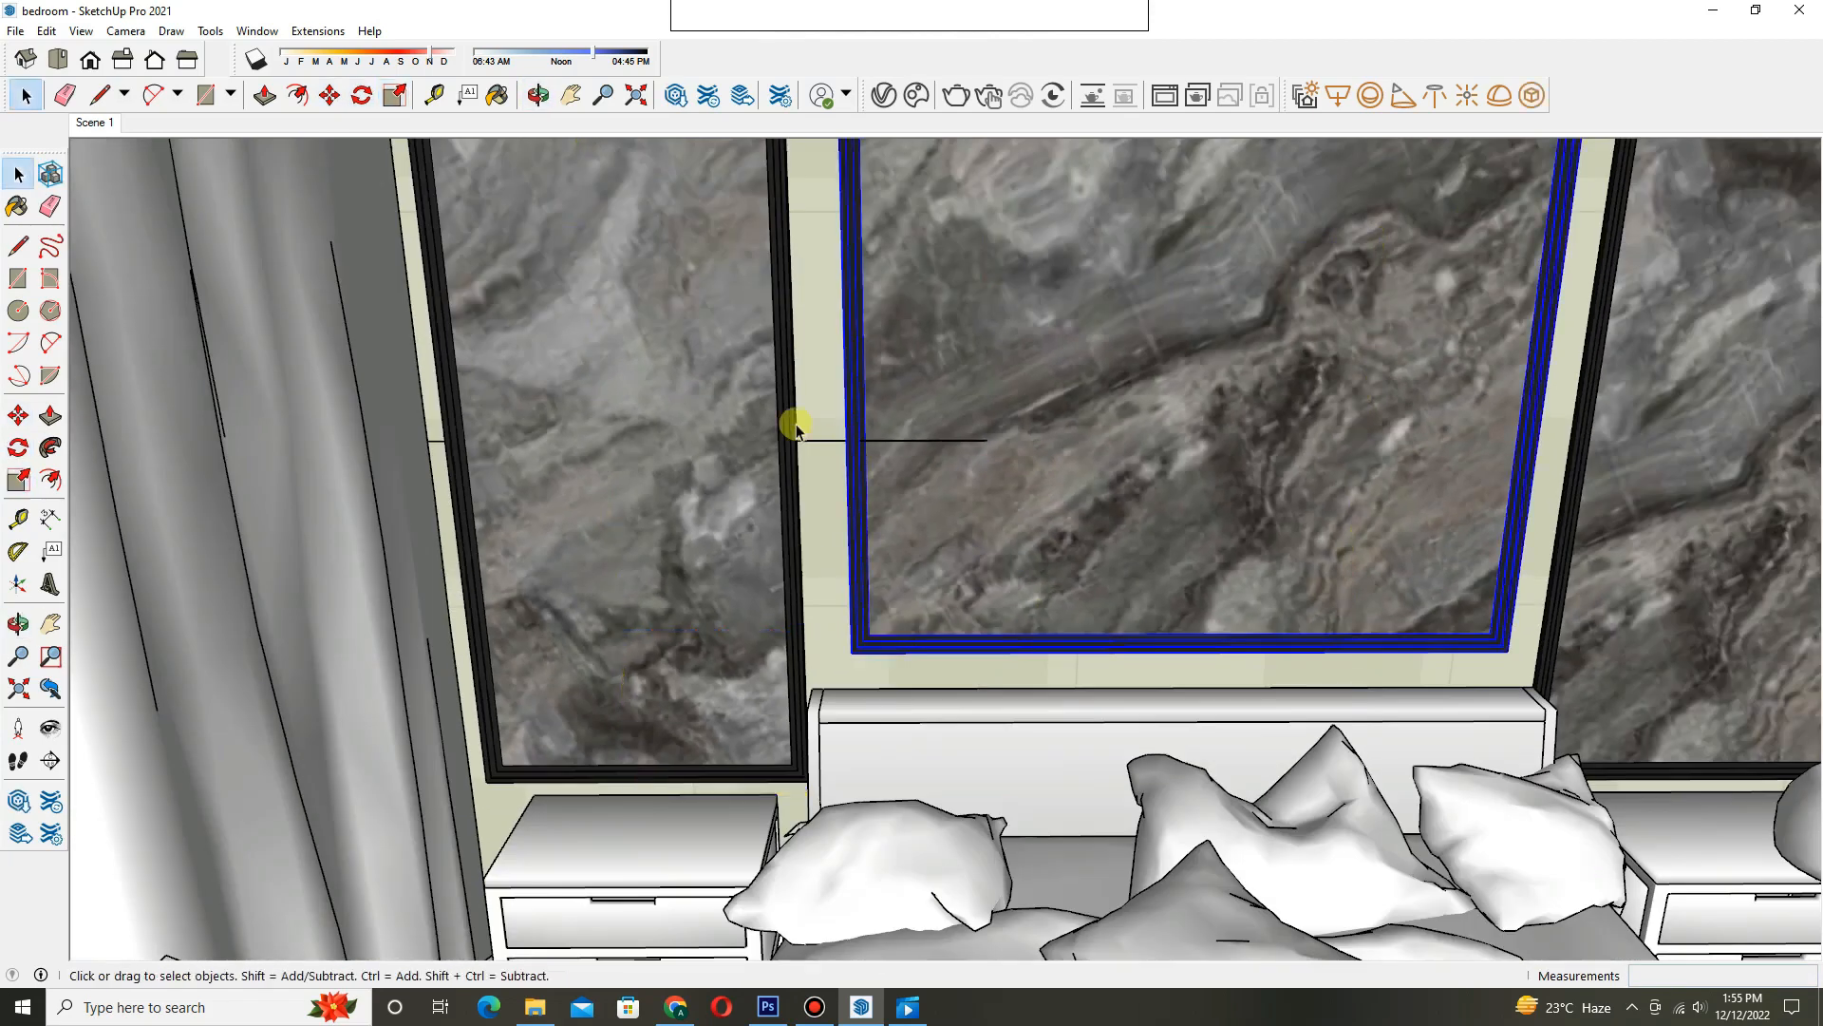
- Make a copy of the vertical frame light rotated to lie horizontally
scroll(822, 439, up, 2)
key(q)
click(817, 468)
key(space)
scroll(825, 479, down, 3)
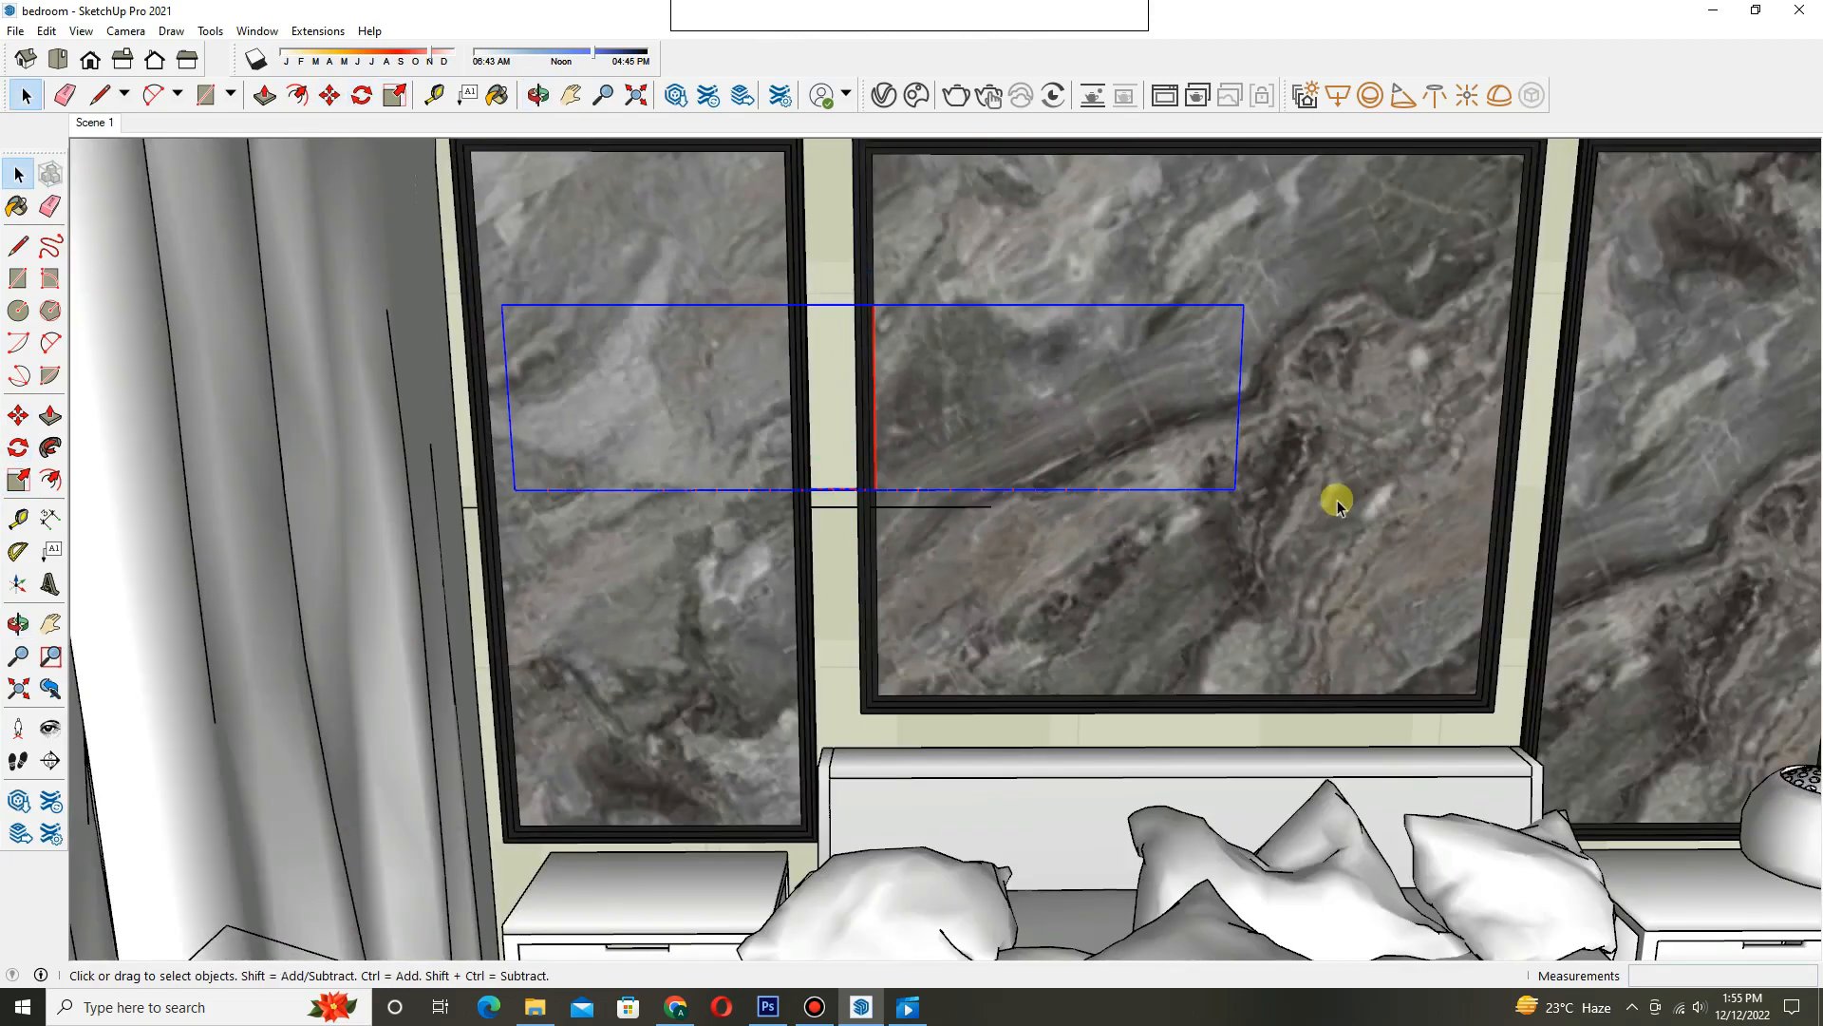
- Move the horizontal light to the upper corner of the frame nearest the curtains
key(m)
scroll(1244, 493, up, 3)
click(1221, 493)
shift+middle_drag(513, 190, 874, 440)
scroll(902, 271, up, 2)
scroll(910, 267, up, 2)
click(909, 266)
- Scale the horizontal light to fit the width of the frame's upper edge
middle_drag(863, 340, 1026, 310)
scroll(932, 484, down, 2)
key(s)
scroll(969, 442, down, 2)
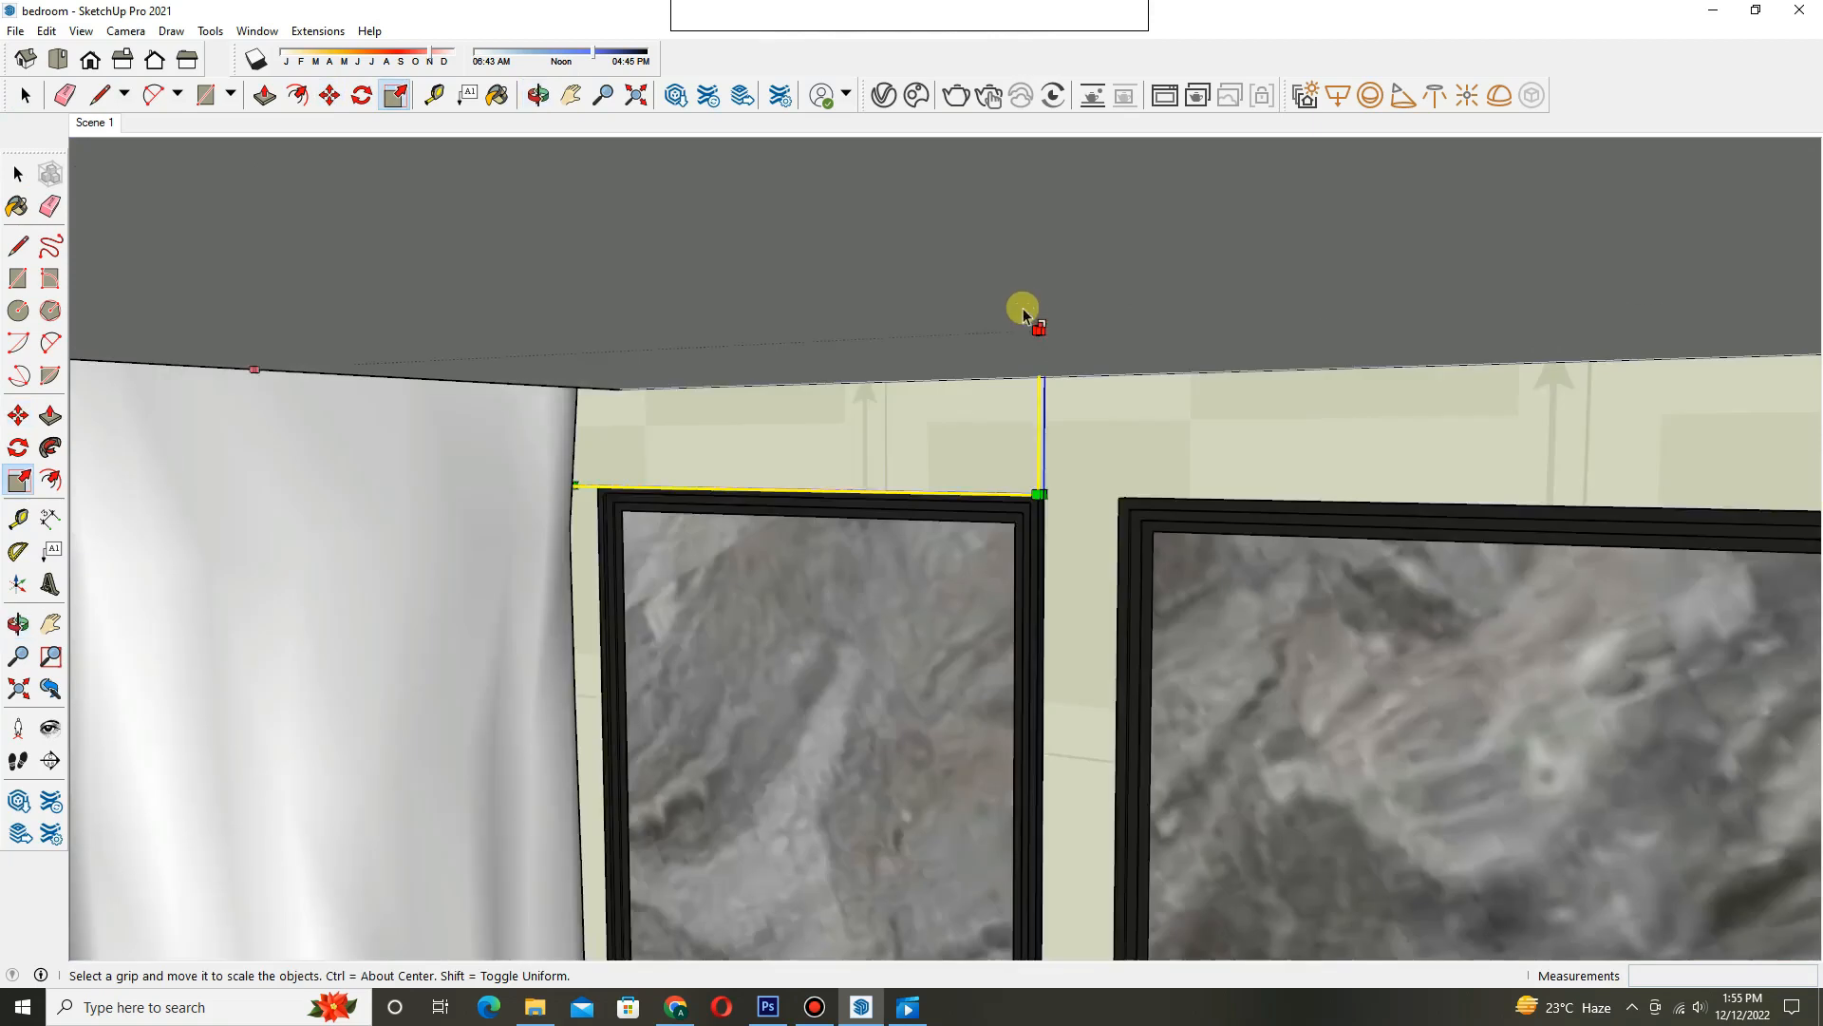
scroll(1022, 326, down, 2)
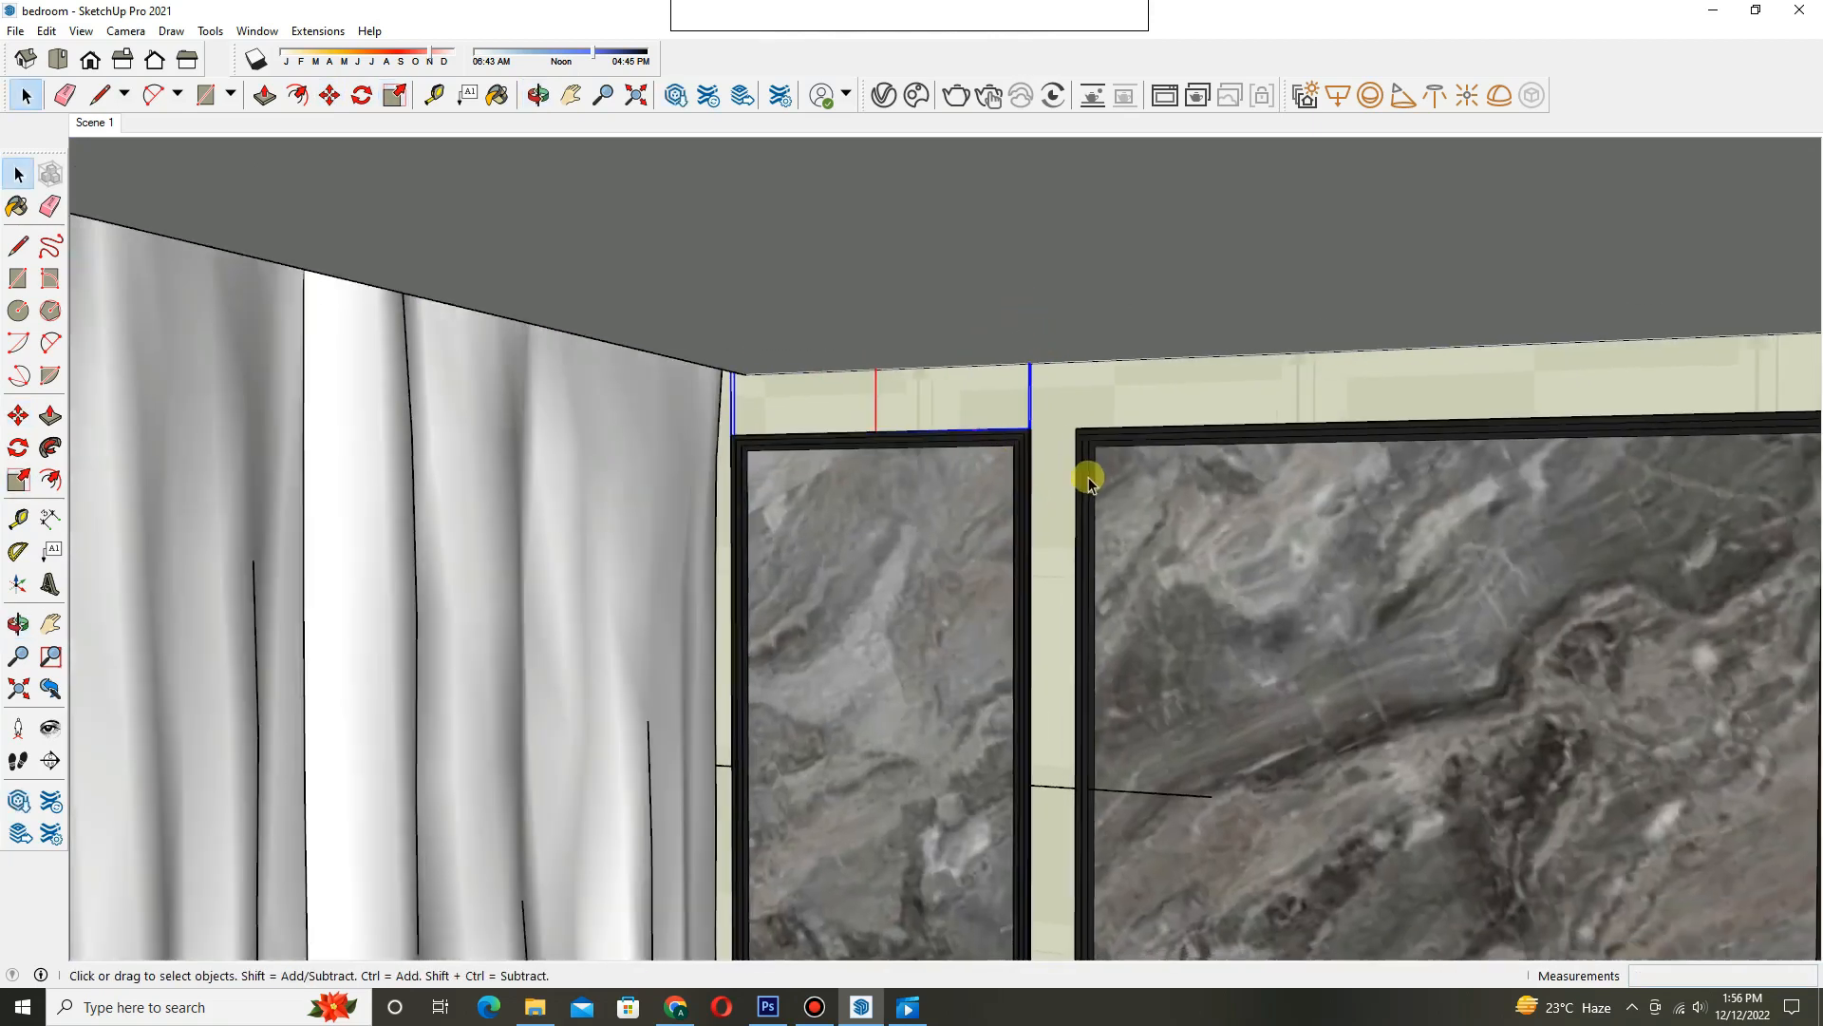
- Make a copy of the upper frame light rotated by 180 degrees
scroll(1089, 481, up, 3)
key(q)
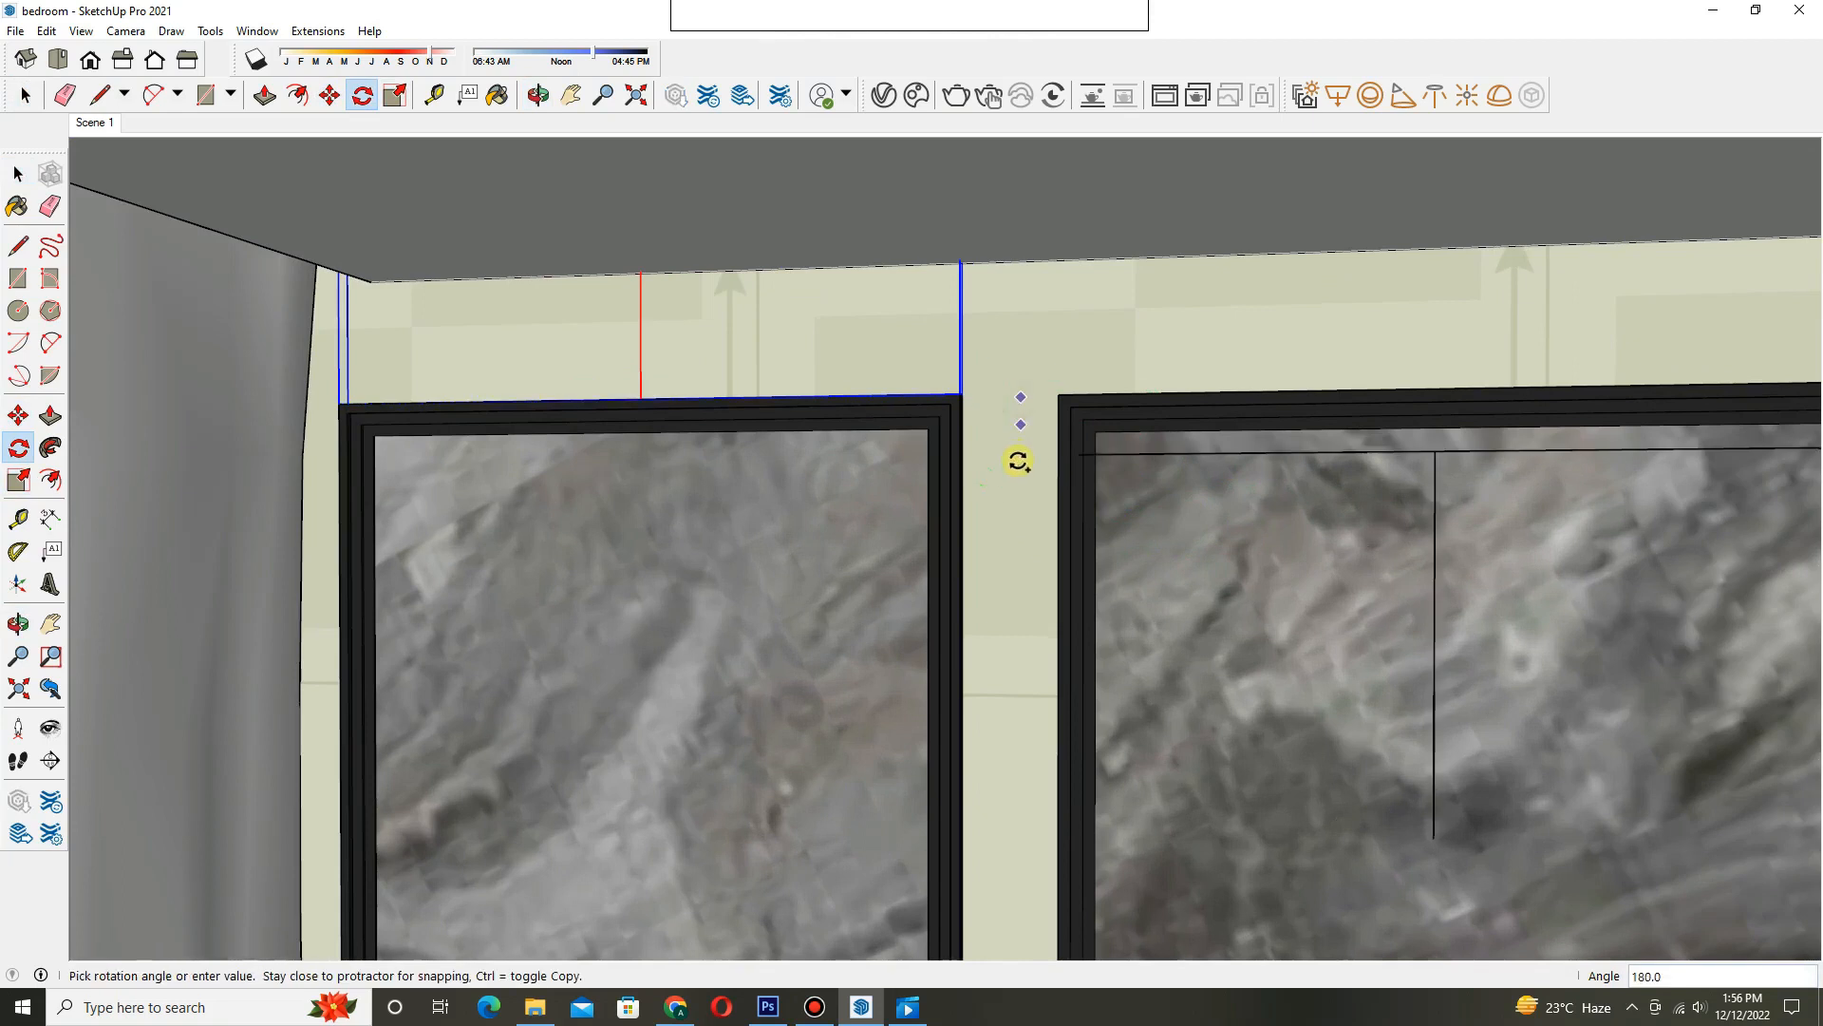
click(1018, 461)
key(space)
scroll(1024, 464, down, 2)
- Move the rotated light down to the lower edge of the frame nearest the curtains
click(1555, 445)
shift+middle_drag(1139, 788, 1249, 213)
scroll(1087, 822, up, 3)
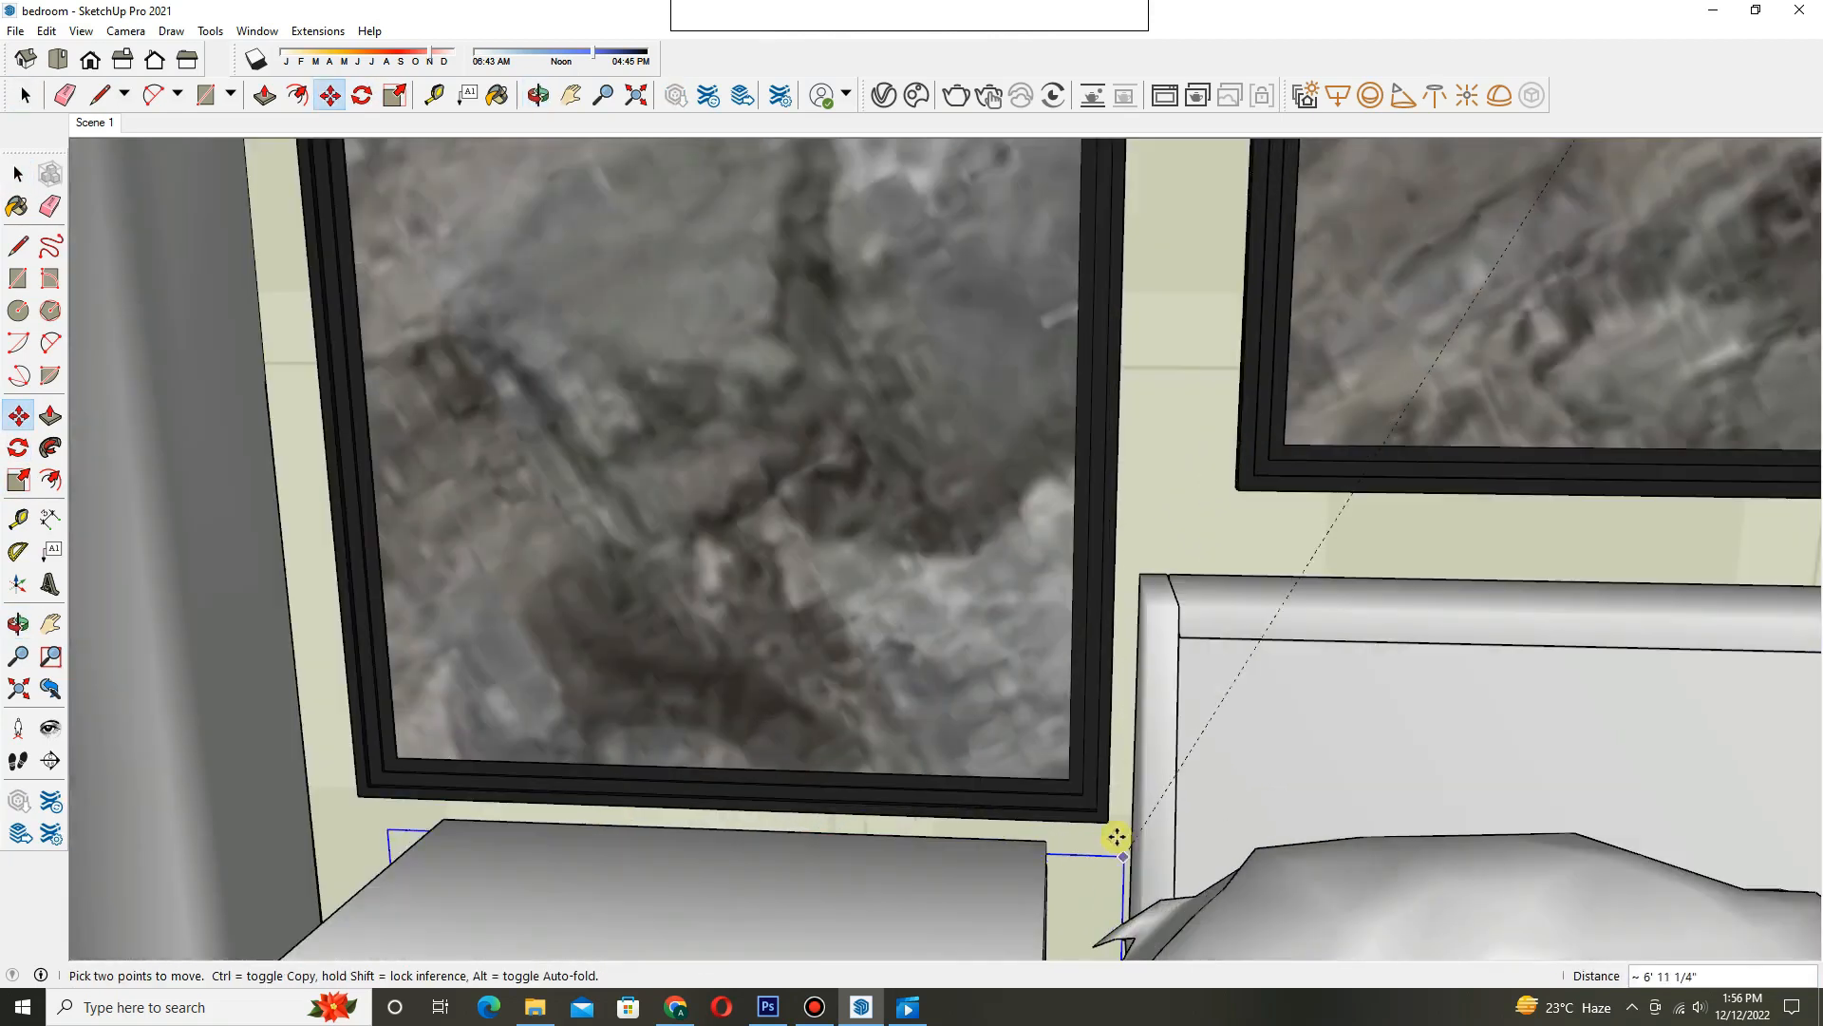
click(1115, 838)
key(space)
scroll(874, 579, down, 5)
shift+middle_drag(1014, 338, 1012, 475)
- Copy the four lights around the frame nearest the curtains onto the matching frame on the other side of the bed
scroll(1013, 475, down, 4)
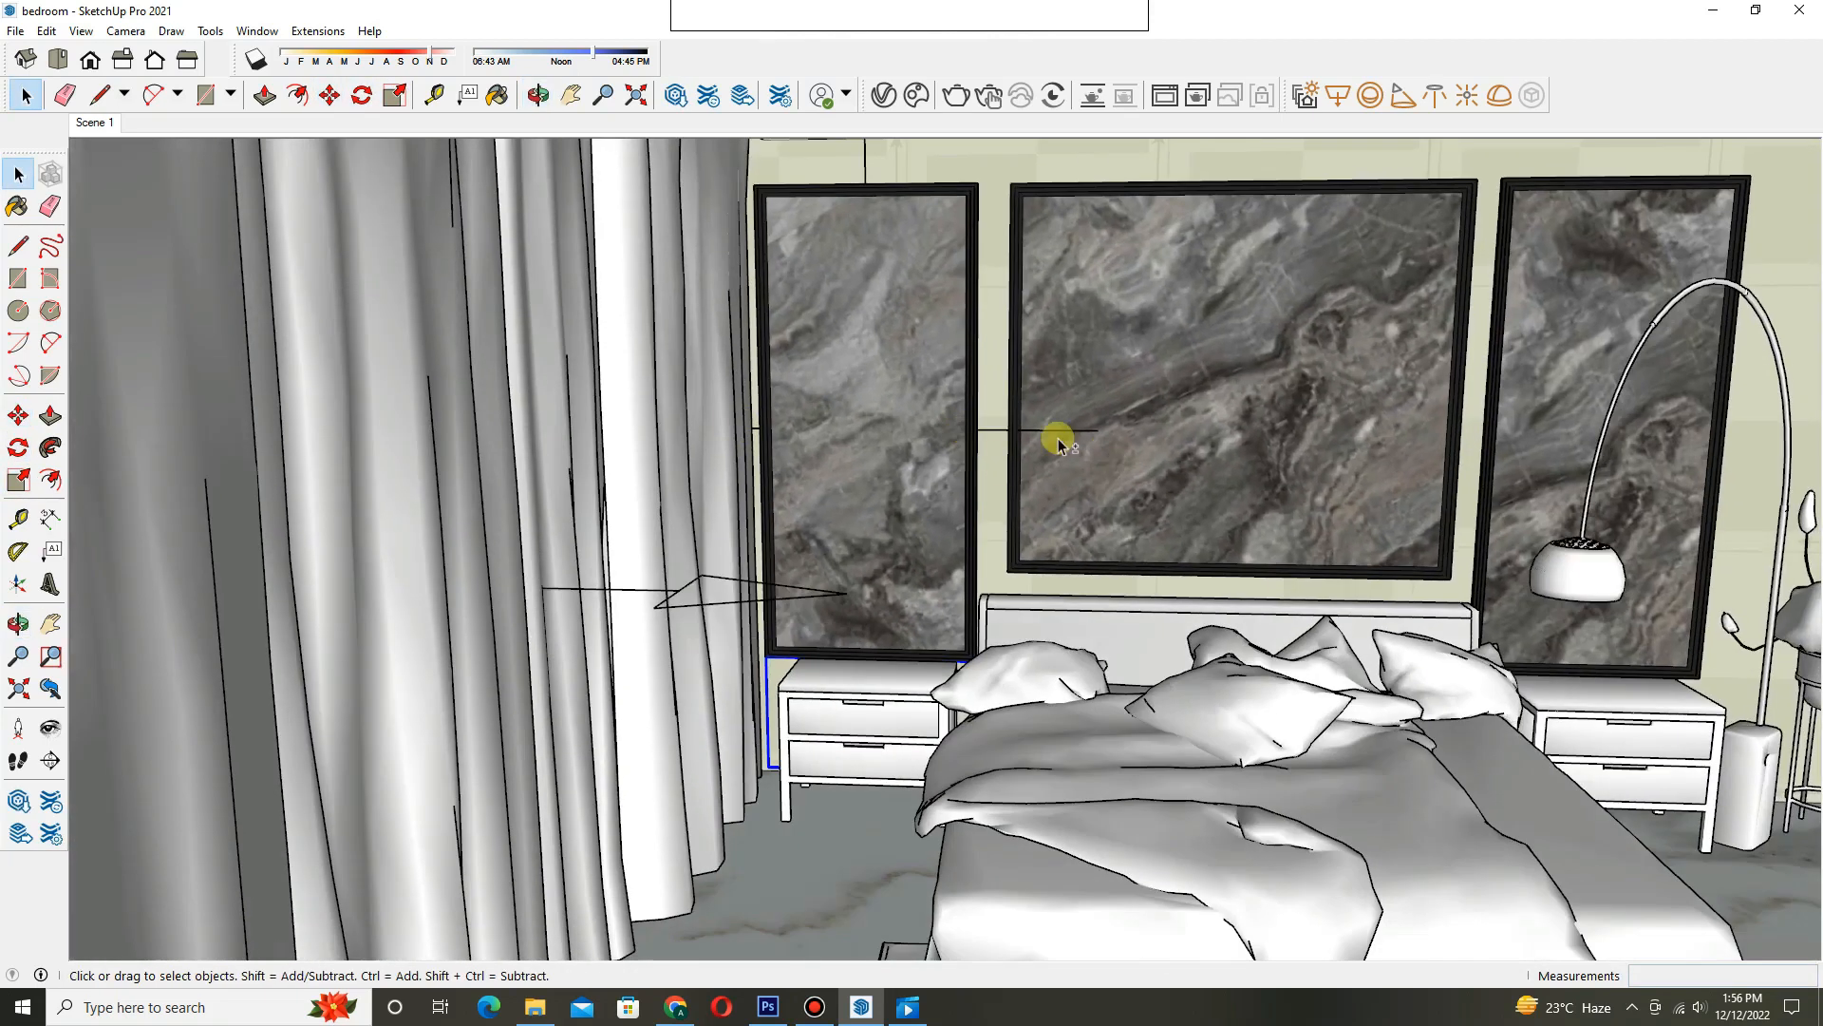
scroll(757, 411, up, 6)
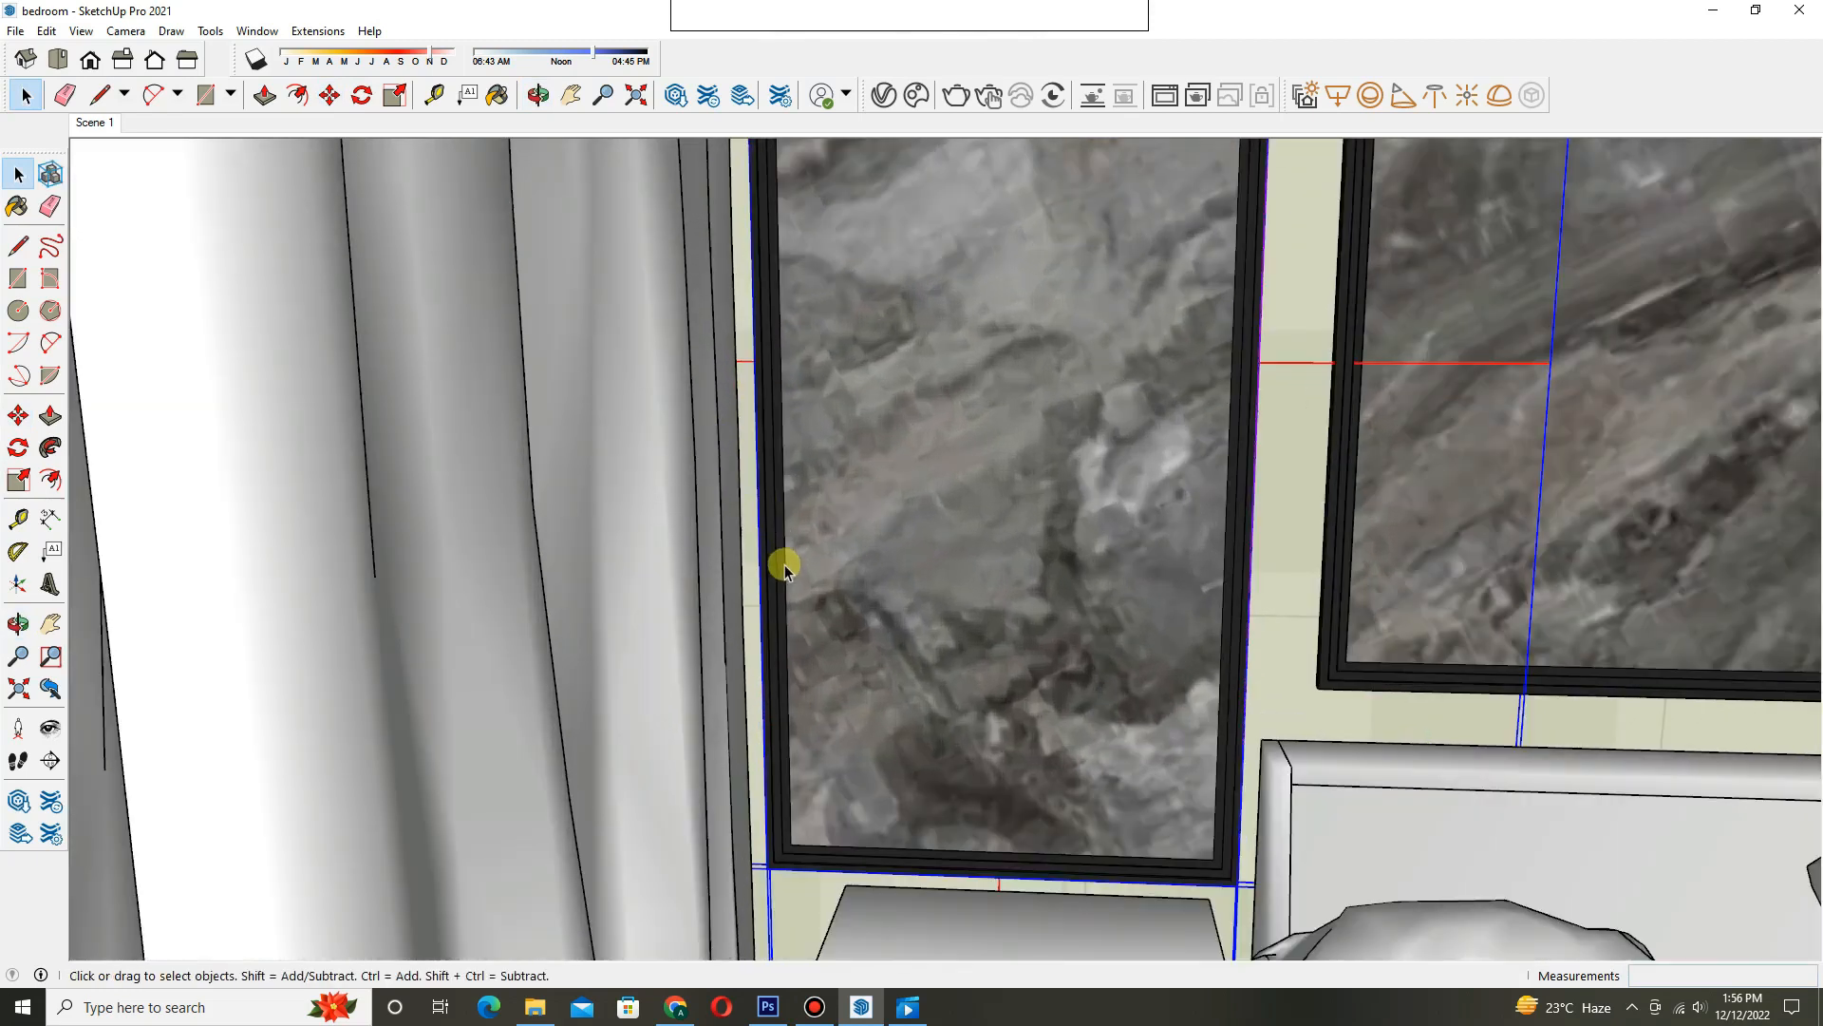
click(771, 867)
scroll(904, 845, down, 4)
shift+middle_drag(1254, 842, 529, 692)
scroll(529, 693, up, 4)
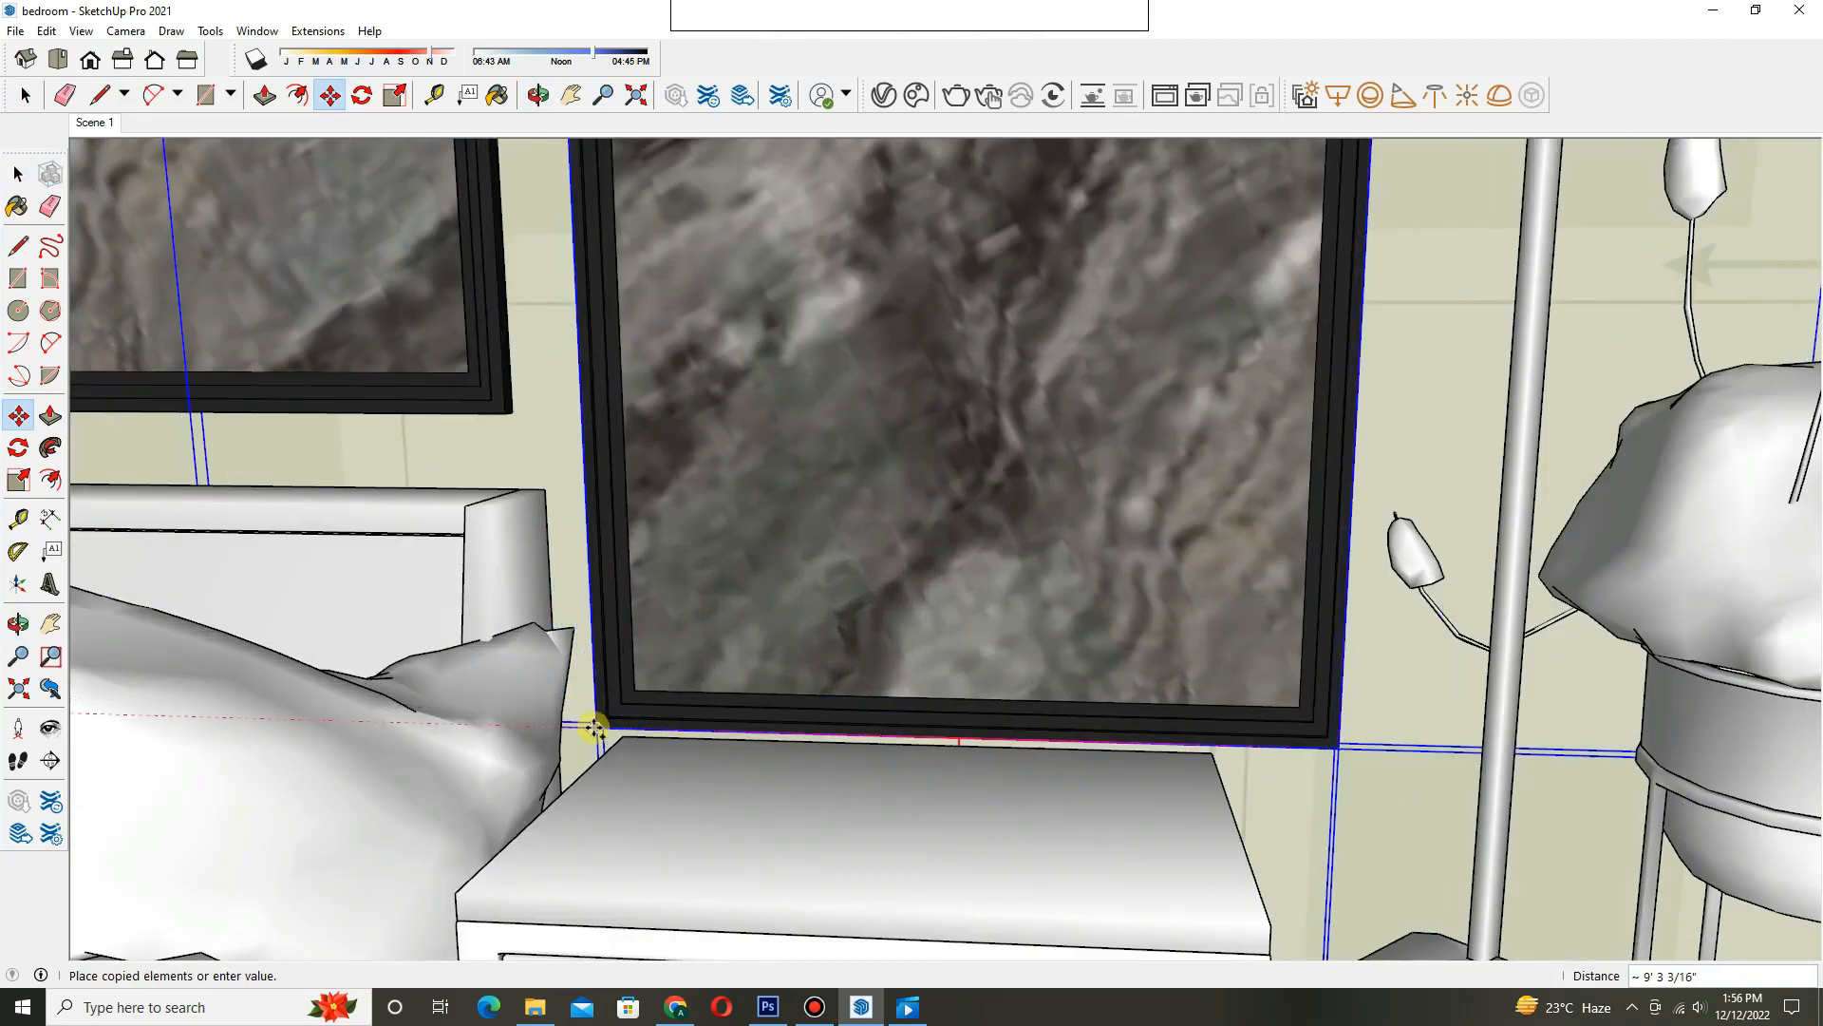
click(598, 732)
key(space)
scroll(818, 660, down, 5)
key(p)
key(space)
click(818, 665)
- Try to draw a rectangle on the ceiling inside the room's group
scroll(818, 660, down, 4)
middle_drag(818, 570, 895, 430)
scroll(899, 432, up, 3)
scroll(915, 394, down, 3)
scroll(966, 320, up, 1)
shift+middle_drag(965, 323, 979, 392)
scroll(919, 401, up, 1)
key(r)
middle_drag(895, 456, 899, 424)
key(space)
click(898, 424)
double_click(898, 424)
scroll(589, 494, up, 1)
key(e)
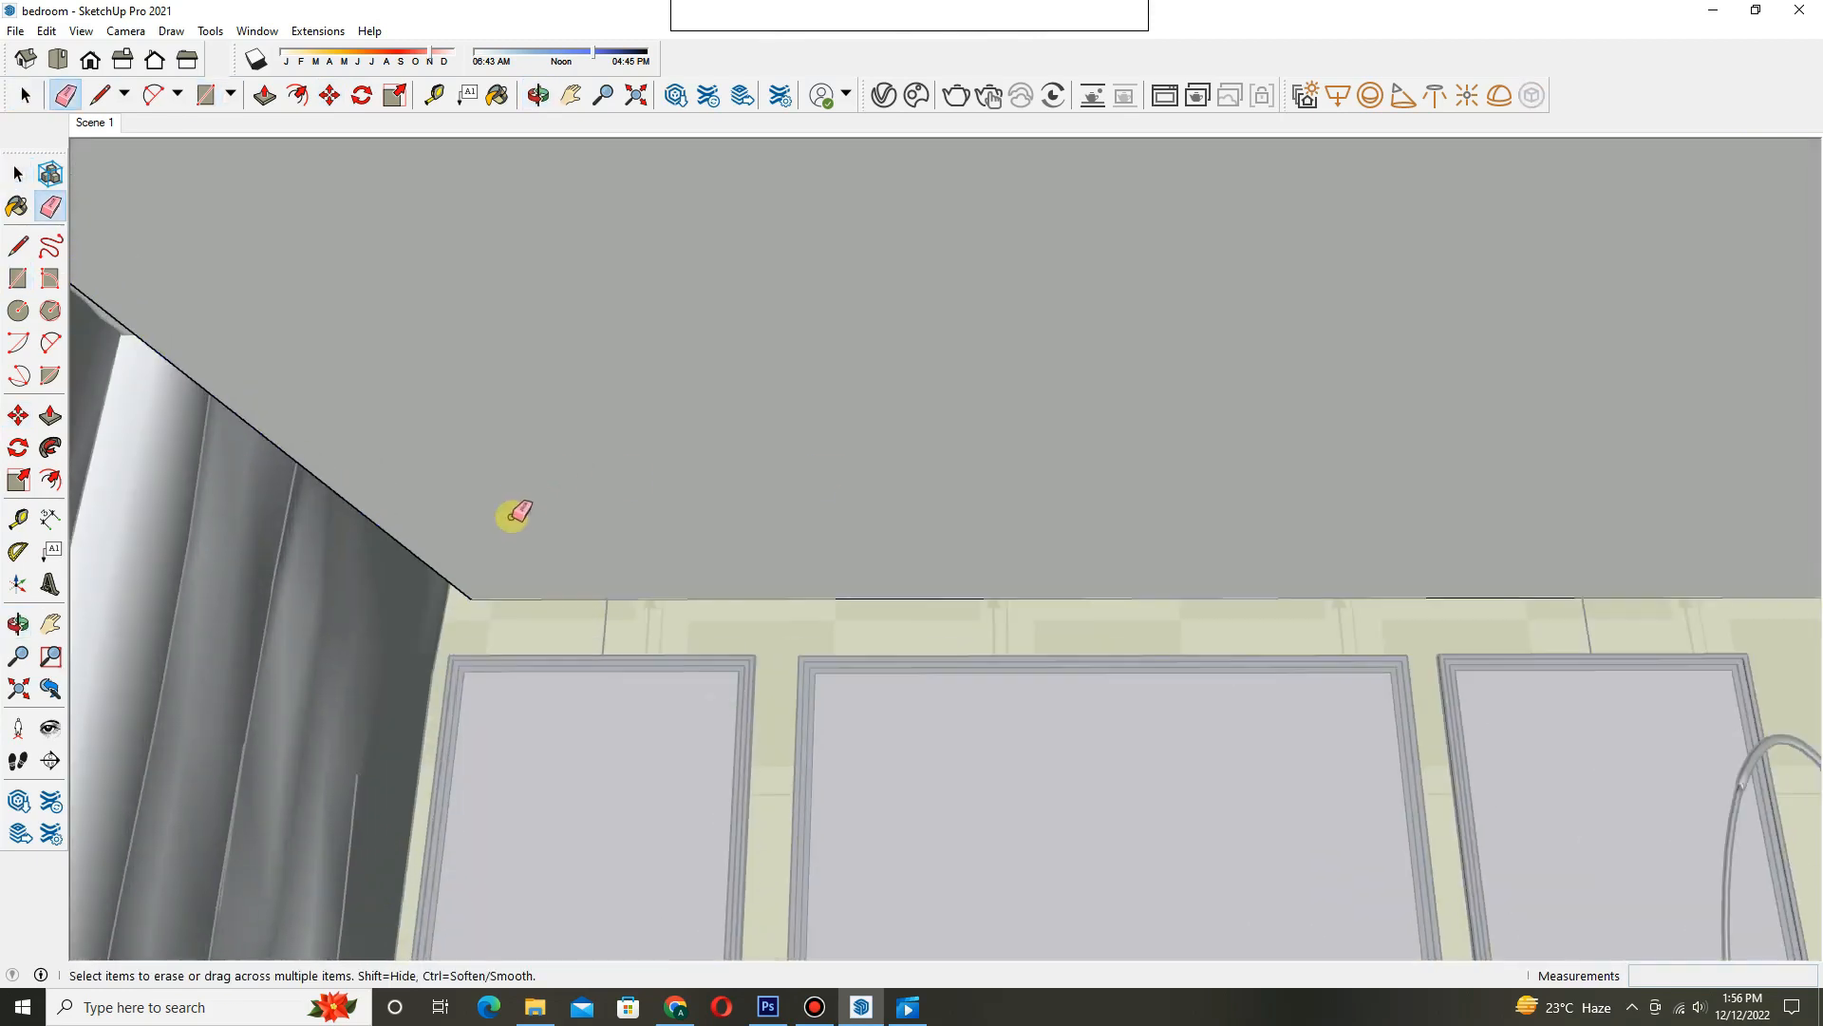
key(r)
click(518, 511)
scroll(716, 497, down, 1)
scroll(1690, 485, up, 2)
middle_drag(1278, 511, 1244, 499)
scroll(1244, 500, down, 1)
- Draw a long, narrow rectangle on the ceiling parallel to the headboard wall, about 11' 13/16" by 1 3/8"
key(r)
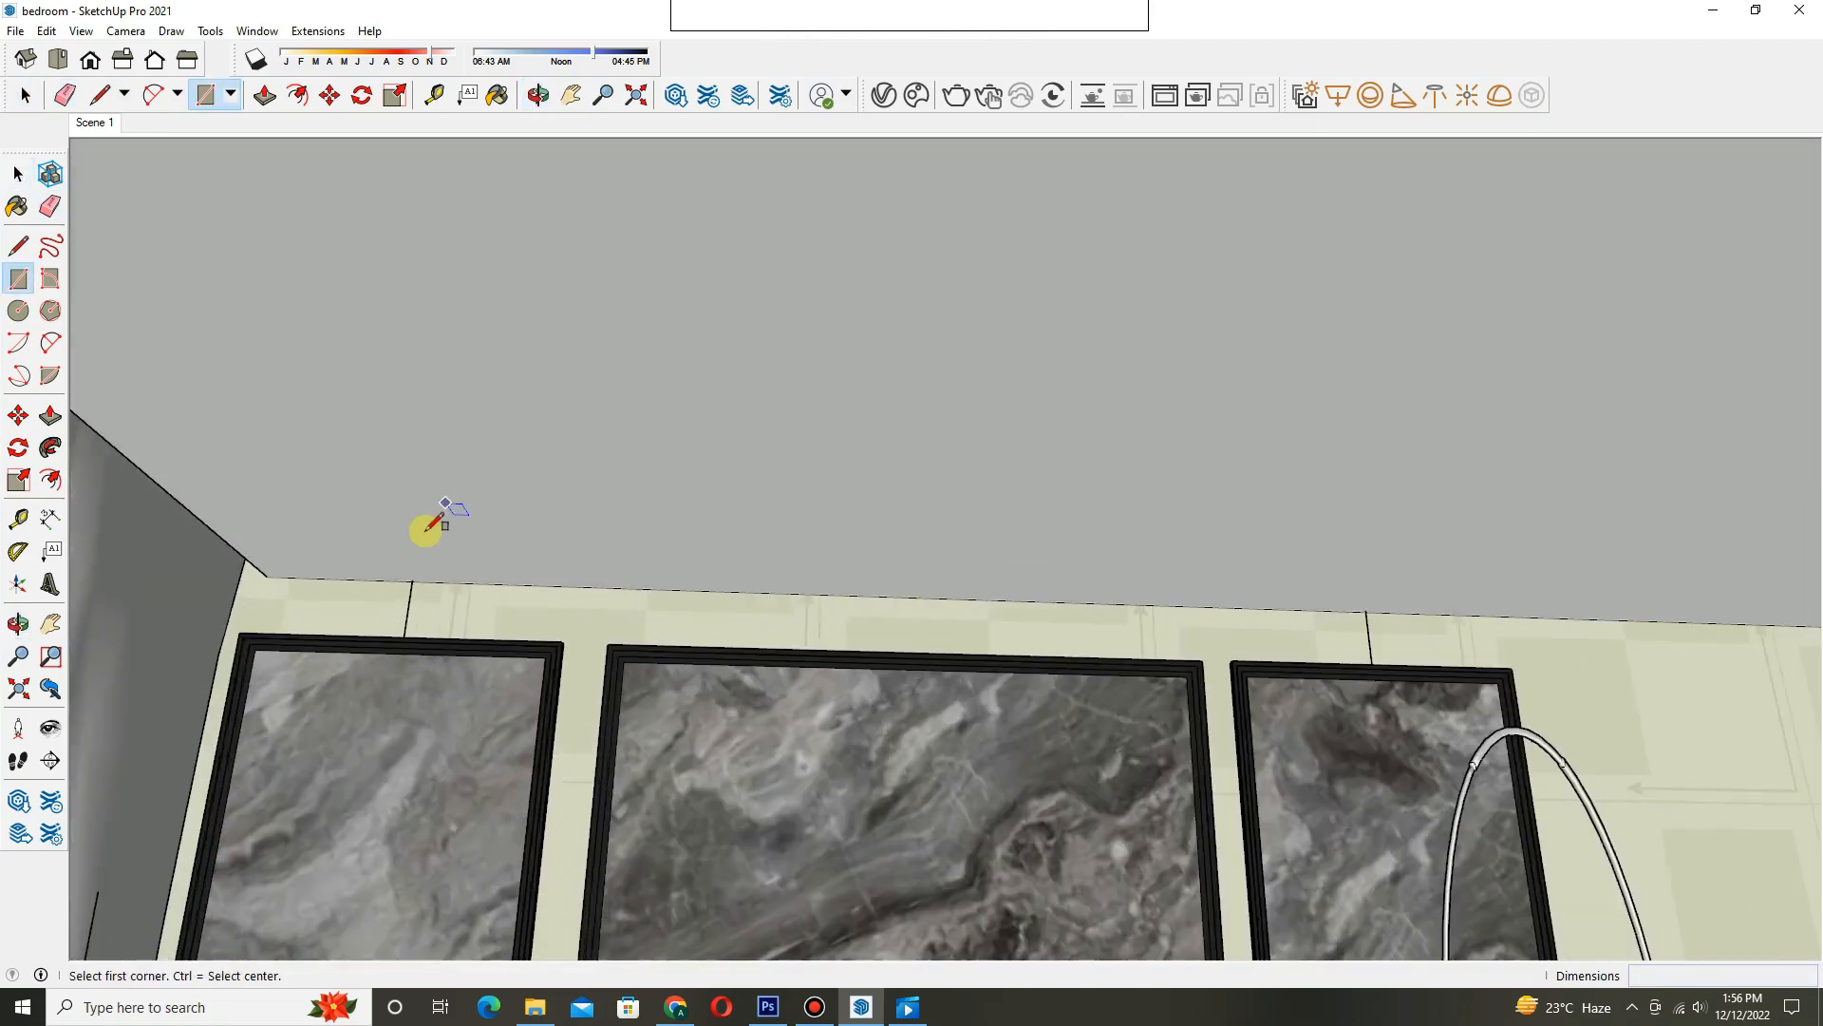
scroll(1263, 514, down, 1)
scroll(1672, 543, up, 3)
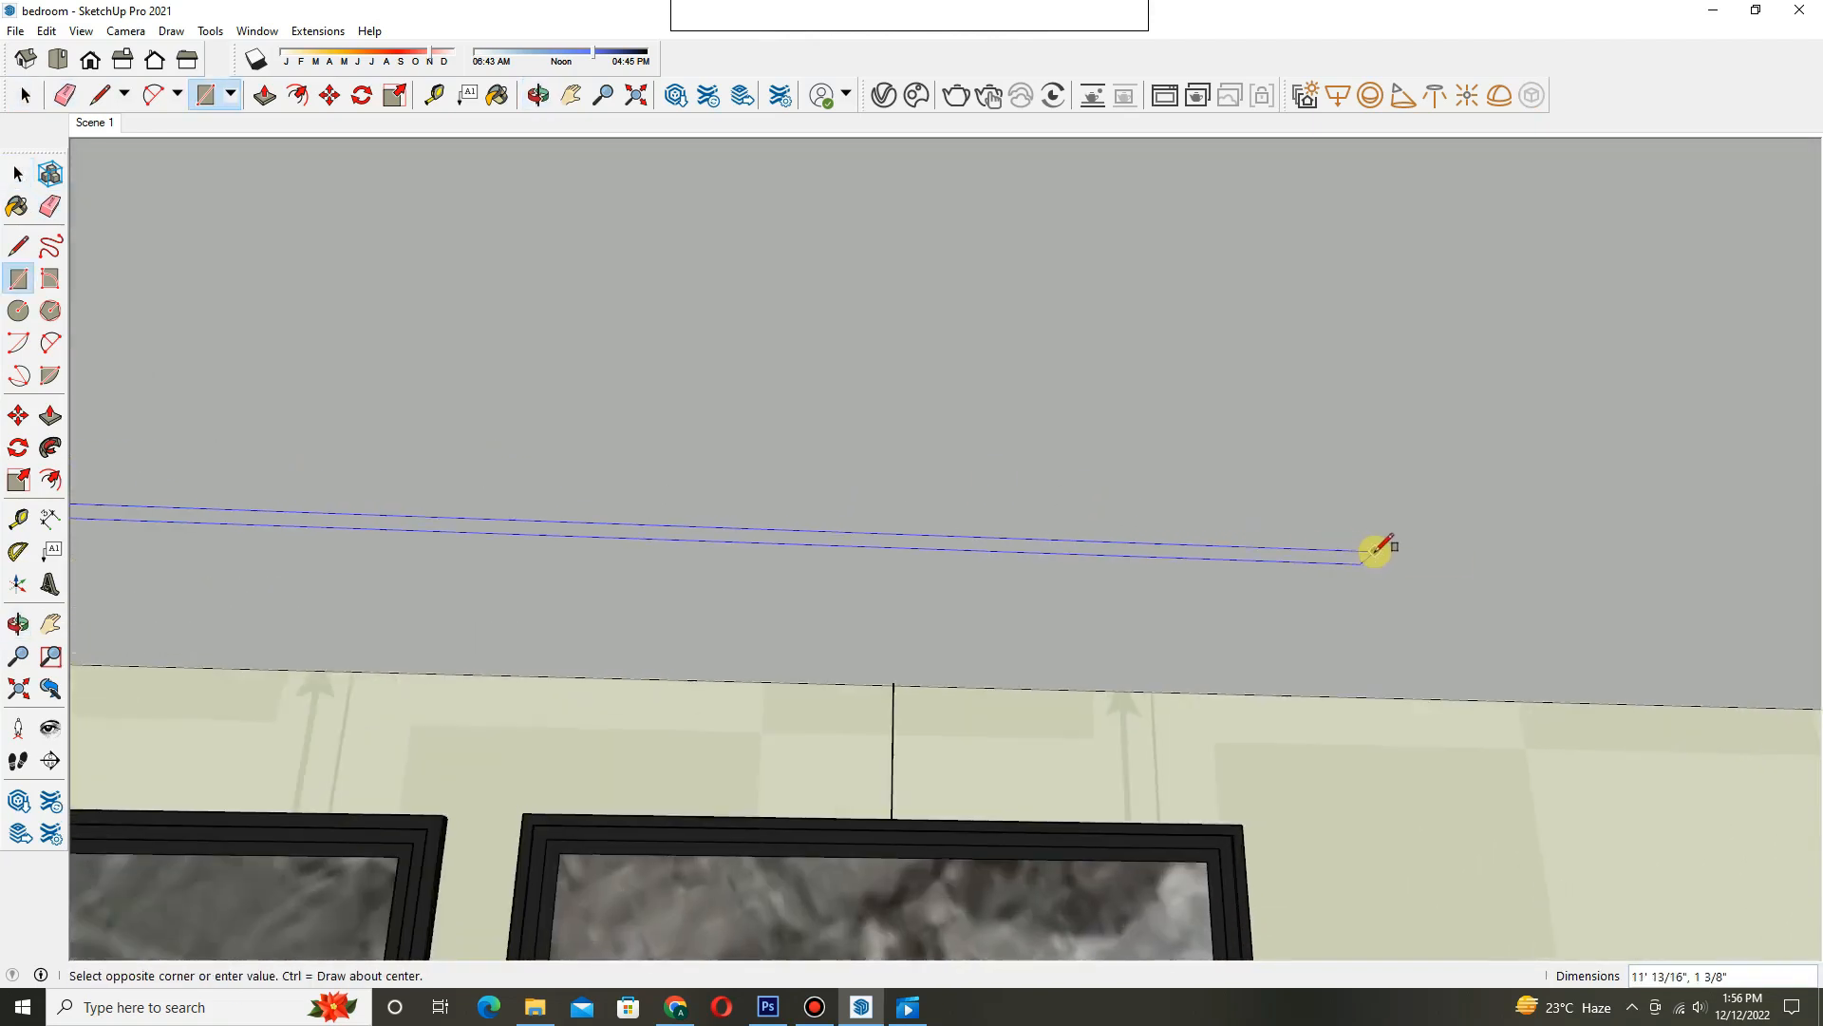
key(space)
- Select the narrow ceiling rectangle and extrude it into a thin slat with Push/Pull
double_click(1356, 548)
key(p)
click(1356, 548)
click(1356, 558)
key(space)
- Copy the slat repeatedly across the ceiling to form a row of parallel slats and return to the Scene 1 view
scroll(1330, 528, down, 1)
click(1248, 477)
middle_drag(1142, 525, 1034, 506)
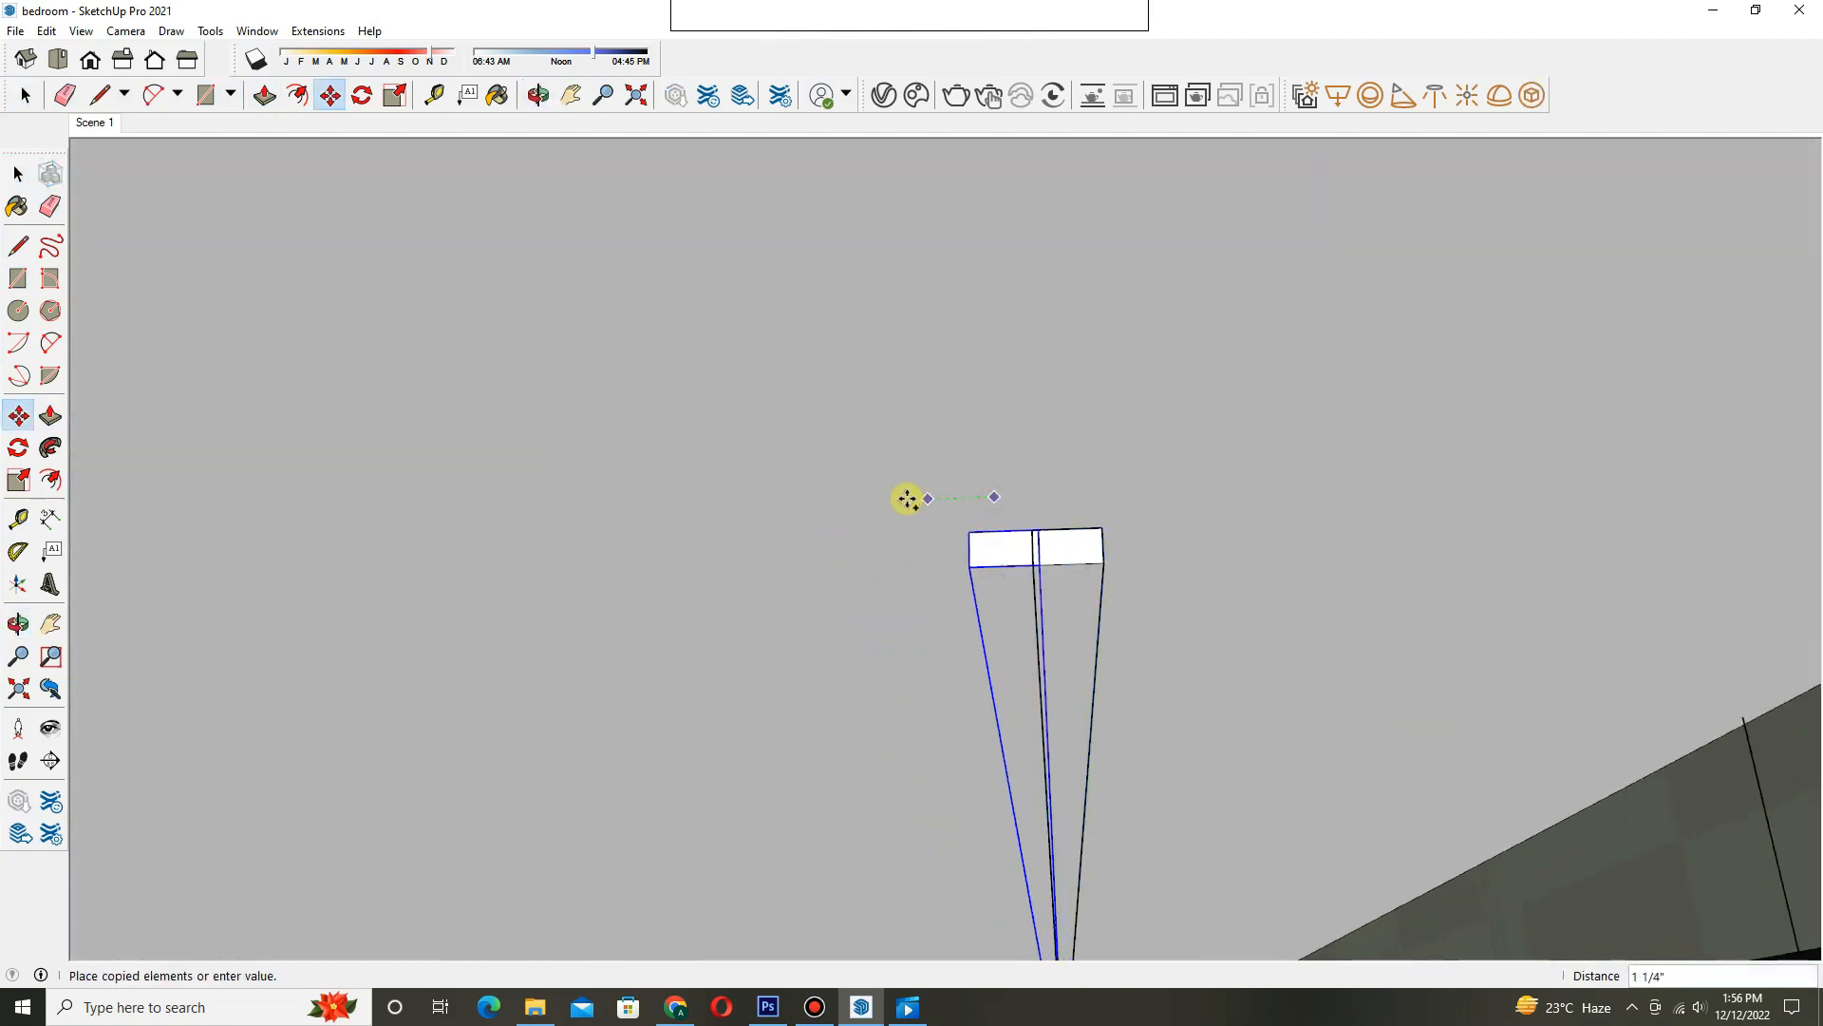
middle_drag(924, 523, 1178, 577)
click(96, 124)
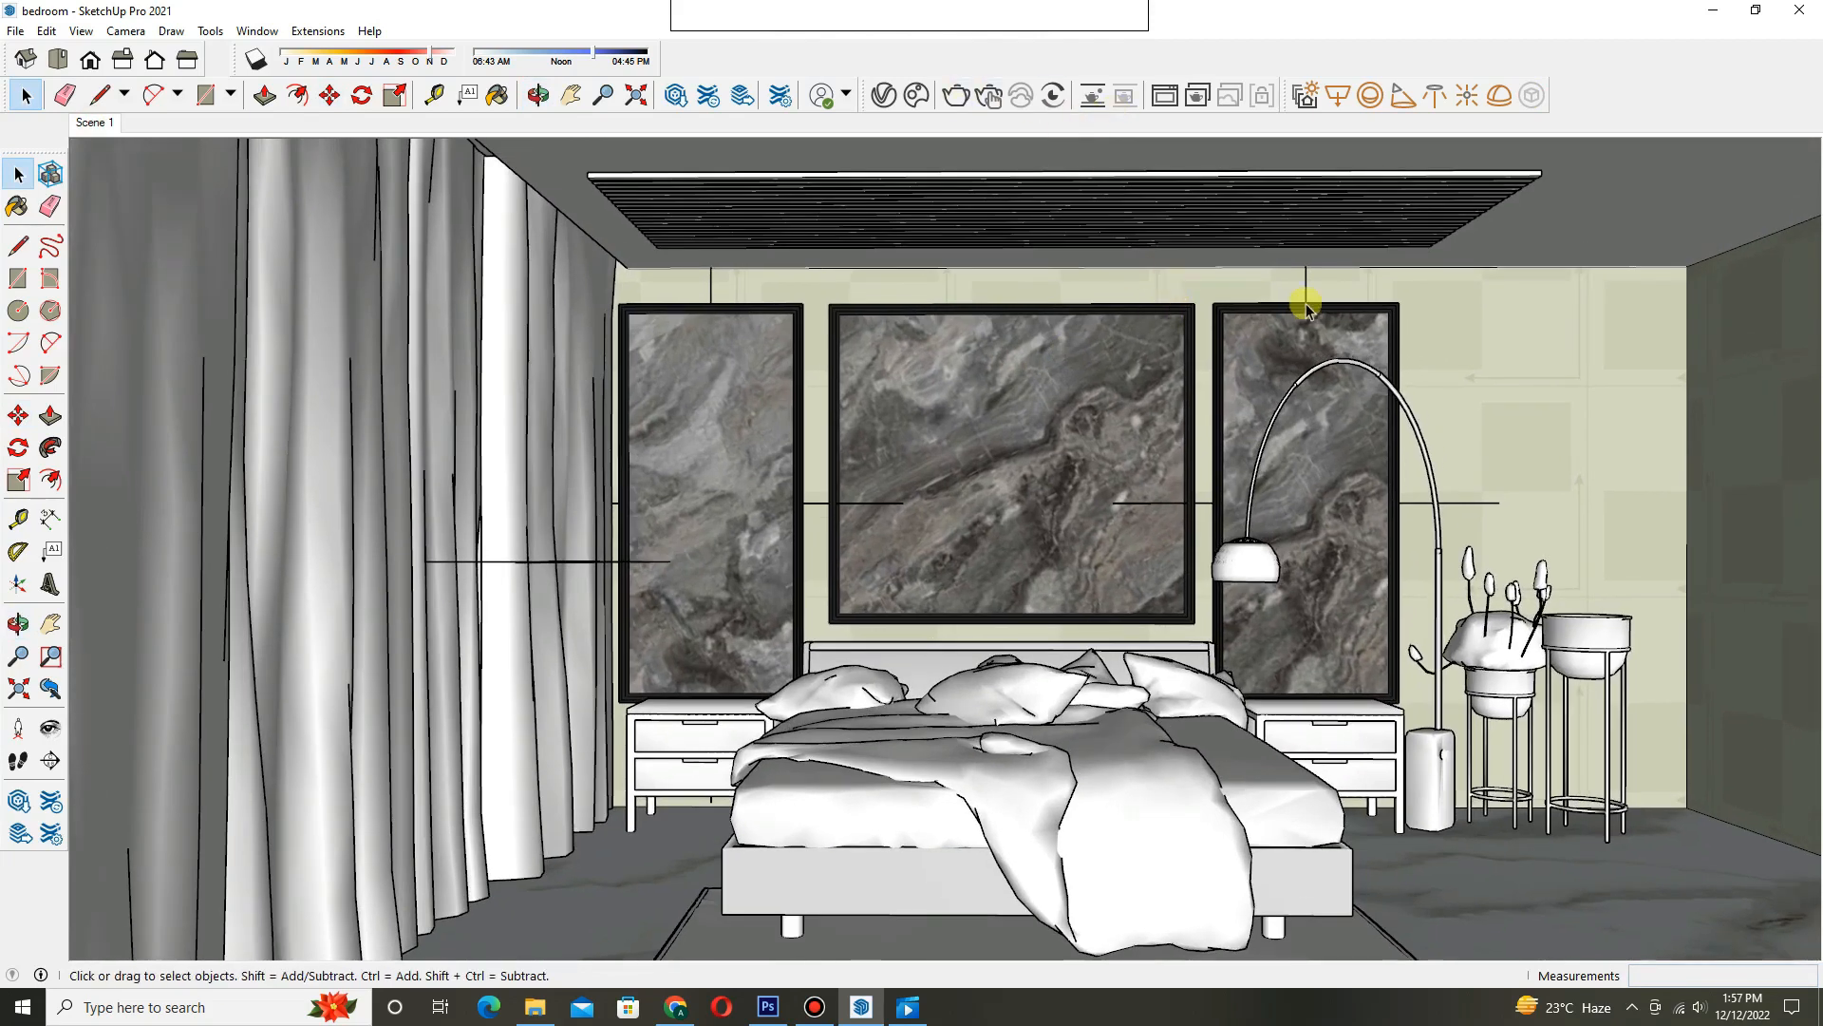
- Select all the ceiling slats and make them into one group
scroll(1307, 309, up, 3)
scroll(1178, 365, down, 1)
middle_drag(1148, 348, 715, 321)
scroll(1121, 316, up, 2)
click(1111, 313)
scroll(842, 428, down, 2)
drag(1595, 443, 1605, 448)
right_click(1368, 371)
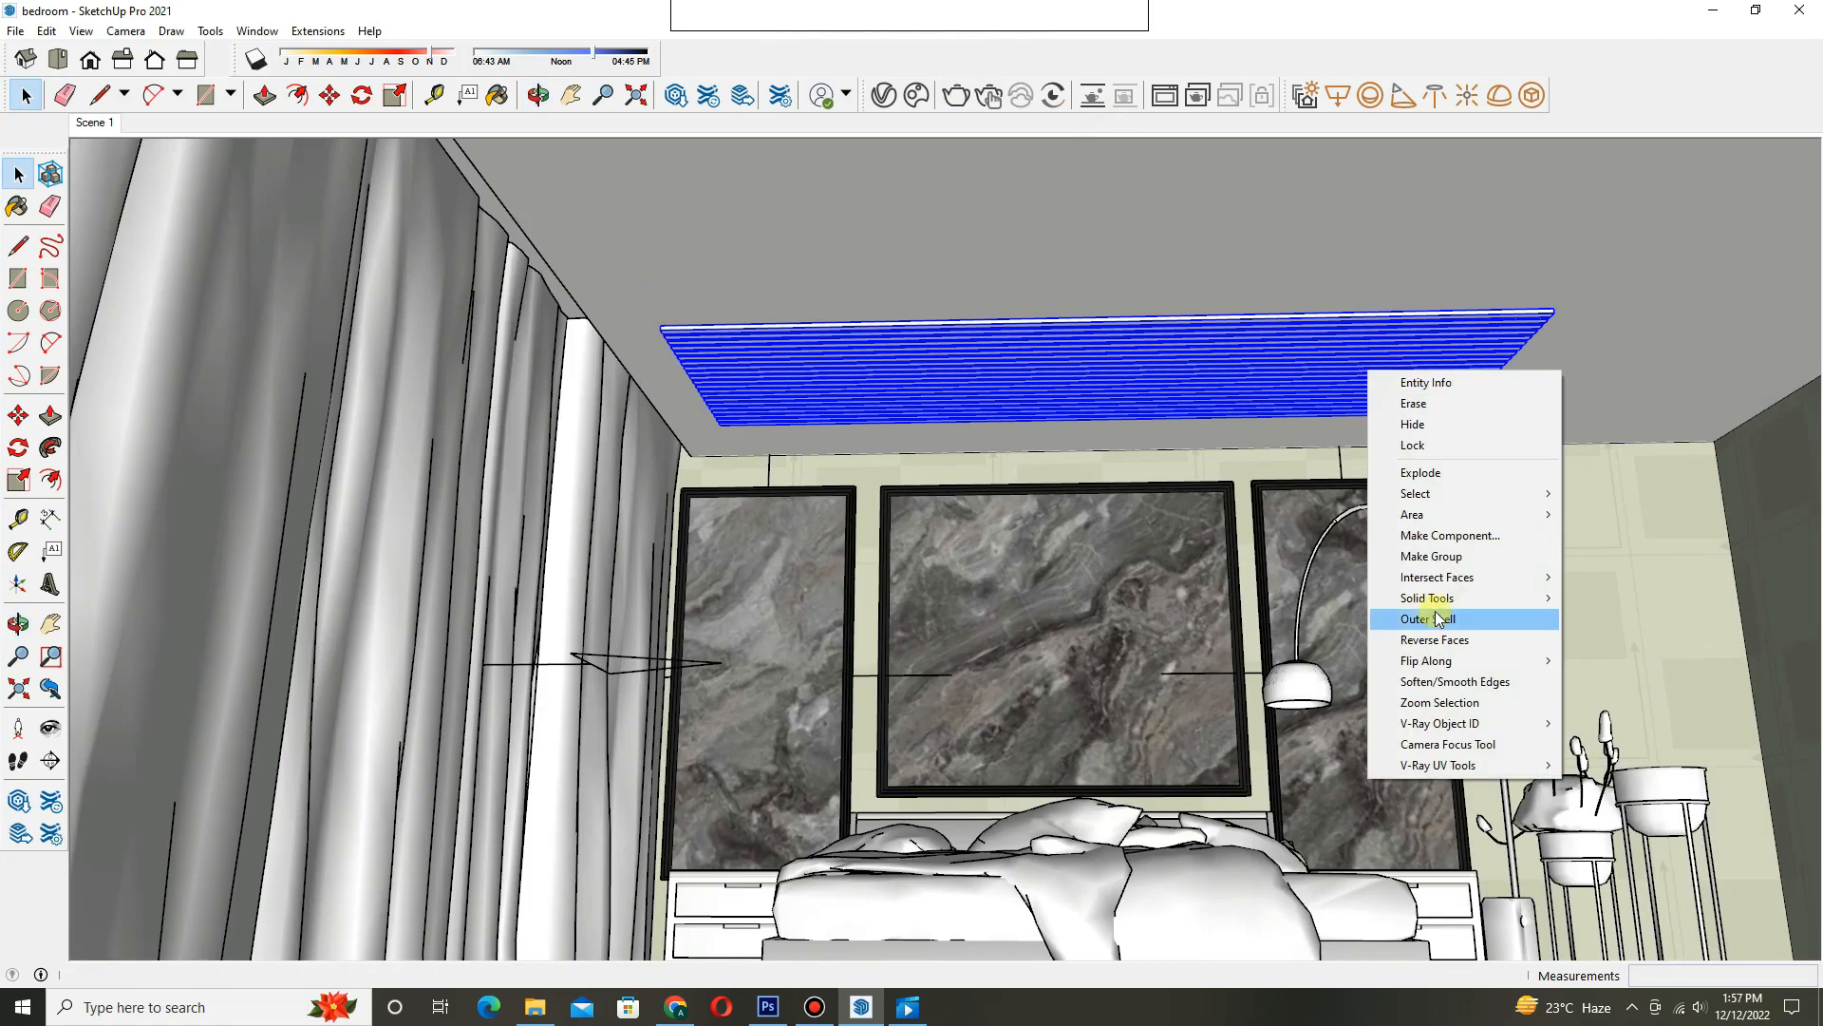
click(1419, 555)
- Open the slat group for editing and paste a copy of a rectangle light into it
scroll(1314, 450, up, 5)
click(1363, 515)
scroll(1364, 513, down, 3)
double_click(1364, 393)
middle_drag(1364, 393, 1216, 513)
key(ctrl+v)
click(899, 454)
- Rotate the rectangle light upright and move it onto the short edge of the slatted ceiling panel
middle_drag(899, 454, 701, 405)
scroll(627, 418, up, 3)
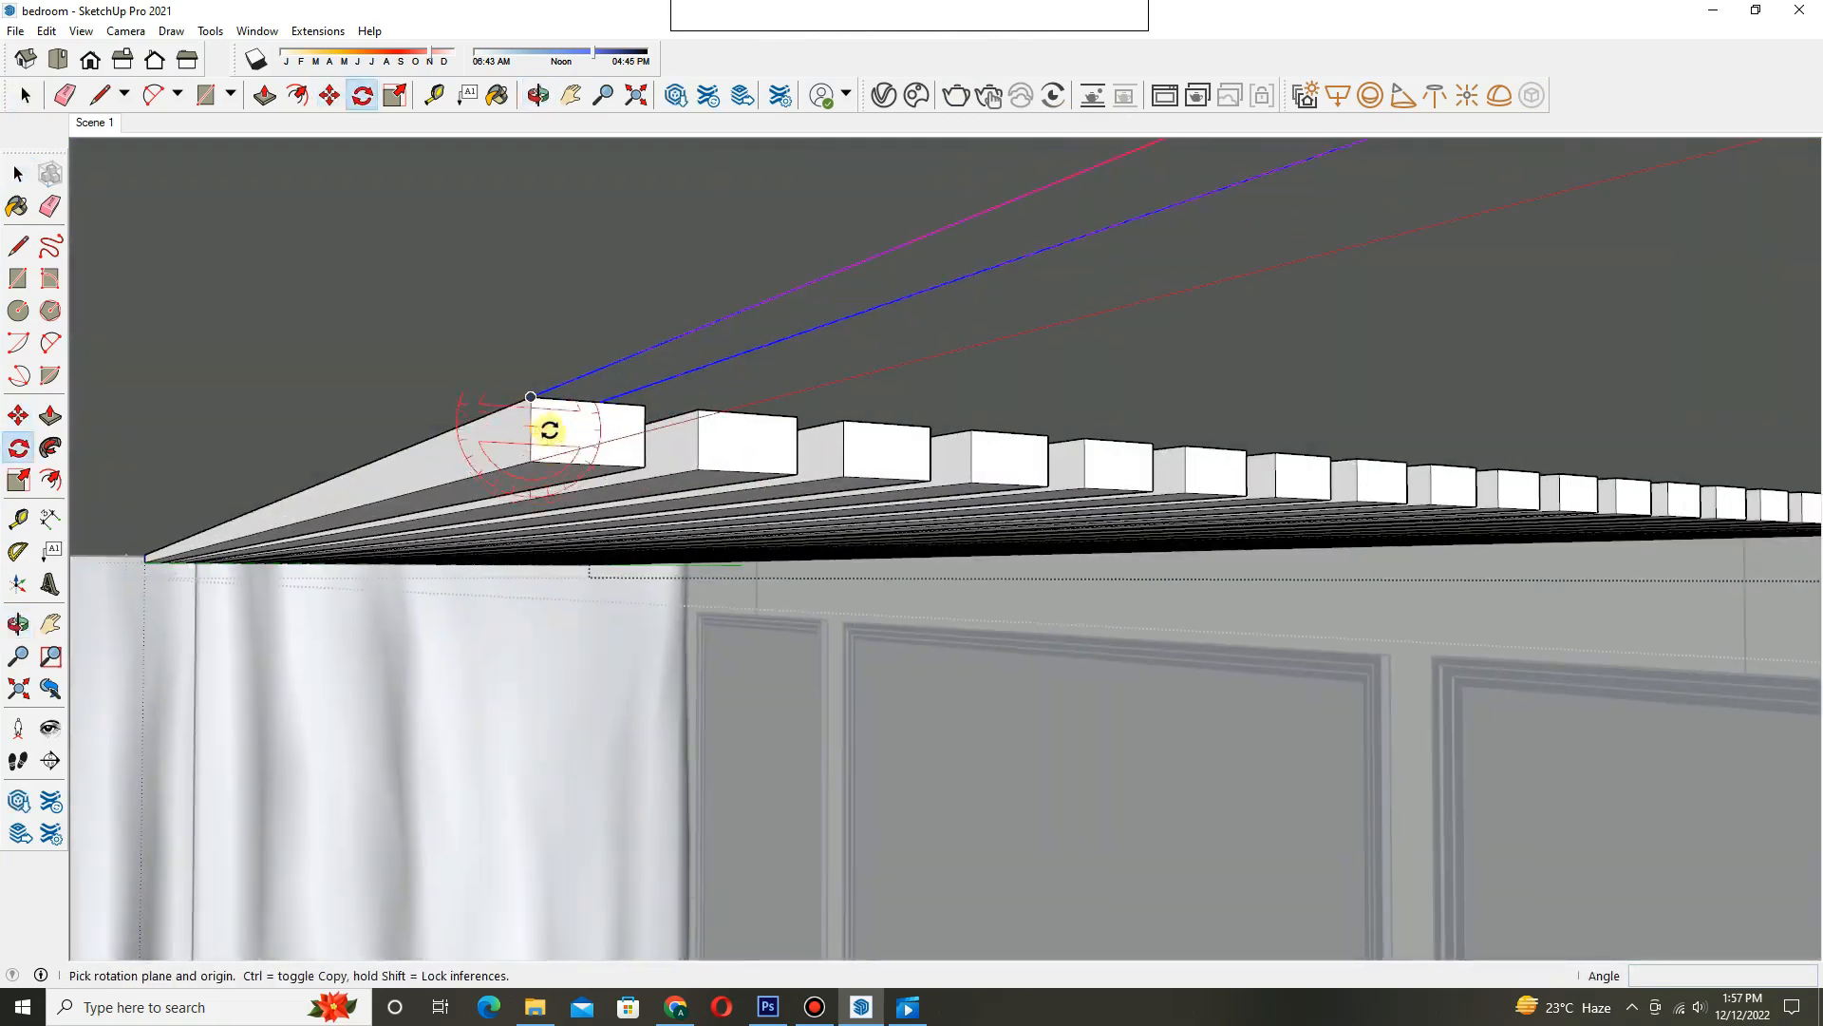
click(563, 427)
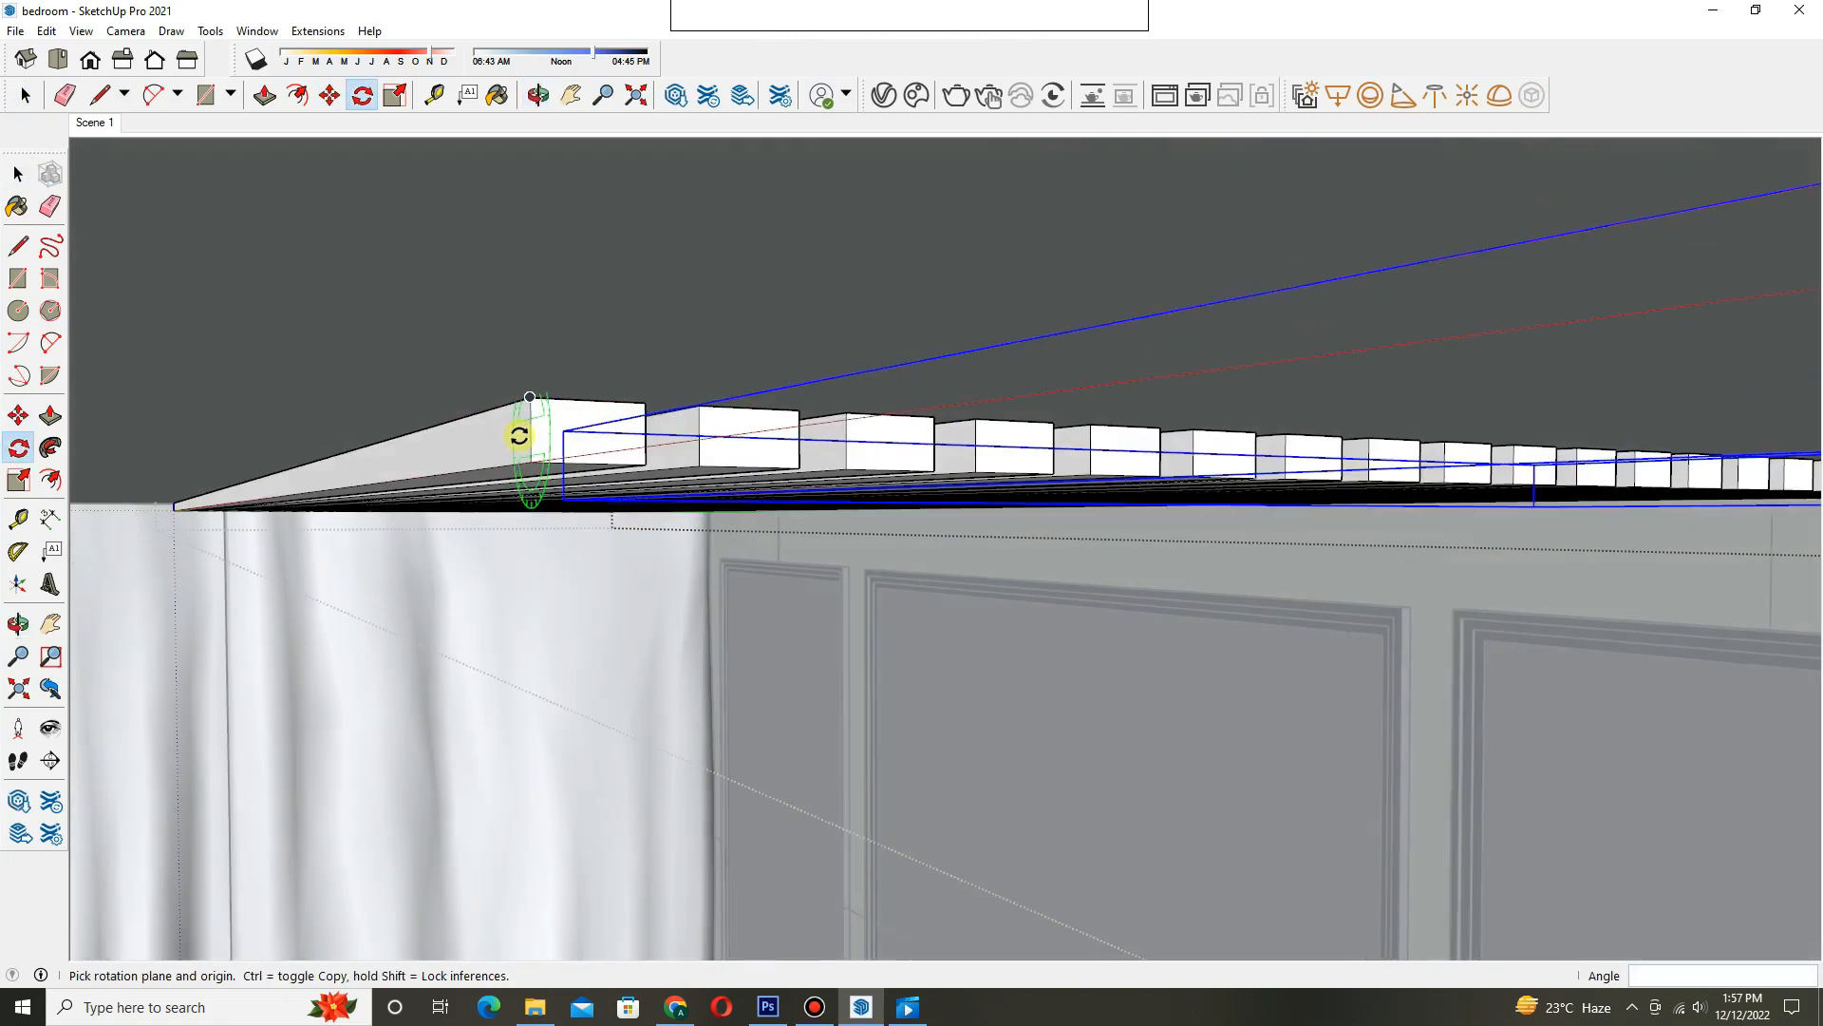
scroll(521, 428, up, 8)
middle_drag(755, 453, 1200, 338)
key(q)
click(1151, 312)
click(1152, 268)
click(1094, 313)
key(m)
click(1210, 228)
click(793, 496)
- Scale the light to span the panel's short edge and place a rotated copy on the opposite short edge, facing outward
middle_drag(793, 496, 1039, 591)
key(s)
click(931, 678)
middle_drag(930, 678, 1187, 532)
key(q)
click(1081, 544)
key(m)
click(1209, 248)
middle_drag(684, 399, 846, 440)
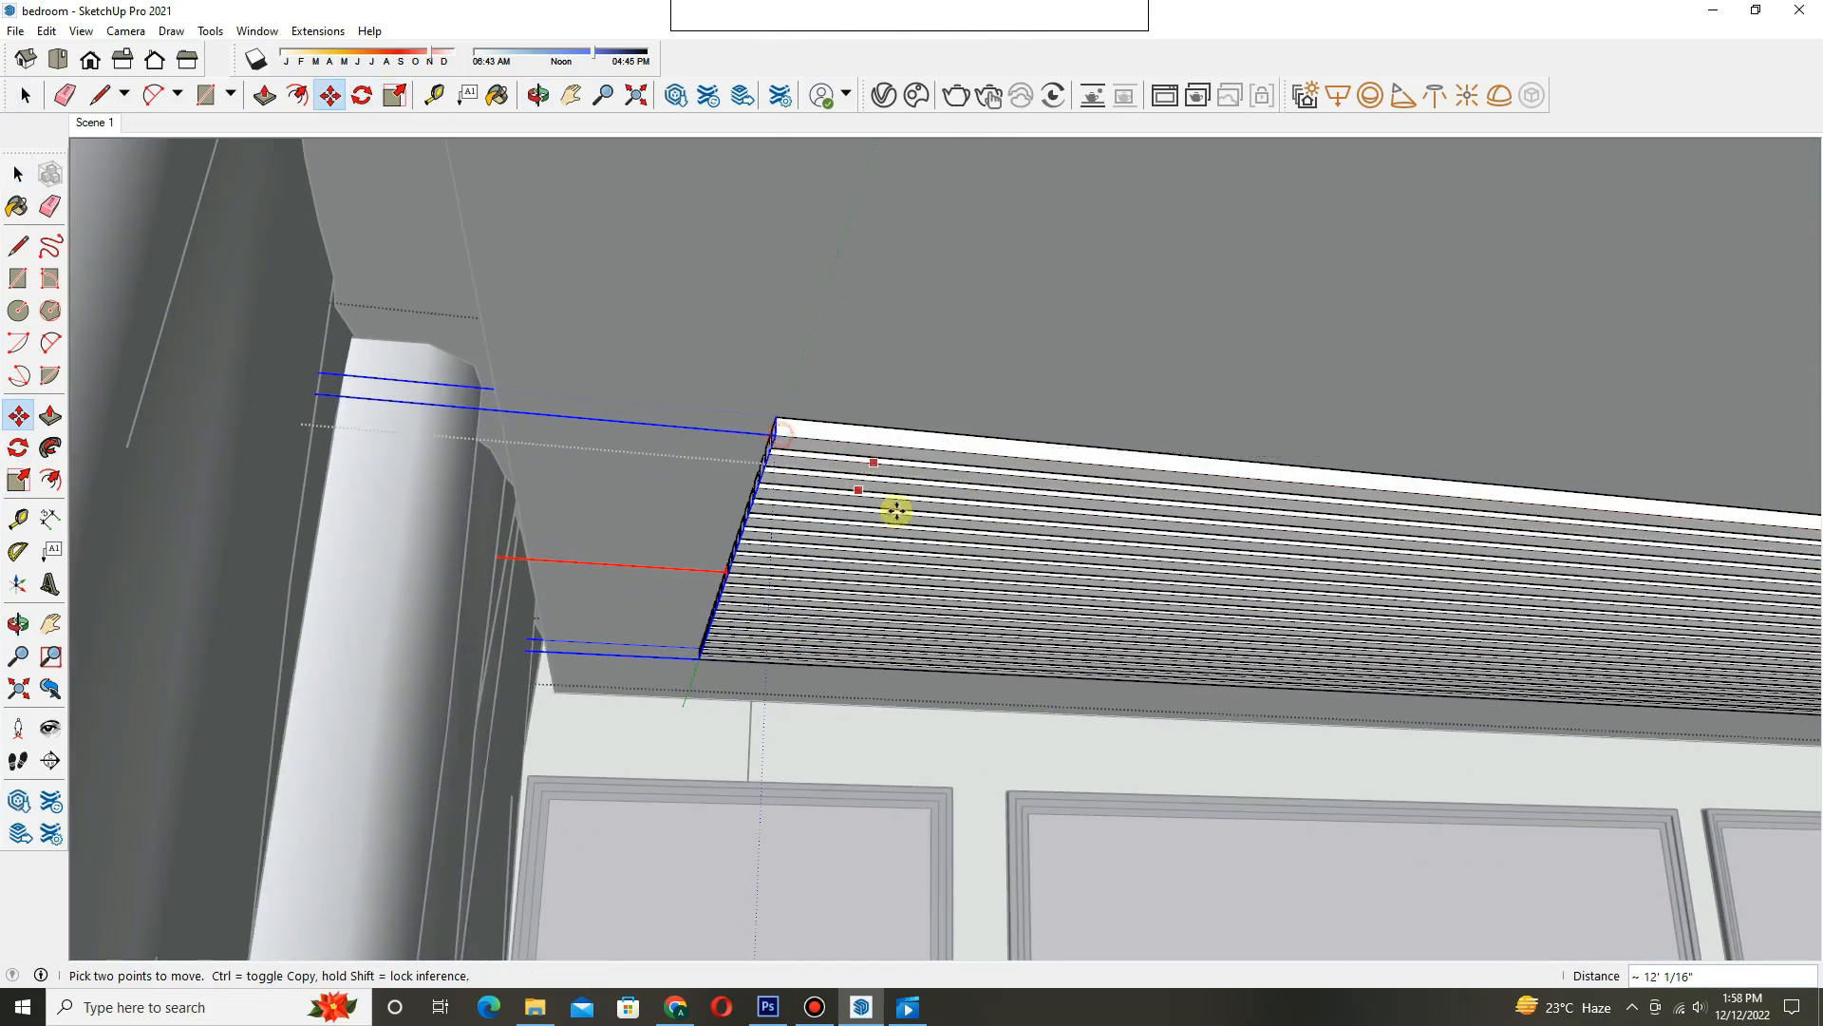
- Rotate a copy of the light to face the headboard wall and move it to the slat panel's rear corner
key(space)
scroll(897, 511, down, 4)
middle_drag(897, 511, 703, 602)
scroll(704, 602, down, 1)
scroll(643, 500, up, 4)
middle_drag(643, 501, 607, 643)
key(q)
click(615, 593)
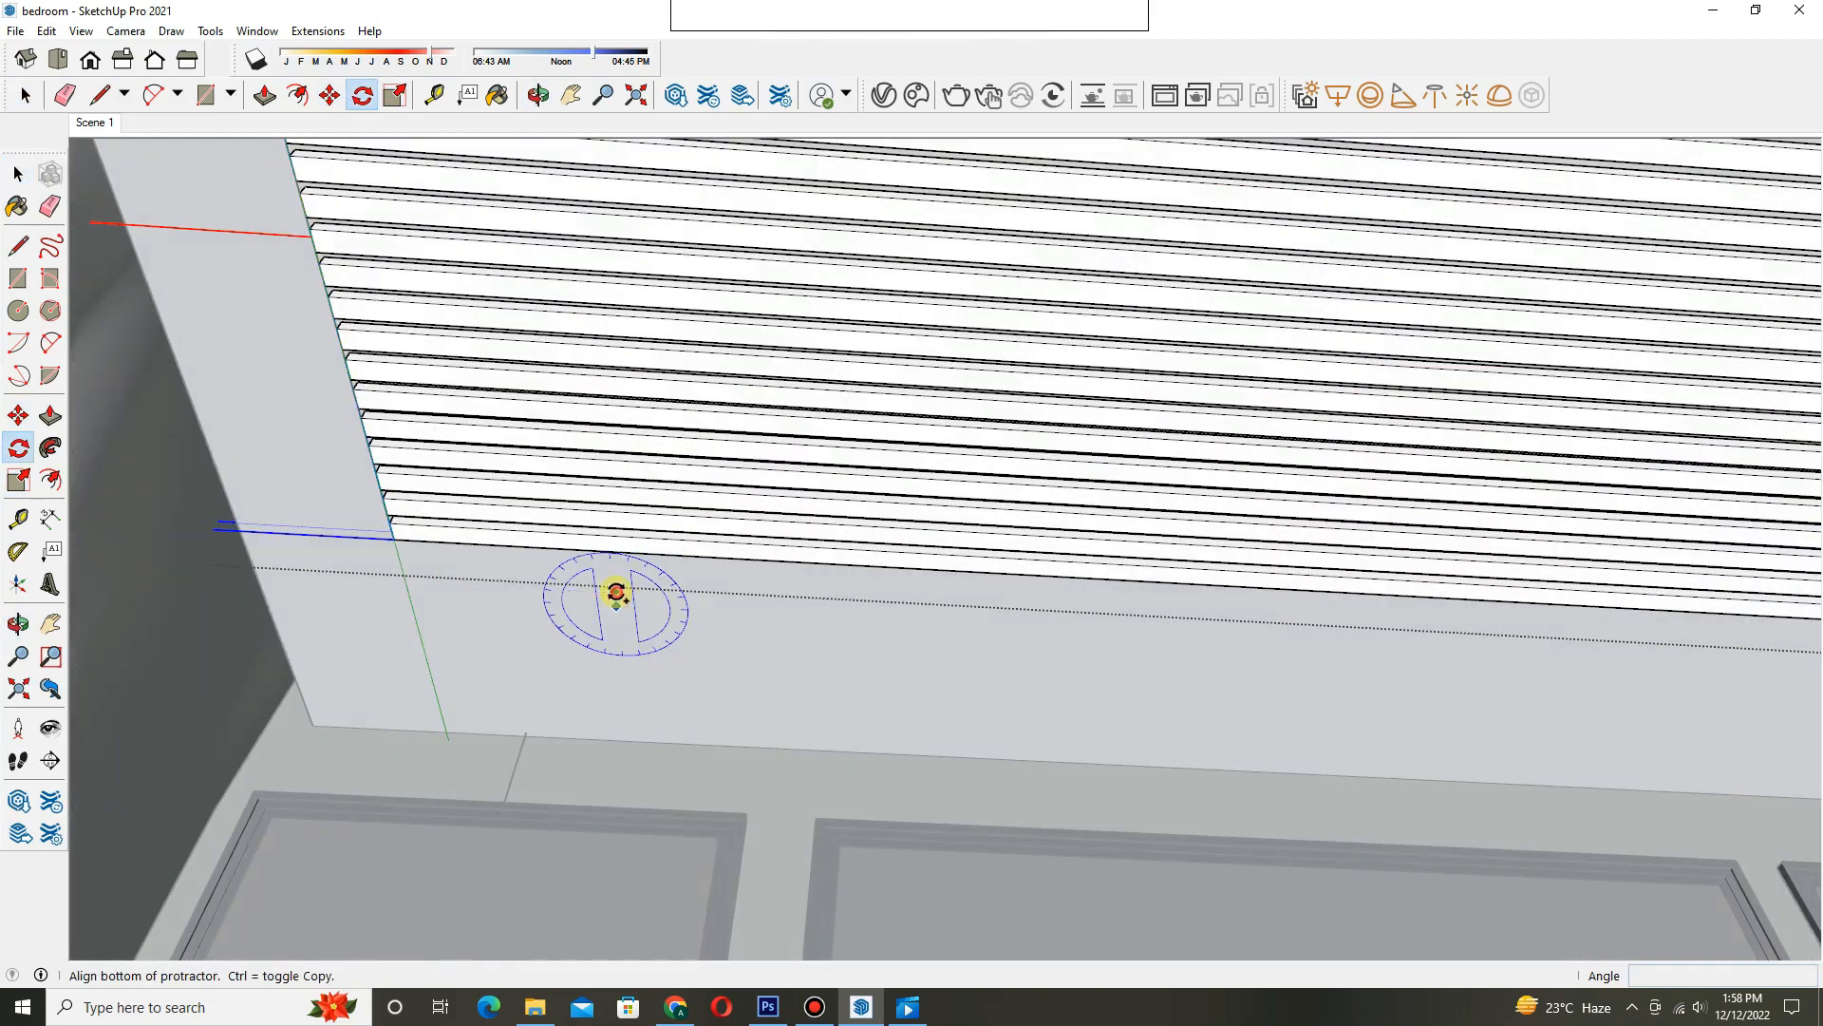
click(550, 740)
scroll(589, 736, down, 3)
middle_drag(617, 732, 936, 708)
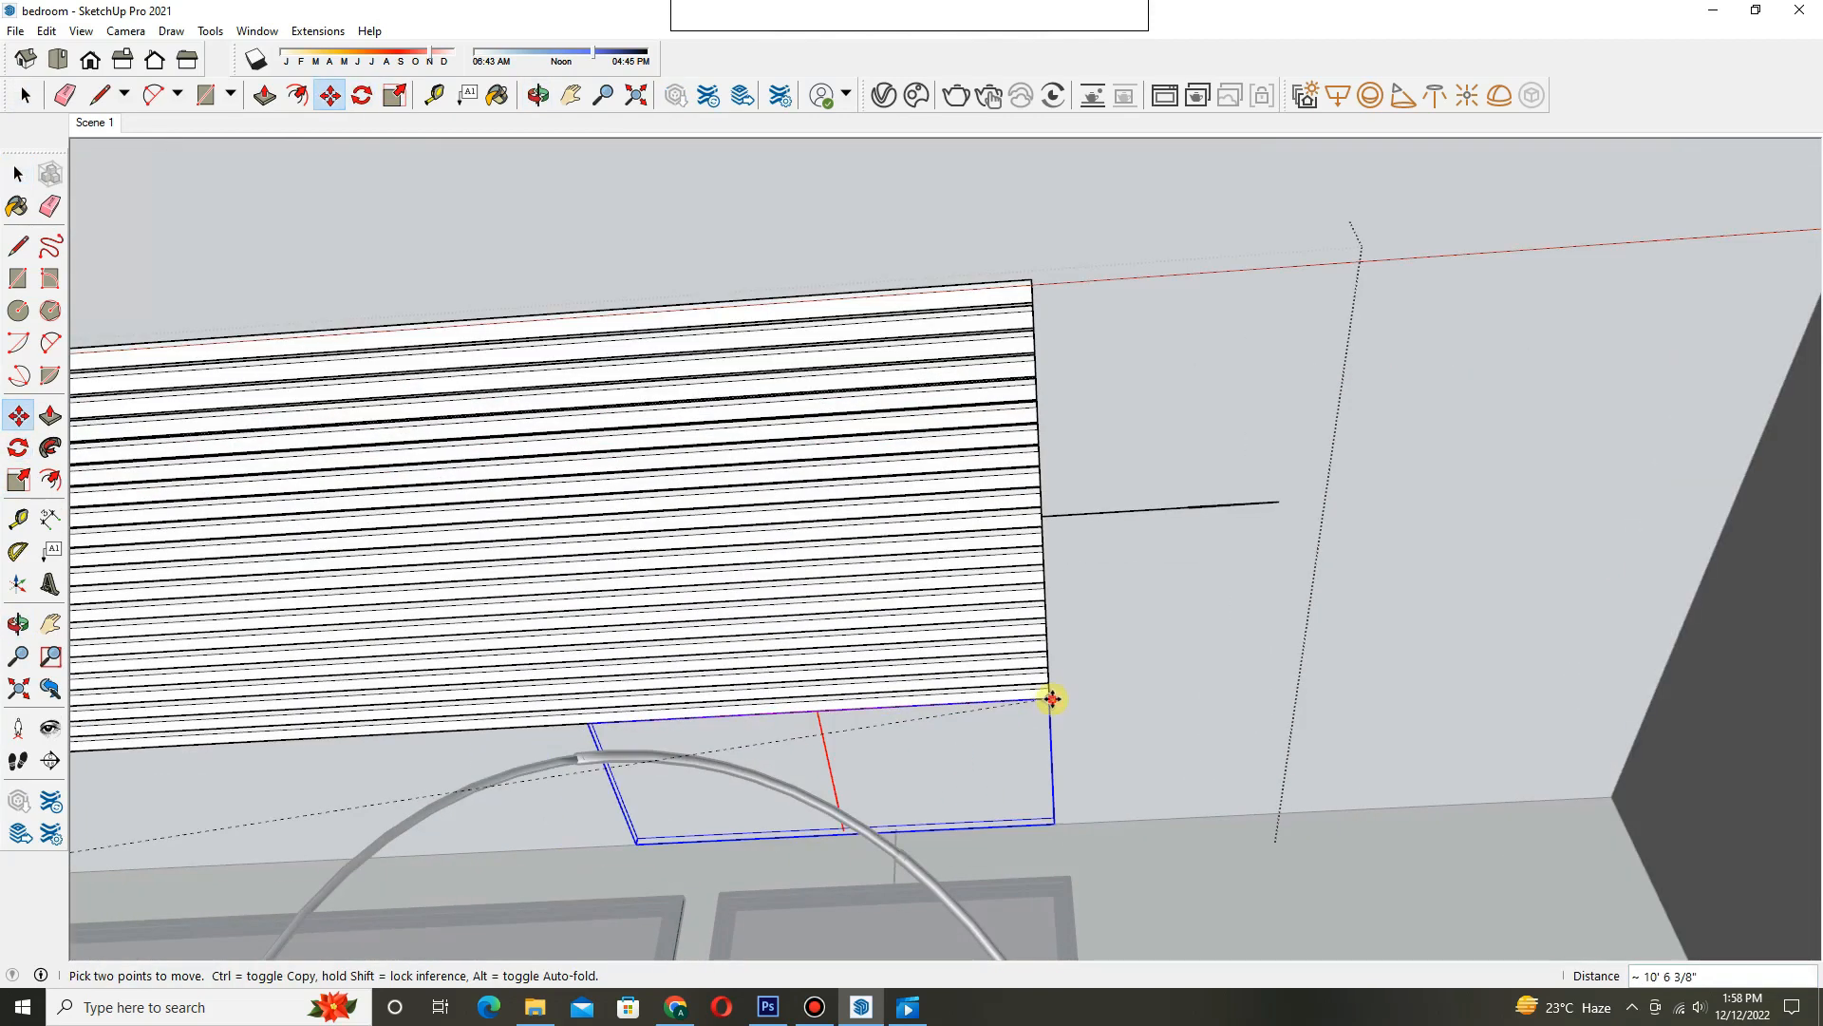
click(1050, 696)
- Stretch the rear light along the full length of the slat panel's edge nearest the headboard wall
middle_drag(1050, 696, 1235, 732)
key(s)
scroll(1262, 806, up, 2)
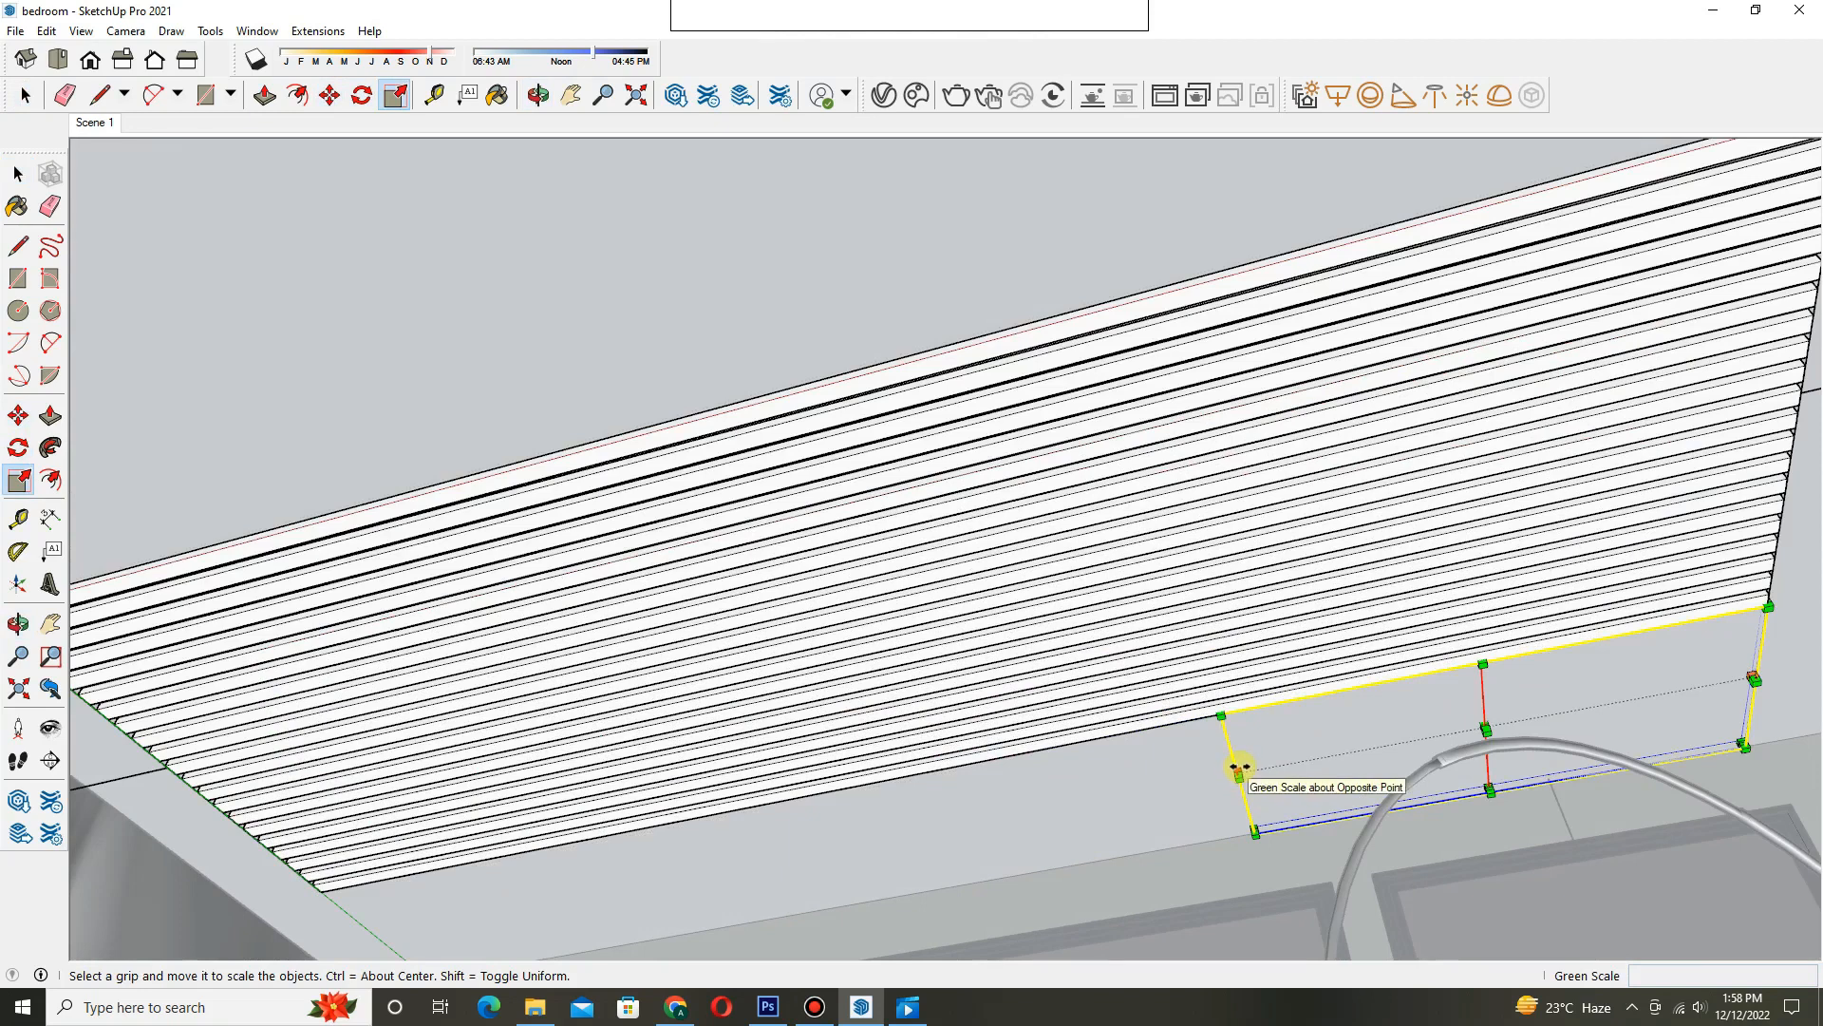
drag(1239, 774, 313, 860)
key(space)
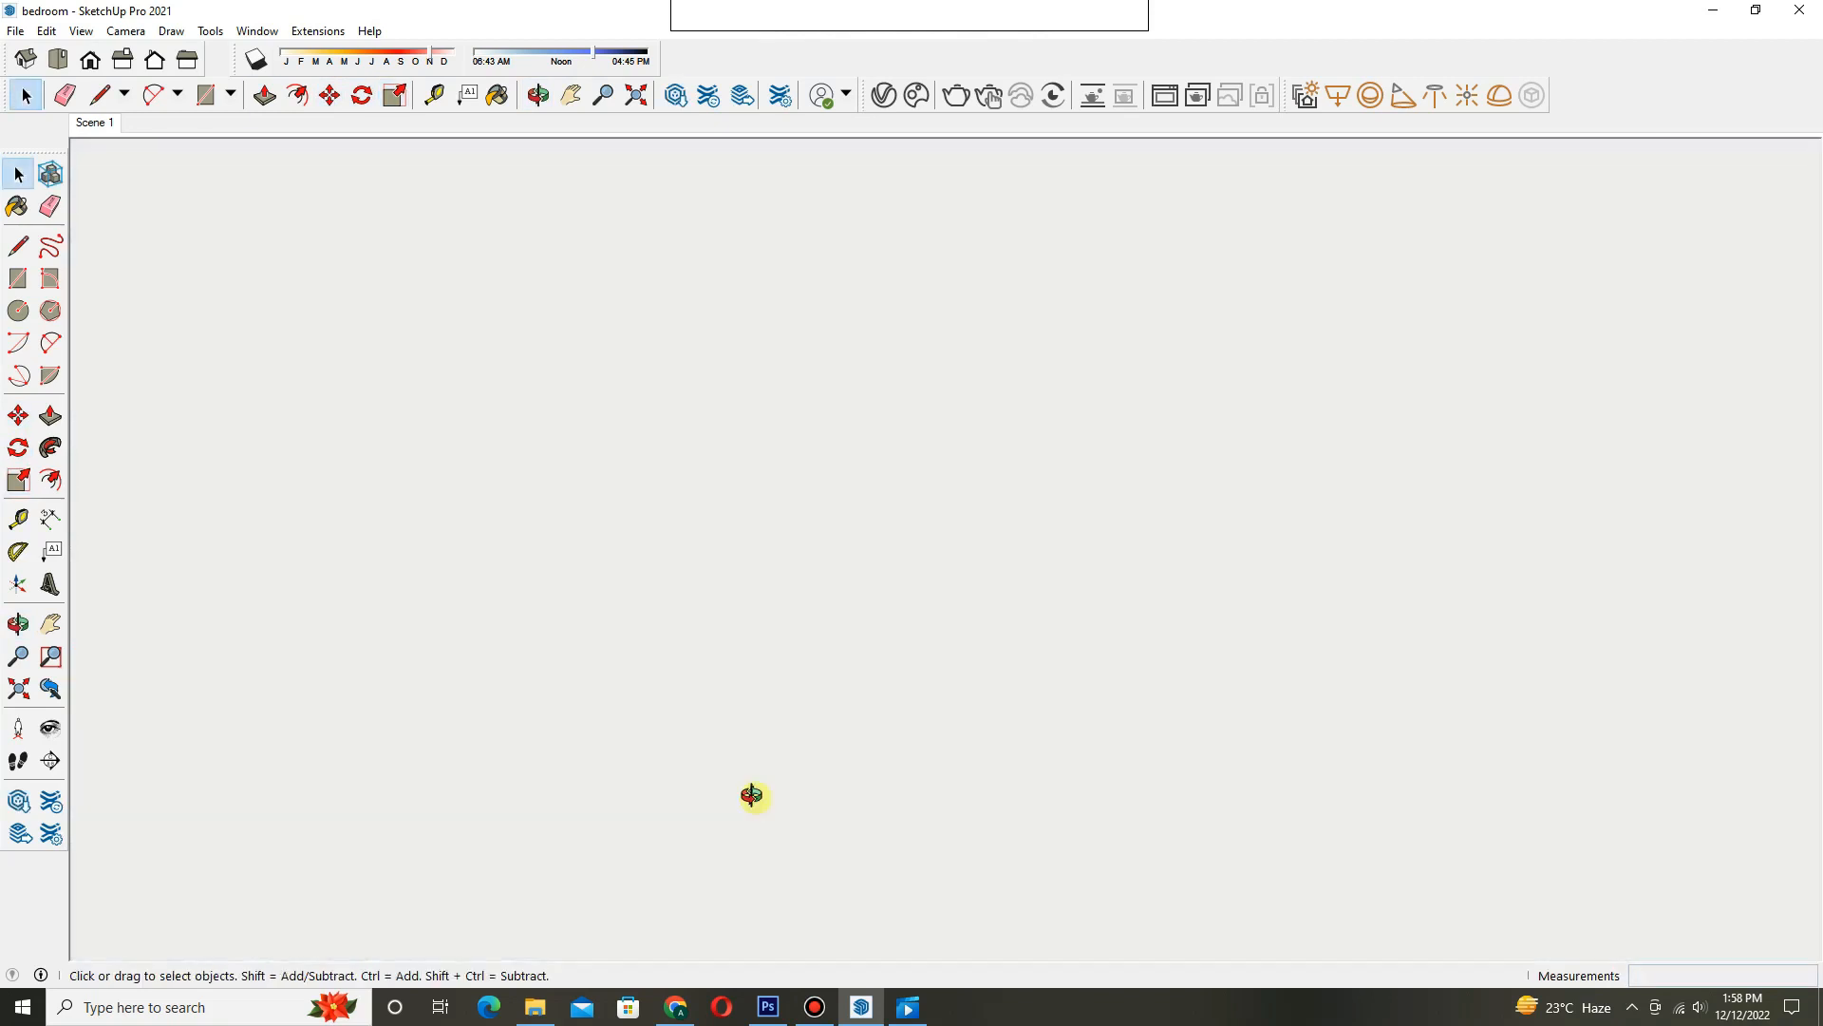
- Return to the Scene 1 view and run a V-Ray test render to check the ceiling lights
click(94, 122)
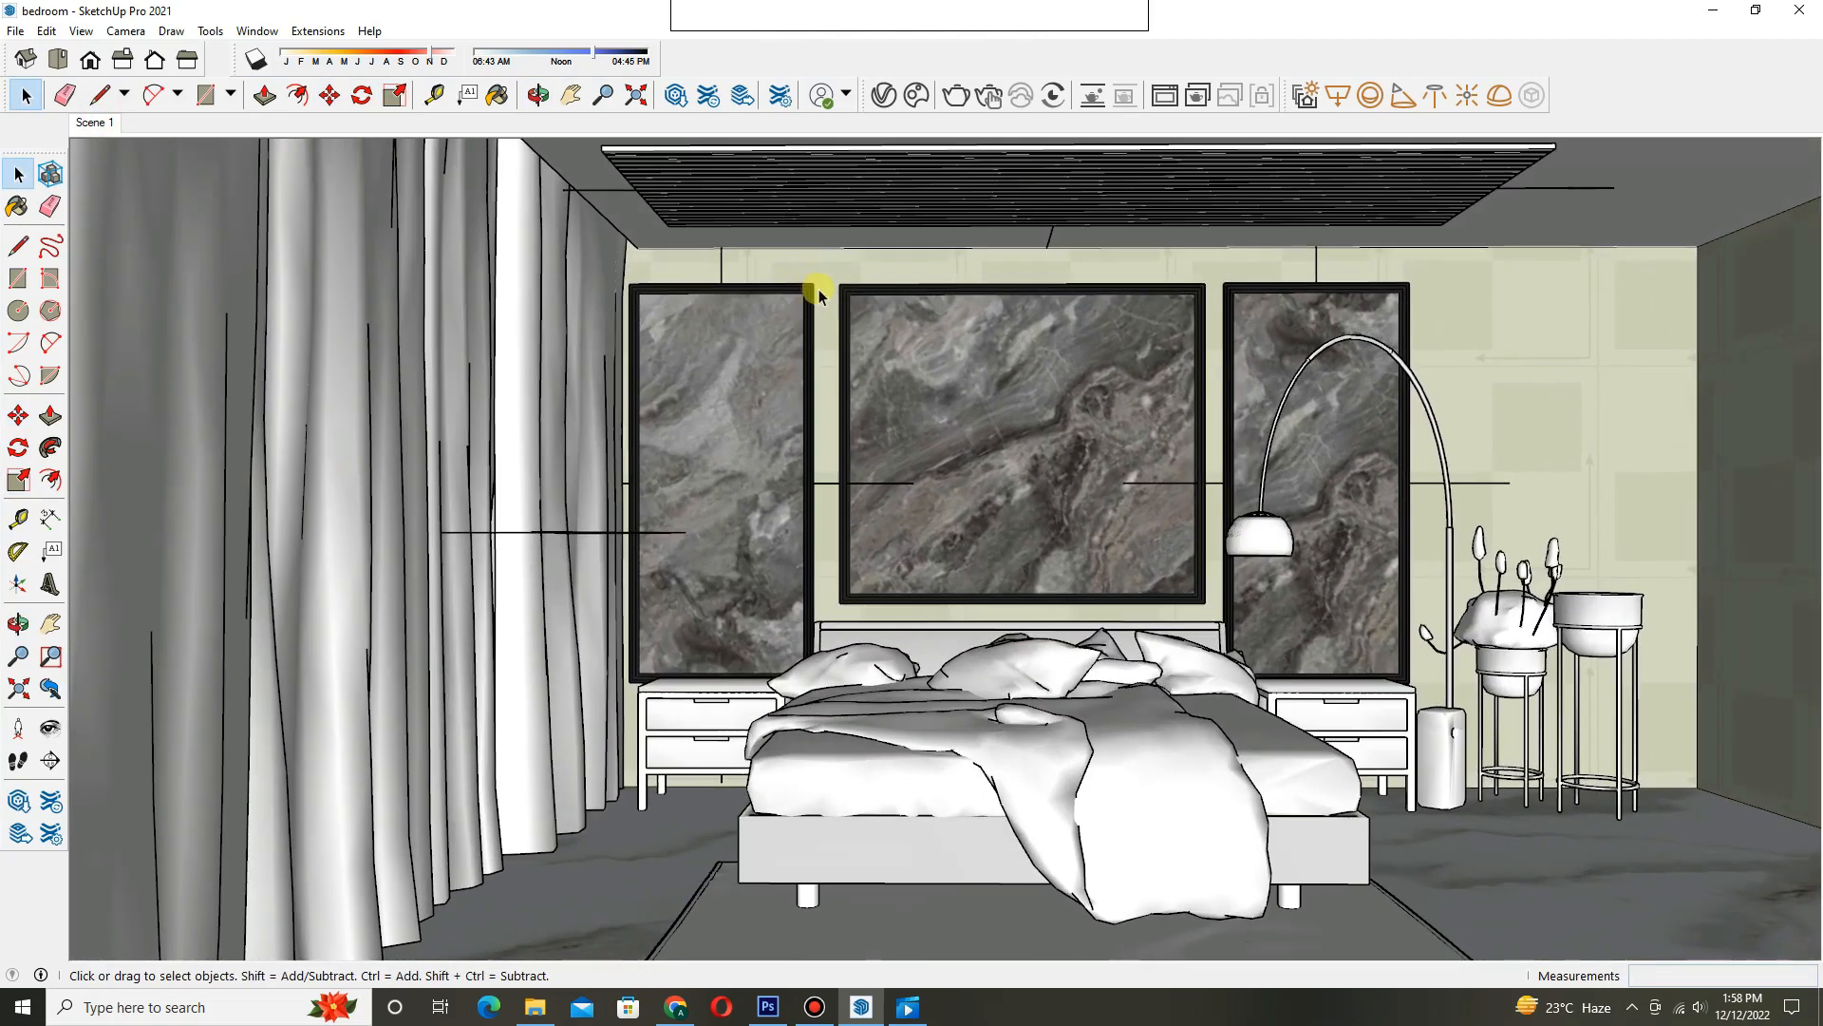
click(959, 95)
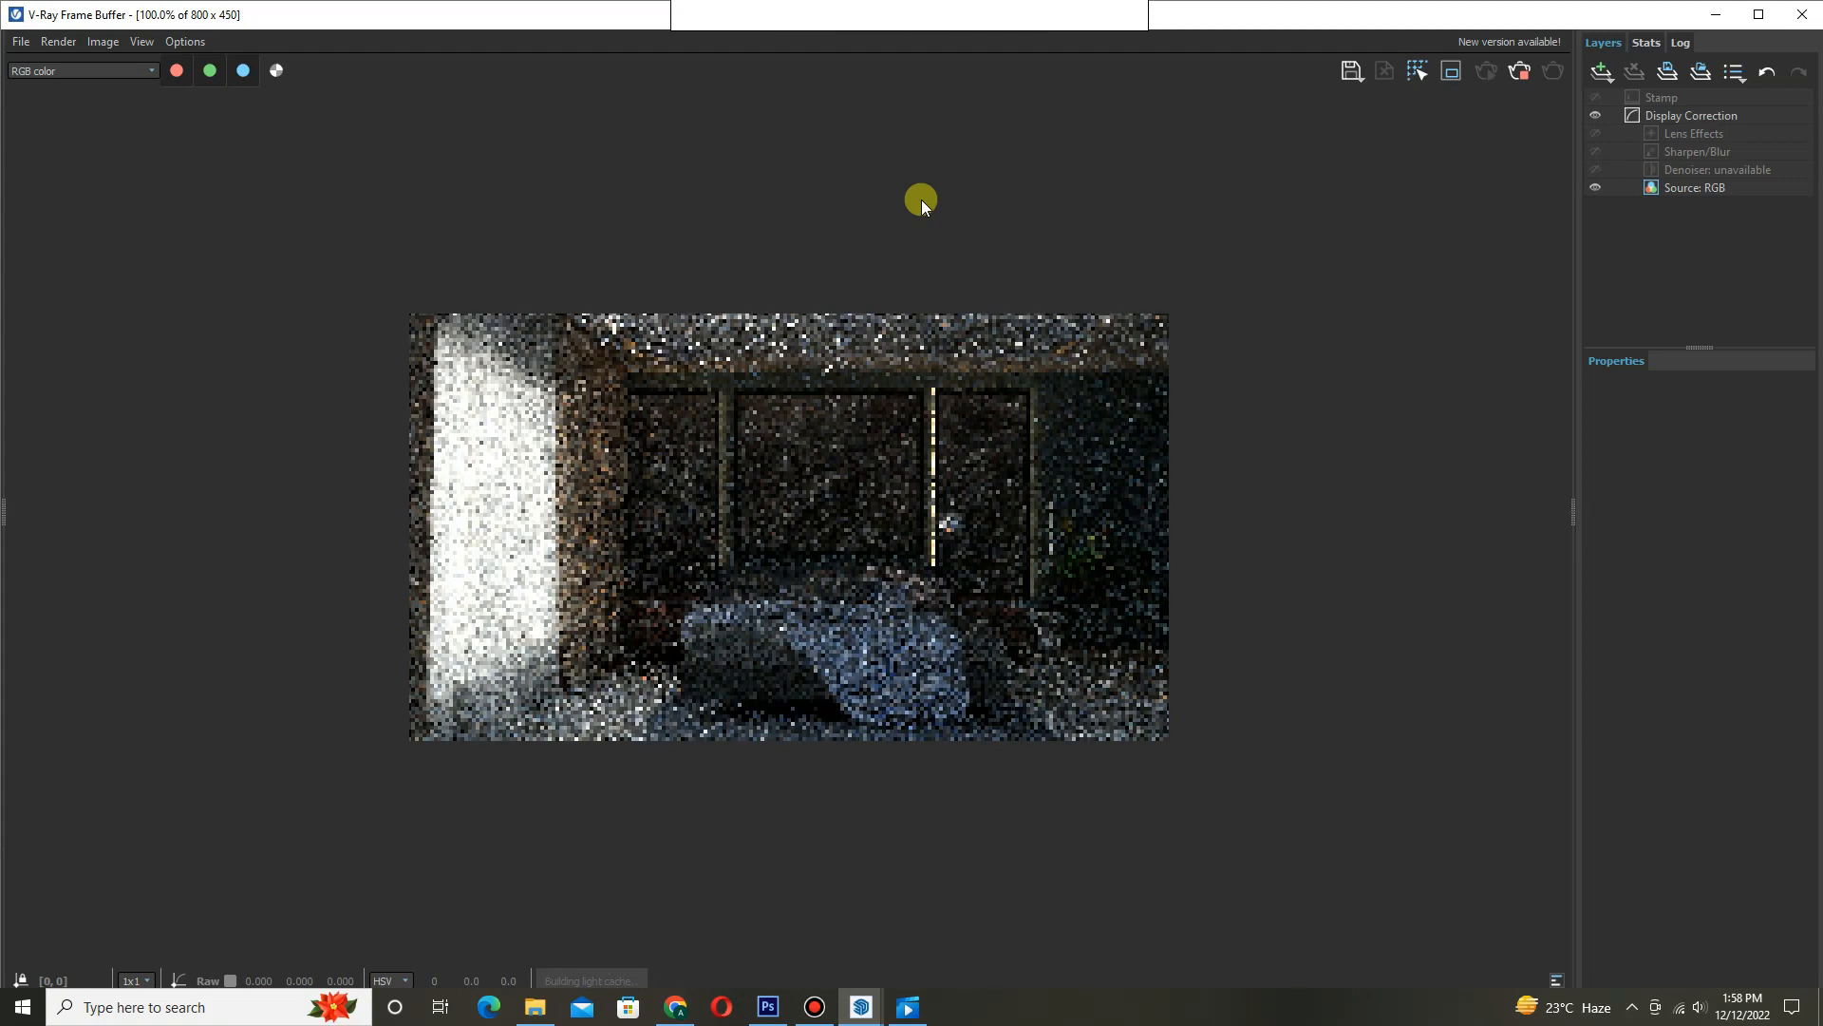
scroll(842, 564, down, 1)
scroll(842, 564, up, 2)
scroll(813, 570, down, 1)
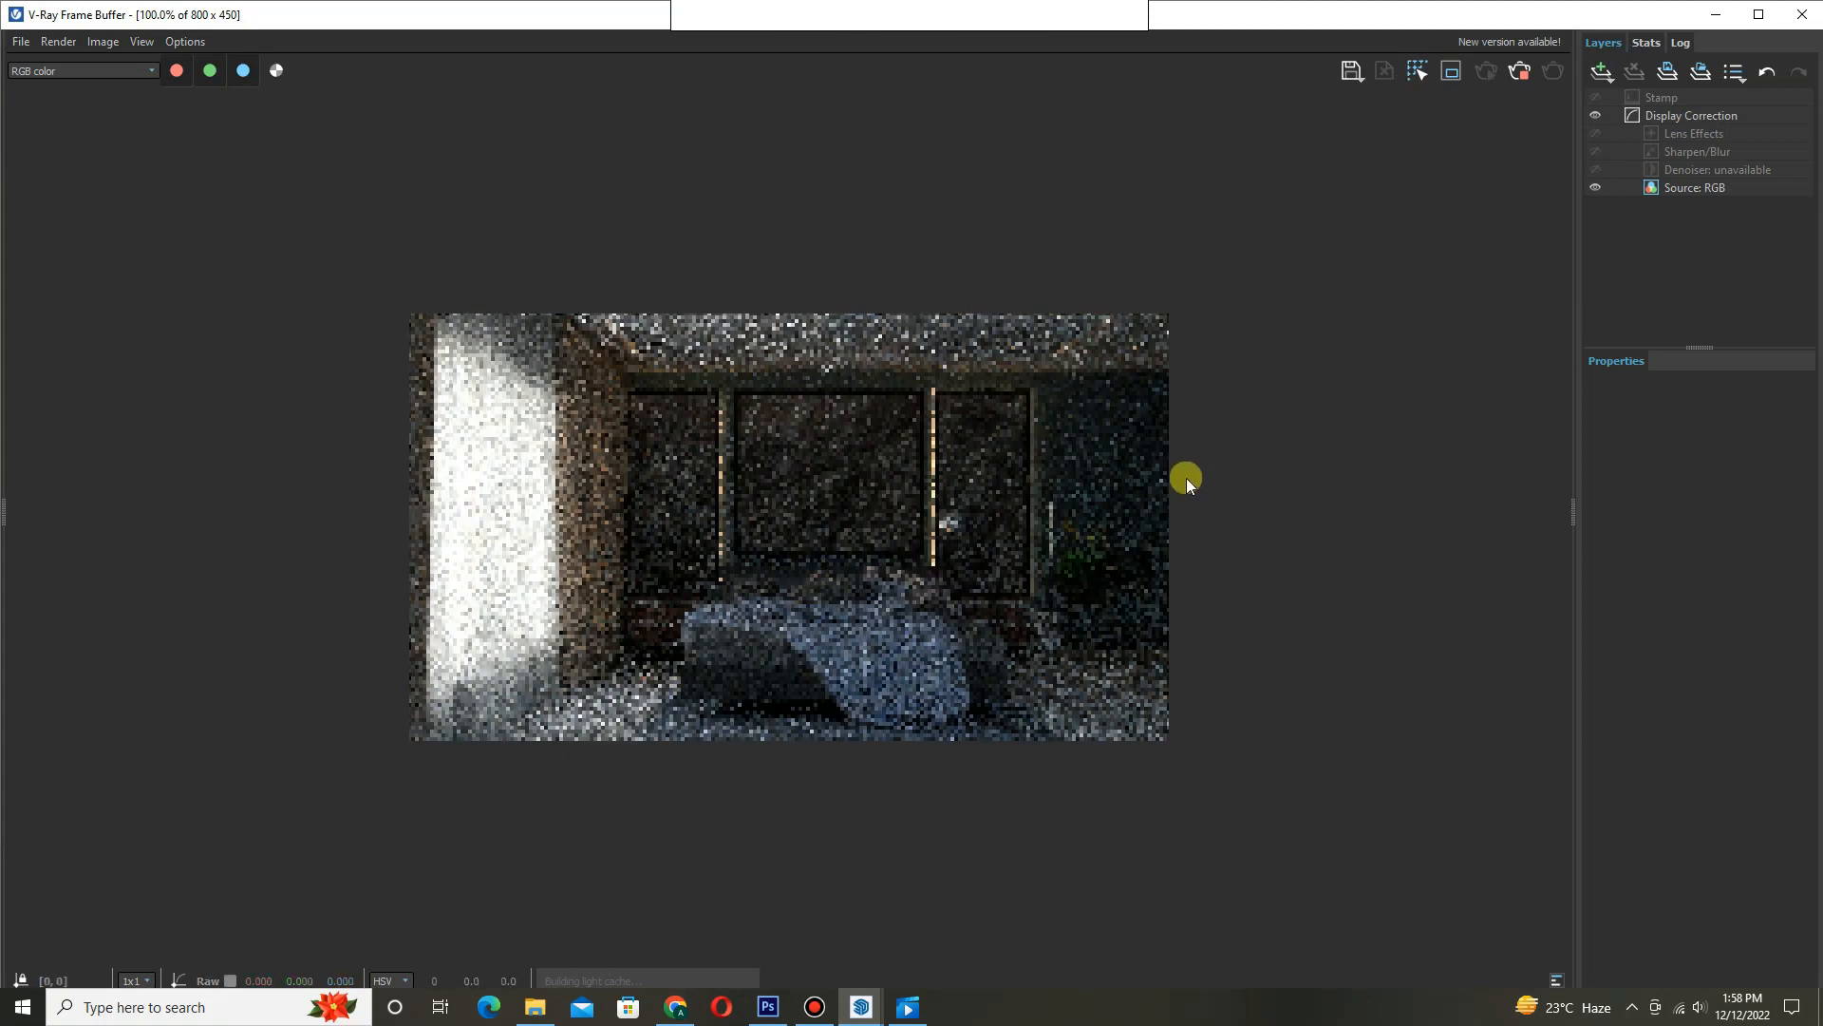
click(1715, 14)
- Sample the dark material from the stone panel frame and apply it to the ceiling slats
key(b)
scroll(1216, 295, up, 5)
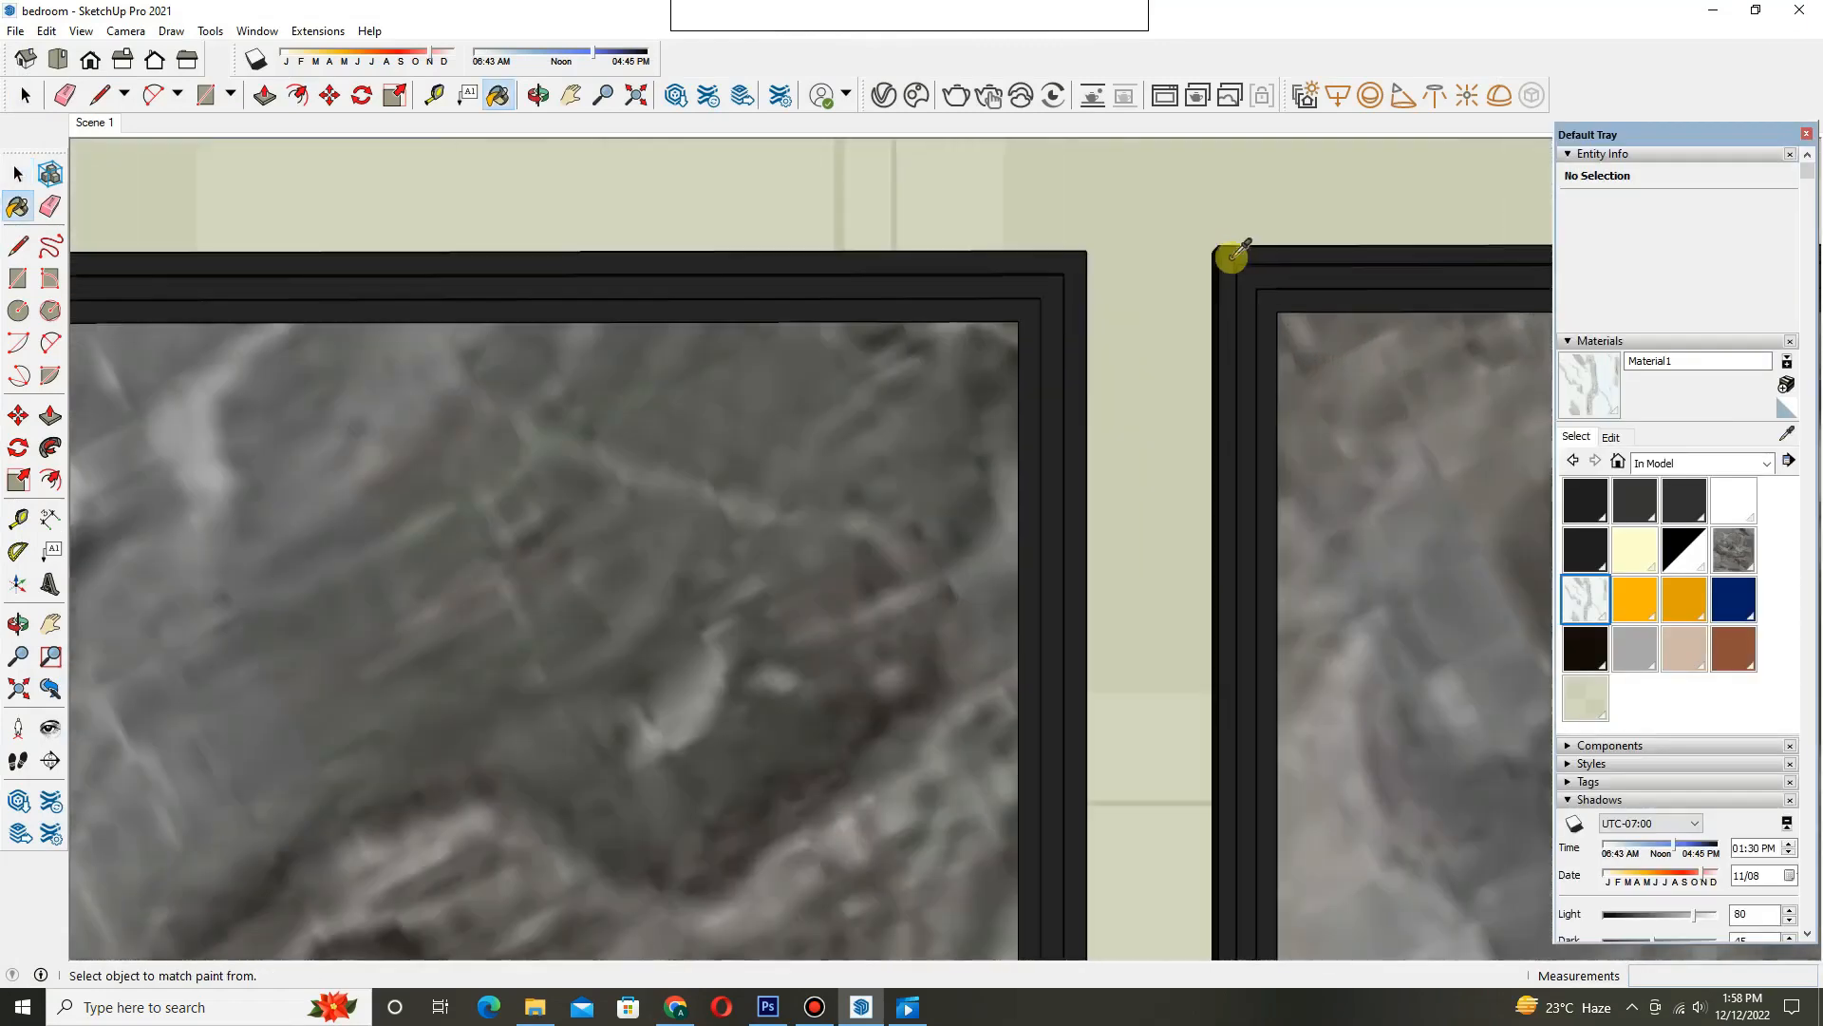
alt+click(1231, 257)
scroll(1073, 655, down, 3)
middle_drag(1071, 663, 983, 408)
double_click(974, 401)
key(b)
click(1037, 420)
key(space)
scroll(1140, 399, down, 3)
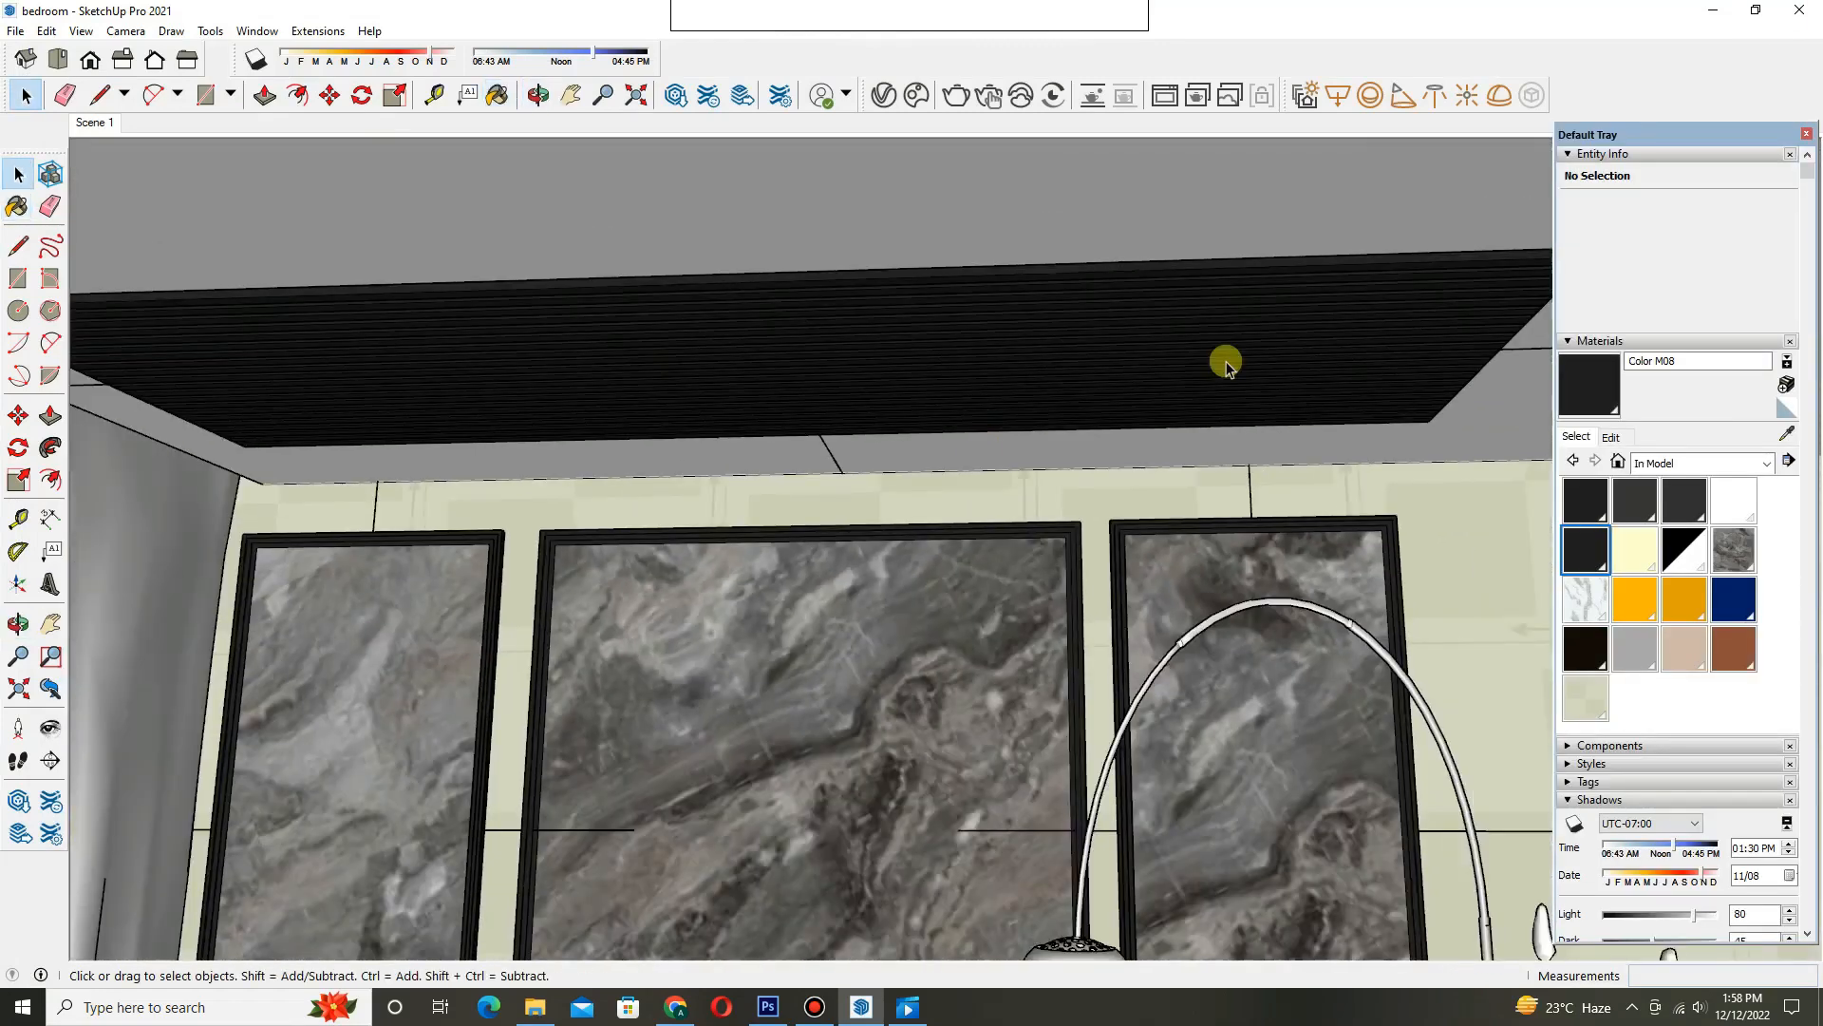
scroll(1226, 366, down, 2)
scroll(1169, 456, down, 4)
scroll(1066, 358, up, 3)
scroll(943, 373, down, 2)
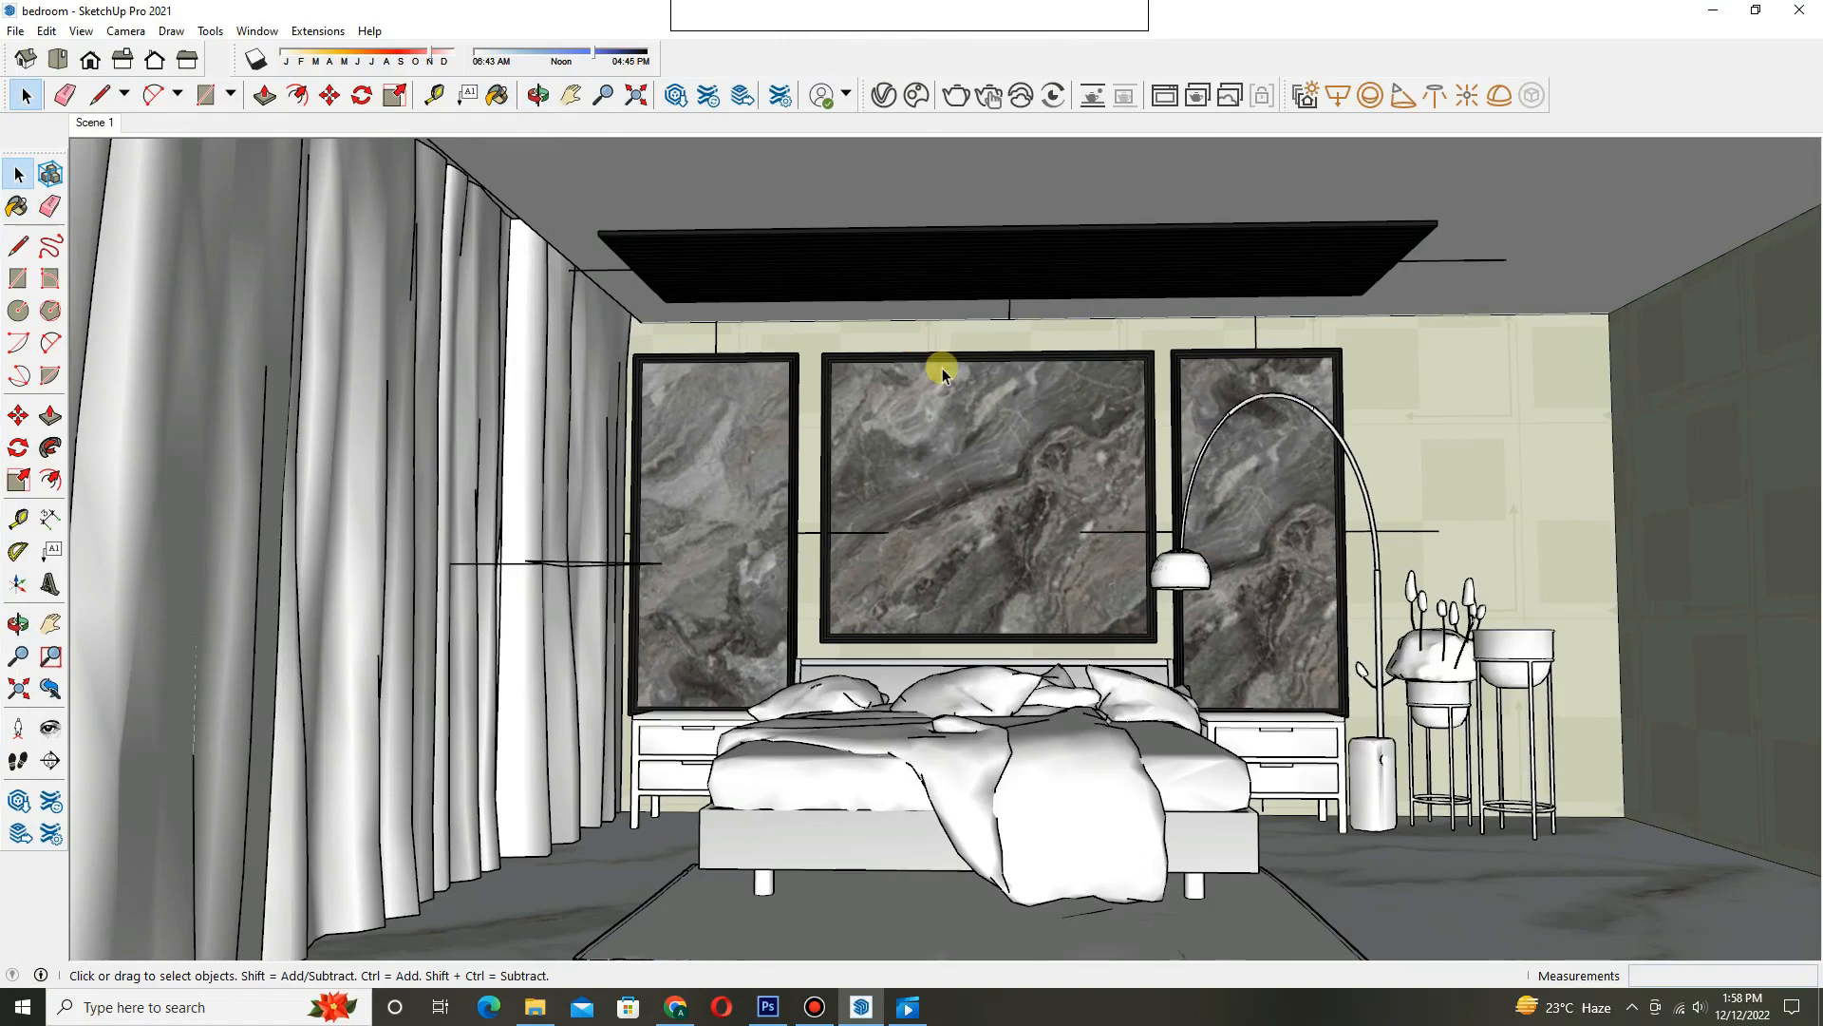
- Find Chair 008 among the downloaded Chaos Cosmos assets and import it into the model
click(914, 96)
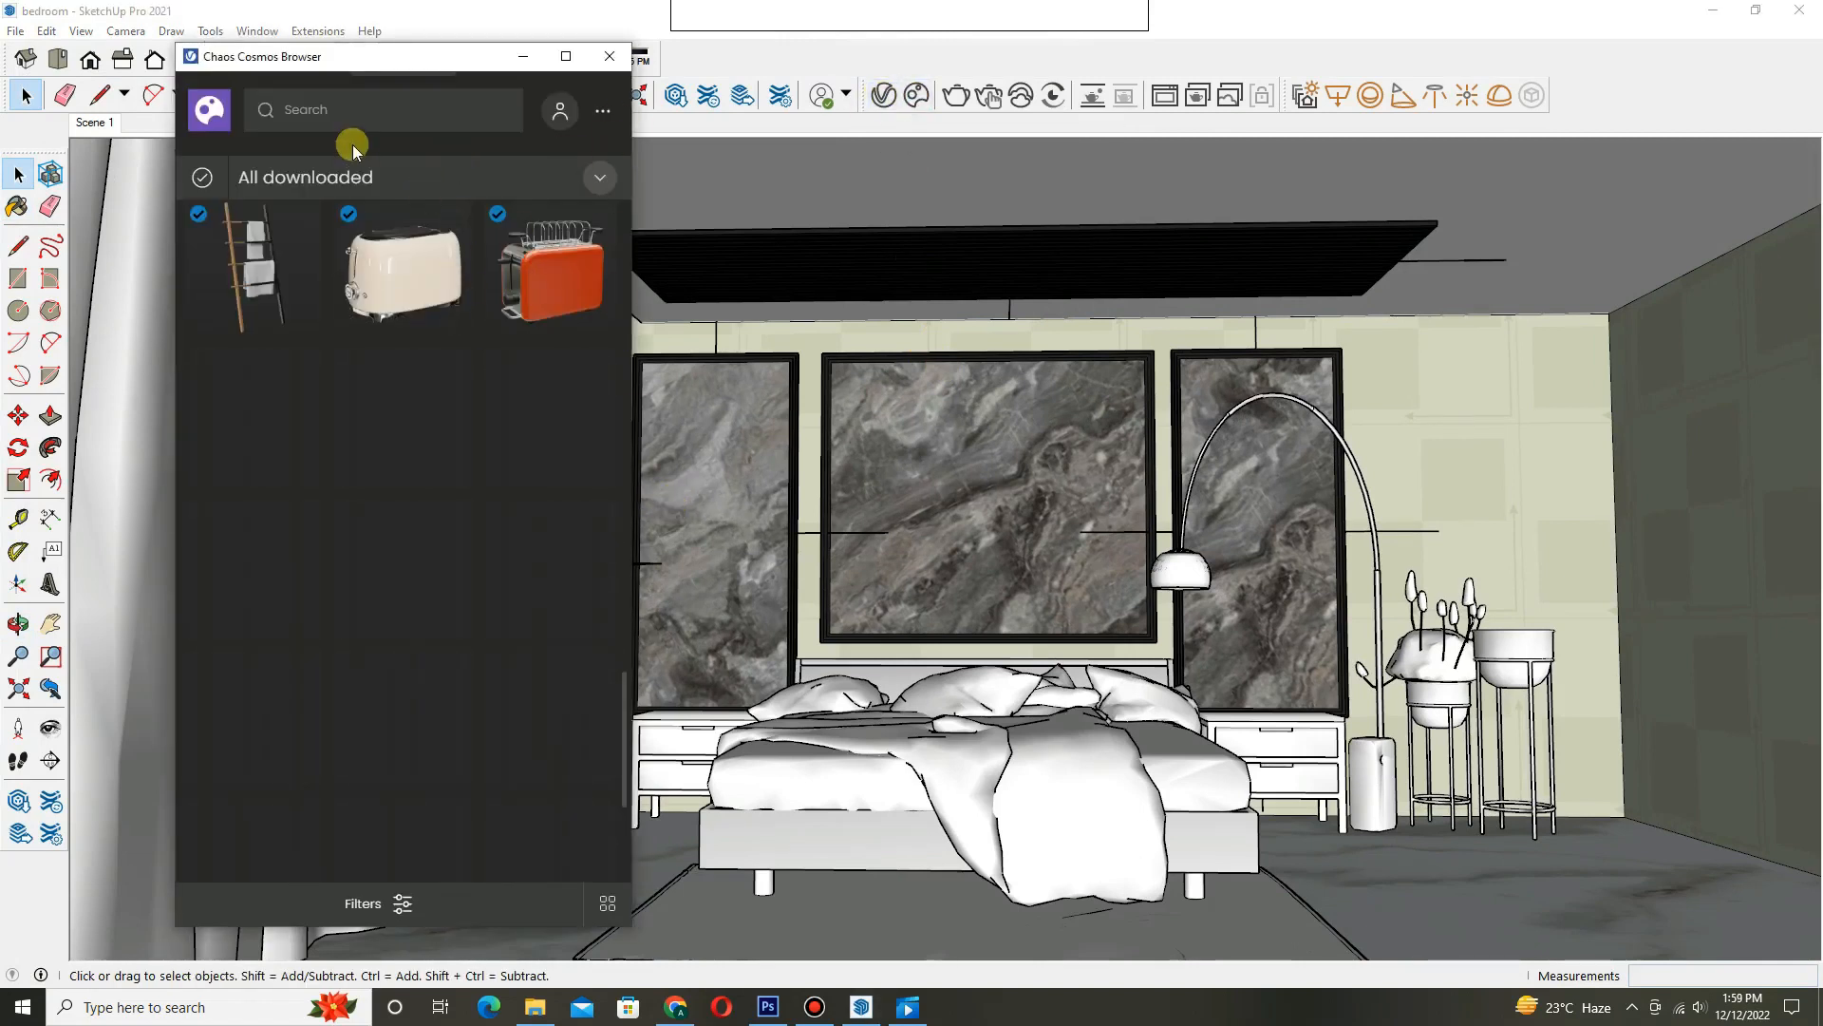
click(528, 57)
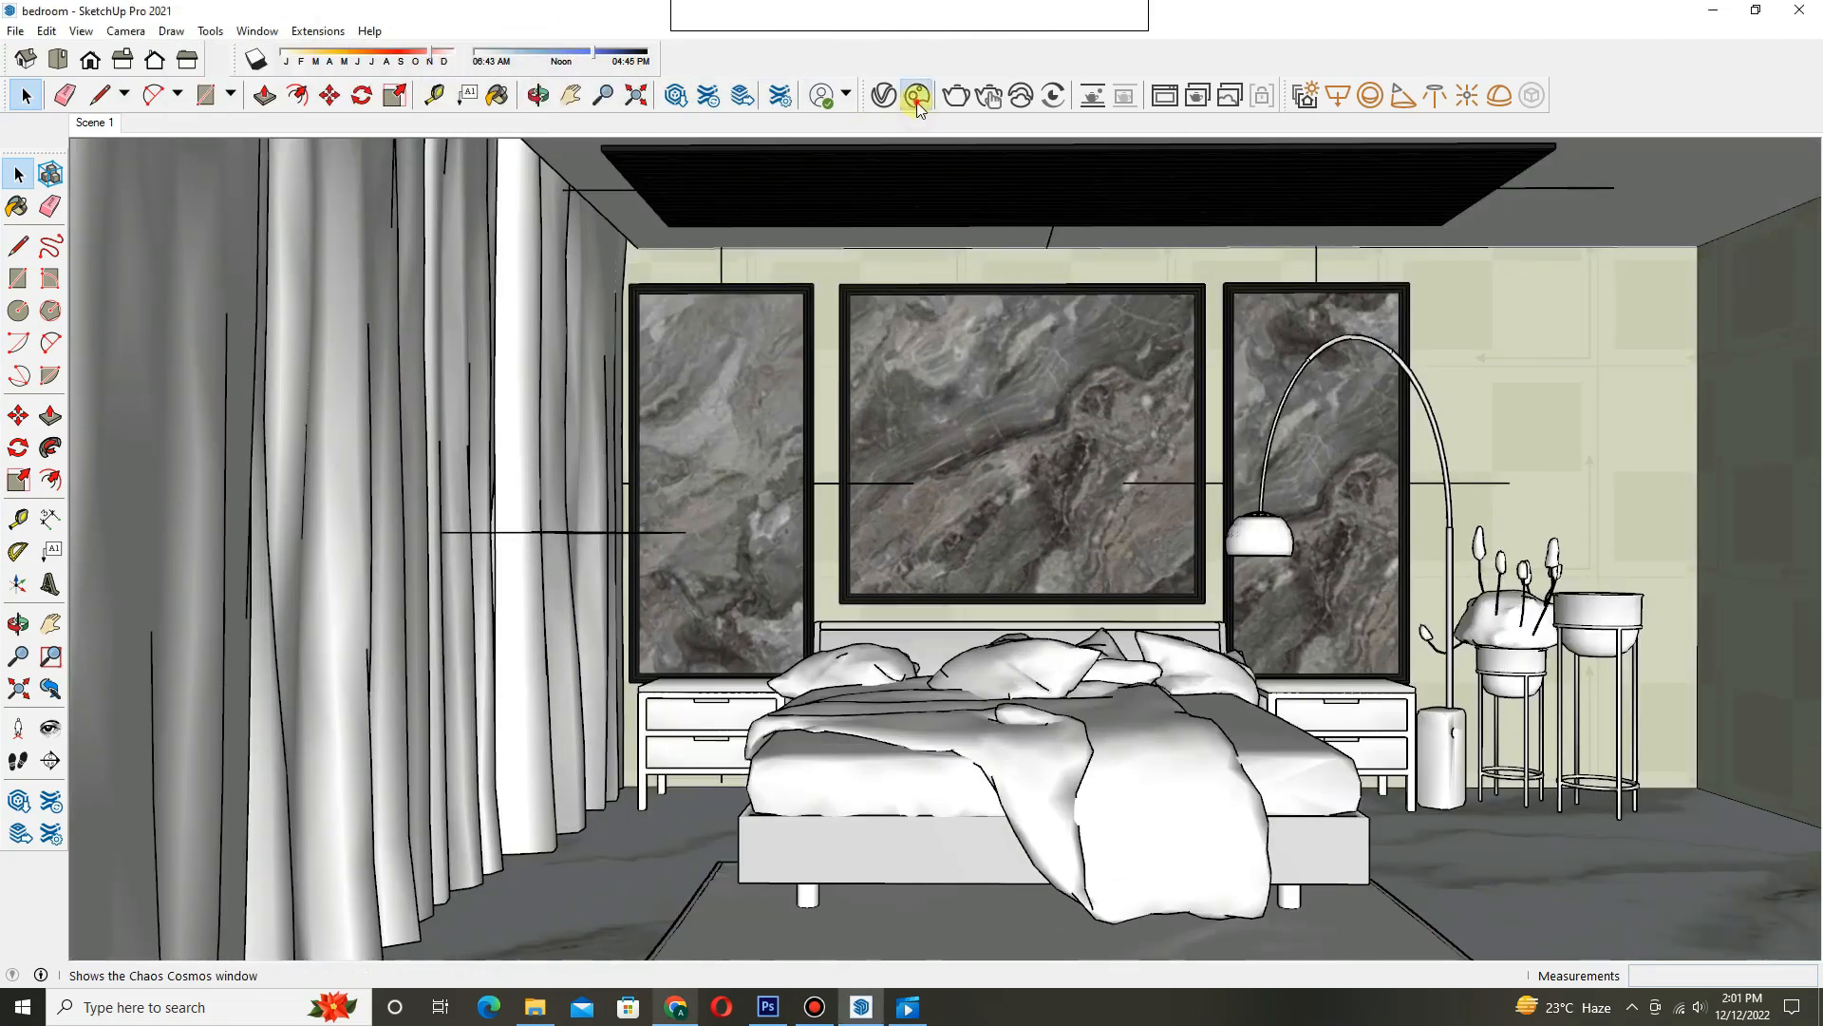
click(917, 103)
click(75, 270)
click(140, 268)
click(131, 346)
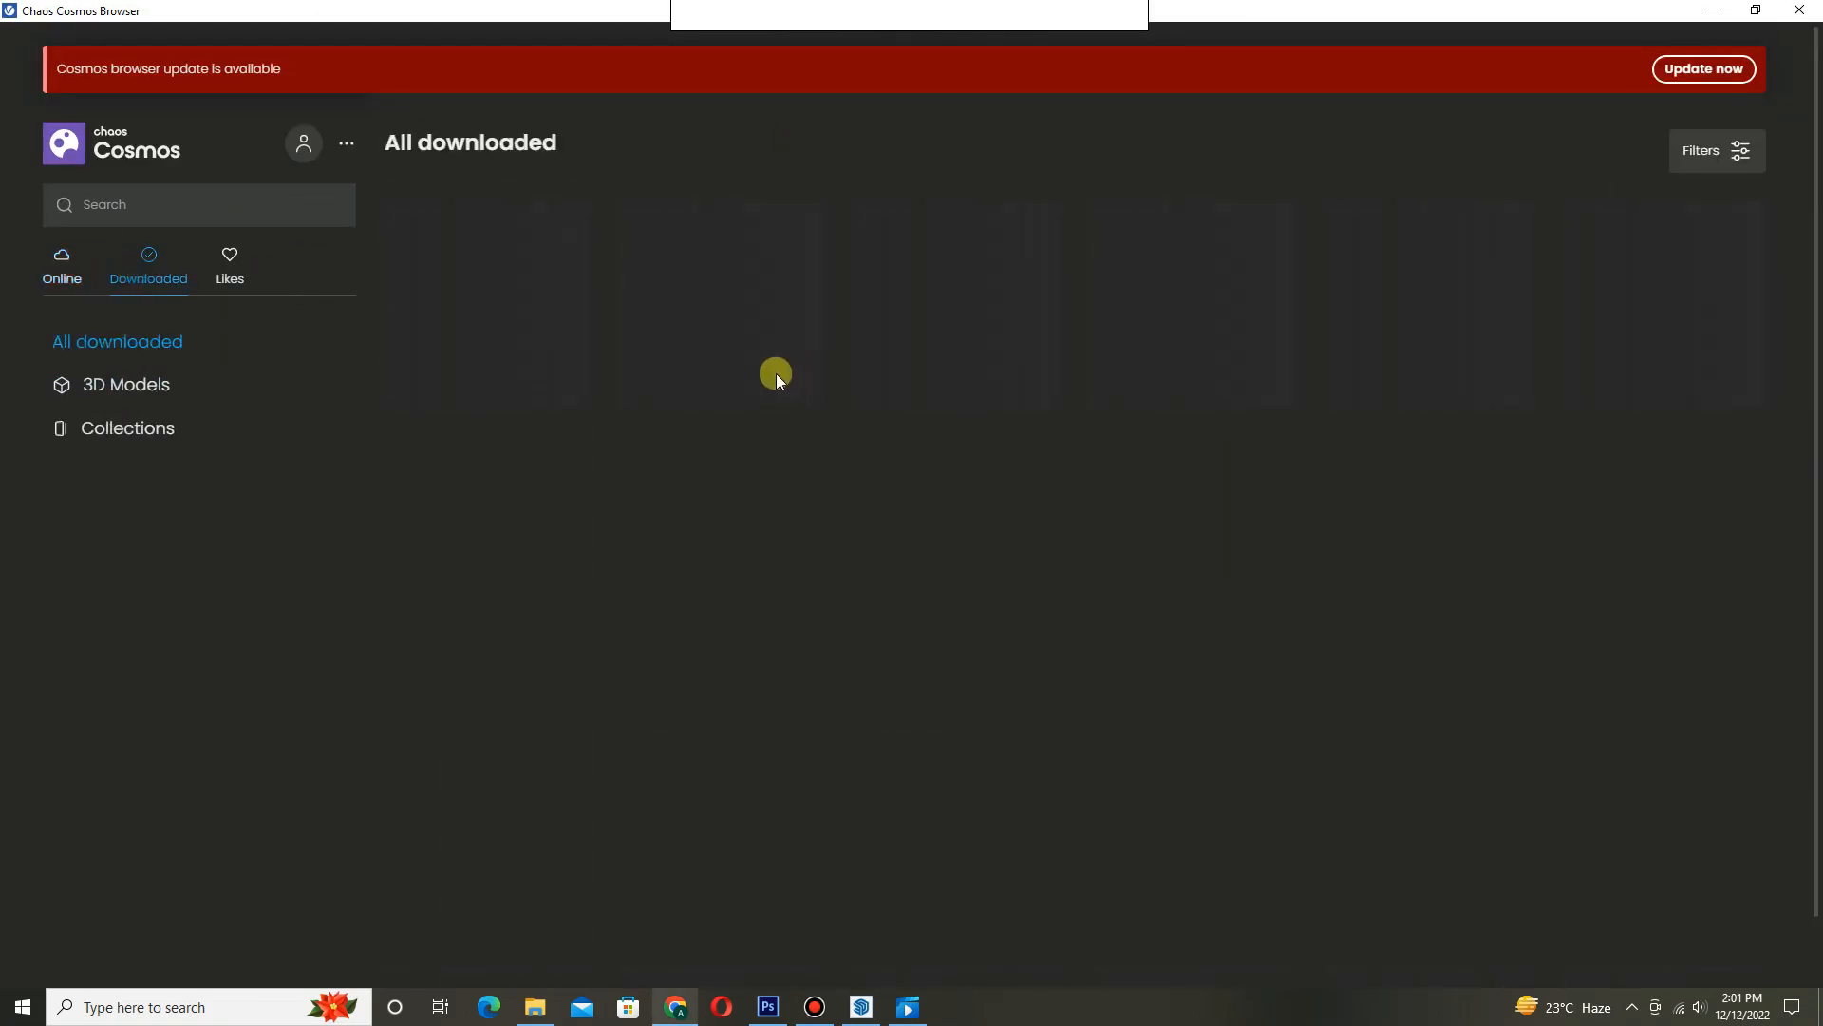
scroll(1430, 500, down, 15)
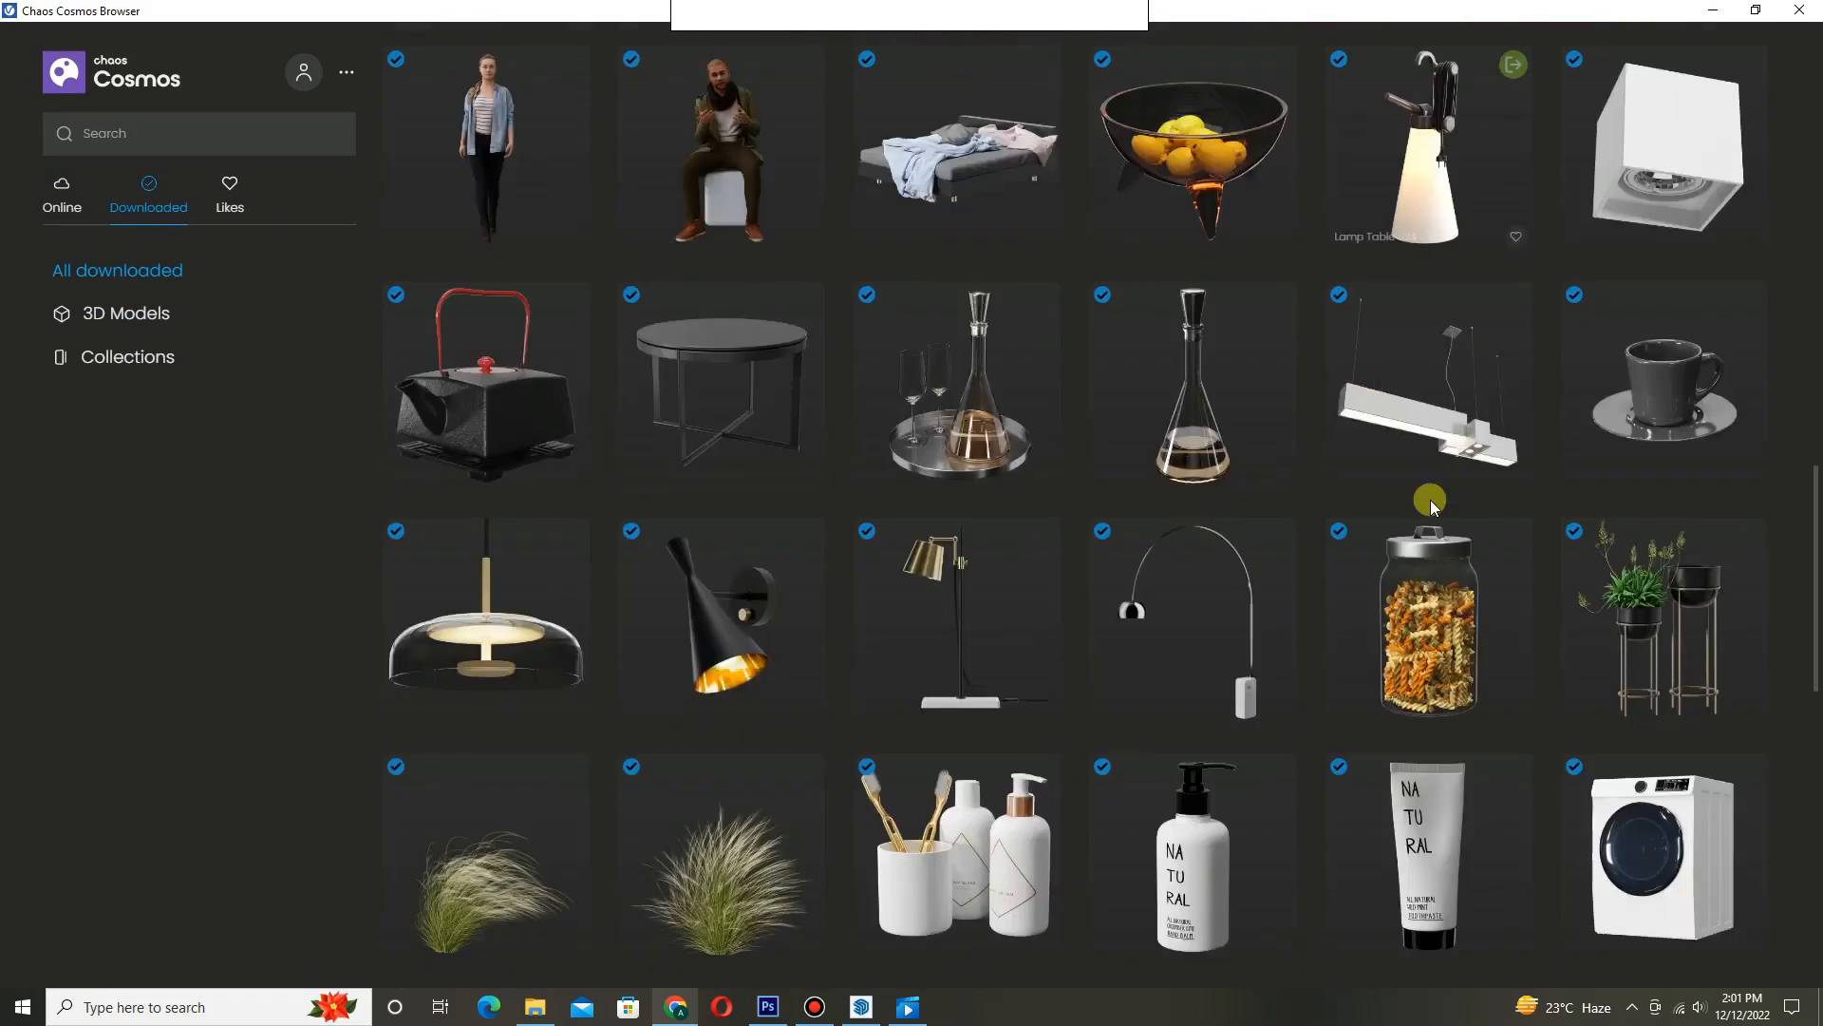
scroll(1430, 499, down, 5)
click(803, 759)
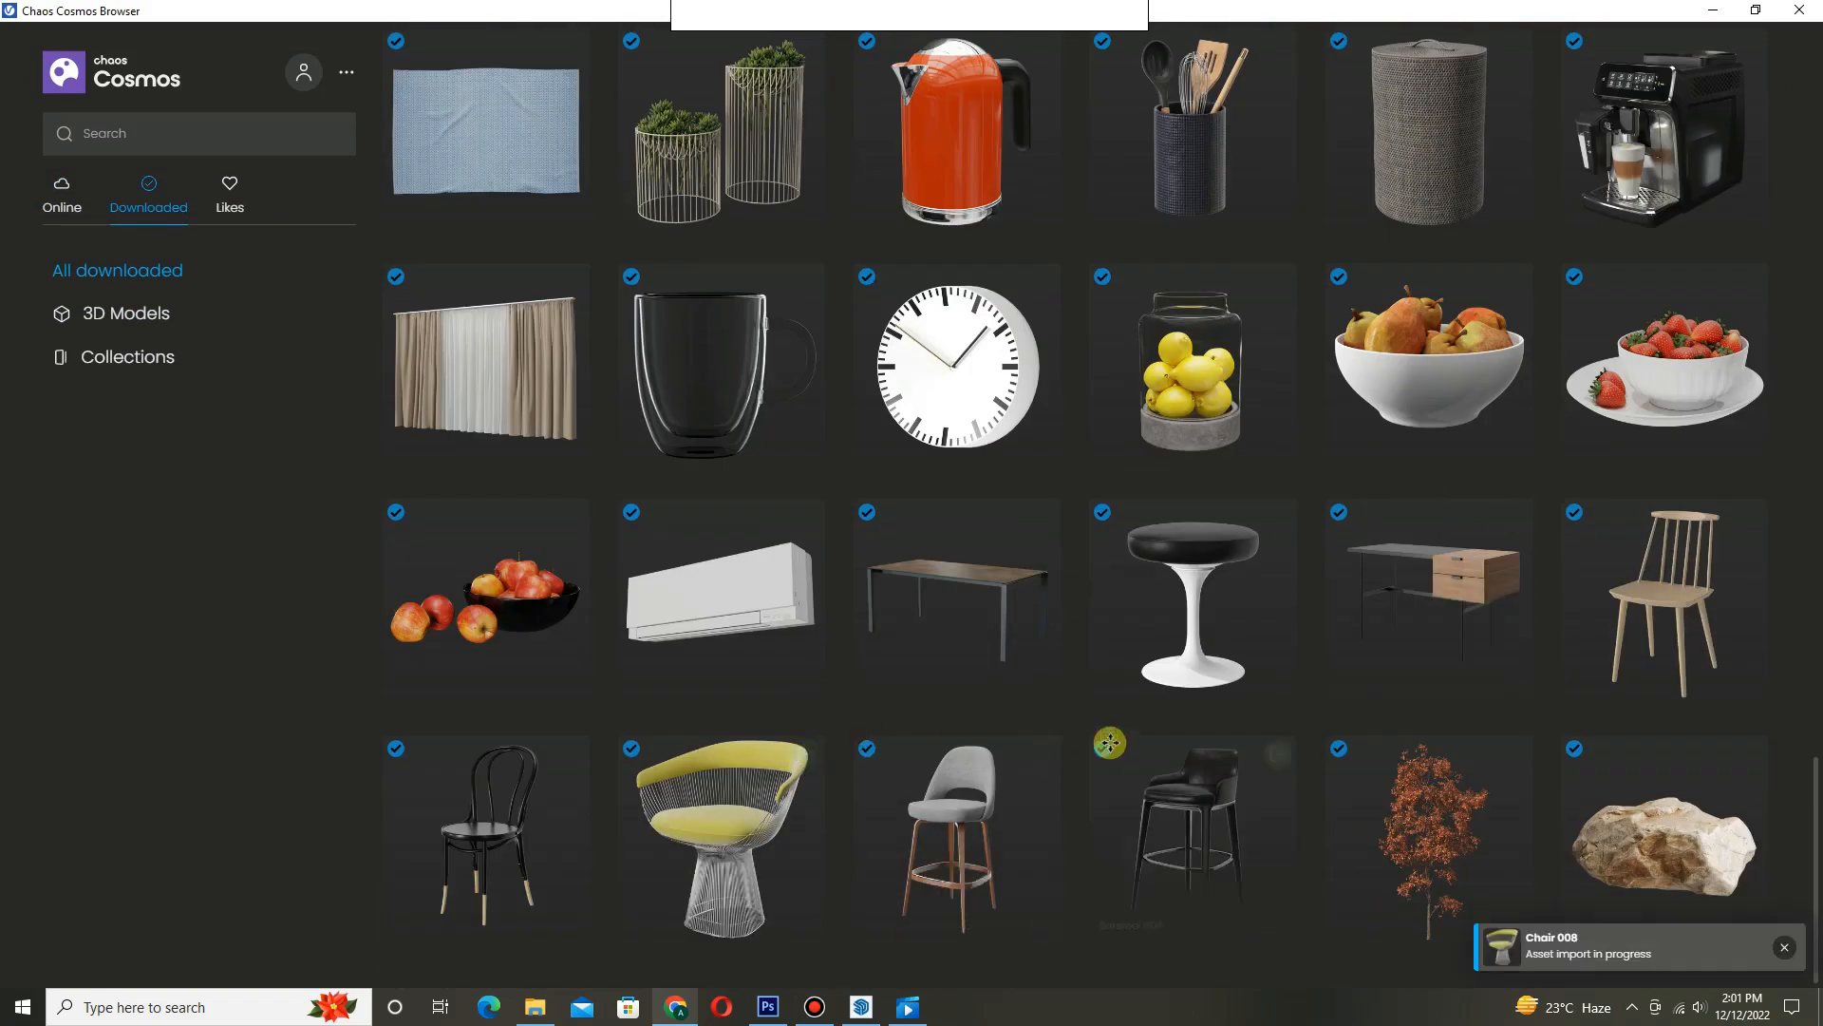
- Place the imported chair on the floor in front of the bed, near its foot
scroll(1229, 782, up, 1)
click(1268, 799)
scroll(1258, 775, up, 3)
click(1231, 859)
- Rotate the chair about its vertical axis so its seat faces the bed
key(a)
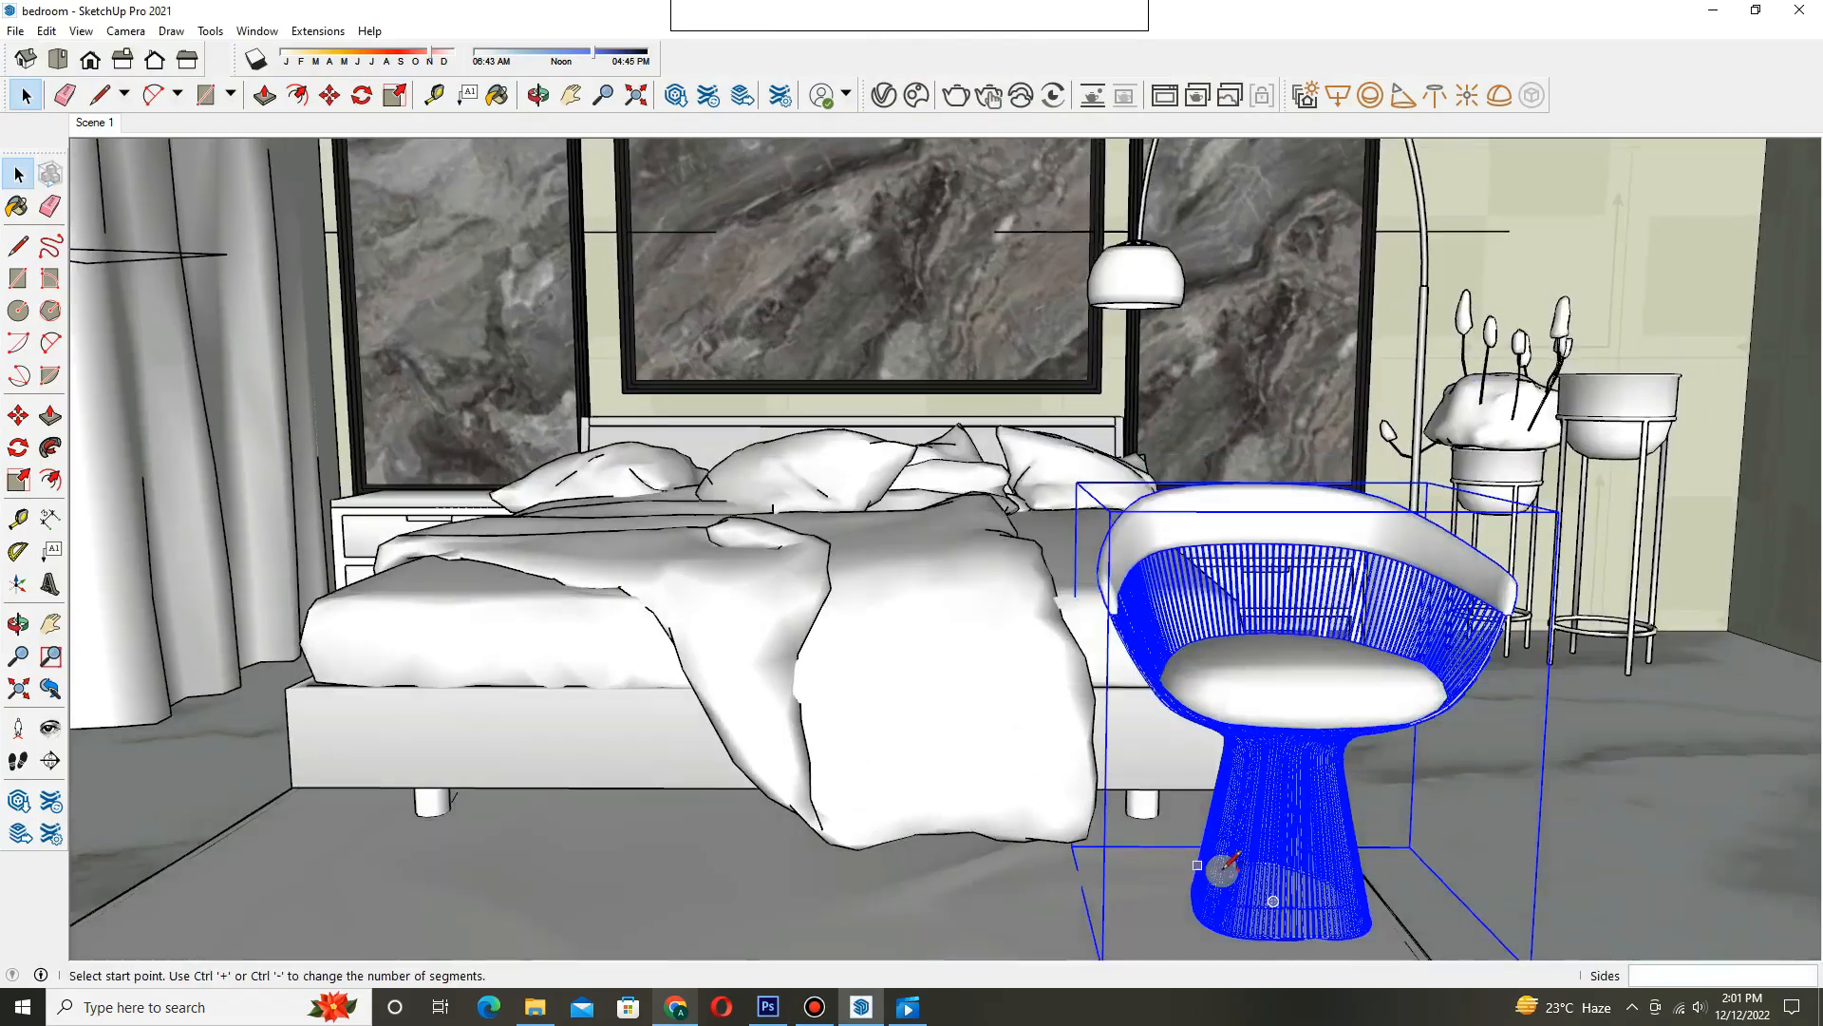
key(q)
scroll(1400, 855, up, 10)
click(1341, 847)
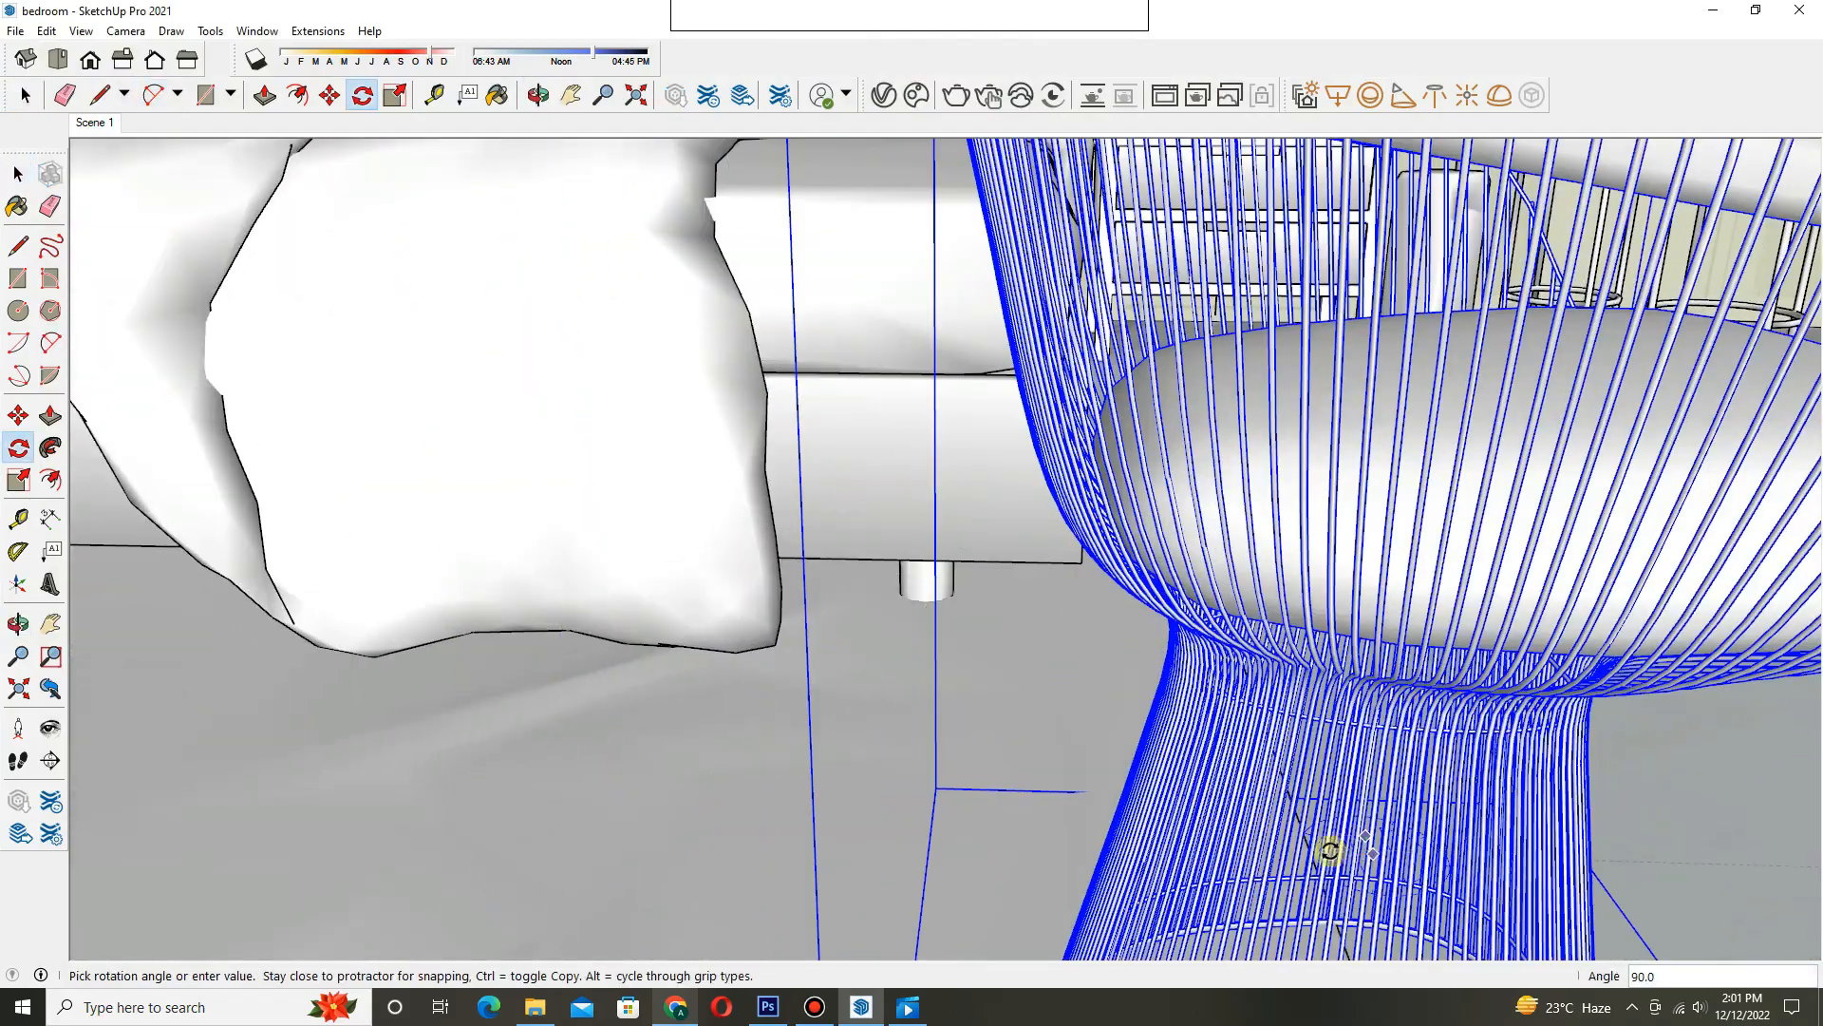
scroll(1091, 553, down, 6)
scroll(1212, 773, up, 2)
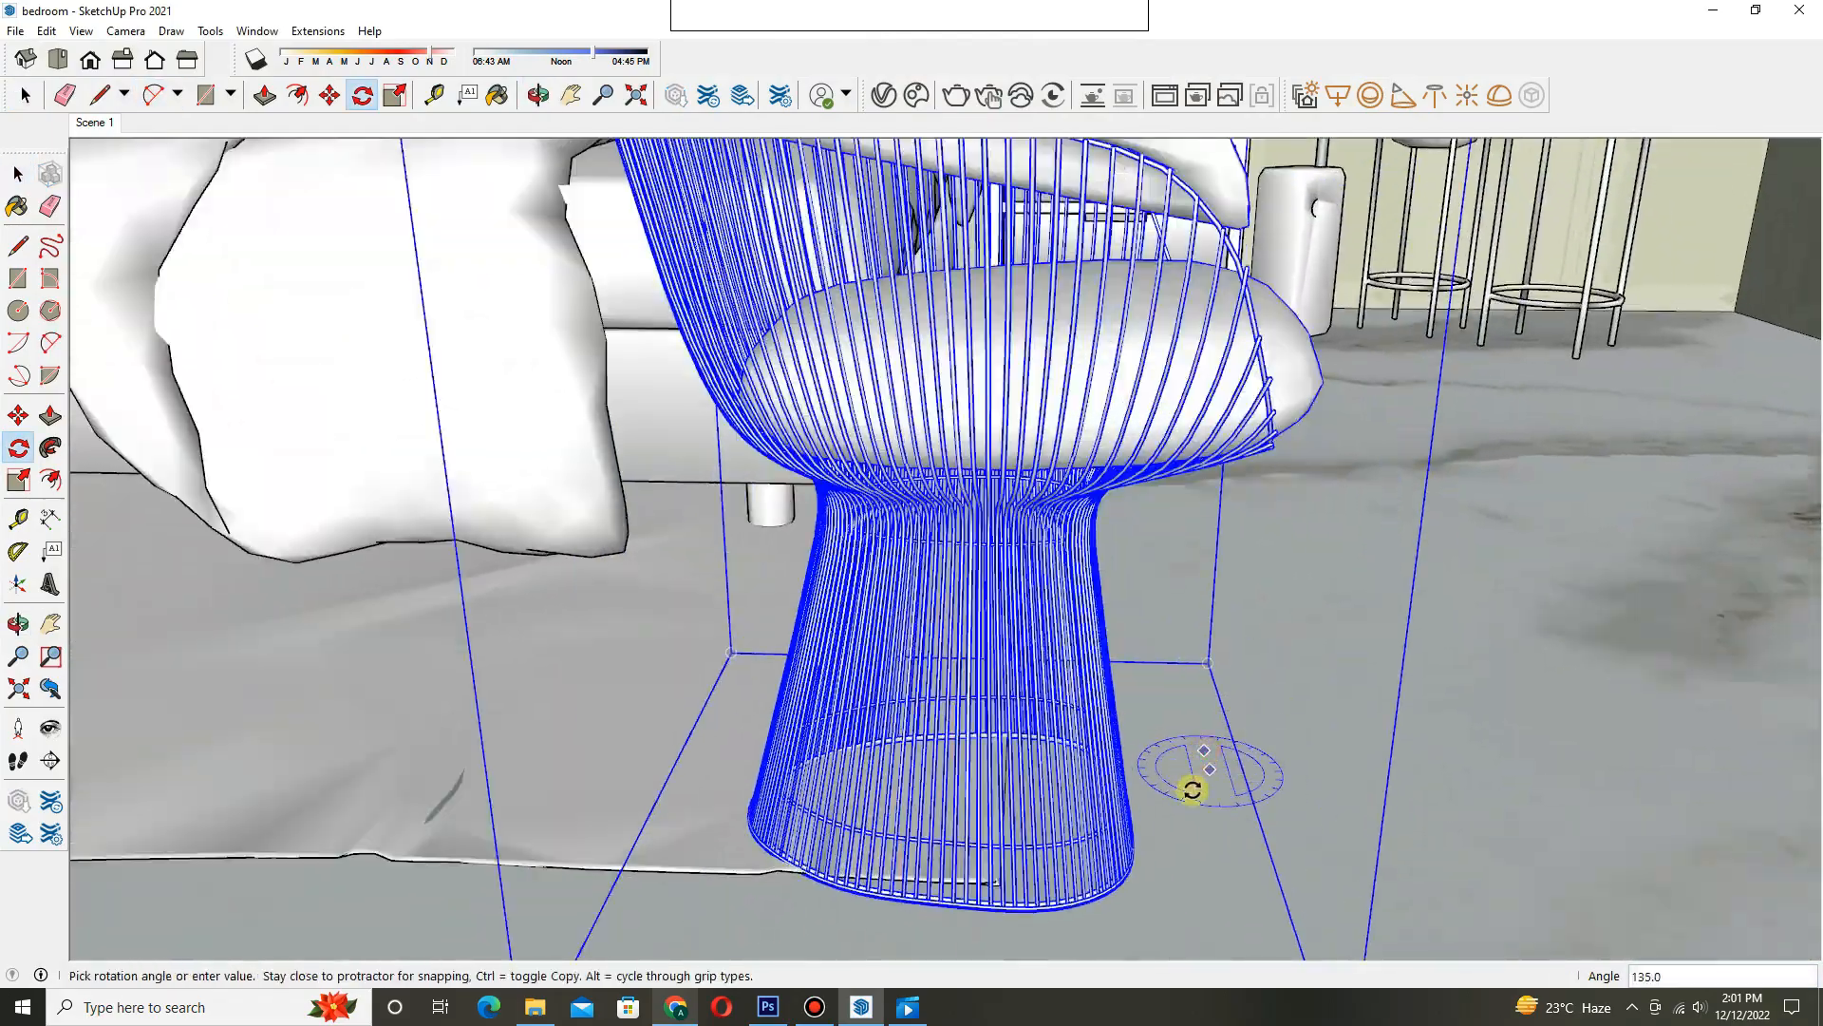
click(1216, 813)
key(space)
middle_drag(1331, 822, 1225, 760)
key(q)
click(1245, 748)
click(1268, 679)
- Move the chair beside the foot of the bed and run a V-Ray test render from Scene 1
key(m)
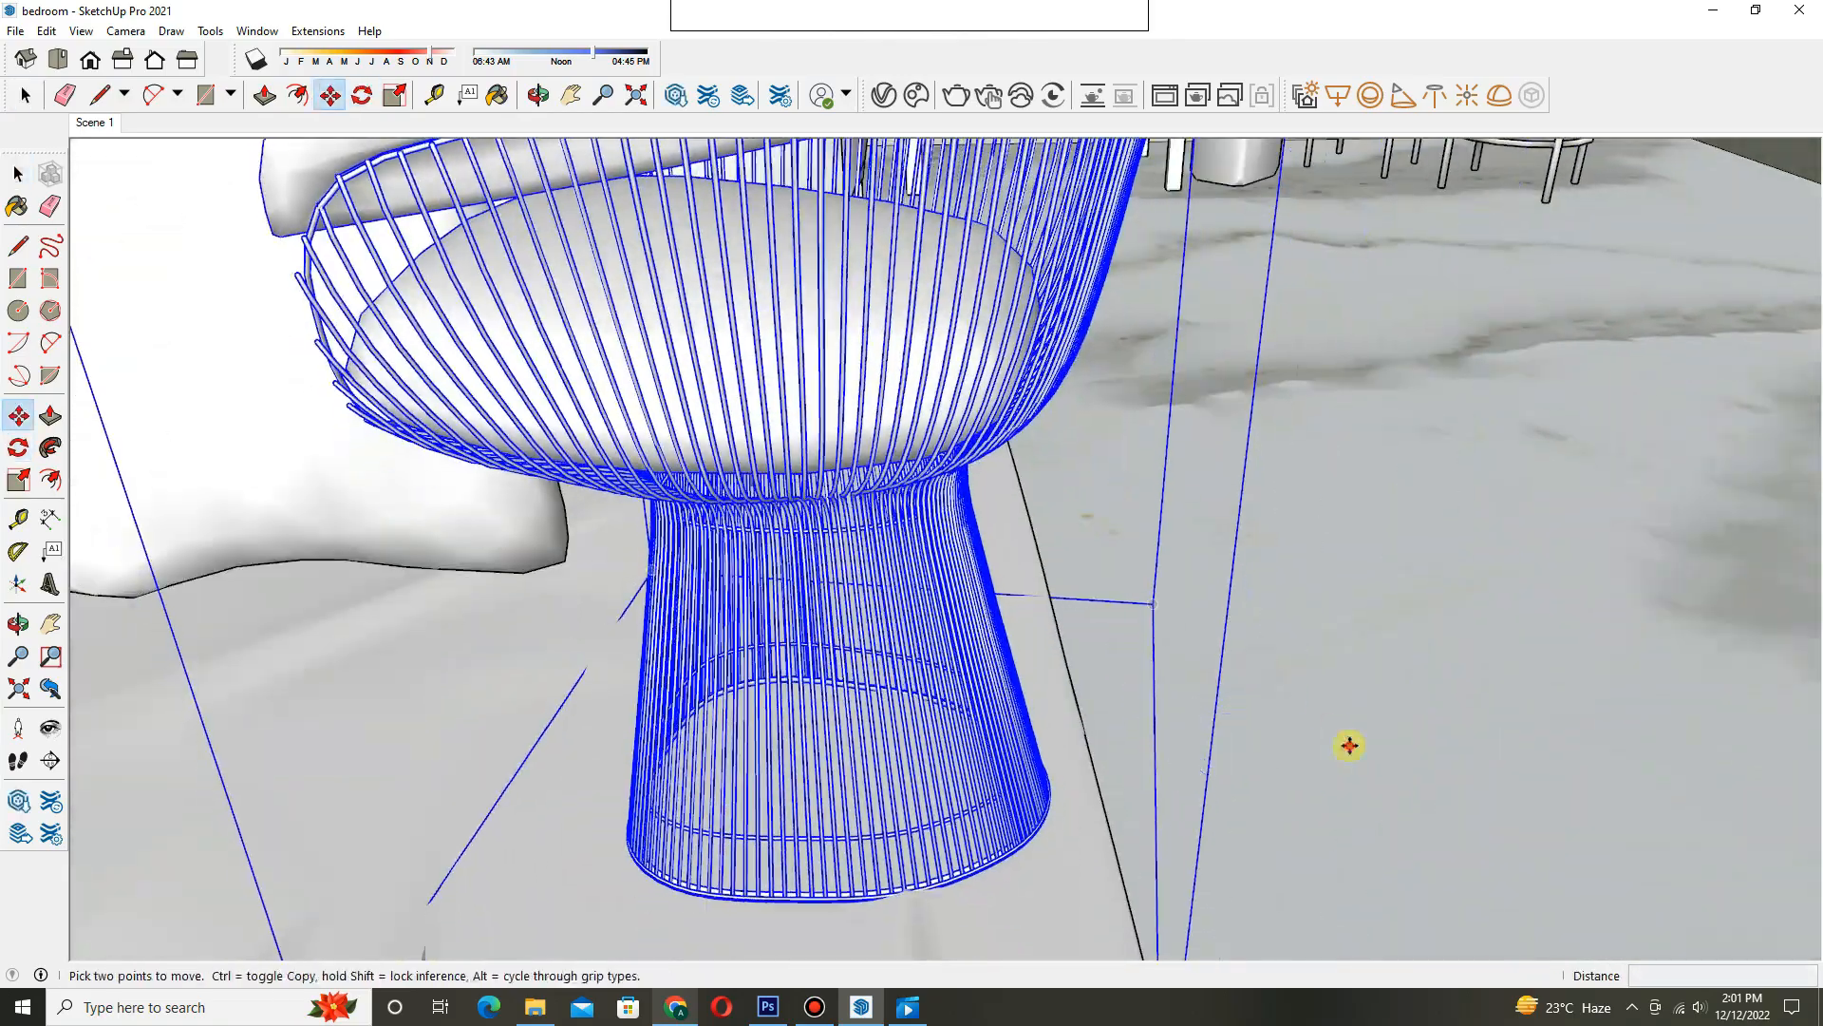
click(1348, 747)
key(space)
middle_drag(985, 599, 760, 446)
click(95, 121)
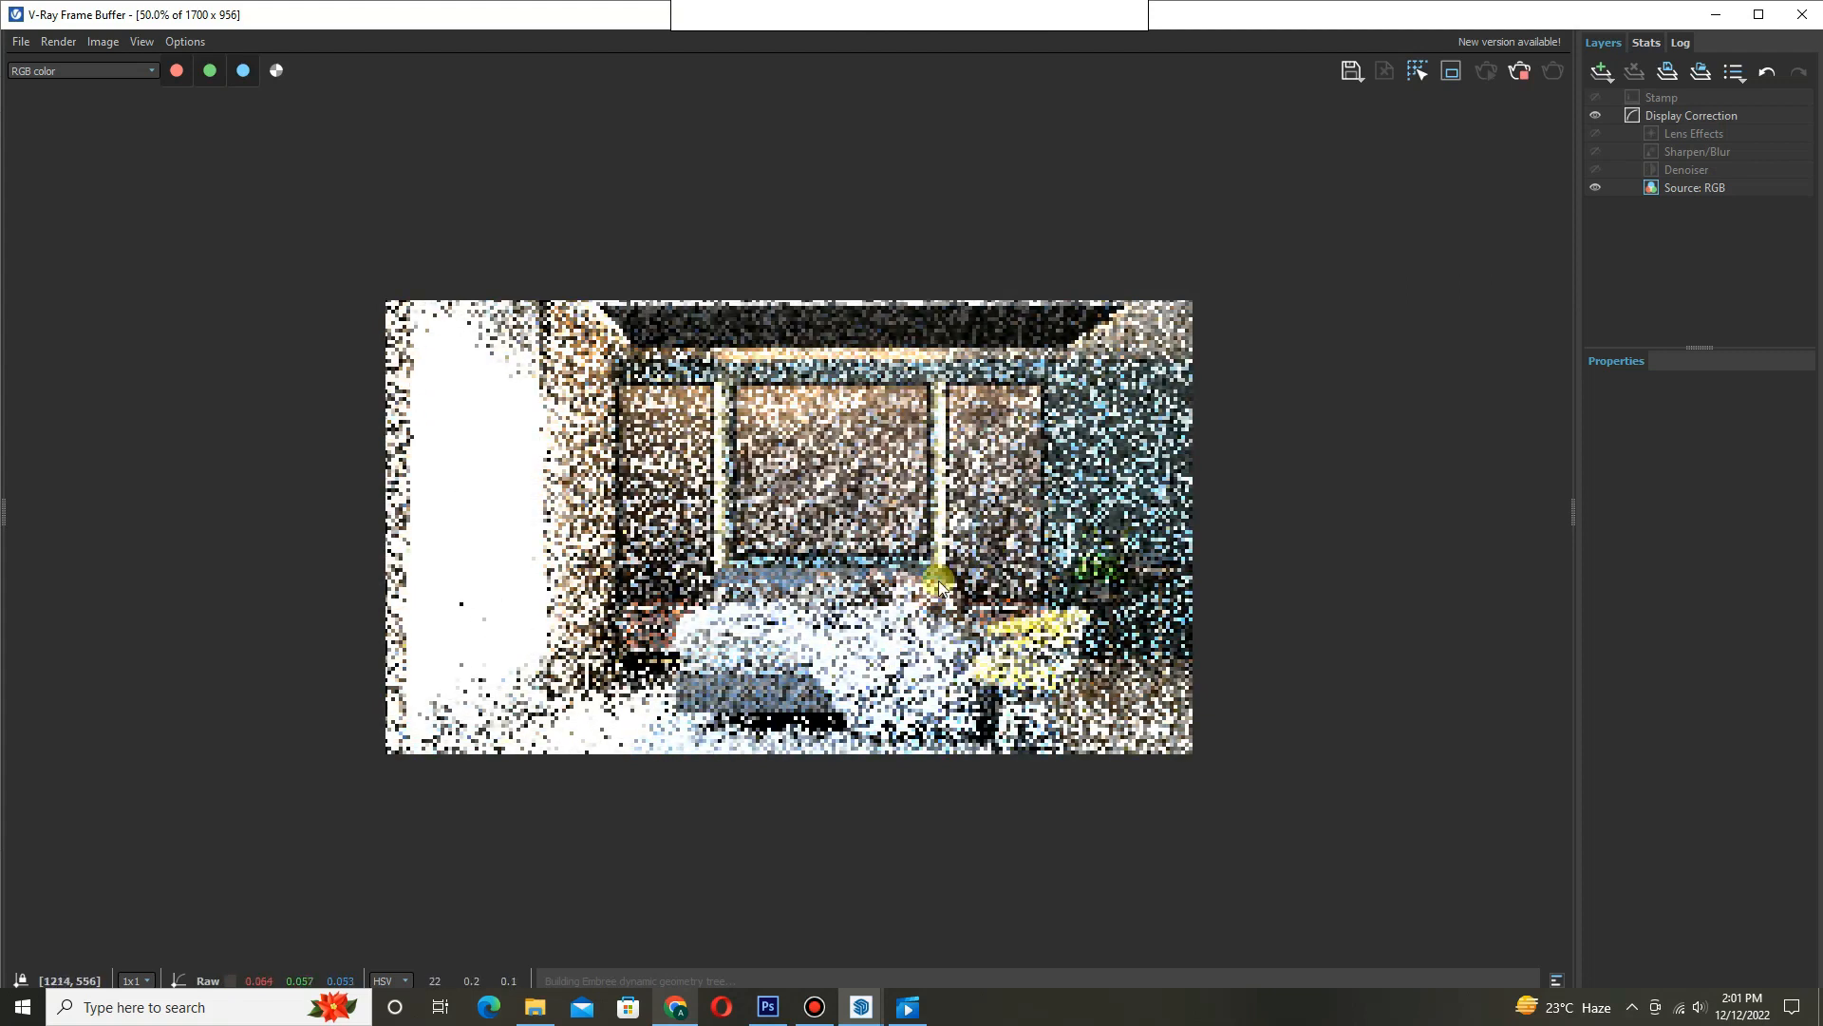
scroll(874, 581, up, 1)
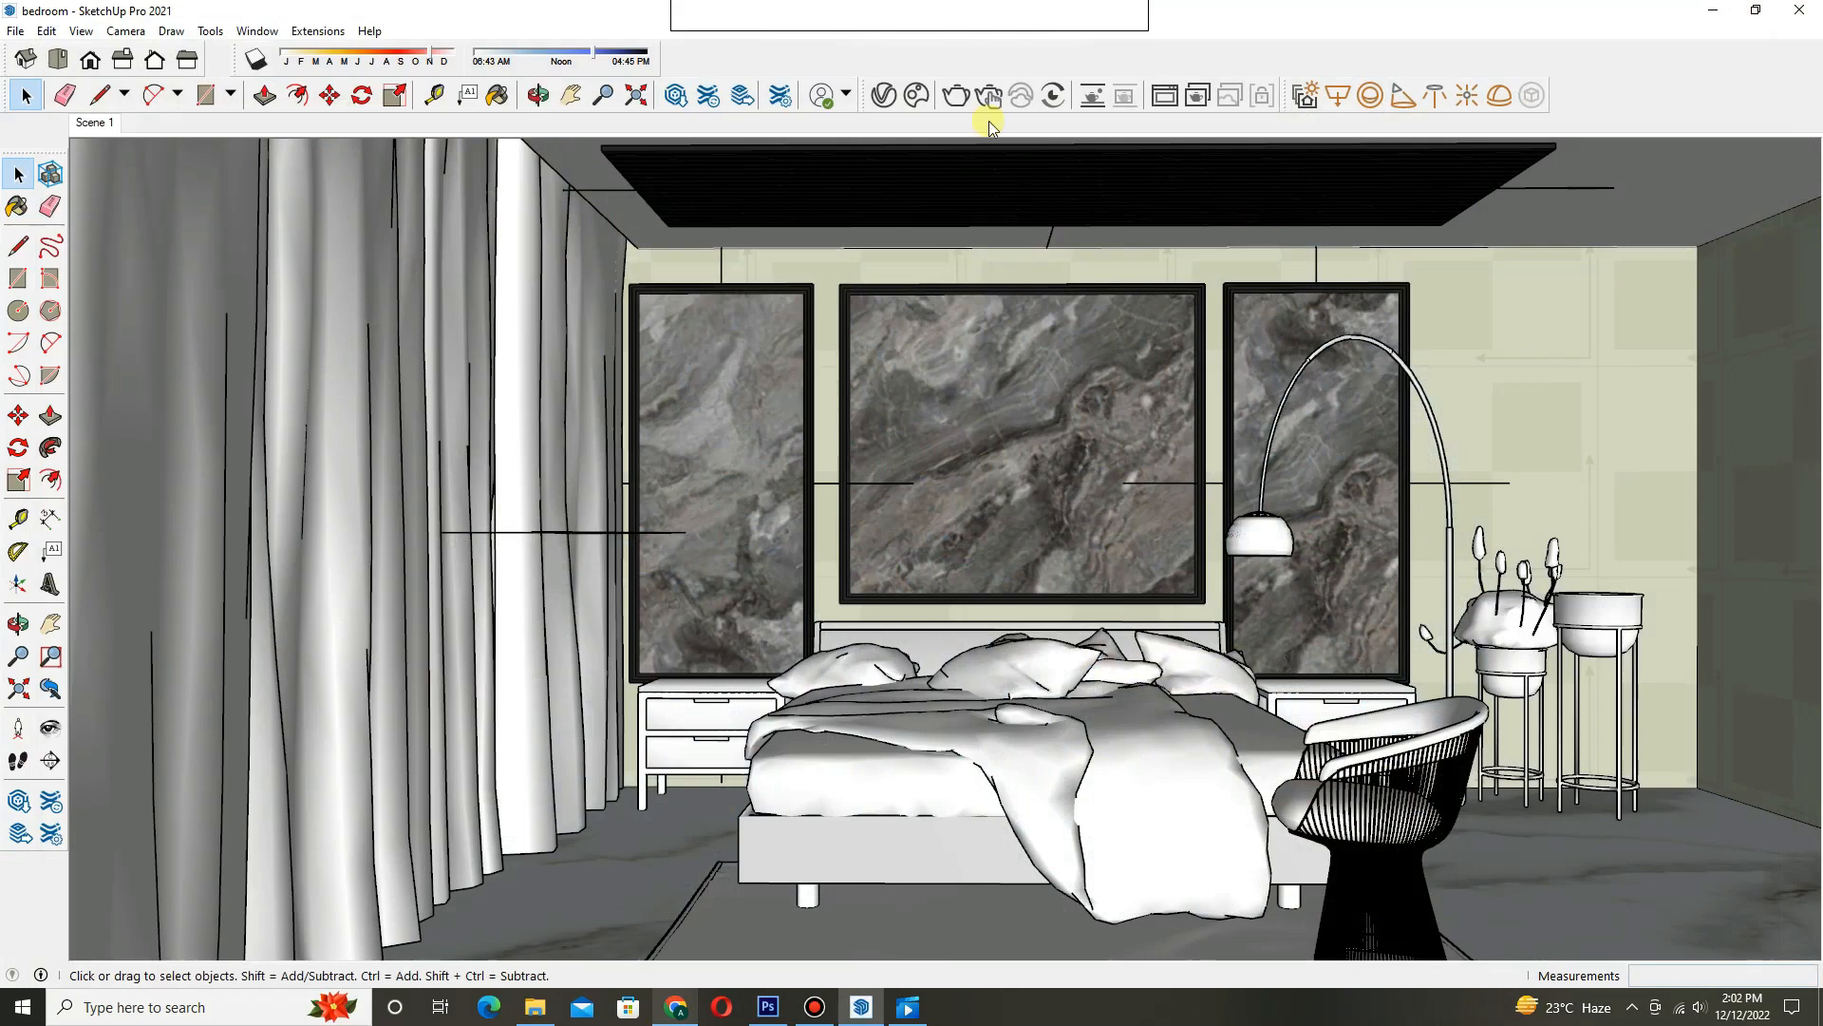
- Set the V-Ray render output aspect ratio to 4:3 - Picture and reframe the bedroom within the safe frame
click(882, 94)
click(771, 199)
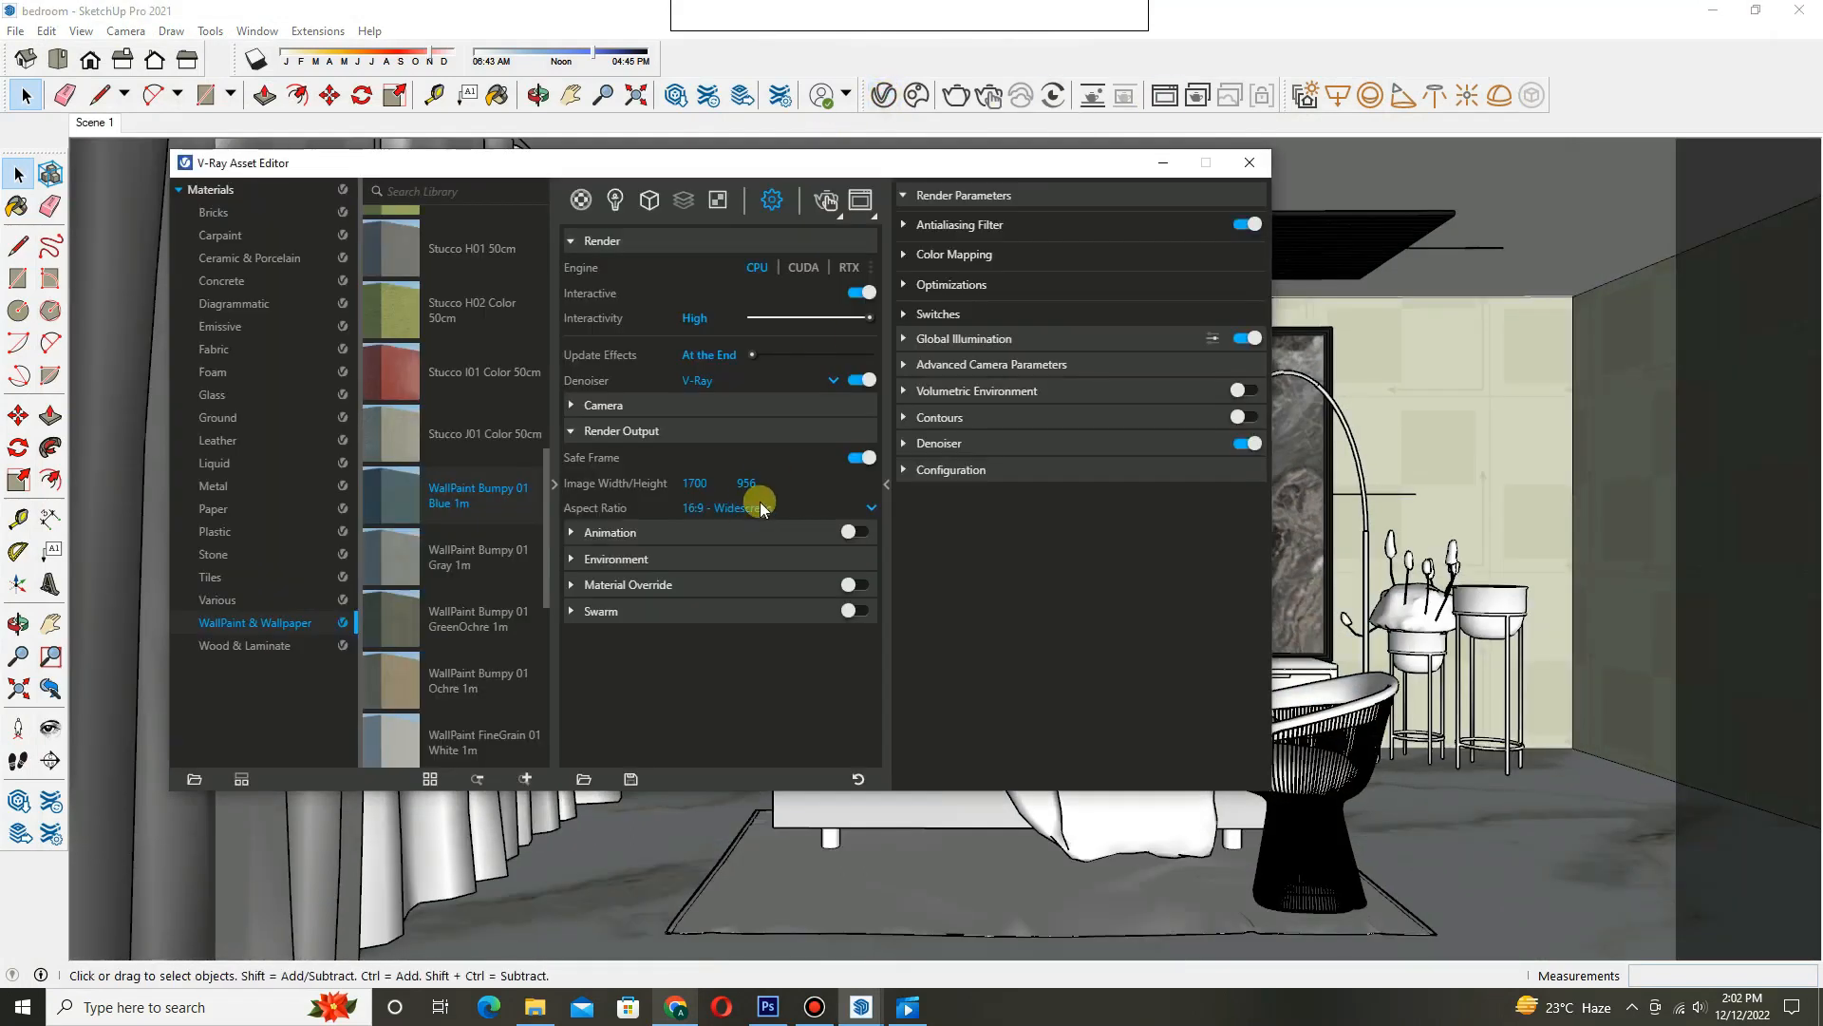
click(760, 501)
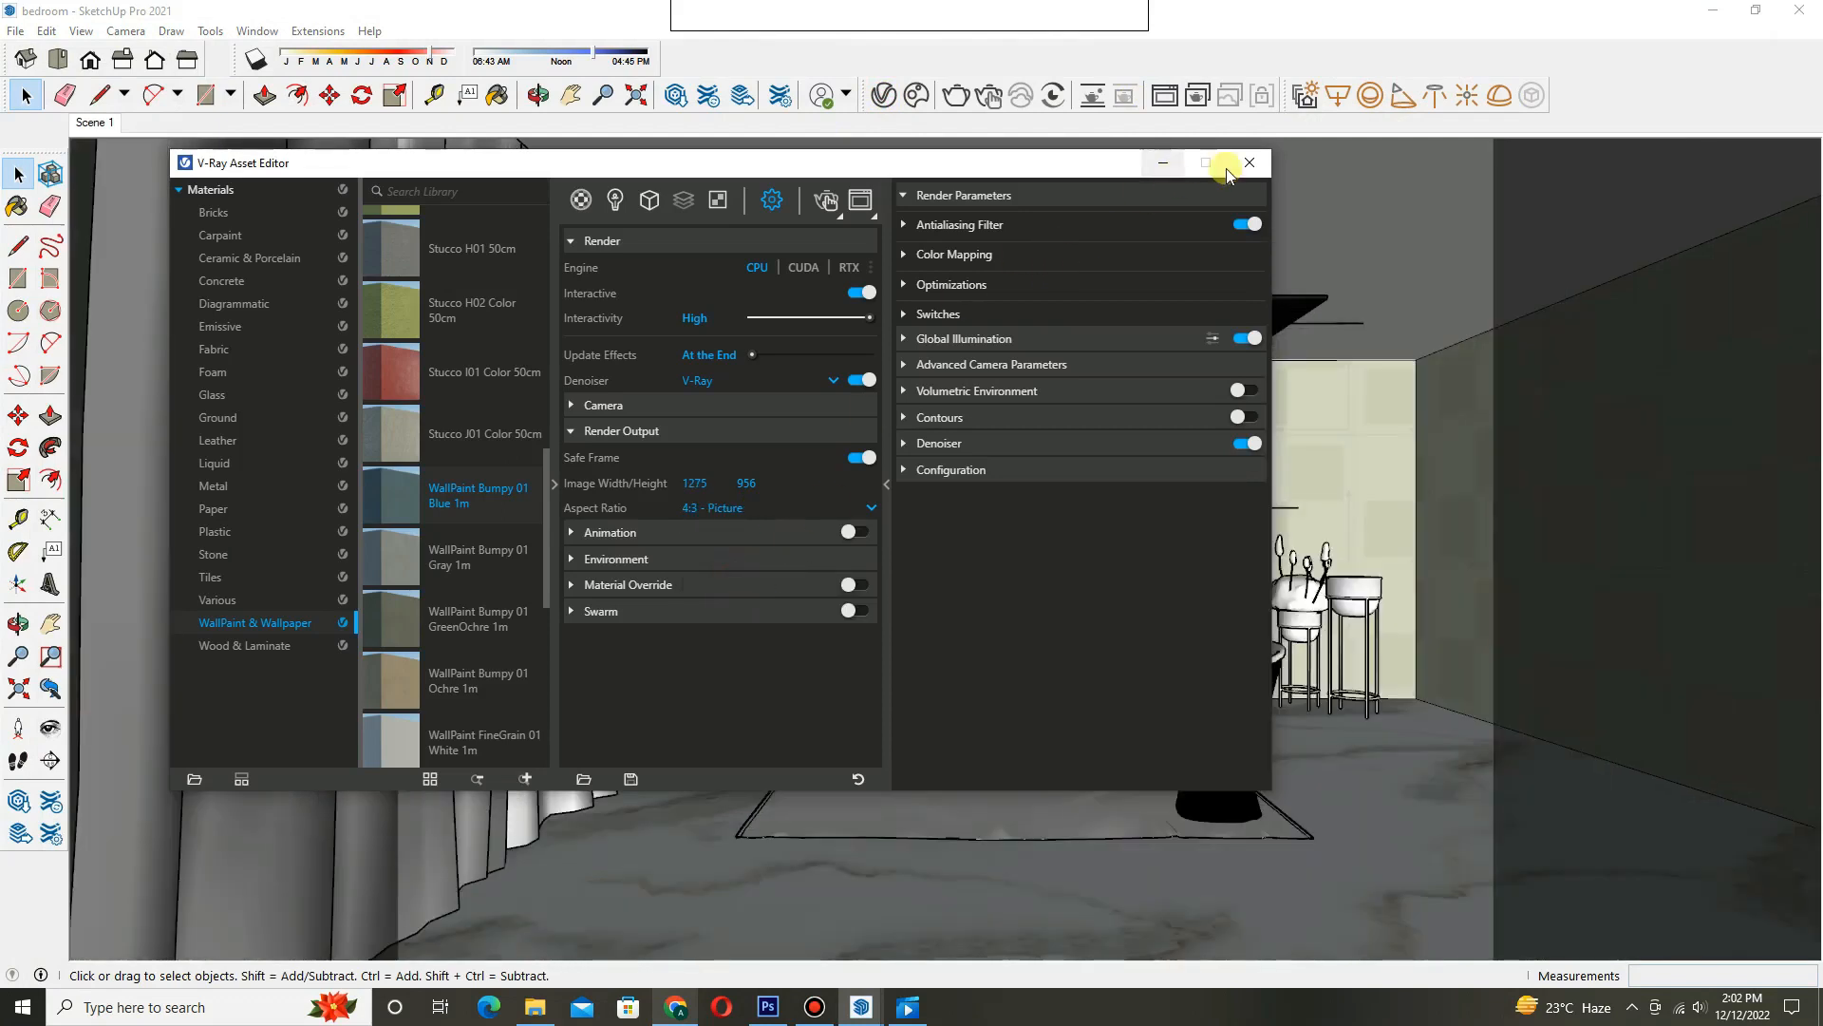
click(1229, 172)
scroll(969, 582, up, 6)
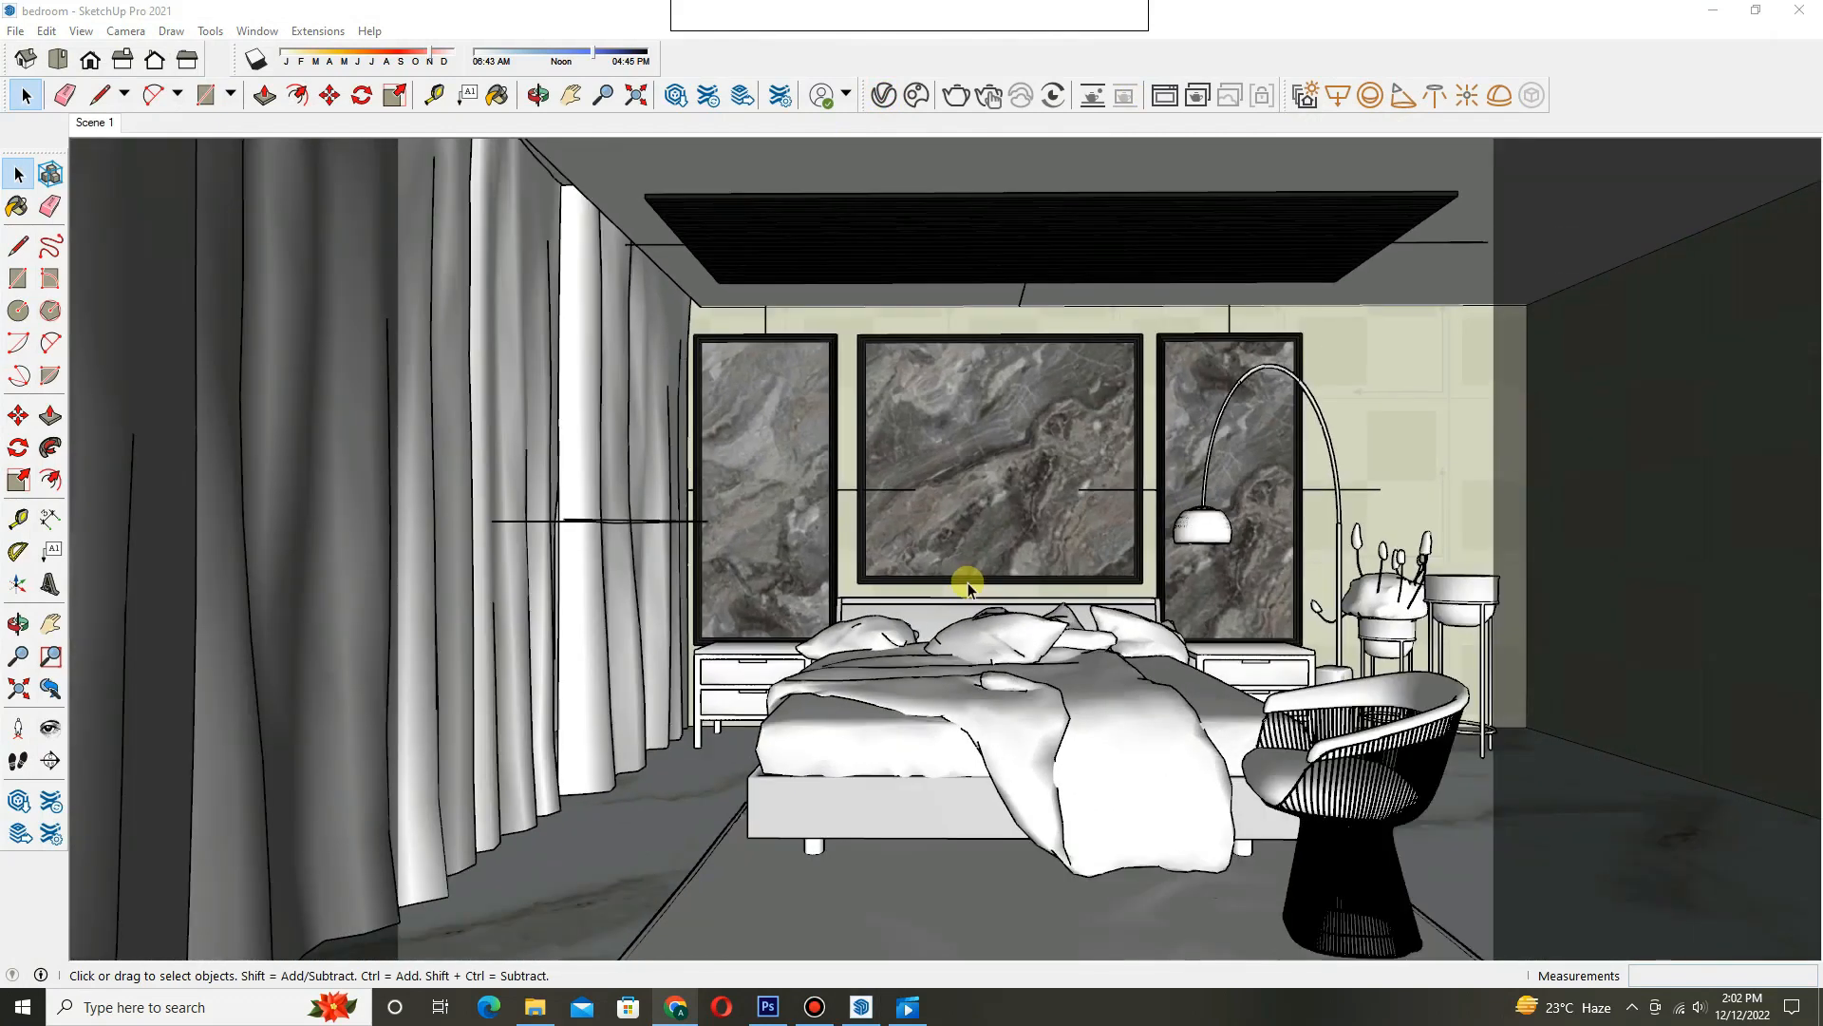
middle_drag(956, 557, 947, 546)
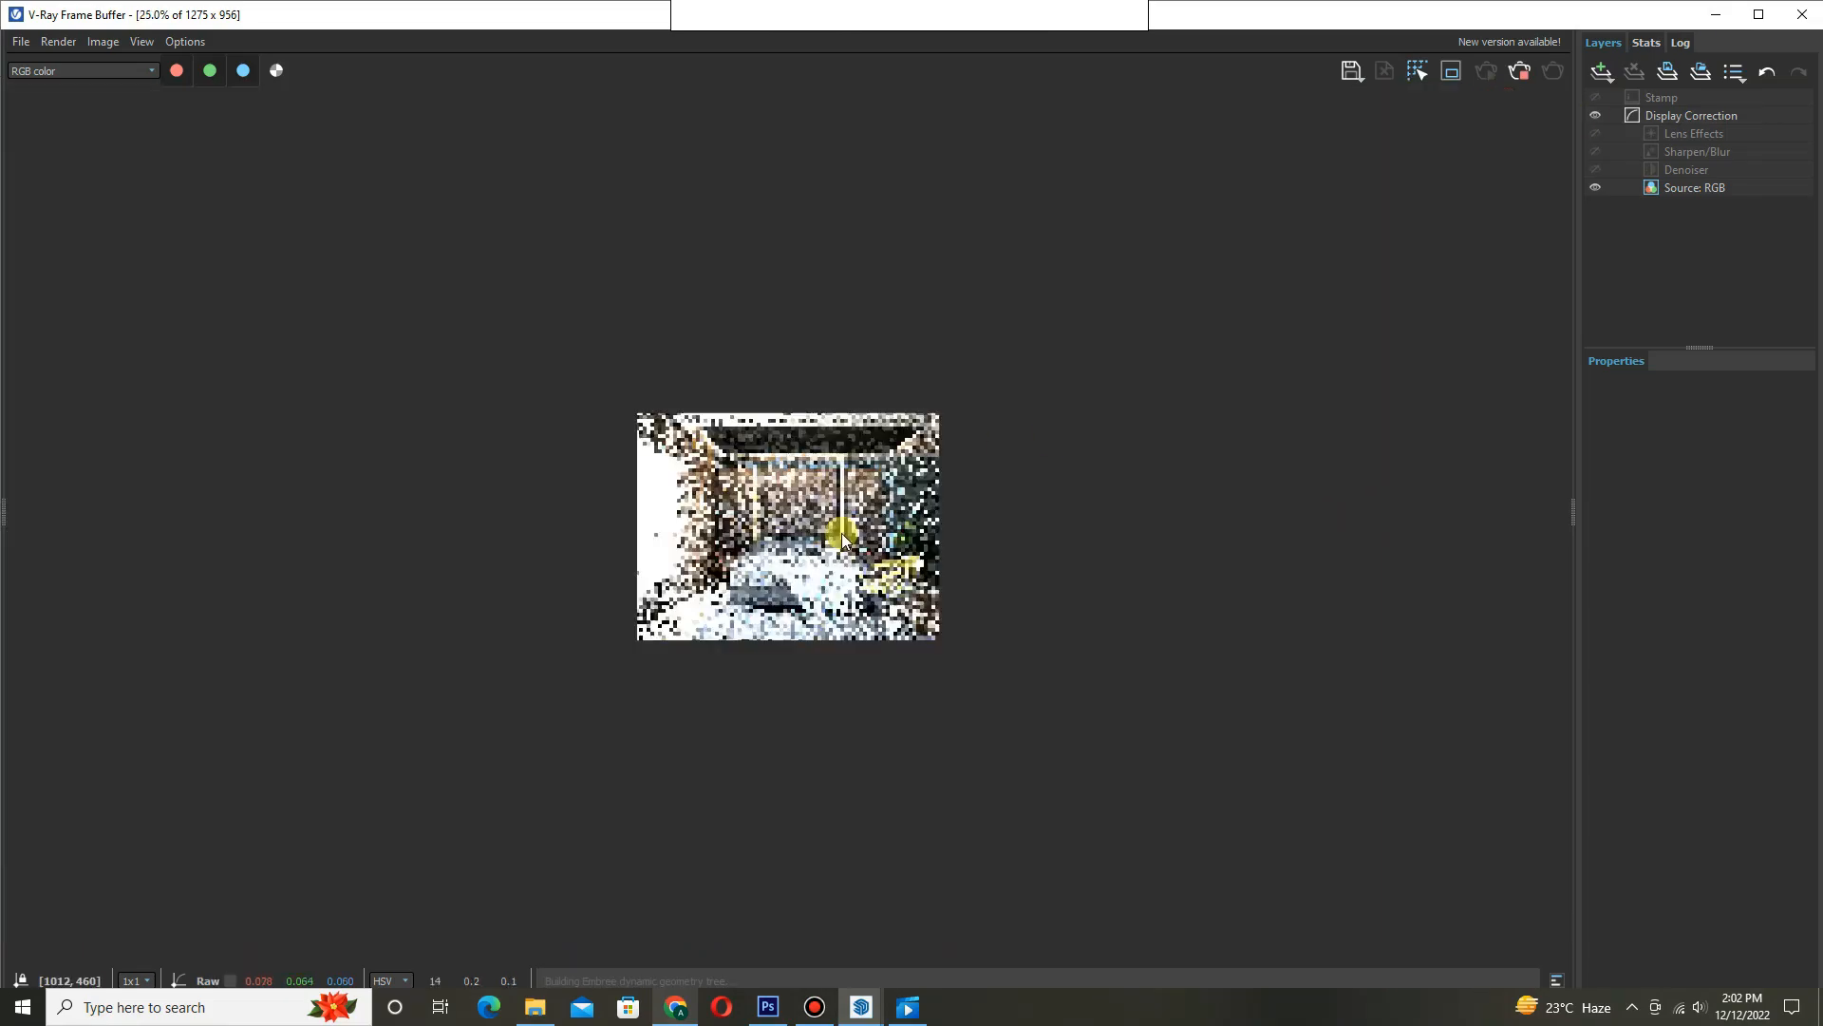
- Add an Exposure correction layer to the new render and set its exposure to about -1.118
double_click(842, 533)
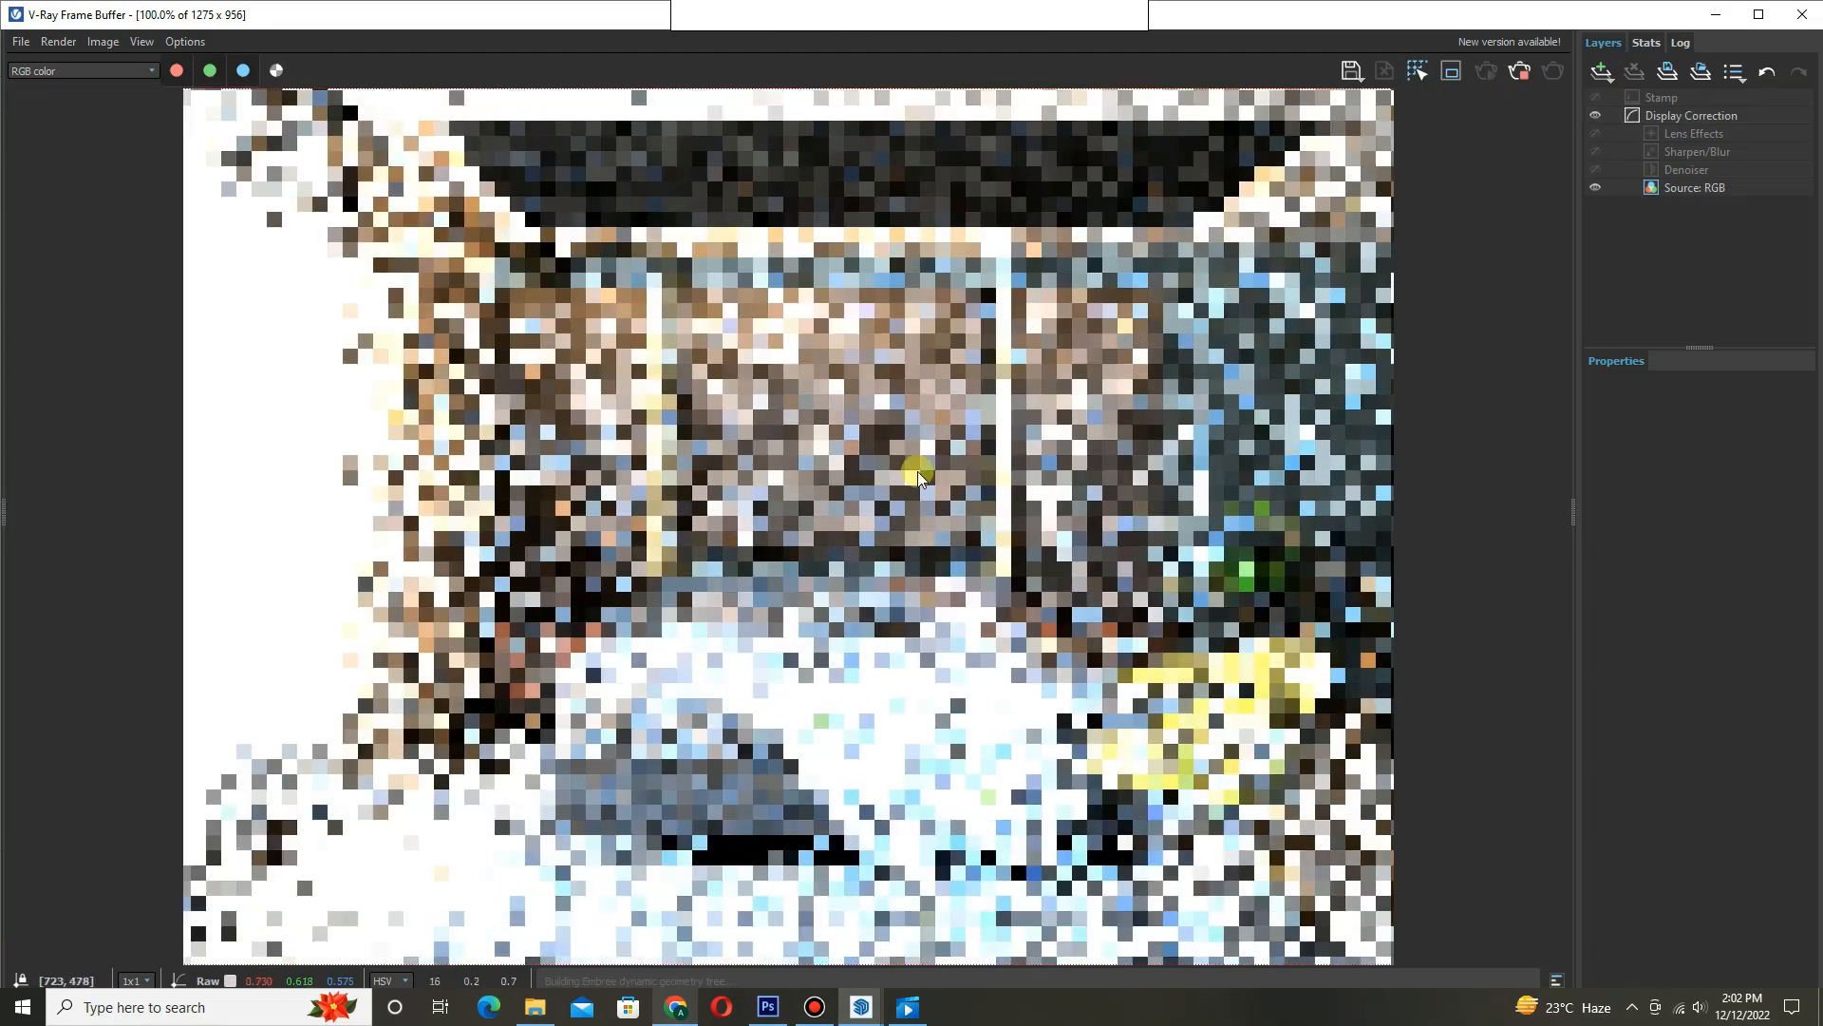
click(1602, 70)
click(1626, 229)
drag(1667, 446, 1649, 447)
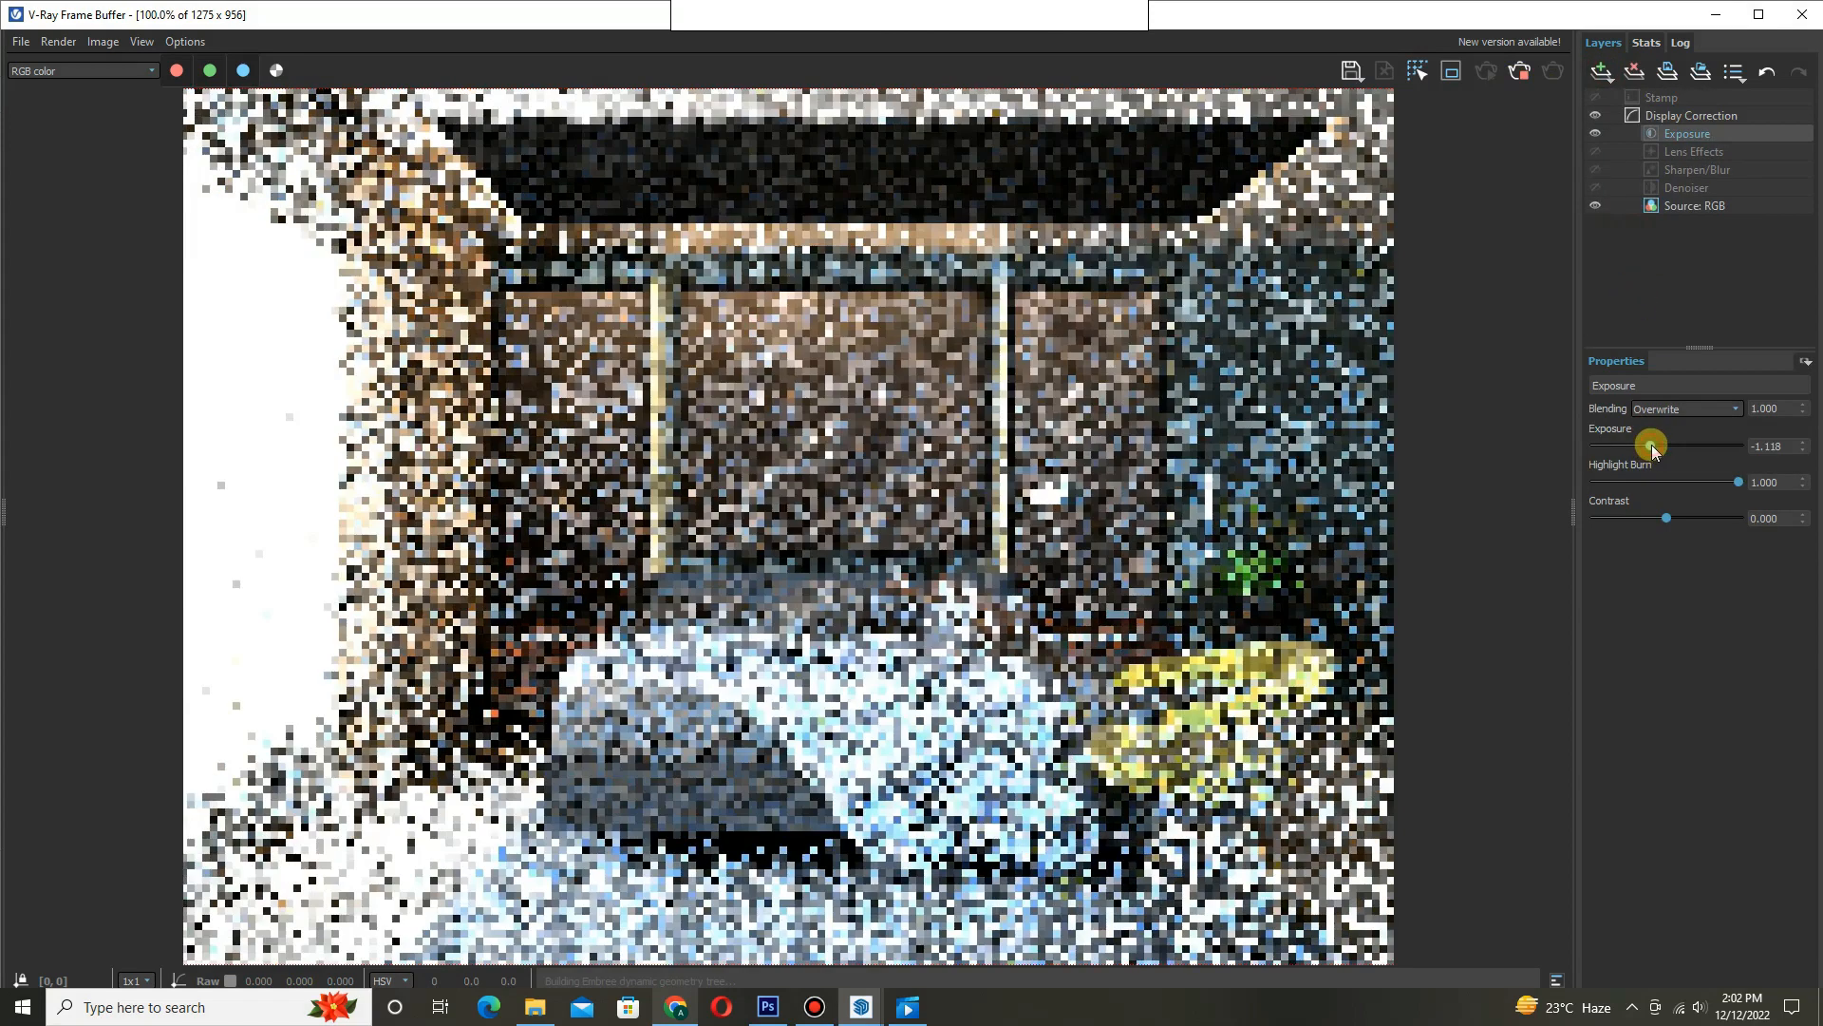
scroll(929, 460, down, 2)
double_click(929, 461)
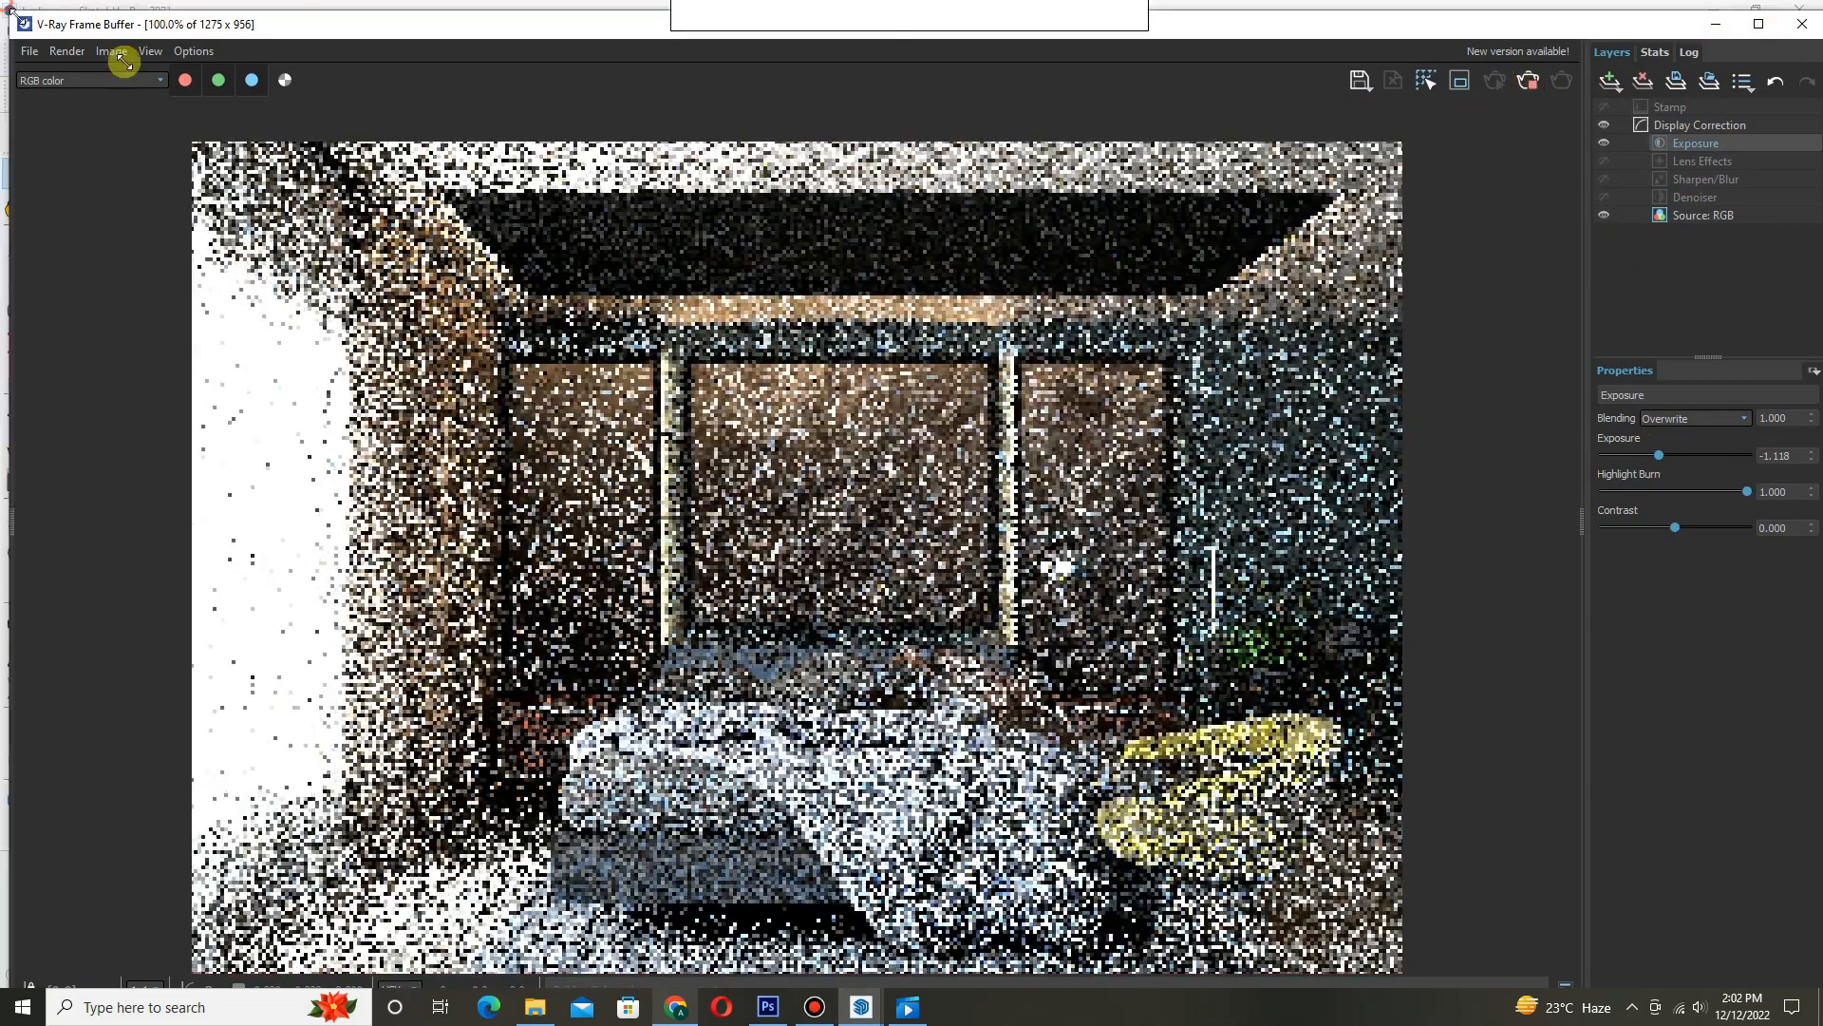
double_click(152, 5)
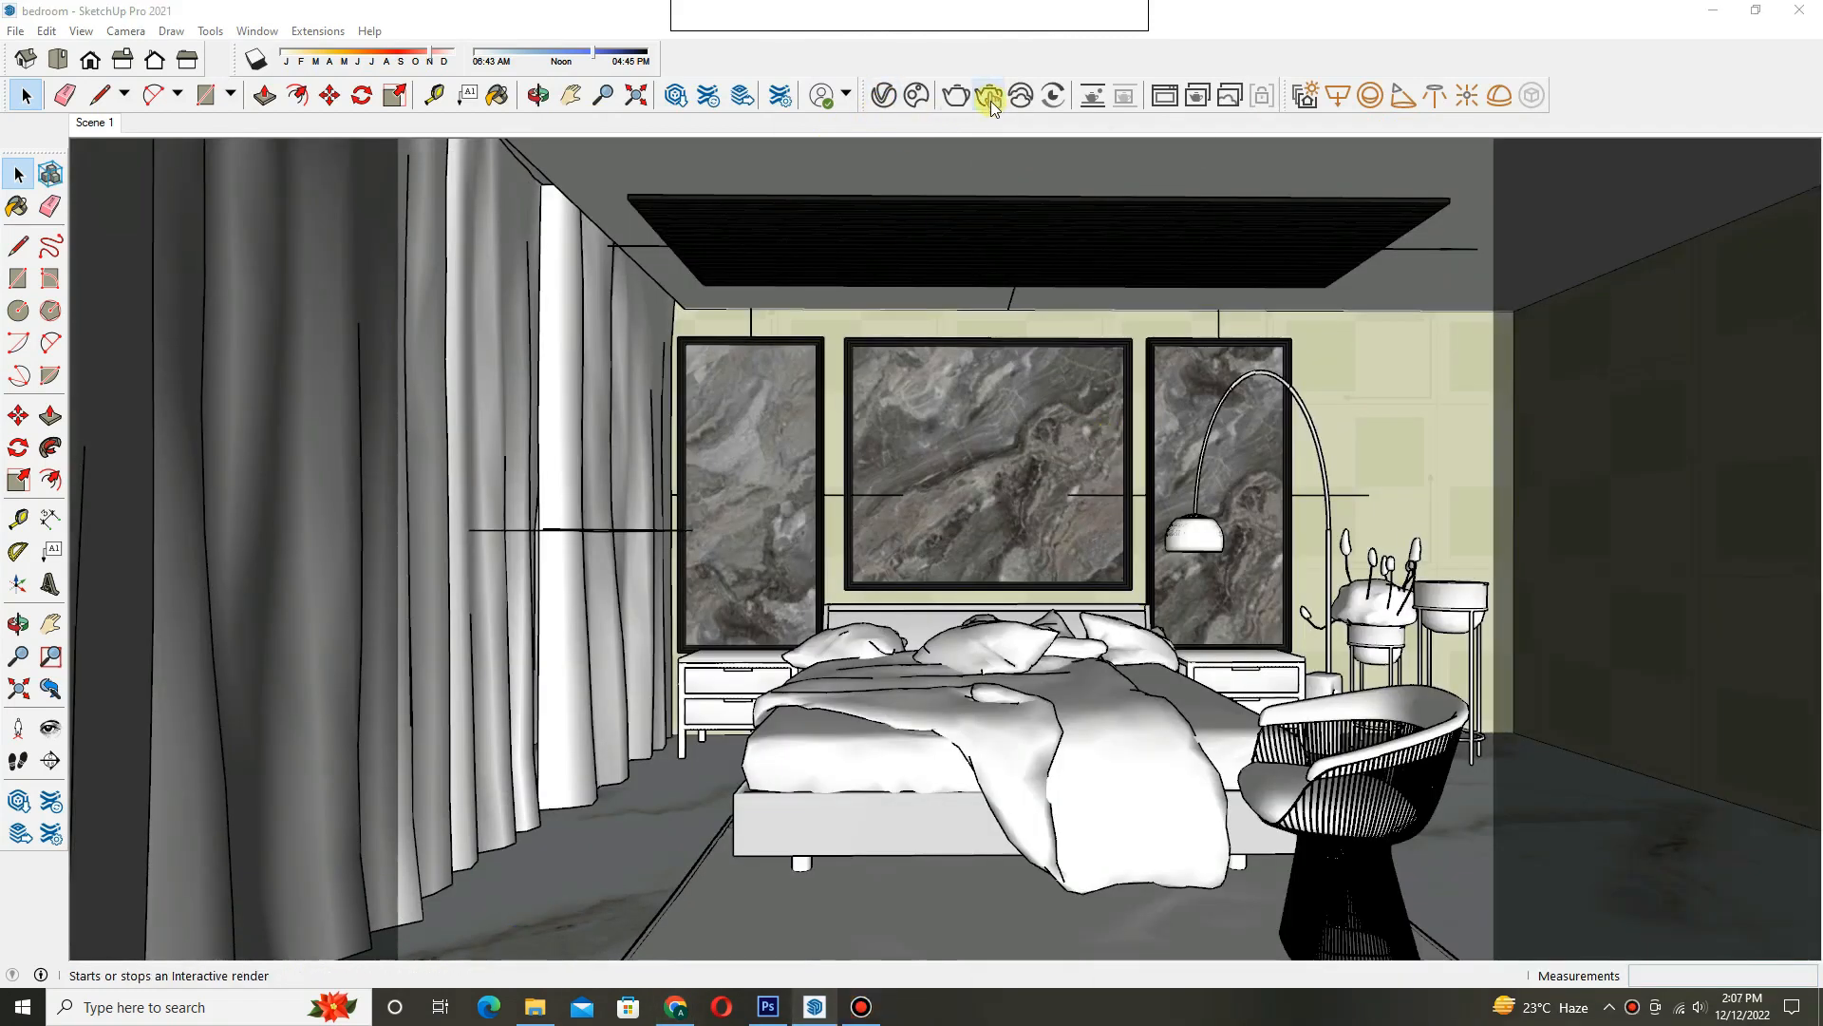
- Start an interactive V-Ray render of the reframed bedroom and reduce the frame buffer to a smaller window
click(990, 99)
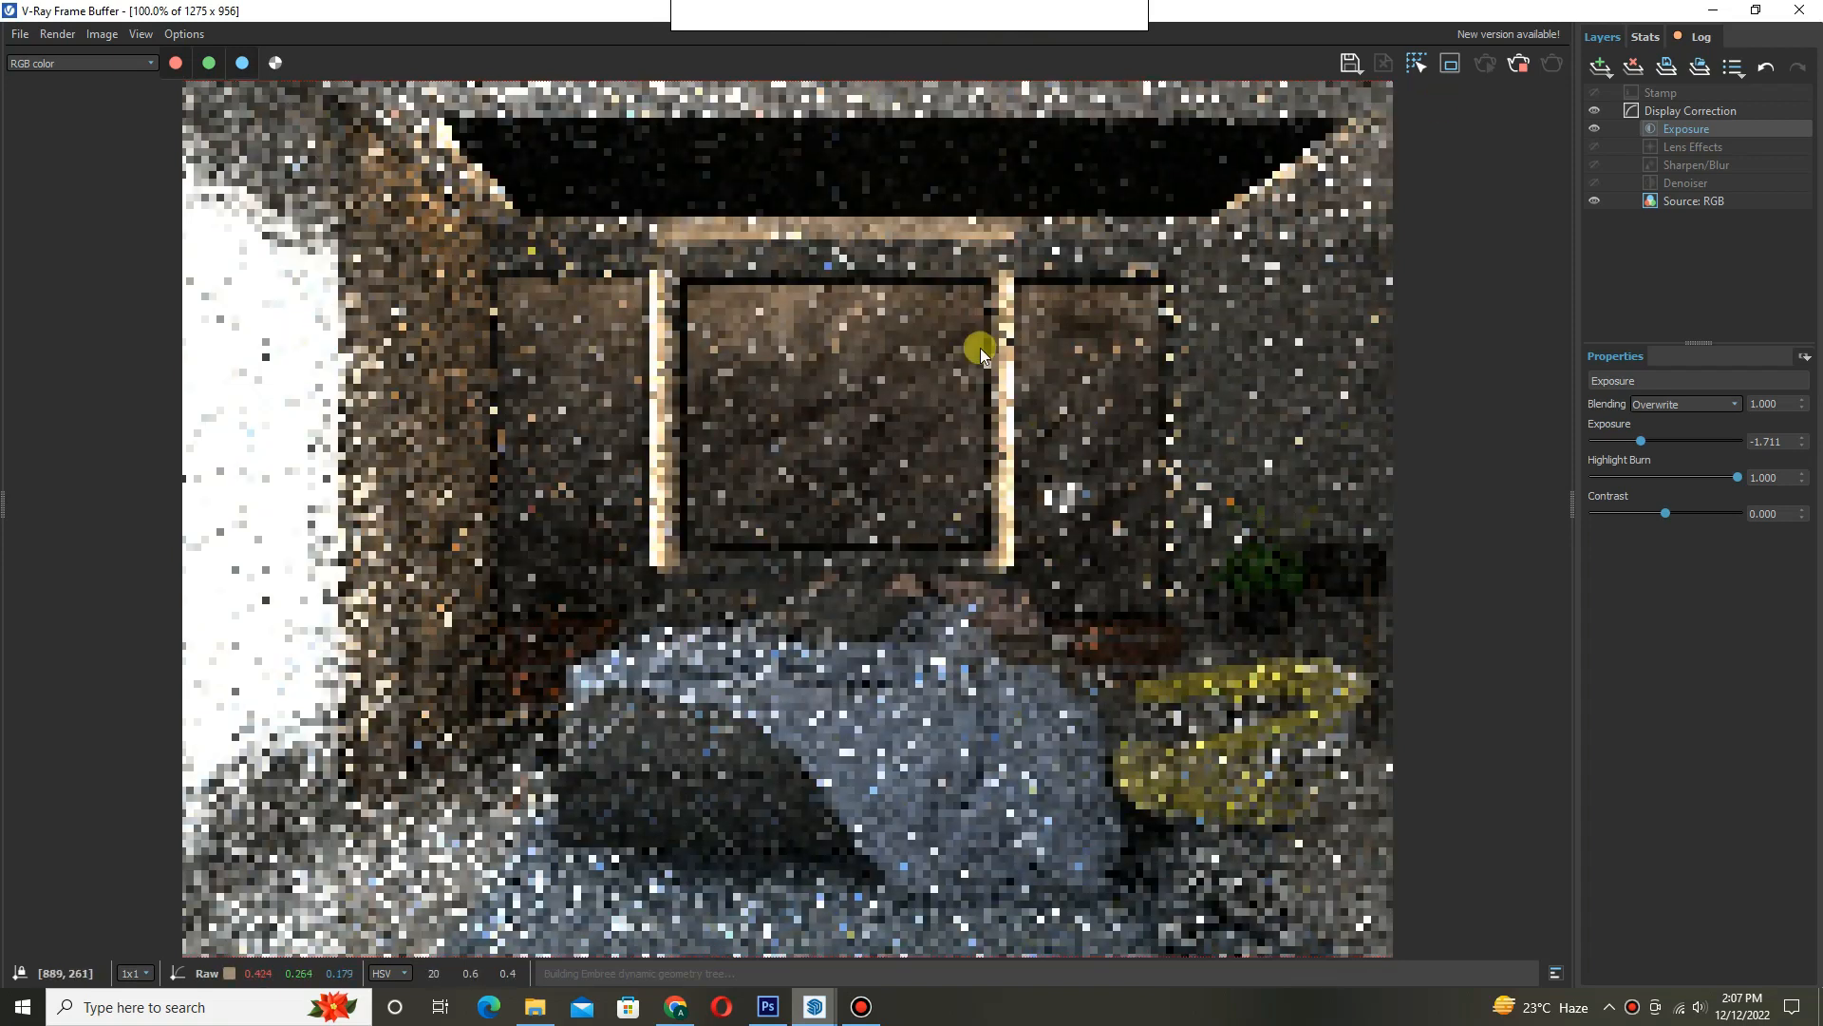
scroll(982, 348, up, 1)
scroll(982, 348, down, 1)
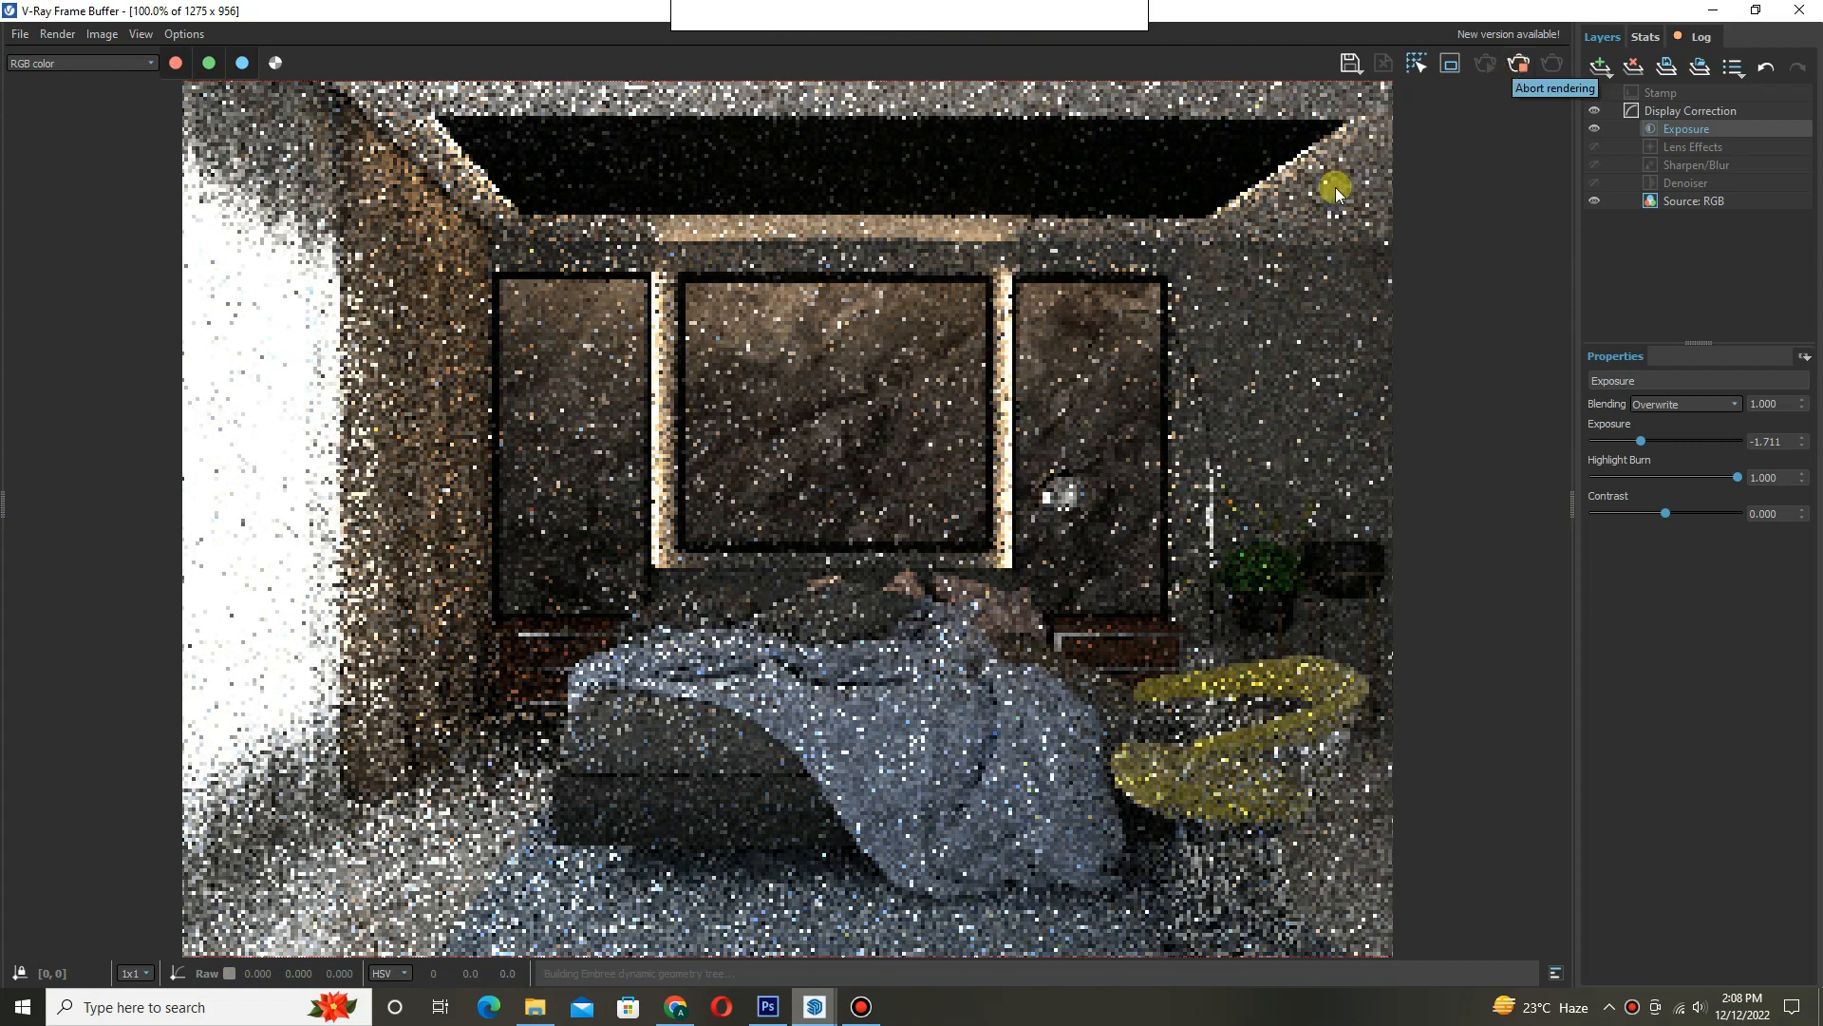
click(1755, 12)
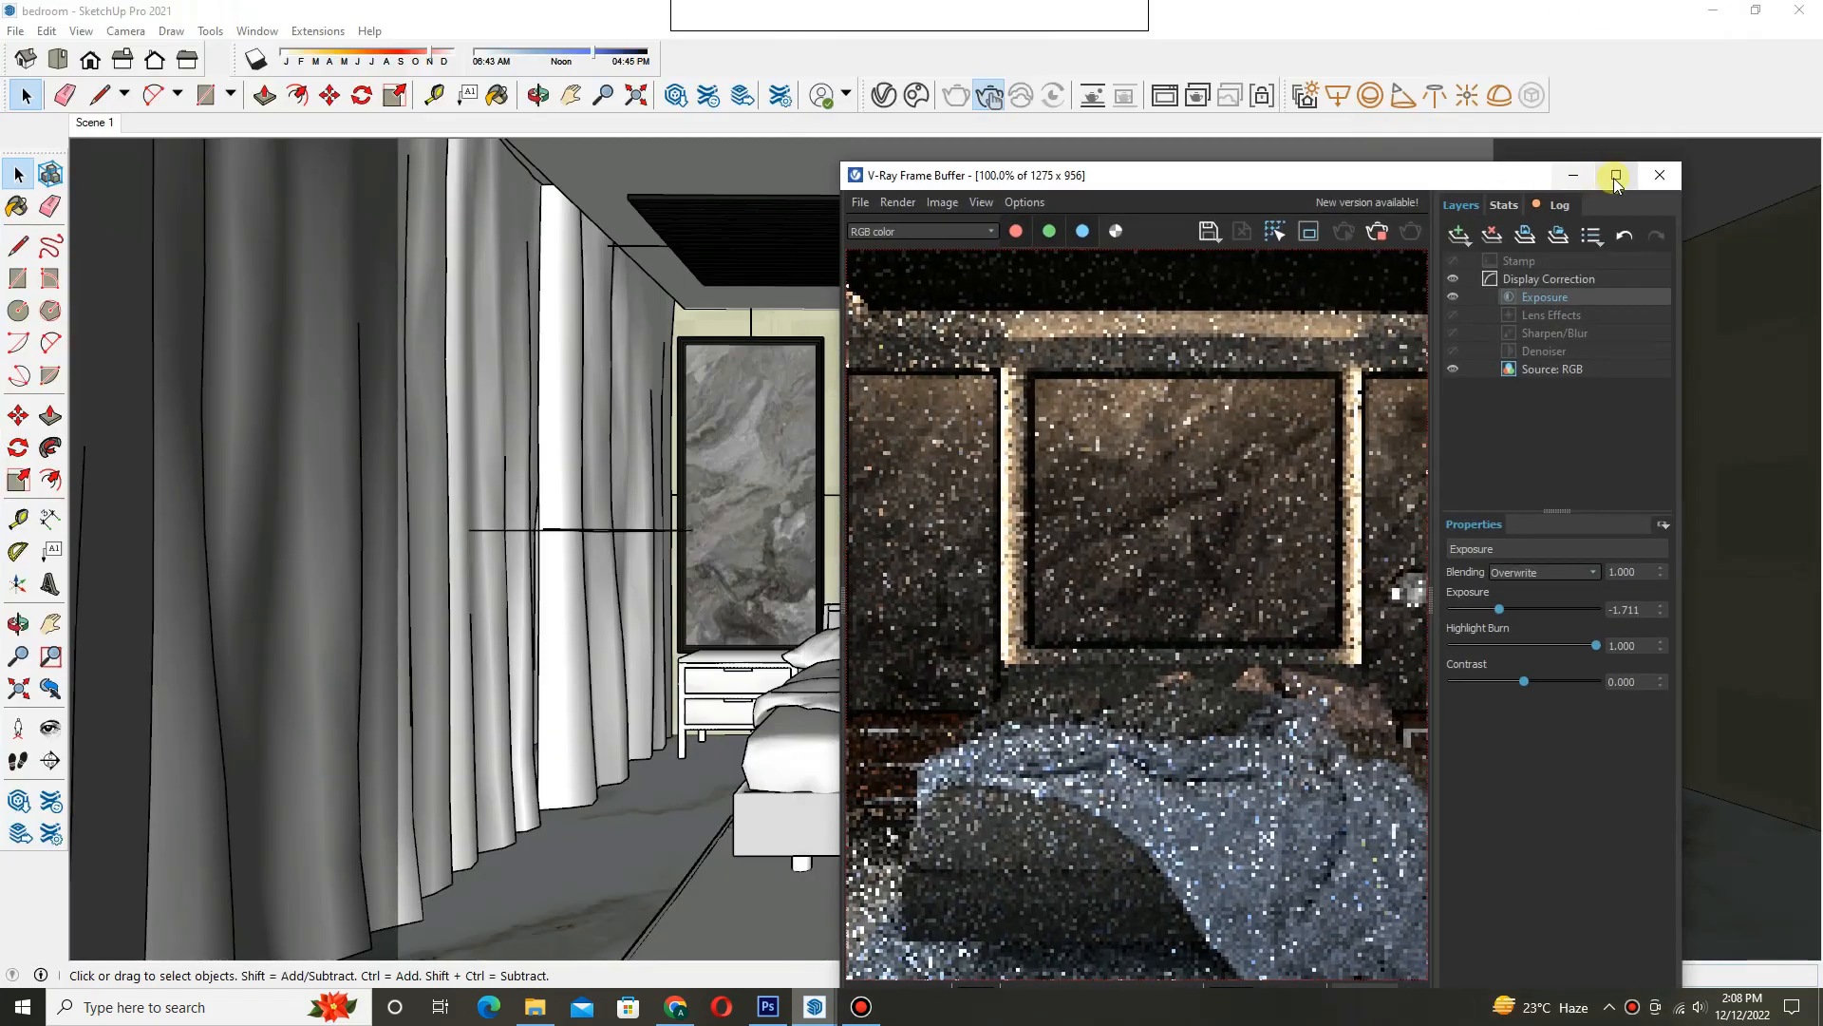
- Delete the slatted ceiling panel above the bed
drag(1427, 185, 1308, 171)
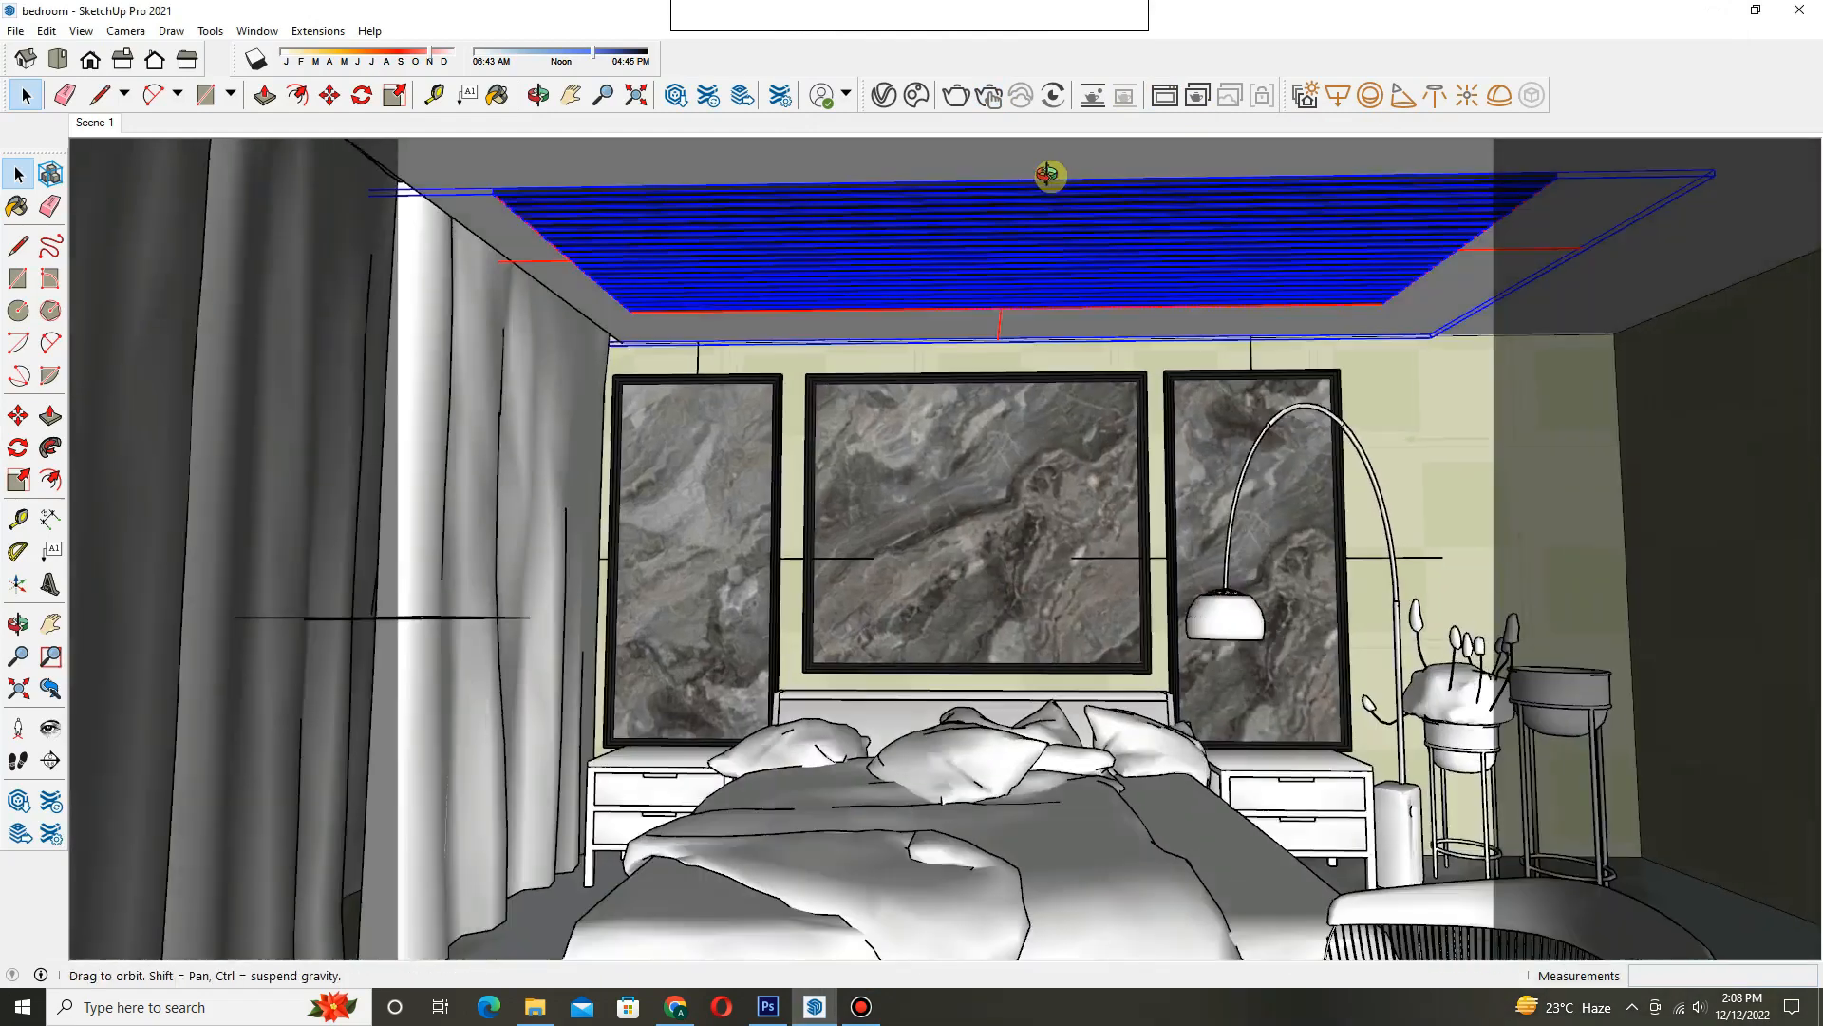
mouse_move(1051, 175)
middle_down()
mouse_move(887, 333)
mouse_move(876, 401)
mouse_move(912, 460)
middle_up()
click(920, 397)
key(Delete)
- Draw a large rectangle on the ceiling above the bed, leaving a border along the walls
scroll(903, 435, up, 1)
scroll(850, 480, down, 3)
key(r)
click(716, 504)
click(1253, 283)
scroll(1050, 390, up, 2)
key(p)
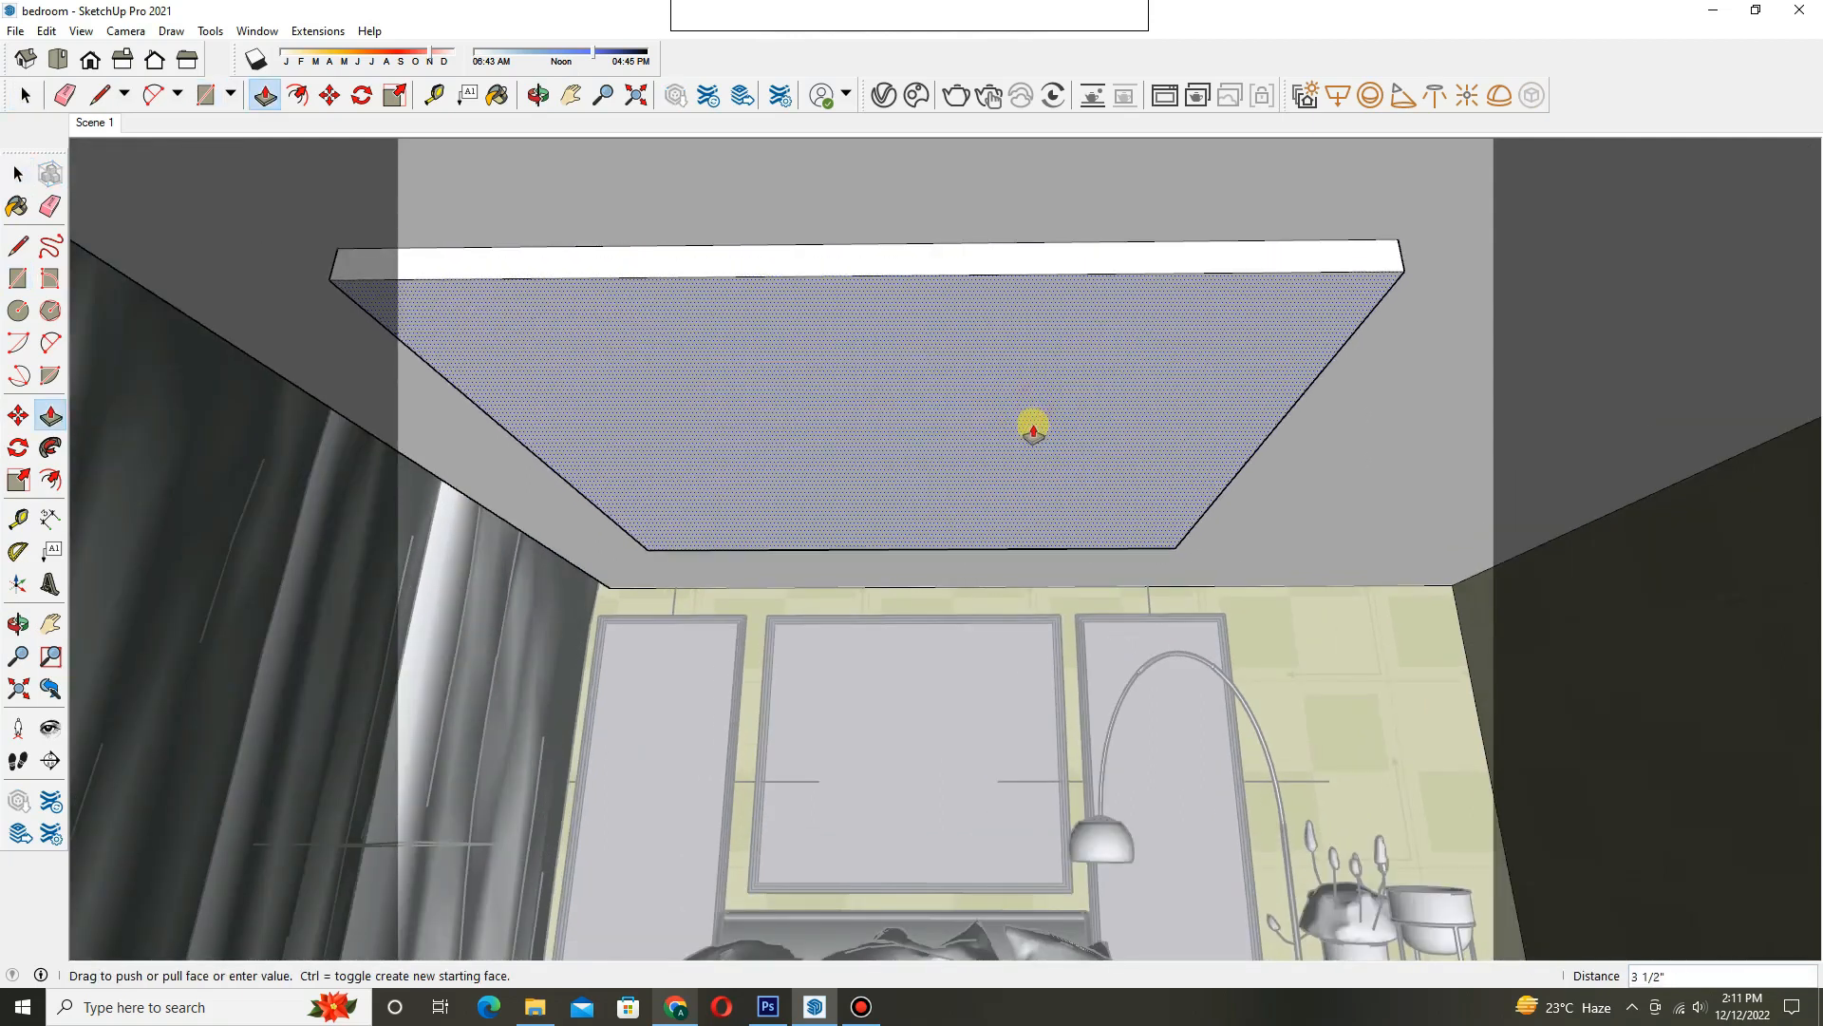
click(1034, 428)
scroll(950, 380, down, 2)
scroll(760, 333, up, 3)
key(ctrl)
click(729, 347)
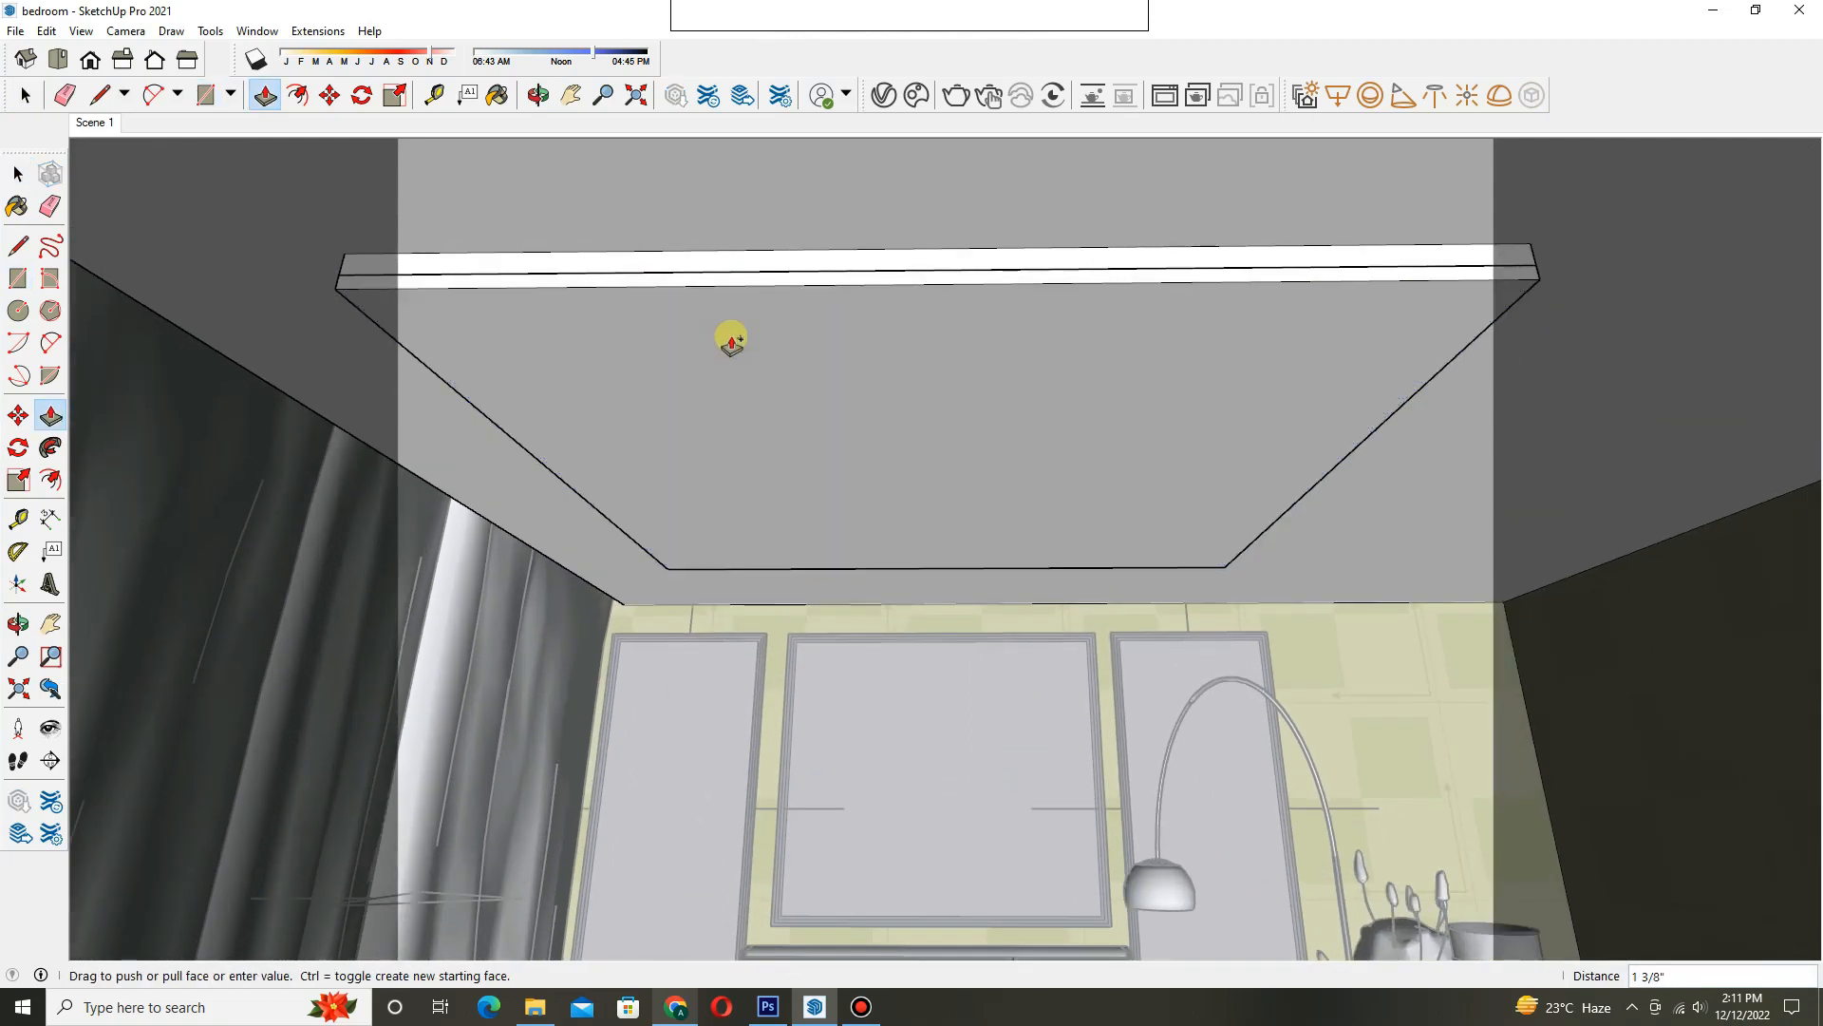
scroll(570, 285, up, 2)
text(2)
key(Return)
middle_drag(561, 278, 658, 320)
key(space)
key(ctrl+z)
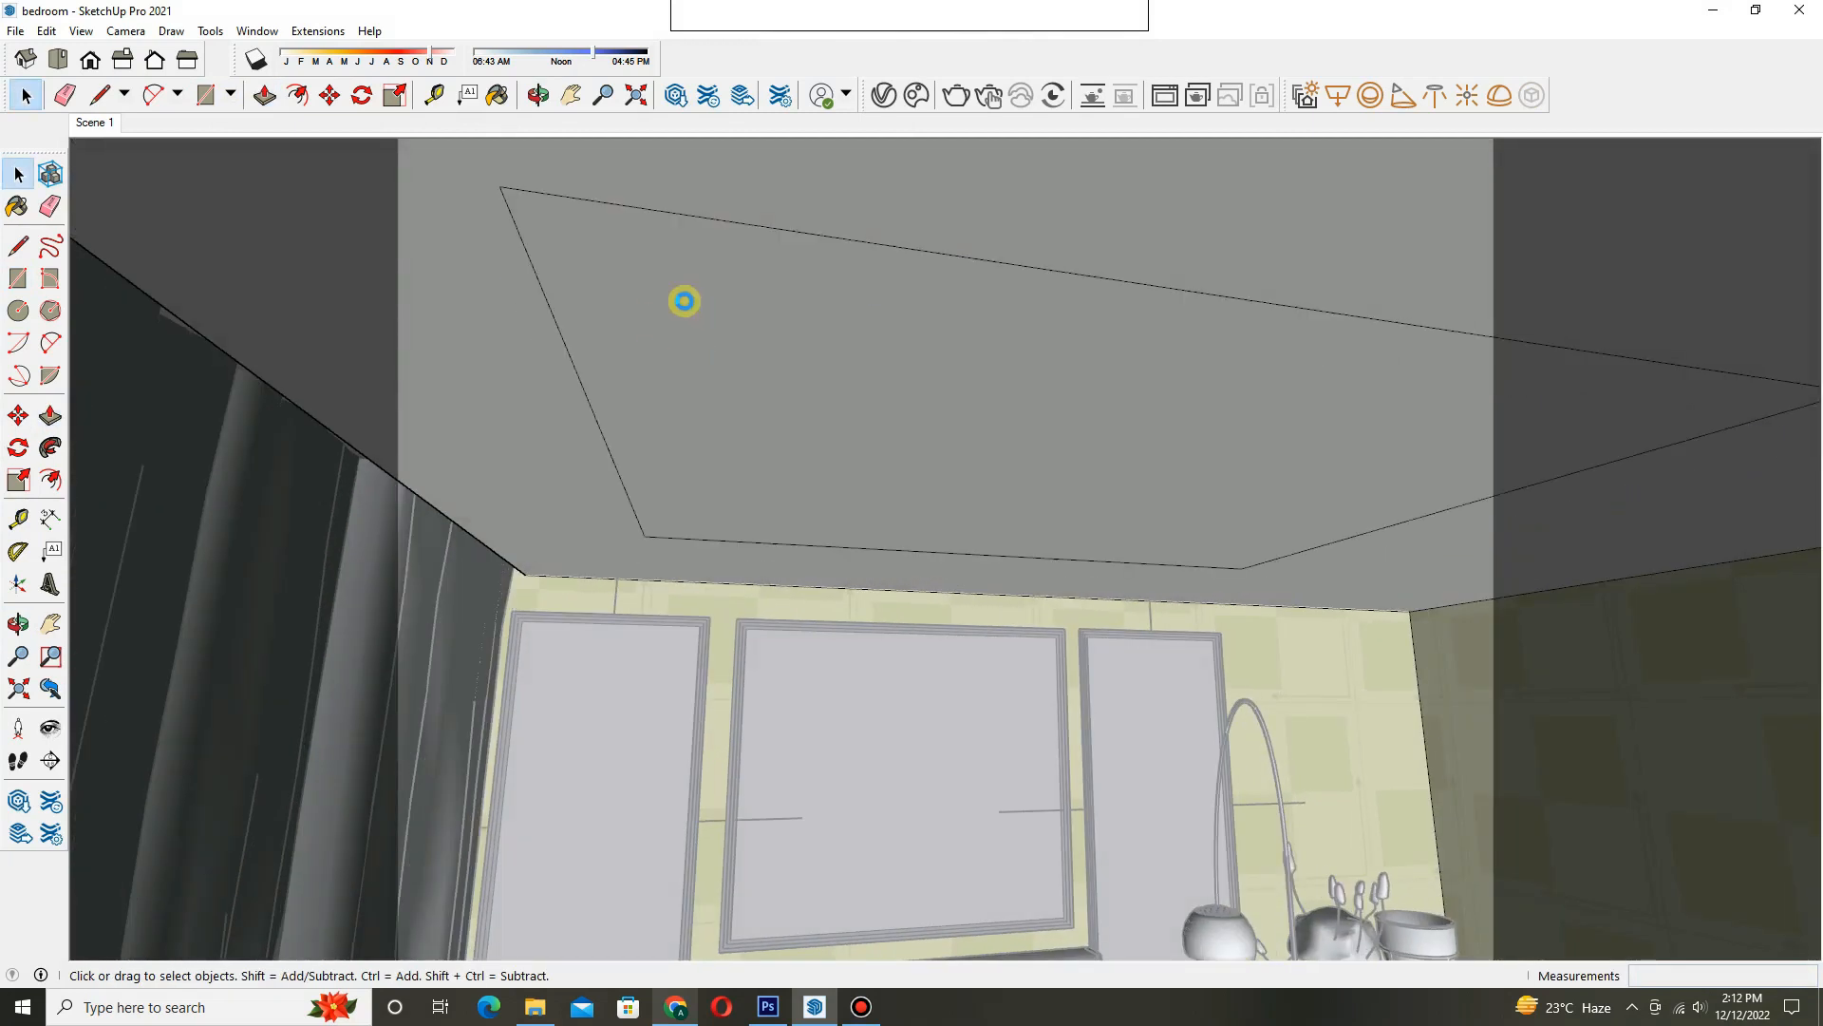
- Group the ceiling rectangle and extrude it 2" down inside the group
double_click(830, 371)
middle_drag(745, 361, 574, 304)
right_click(830, 370)
click(911, 533)
double_click(742, 370)
key(p)
click(789, 361)
text(2)
key(Return)
- Extrude a second 2" tier from the underside of the ceiling panel as a new face
key(ctrl)
click(661, 325)
key(Return)
key(ctrl+z)
click(594, 230)
text(2")
key(Return)
- Extend the side faces of the lower ceiling tier outward by 2"
middle_drag(595, 240, 1044, 443)
key(Return)
mouse_move(1181, 443)
middle_down()
mouse_move(1063, 454)
mouse_move(1095, 464)
mouse_move(1107, 610)
mouse_move(1029, 532)
mouse_move(1188, 582)
mouse_move(1009, 529)
mouse_move(1143, 554)
mouse_move(1067, 537)
mouse_move(1081, 520)
mouse_move(989, 533)
mouse_move(984, 469)
mouse_move(1046, 304)
mouse_move(999, 321)
mouse_move(1033, 402)
mouse_move(1052, 558)
middle_up()
double_click(1132, 453)
text(2")
key(Return)
- Offset the panel's underside inward and extrude the inner face in 2" tiers to form a smaller stepped panel
key(b)
key(f)
click(1046, 292)
click(1041, 347)
key(p)
click(1033, 402)
text(2")
key(Return)
mouse_move(1052, 494)
middle_down()
mouse_move(1053, 477)
mouse_move(1032, 585)
mouse_move(1031, 568)
mouse_move(961, 623)
mouse_move(925, 725)
mouse_move(1124, 521)
mouse_move(1181, 638)
mouse_move(1058, 631)
mouse_move(896, 550)
mouse_move(1038, 659)
mouse_move(826, 550)
mouse_move(631, 561)
middle_up()
key(Return)
key(space)
scroll(631, 562, down, 5)
click(630, 561)
key(b)
middle_drag(854, 513, 1130, 494)
middle_drag(1331, 460, 1017, 509)
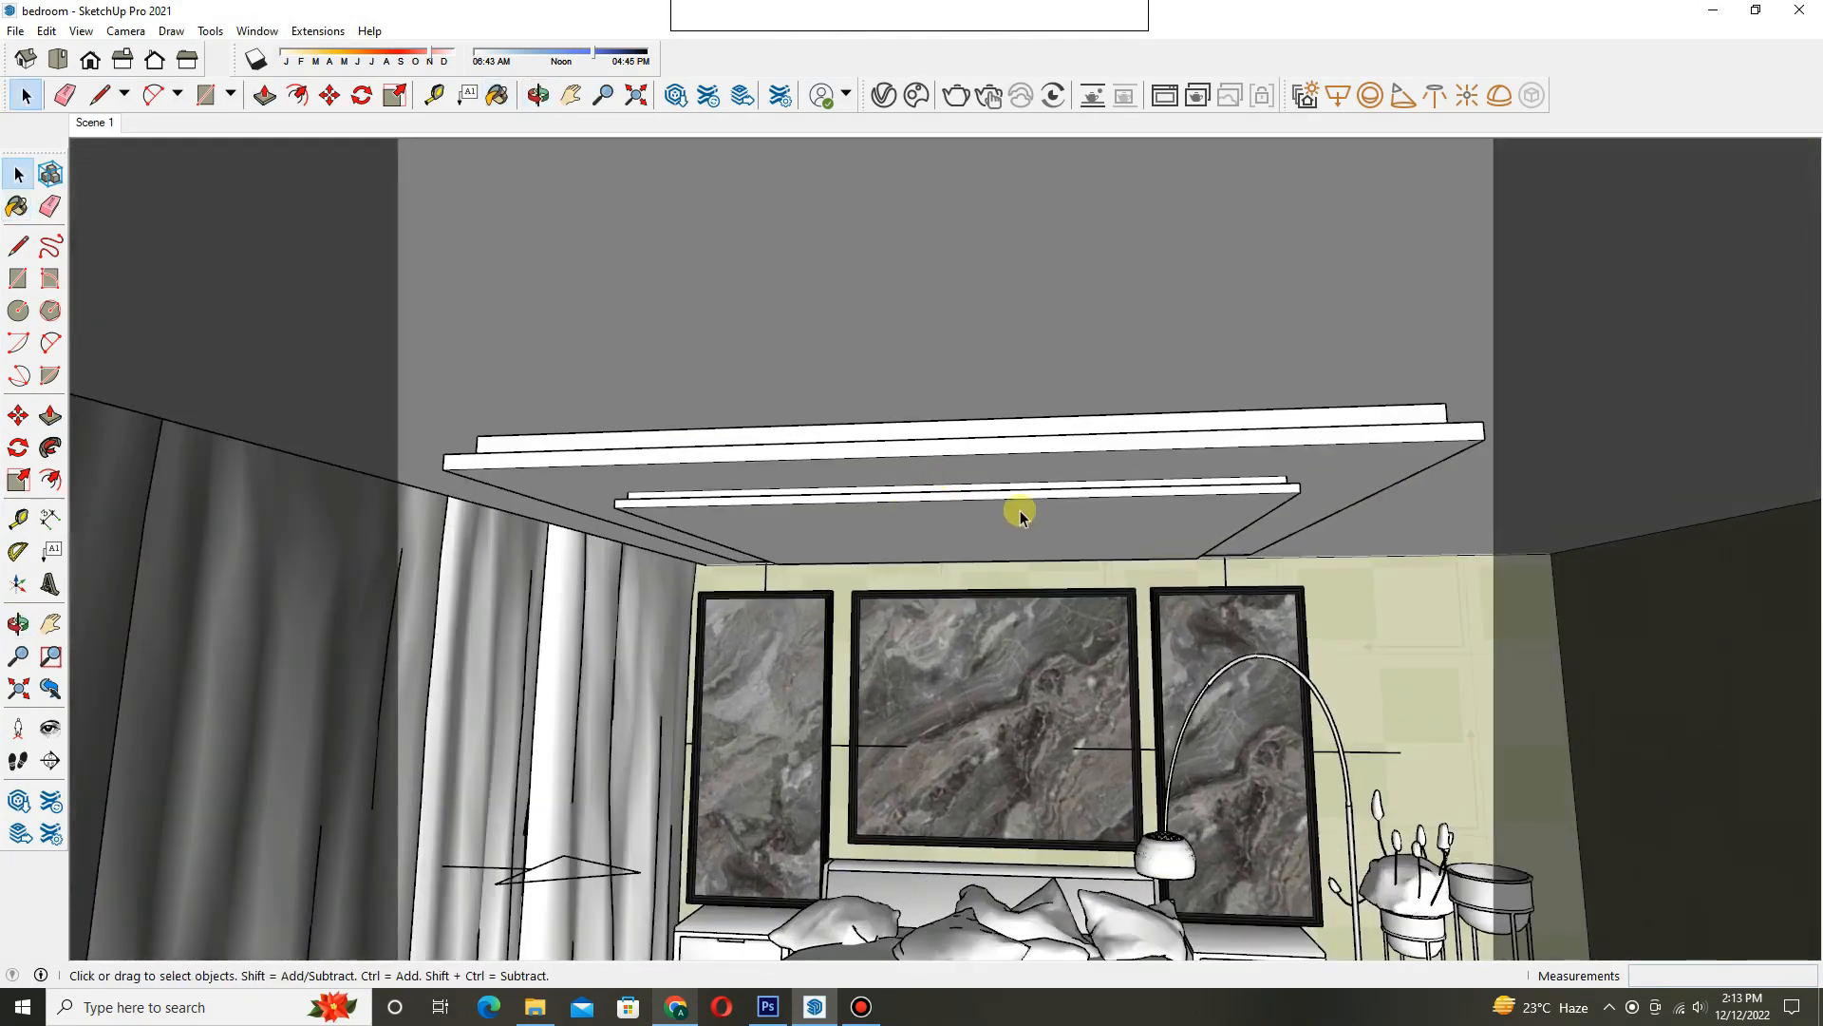
- Paint the recessed side faces of both stepped ceiling panels with Color D05
click(1786, 385)
click(1791, 322)
scroll(1701, 613, down, 4)
scroll(1701, 613, up, 7)
click(1635, 617)
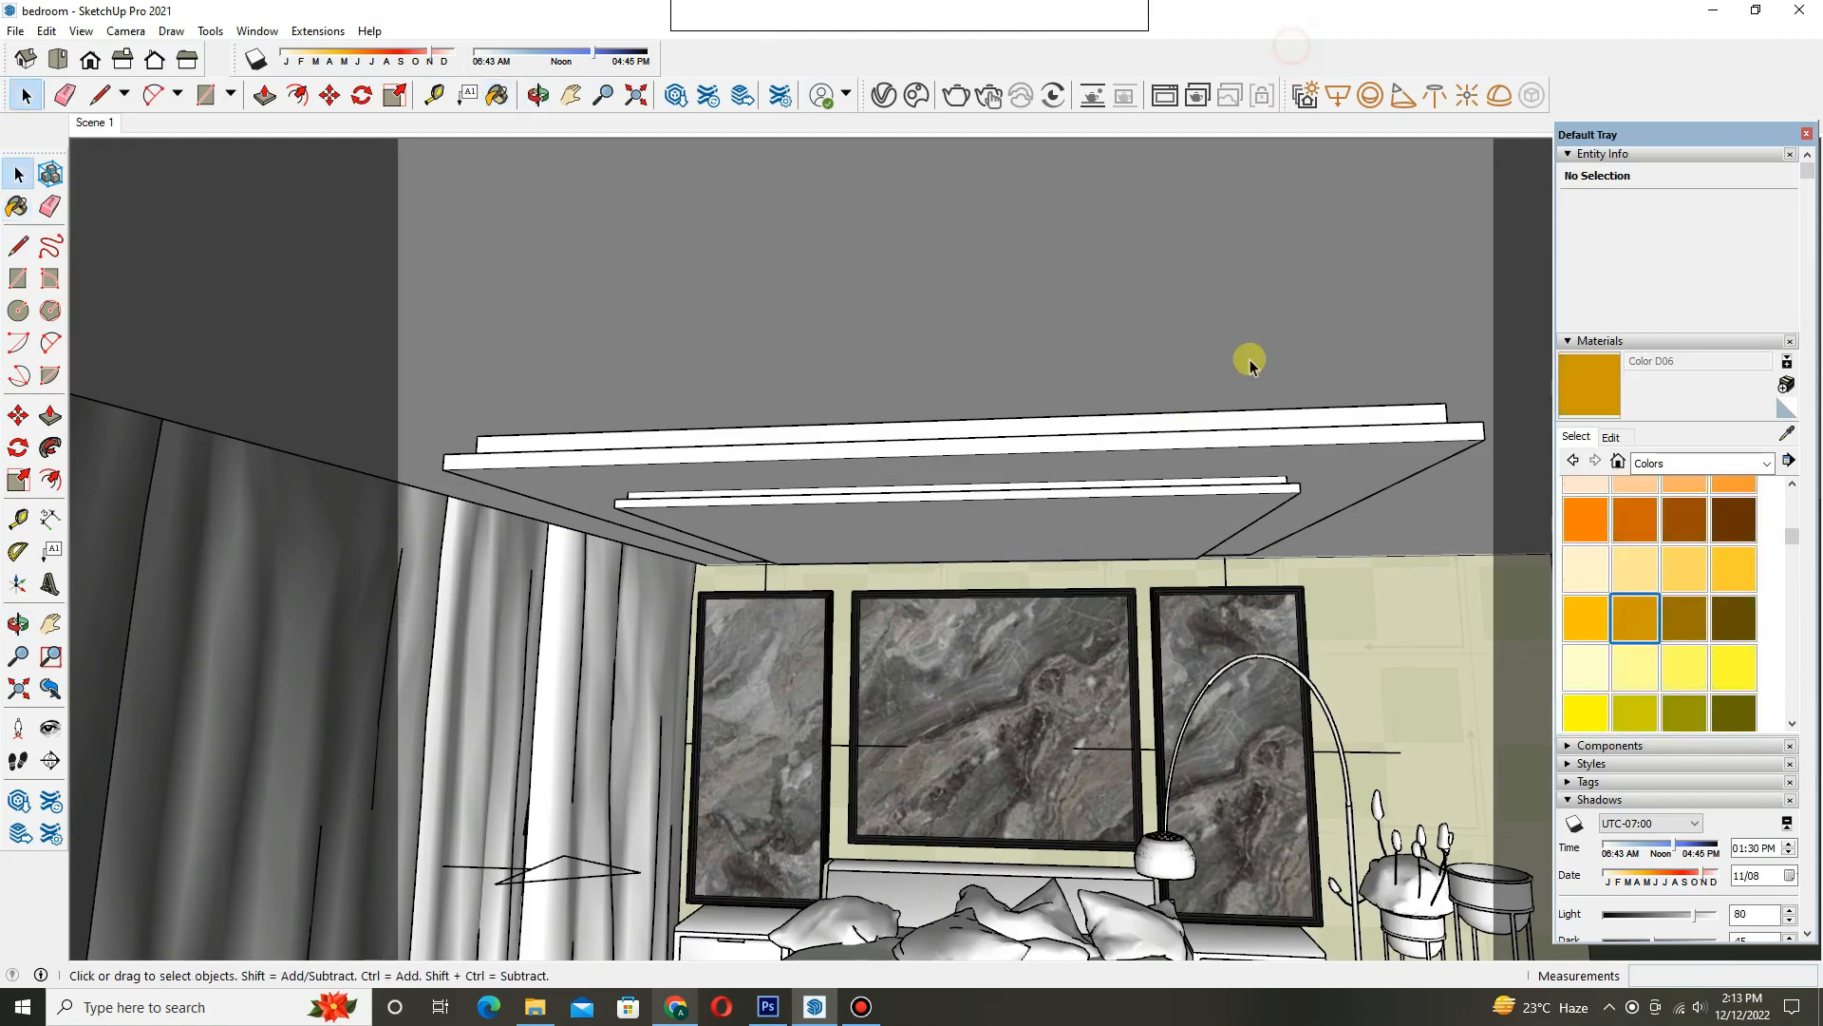
double_click(1260, 412)
scroll(1262, 415, up, 3)
key(b)
click(1246, 415)
key(ctrl+z)
key(ctrl+z)
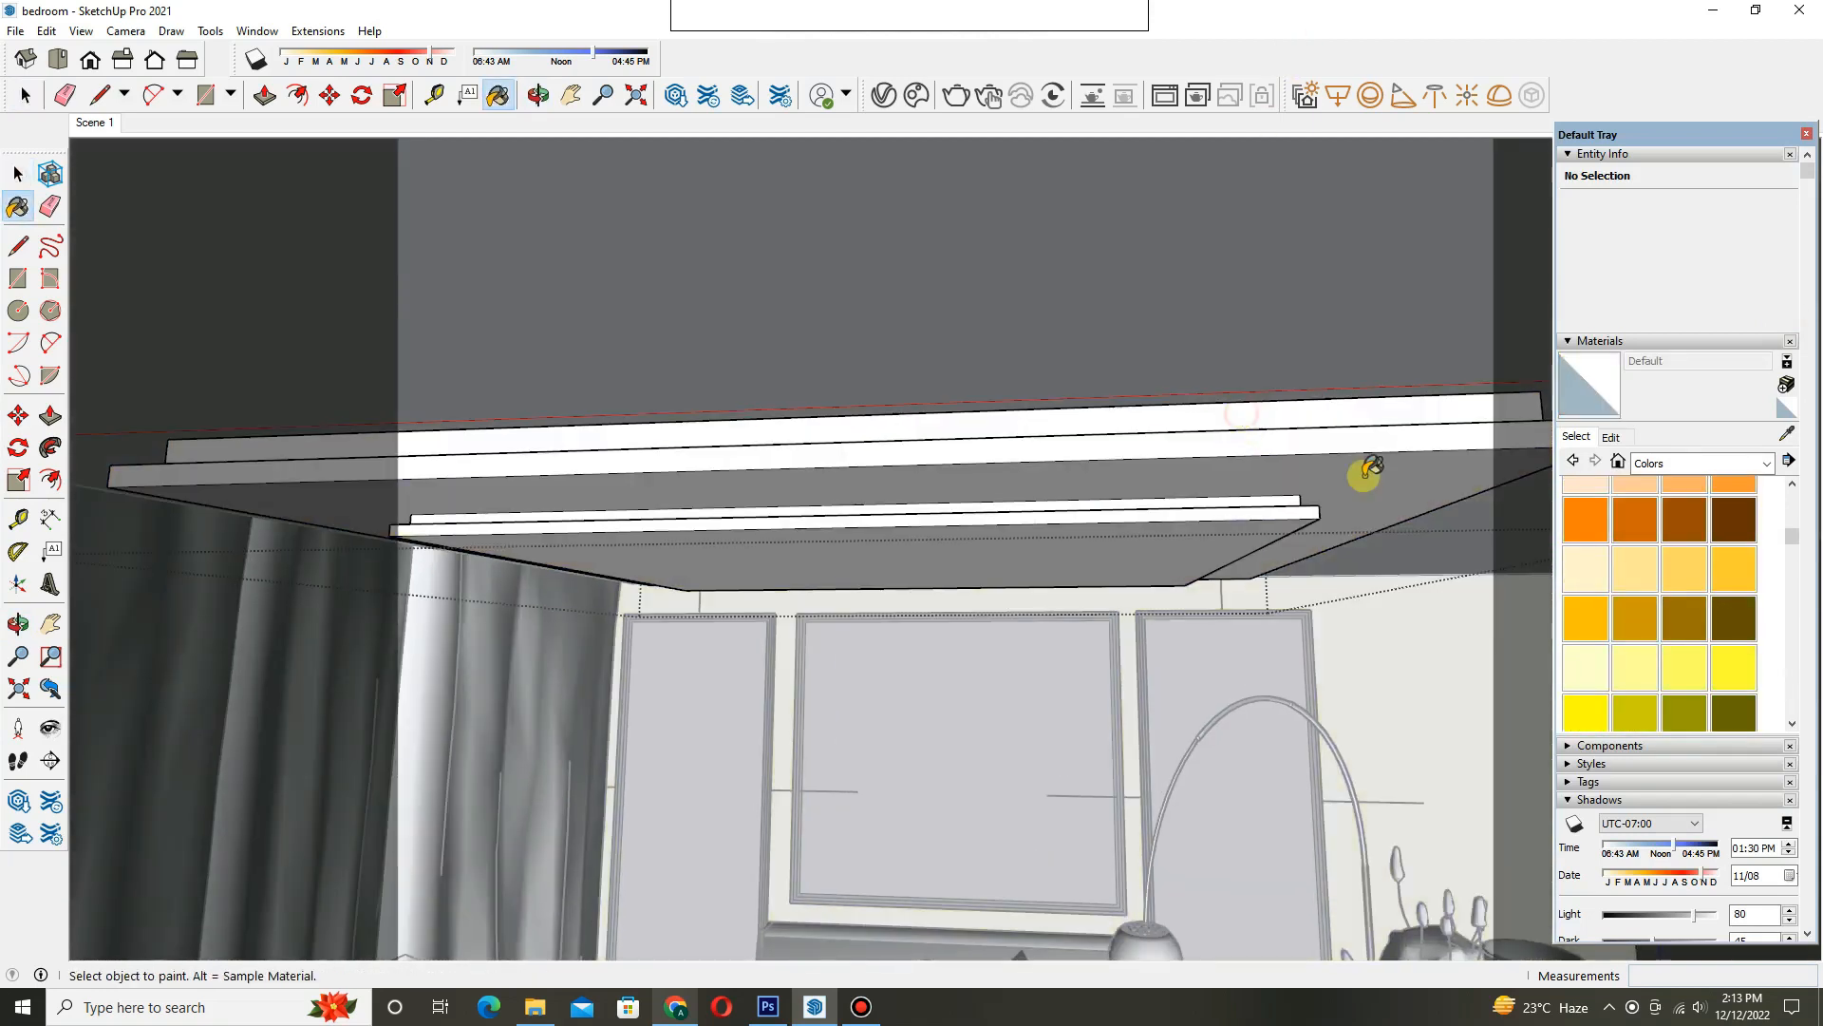
click(1388, 437)
mouse_move(1388, 437)
middle_down()
mouse_move(1270, 447)
mouse_move(1079, 522)
mouse_move(810, 529)
mouse_move(760, 607)
mouse_move(860, 498)
mouse_move(773, 439)
mouse_move(813, 358)
mouse_move(903, 533)
mouse_move(791, 627)
mouse_move(448, 664)
mouse_move(957, 541)
mouse_move(399, 472)
mouse_move(734, 704)
middle_up()
click(840, 524)
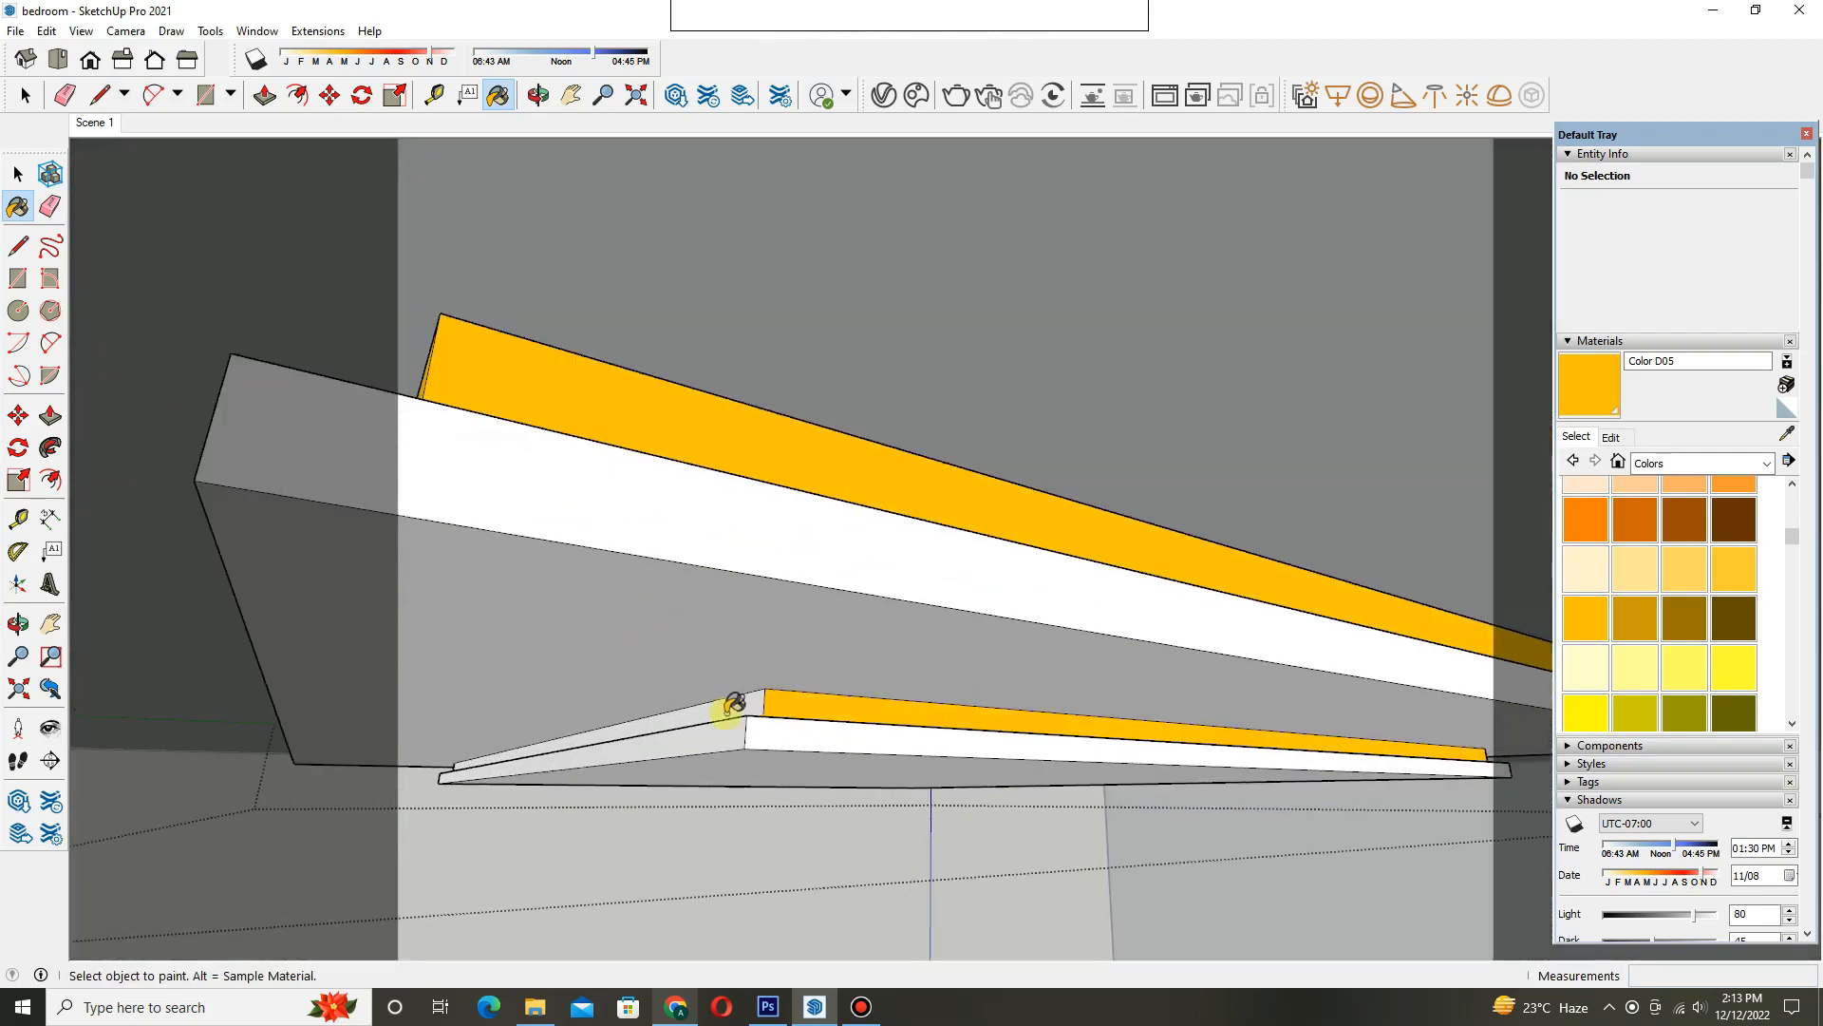
- Sample the marble material from the wall panel and apply it to the undersides of the stepped ceiling panels
click(94, 123)
key(space)
click(1806, 134)
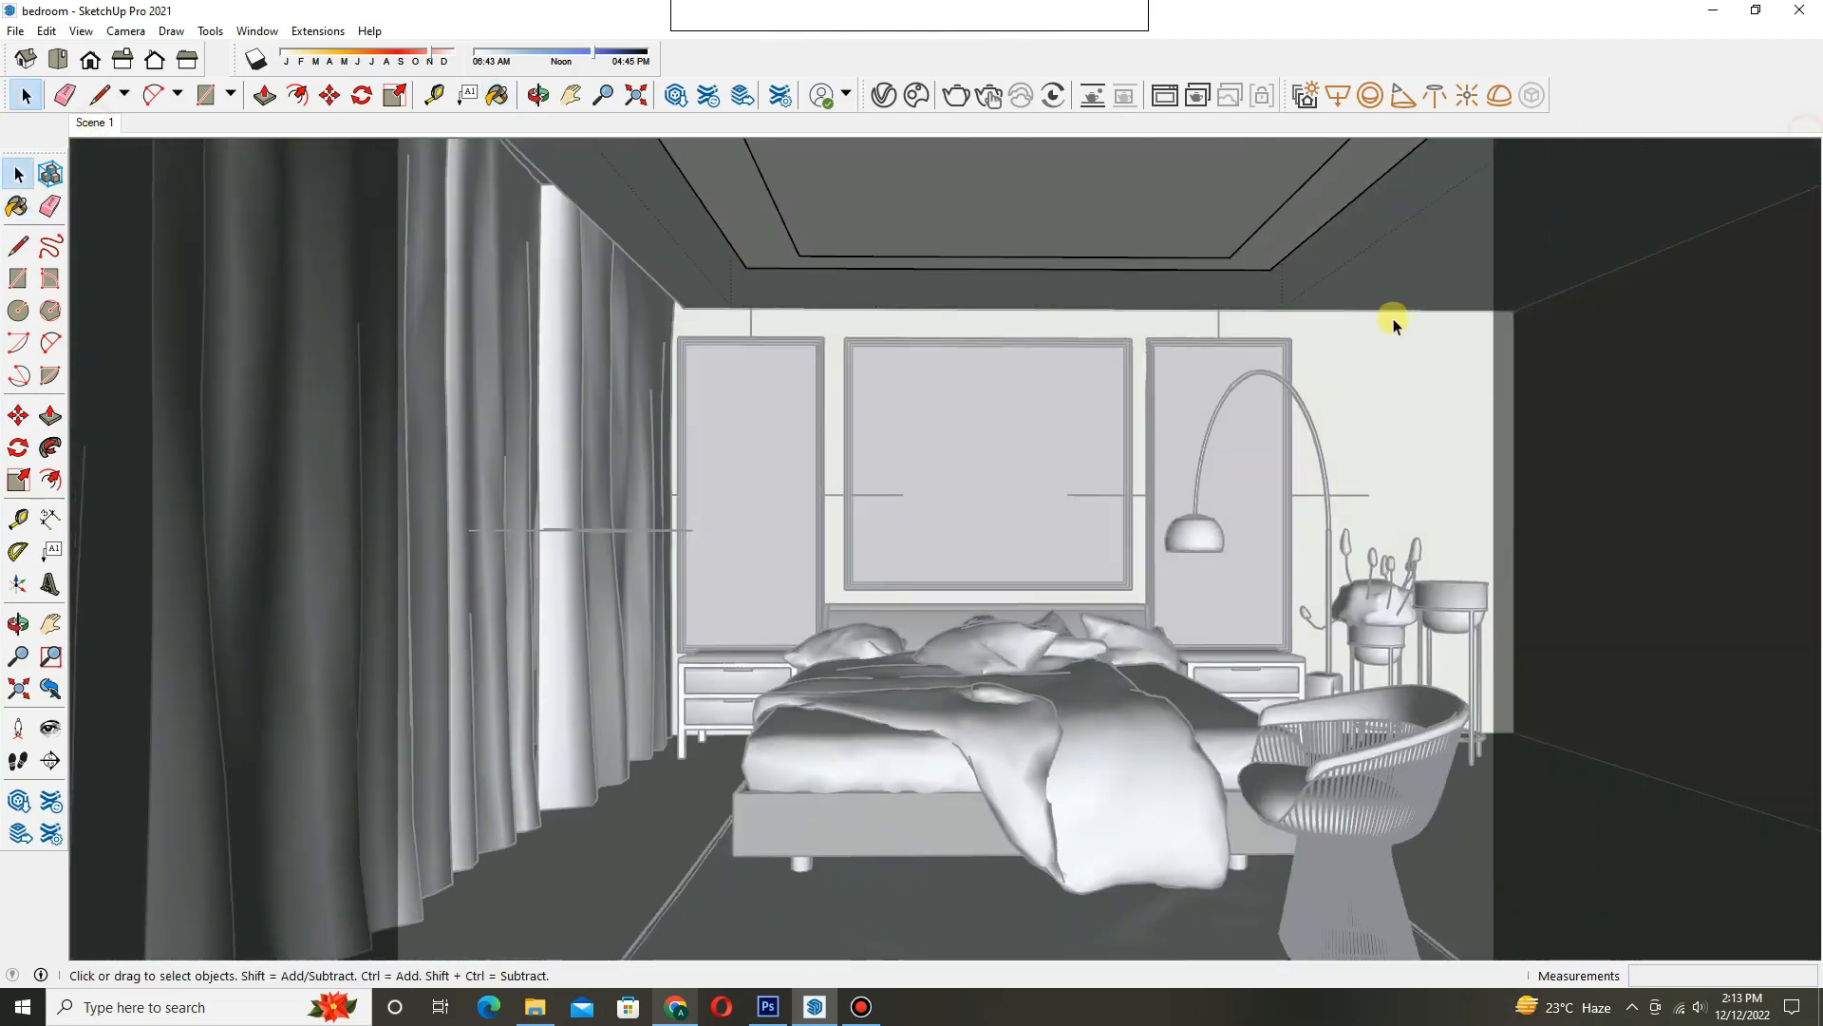
key(b)
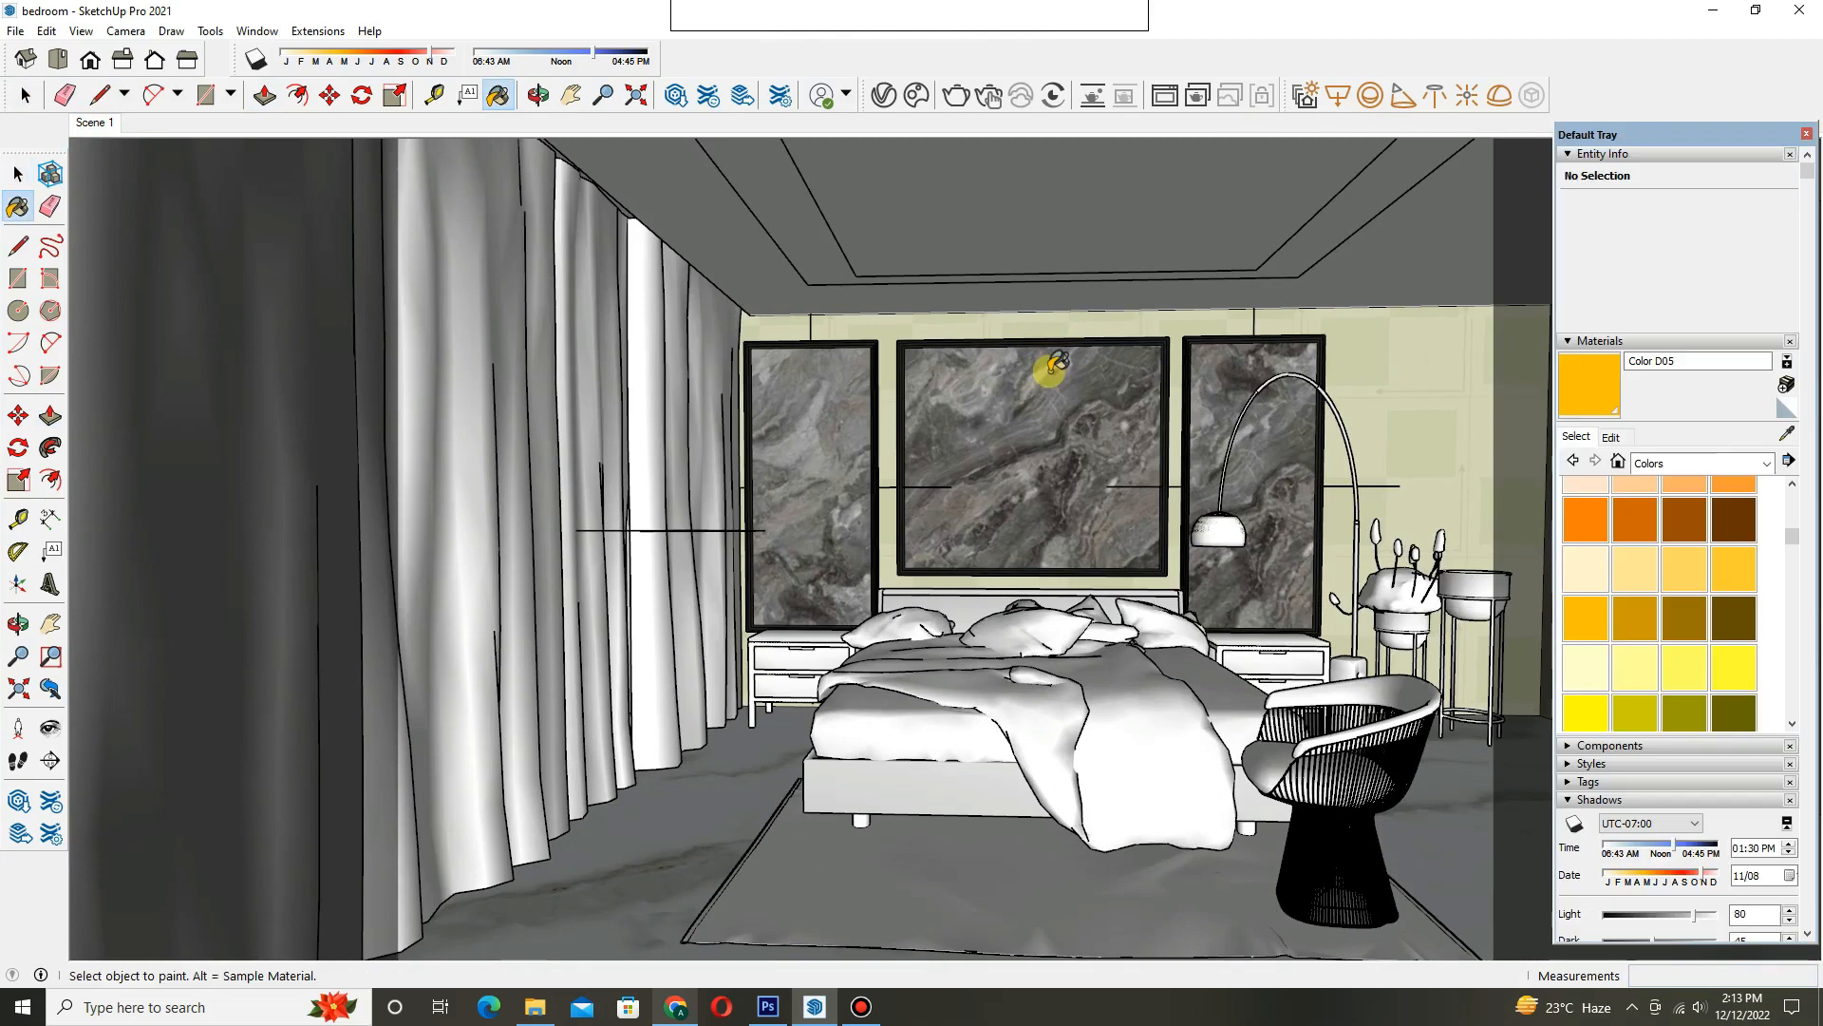
alt+click(1080, 421)
ctrl+click(1083, 216)
key(space)
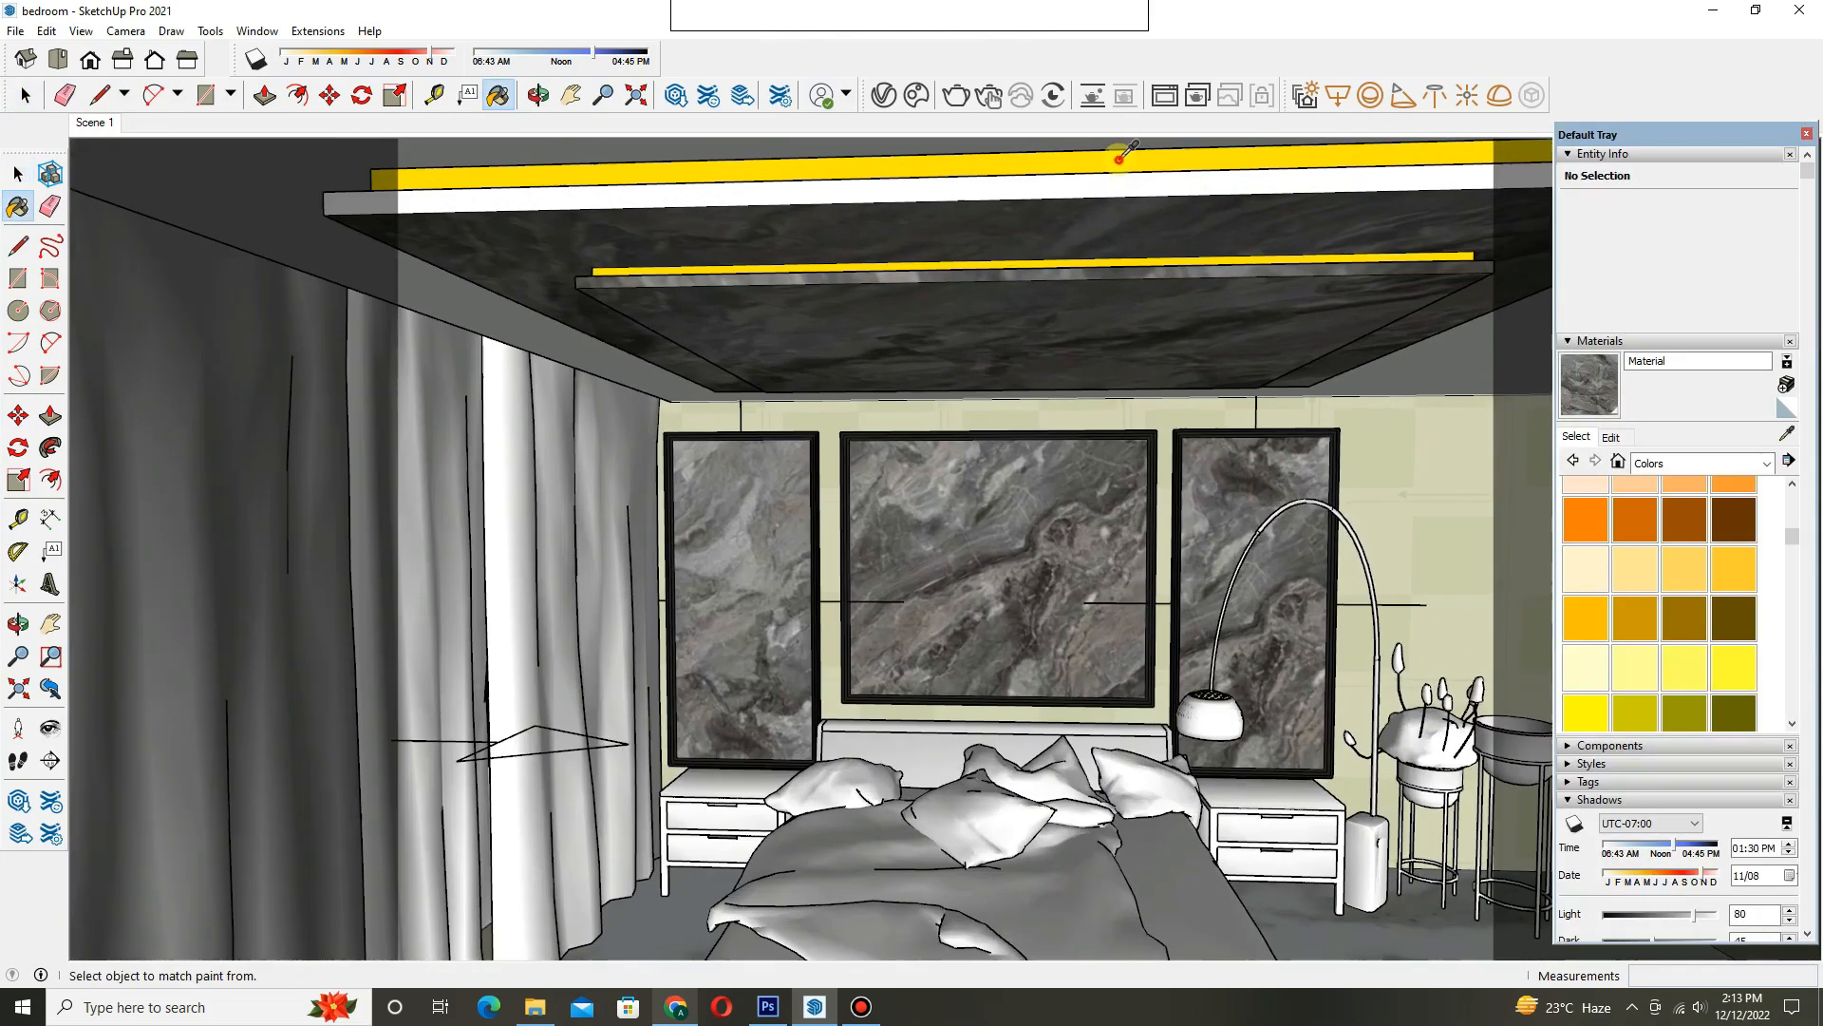
- Add an Emissive layer to the Color D05 material, using its yellow-orange diffuse color and an intensity of 7.5
click(883, 95)
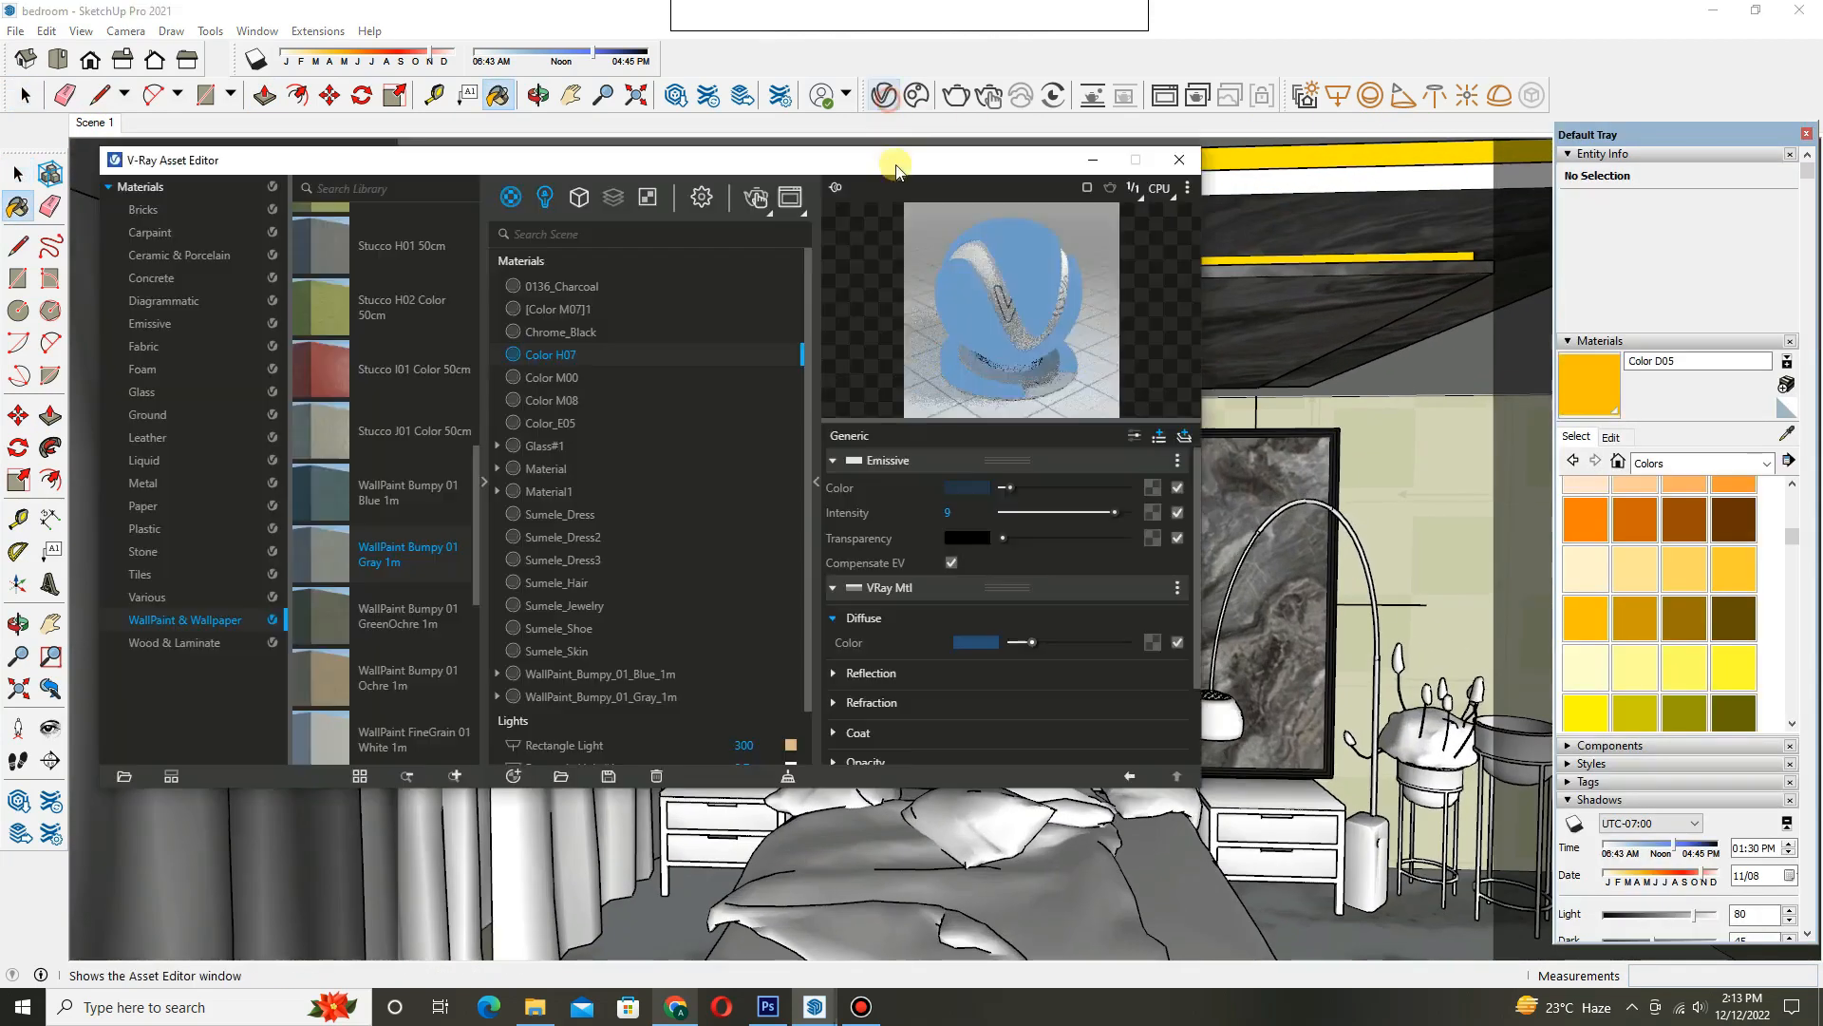
click(1188, 442)
click(1151, 483)
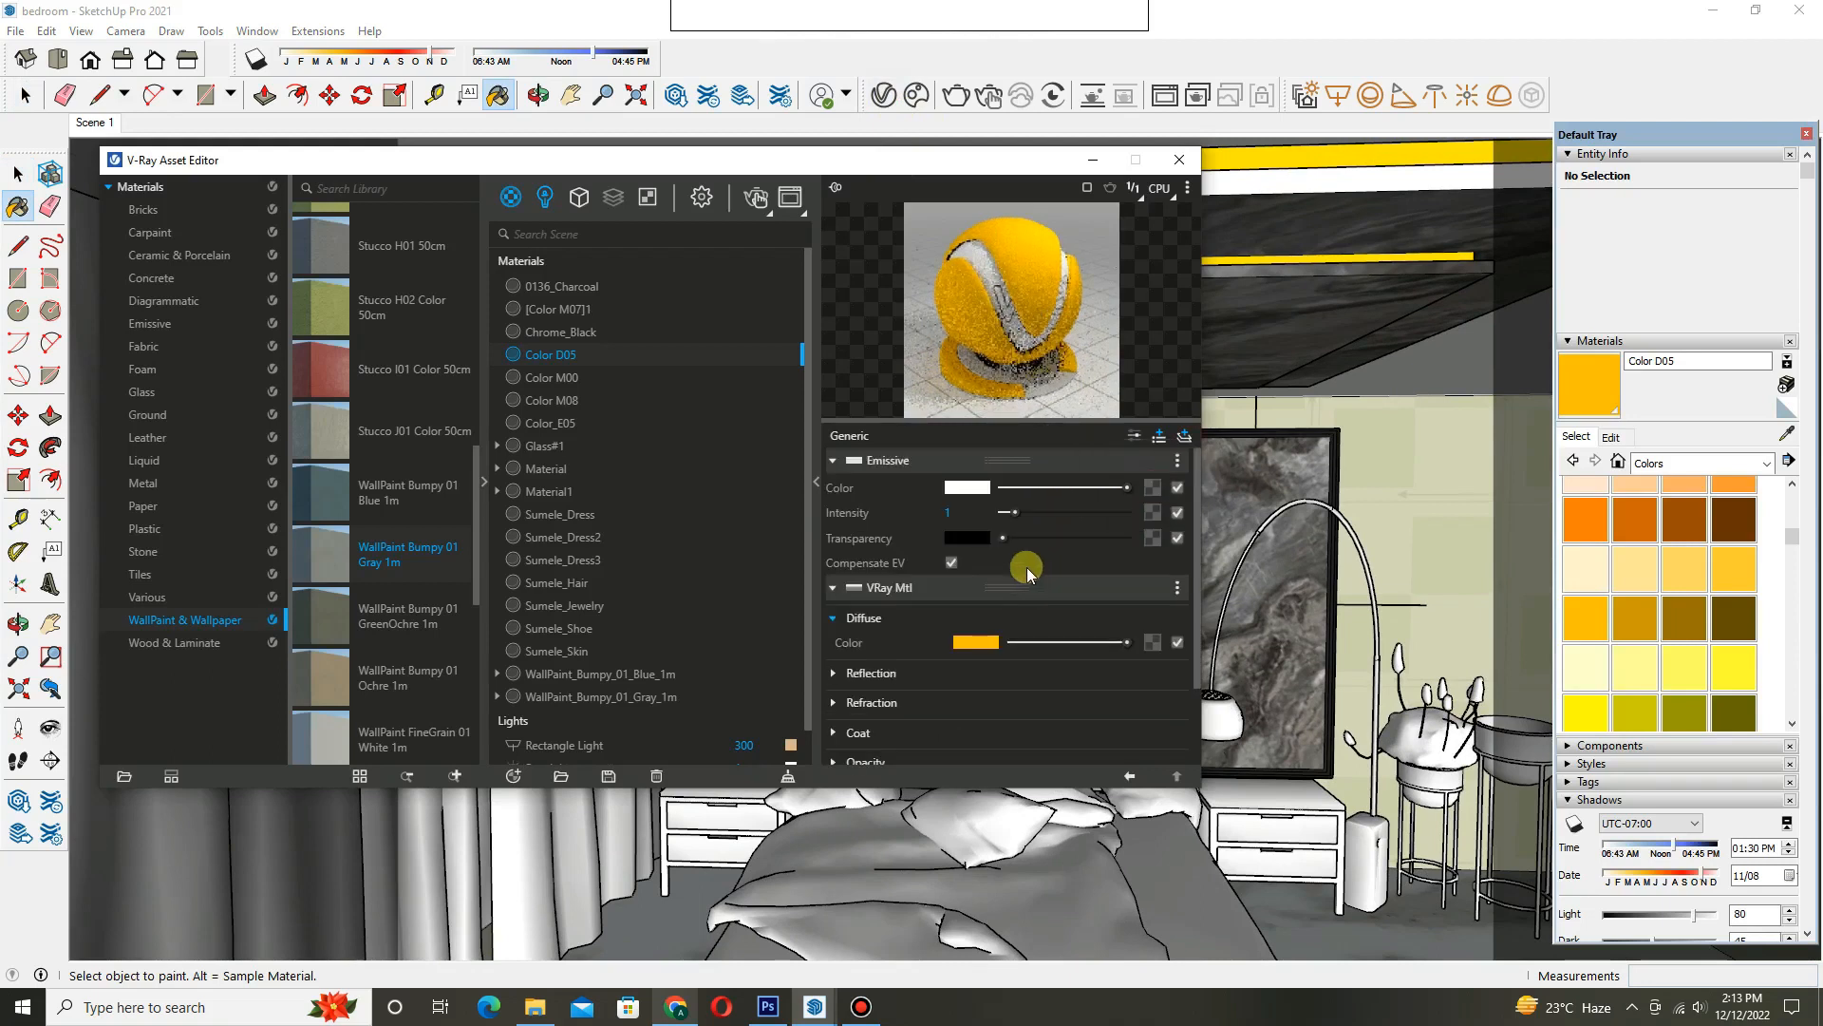
drag(975, 492, 975, 491)
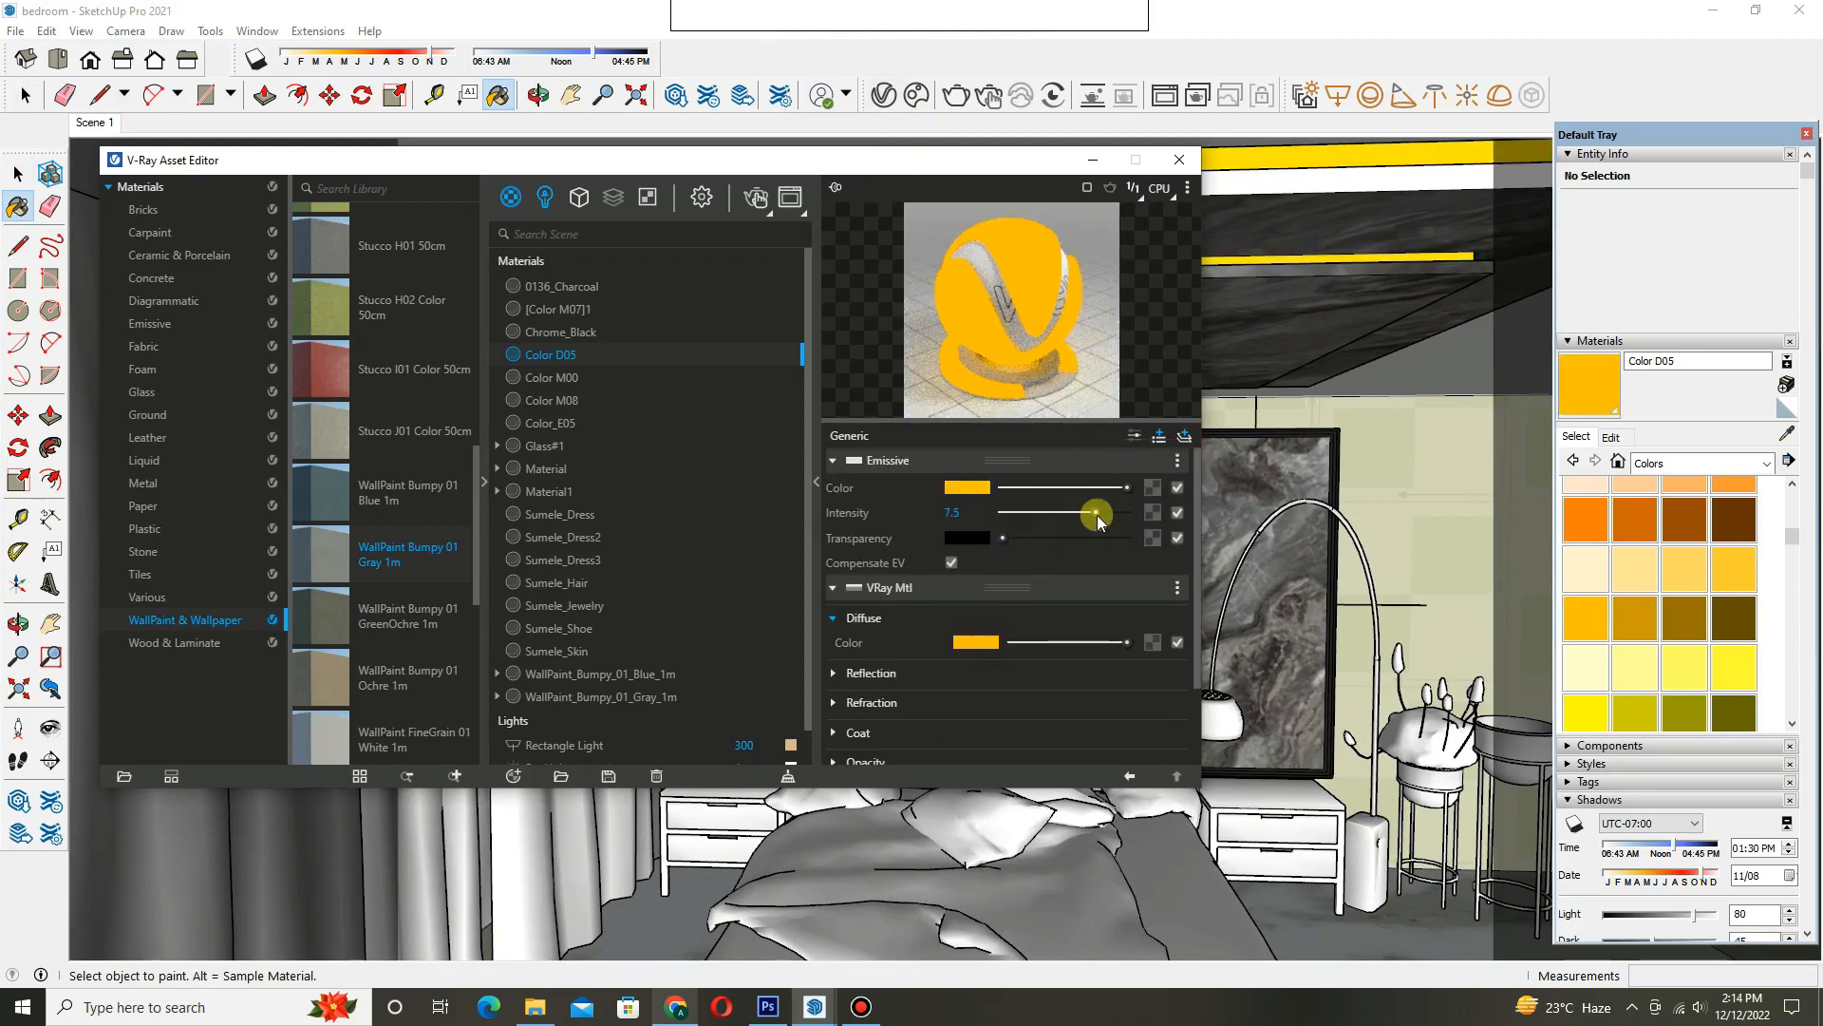
- Change Color D05's emissive color to orange (R 0.894, G 0.465, B 0.114) and lower its intensity to about 2.9
click(965, 490)
click(874, 374)
click(819, 380)
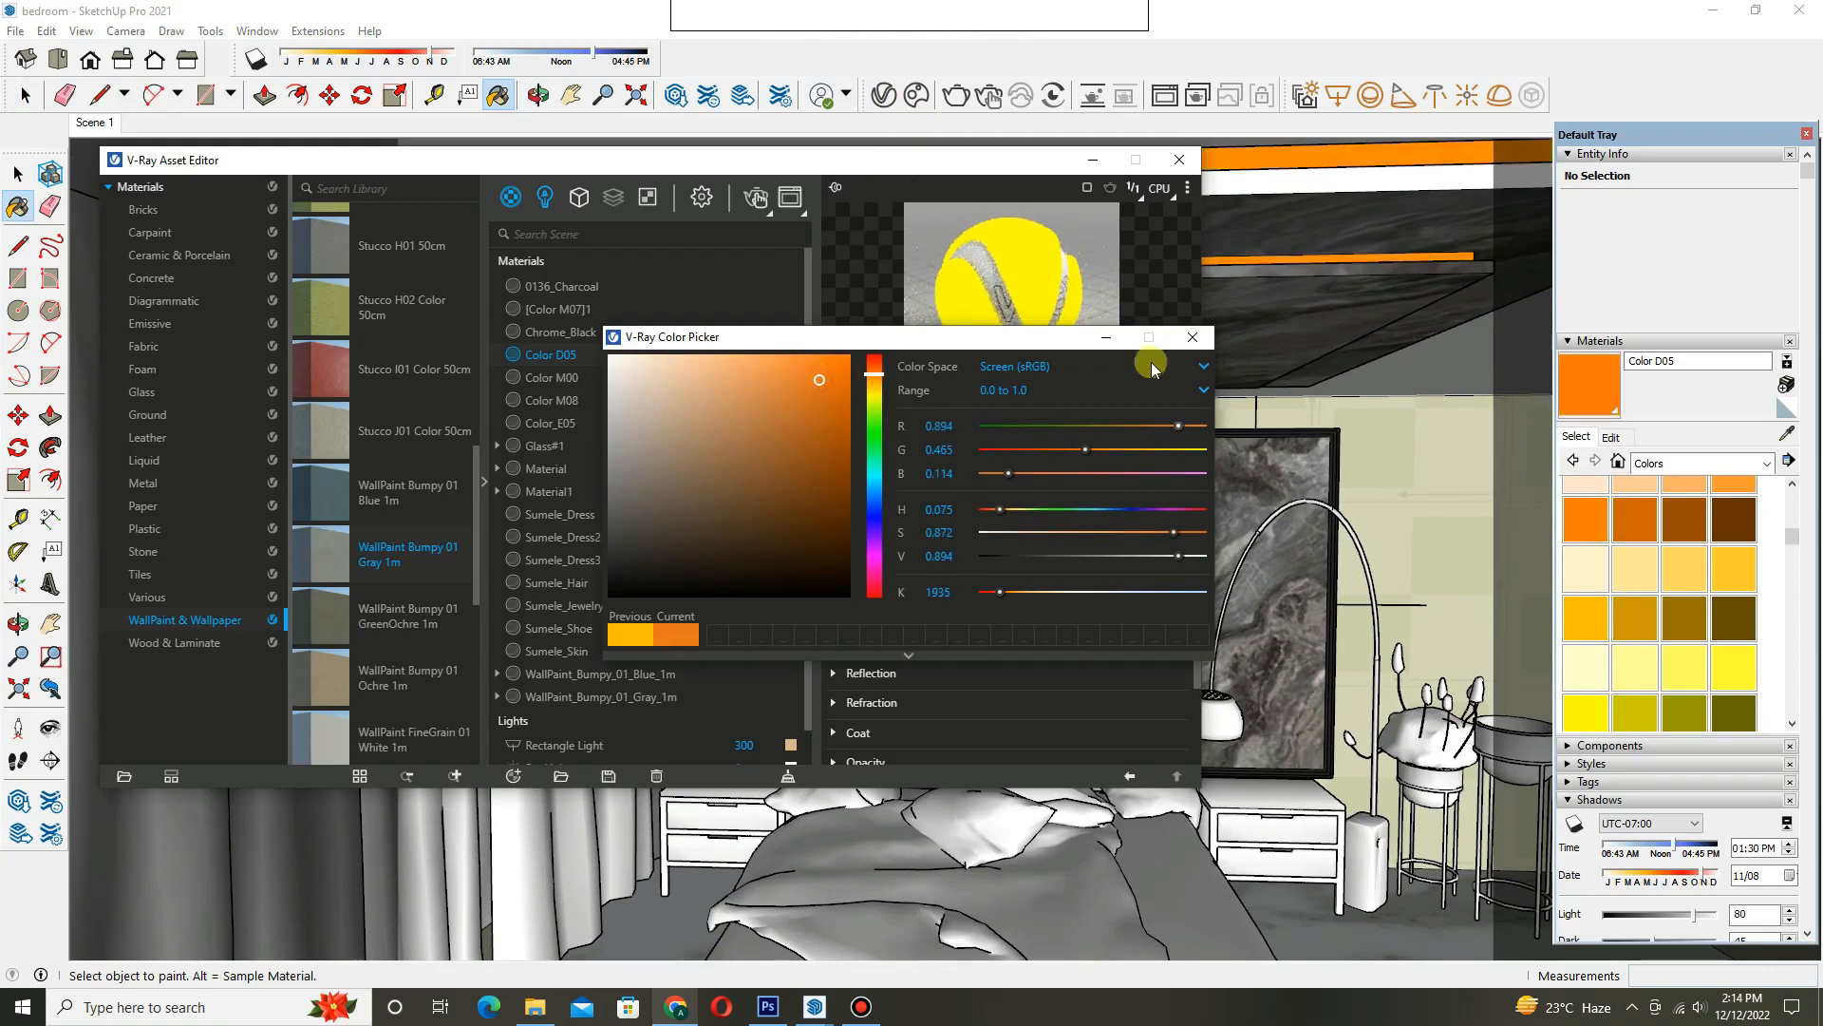
click(1192, 338)
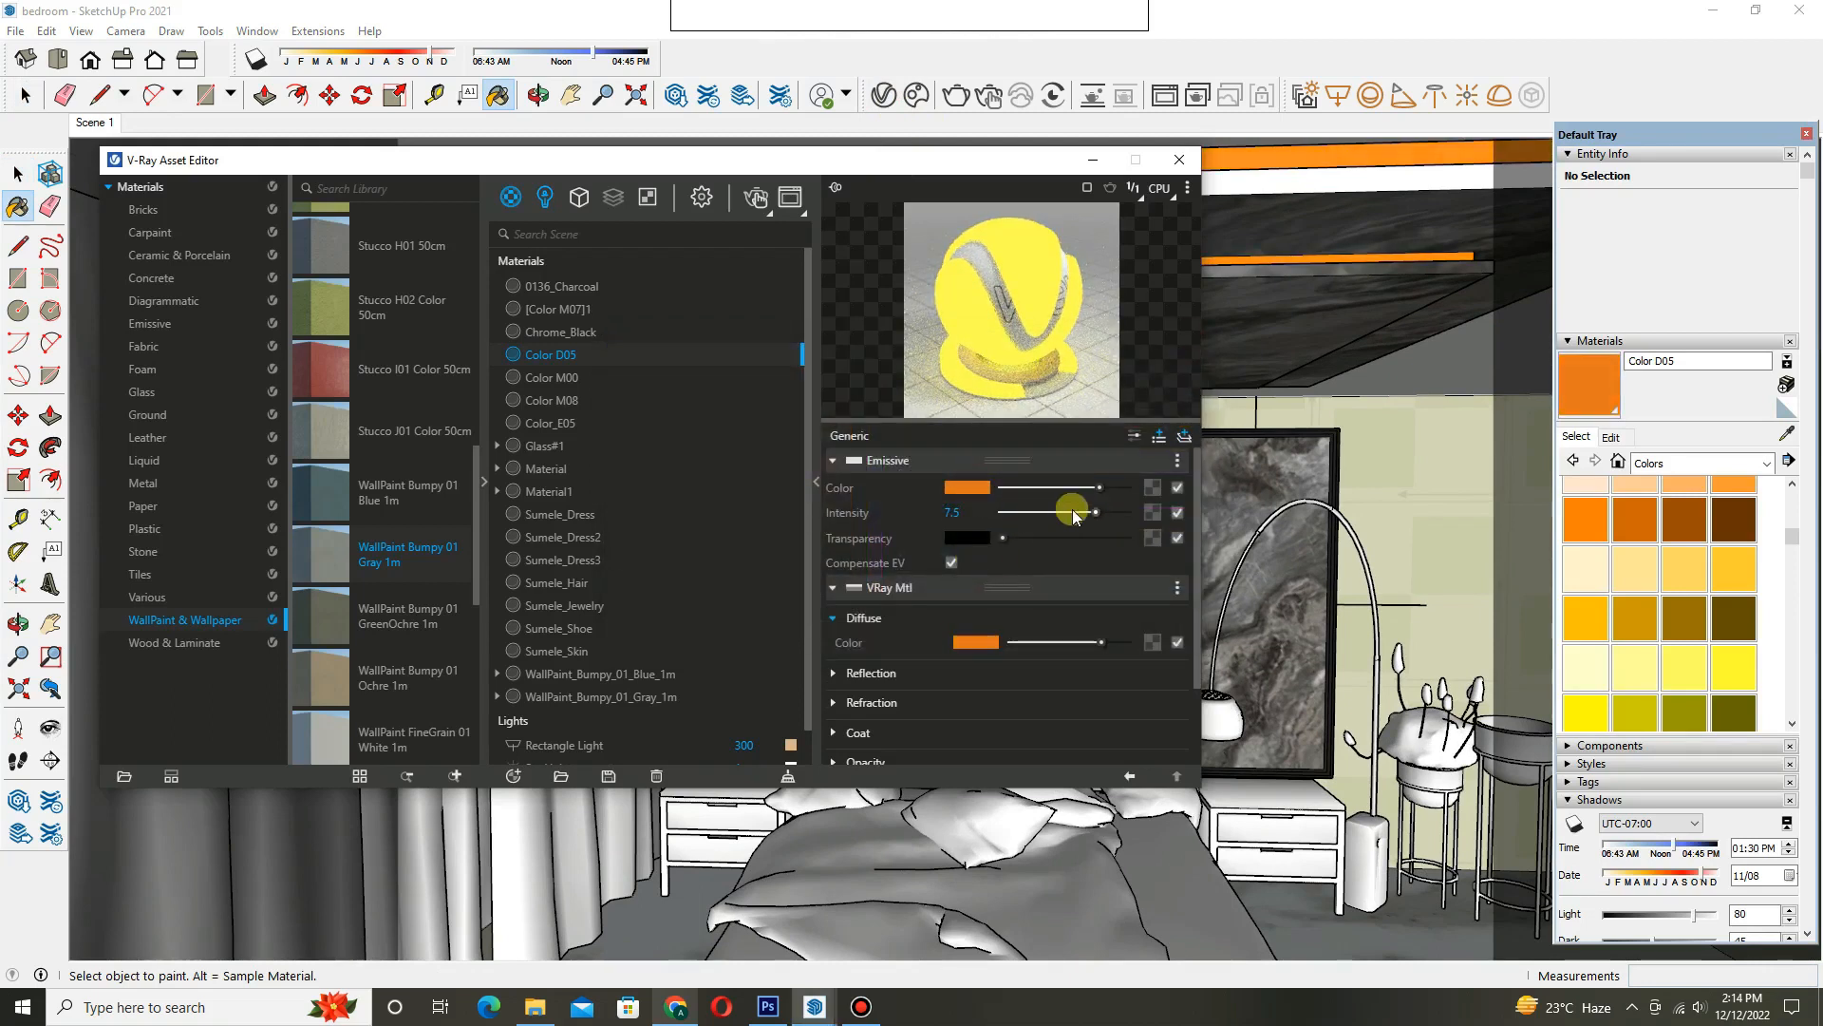
drag(1066, 516, 1060, 513)
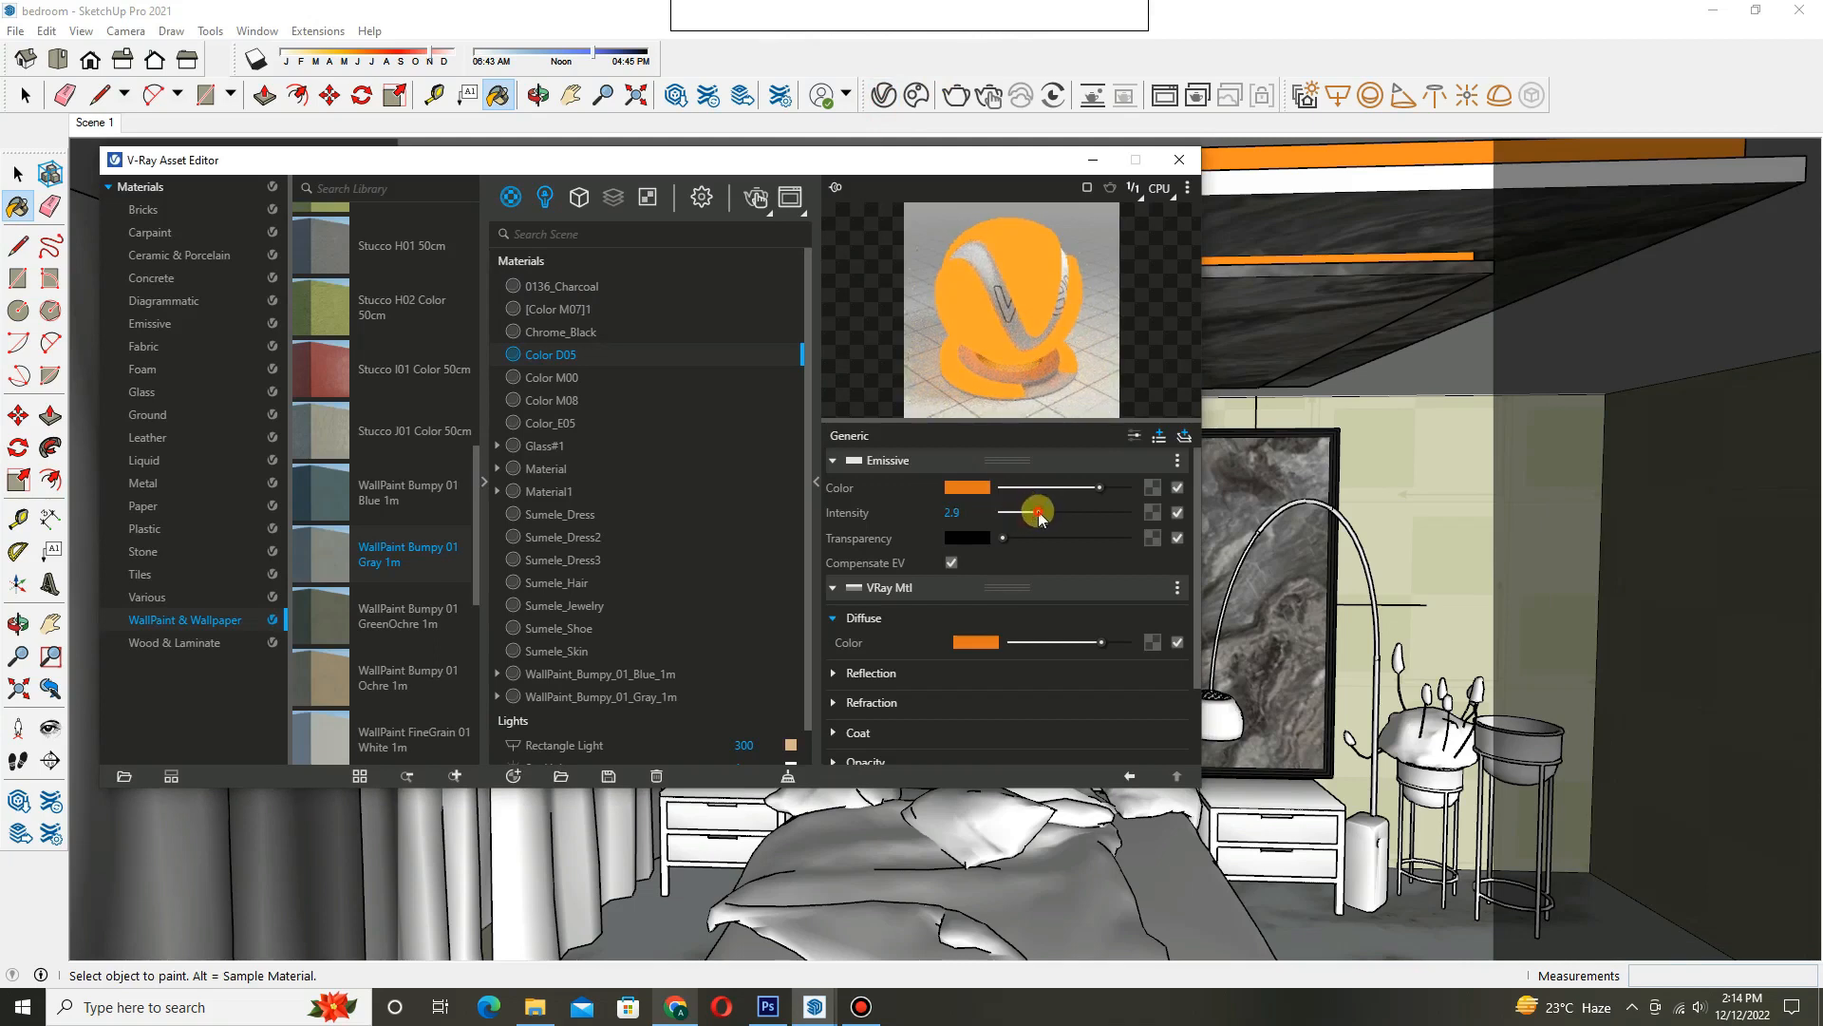
drag(1041, 516, 1029, 517)
click(1180, 159)
- Render the Scene 1 view interactively in V-Ray and set the exposure correction to -1.053
click(93, 122)
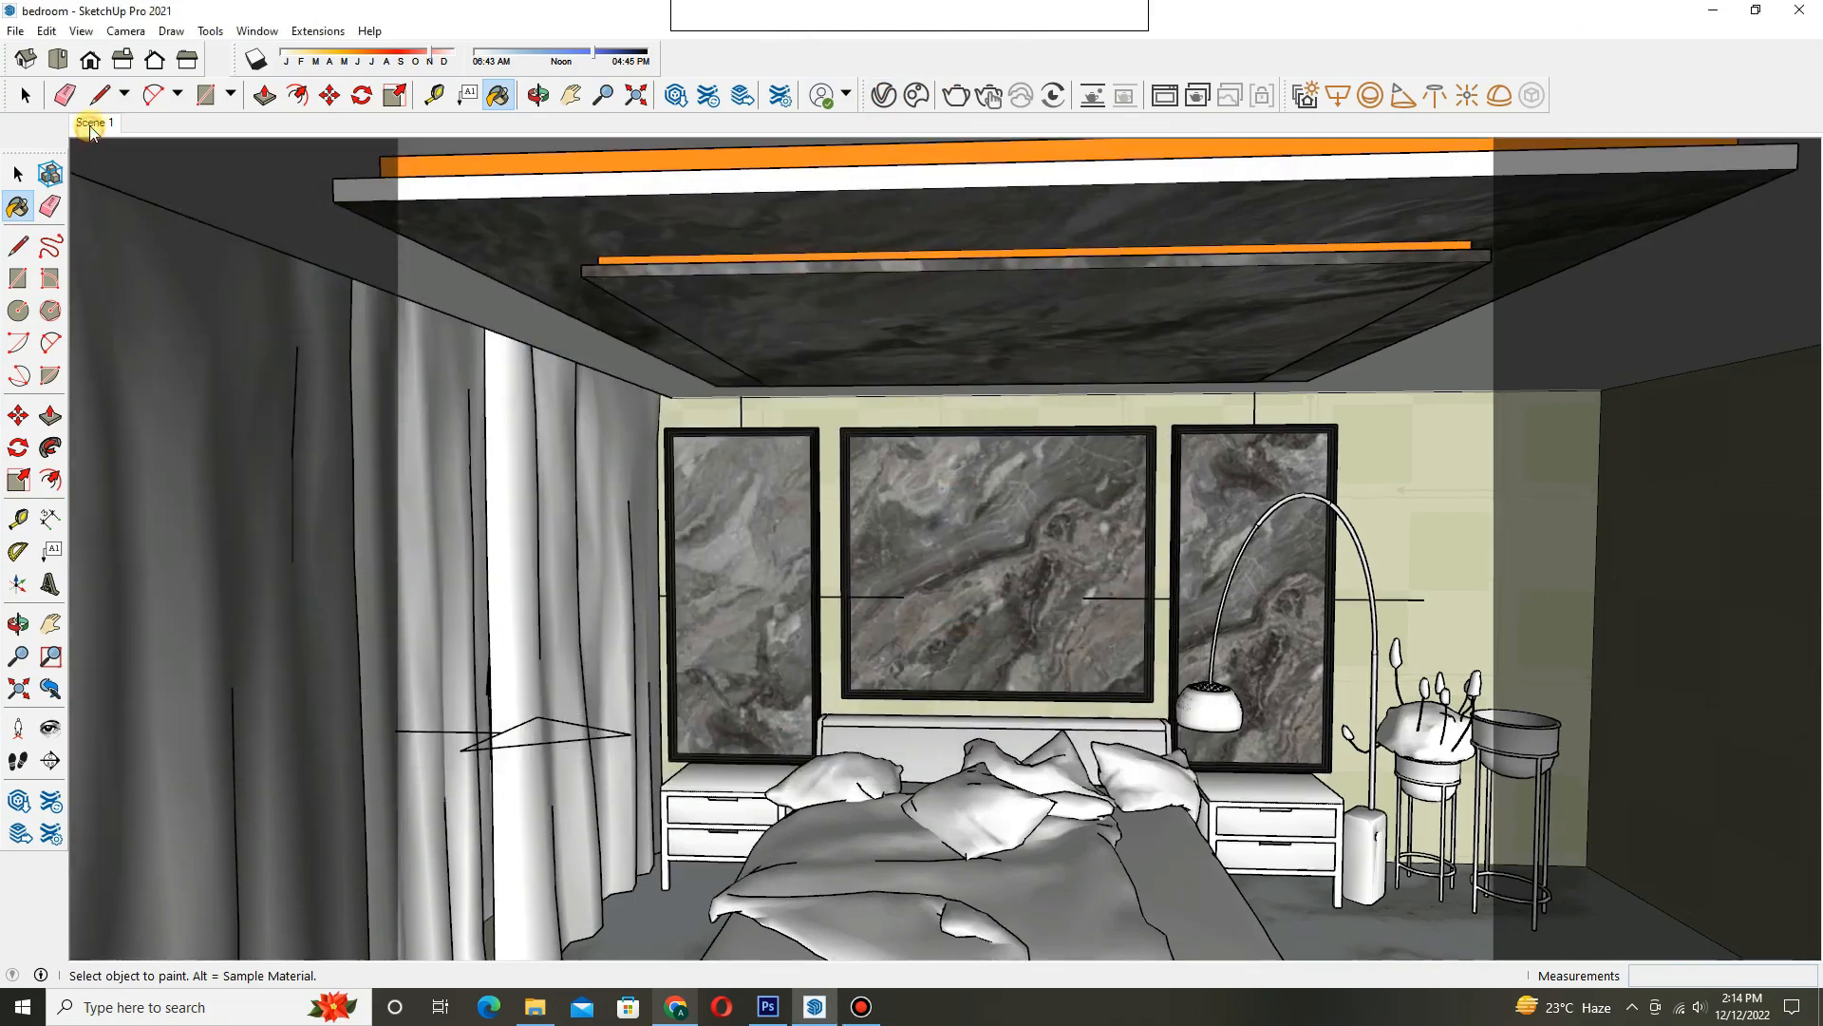
key(space)
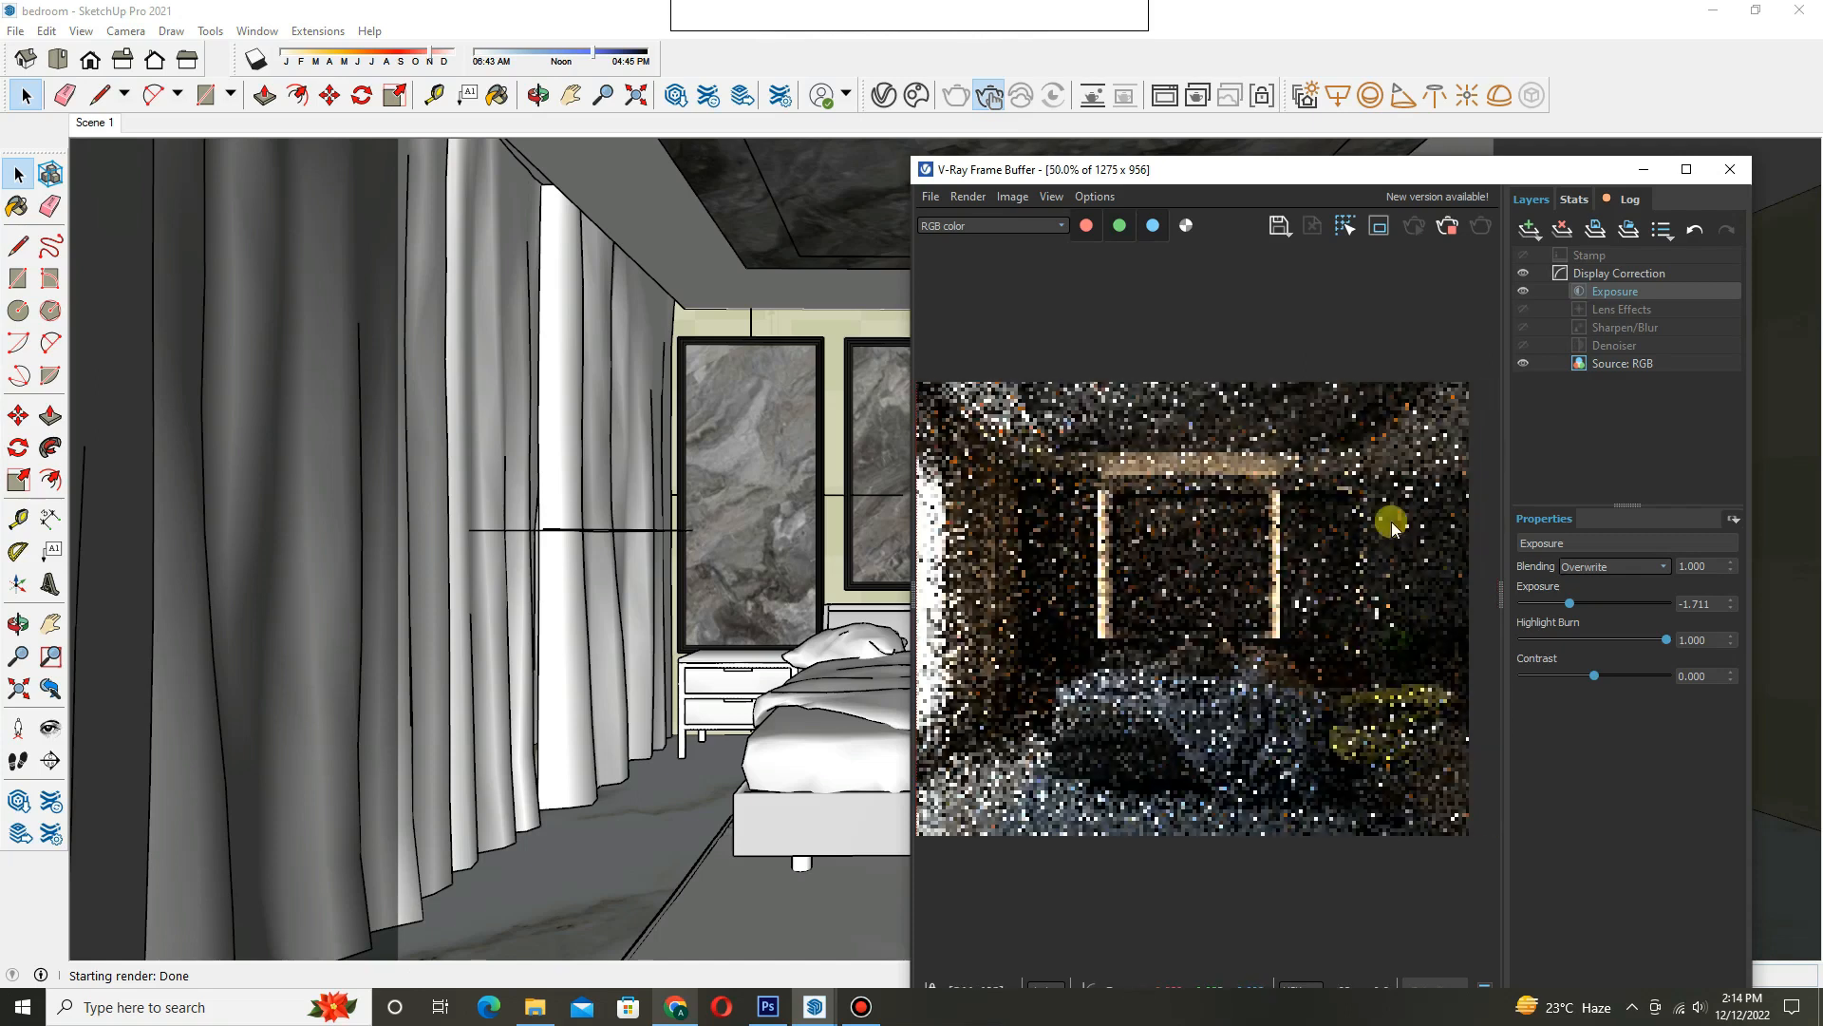
click(1687, 169)
scroll(927, 550, up, 1)
scroll(927, 550, down, 1)
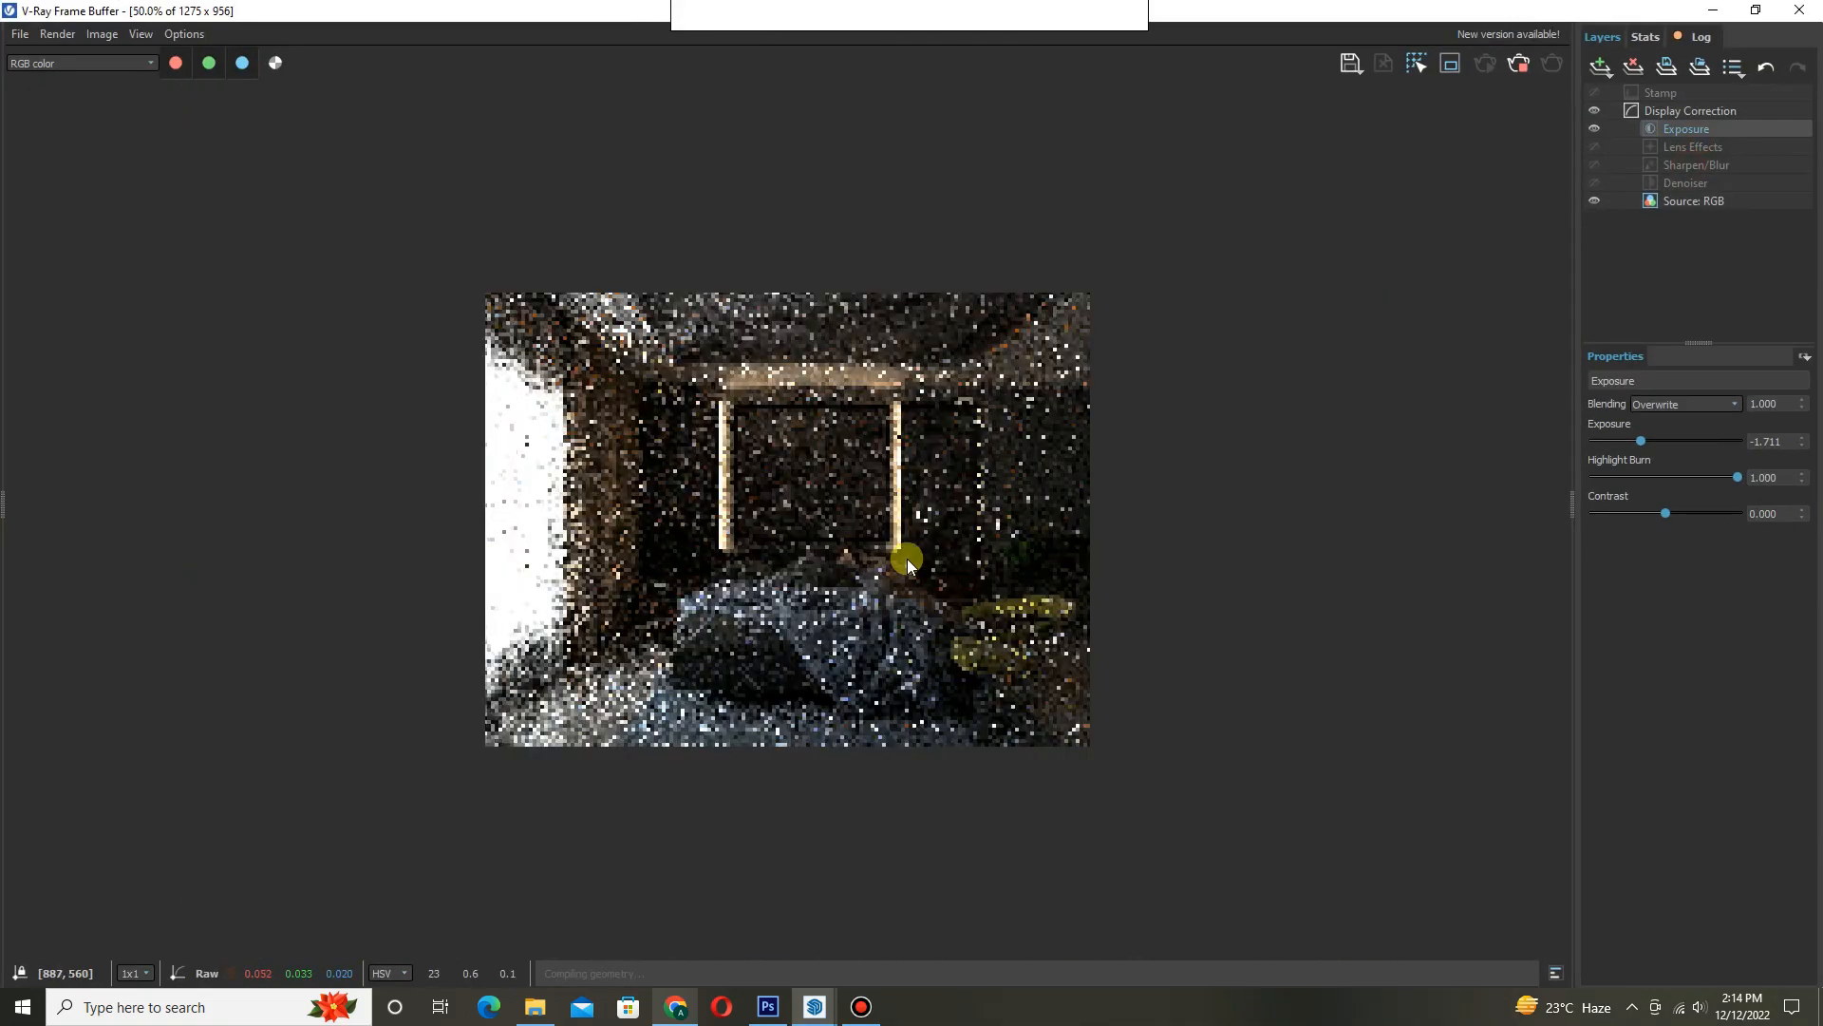
scroll(908, 558, up, 1)
drag(1646, 440, 1652, 441)
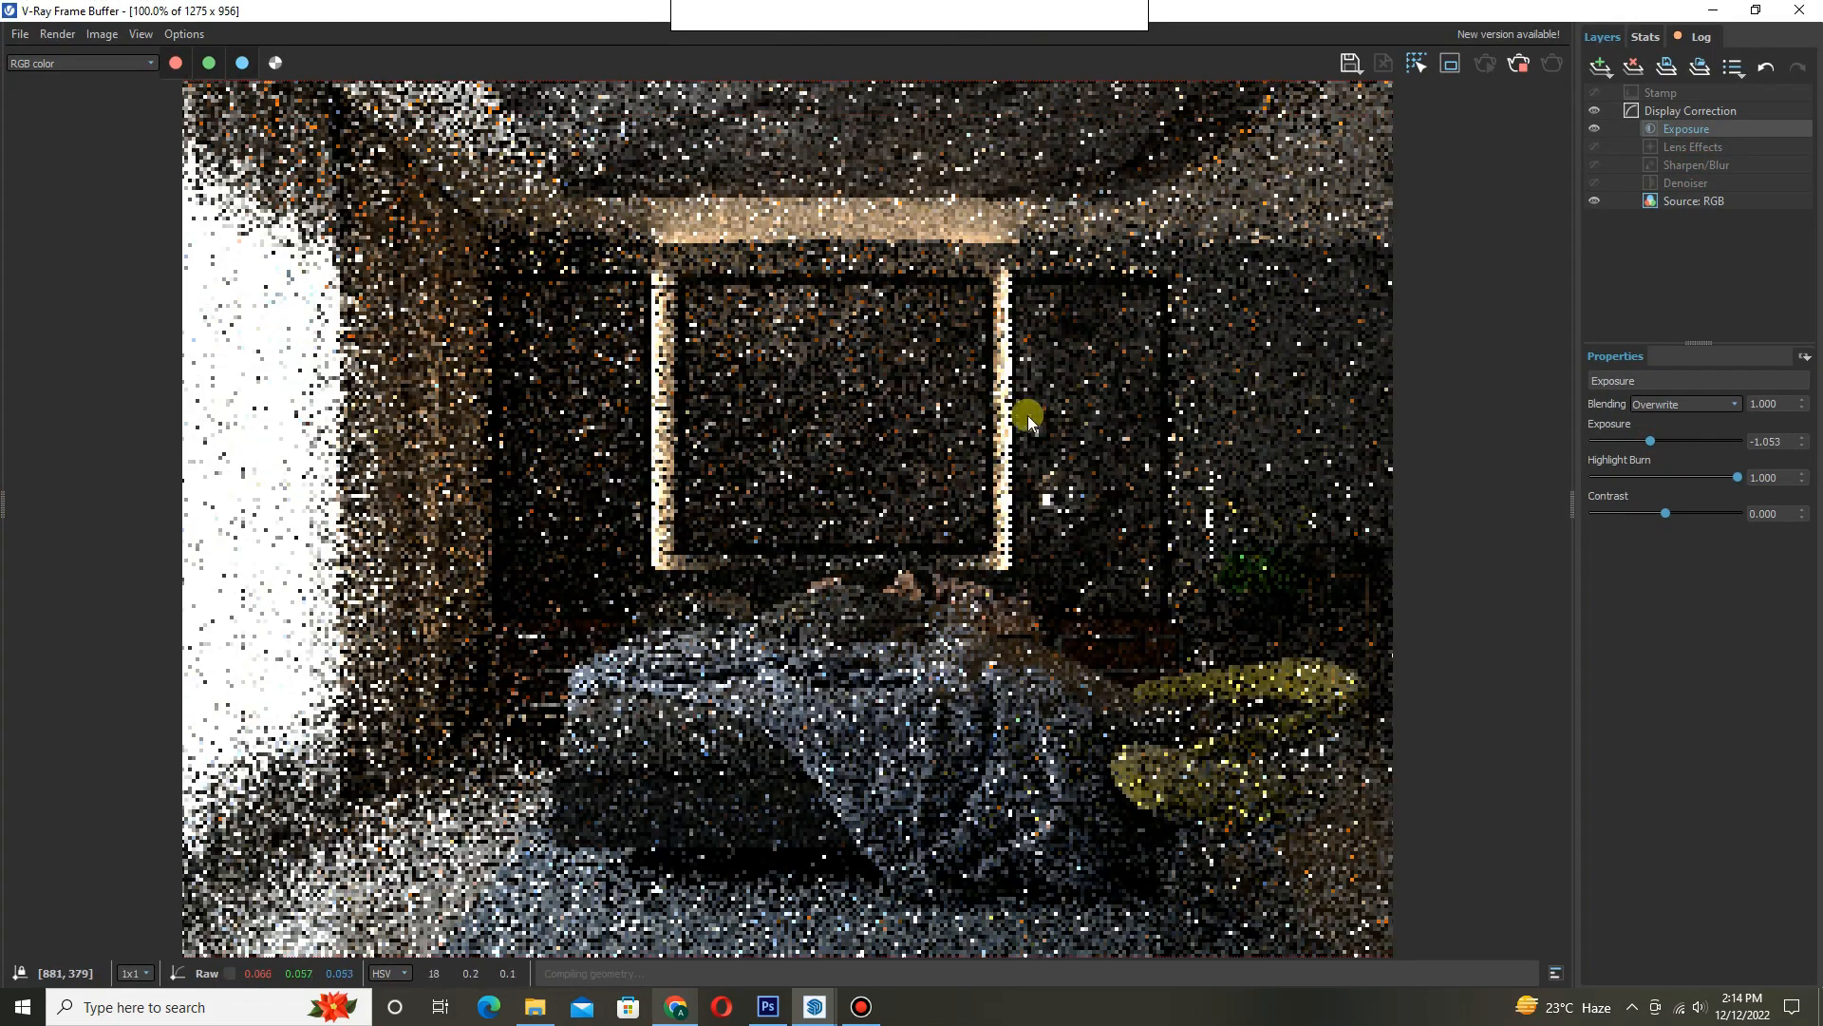
scroll(942, 441, down, 1)
scroll(914, 415, up, 1)
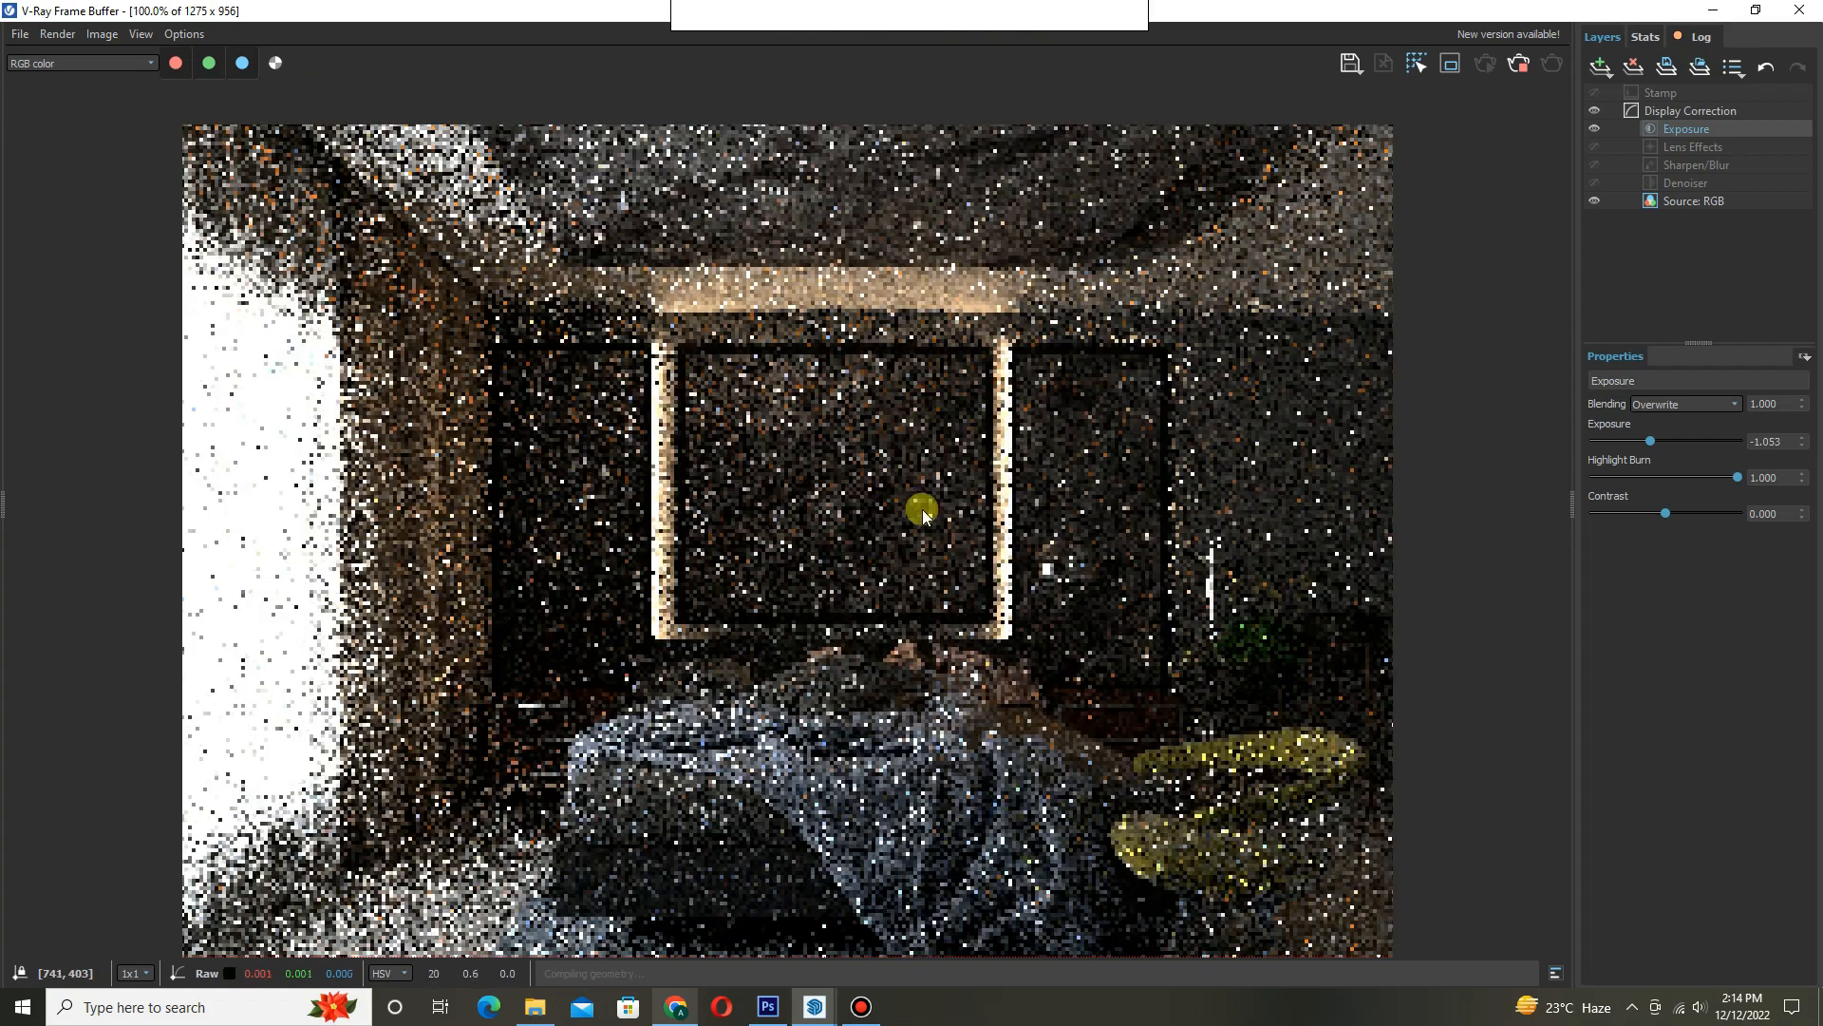
middle_drag(1032, 496, 1049, 484)
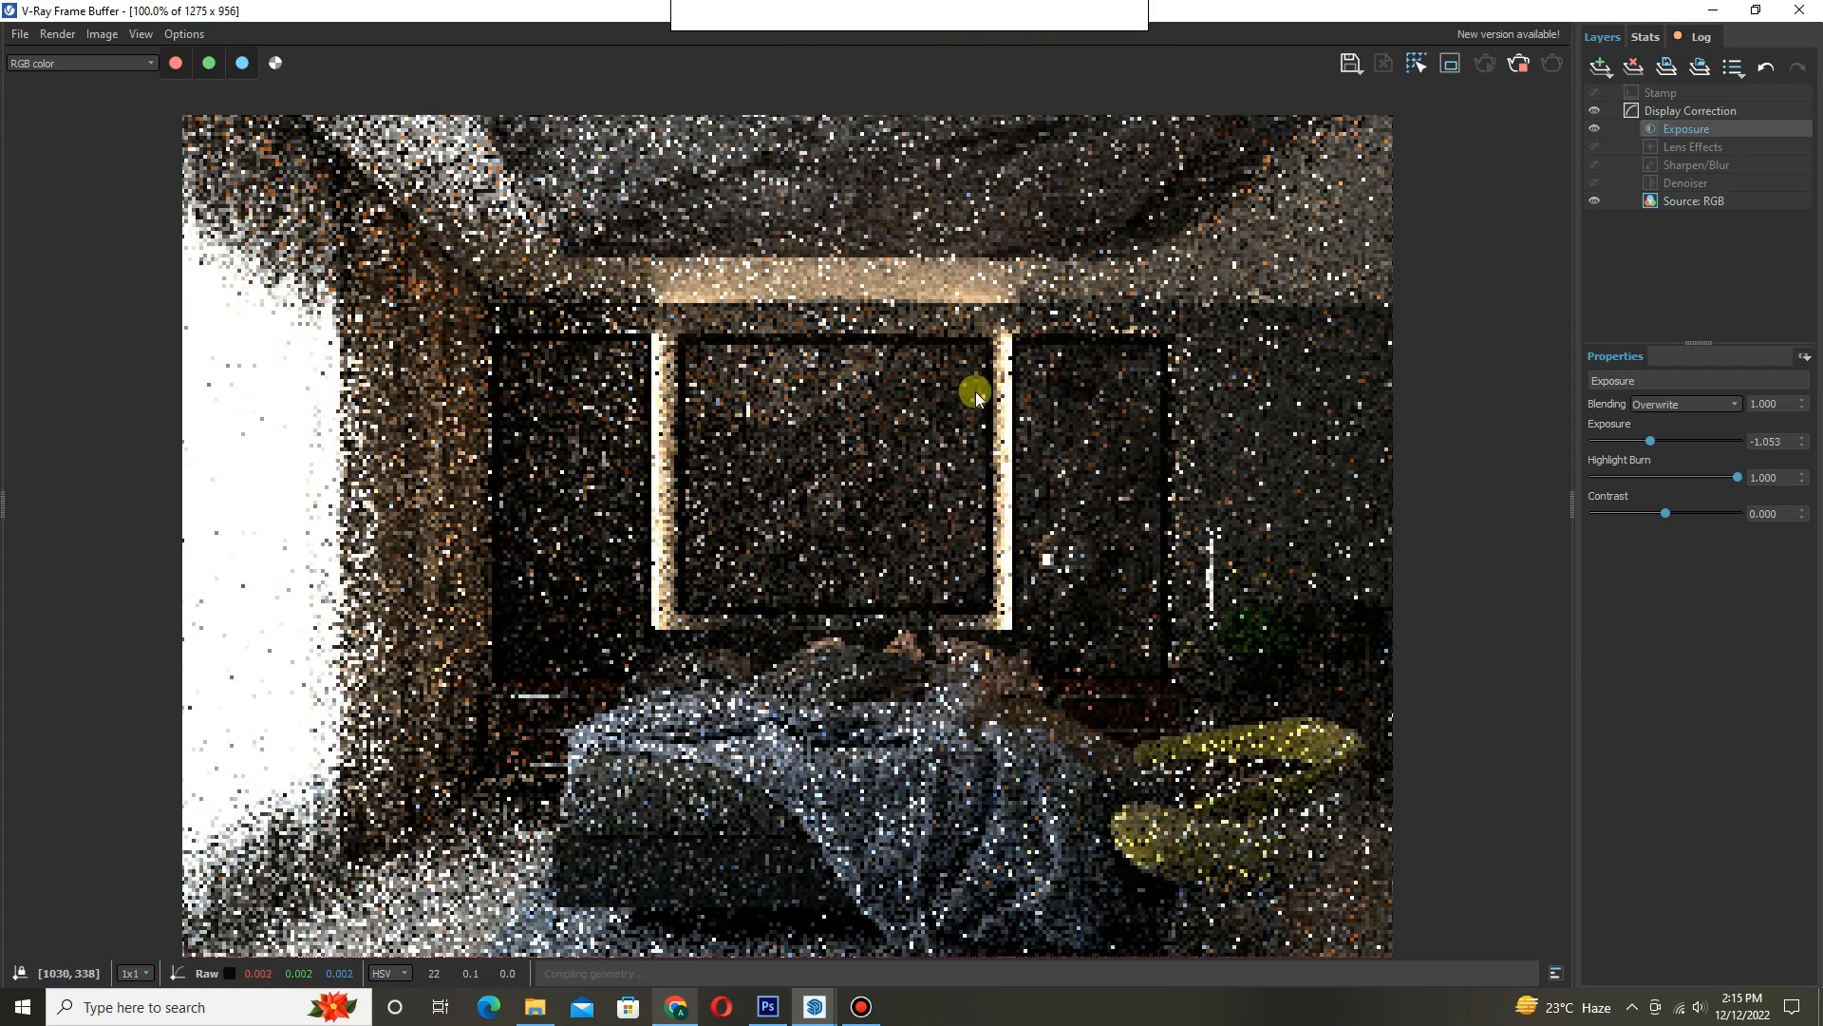
scroll(977, 391, down, 1)
click(1713, 11)
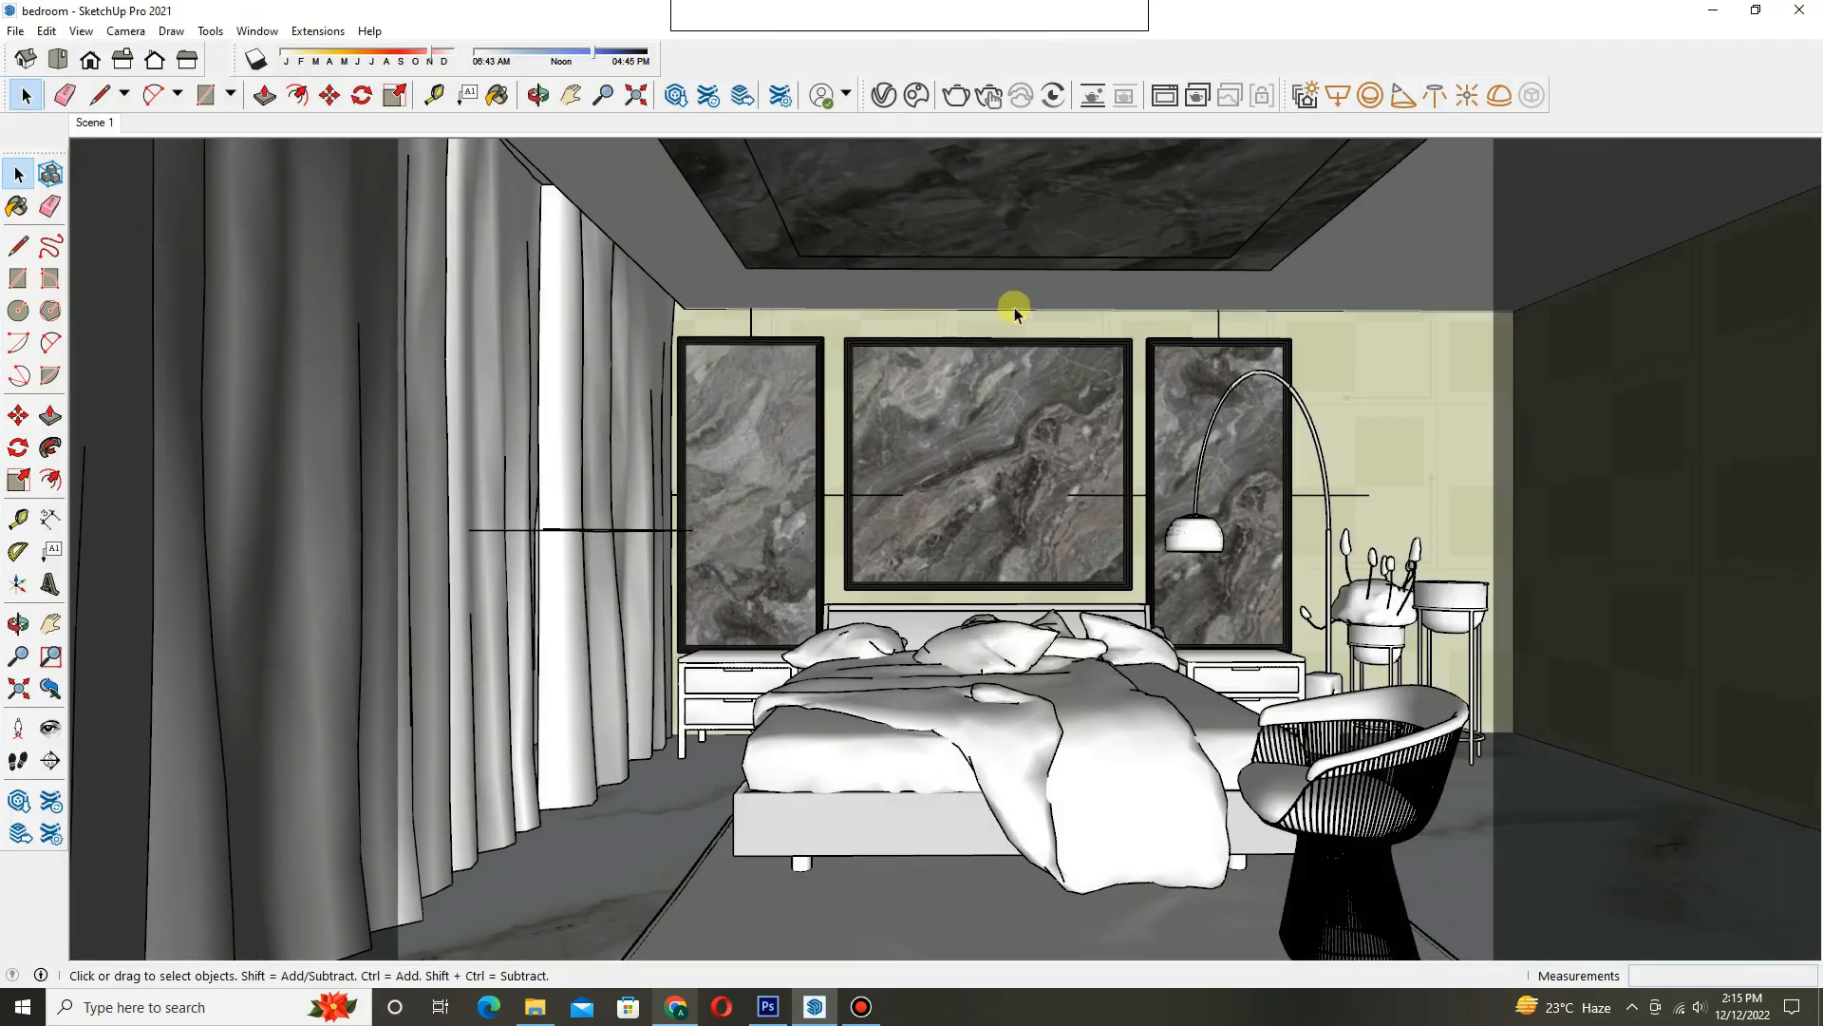
- Raise the emissive intensity of the ceiling strip material Color D05 to 3.7
scroll(1014, 311, up, 1)
key(b)
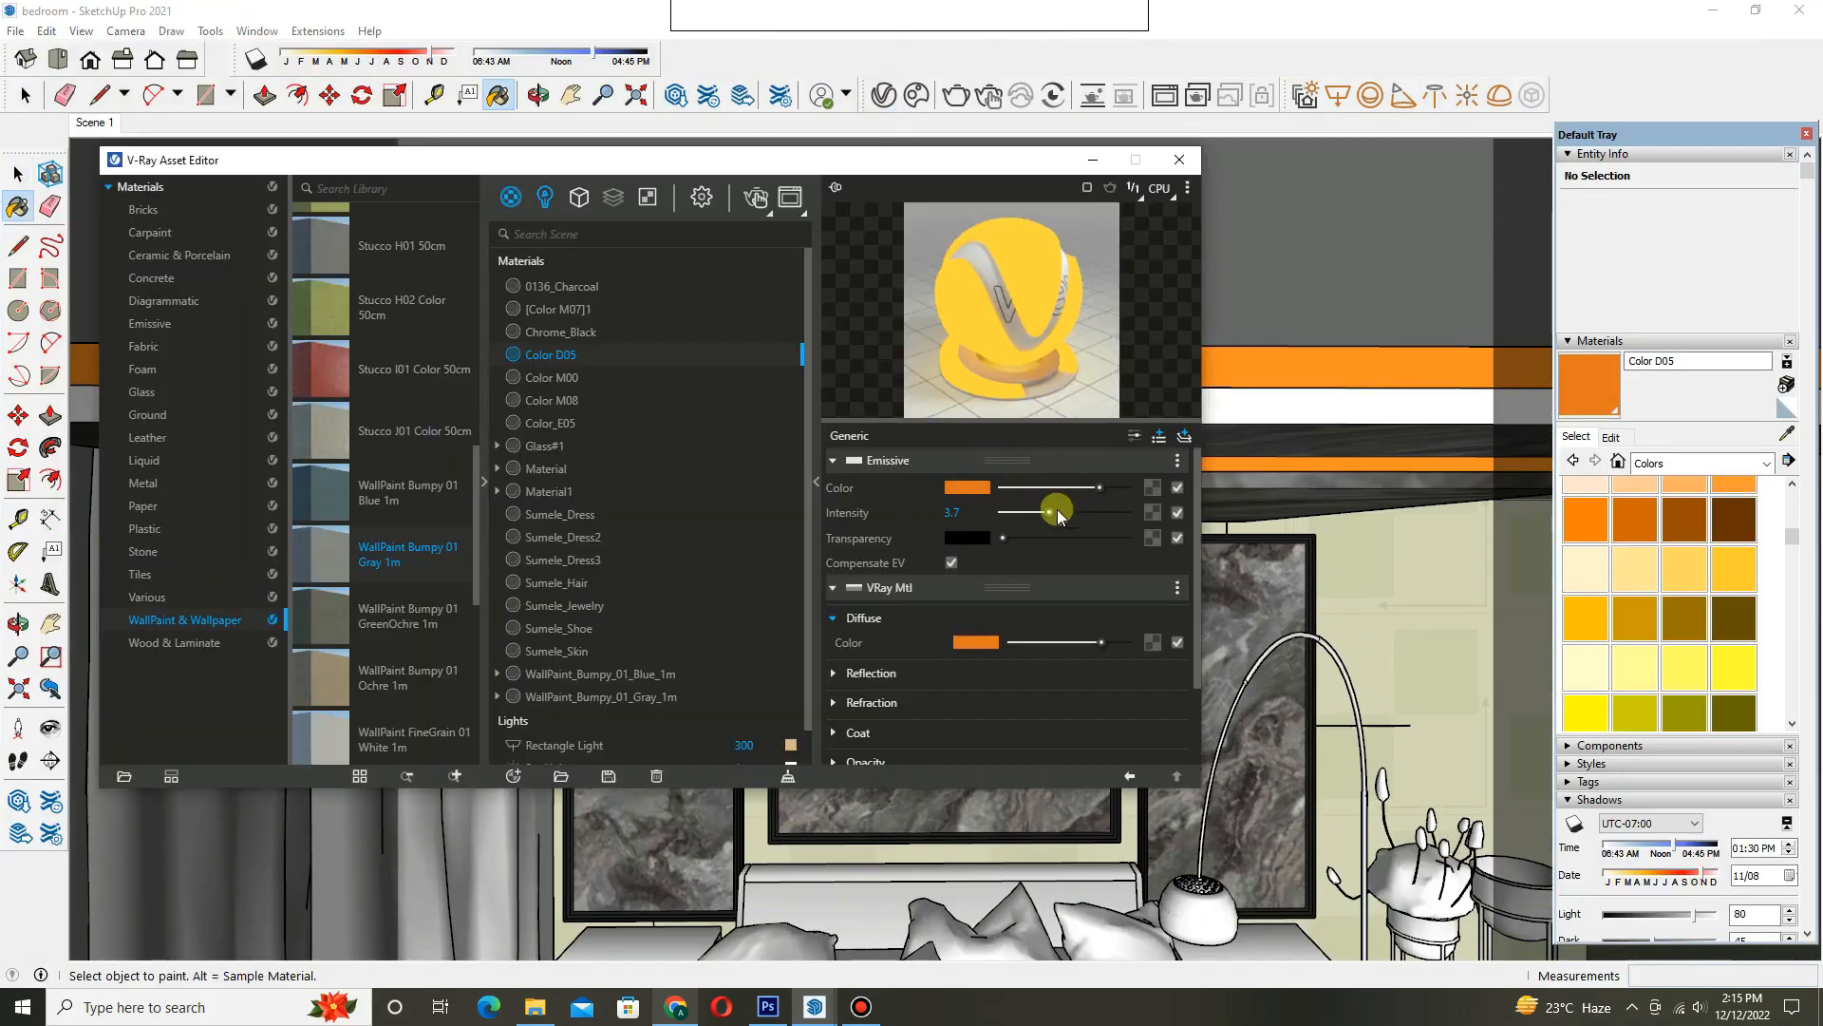
click(1179, 160)
click(1806, 133)
key(space)
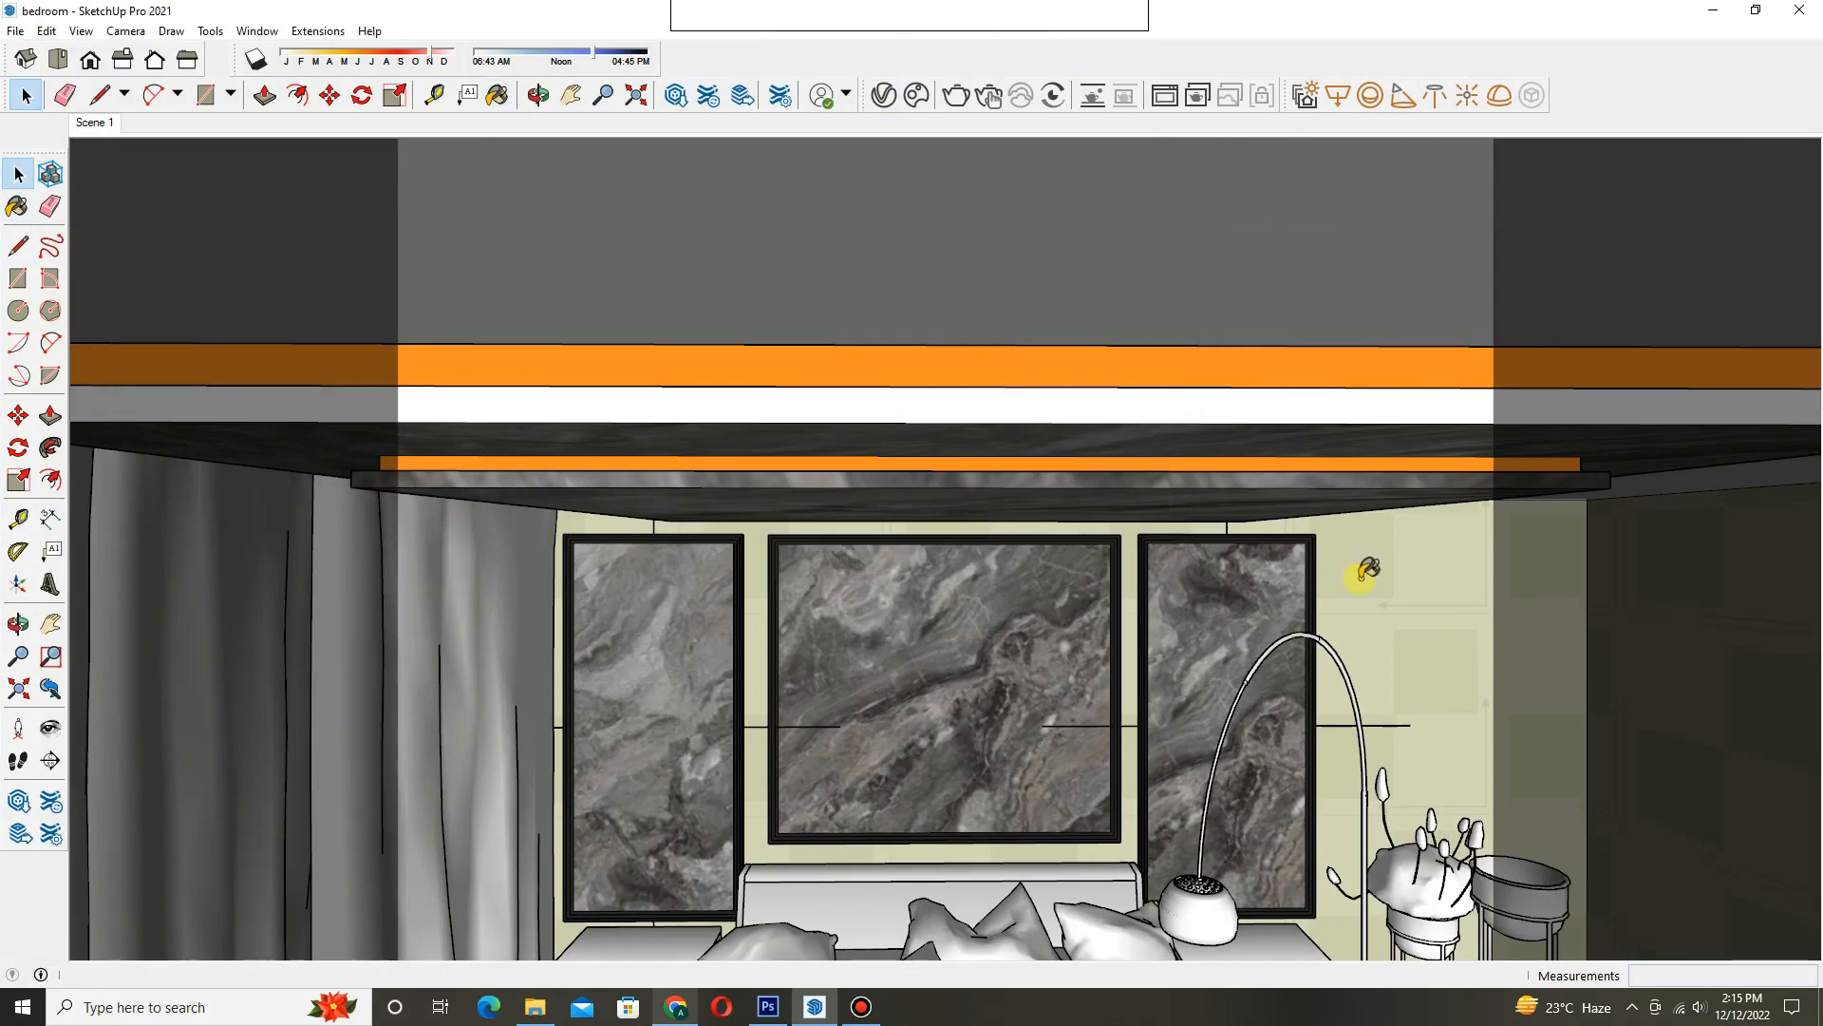
- Repaint the wall behind the bed light grey with Color M03
key(b)
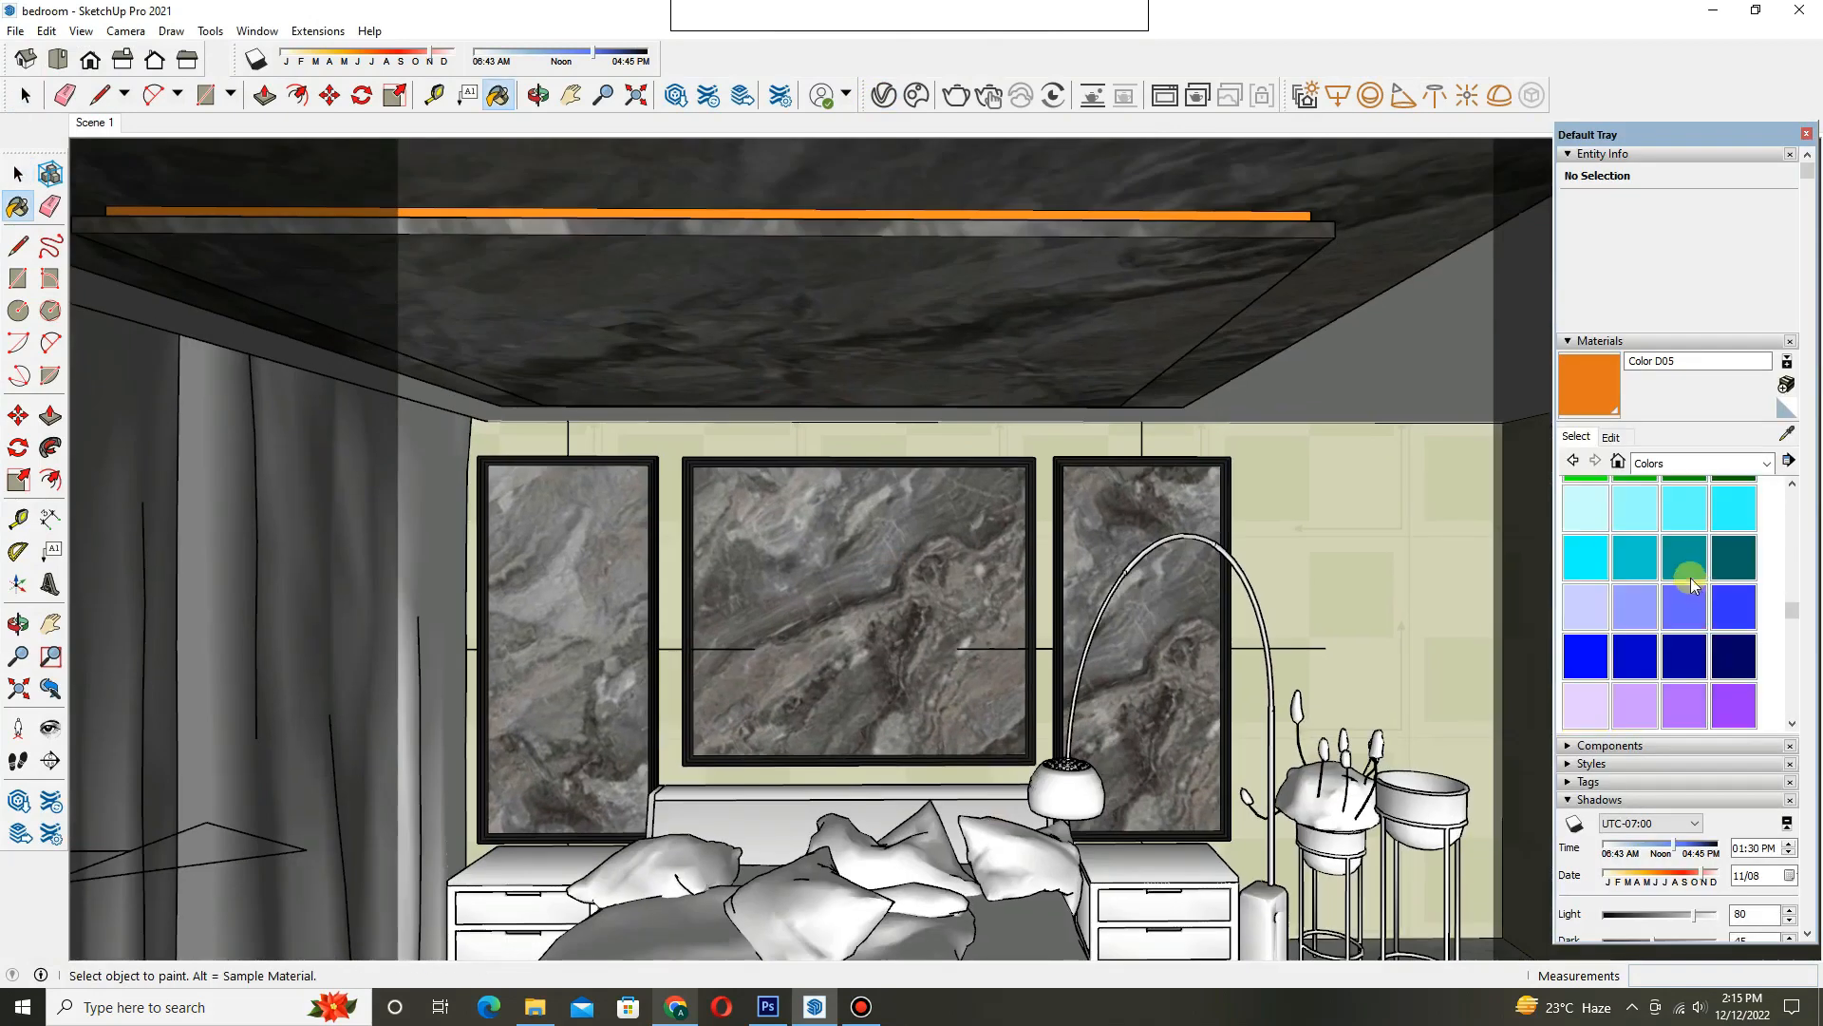
scroll(1689, 576, down, 3)
click(1683, 555)
click(1806, 138)
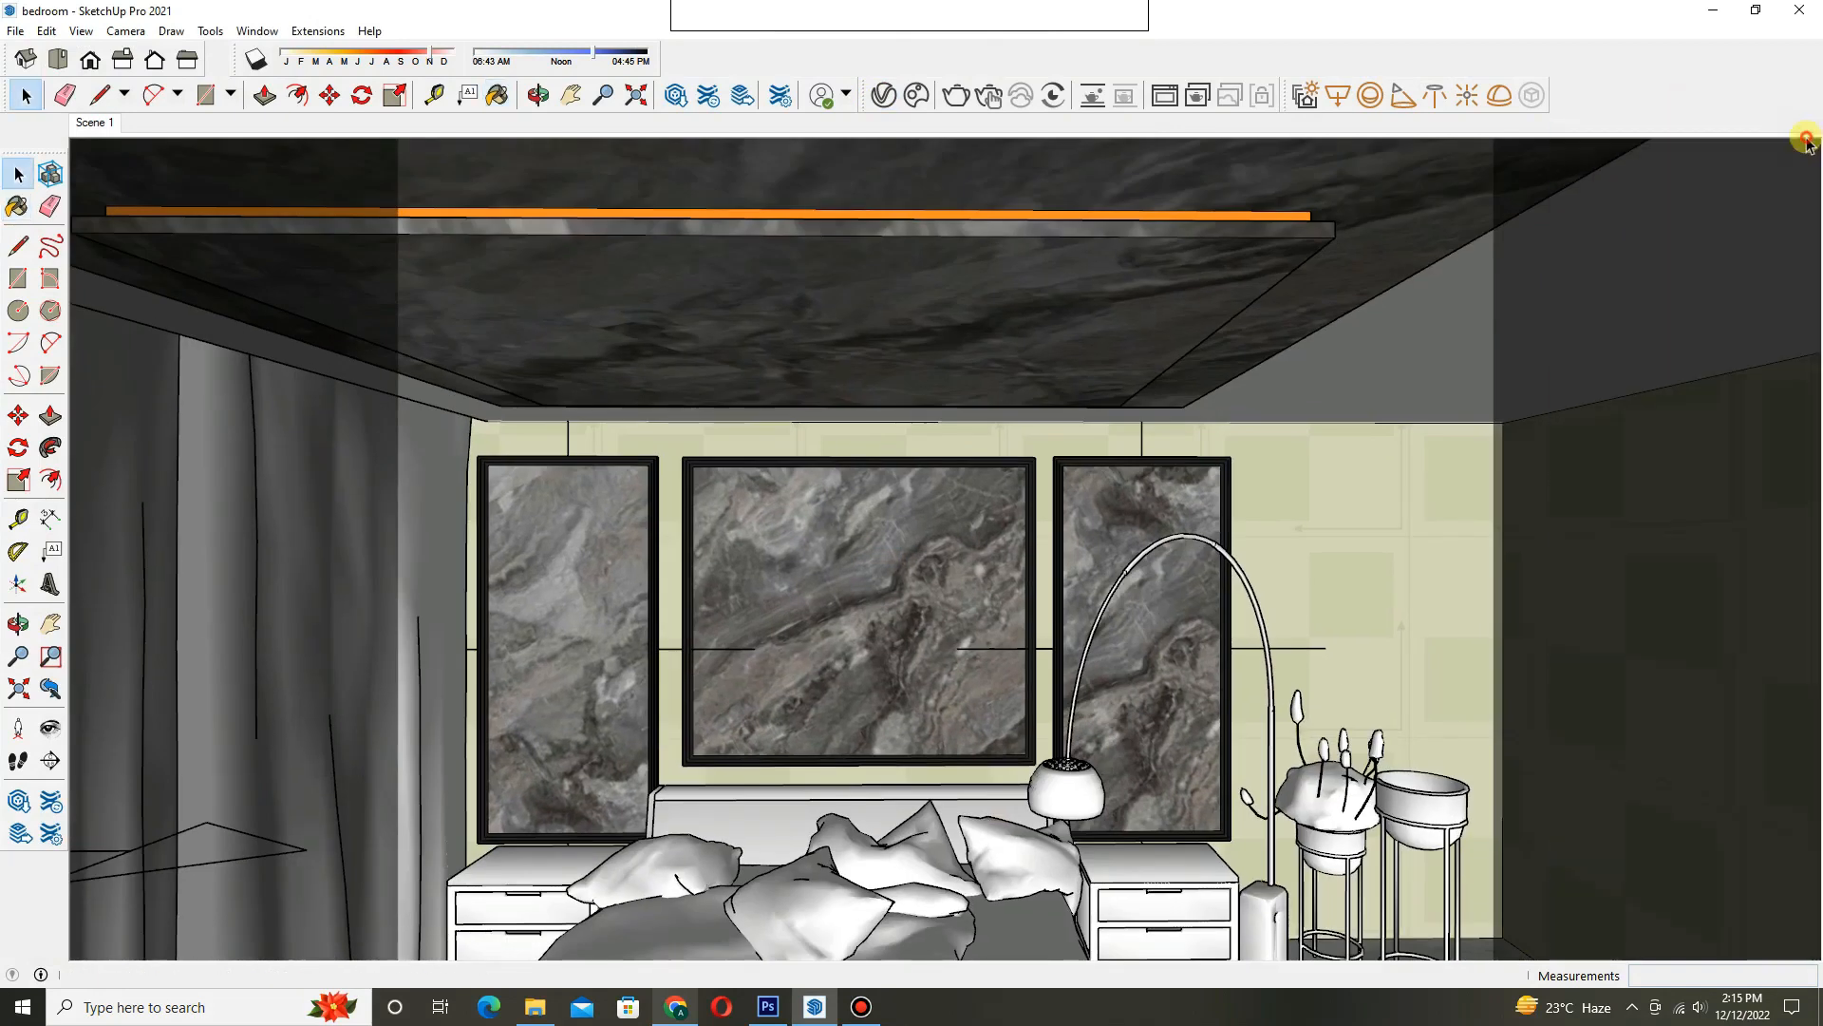
double_click(1414, 520)
key(b)
click(1371, 523)
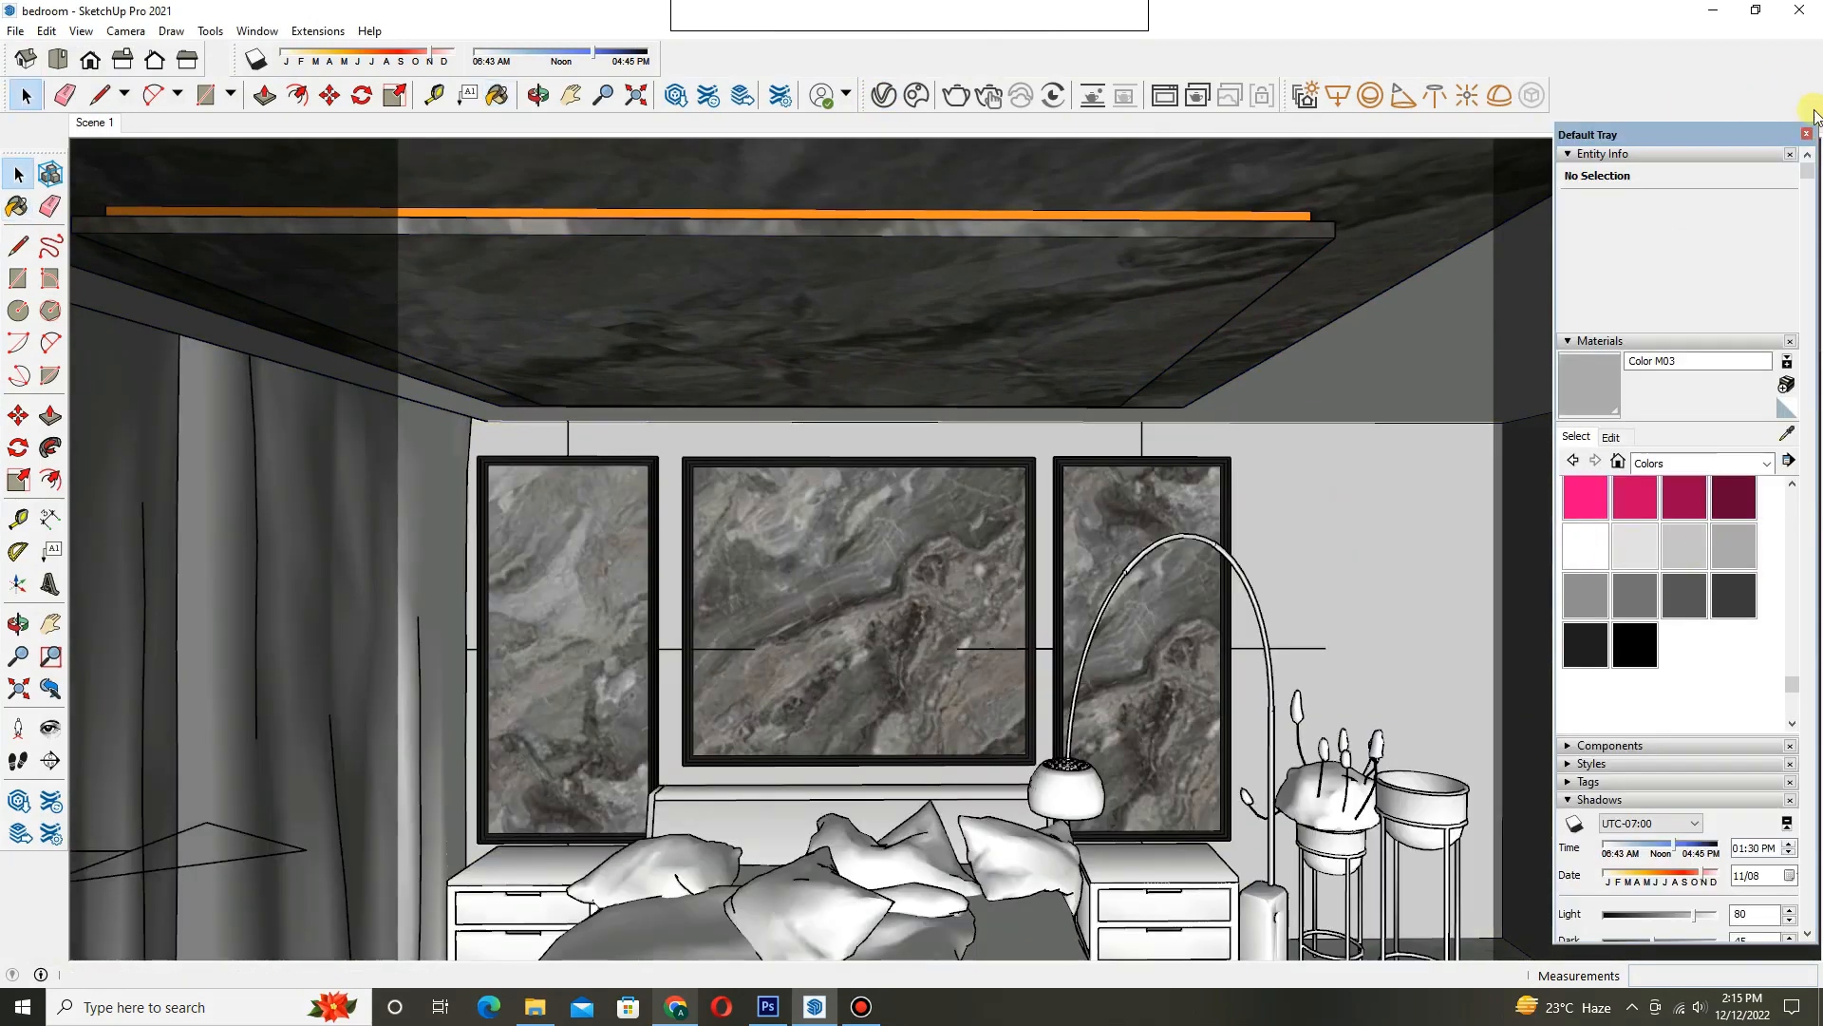
click(1807, 134)
- Run a new interactive V-Ray render of the bedroom and reduce the frame buffer to a smaller window
key(space)
middle_drag(855, 237, 889, 152)
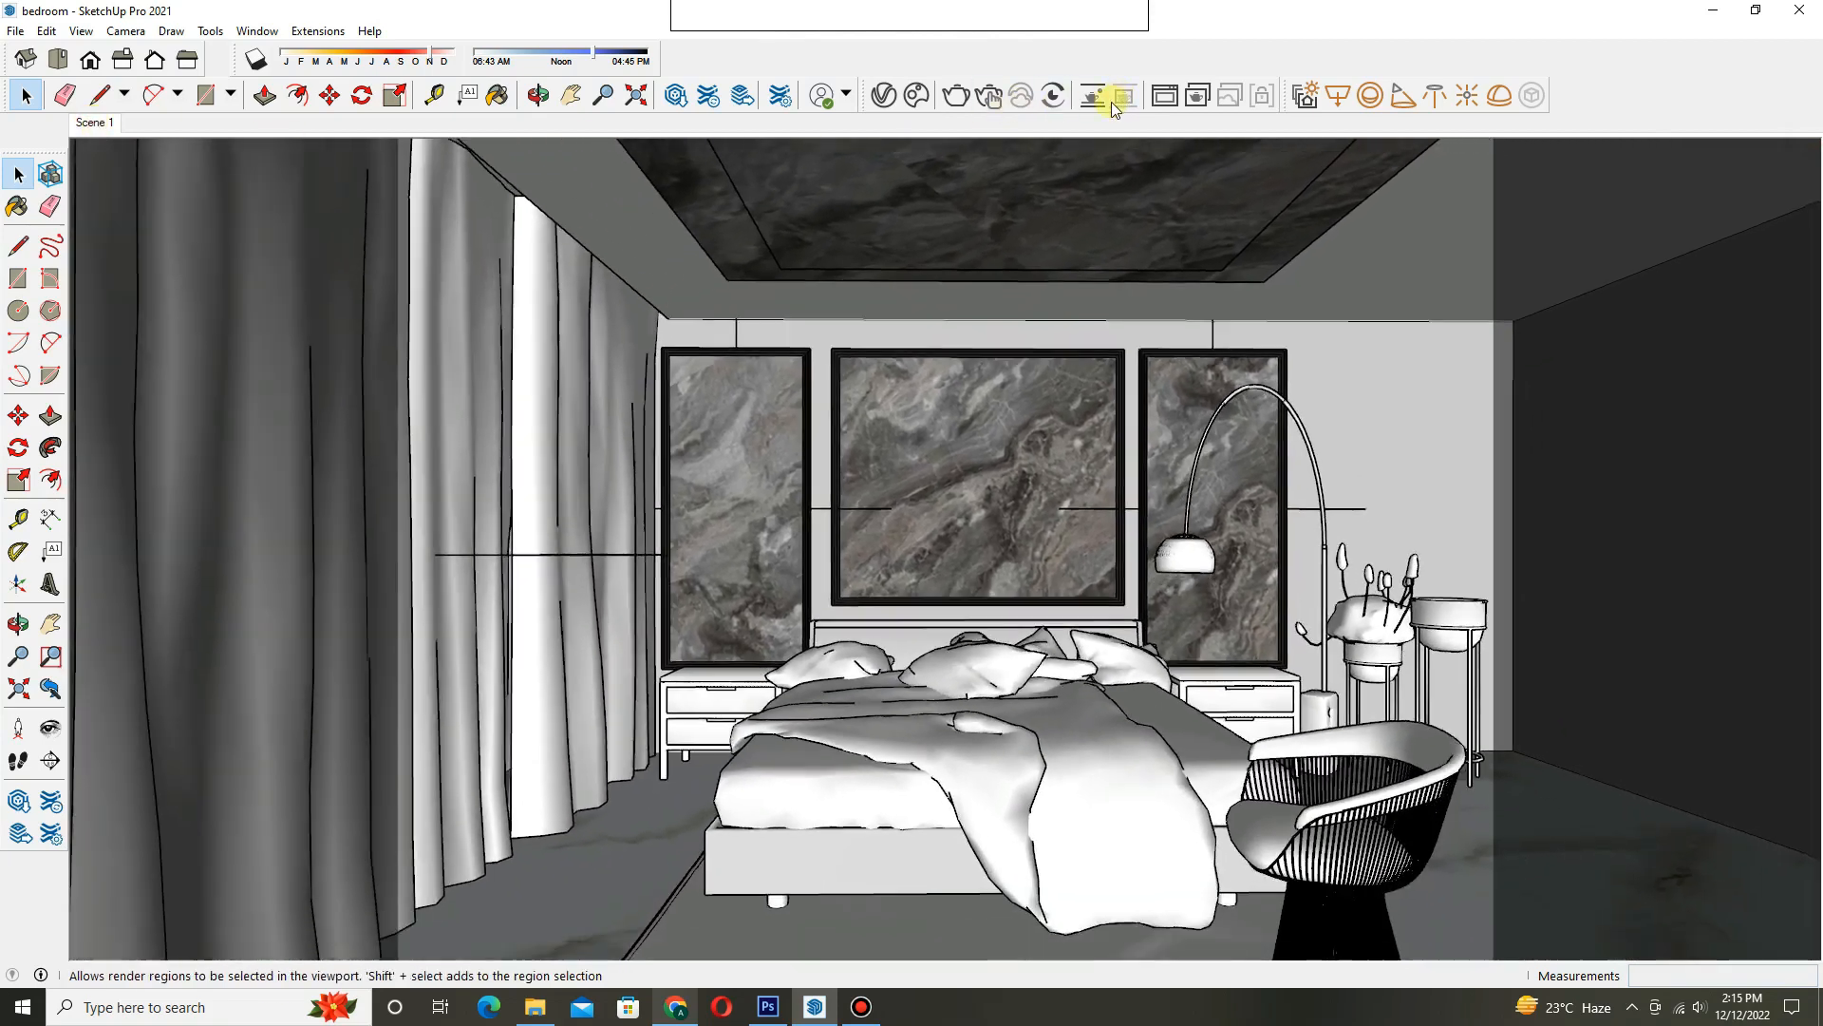
click(1164, 96)
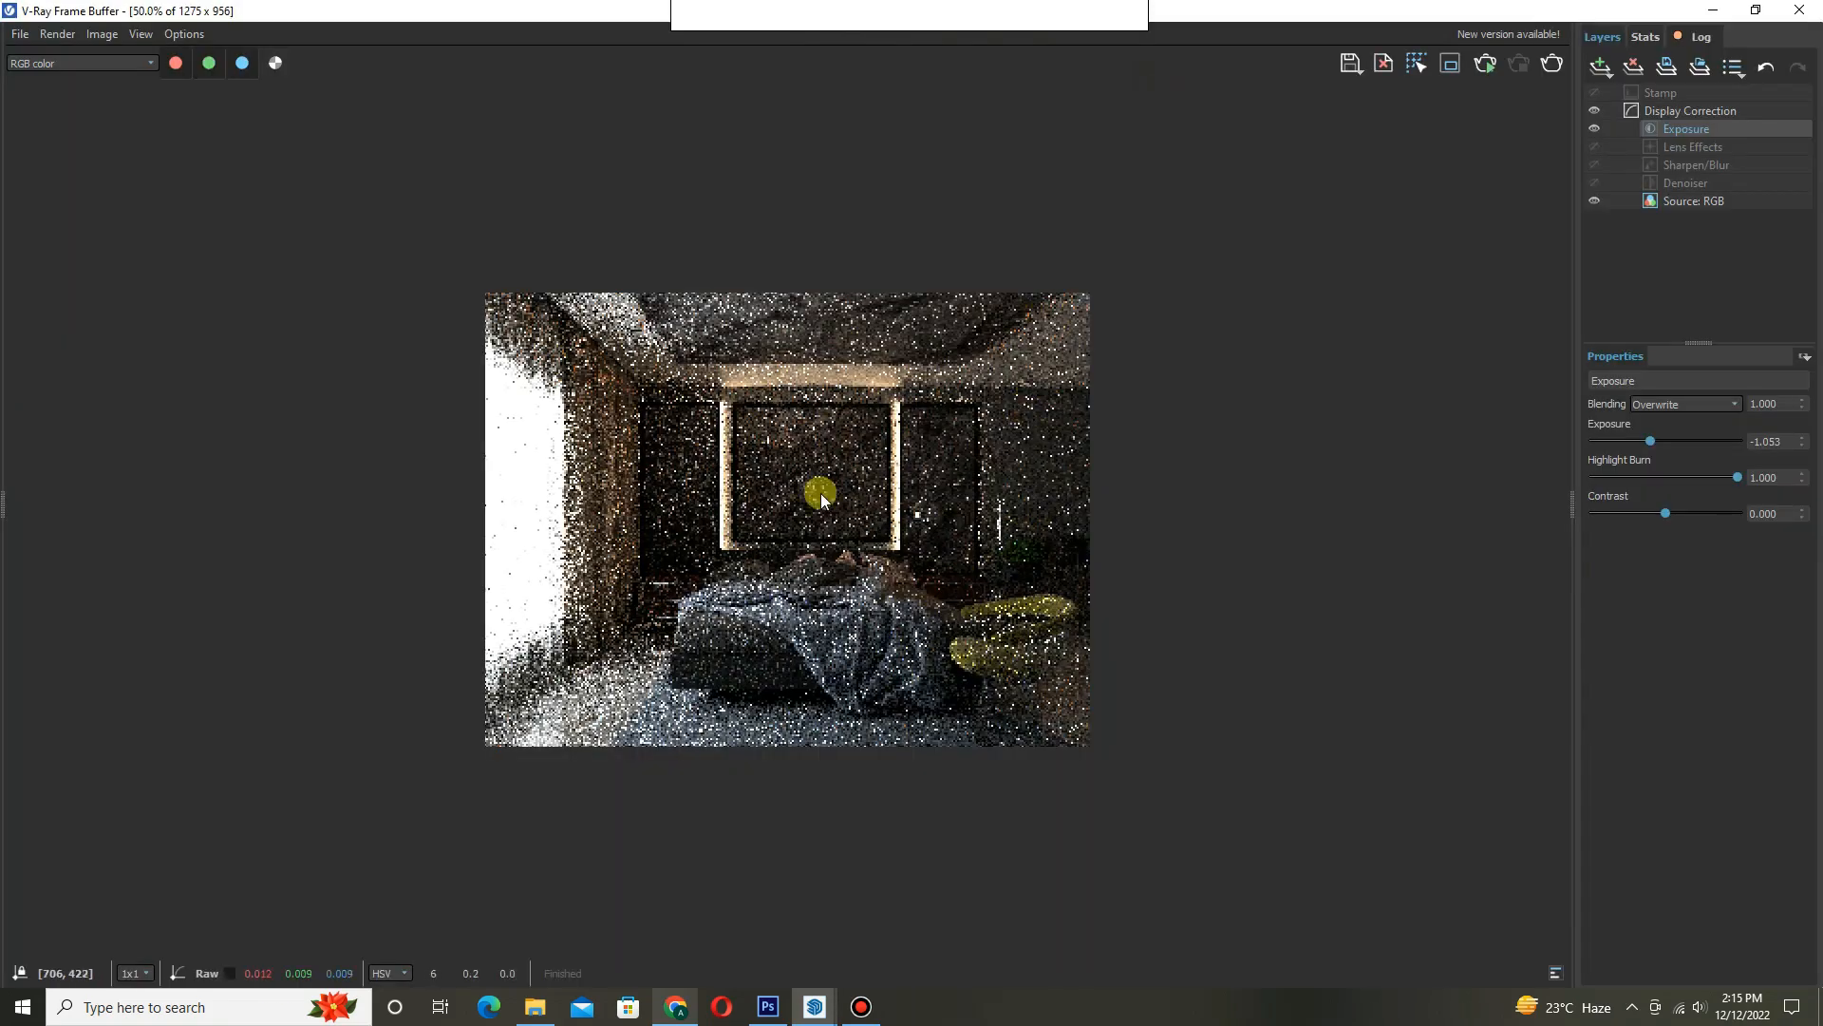
click(1799, 10)
click(959, 97)
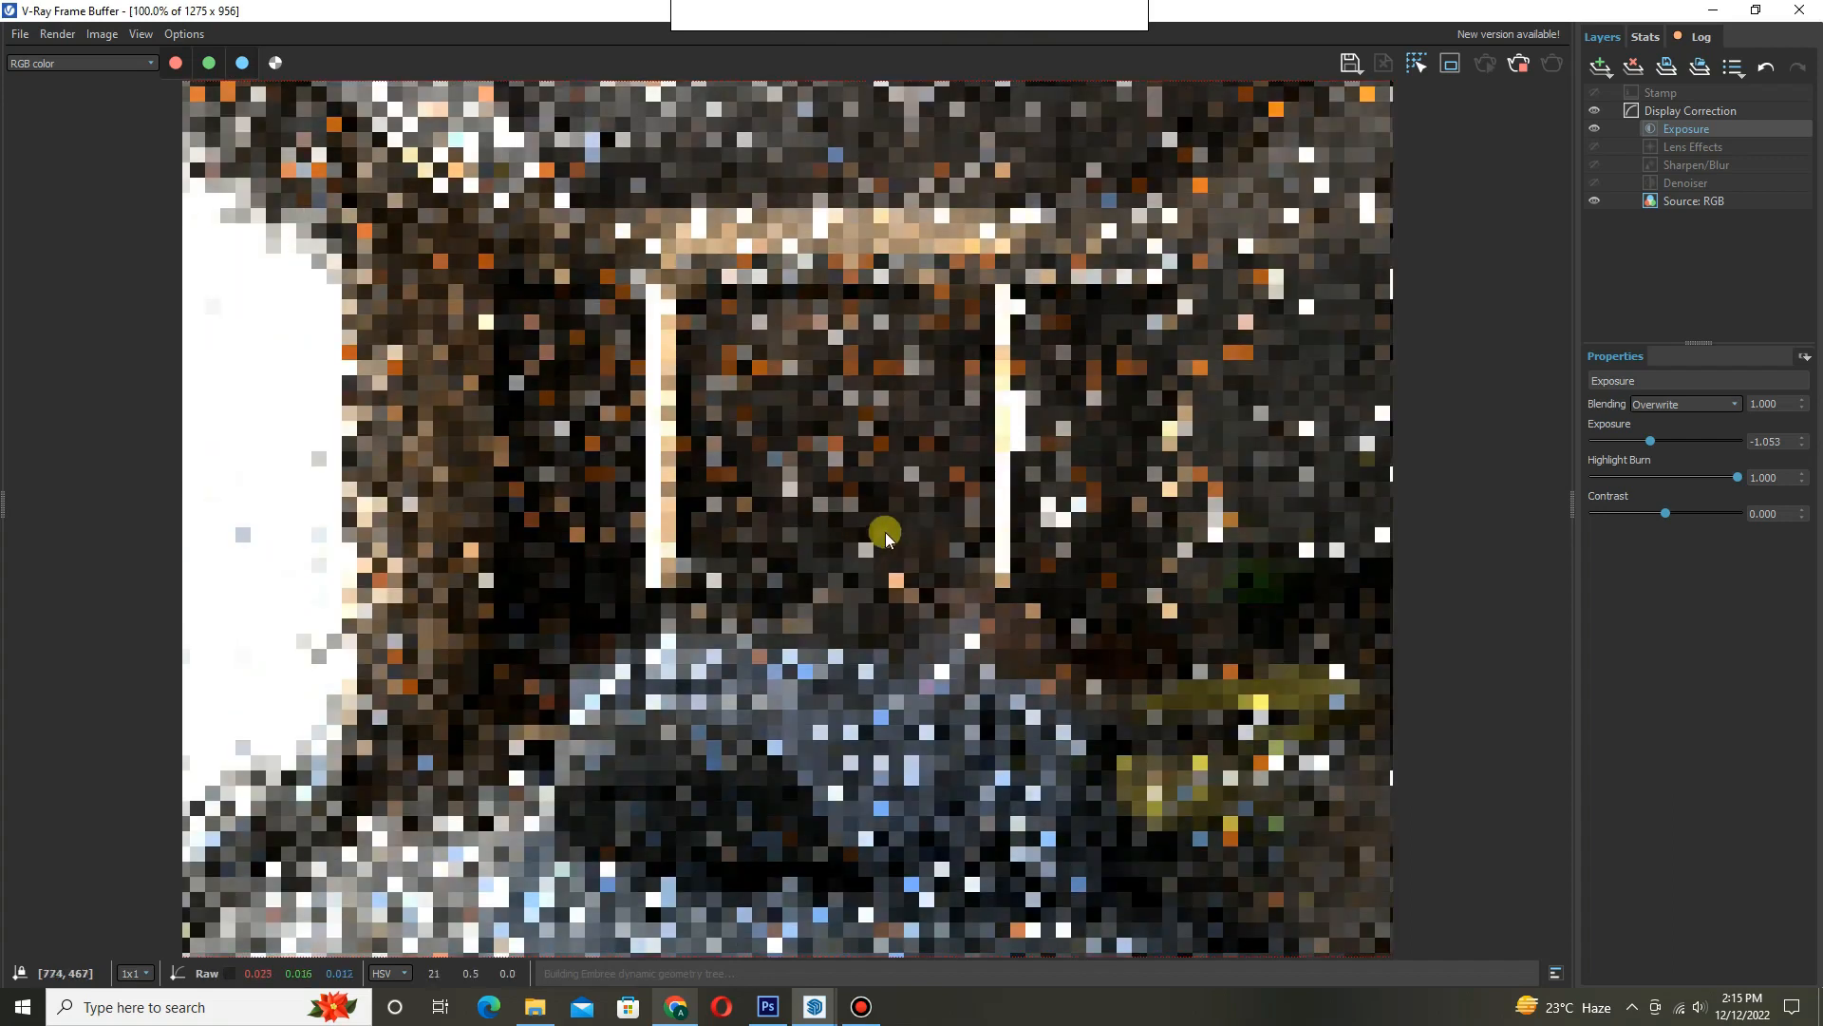
scroll(743, 507, down, 1)
scroll(744, 499, up, 1)
scroll(757, 498, down, 1)
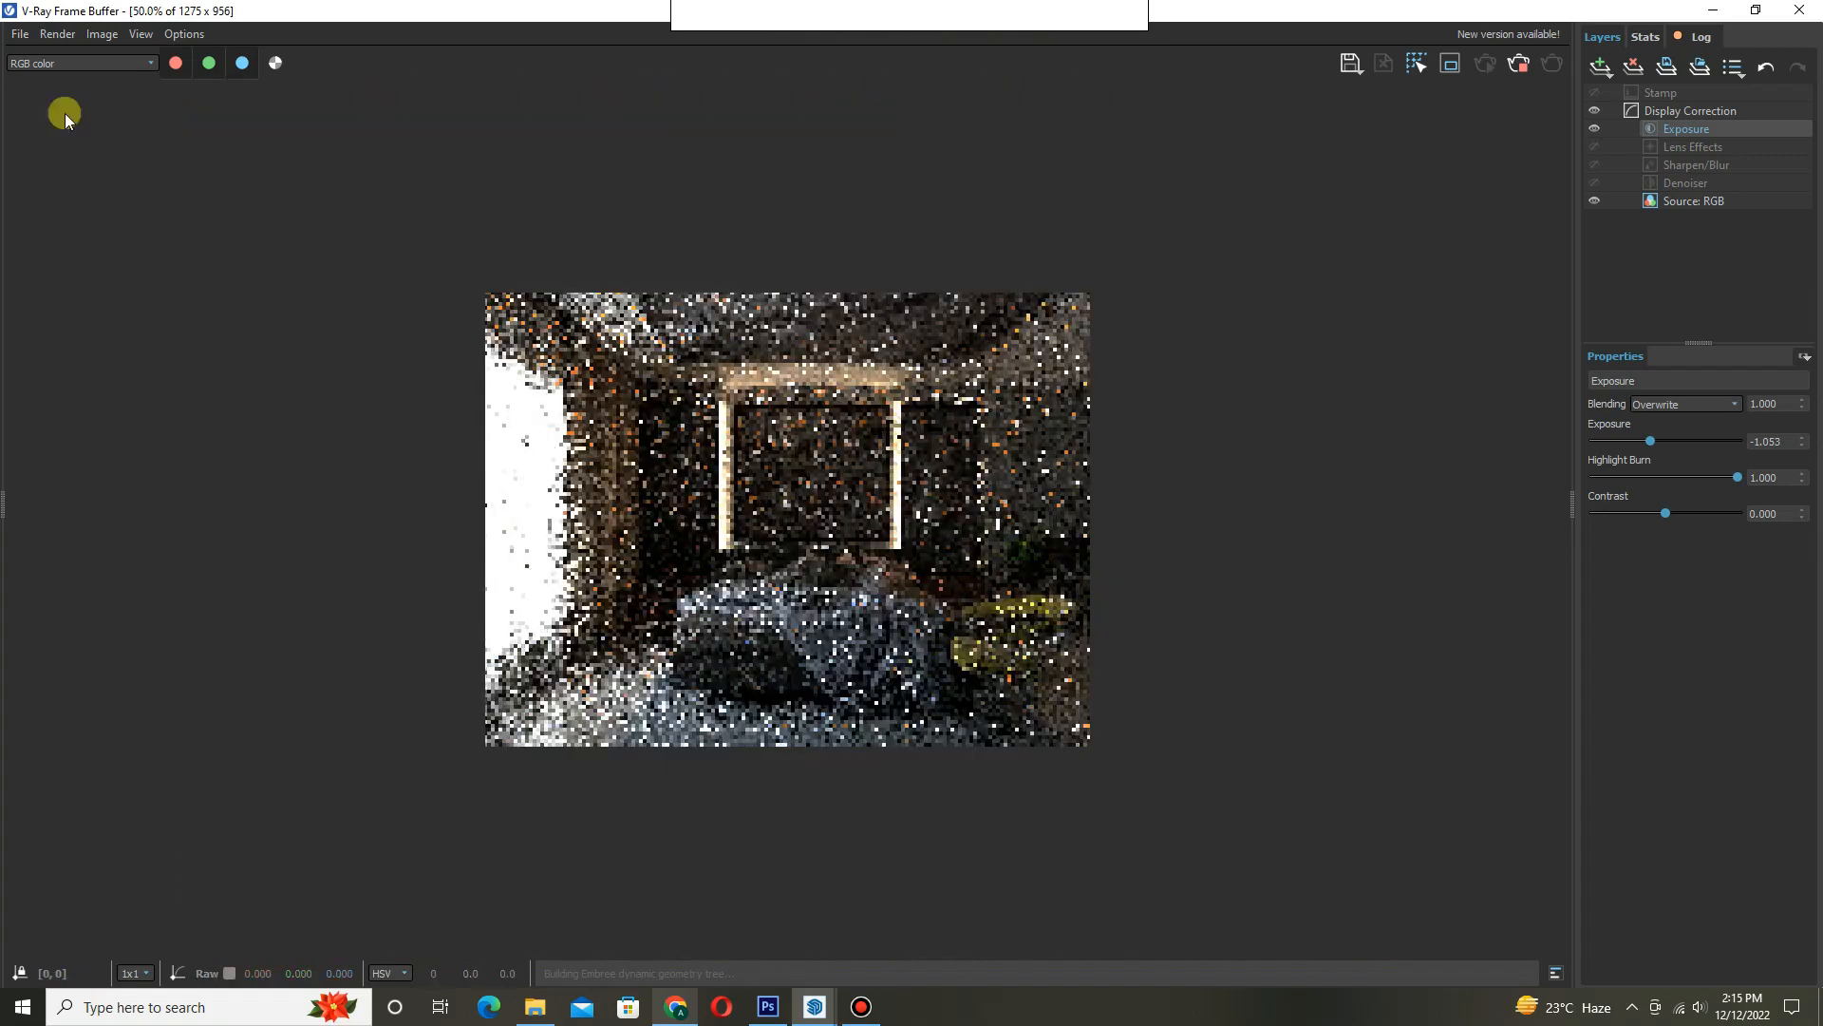
click(1756, 13)
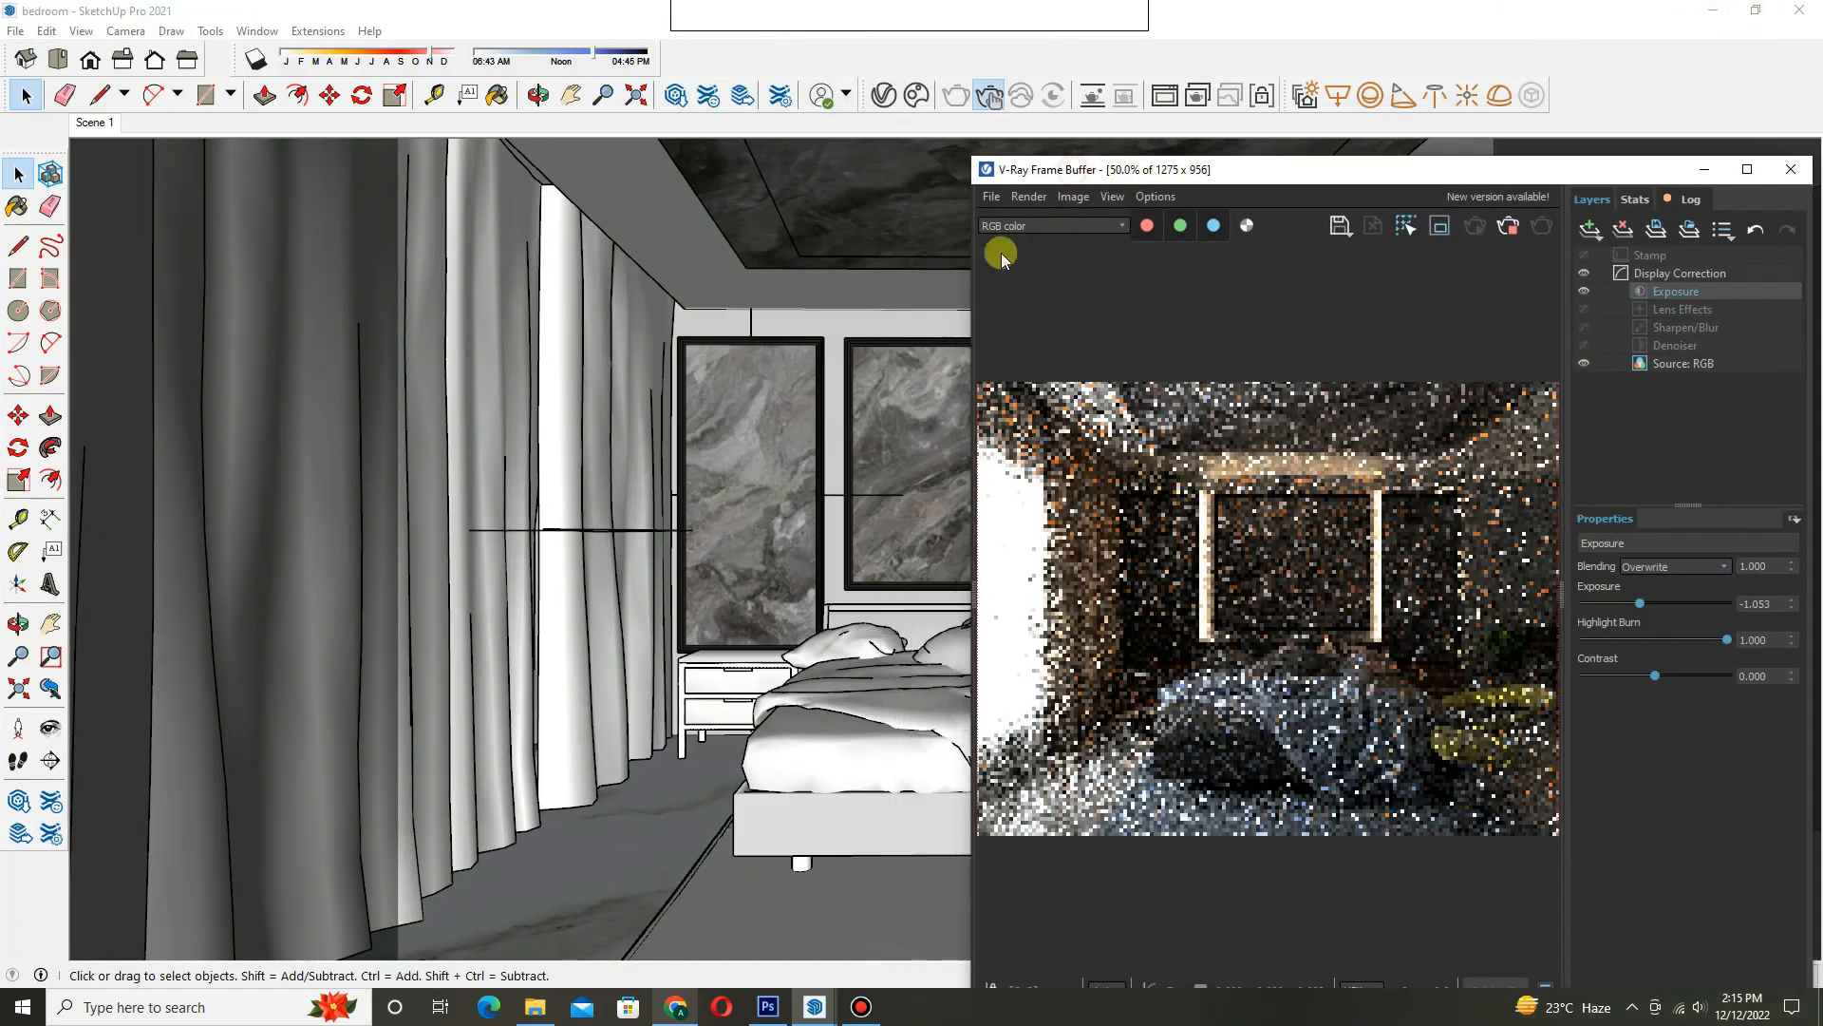
- Set the rectangle light beside the central stone panel to intensity 200 and a slightly darker warm orange colour
click(835, 495)
click(1115, 106)
click(881, 94)
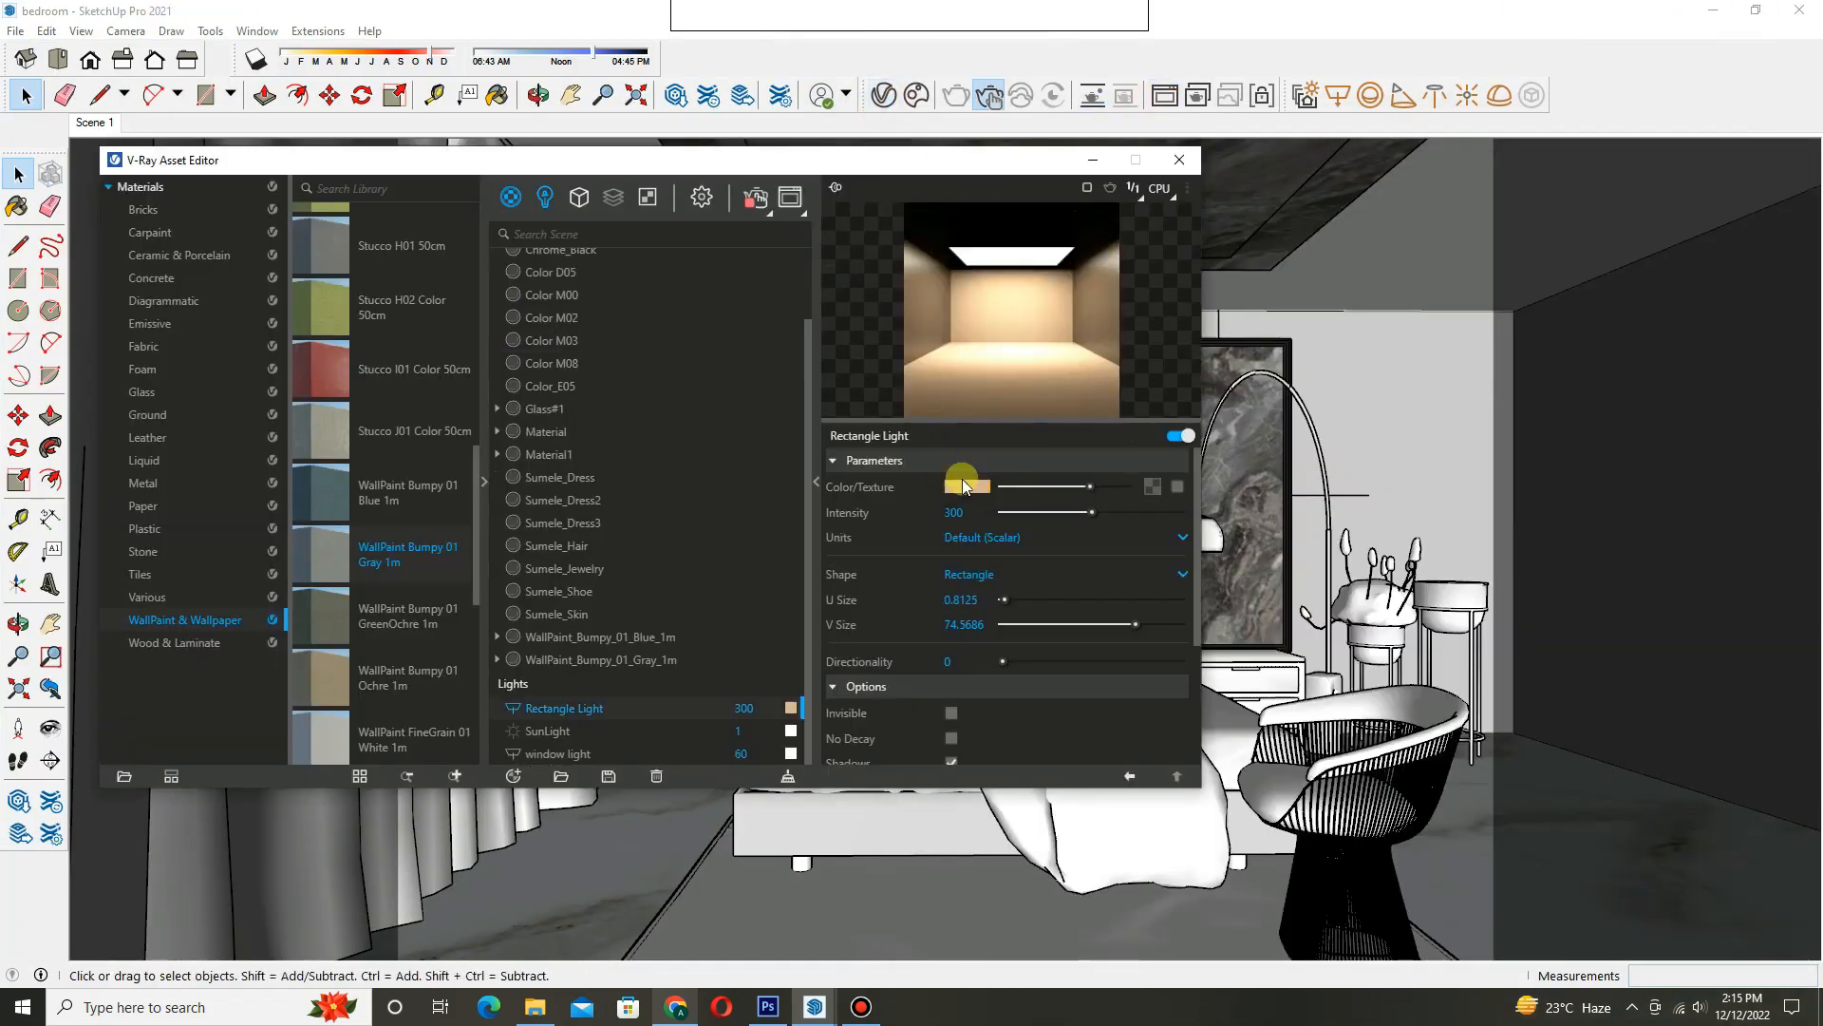
text(200)
click(967, 486)
drag(691, 393, 714, 407)
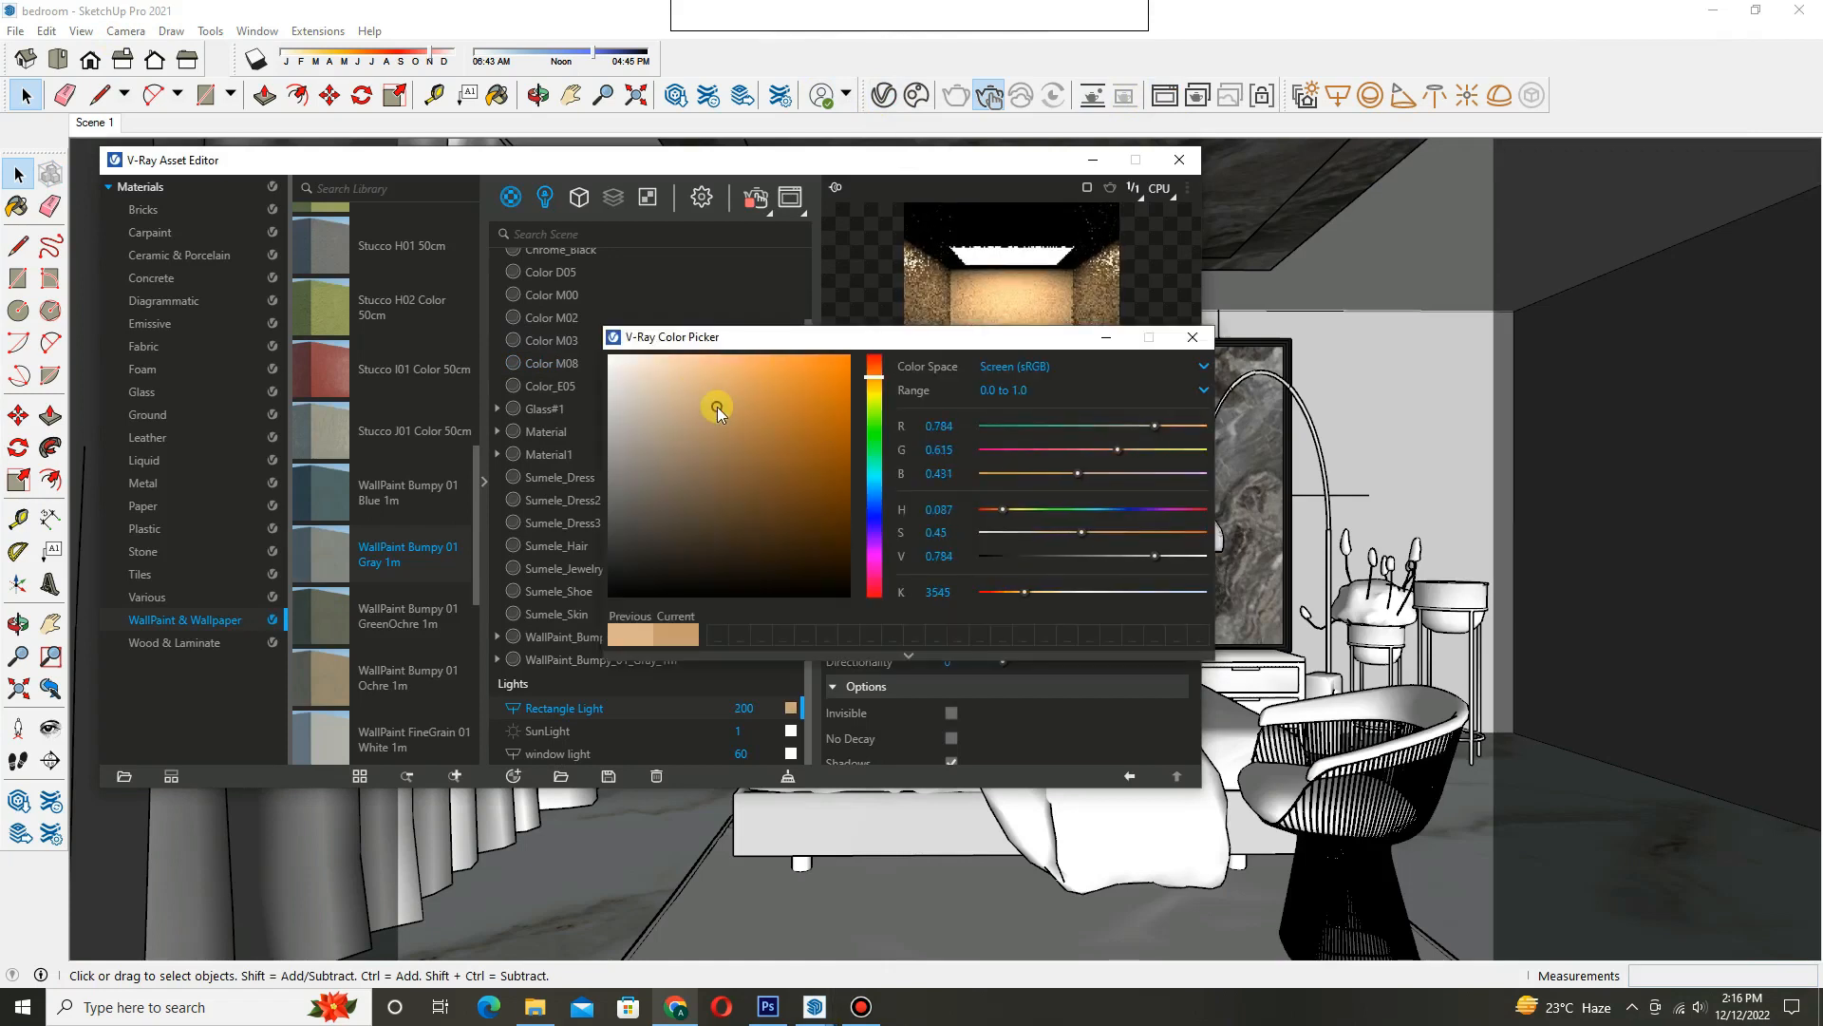
click(1193, 337)
click(1180, 160)
- Check the relit wall panels in the interactive render, stop the render and minimise the frame buffer
click(1160, 109)
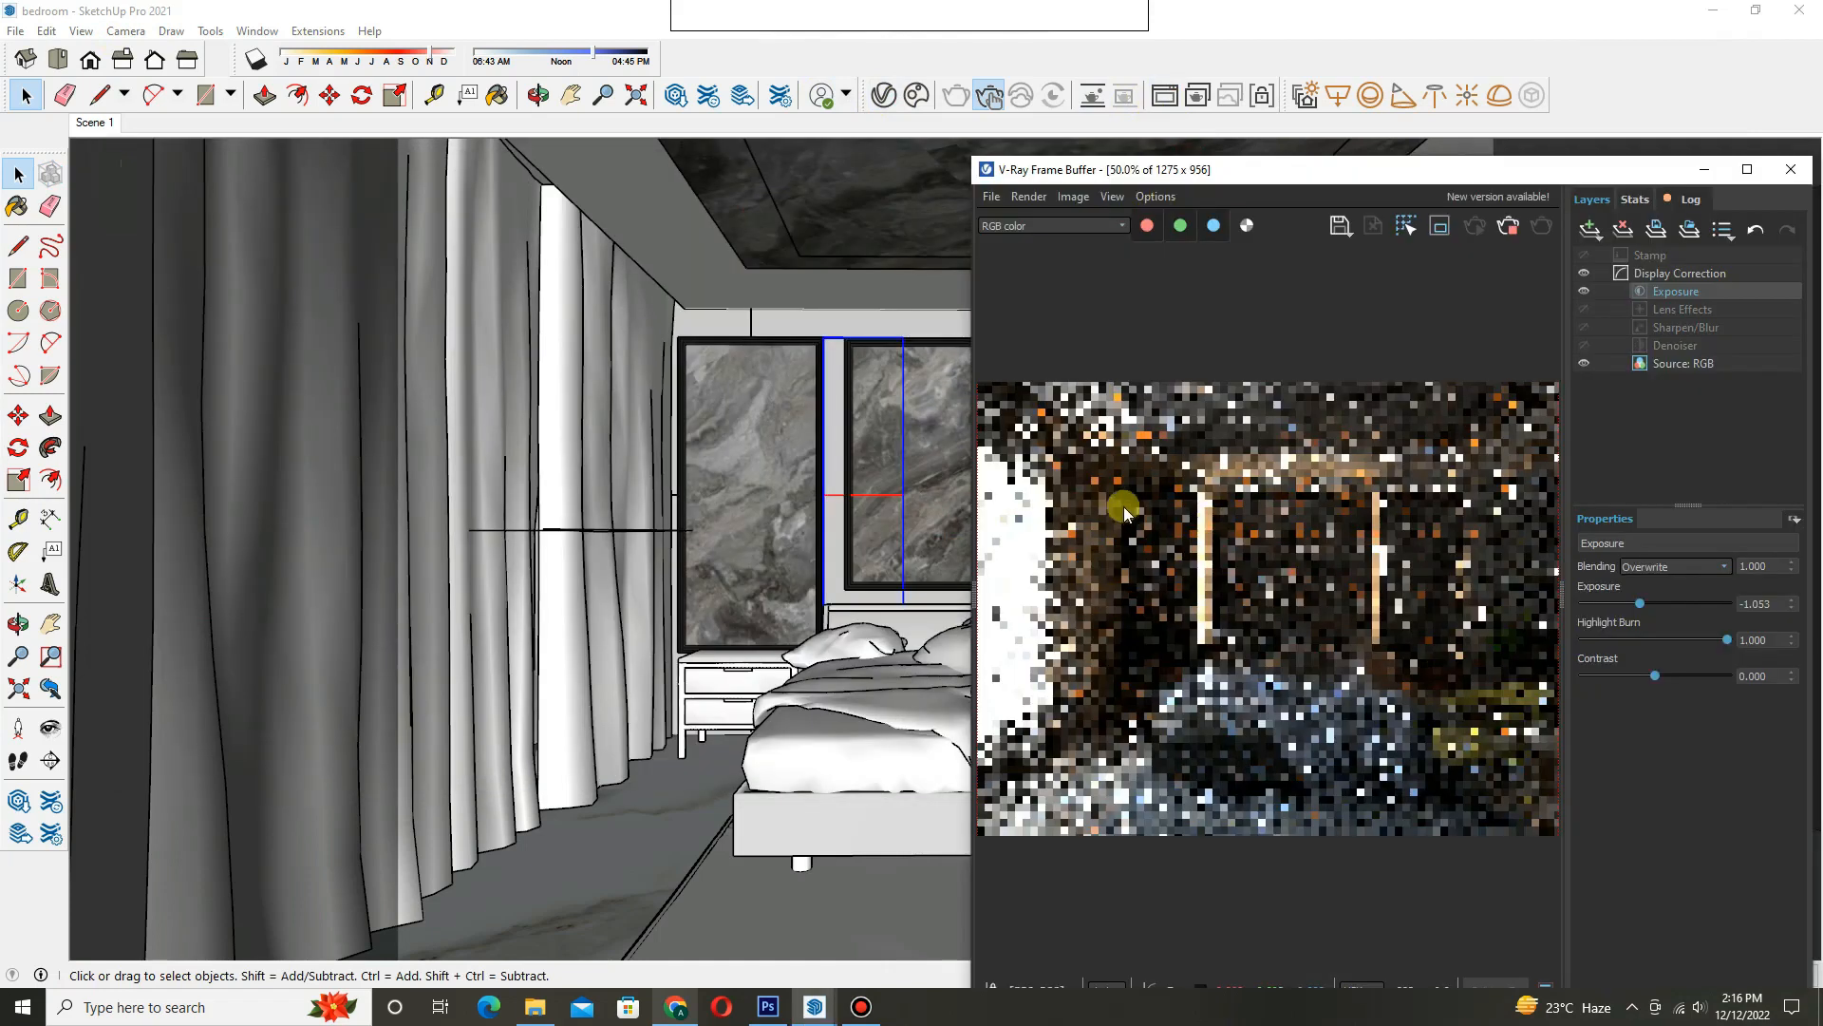
scroll(1280, 619, down, 3)
scroll(1280, 619, up, 2)
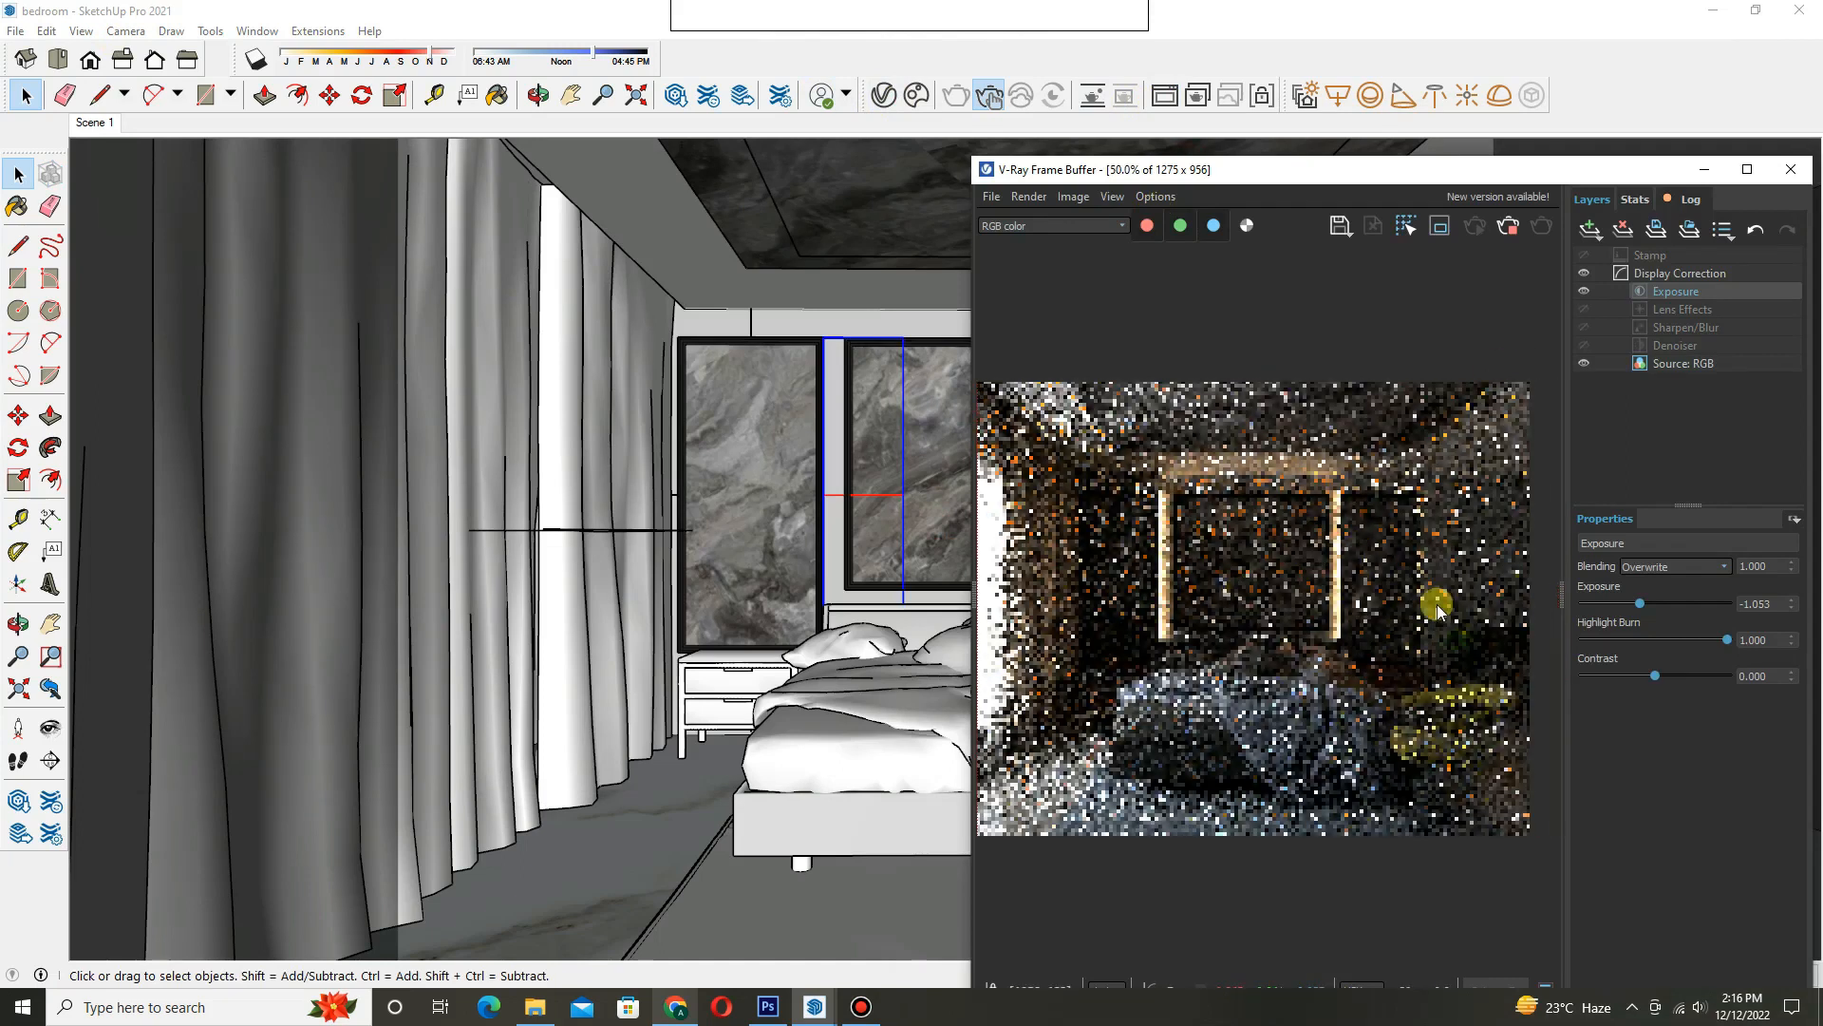
click(1510, 231)
click(1707, 169)
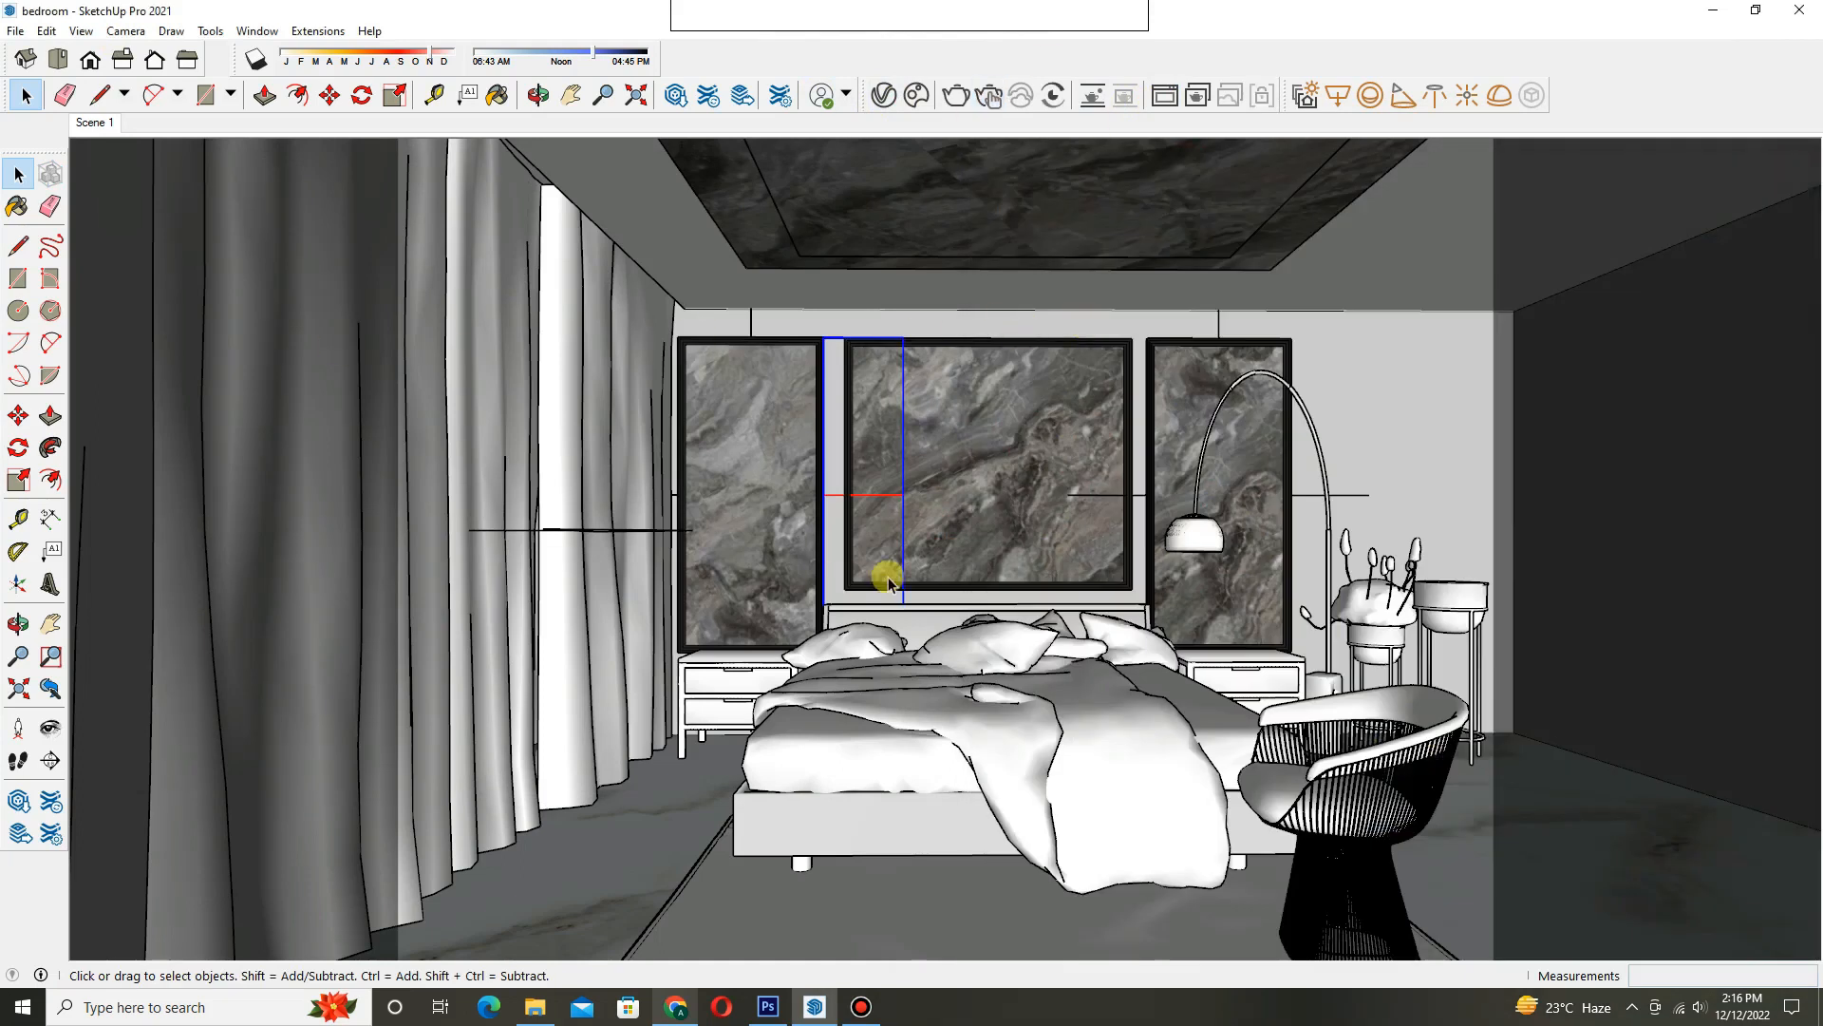
- Import Calla Lilies 63-10 from the downloaded Cosmos assets and place the vase on the nightstand nearest the curtains
click(920, 99)
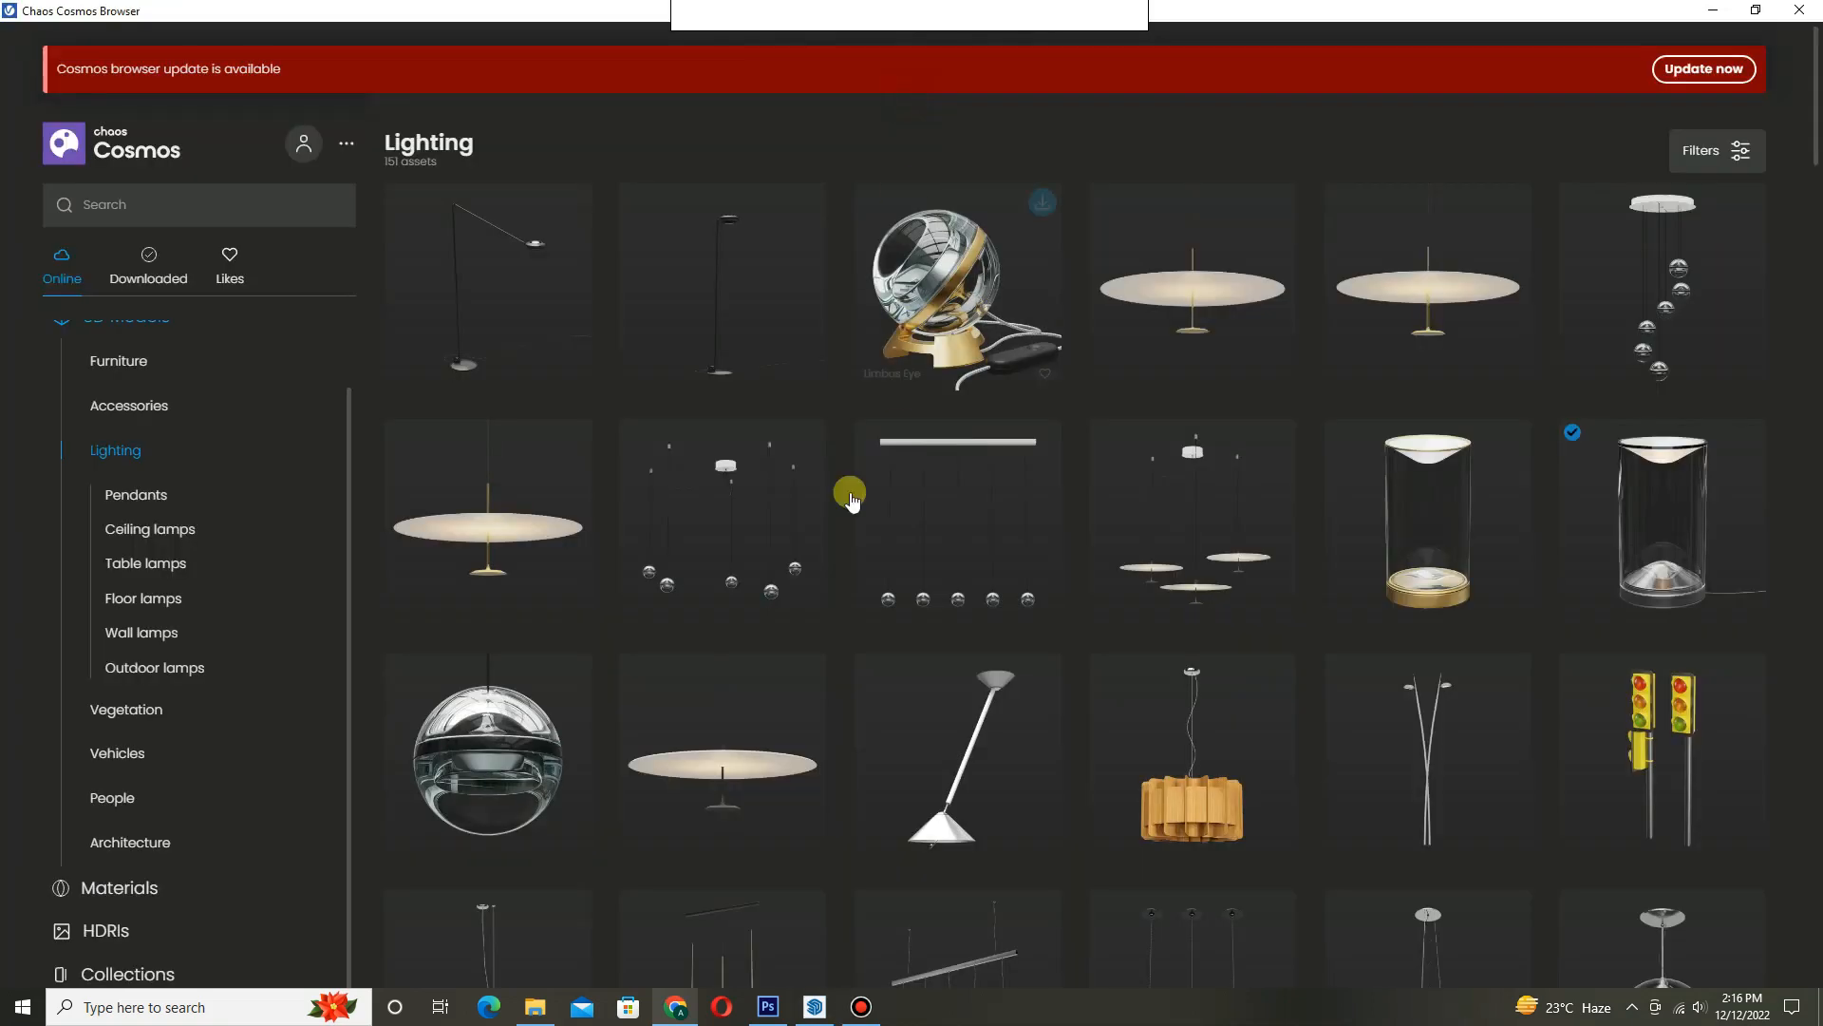
click(152, 258)
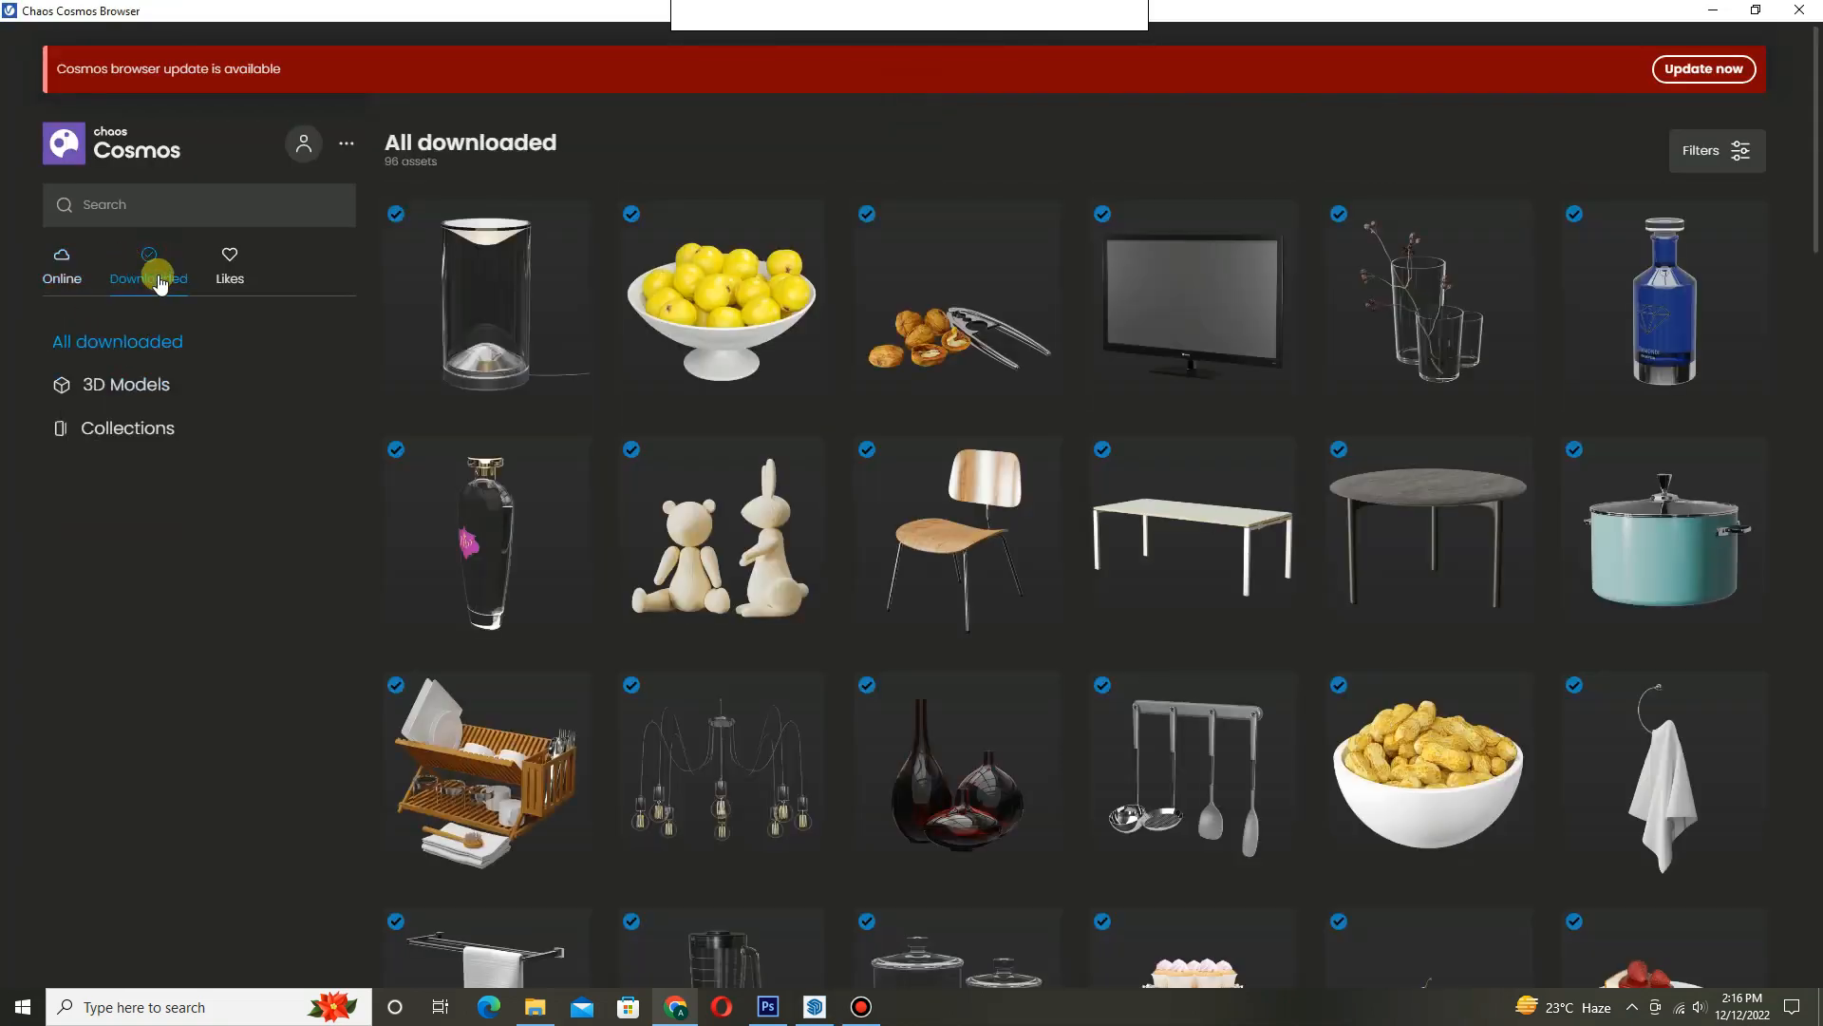
scroll(1040, 601, down, 10)
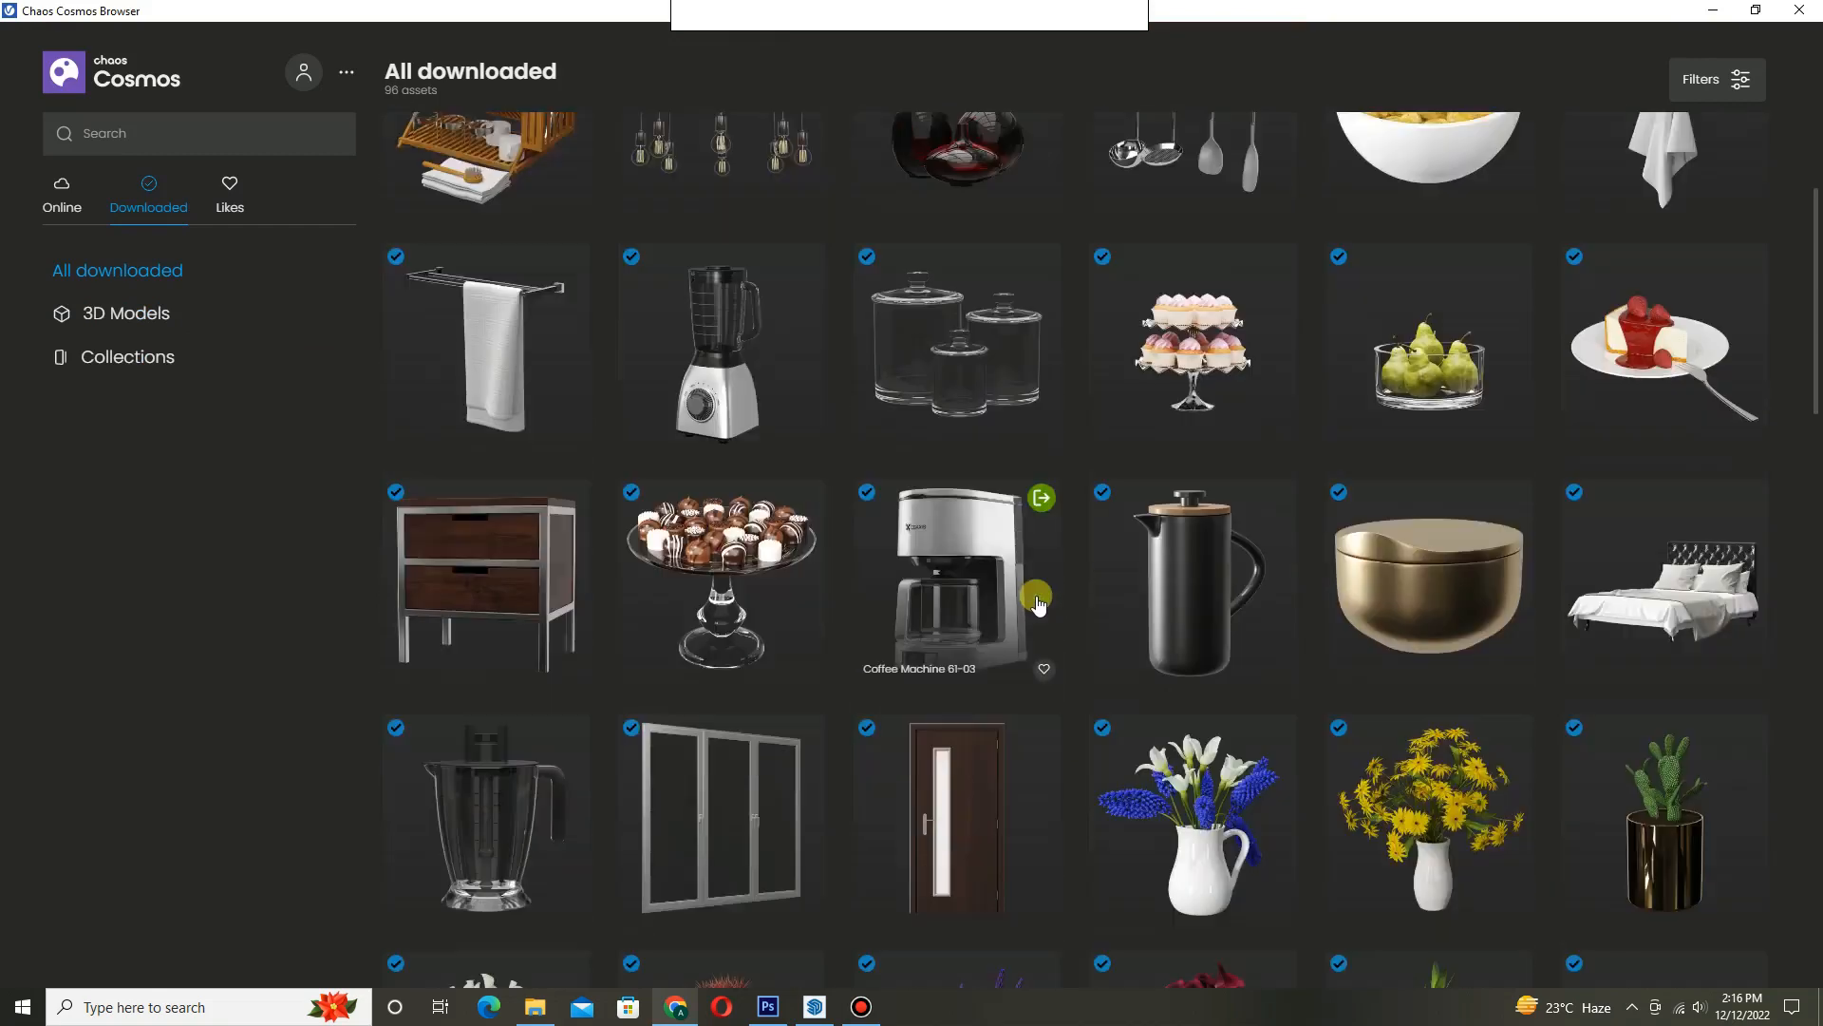
scroll(1204, 511, down, 2)
click(1266, 508)
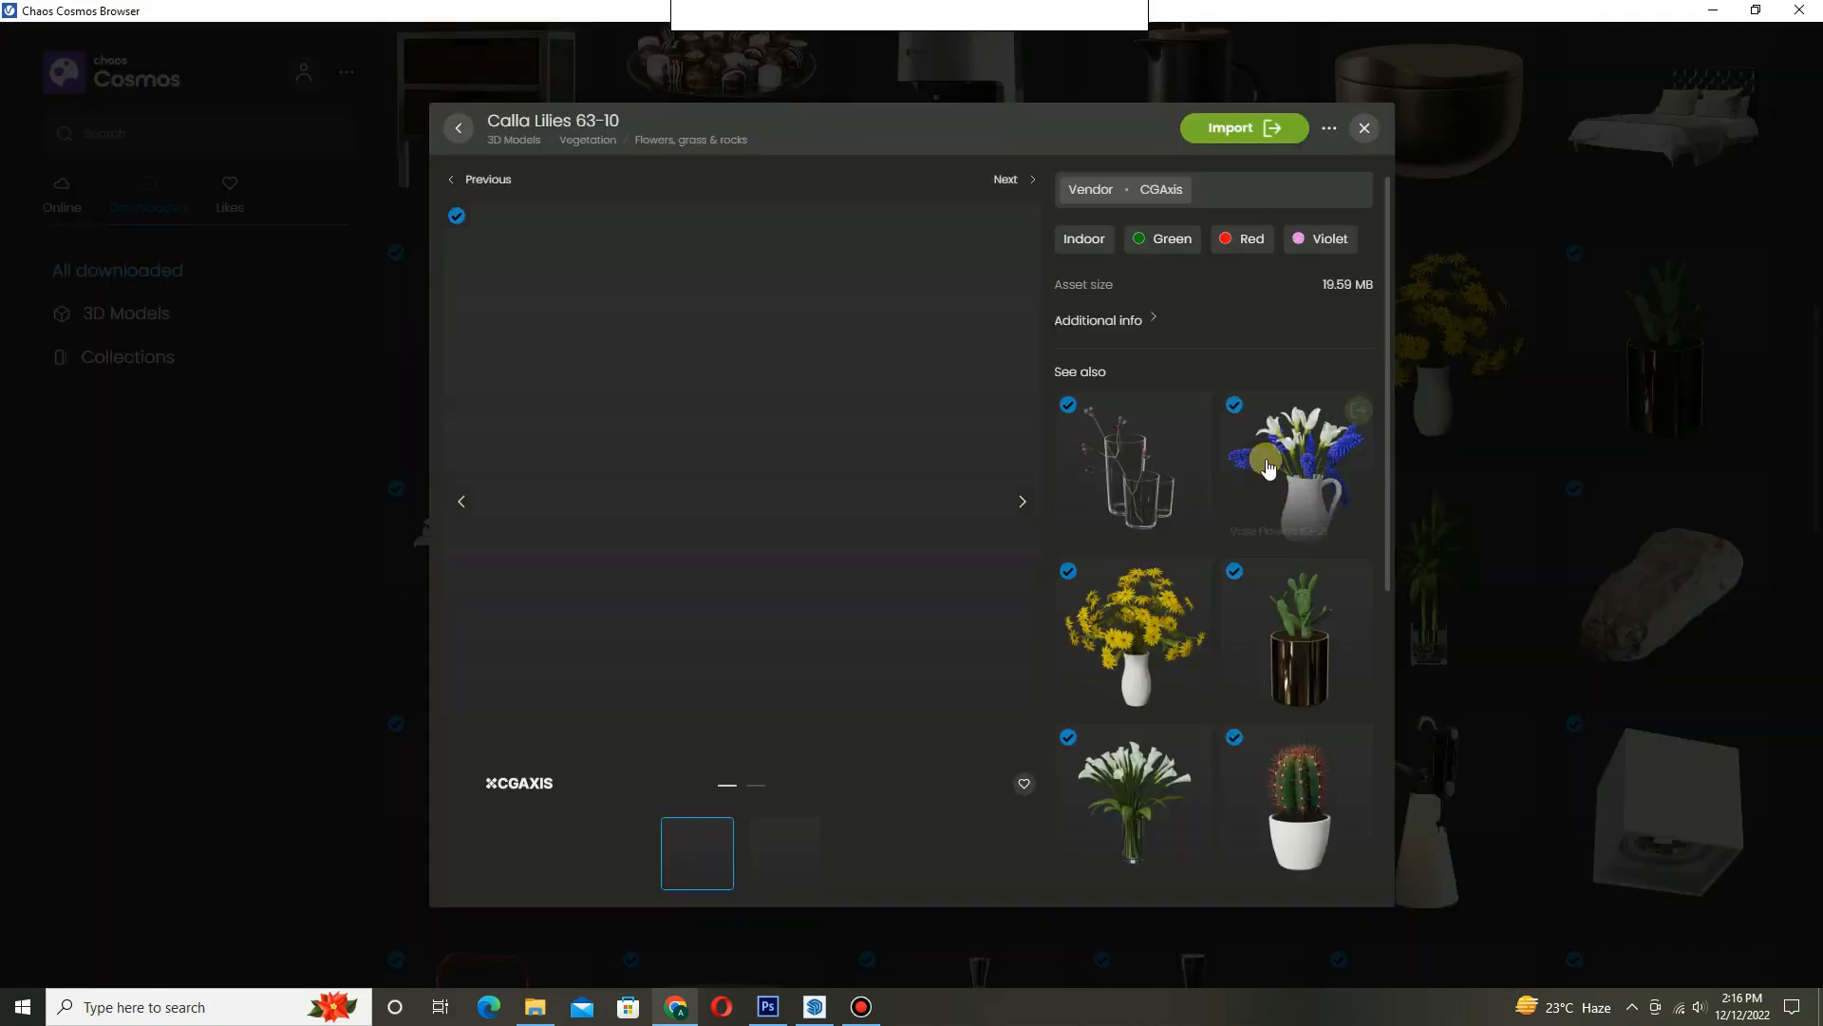
click(1258, 126)
scroll(1225, 651, up, 10)
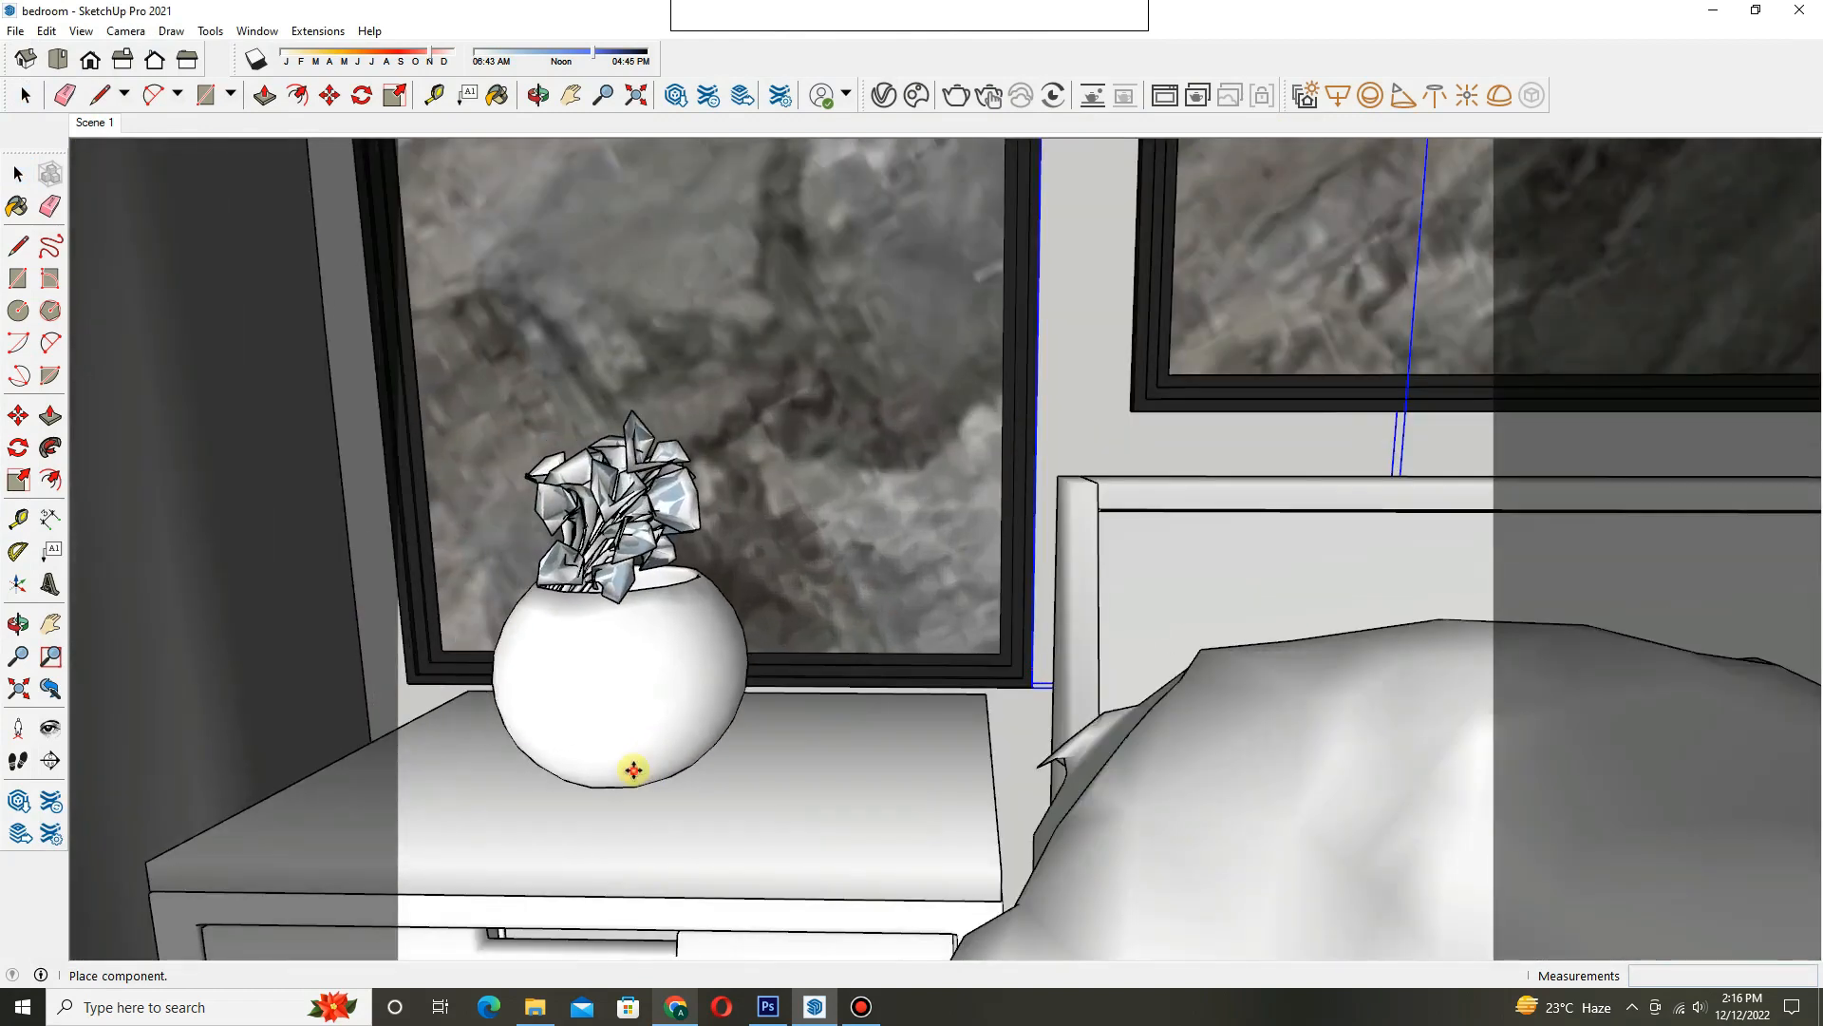
click(622, 777)
- Import the downloaded Cosmos glass vases with thin branches and place them on the nightstand below the arc lamp
click(916, 96)
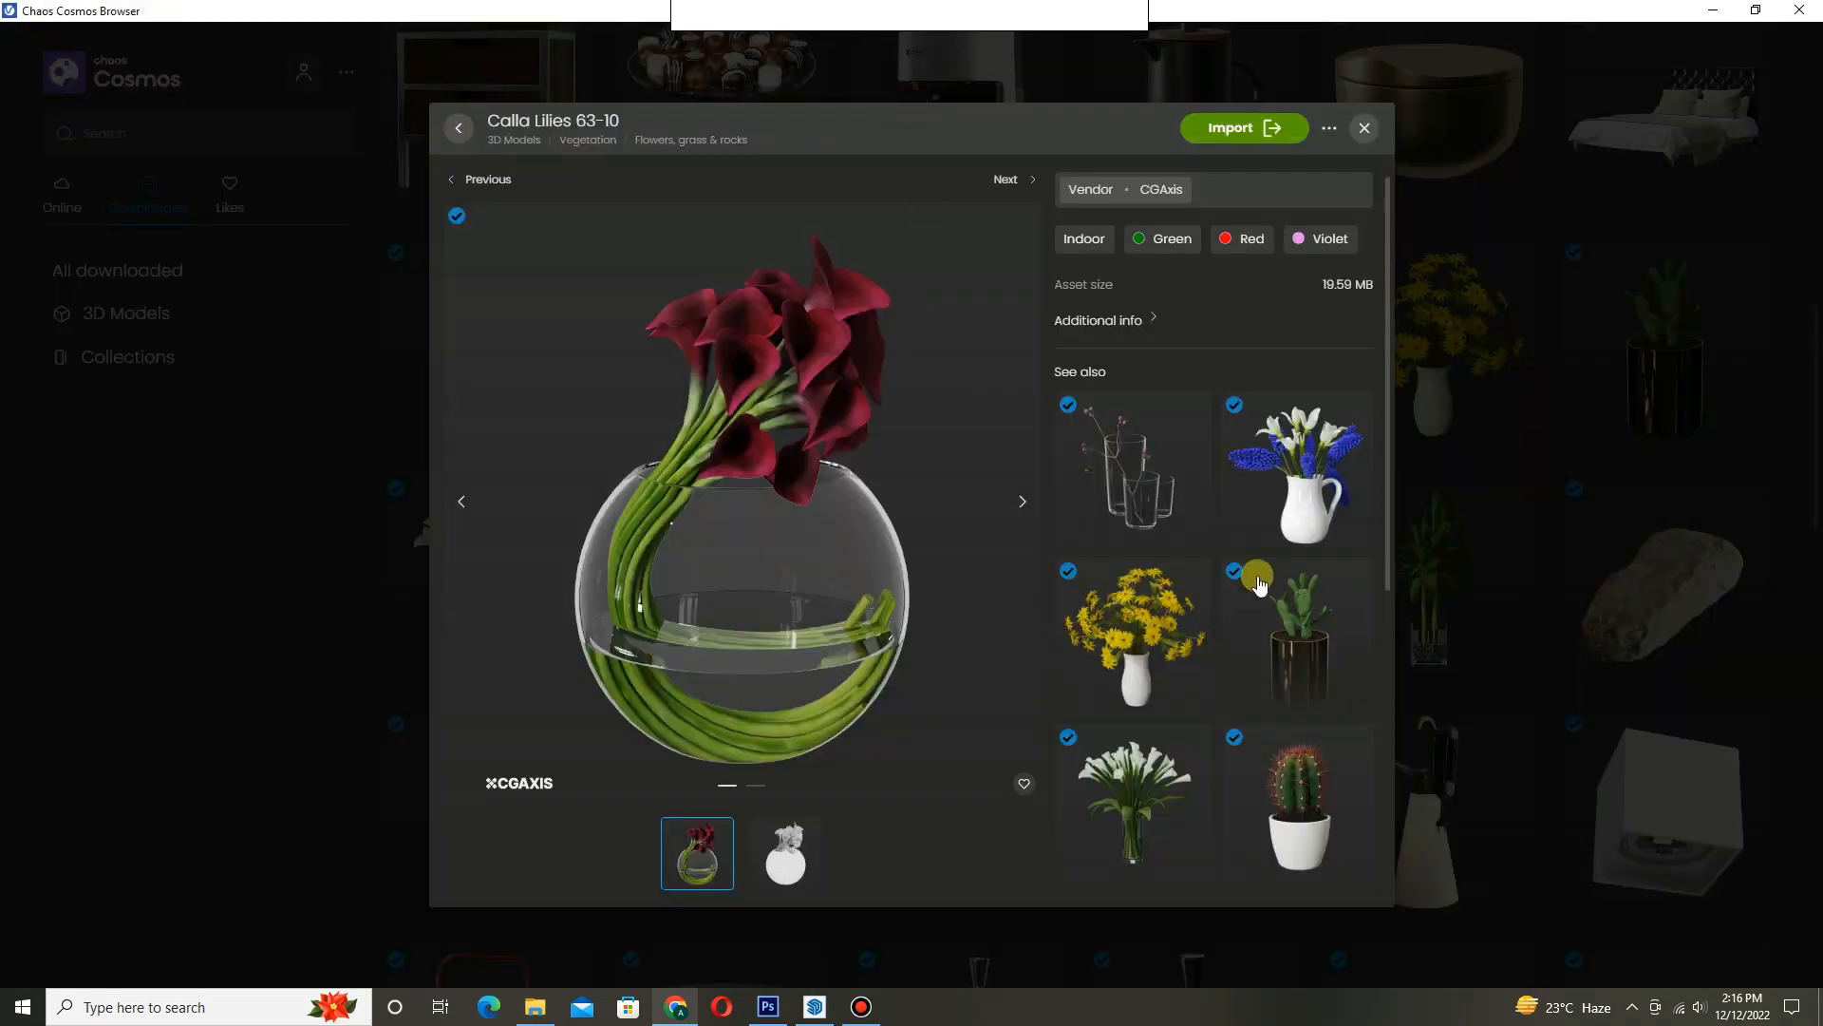
scroll(1248, 573, down, 5)
click(1363, 129)
scroll(1334, 404, down, 15)
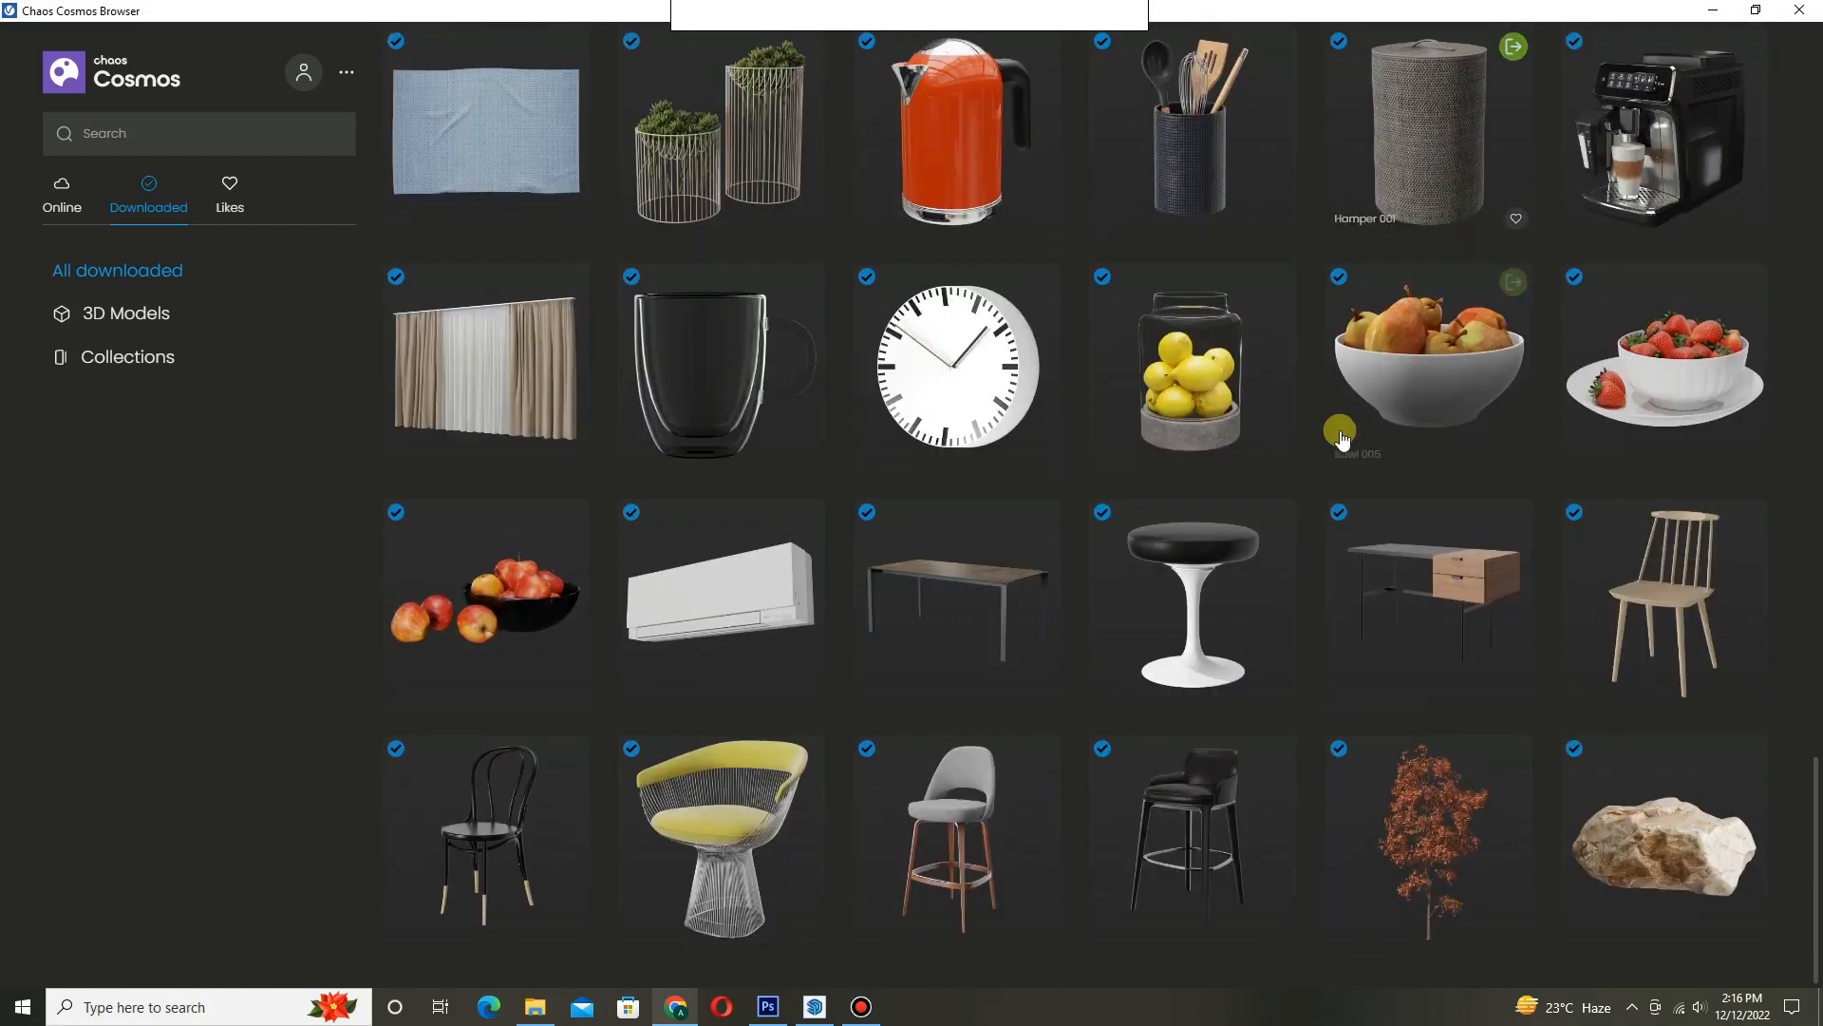
scroll(1332, 418, up, 20)
scroll(1351, 464, up, 5)
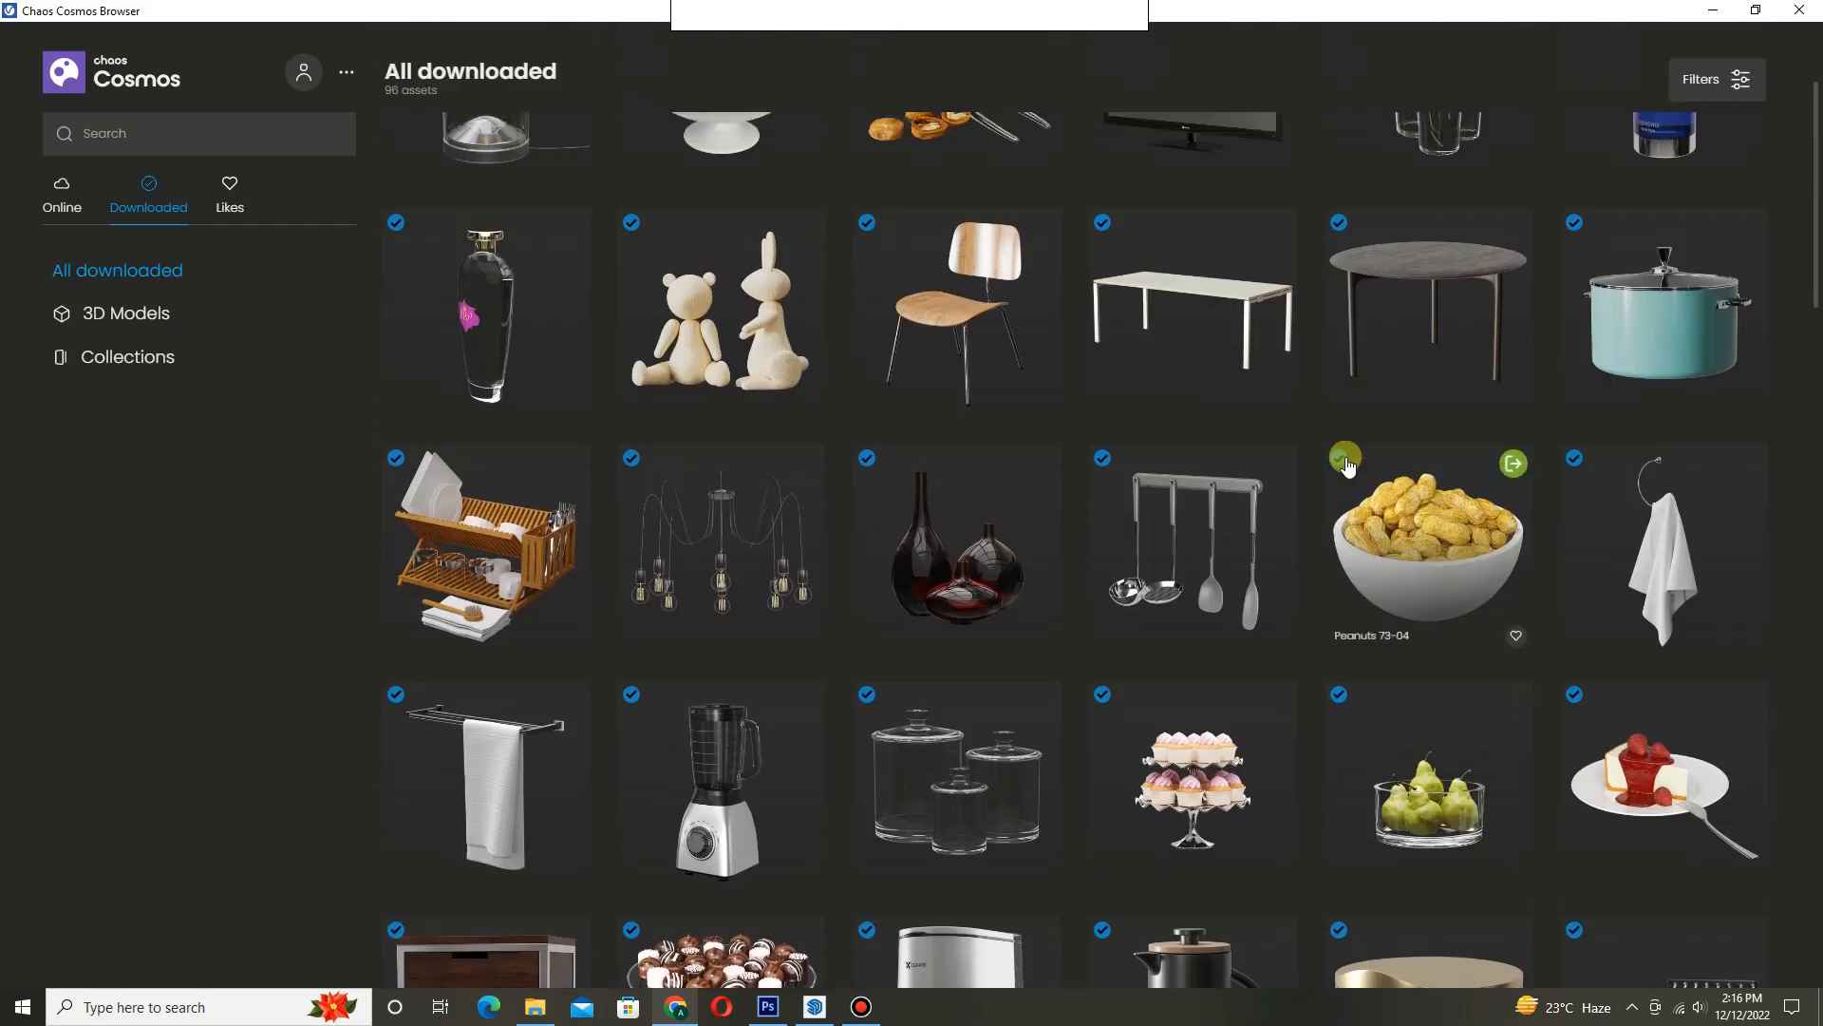
click(1510, 222)
scroll(1482, 562, down, 3)
shift+middle_drag(1482, 562, 238, 531)
scroll(1083, 570, up, 4)
click(1055, 634)
- Return to Scene 1, start a V-Ray production render, maximise the frame buffer and raise the exposure correction slightly
scroll(1233, 468, down, 10)
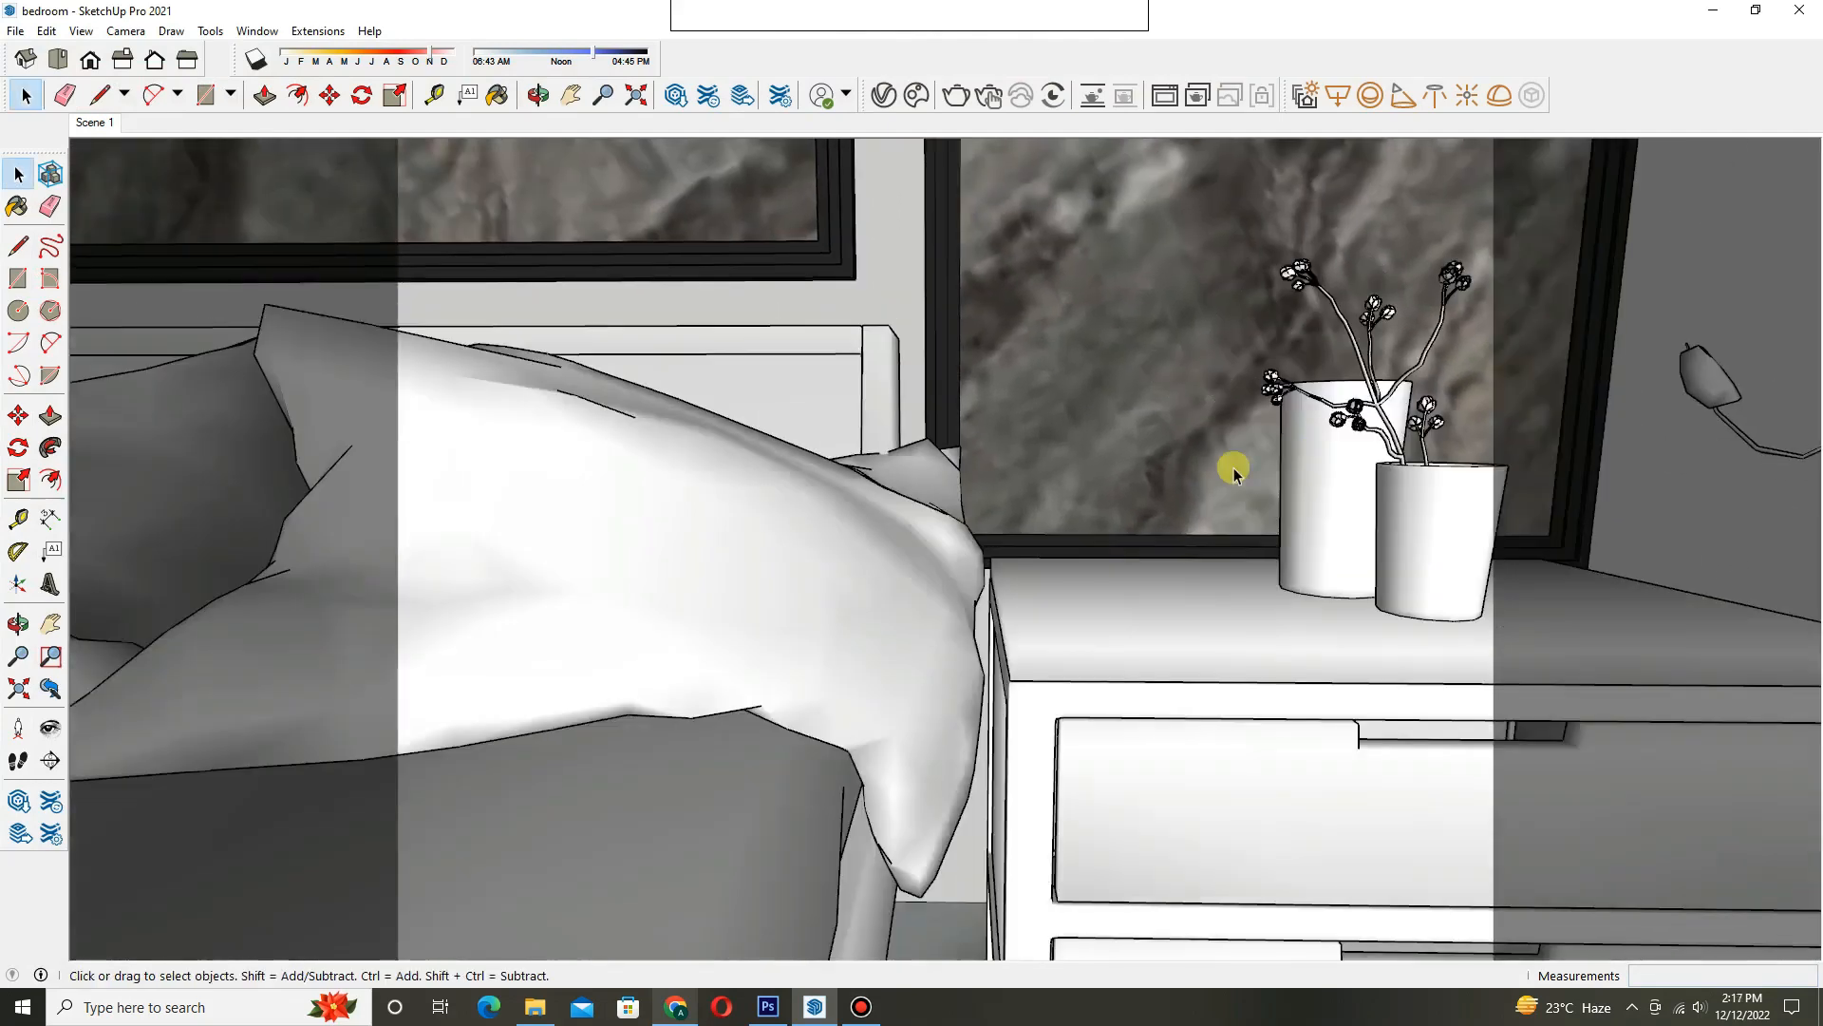
middle_drag(1098, 333, 533, 301)
click(103, 123)
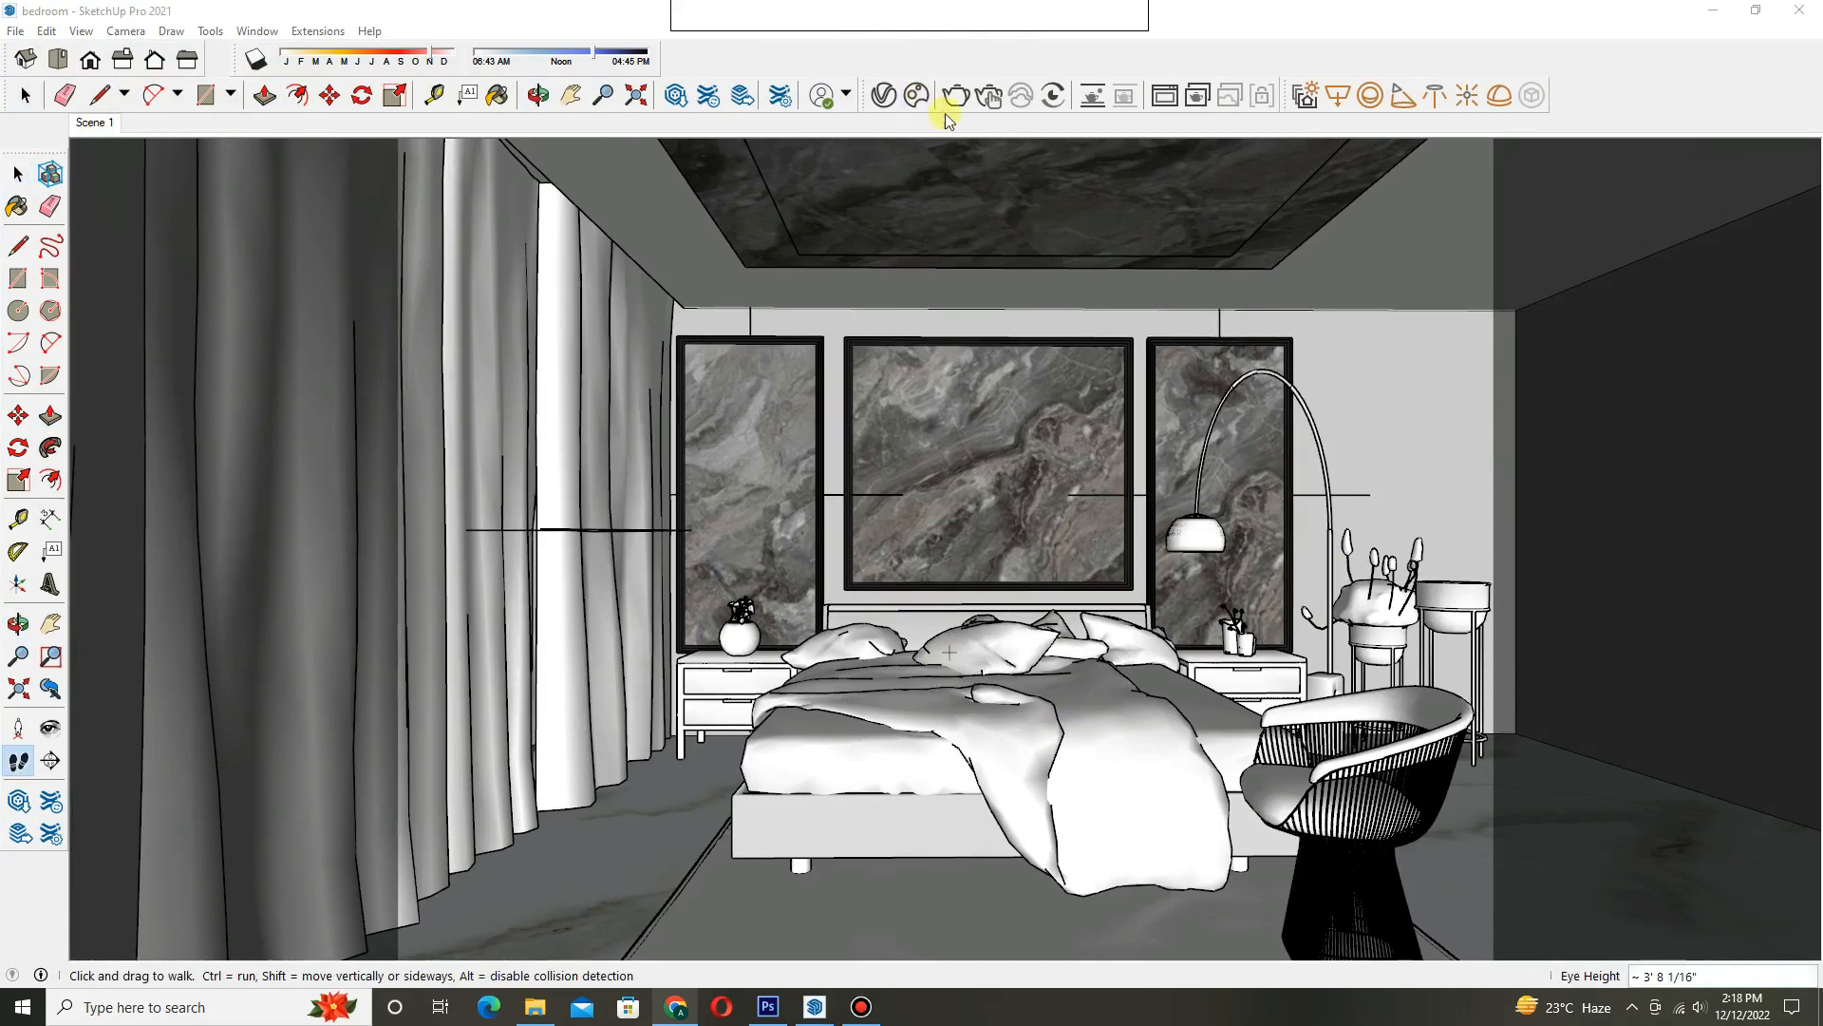
click(956, 97)
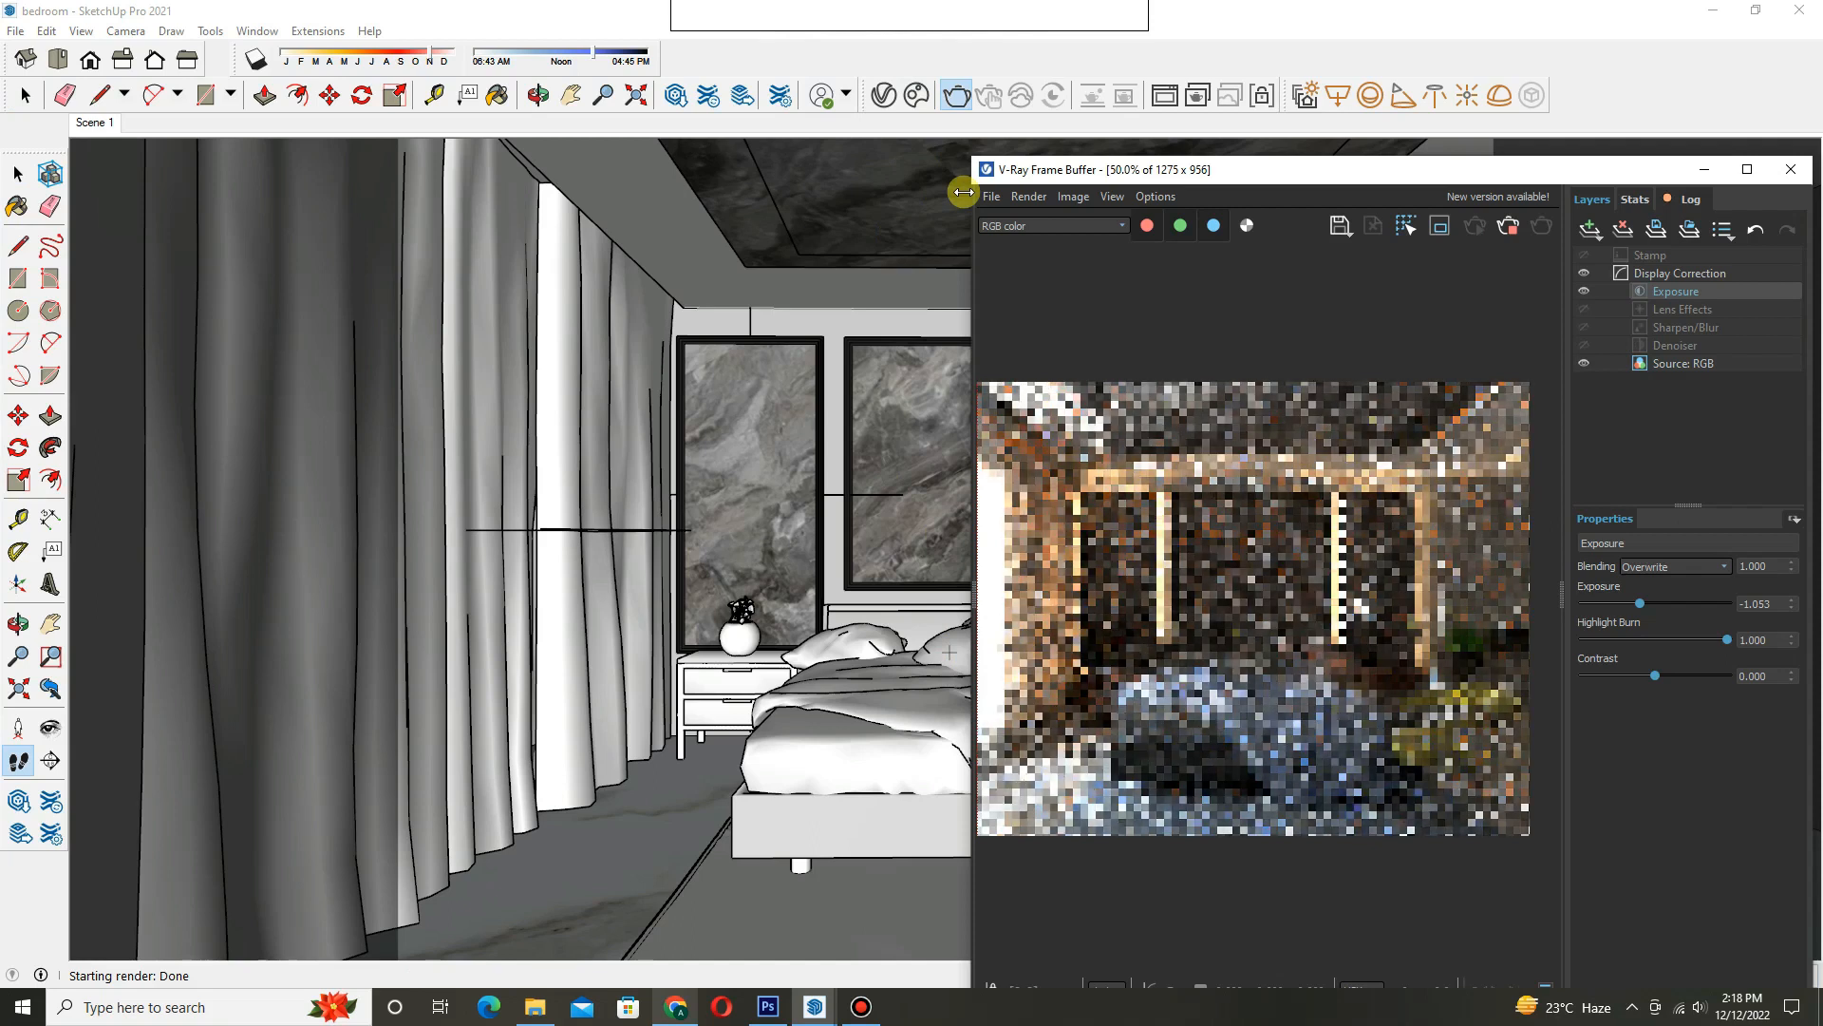
click(1748, 169)
scroll(783, 575, up, 1)
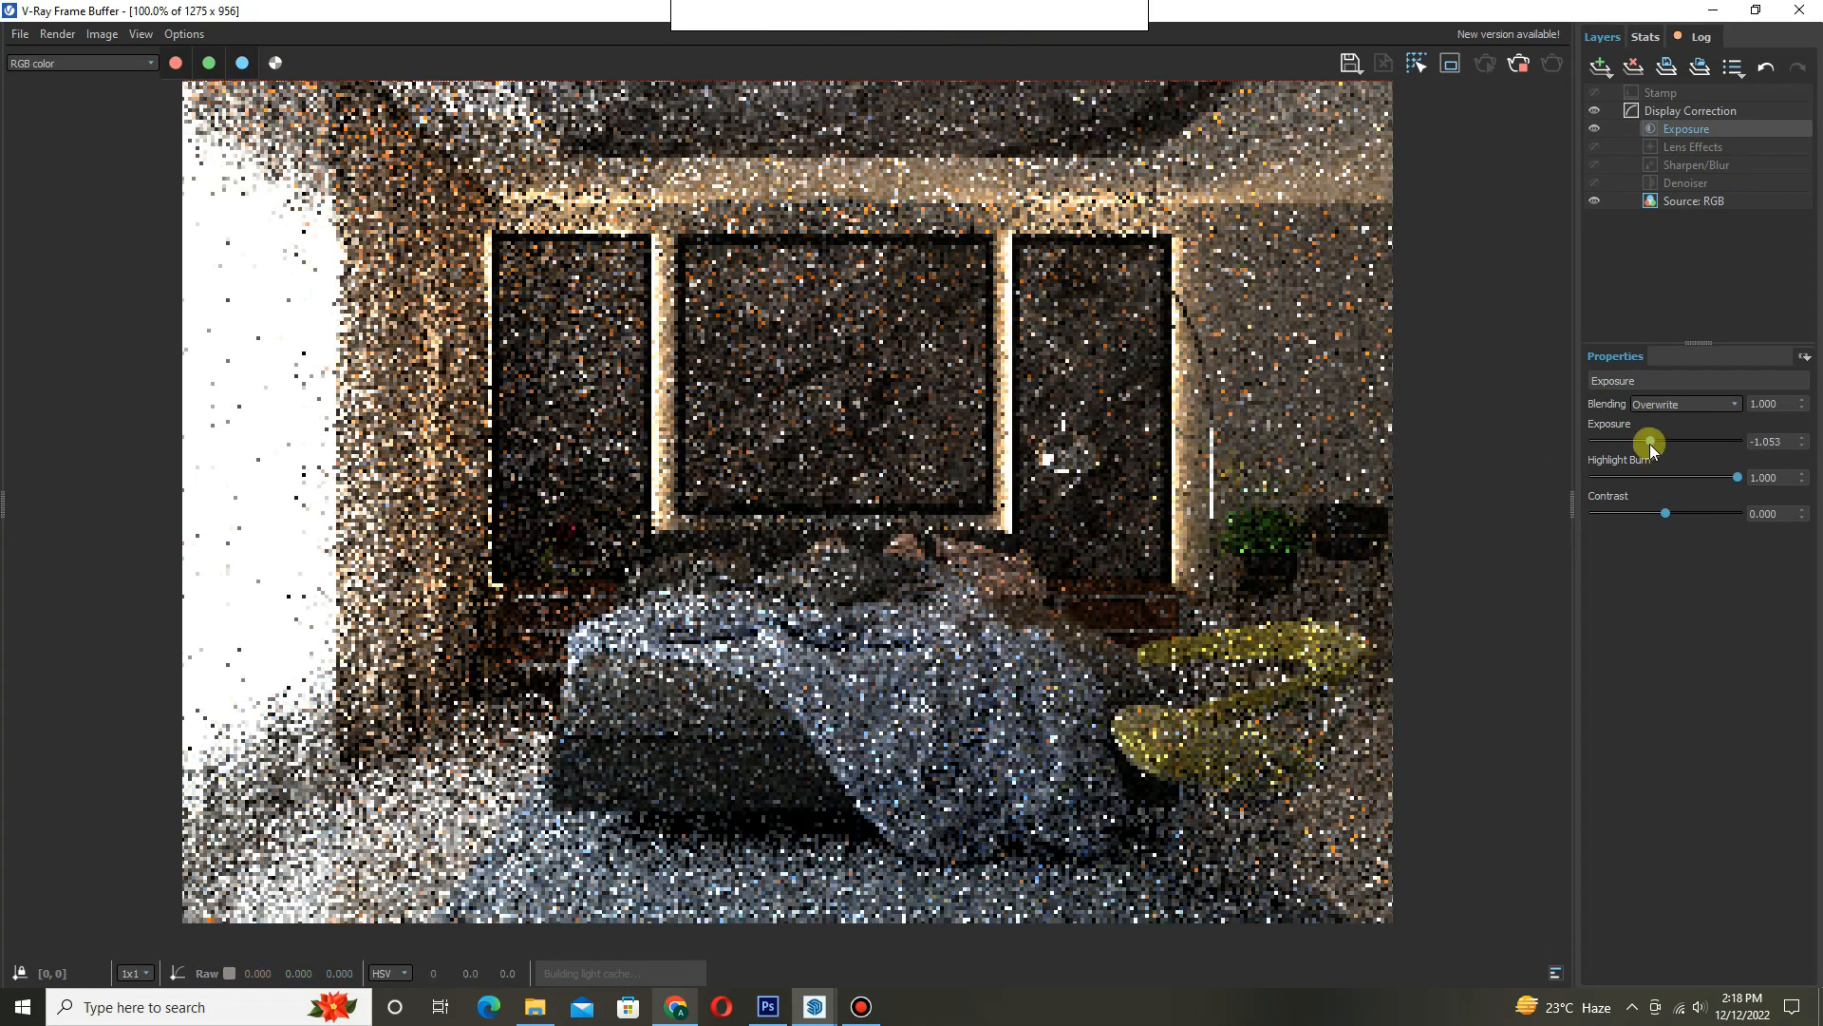
drag(1650, 445, 1657, 444)
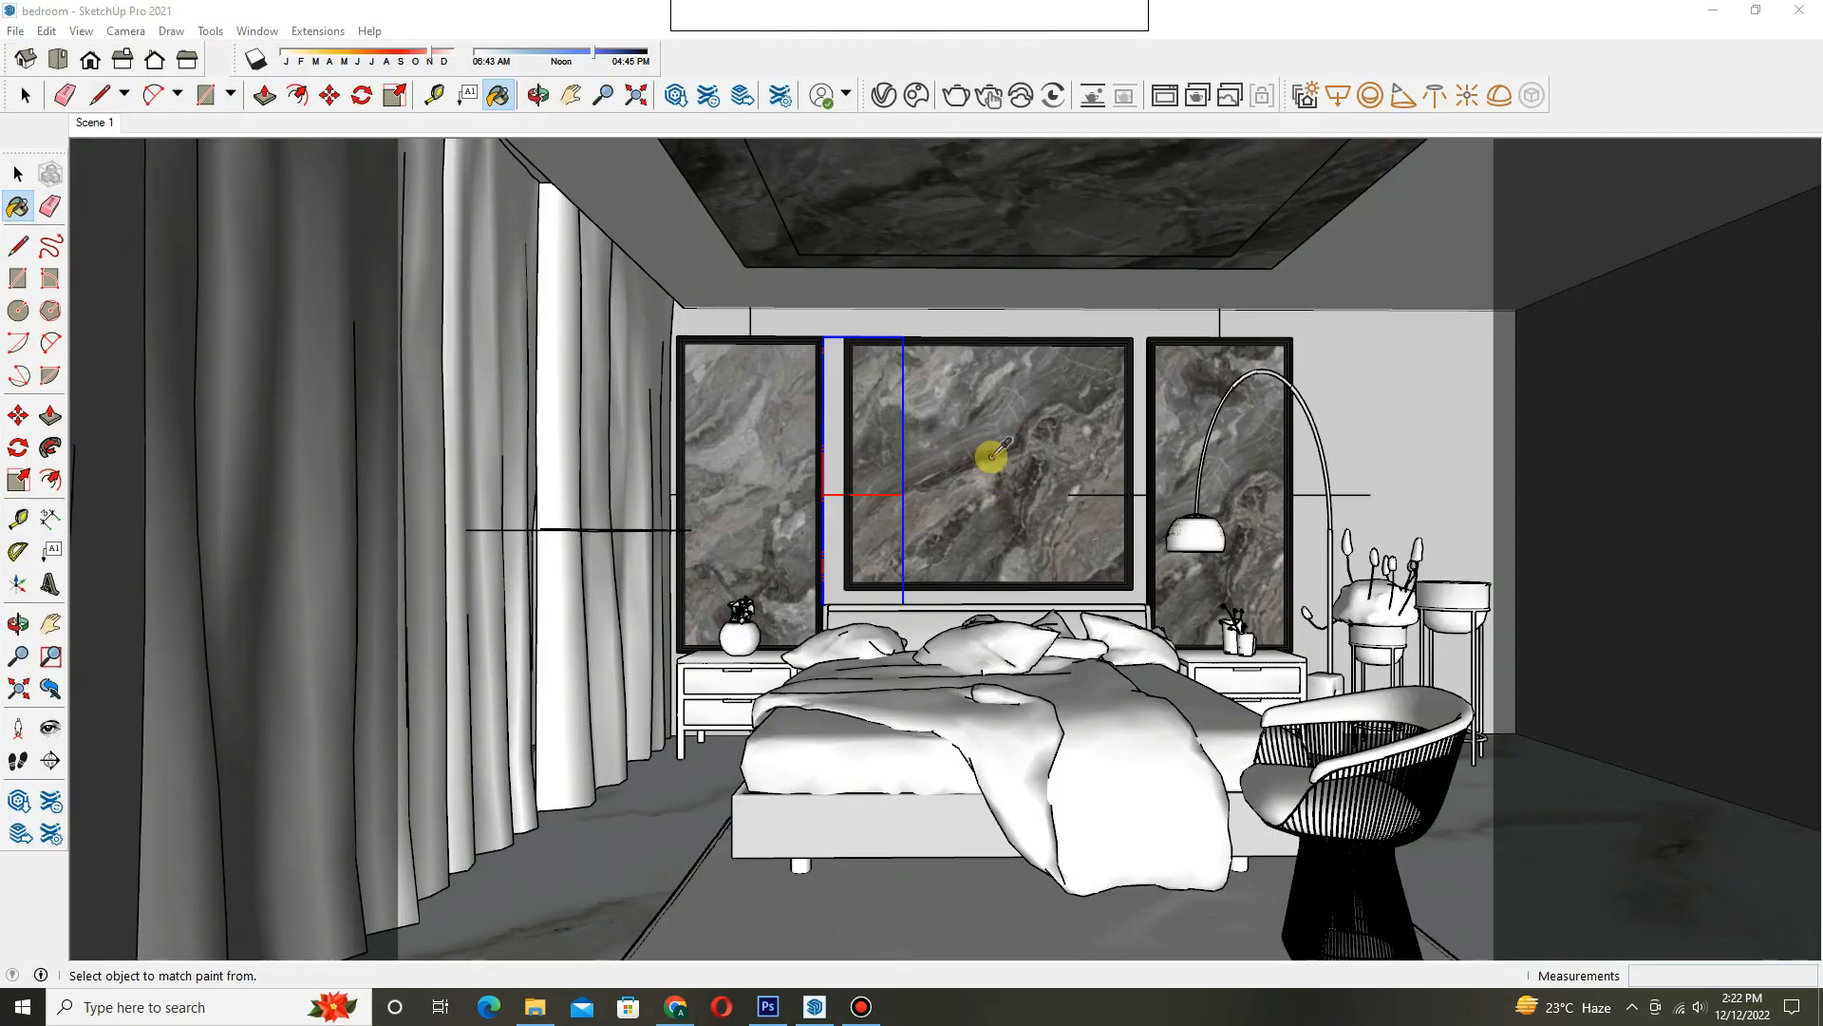
- Sample the marble of the central wall panel and set its V-Ray reflection colour to white and glossiness to 0.9
alt+click(992, 456)
click(884, 96)
click(1124, 571)
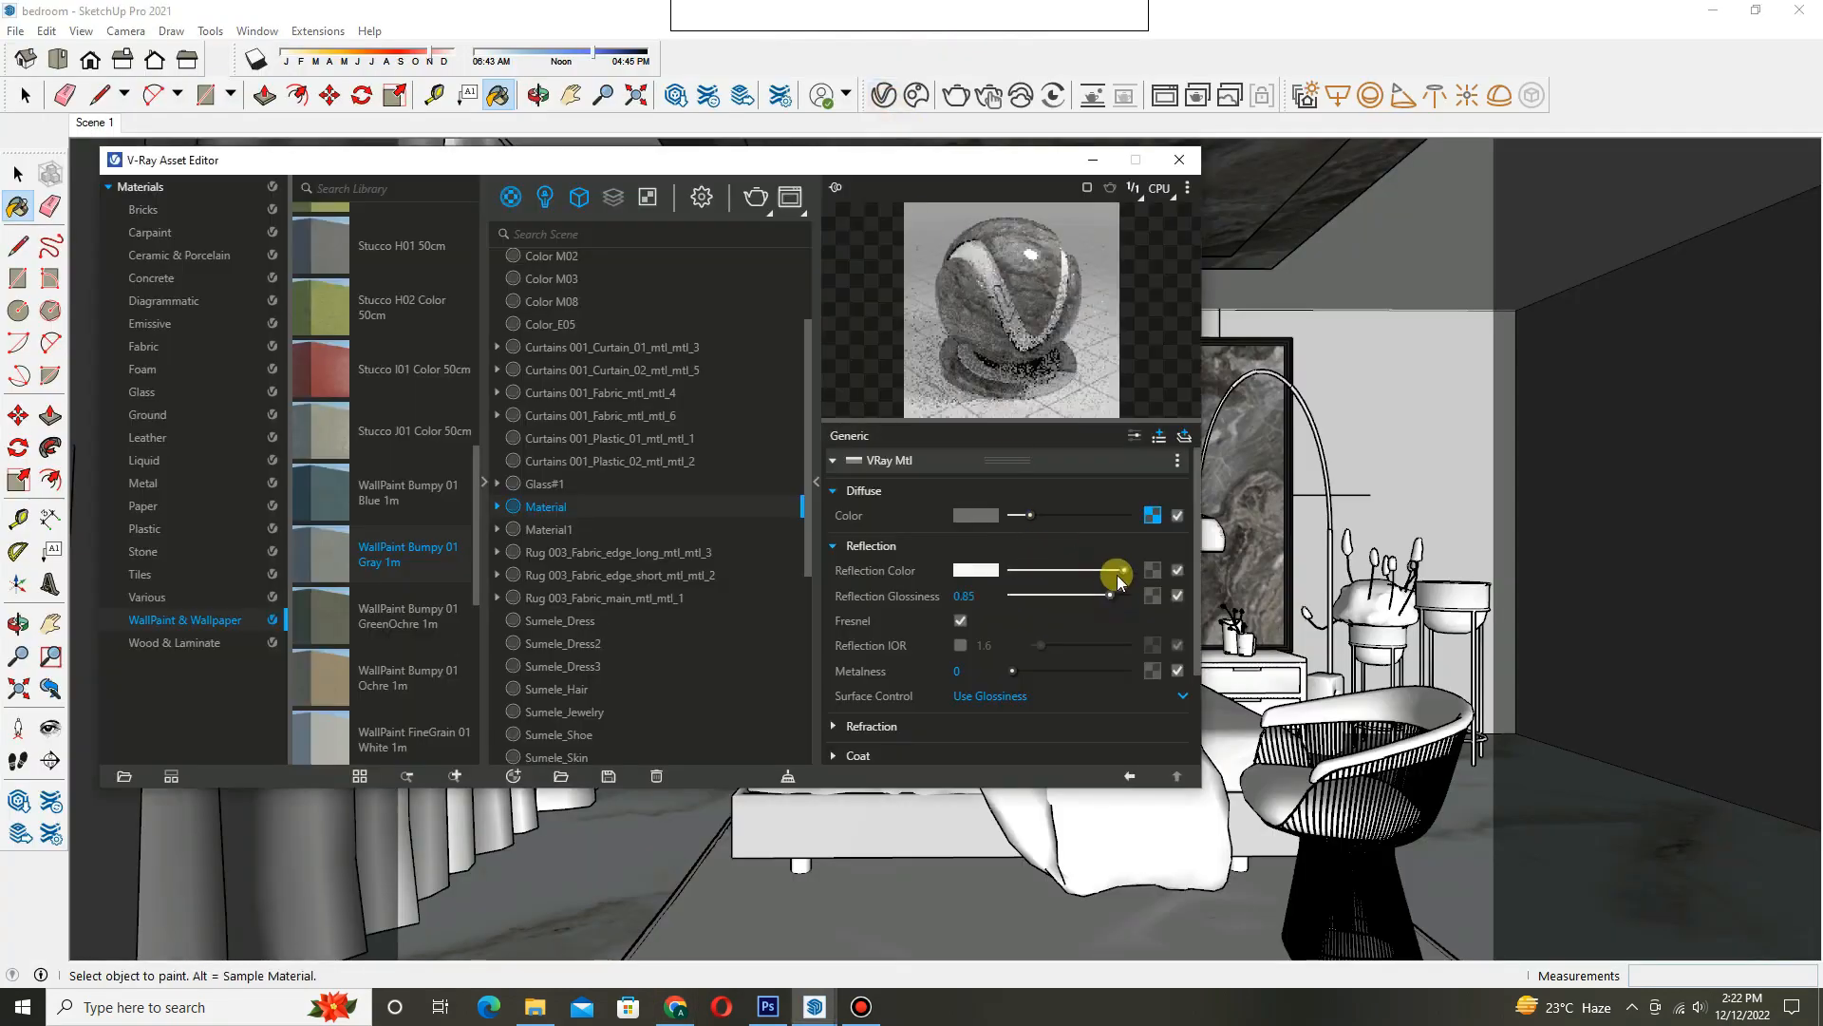
drag(1117, 597, 1119, 597)
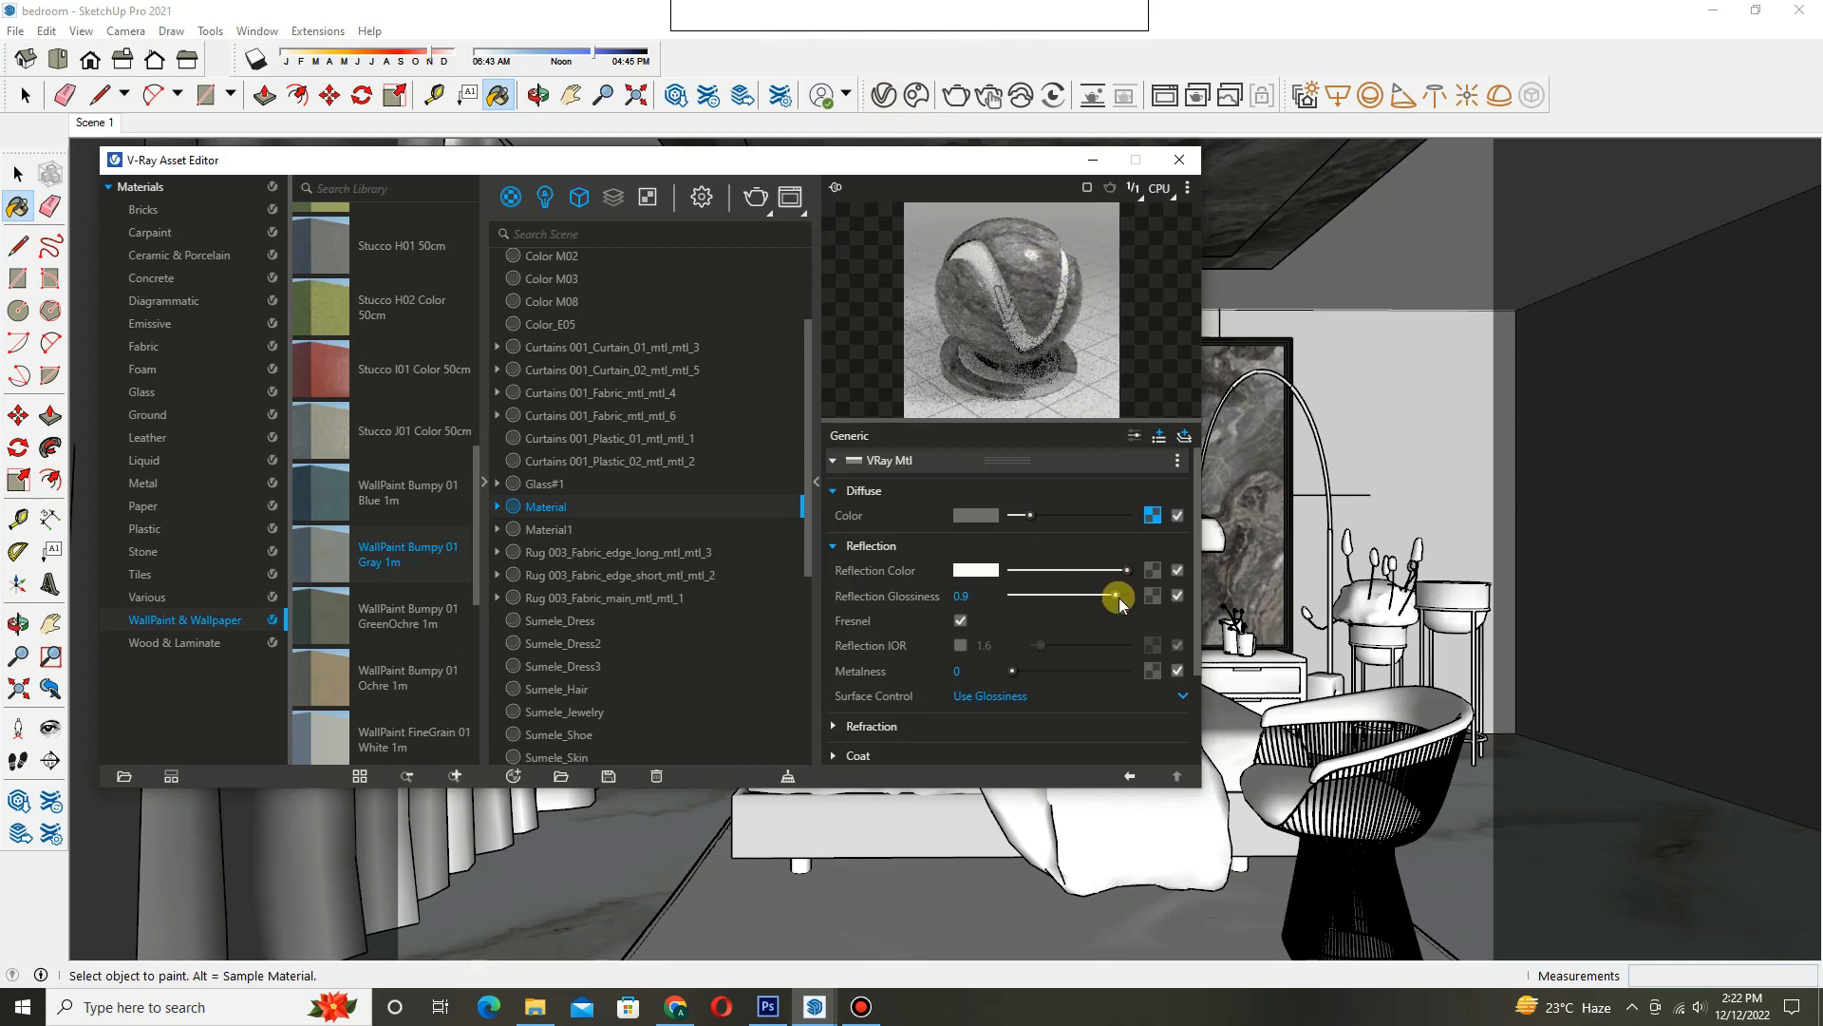
click(1185, 437)
click(1145, 503)
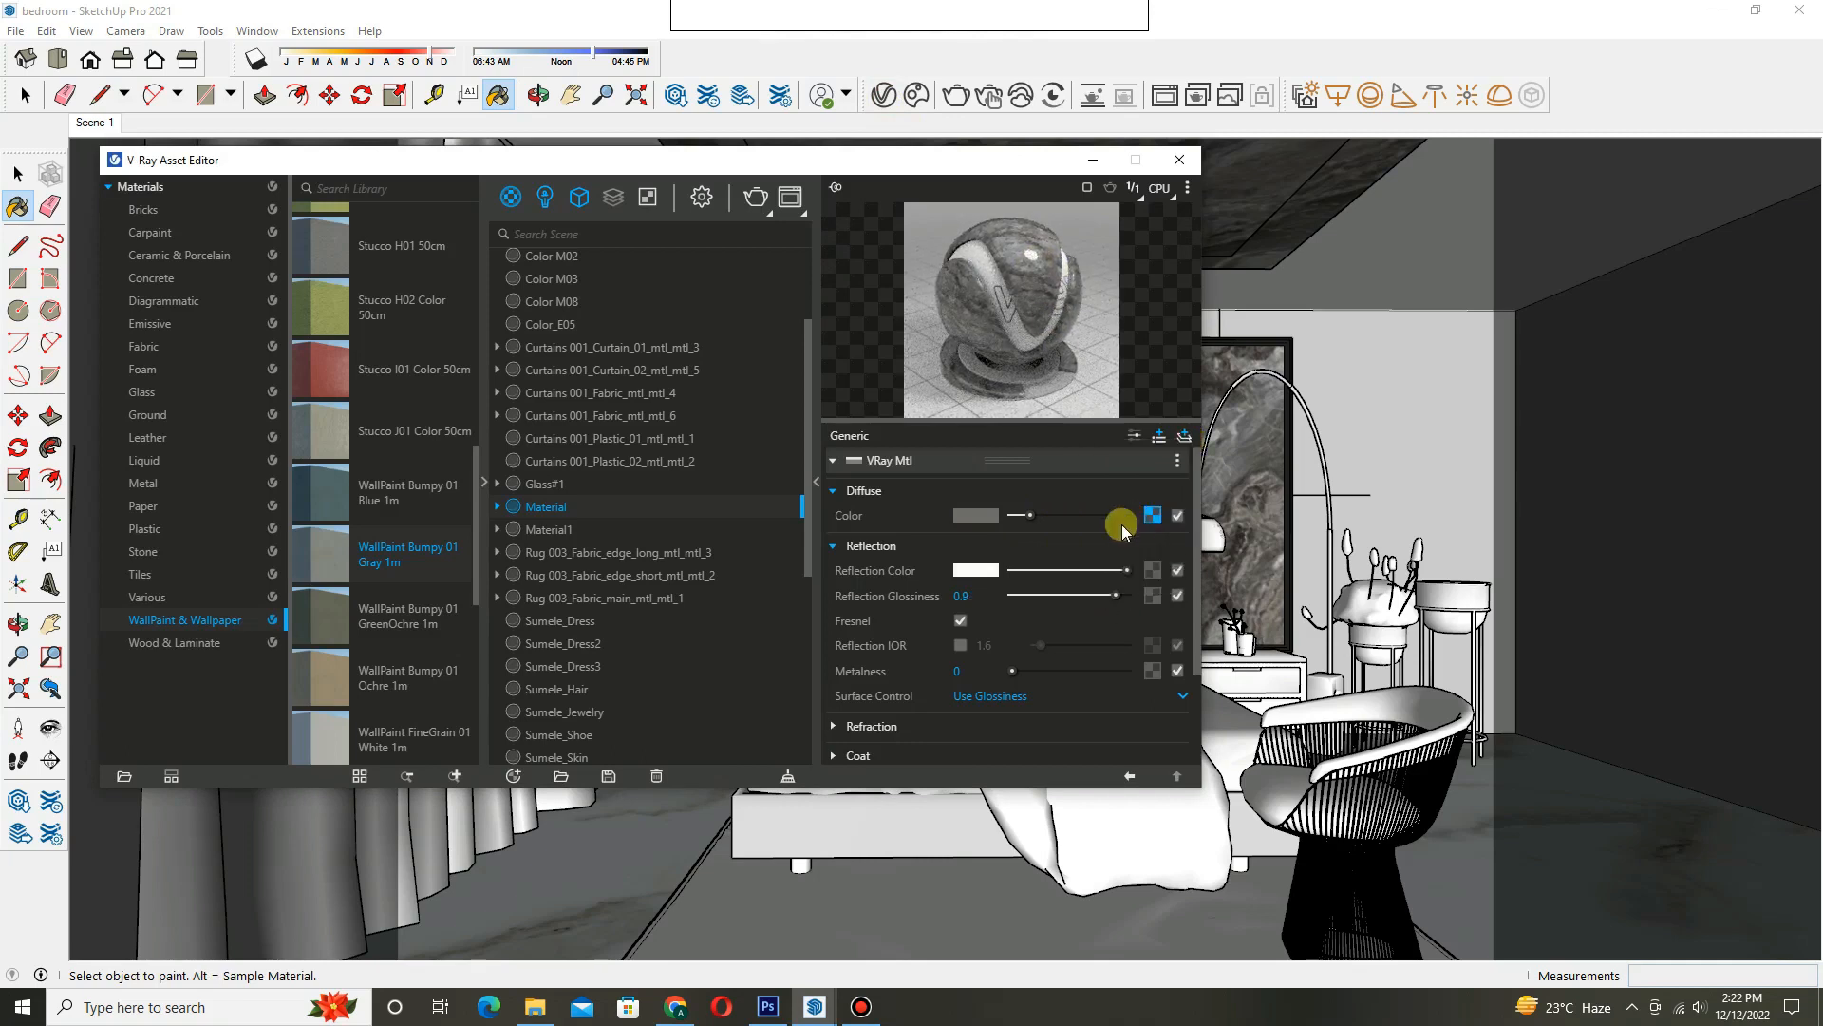
click(1178, 159)
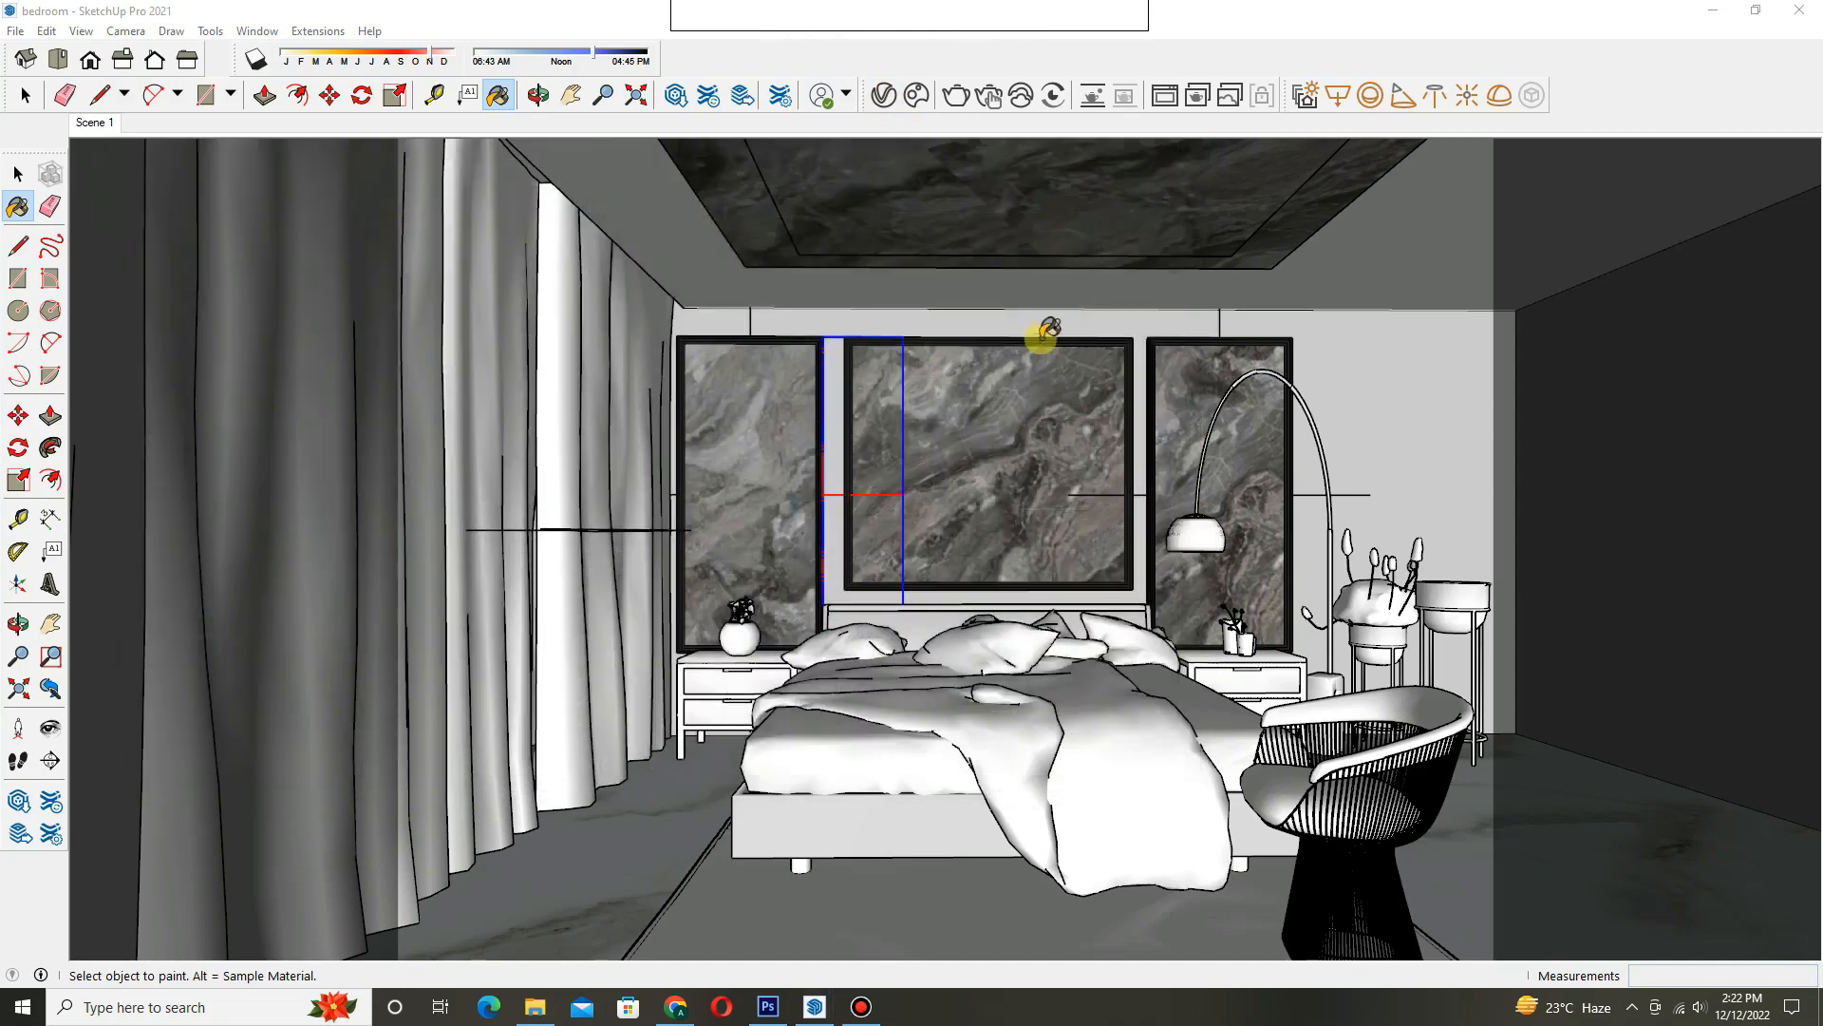
- Set the rectangle light above the panel nearest the curtains to a soft tan colour (0.777, 0.619, 0.448) and intensity 100
key(space)
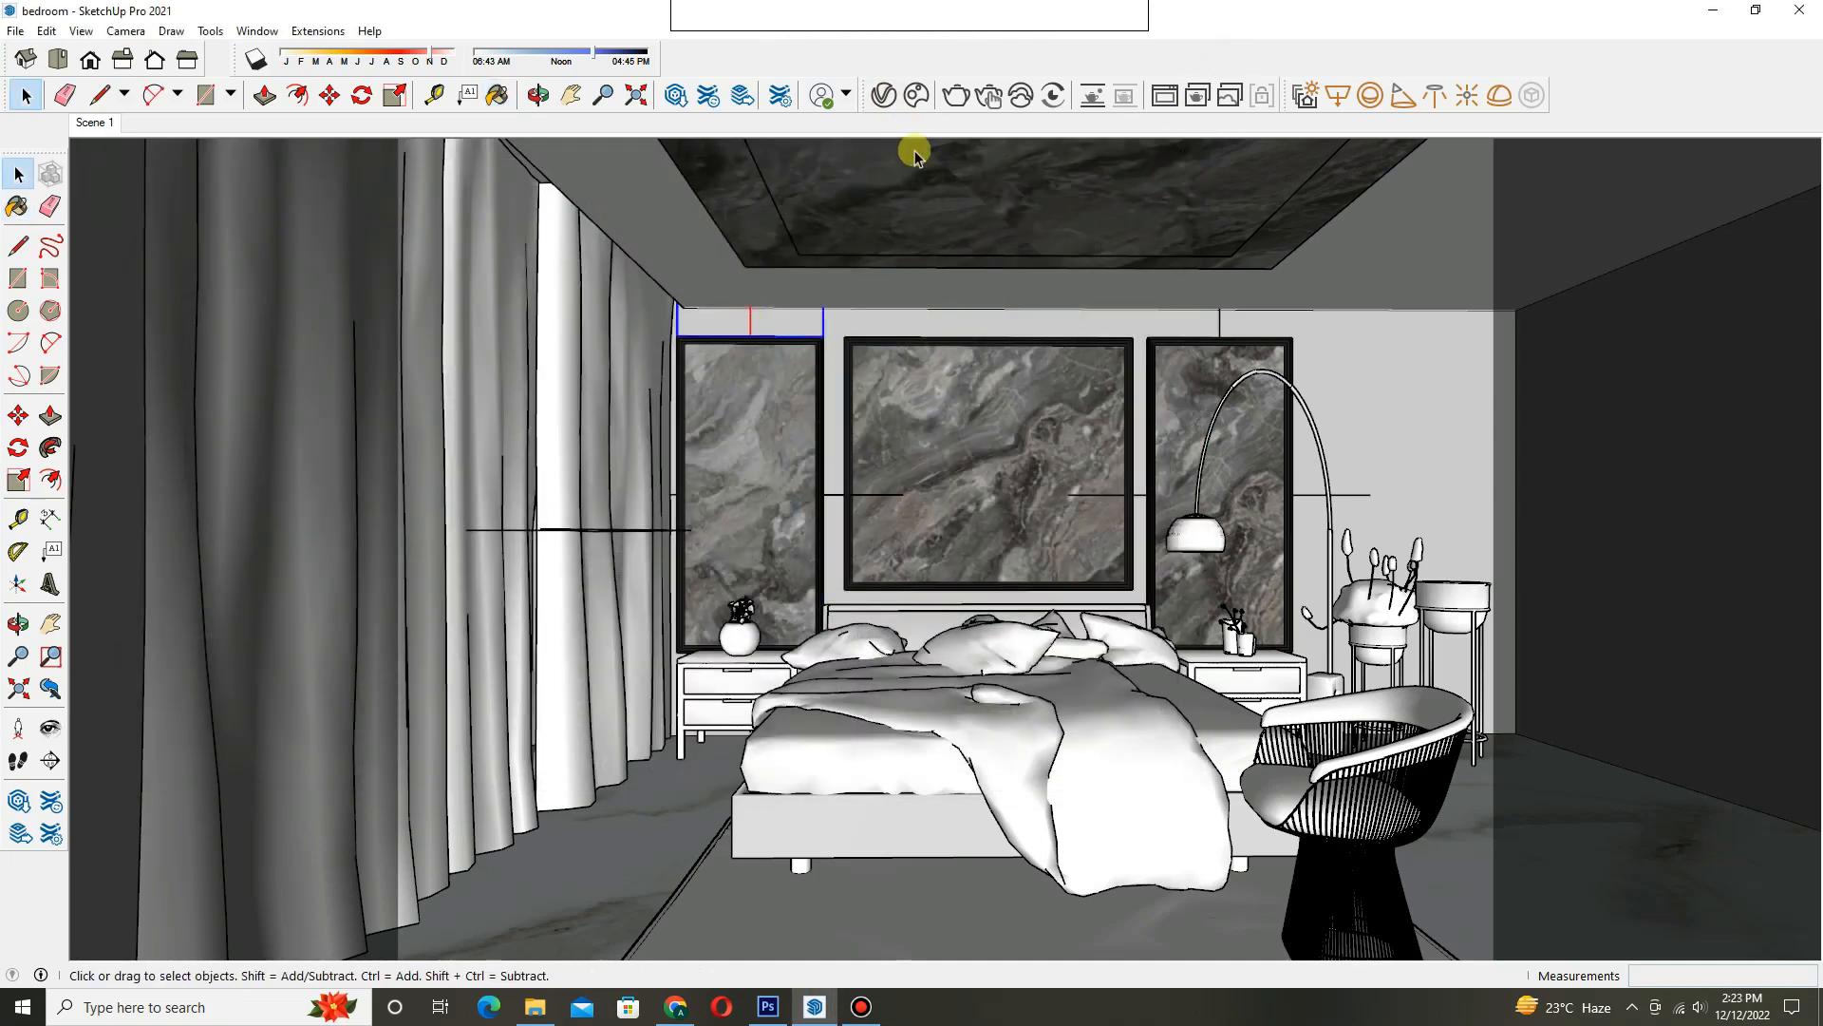
click(883, 95)
click(967, 487)
click(381, 270)
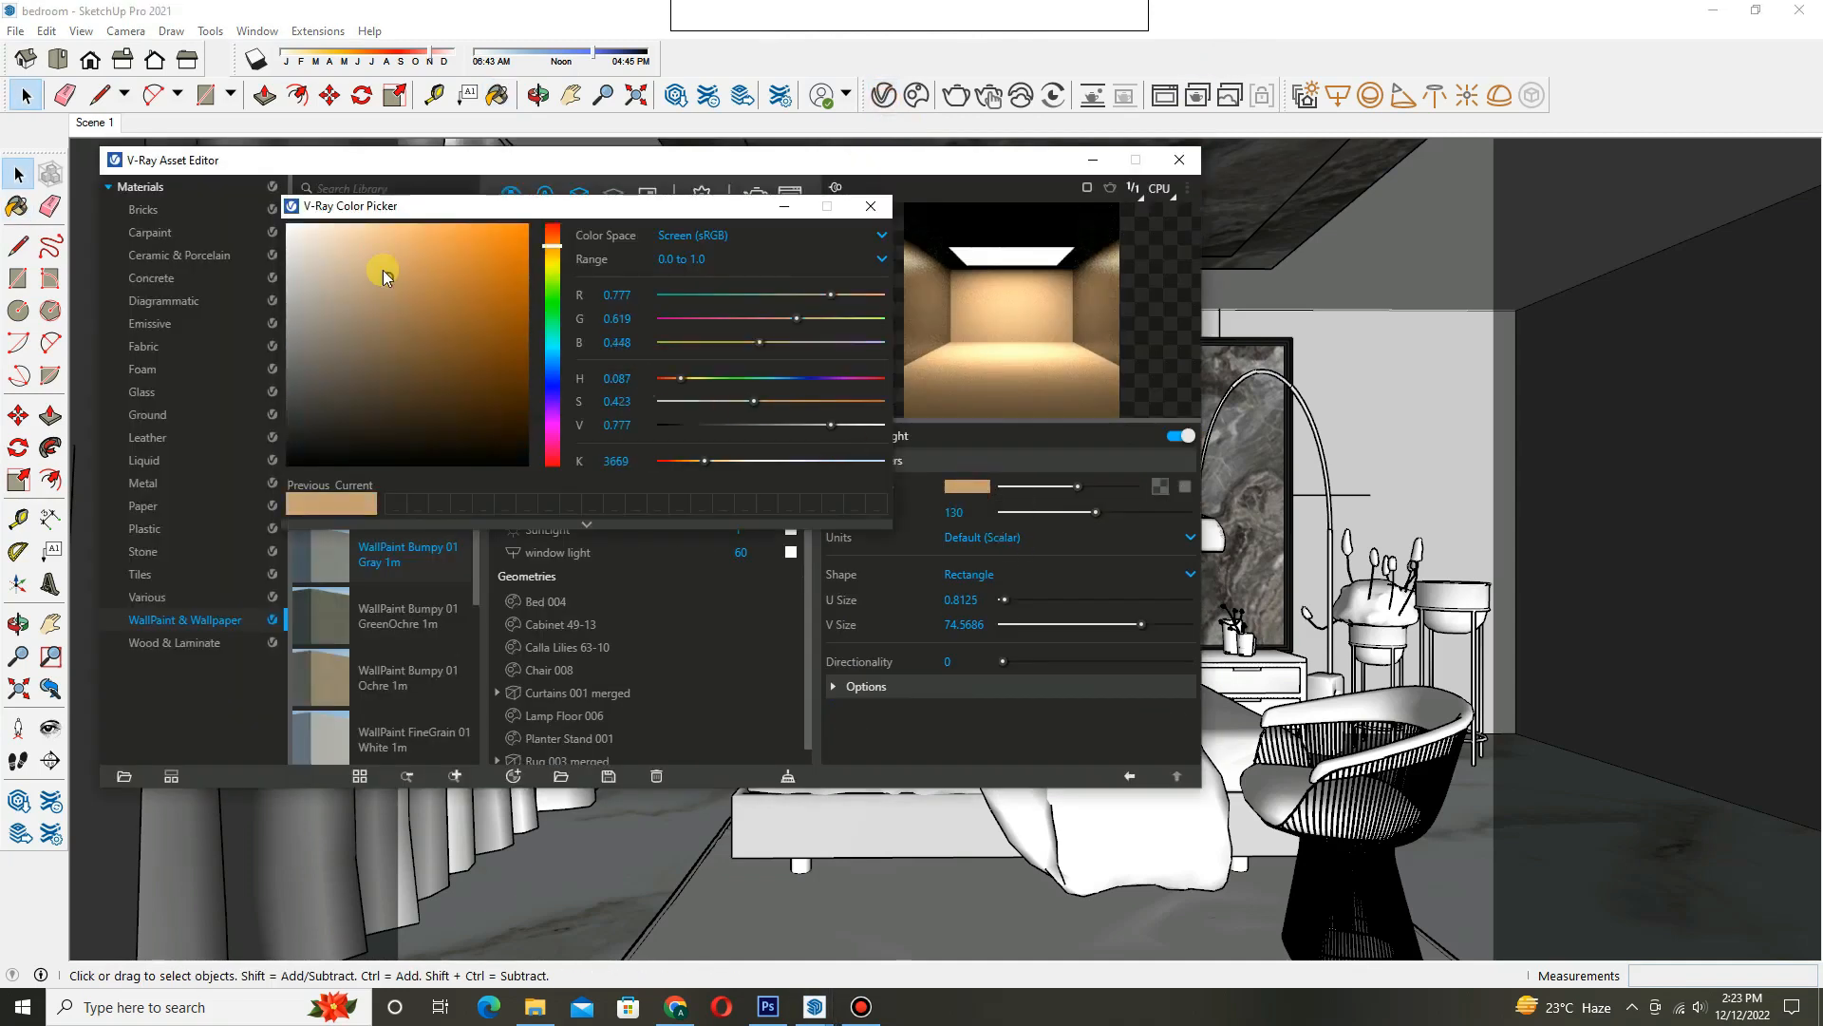
click(869, 198)
click(957, 512)
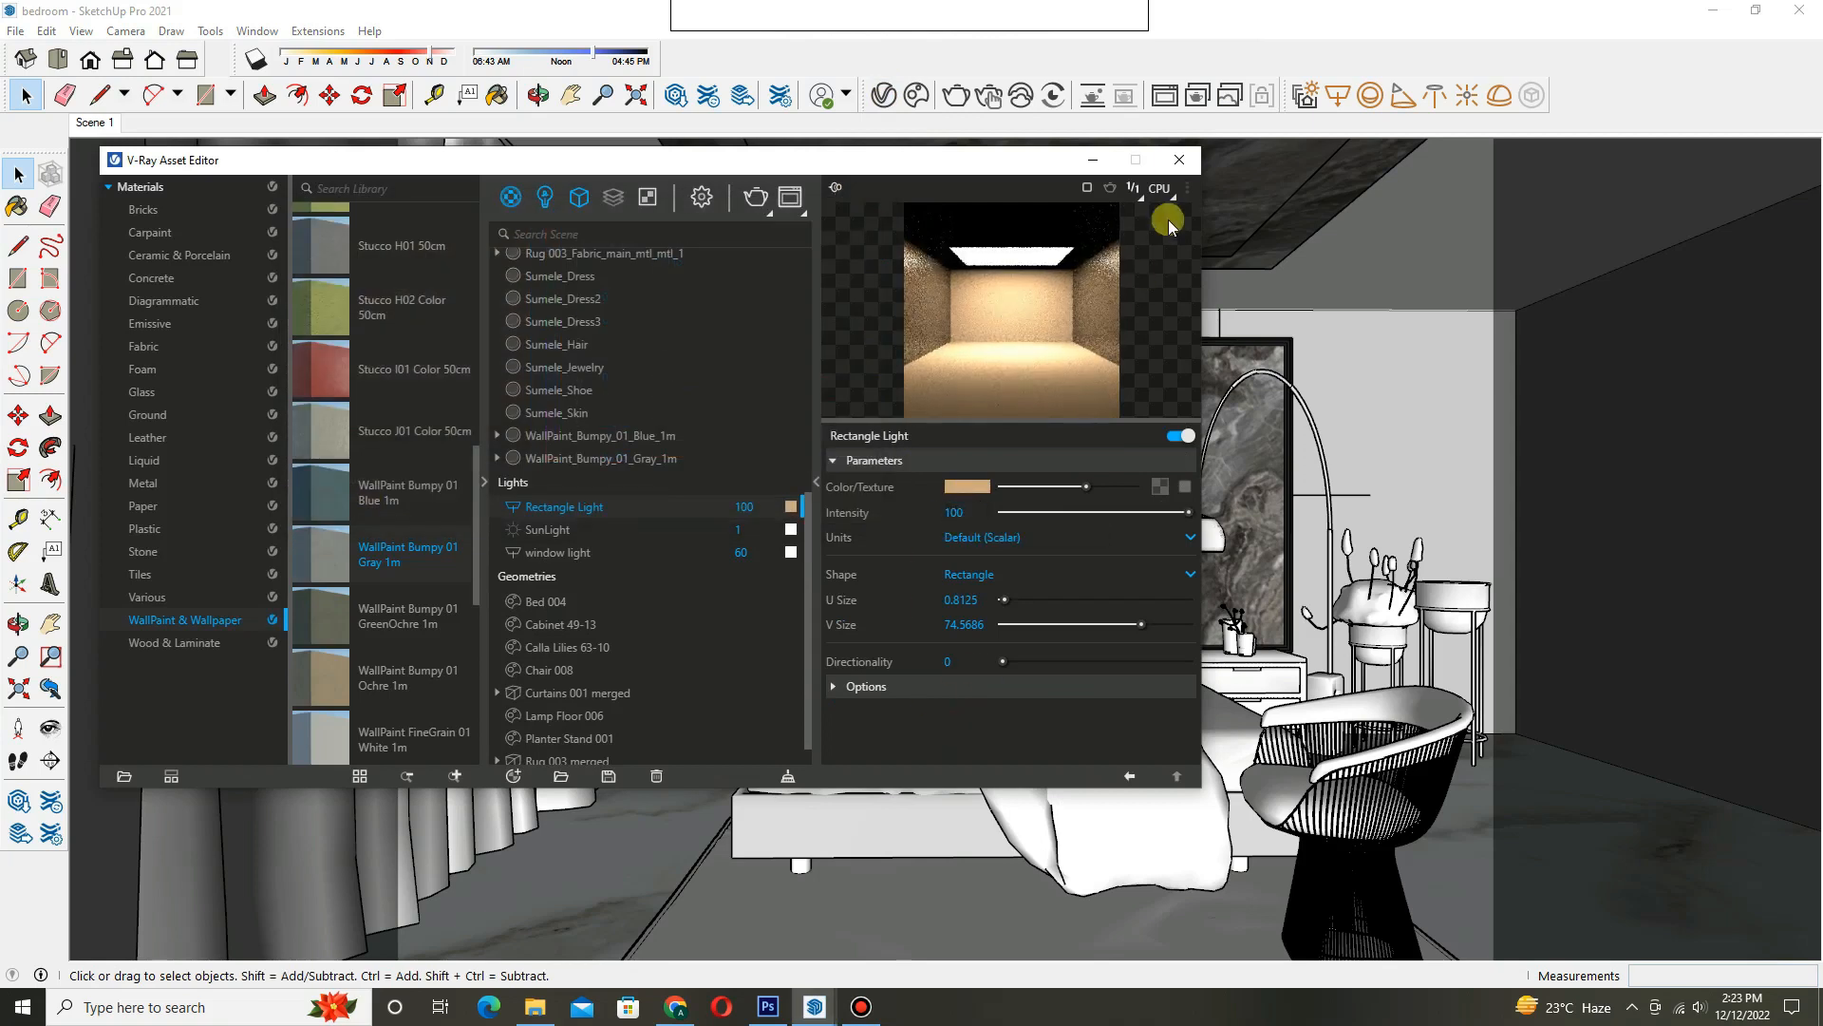
click(1180, 160)
- Render the bedroom again and save the finished image as bedroom in PNG format in the youtube folder of Documents
click(956, 95)
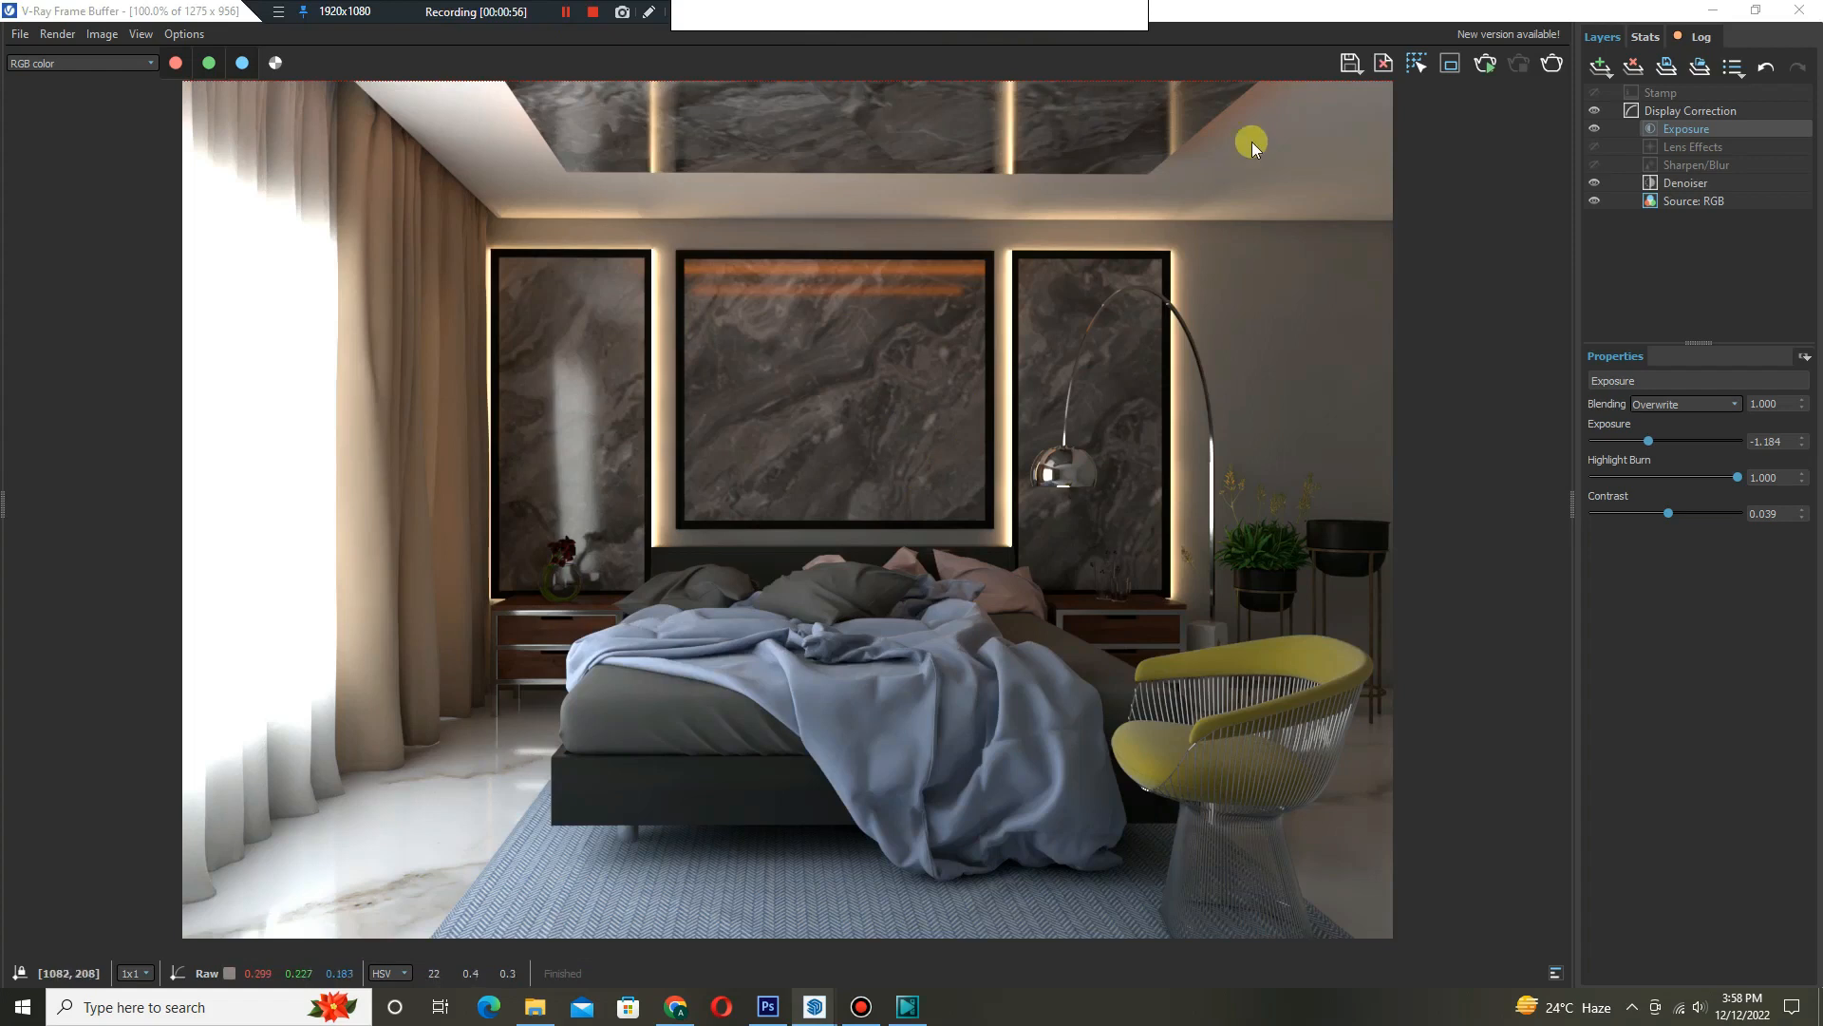
click(1351, 62)
click(85, 170)
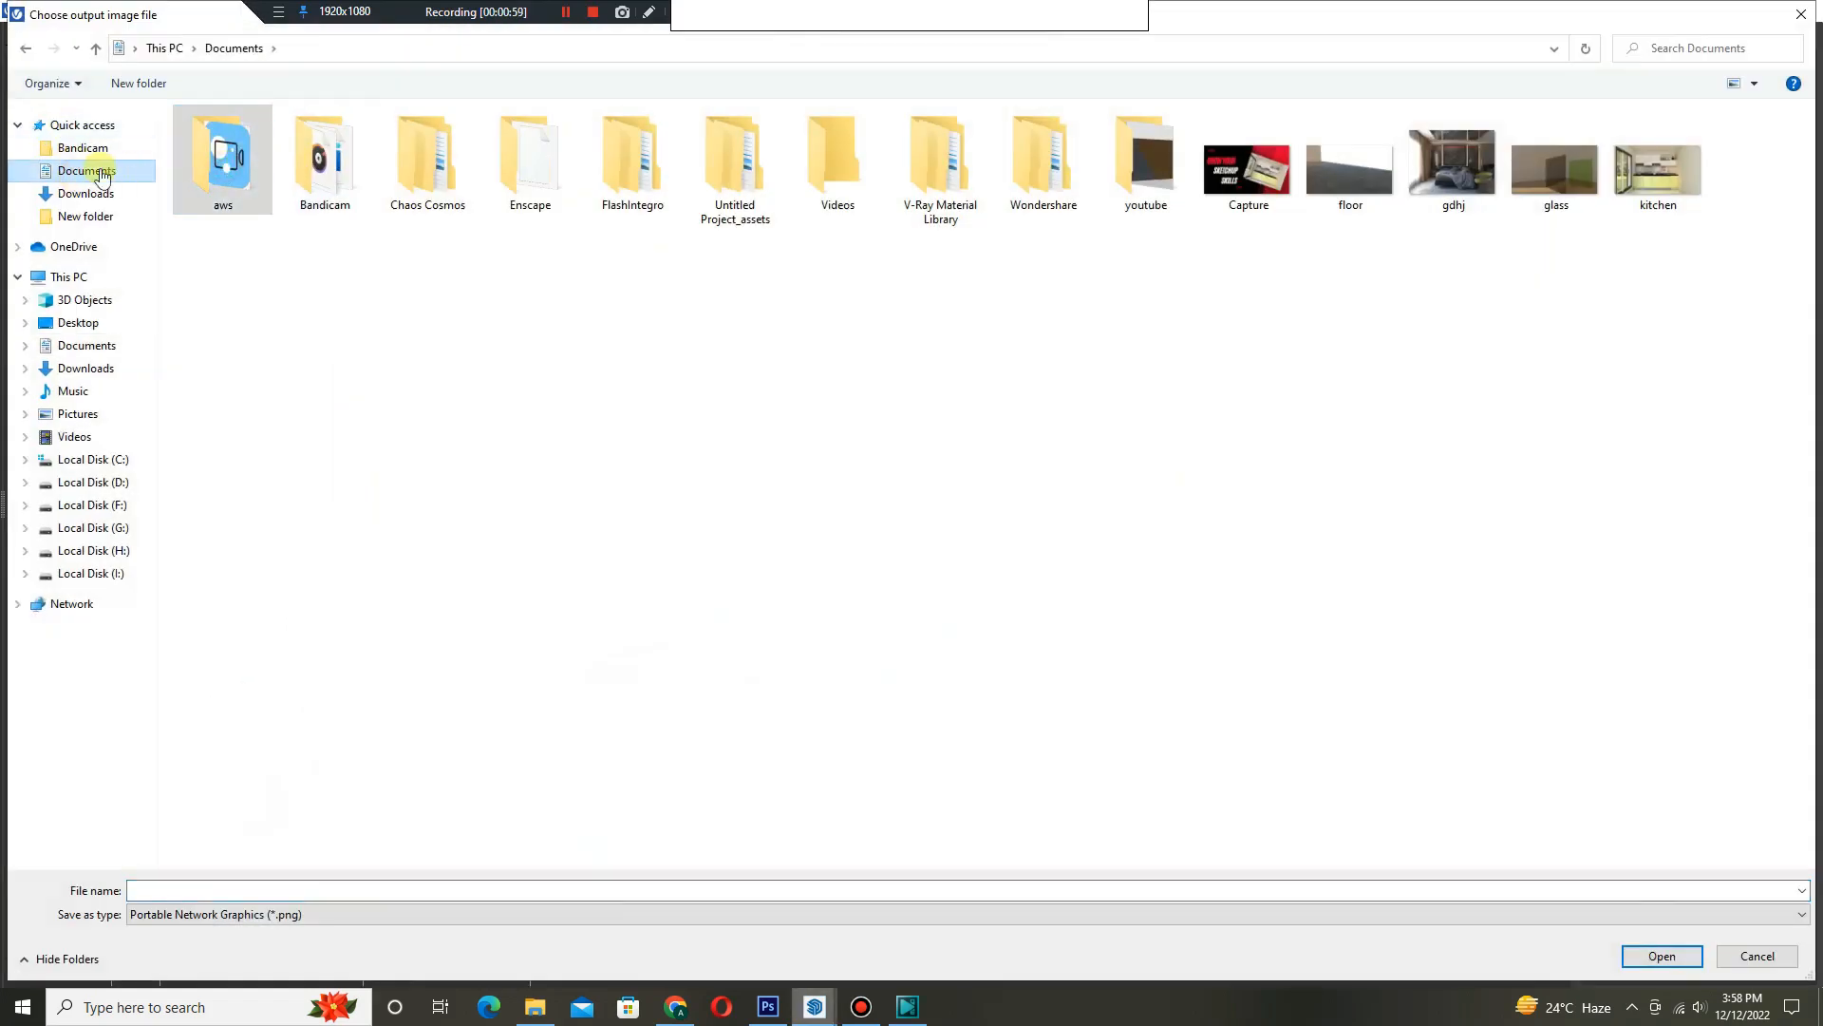
double_click(1145, 166)
click(246, 890)
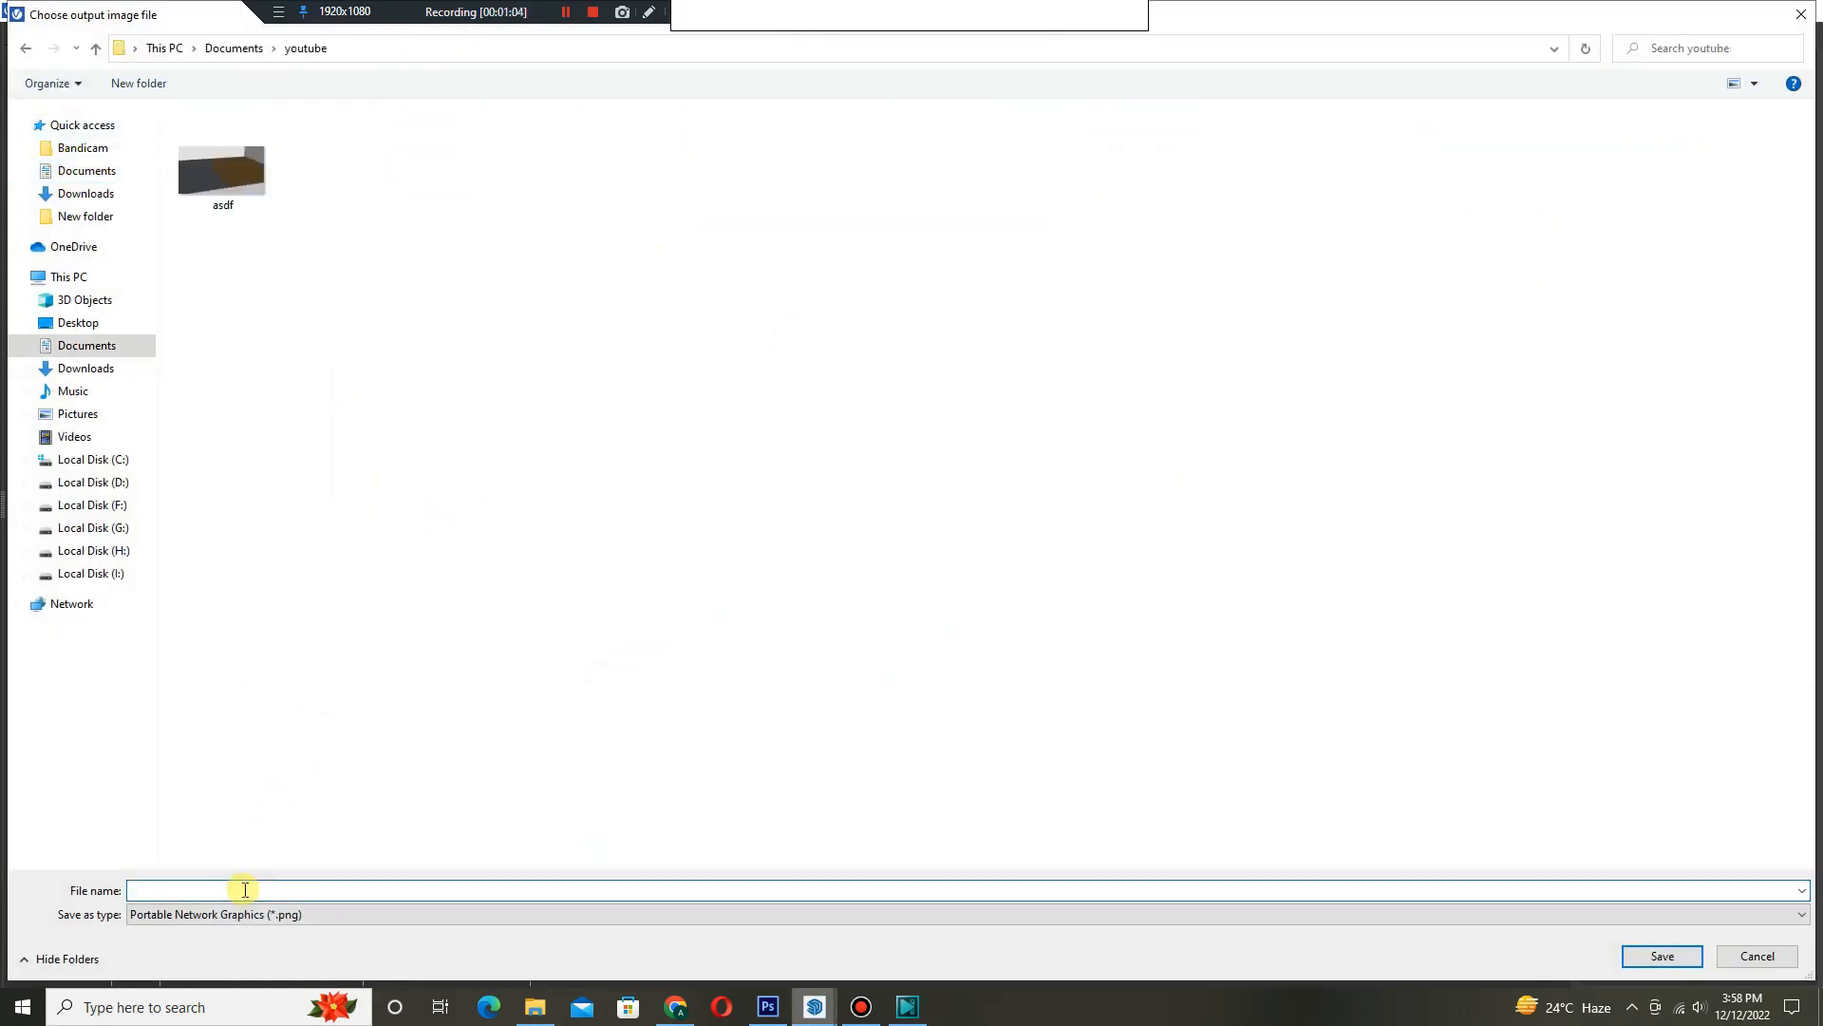
text(bedro)
key(Return)
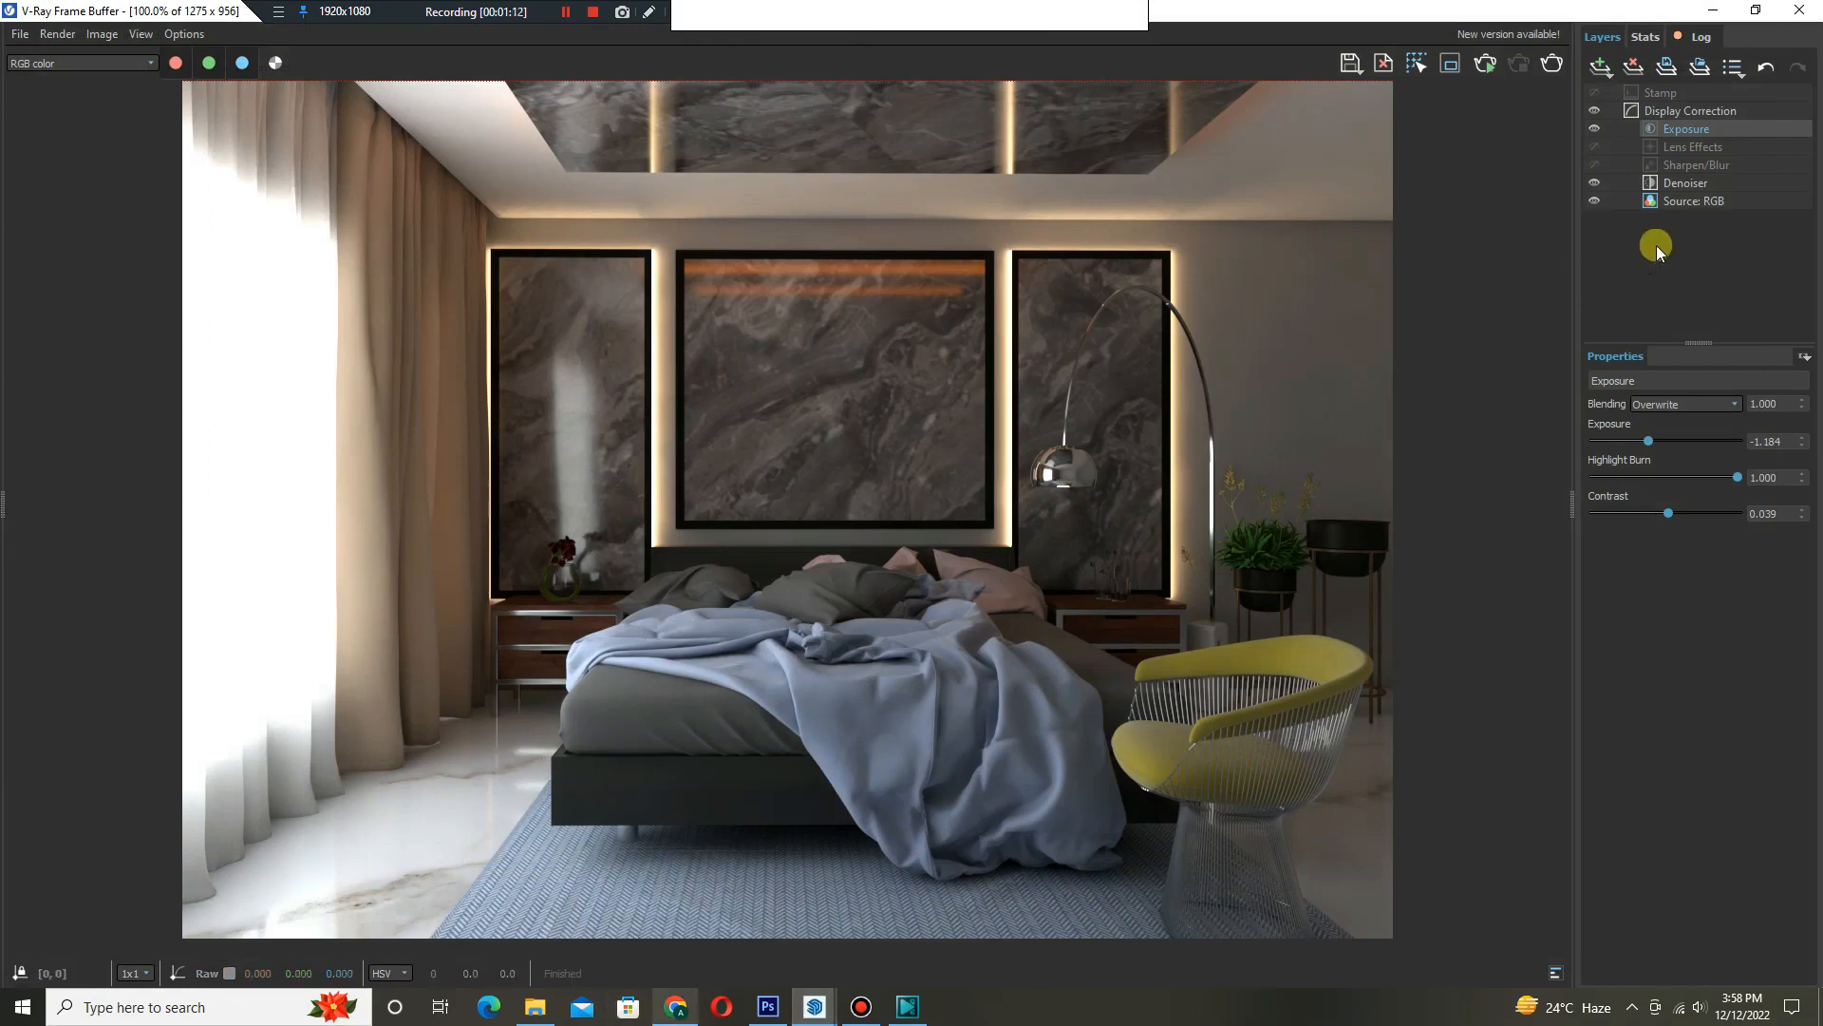
- Add a Color Balance correction layer to the render and close the frame buffer
click(1599, 69)
click(1648, 165)
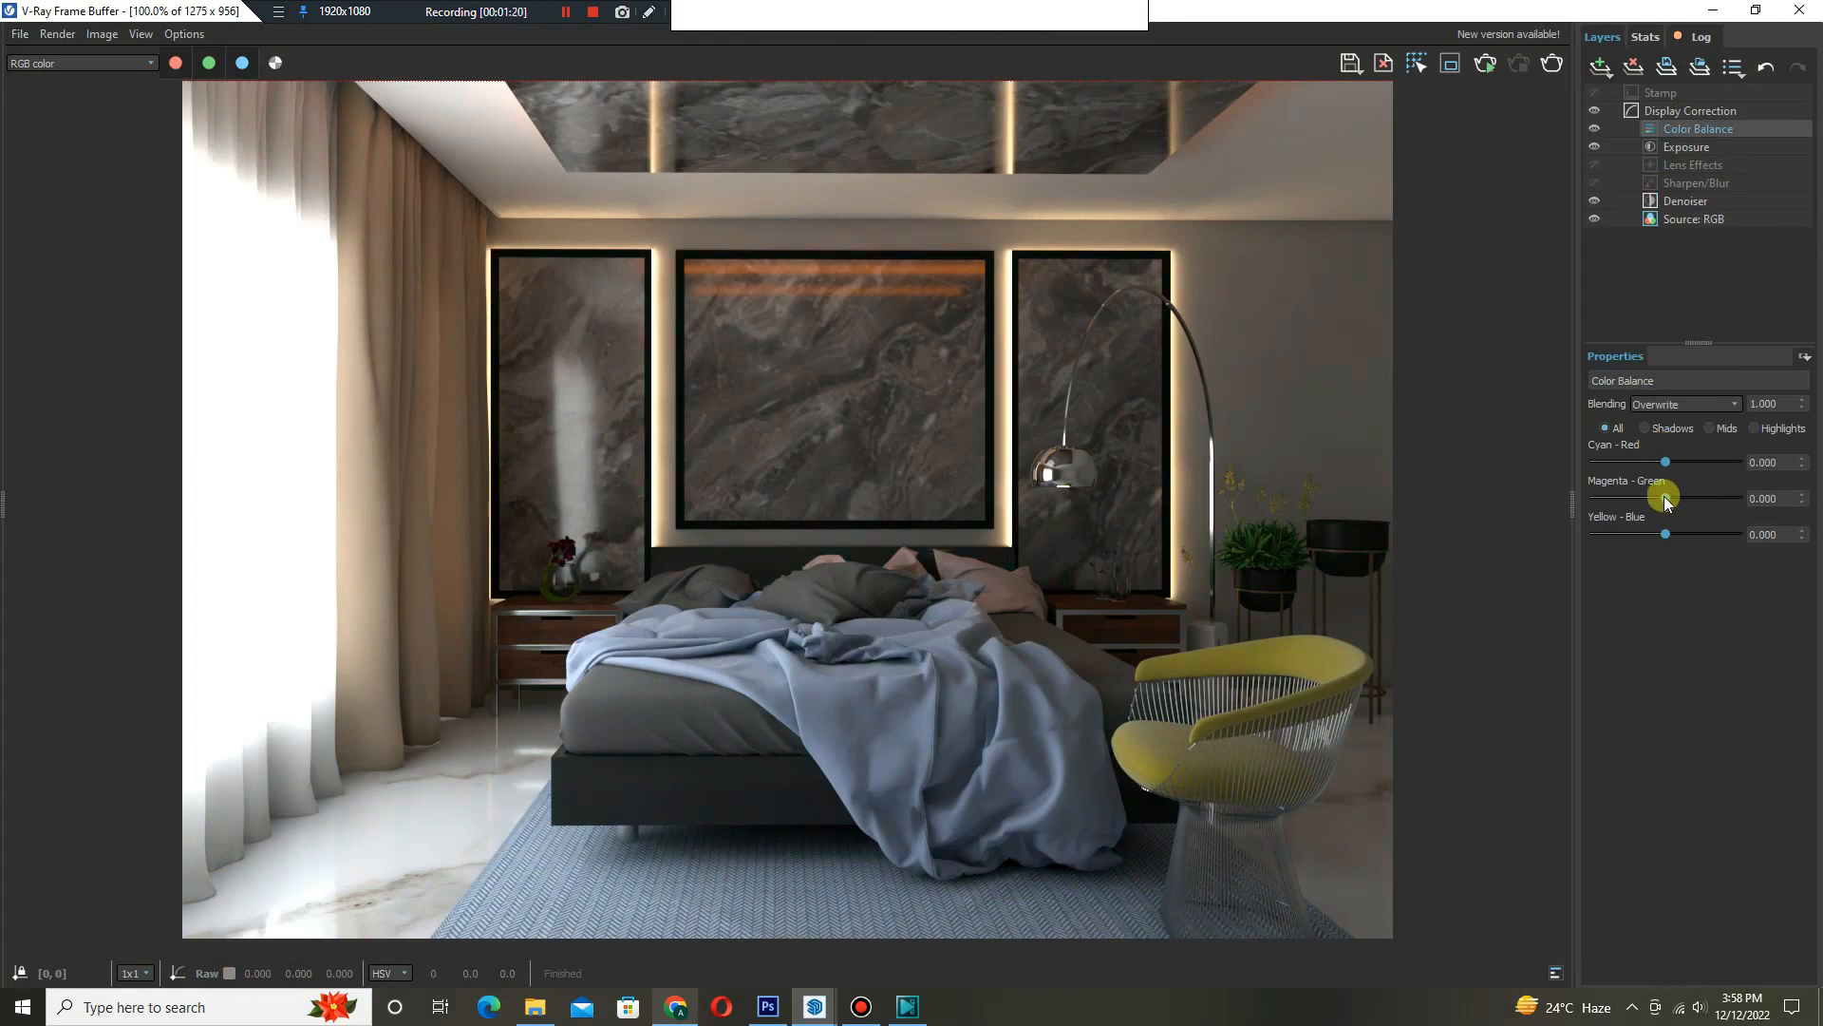
click(1799, 11)
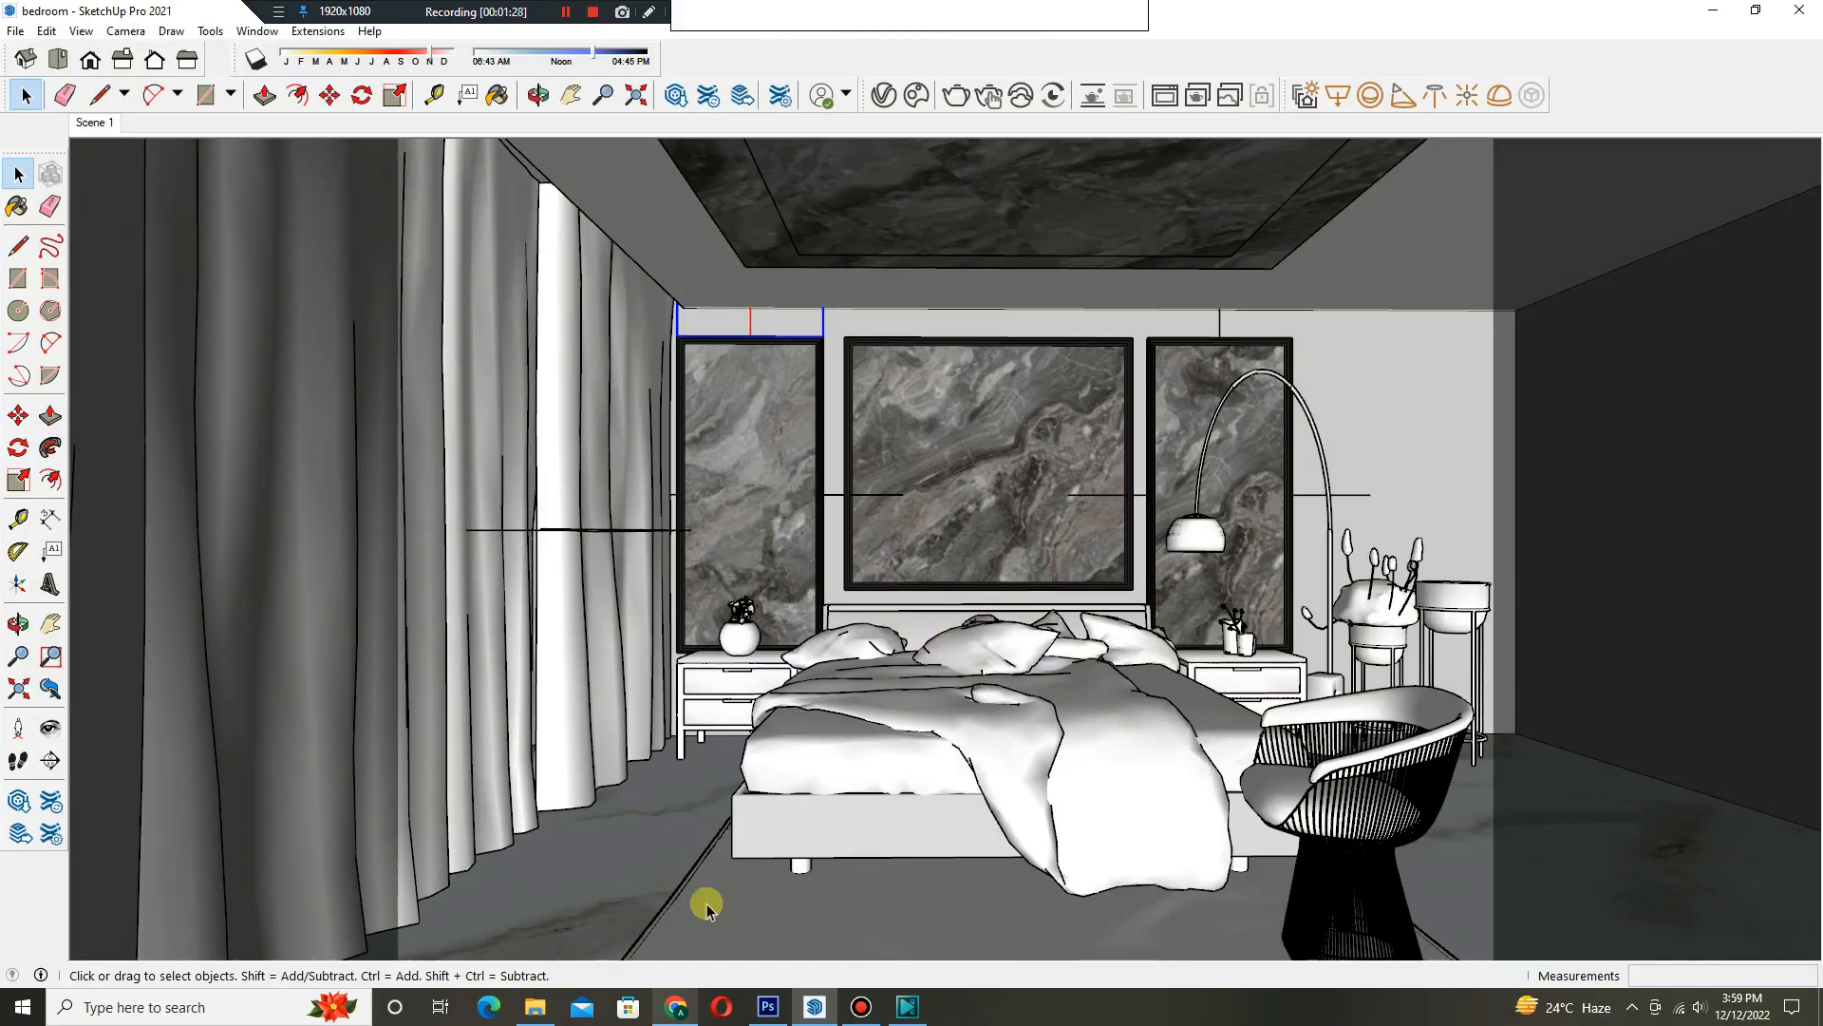
- Switch to Photoshop, close the document open there, and open bedroom.png from the youtube folder in Documents
key(alt+Tab)
click(230, 71)
click(921, 374)
click(53, 12)
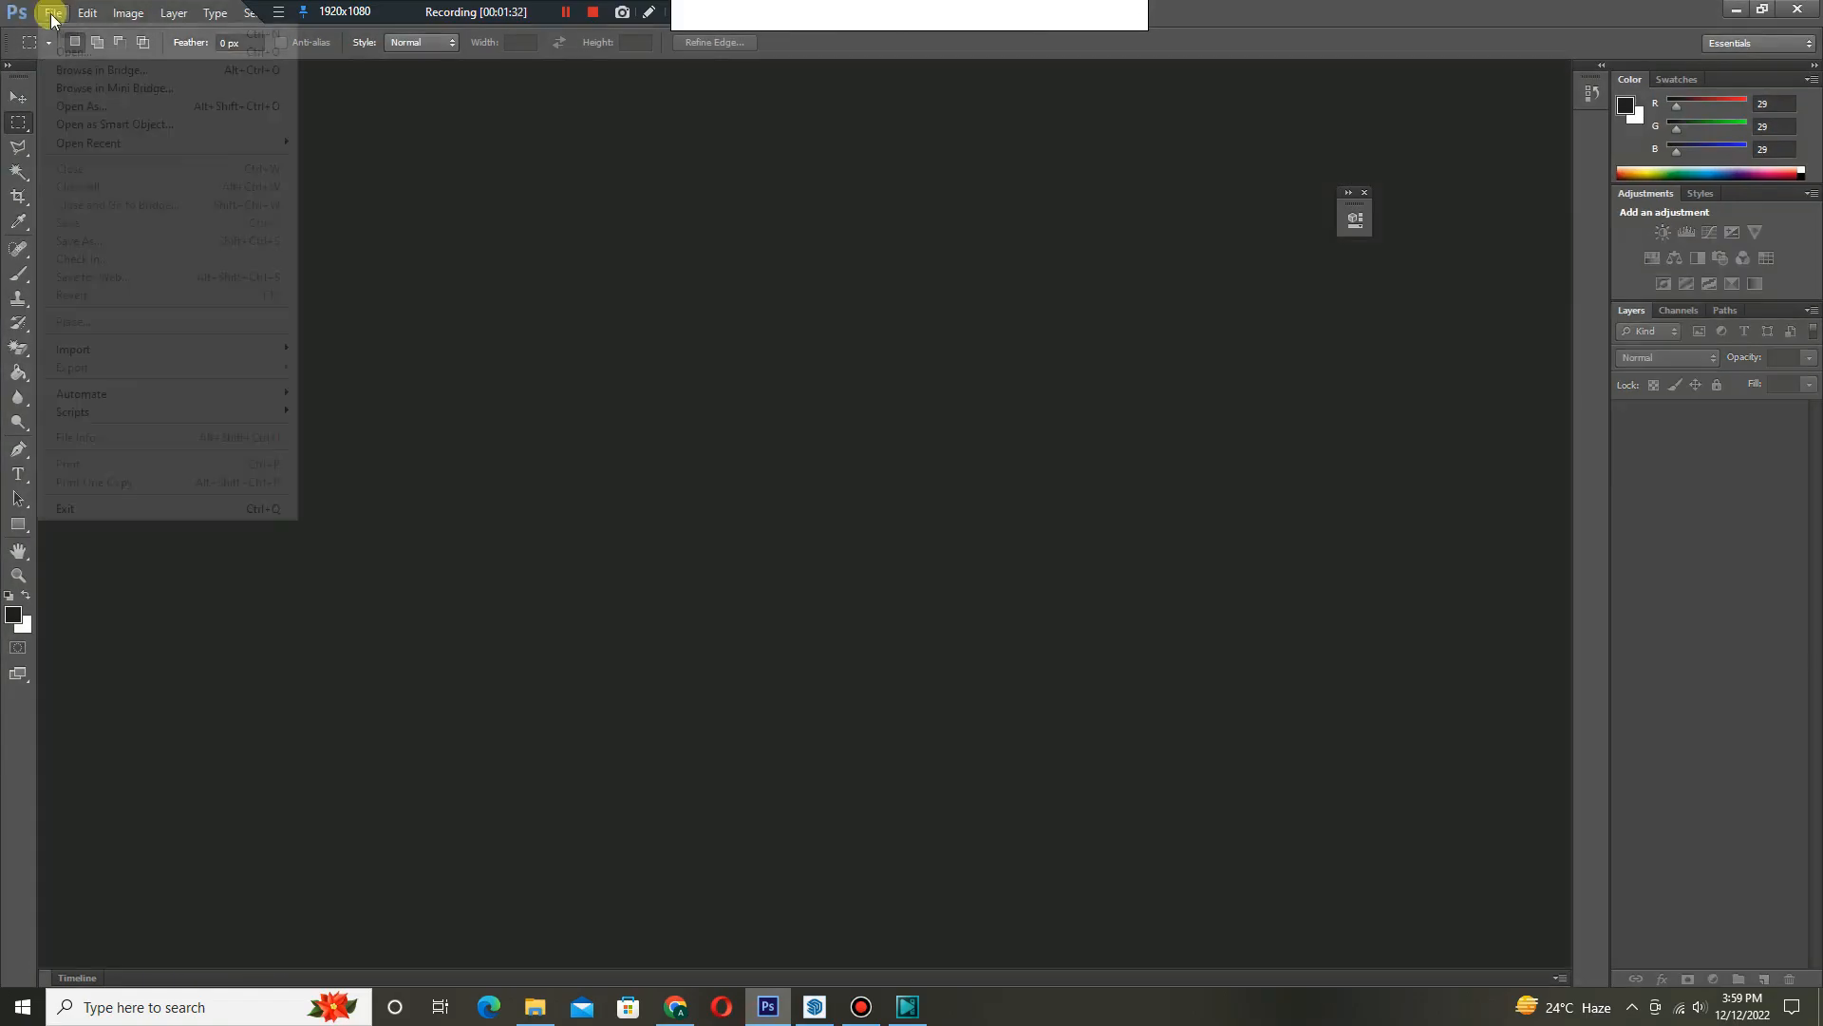
click(57, 50)
click(60, 268)
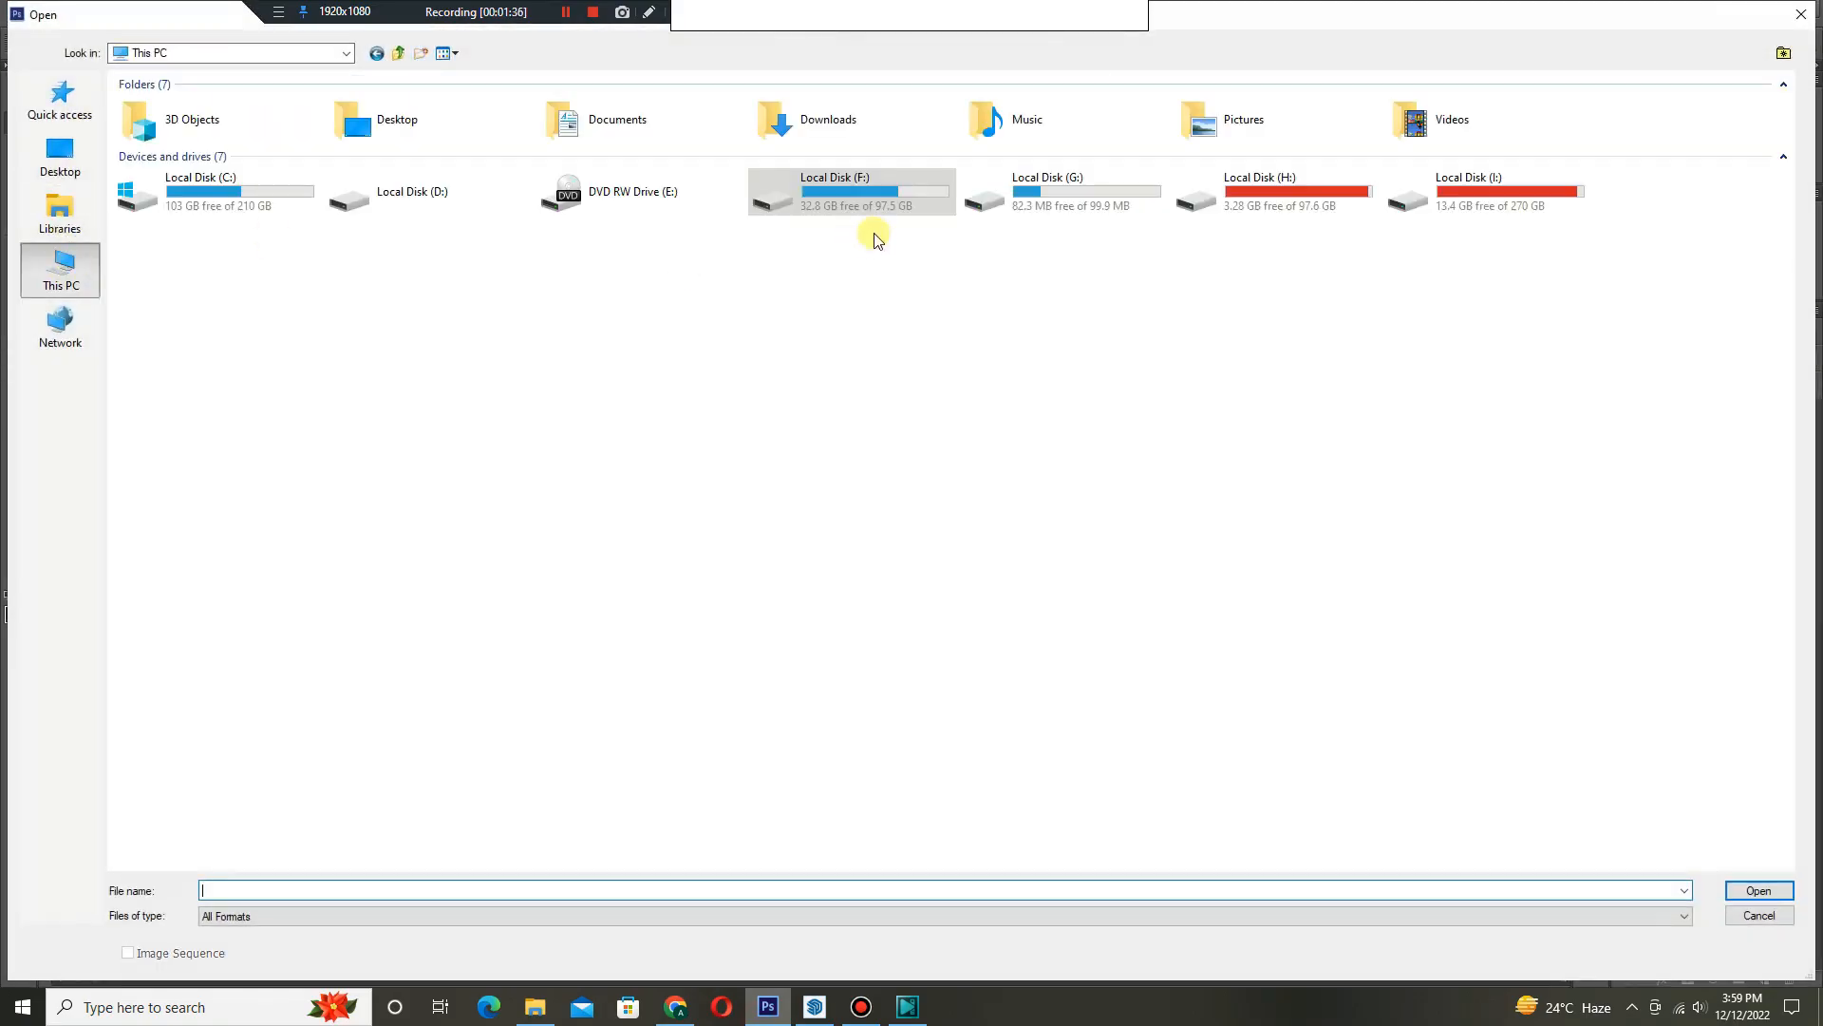
double_click(595, 125)
double_click(1058, 138)
double_click(285, 152)
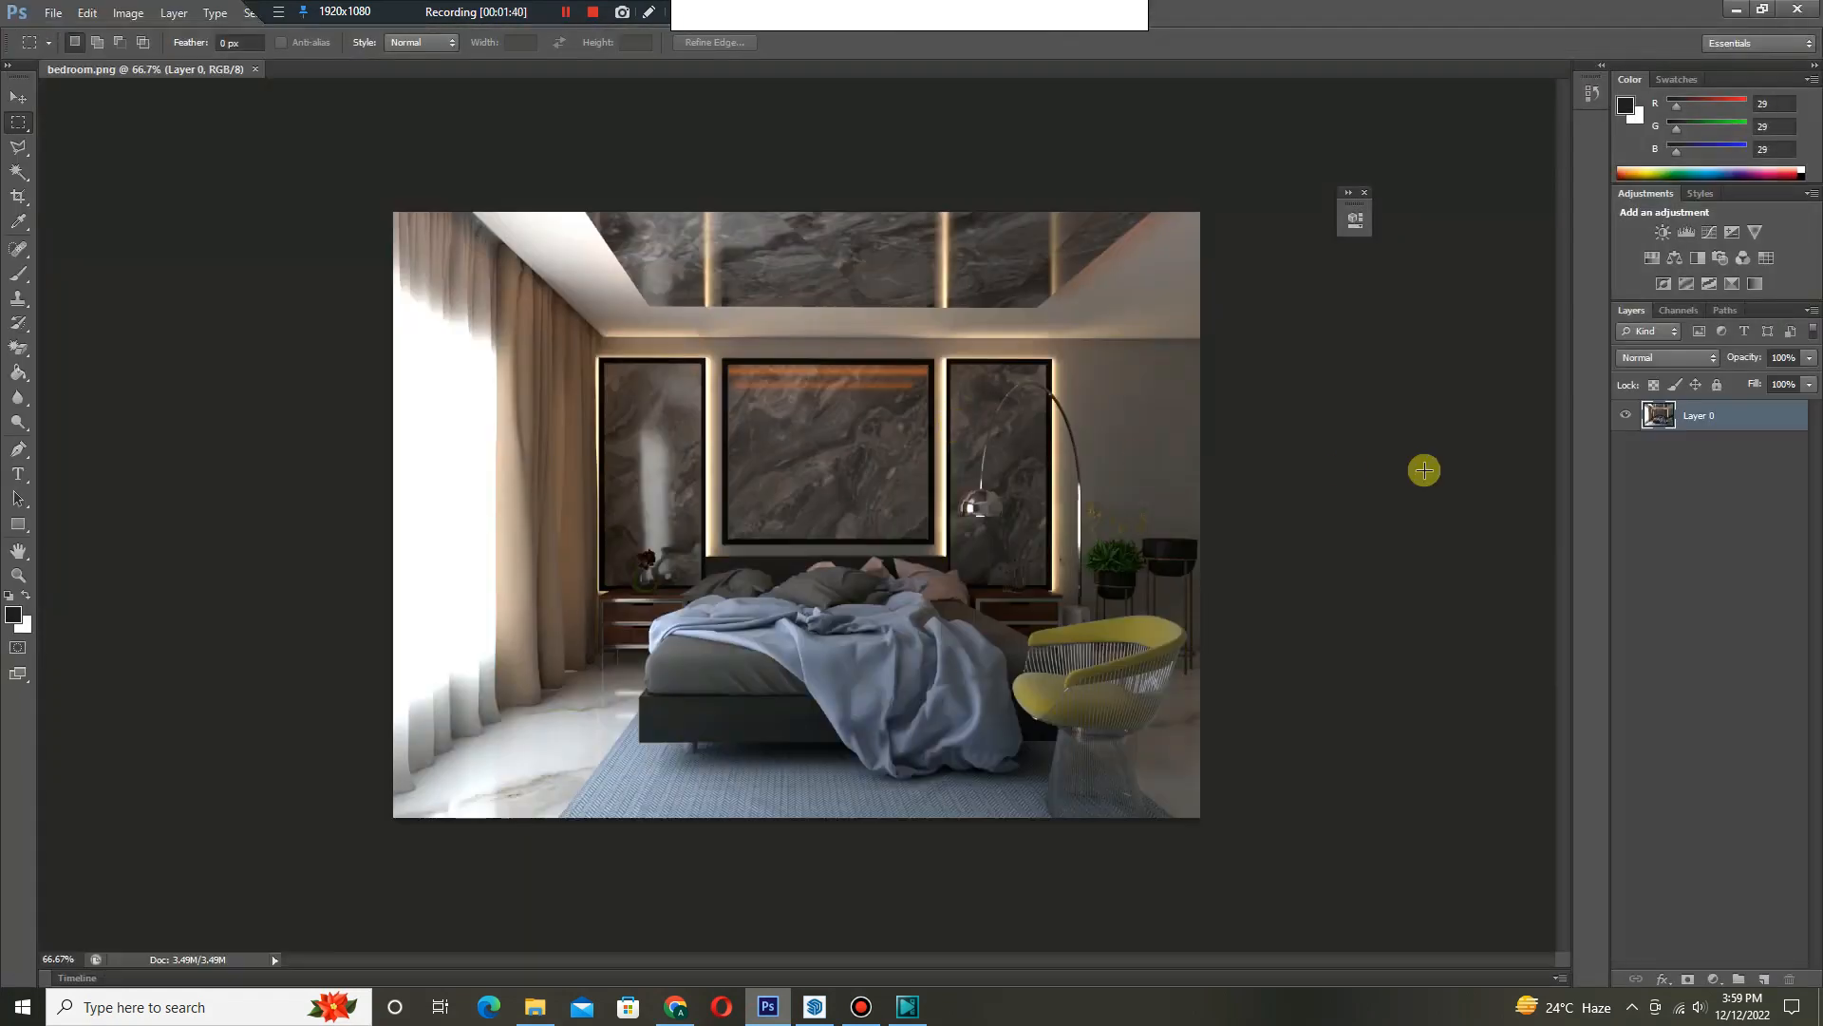
- Crop a narrow strip off both vertical sides of the bedroom image and apply the crop
click(18, 197)
drag(390, 208, 418, 207)
click(954, 45)
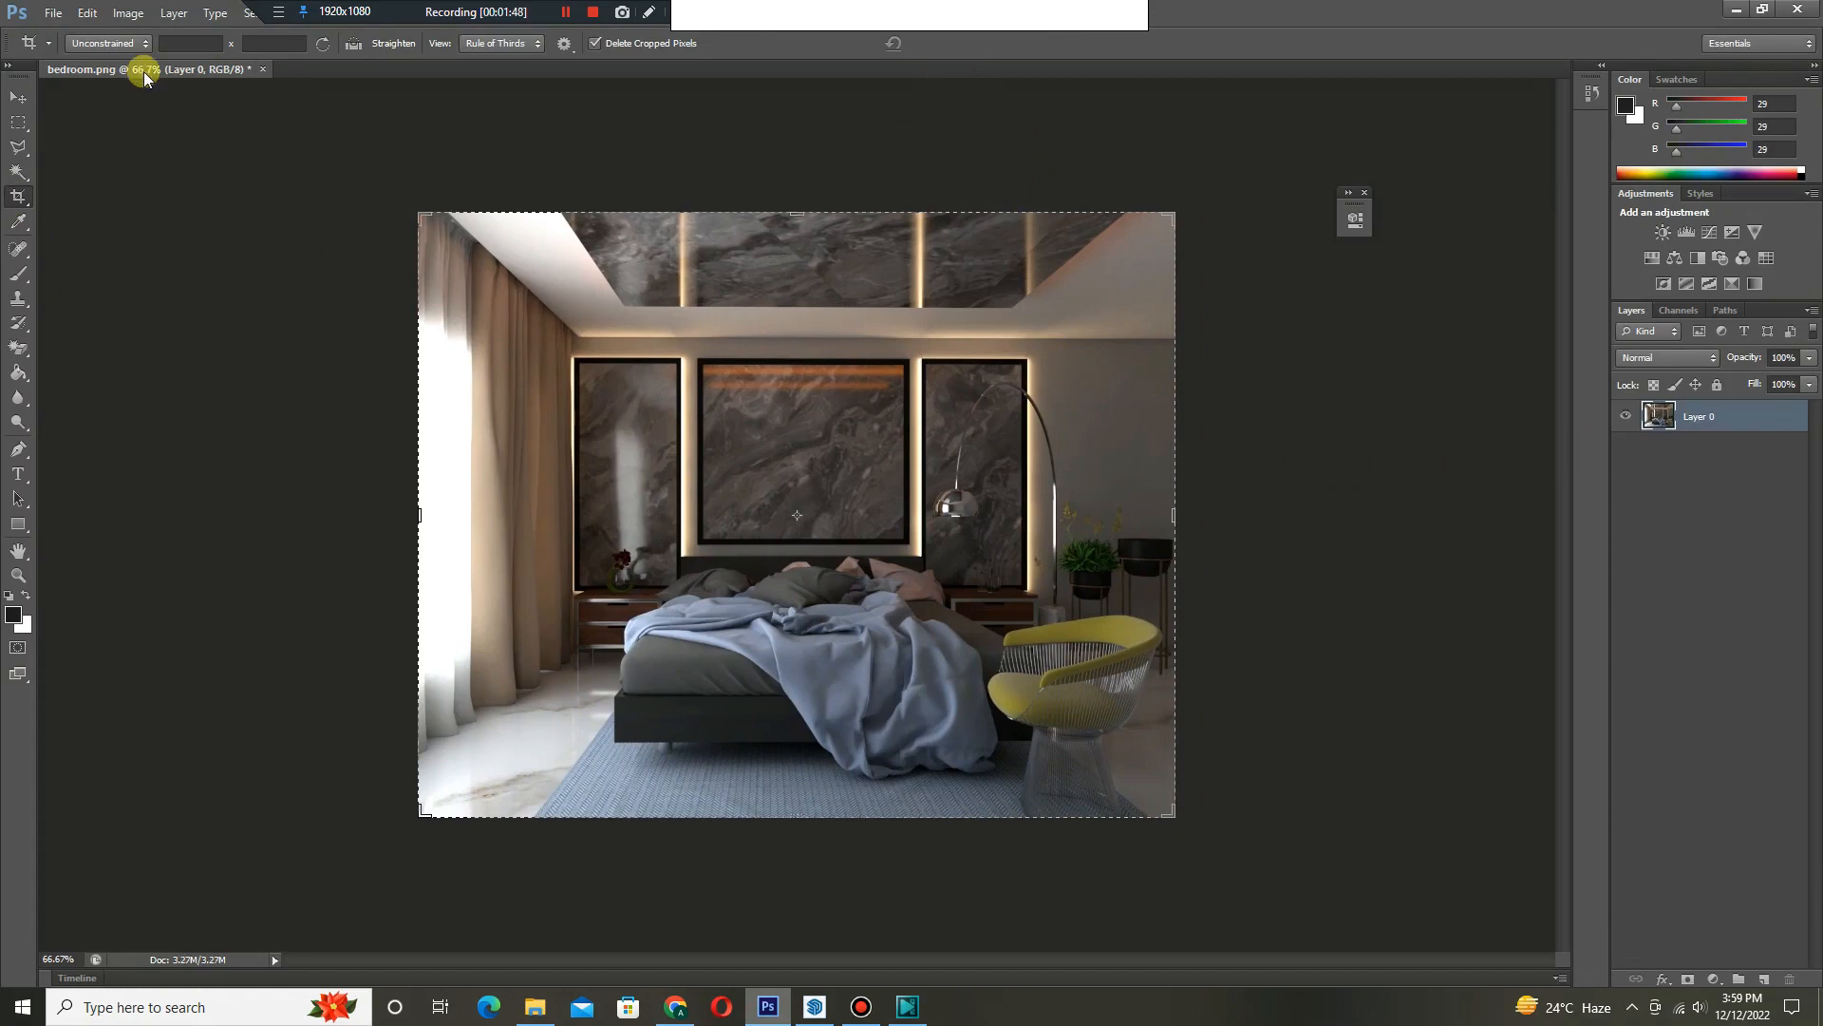
- Add a Brightness/Contrast adjustment layer above the cropped image with brightness 6 and contrast 1
click(18, 97)
click(1714, 980)
click(1718, 641)
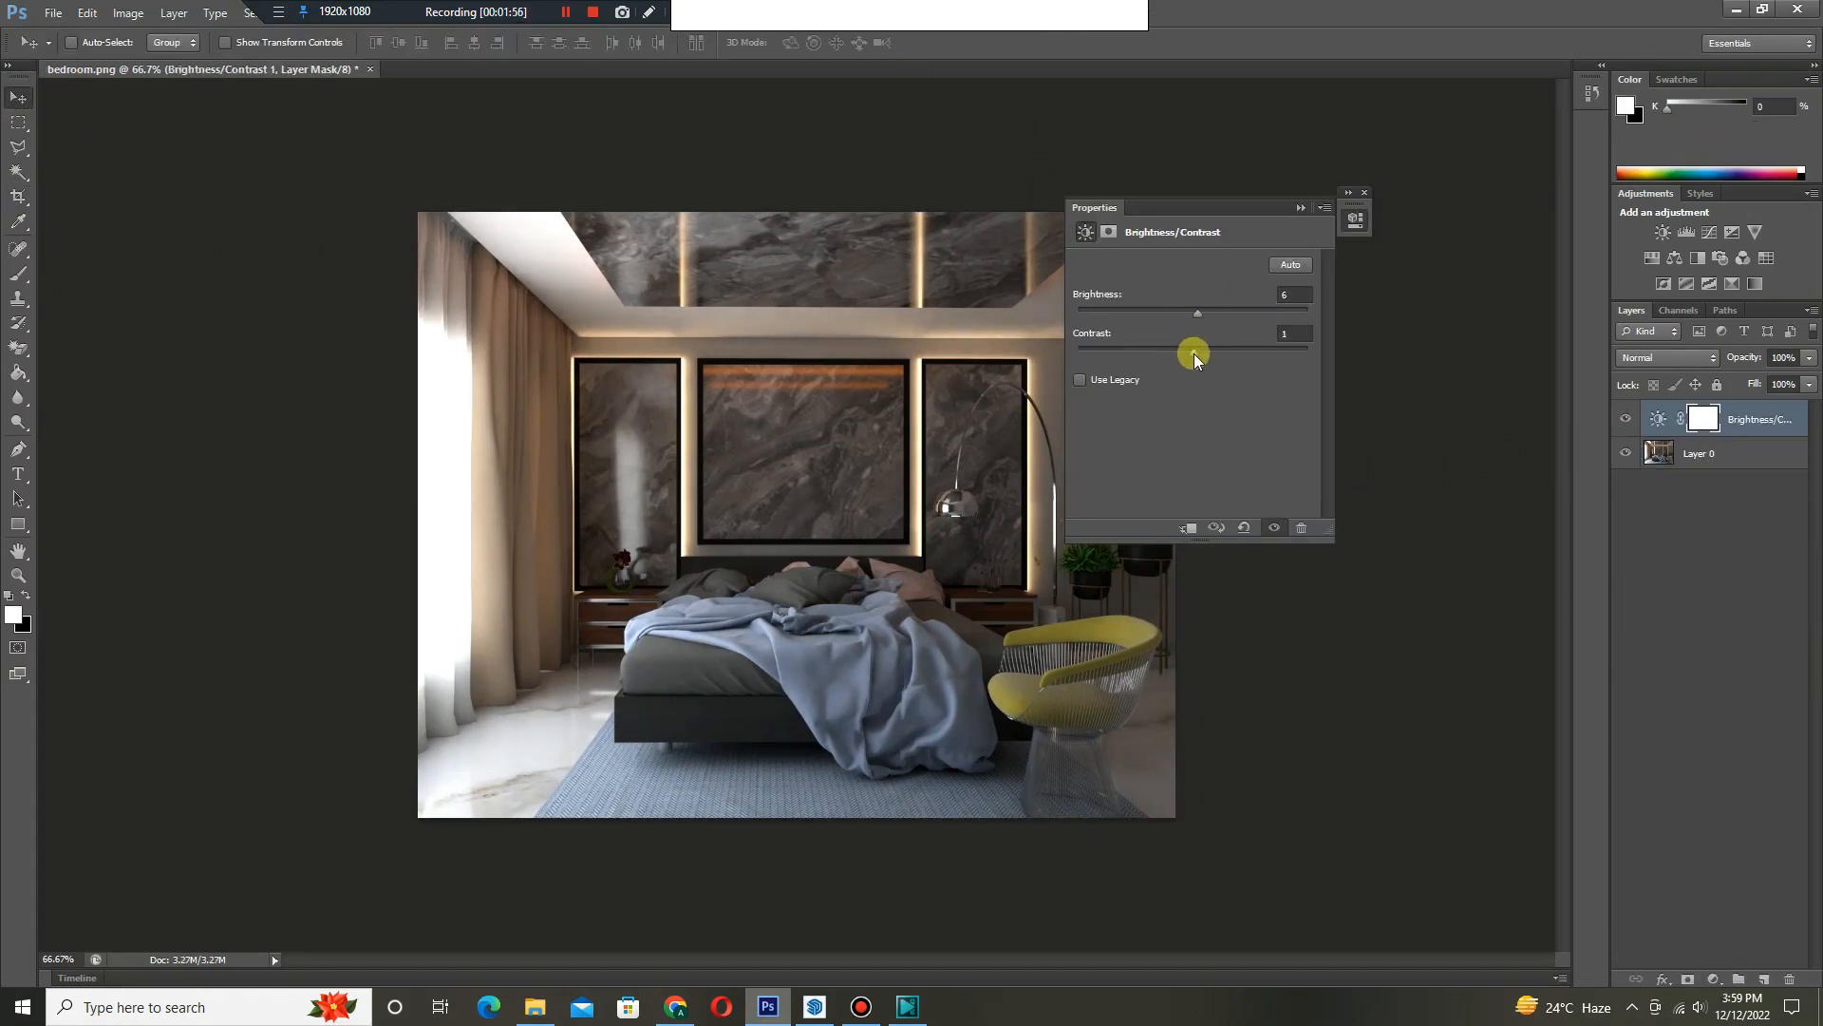
drag(1200, 318, 1194, 320)
- Add a Color Balance adjustment layer with midtones at +2 on Cyan–Red and -3 on Magenta–Green
click(1714, 980)
click(1709, 757)
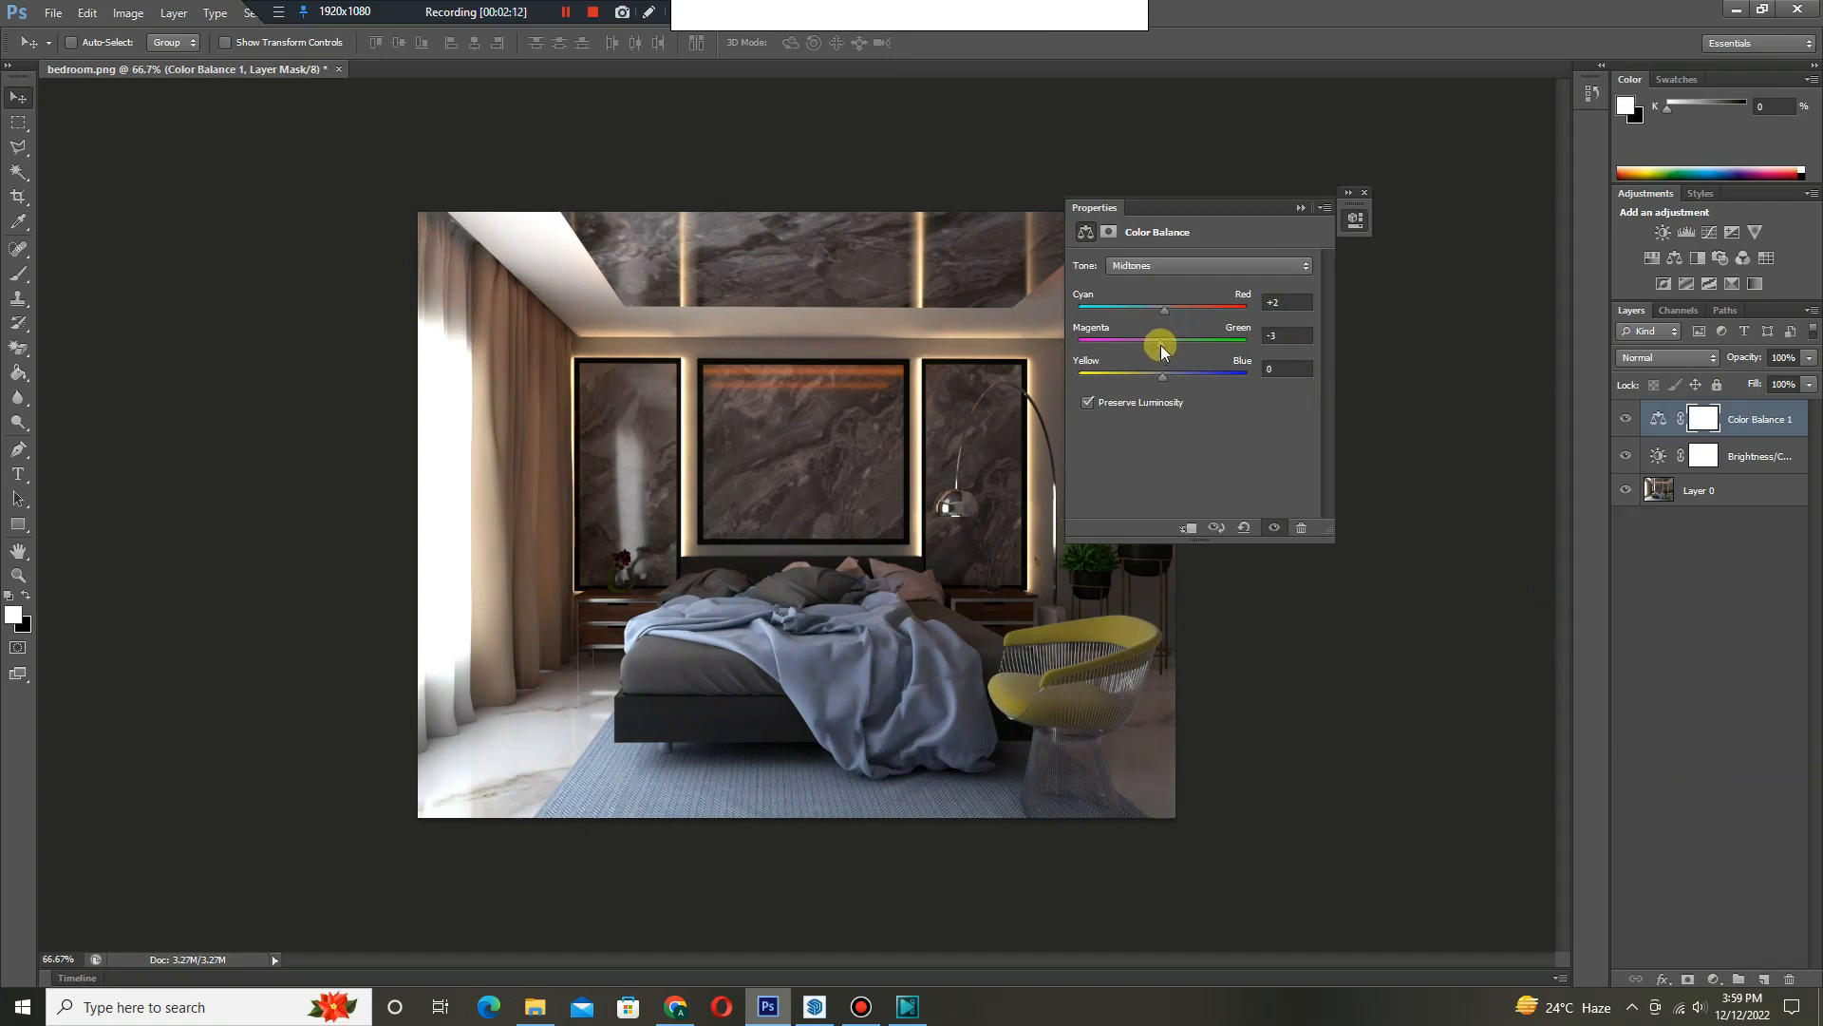
click(1299, 207)
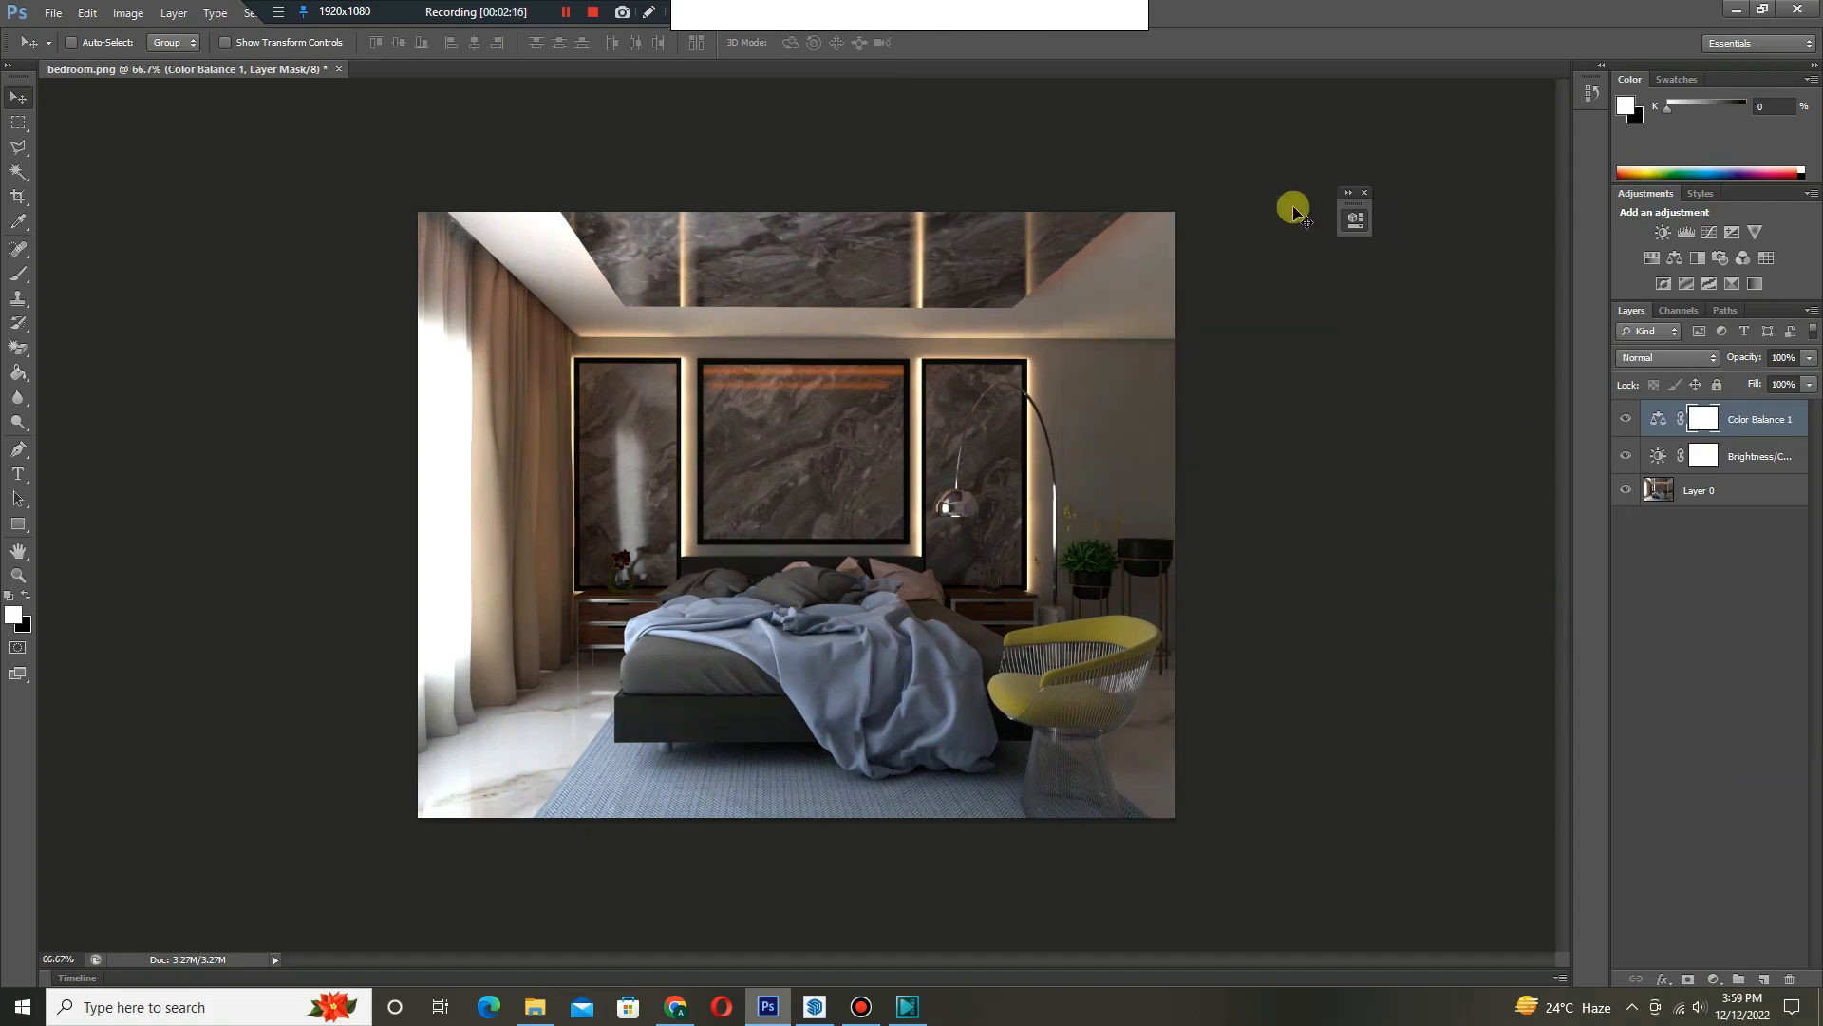
- Add an Exposure adjustment layer with exposure +0.06 and gamma correction 0.96
click(1714, 980)
click(1690, 701)
drag(1193, 313, 1194, 322)
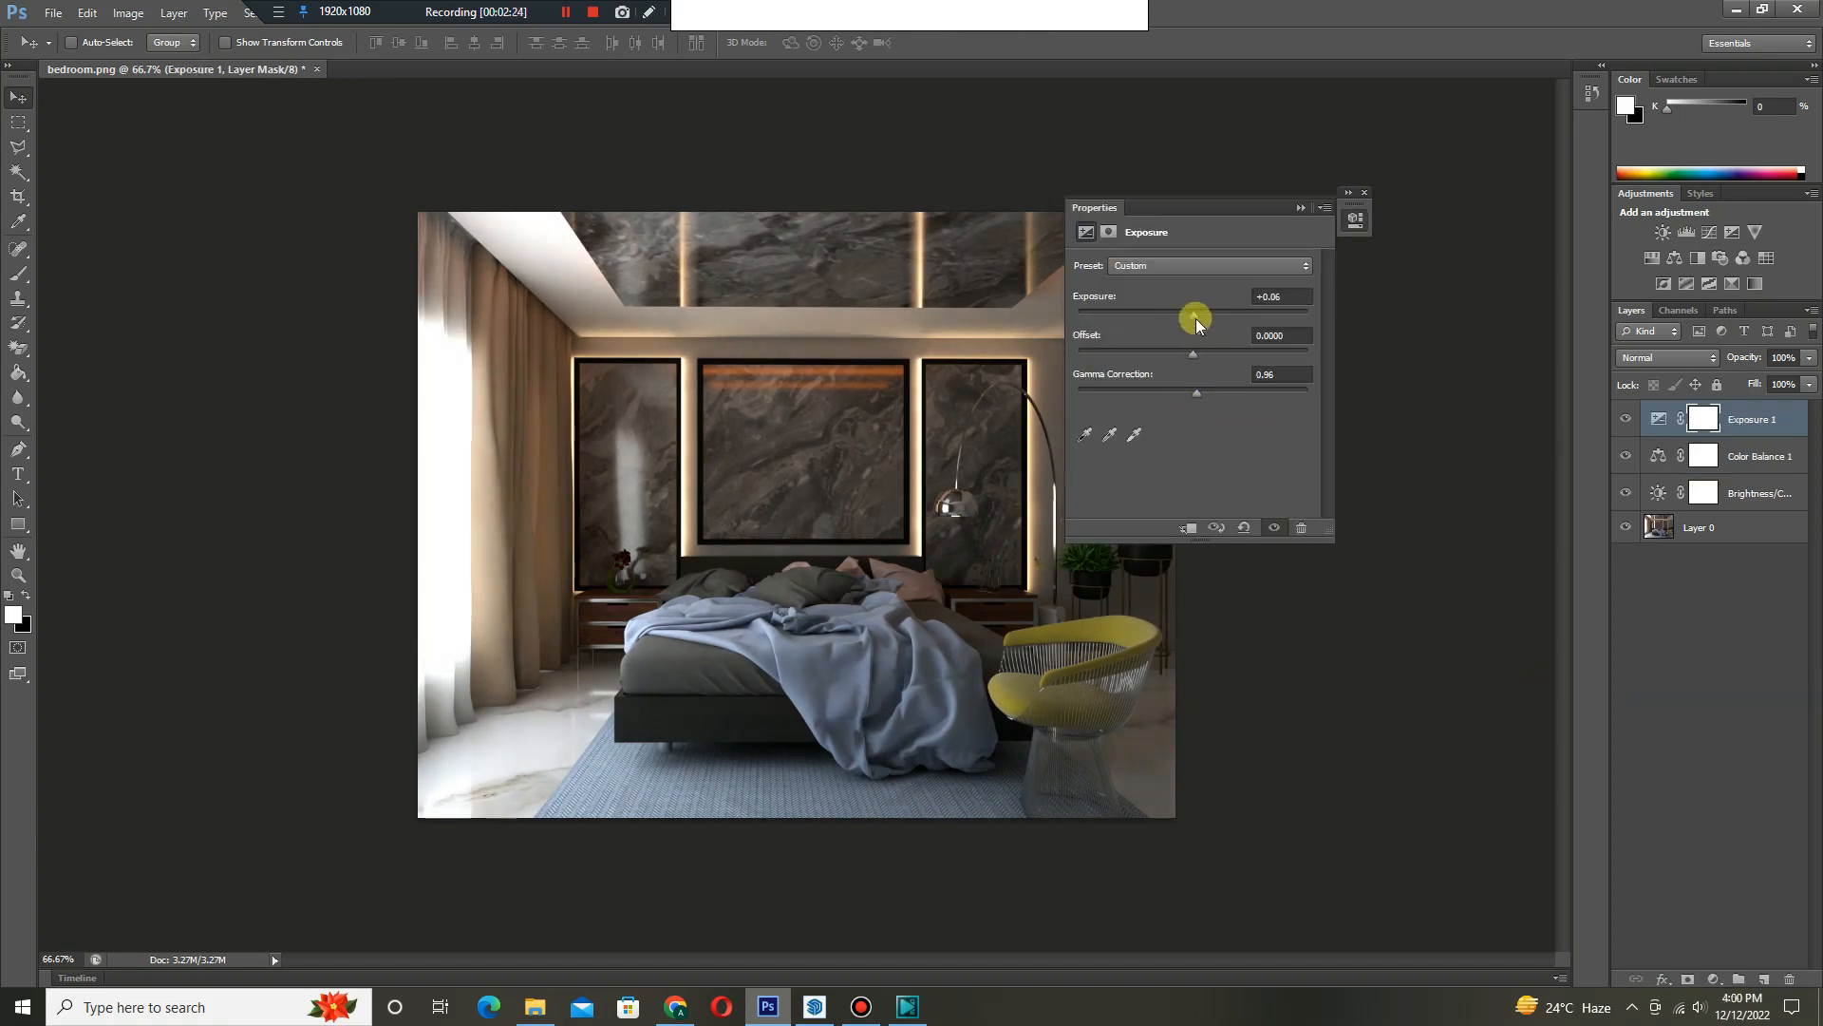
click(1300, 208)
- Apply the Smart Sharpen filter to the bedroom image on Layer 0
click(1644, 527)
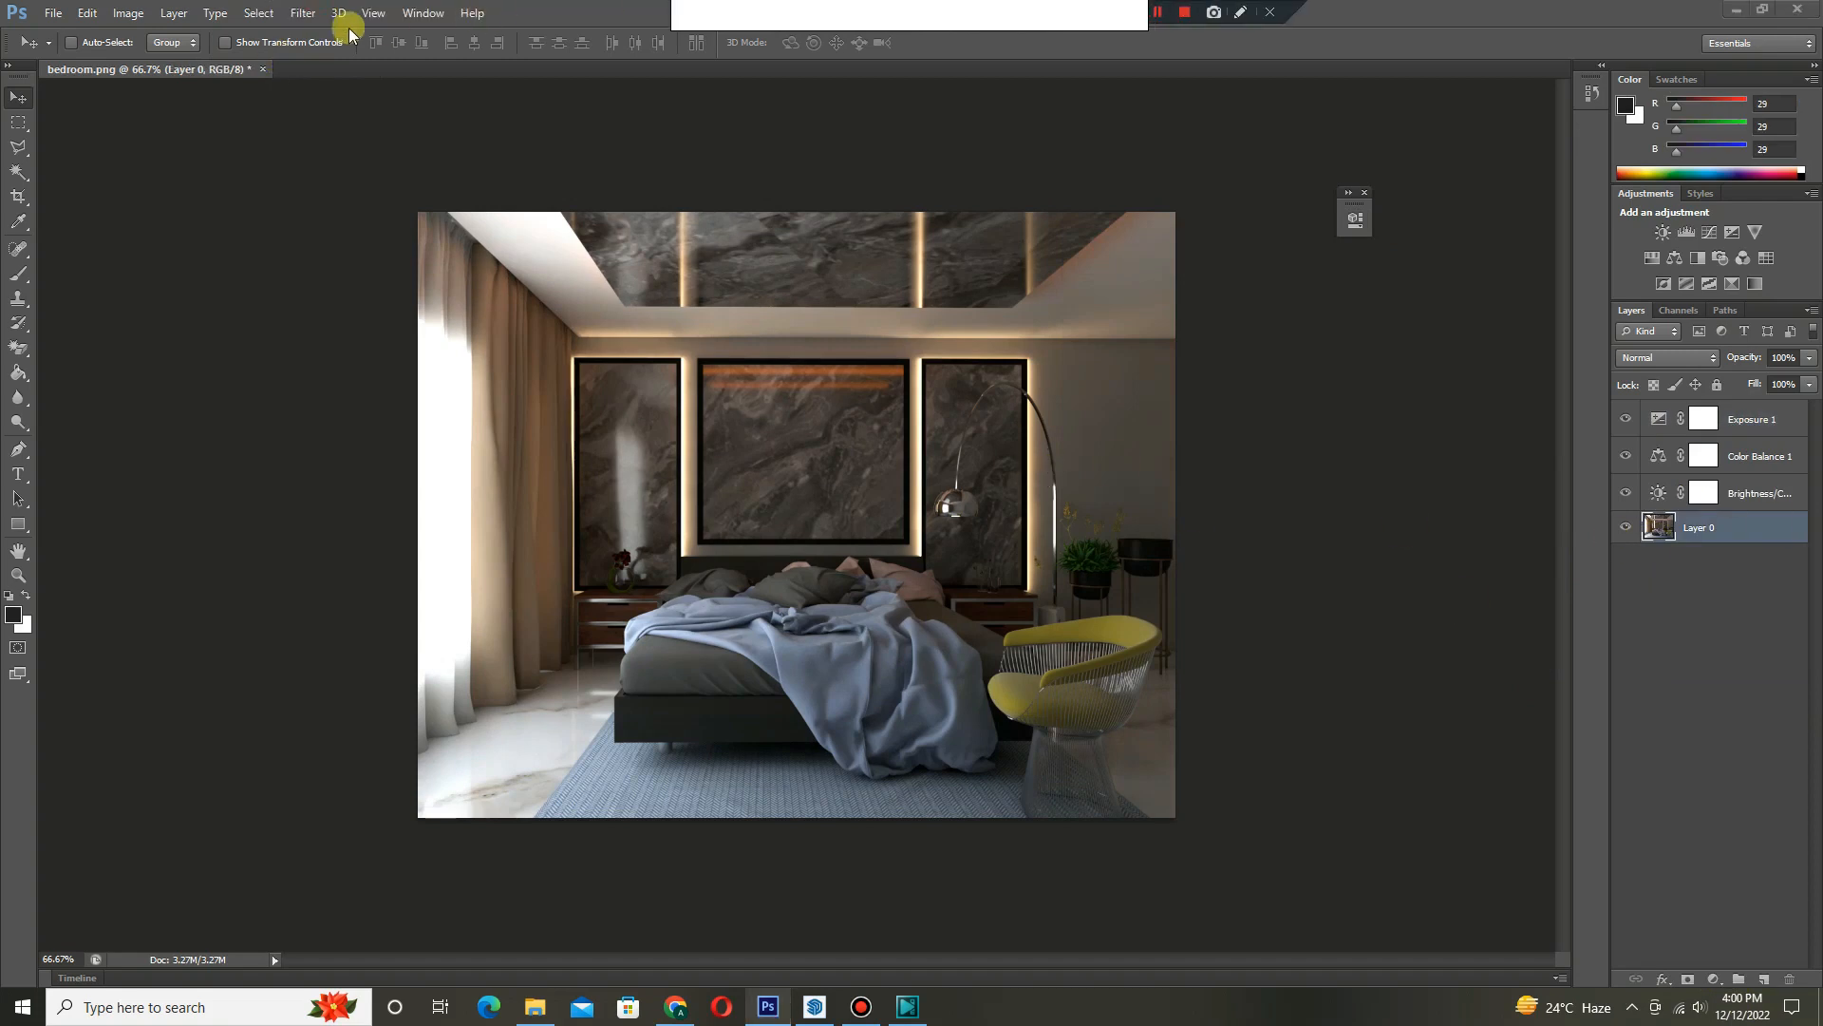
click(303, 13)
mouse_move(416, 225)
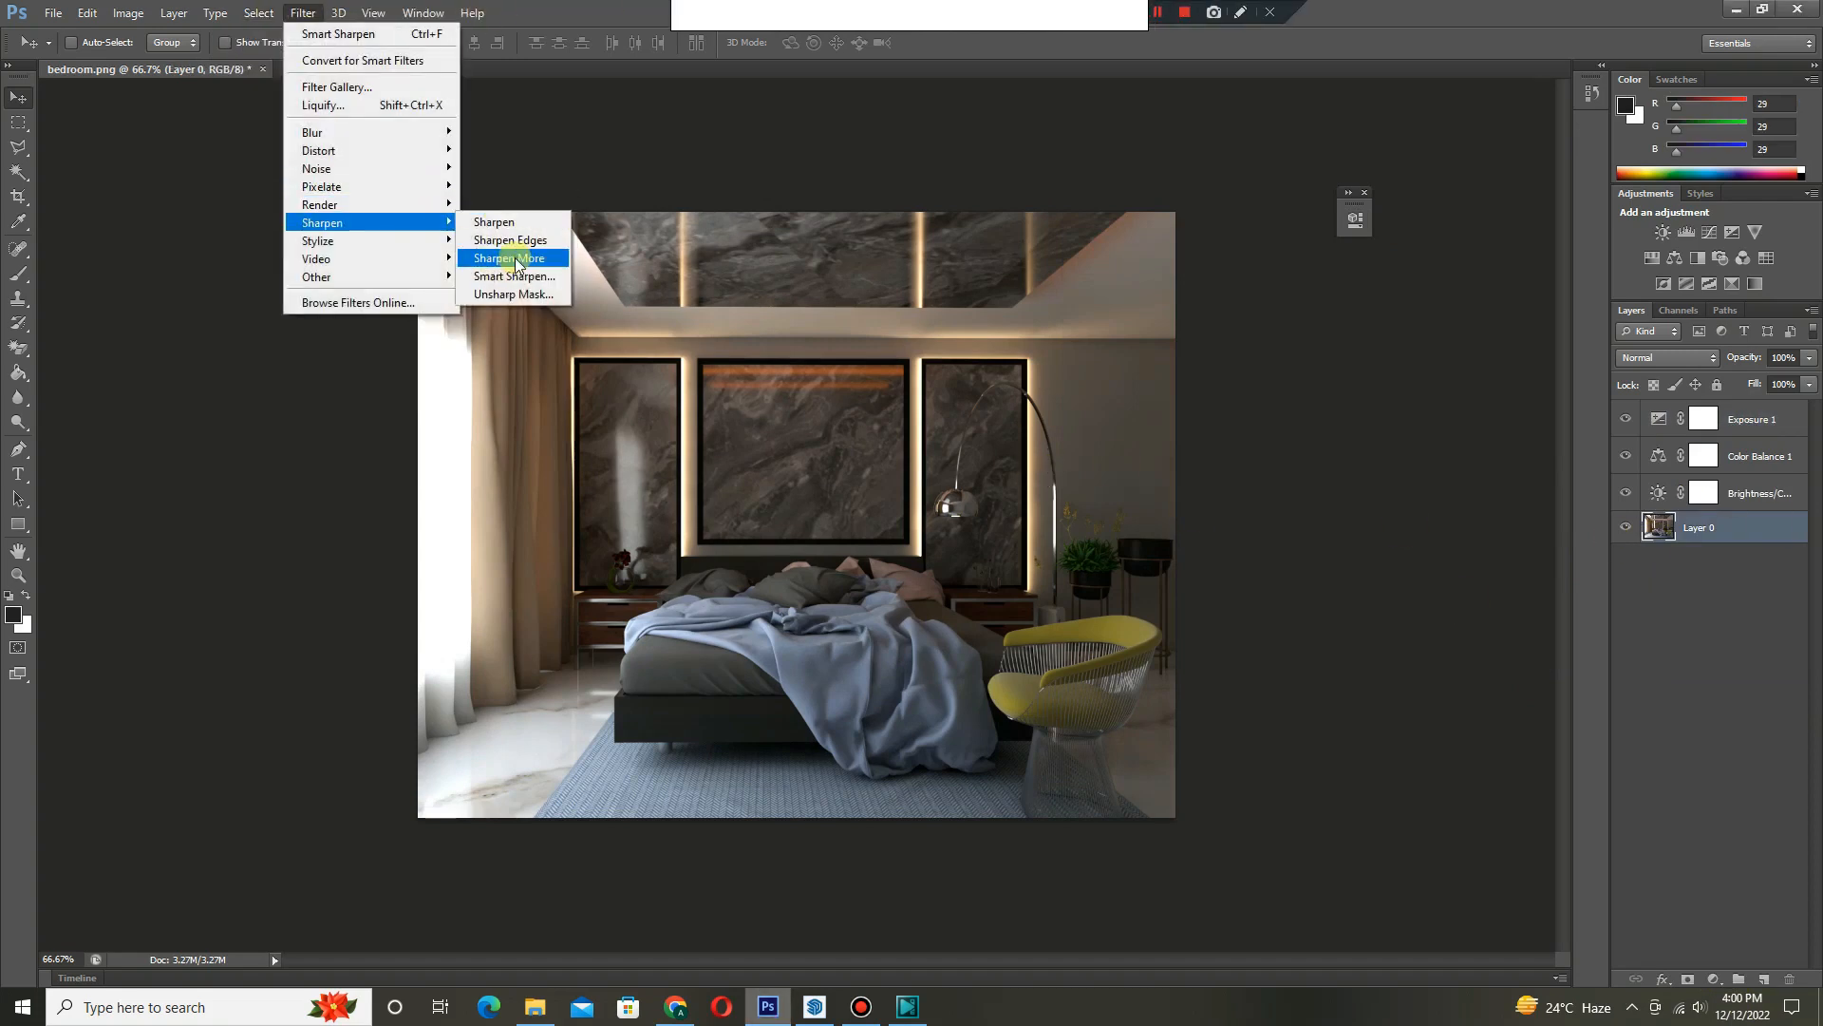
click(519, 275)
drag(863, 501, 779, 329)
key(Return)
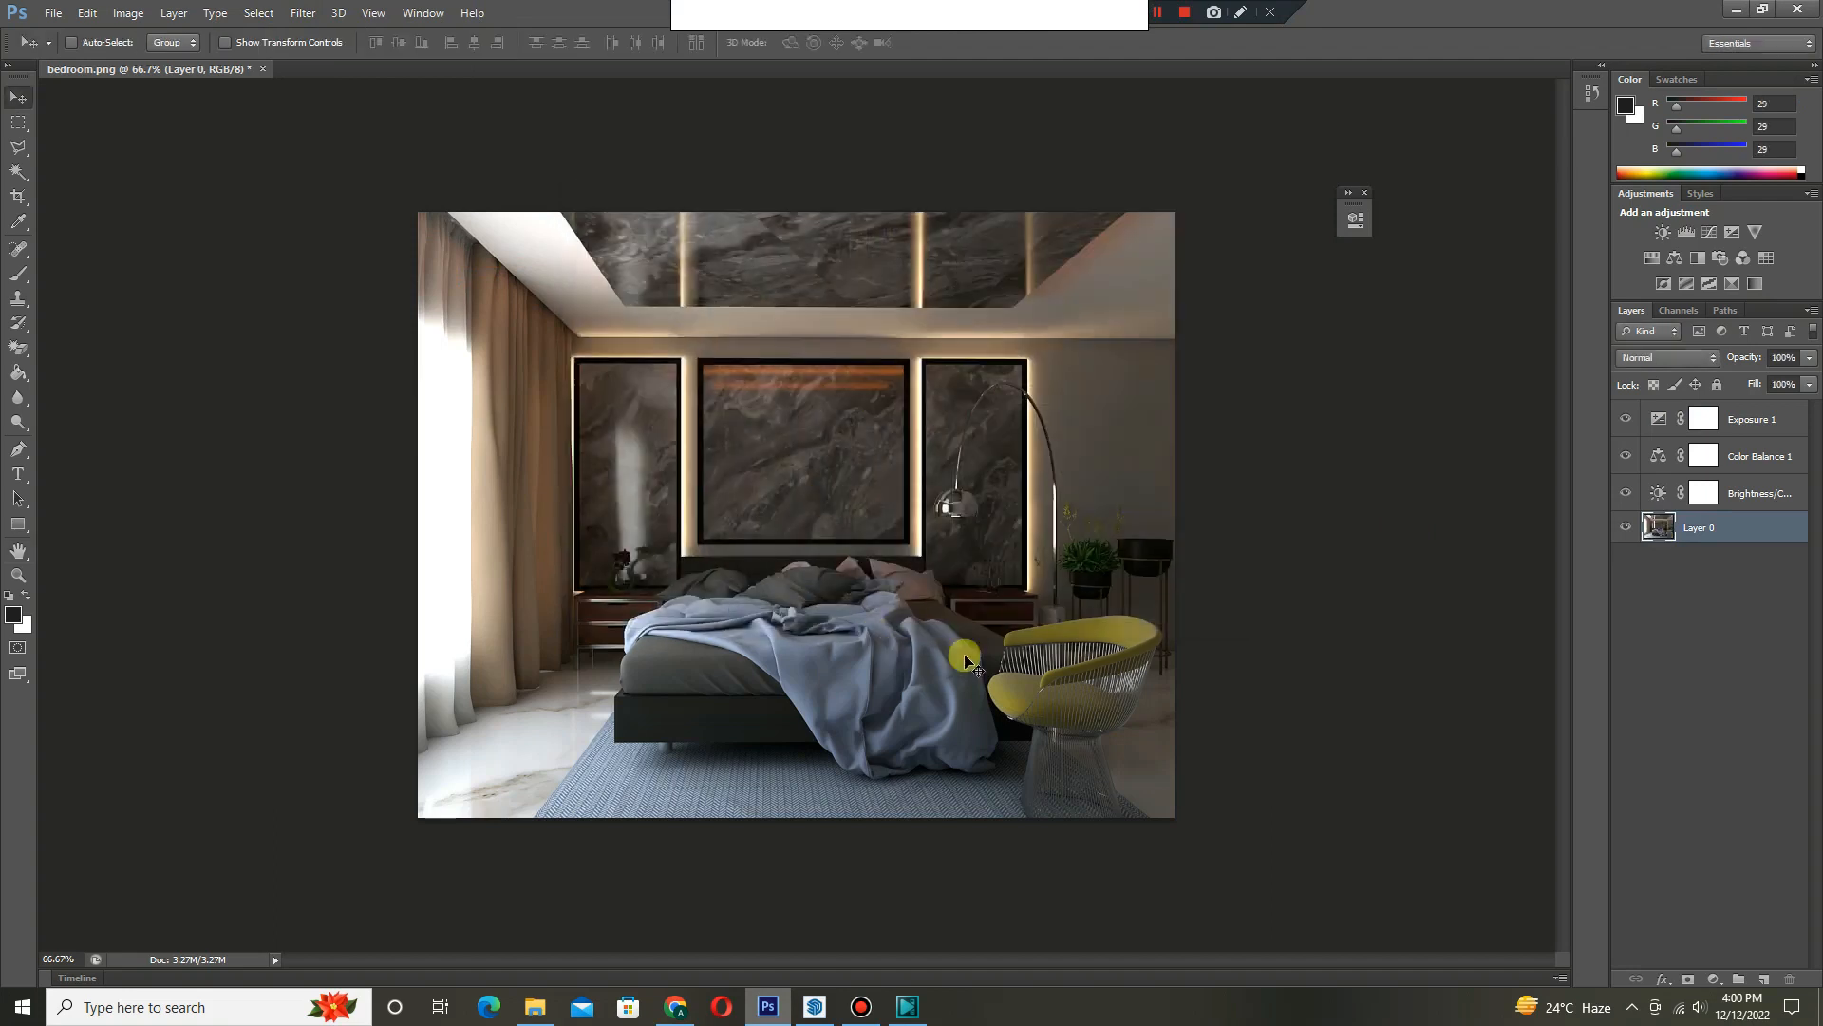
- Save the retouched image as bedroom.jpg in JPEG format in the youtube folder
click(53, 12)
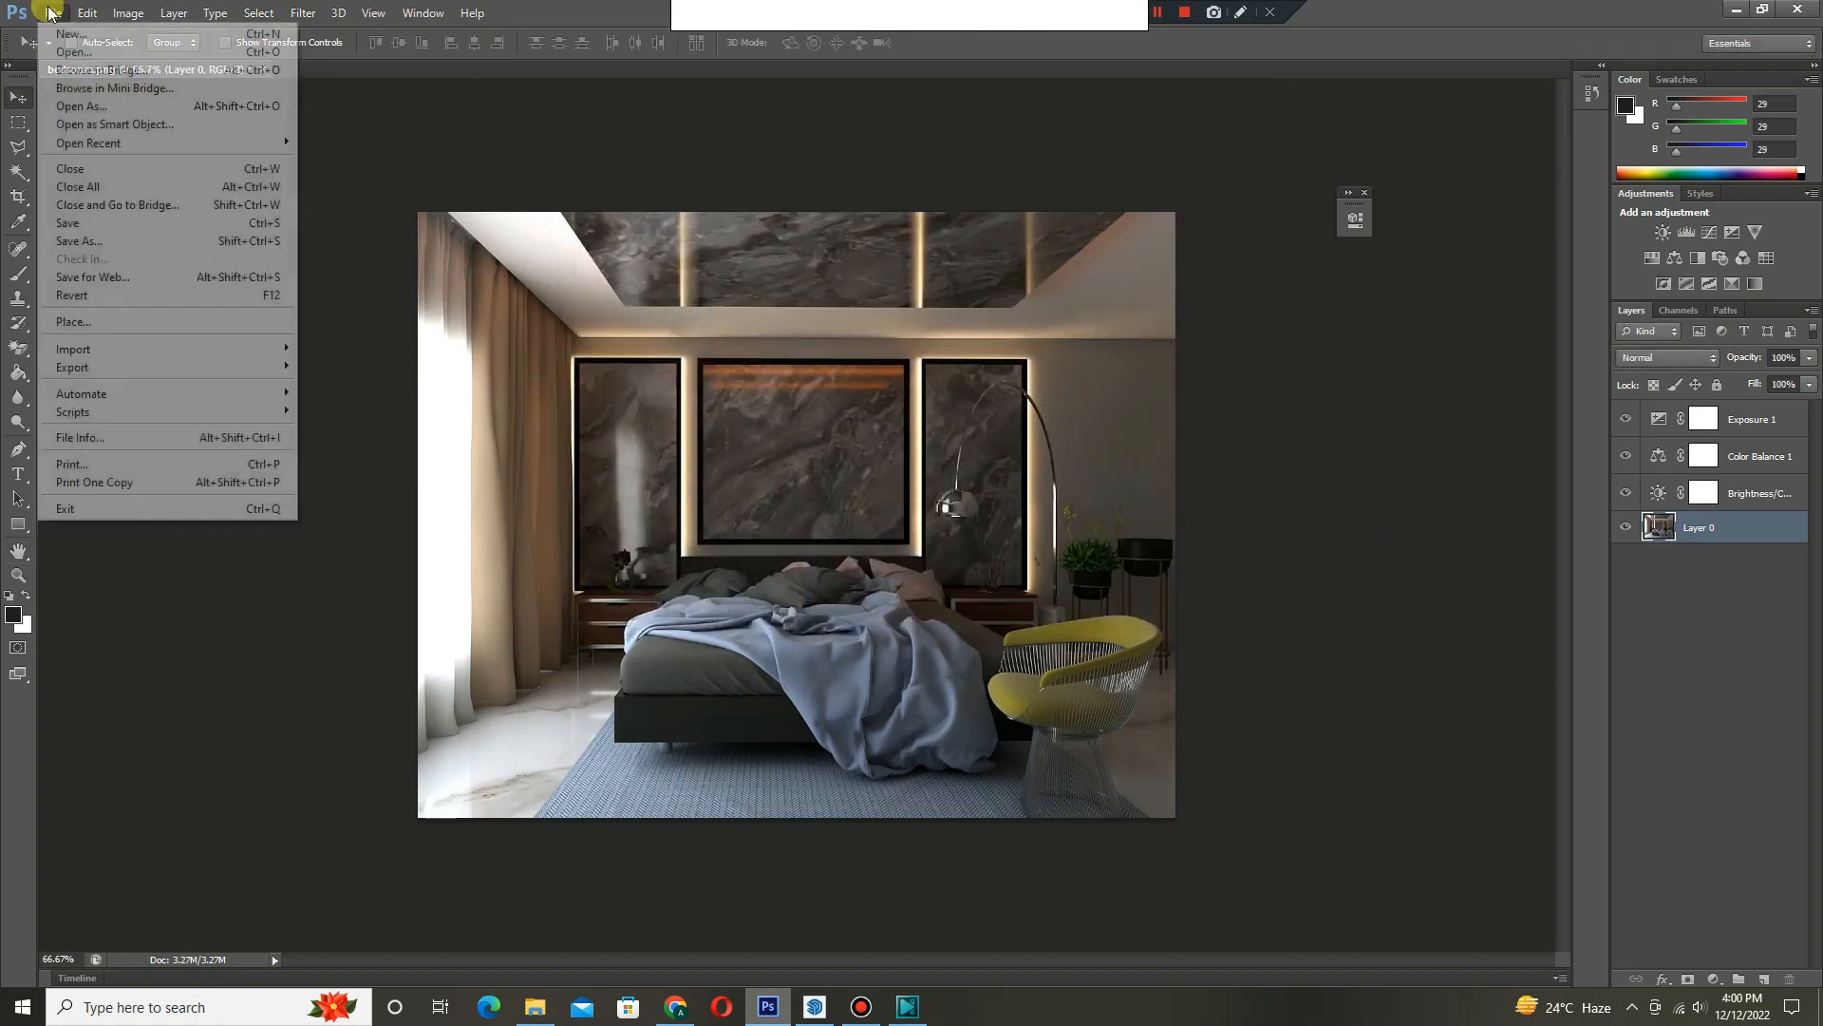
click(109, 249)
click(316, 752)
click(298, 611)
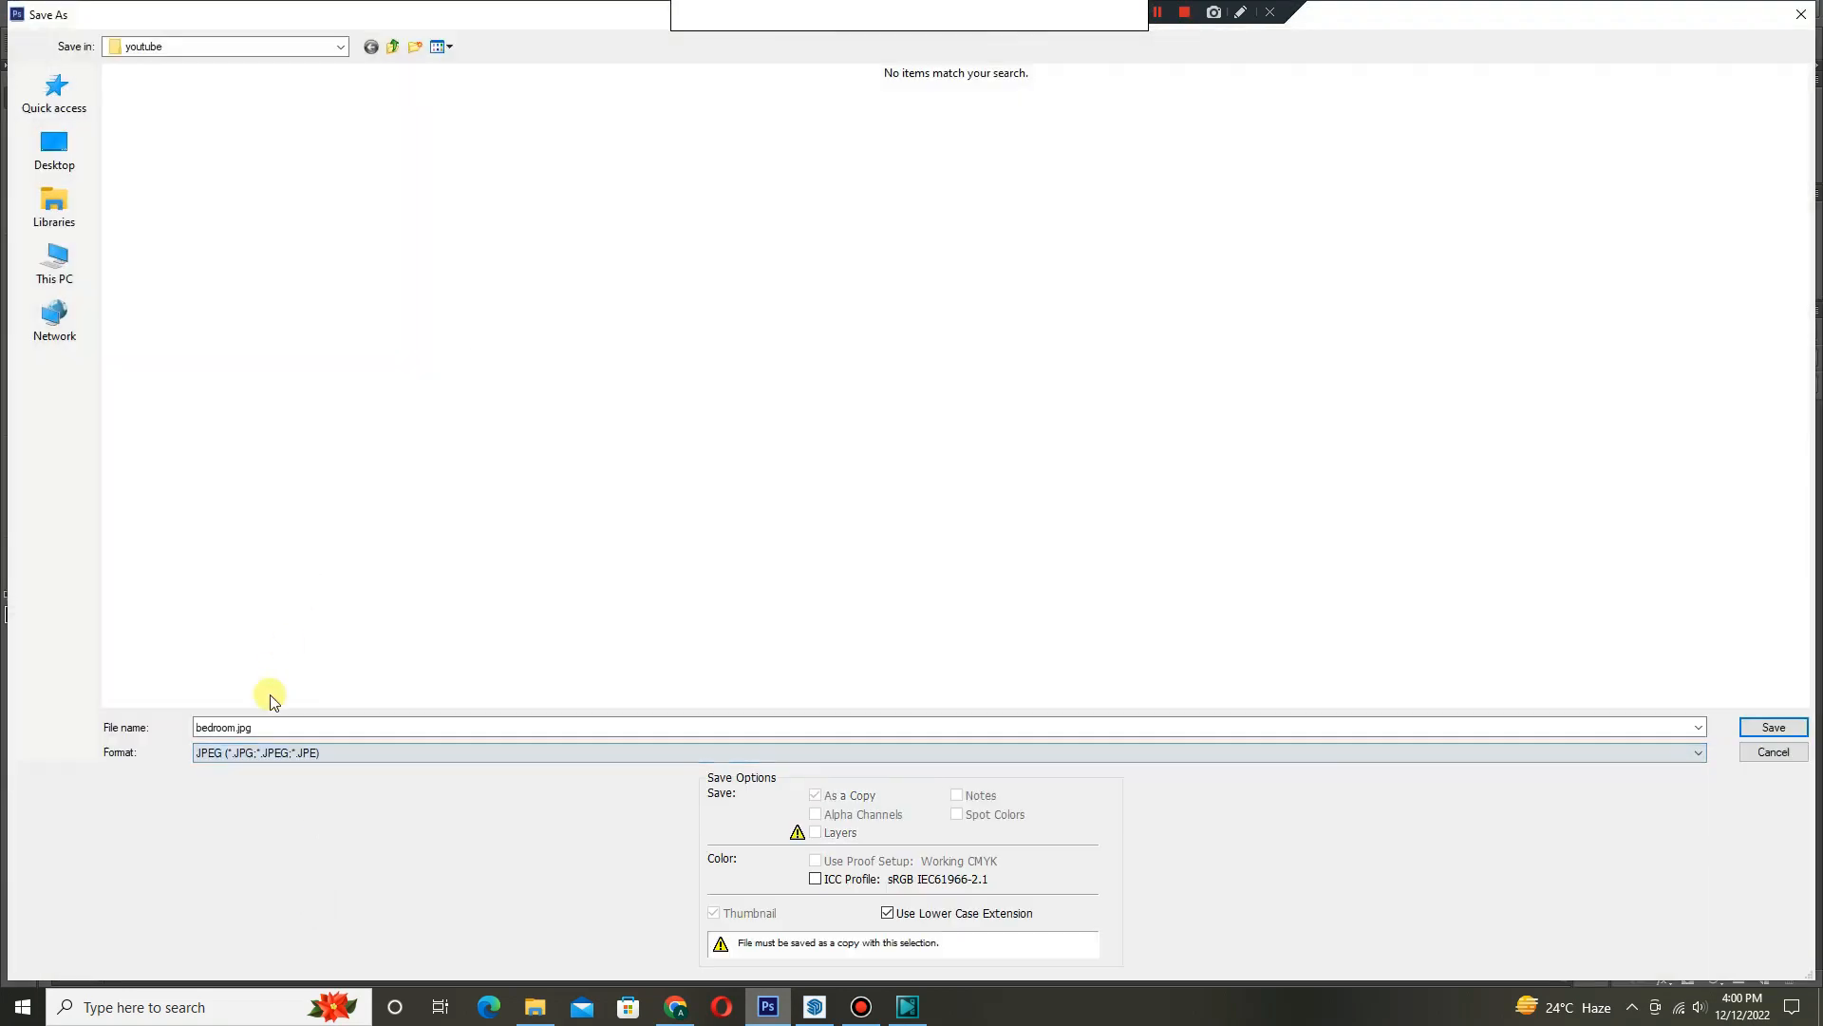
key(Return)
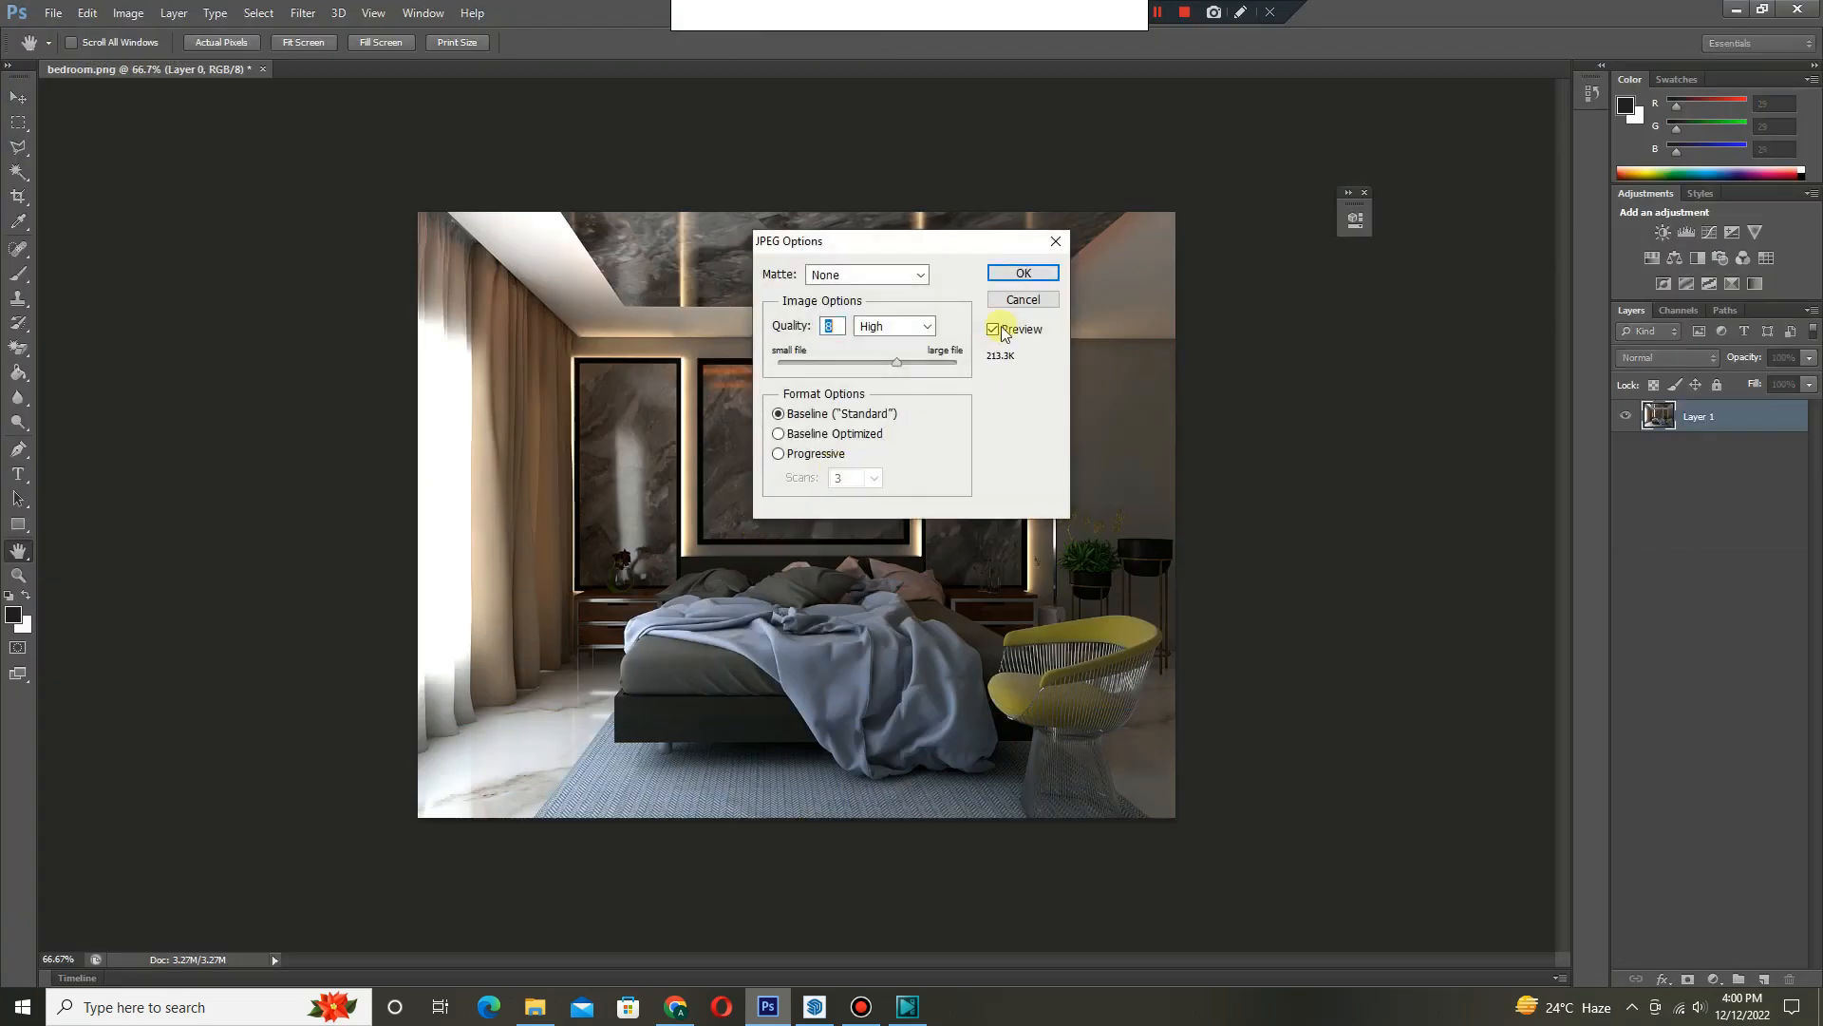